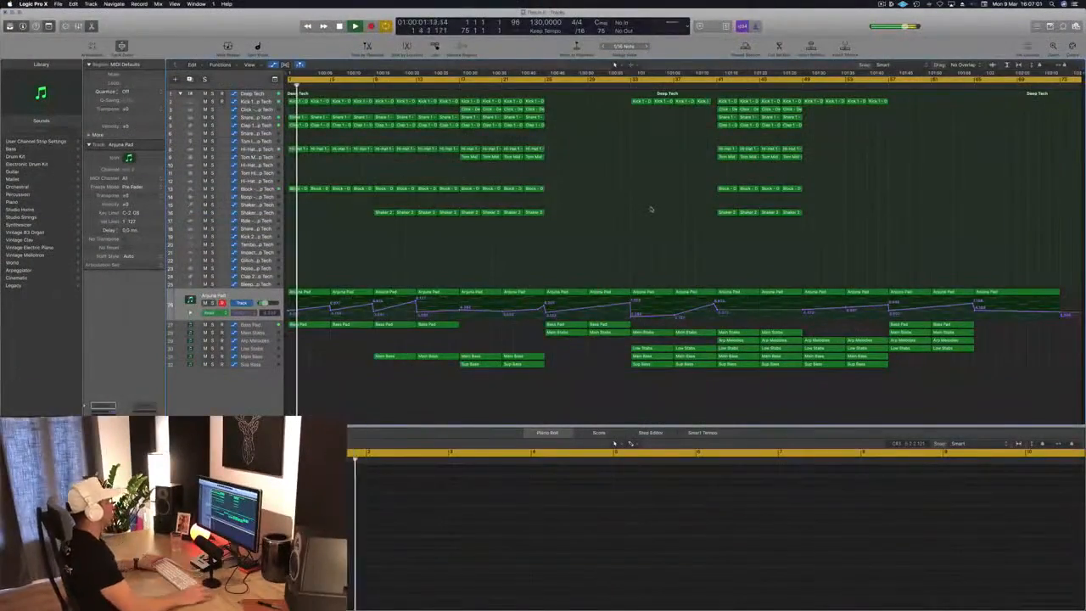
Audition the arrangement from bars 17 and 41, checking the Sup Bass and Main Bass tracks, and stop playback
left_click(459, 85)
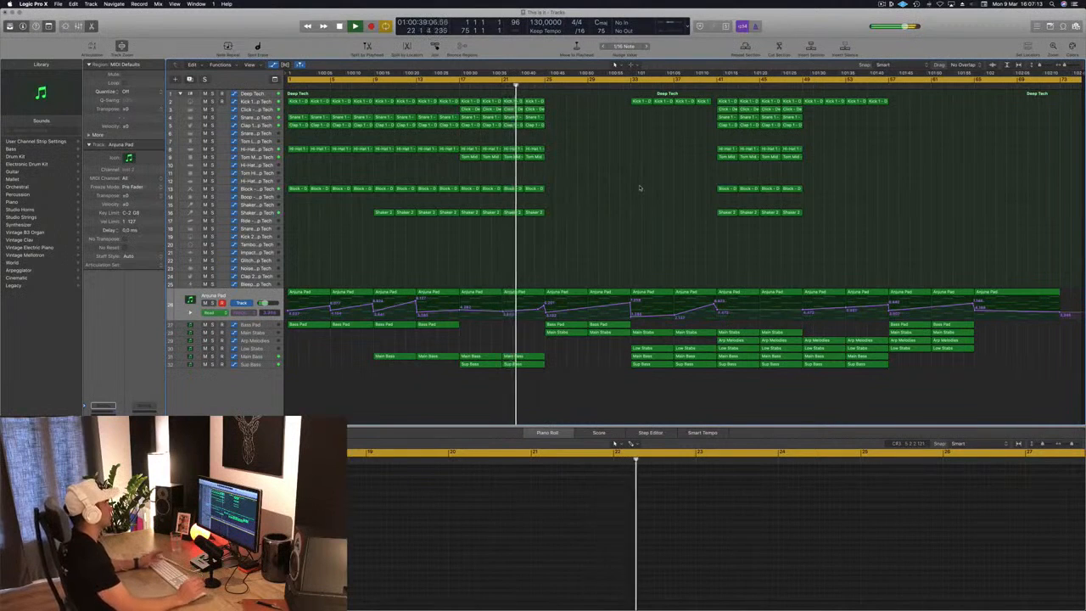
left_click(270, 364)
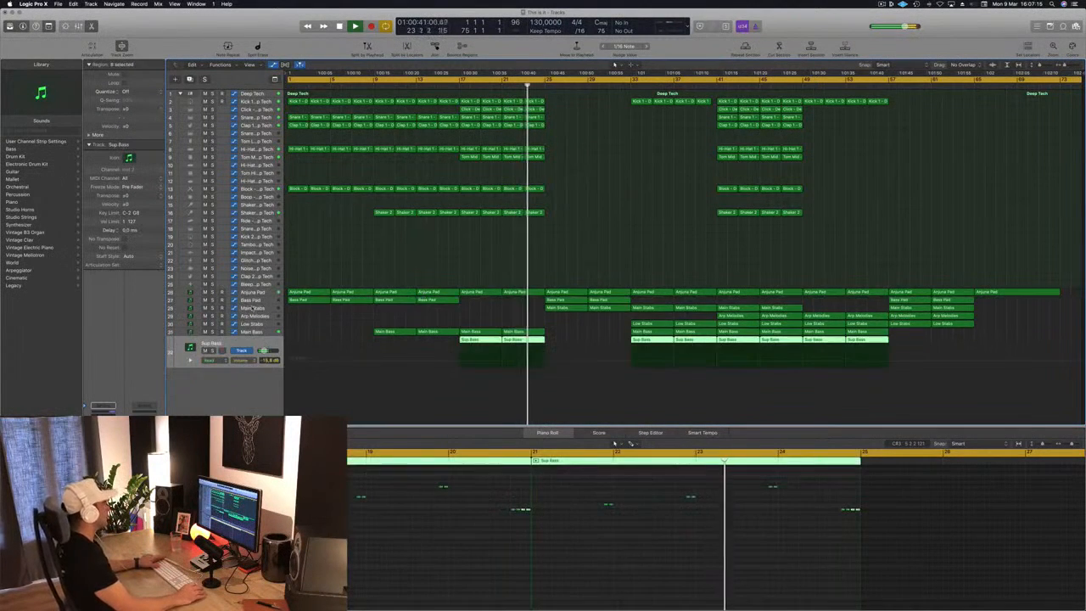
left_click(253, 332)
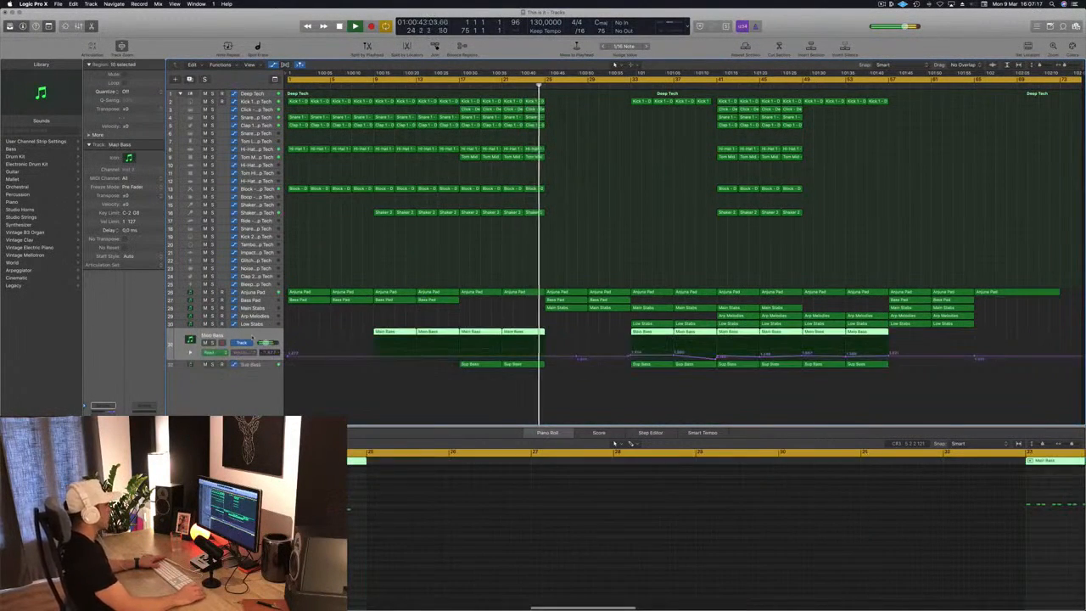
left_click(462, 239)
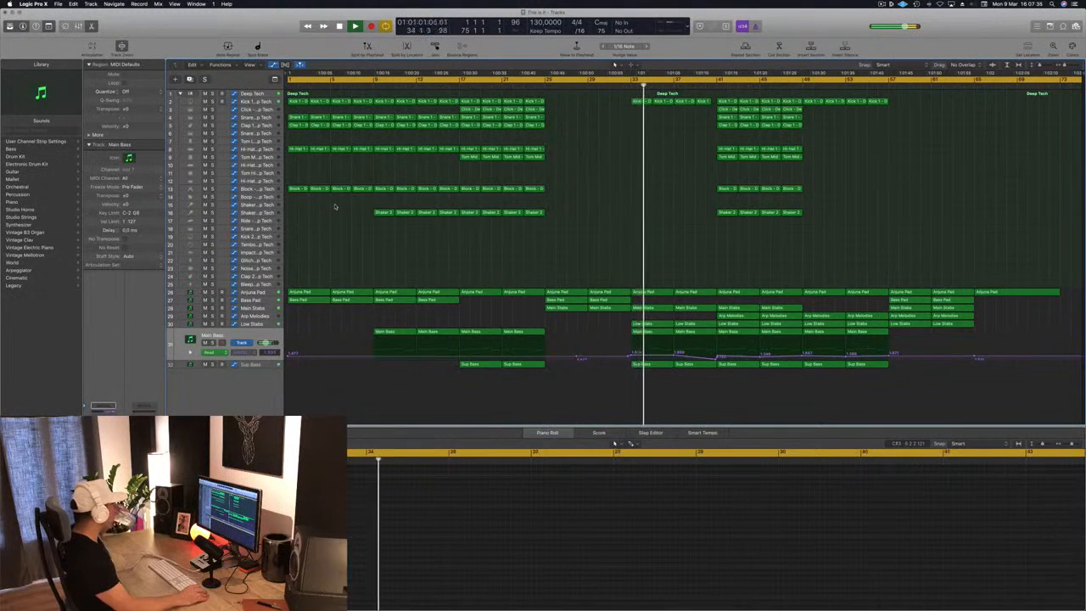
left_click(715, 88)
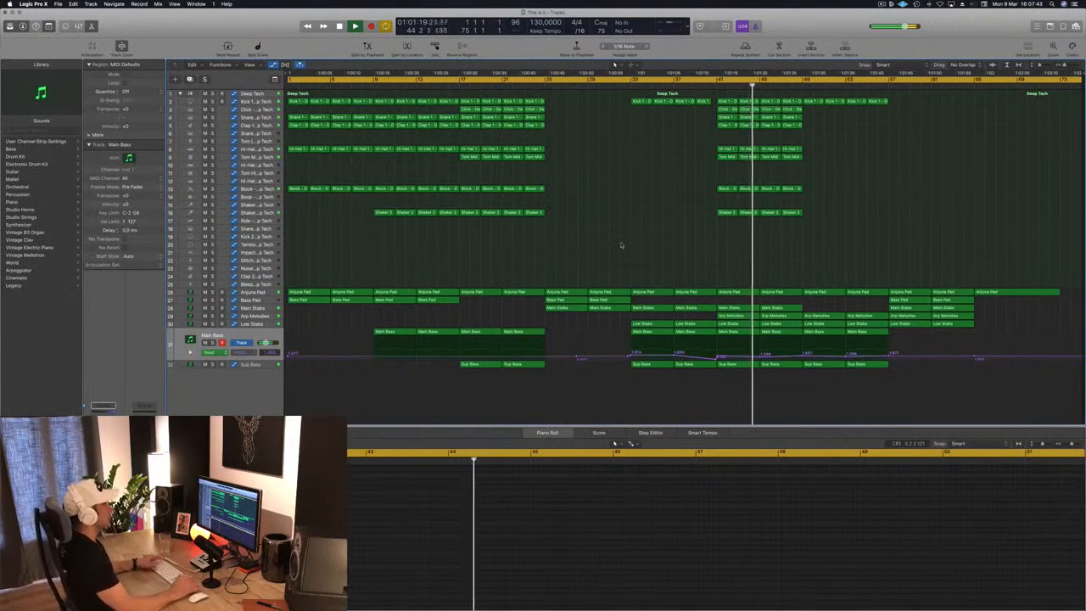
key("space")
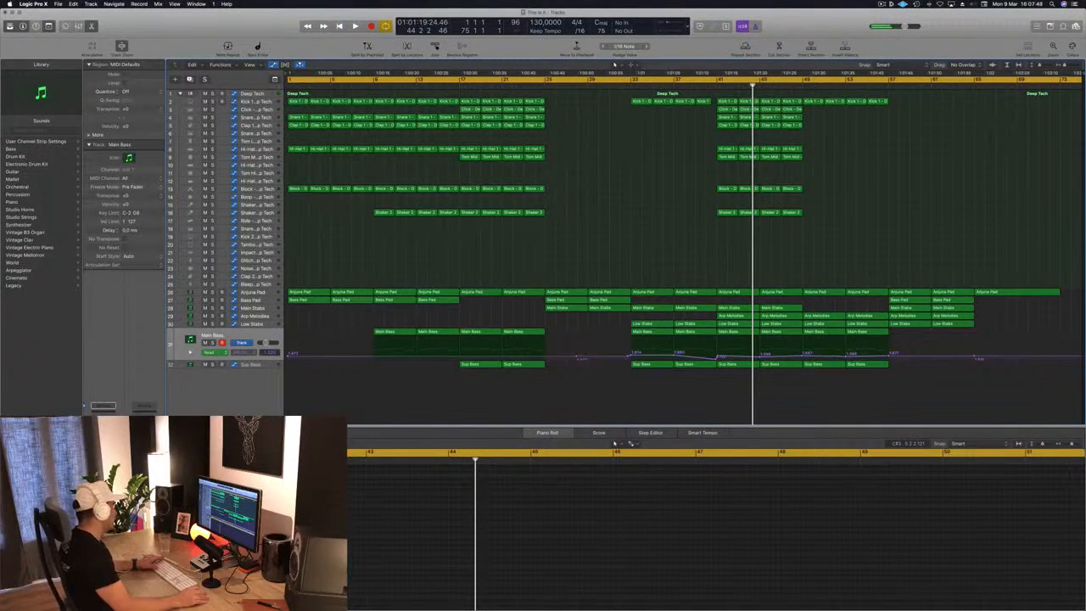
Replay the song from the beginning and from bar 17, stop it and return to the start
key("Return")
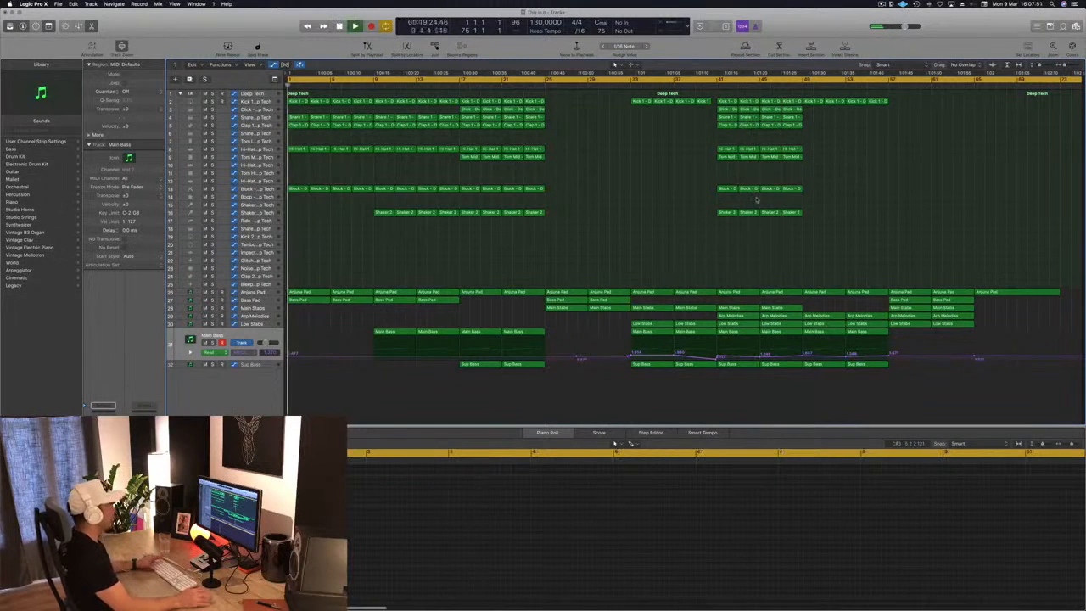
key("space")
left_click(456, 88)
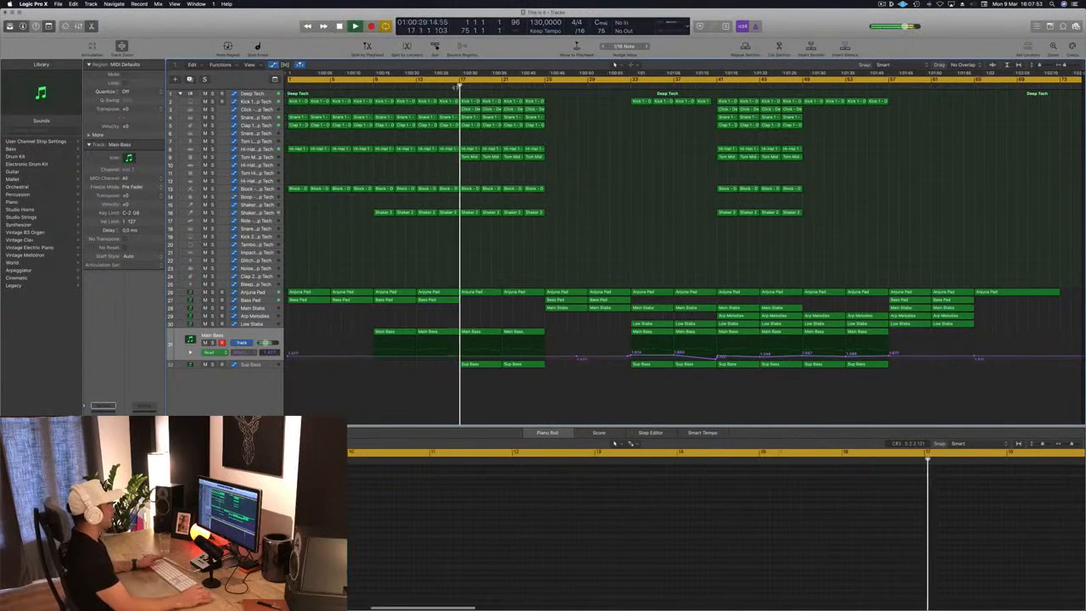
key("space")
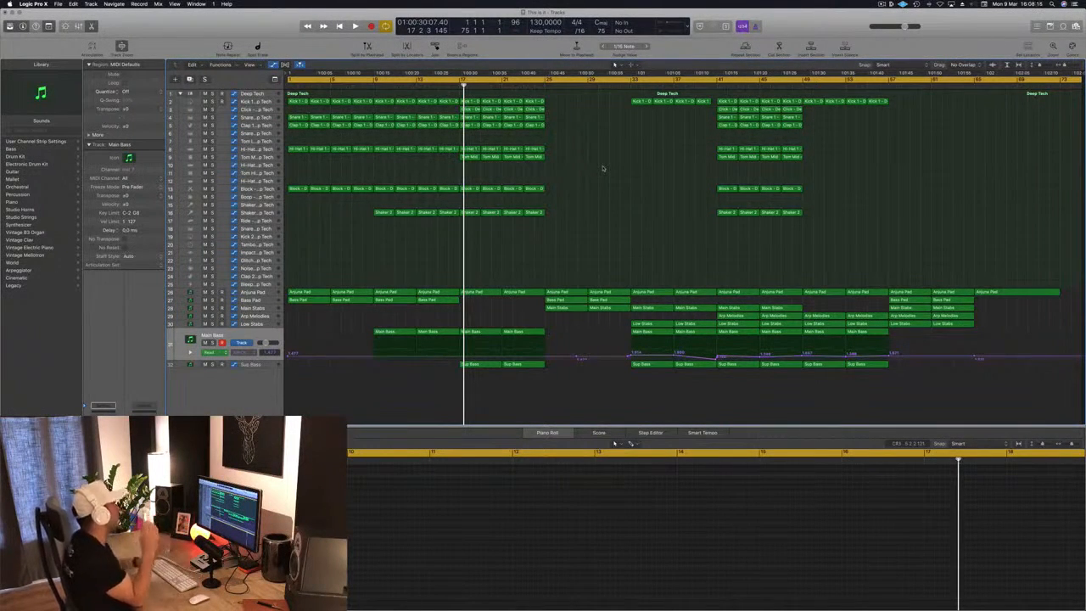
key("Return")
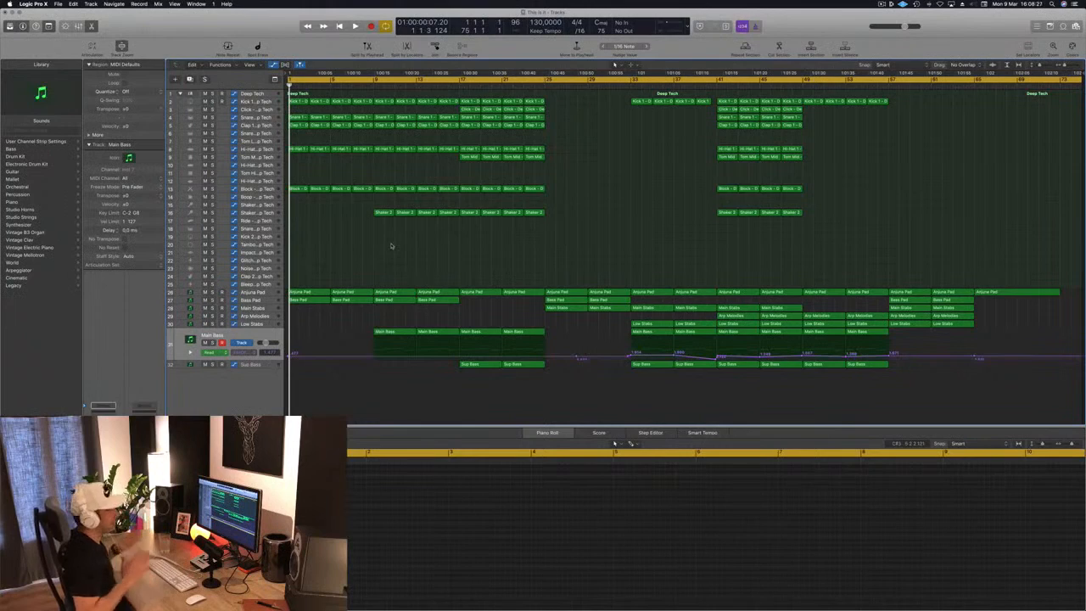
Show the mixer, play the song, briefly solo the Deep Tech drums and look through the channel strips
key("x")
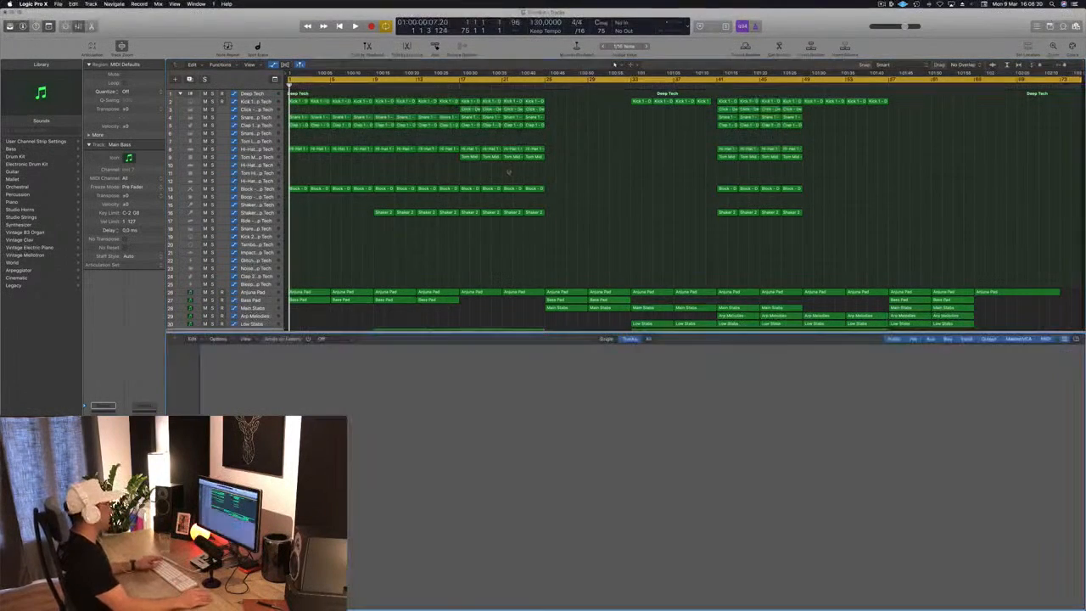
key("space")
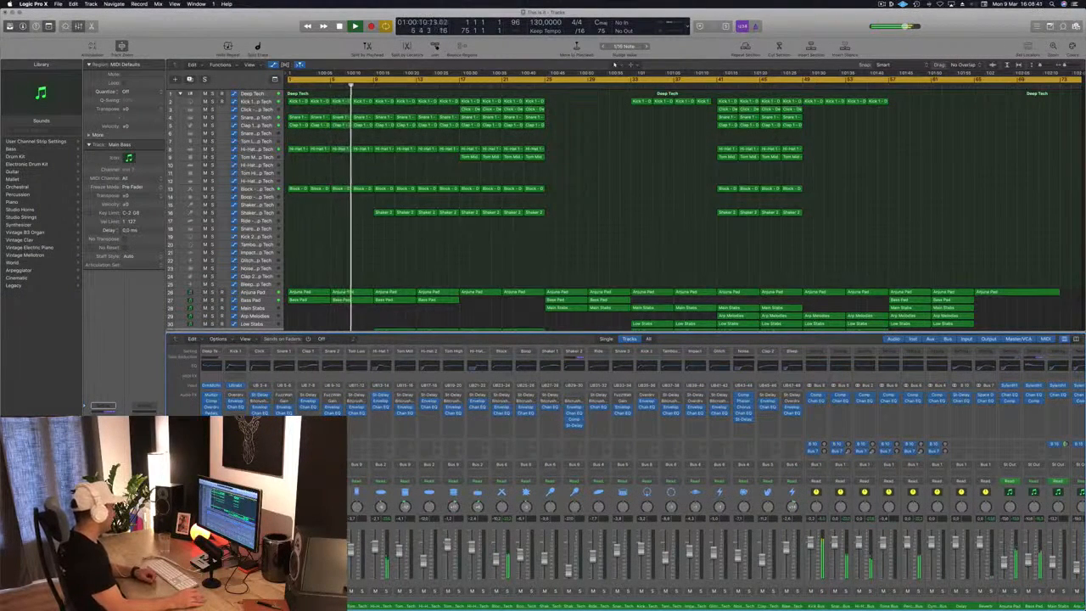
key("s")
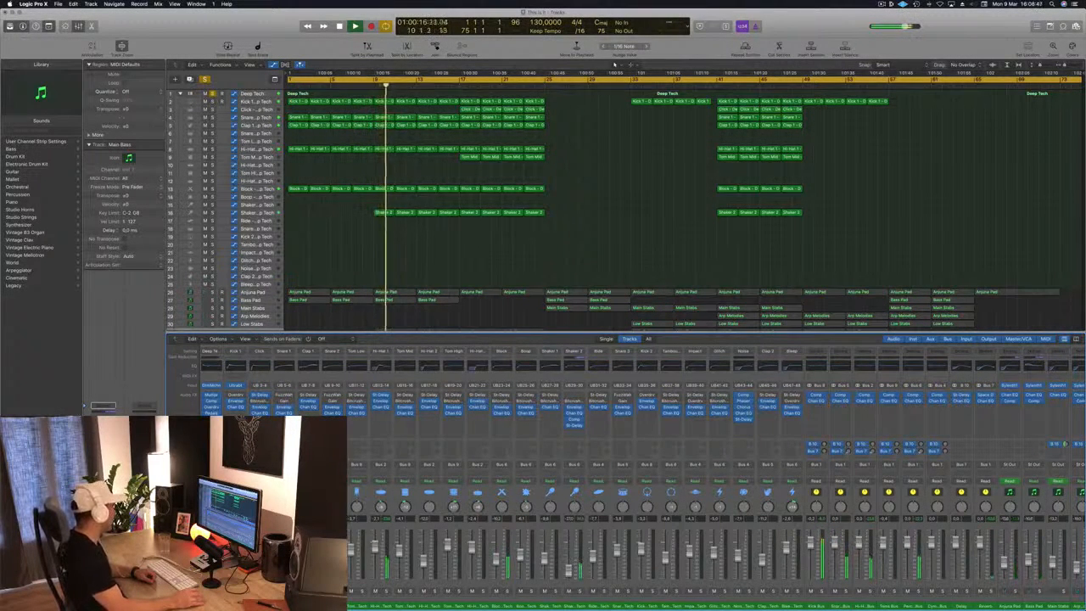
left_click(217, 590)
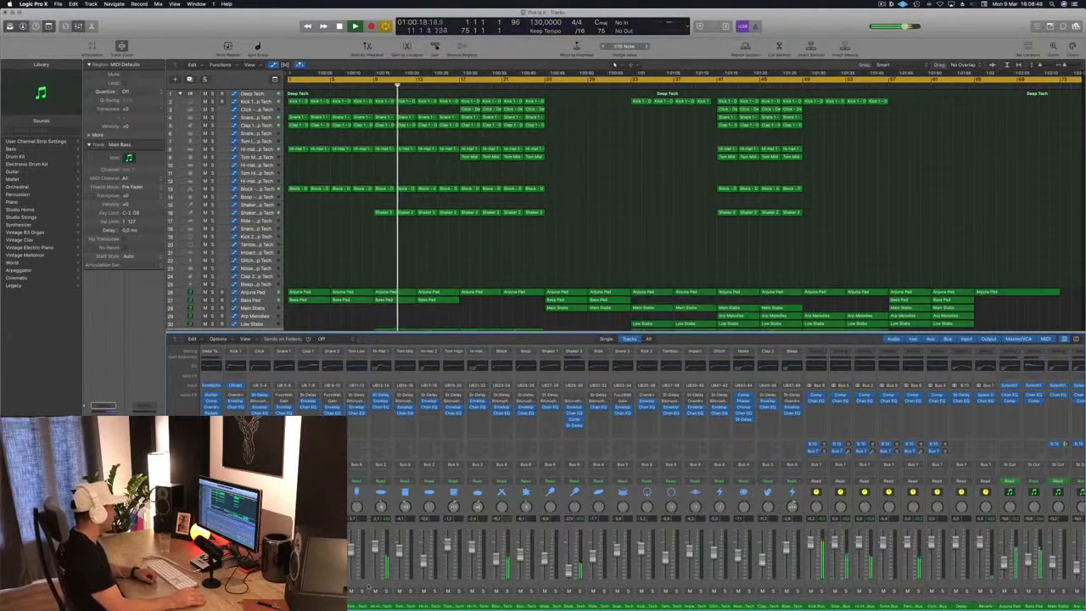
scroll(573, 587, "right", 1)
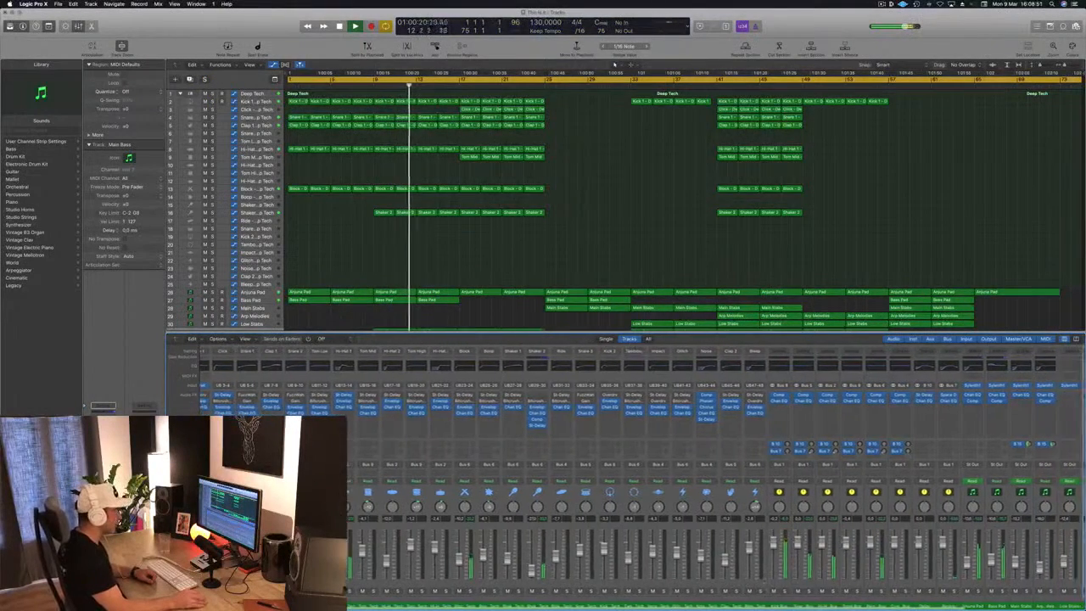
scroll(930, 582, "right", 4)
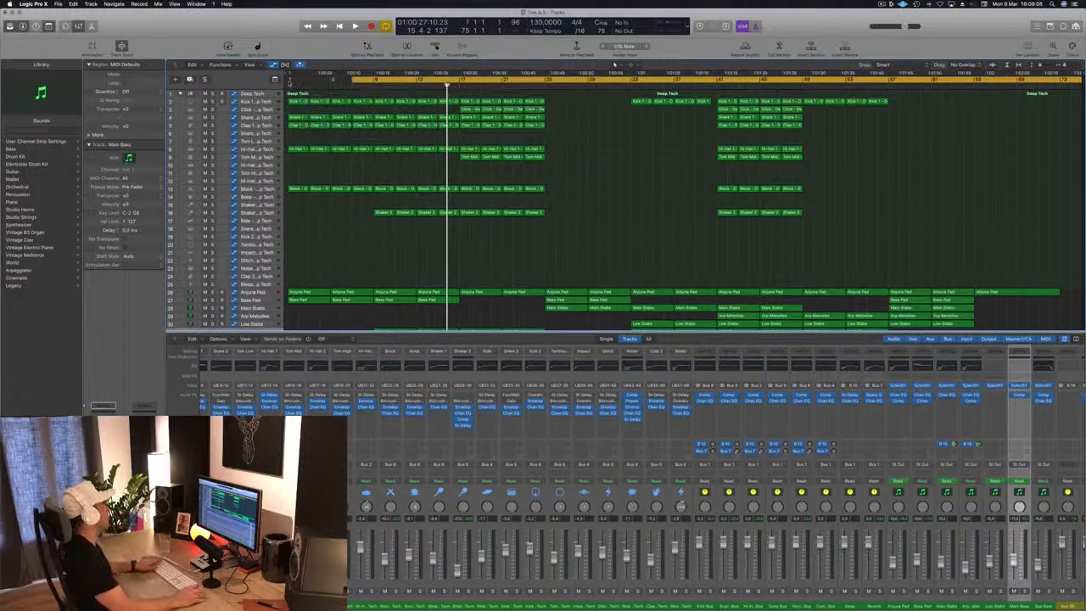
Set the cycle range to bars 1–9 and listen to the looped intro
left_click_drag(289, 79, 376, 83)
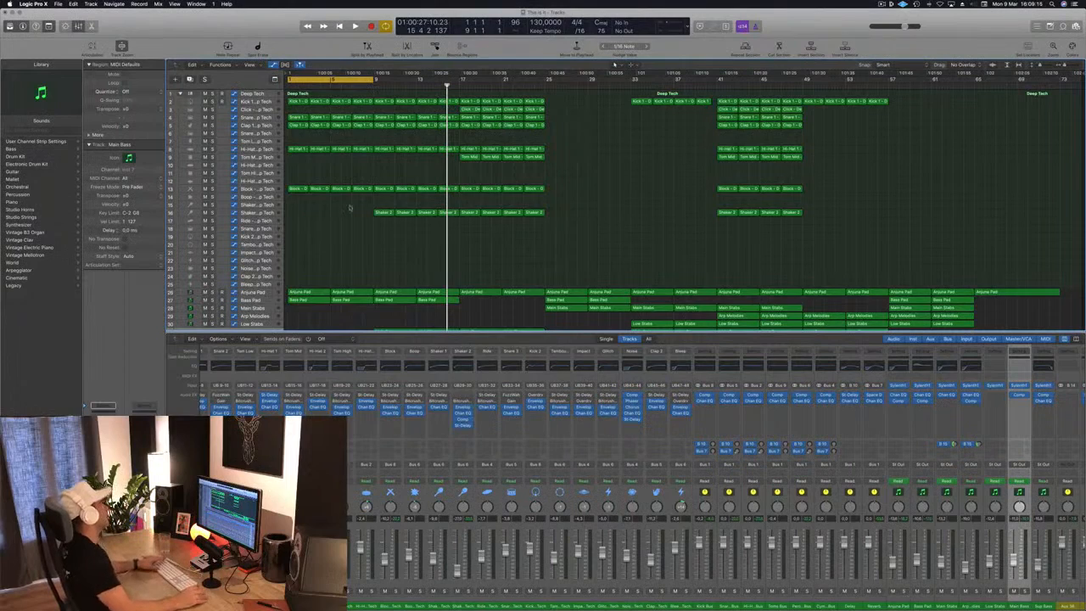
key("space")
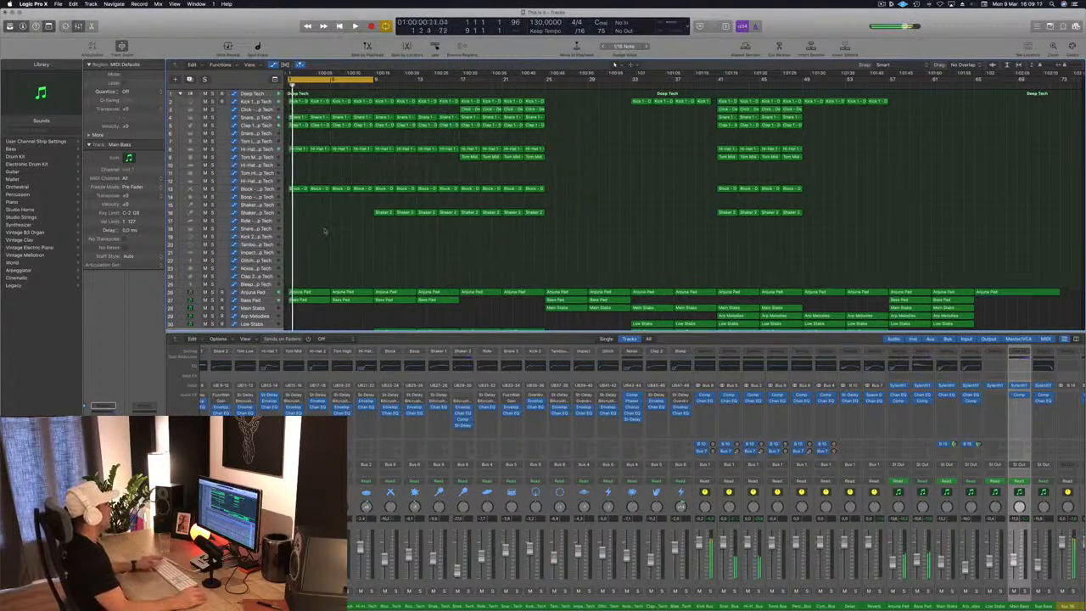
key("super+Right")
key("super+Up")
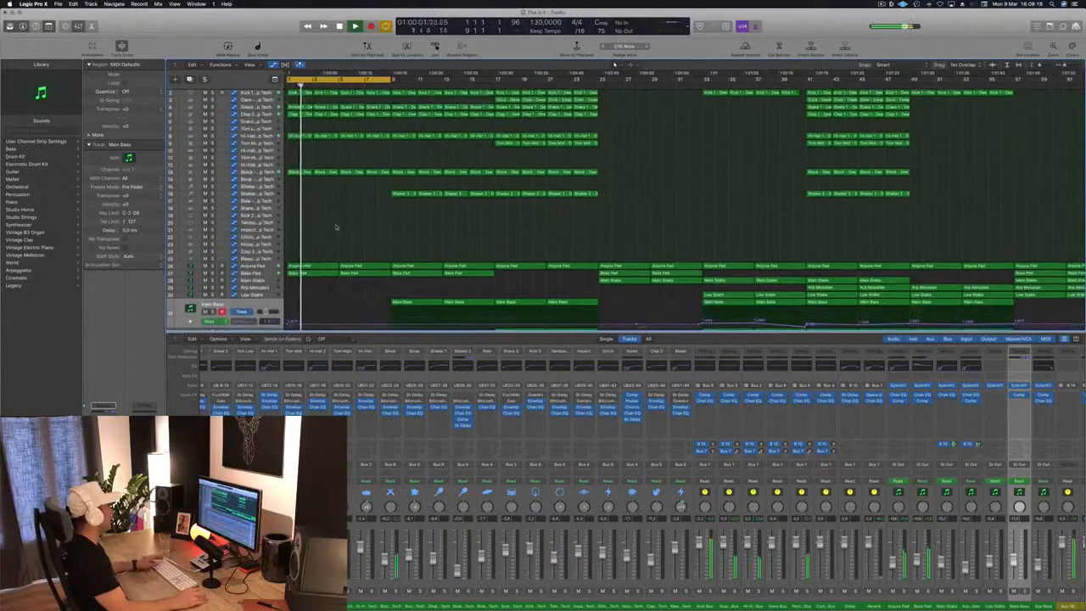
key("super+Down")
key("space")
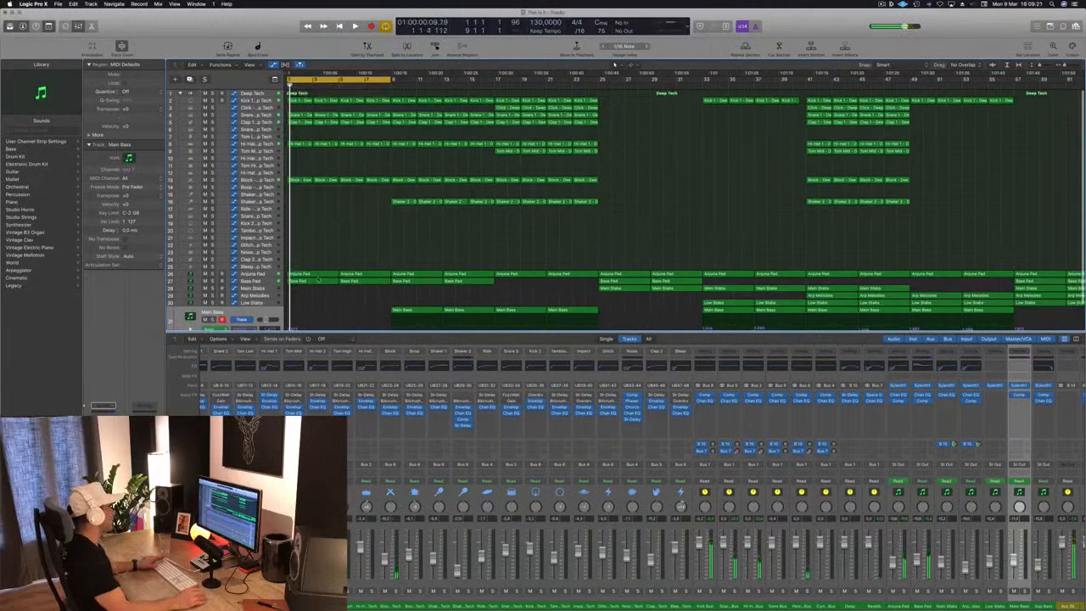
Delete the first two Anjuna Pad regions, covering bars 1–9, while playing the intro
left_click(235, 275)
key("space")
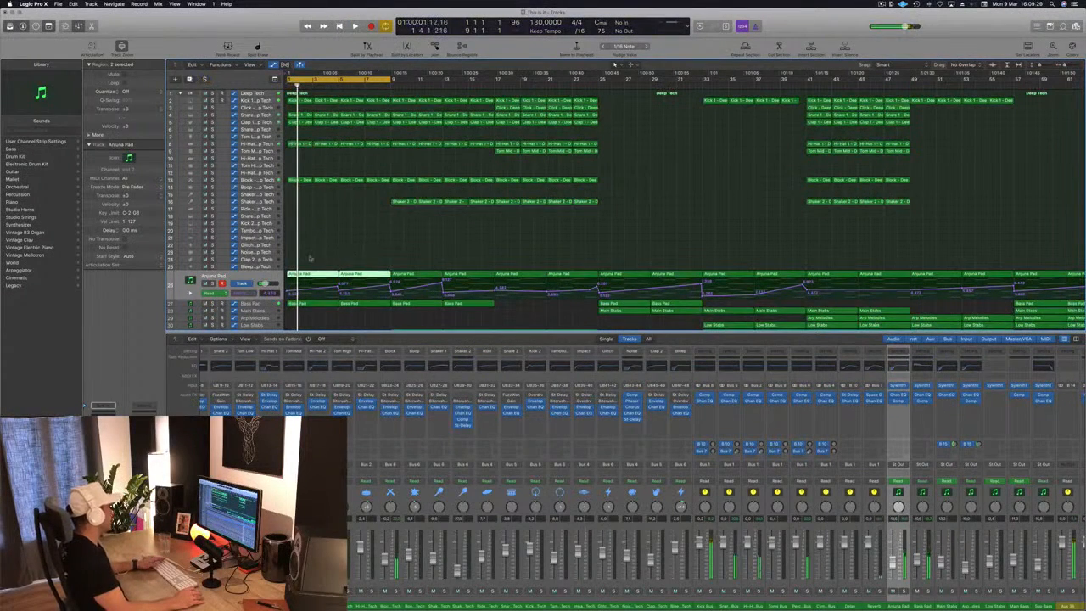
left_click_drag(310, 258, 362, 275)
key("Delete")
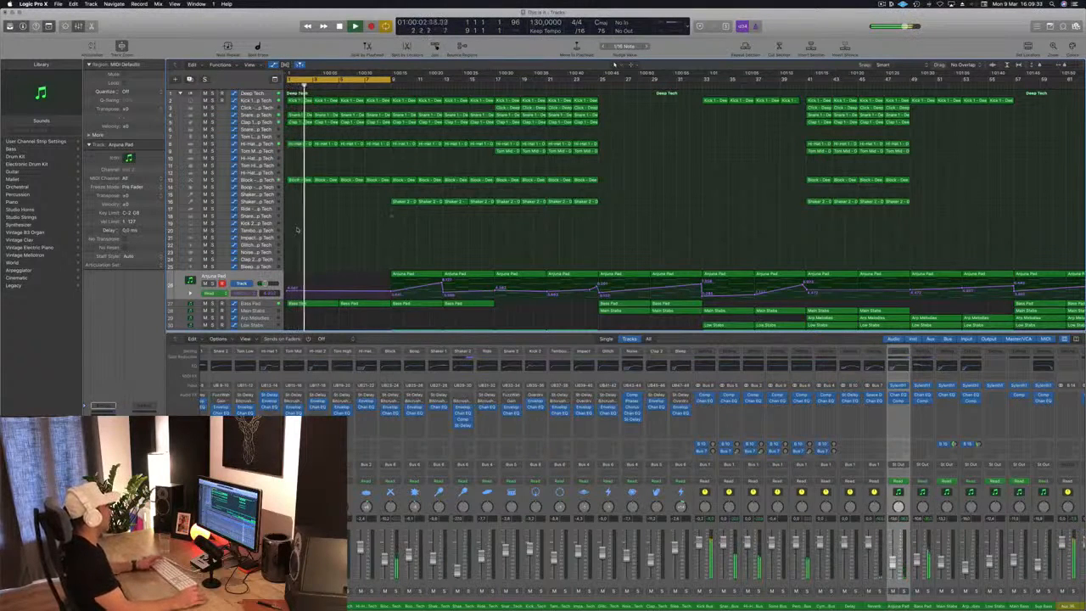
key("space")
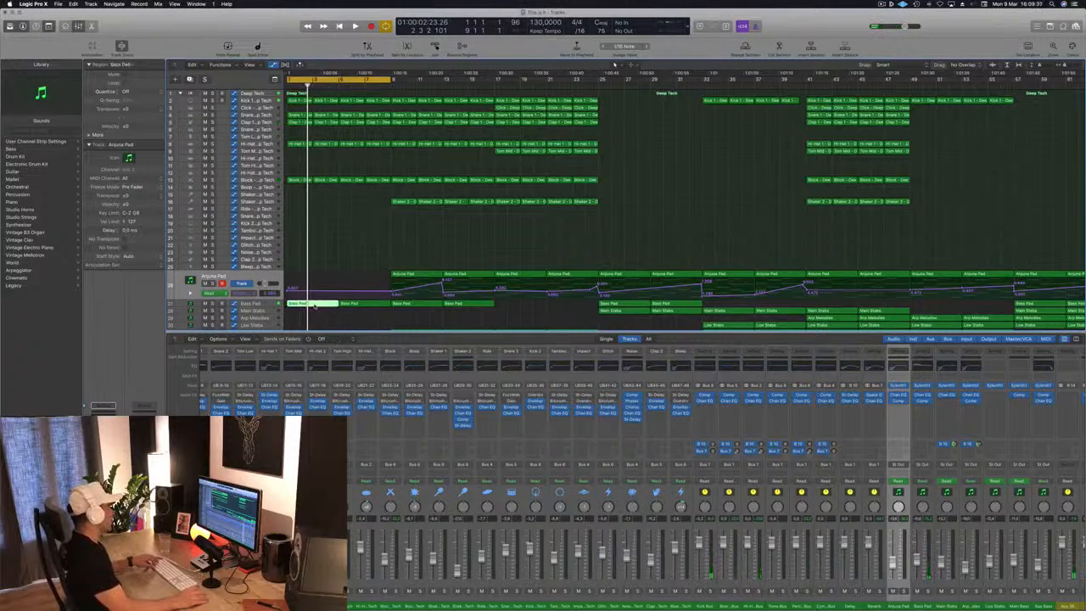
In the first Bass Pad region, delete all notes after the first and fill the remaining bars with copies of that first note
double_click(313, 305)
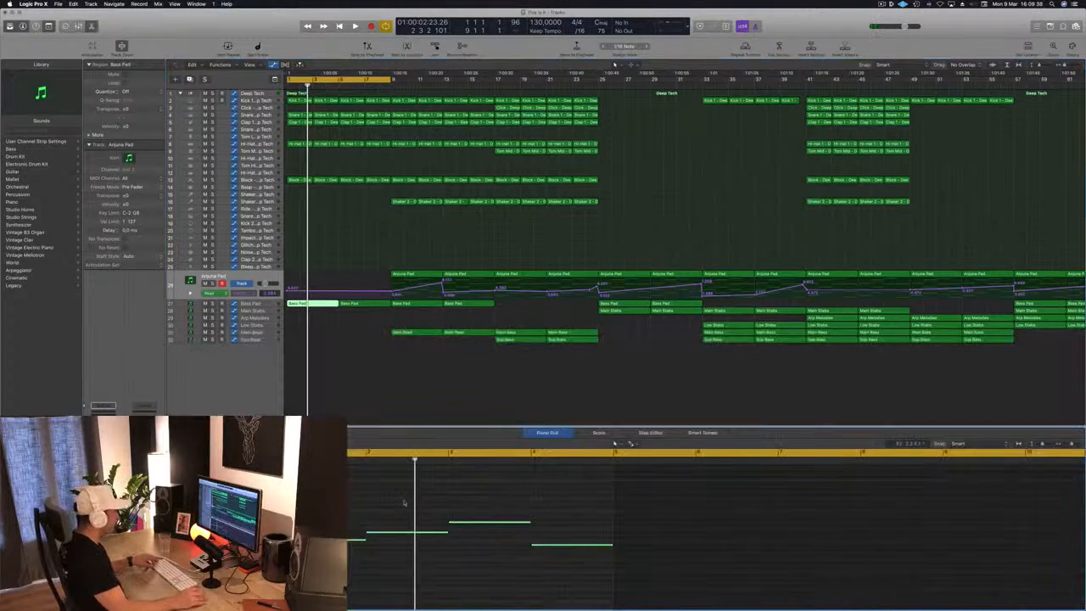
left_click_drag(403, 502, 588, 580)
key("Delete")
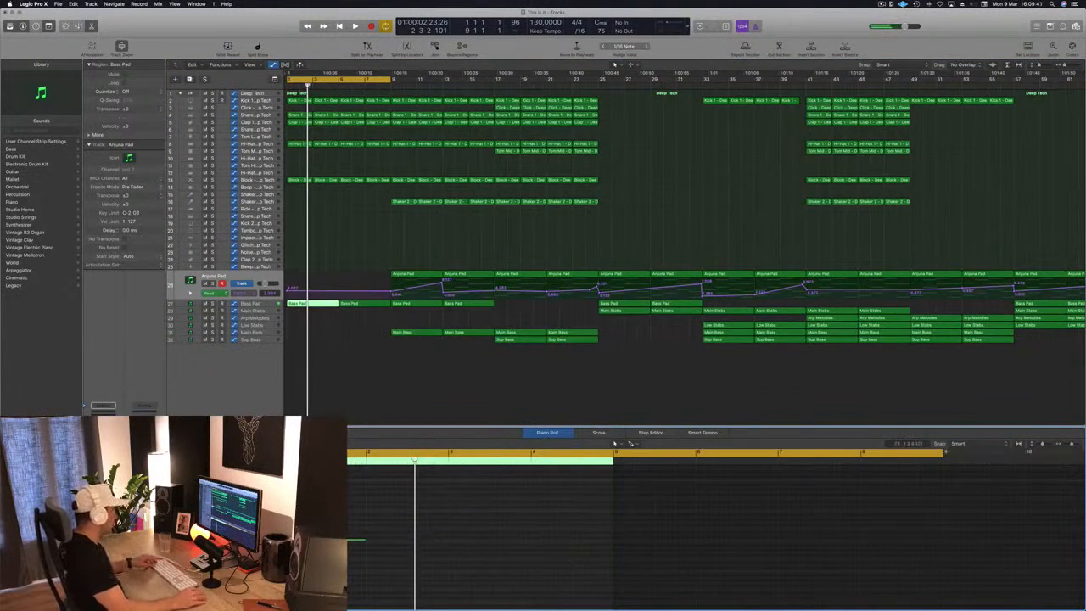
left_click(414, 543)
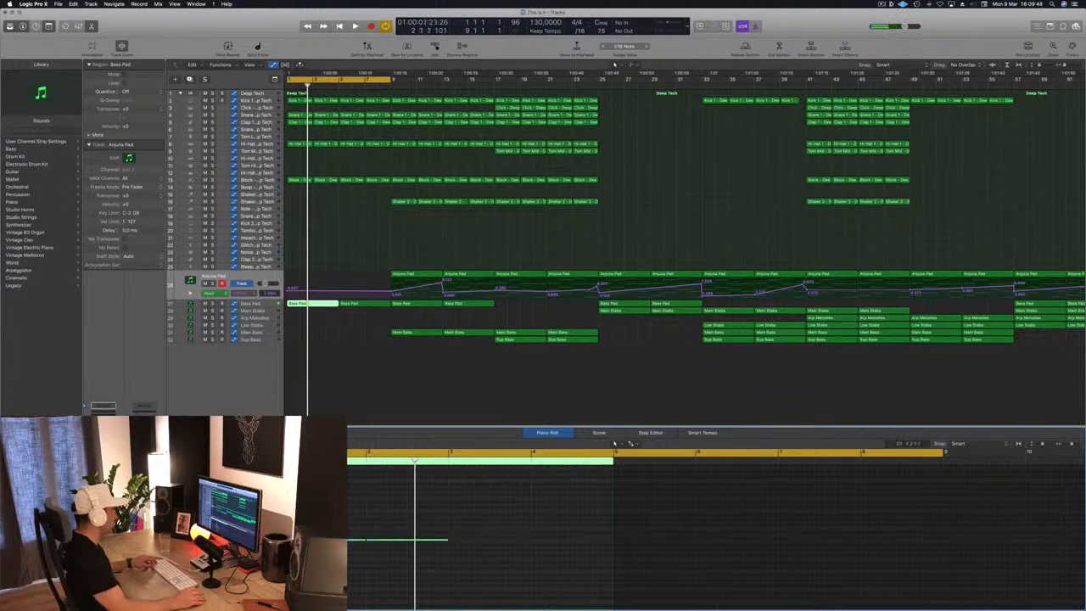
left_click_drag(333, 541, 497, 542)
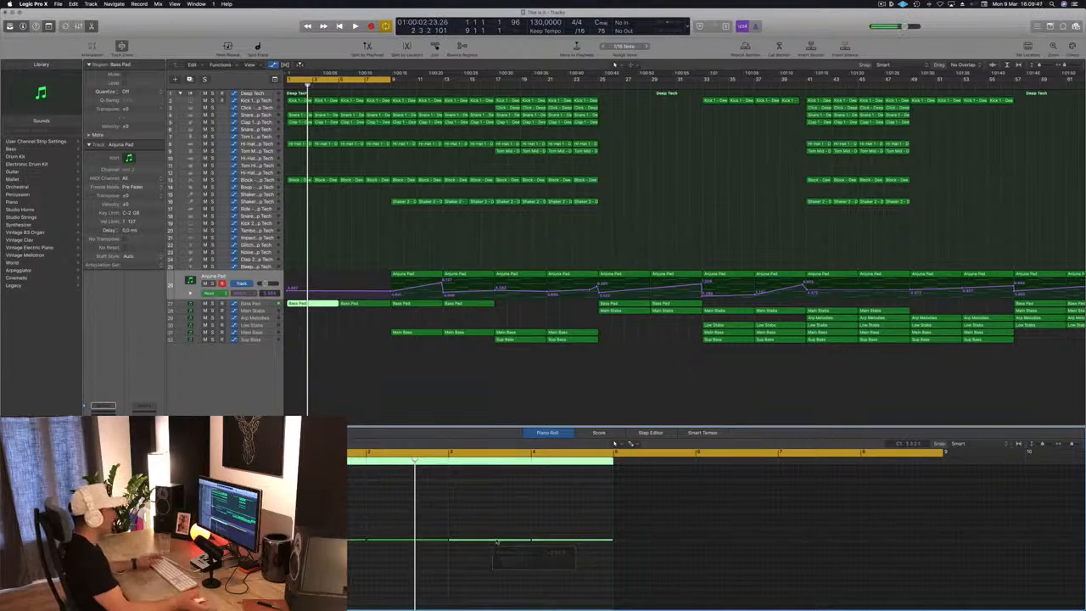
Replace the second Bass Pad region at bar 5 with a copy of the edited first region
left_click(360, 303)
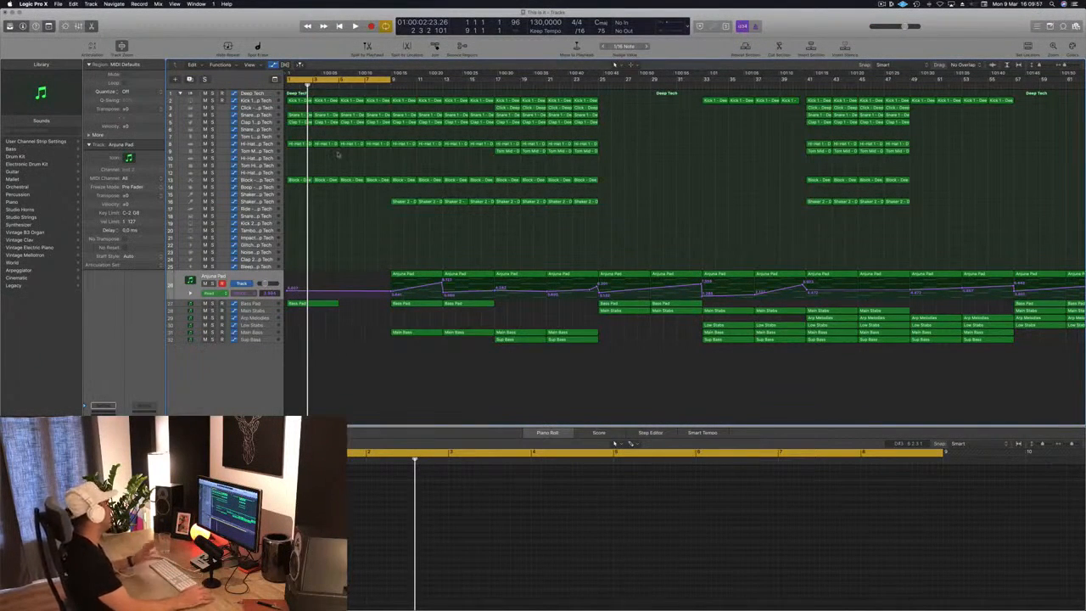
left_click(314, 303)
left_click_drag(314, 306, 364, 312)
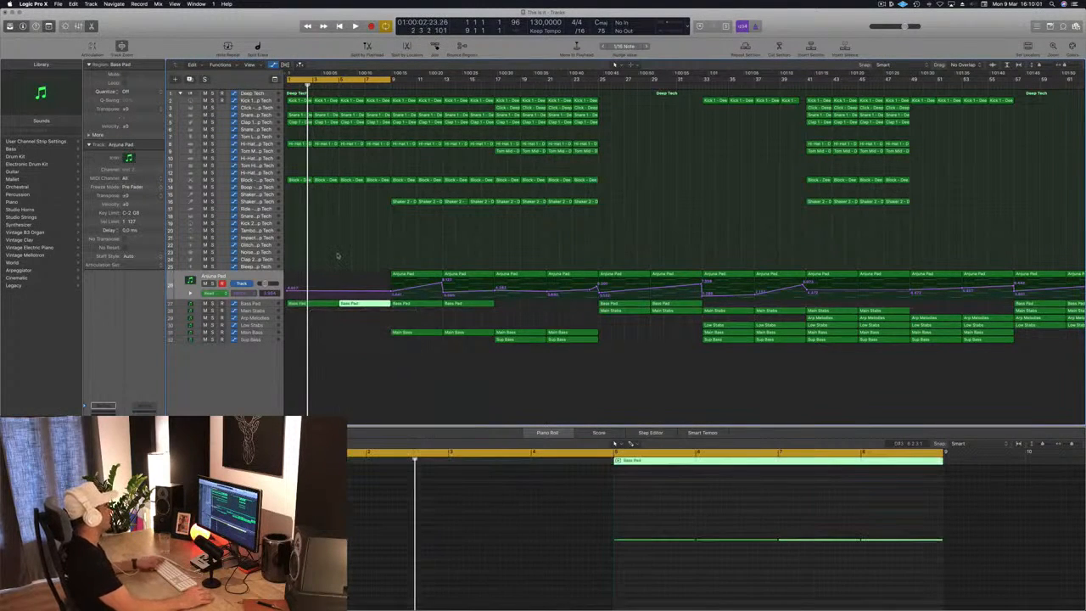
Play the intro and try adding a region in bar 4 of the Noise track
key("space")
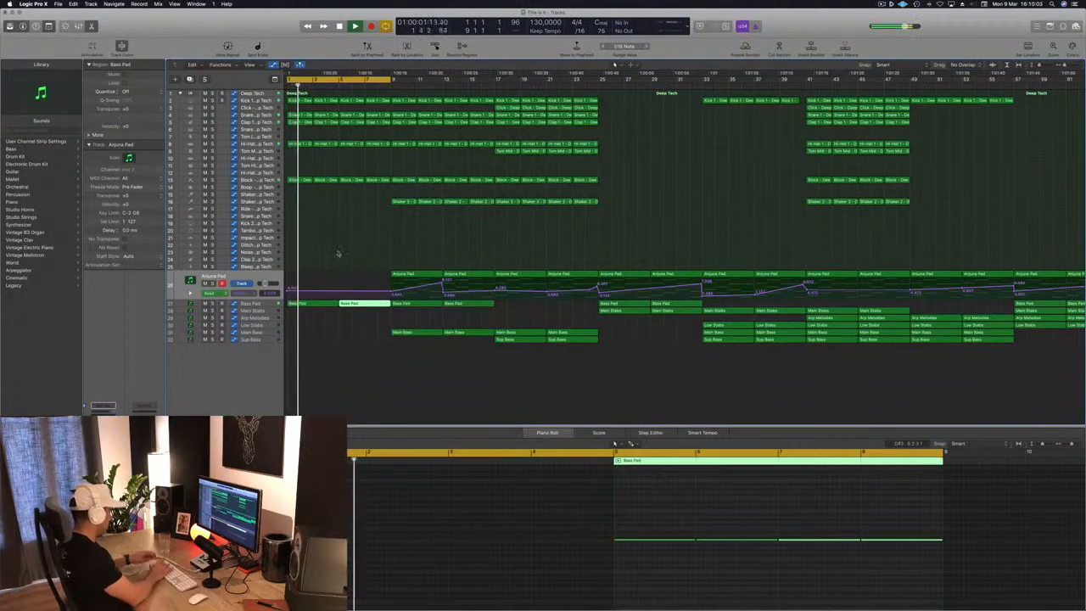
left_click(332, 252)
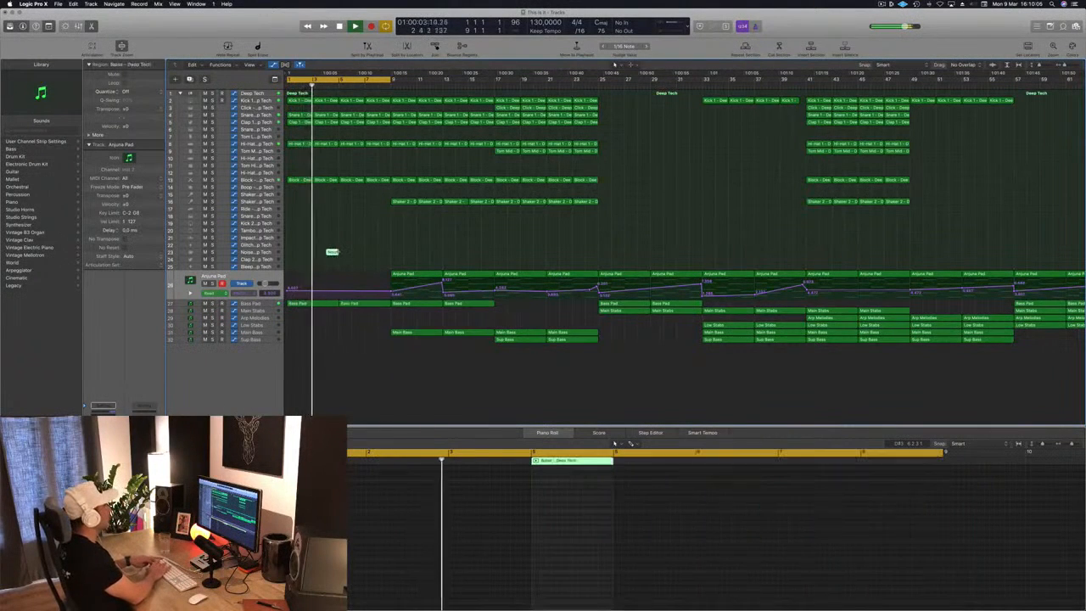
left_click(370, 253)
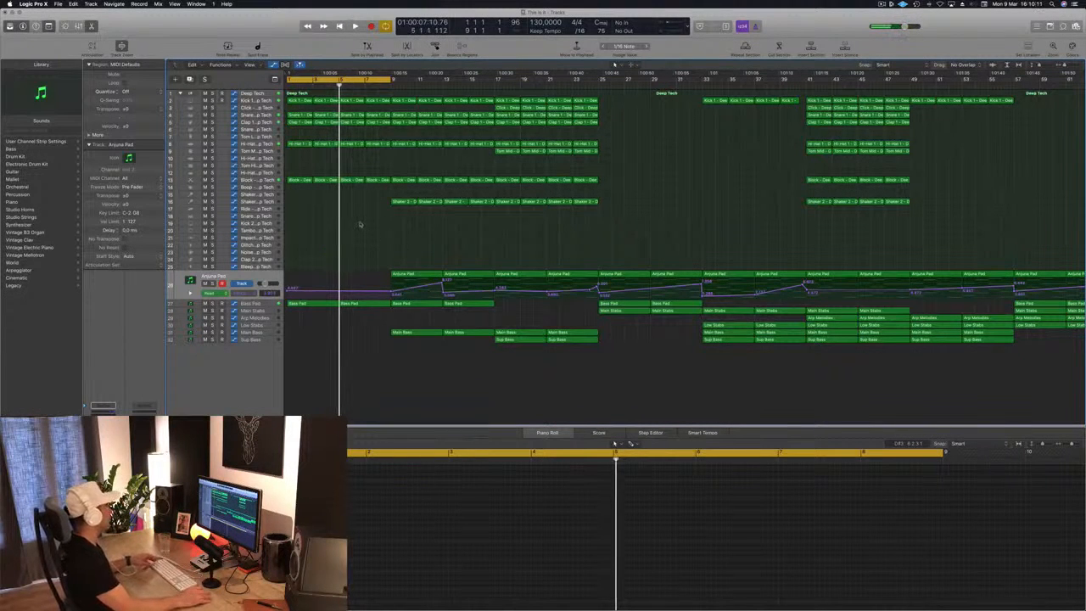
Repeat the bars 1–9 cycle section three times, pushing the rest of the arrangement back
key("super+r")
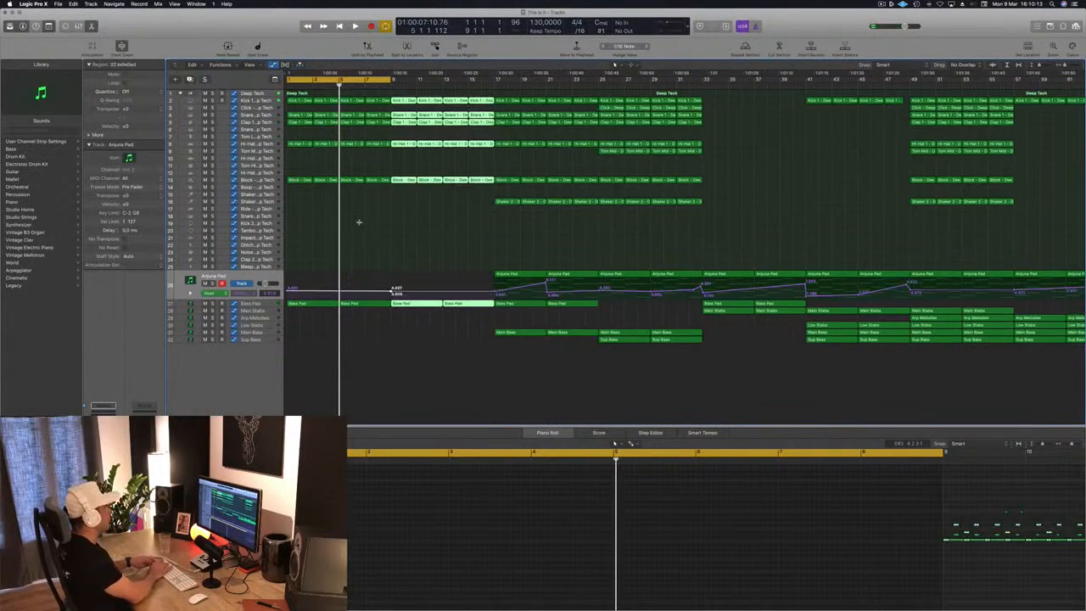
key("super+r")
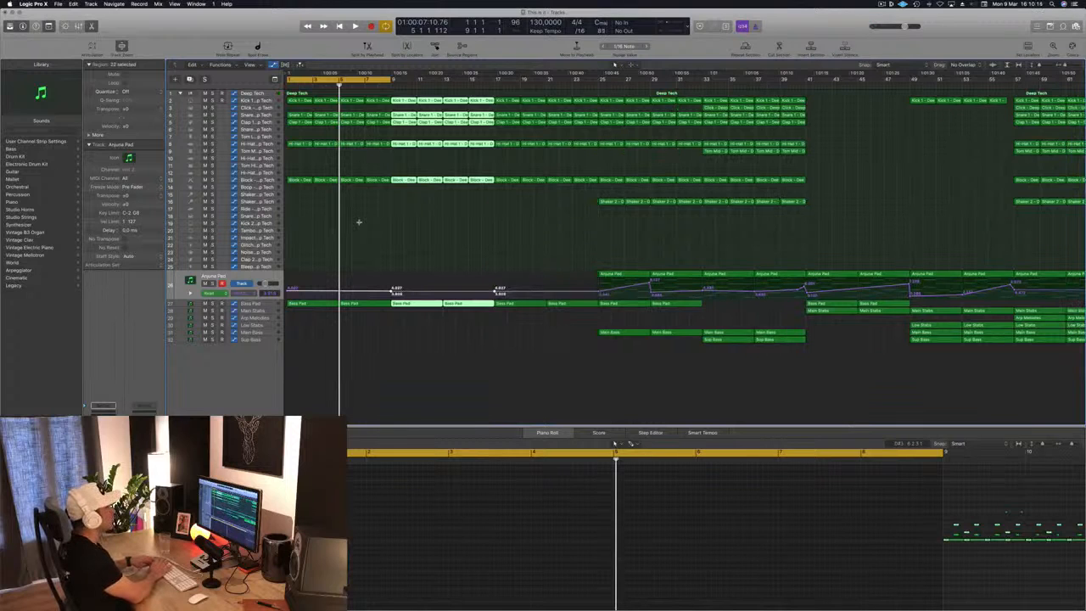
key("super+r")
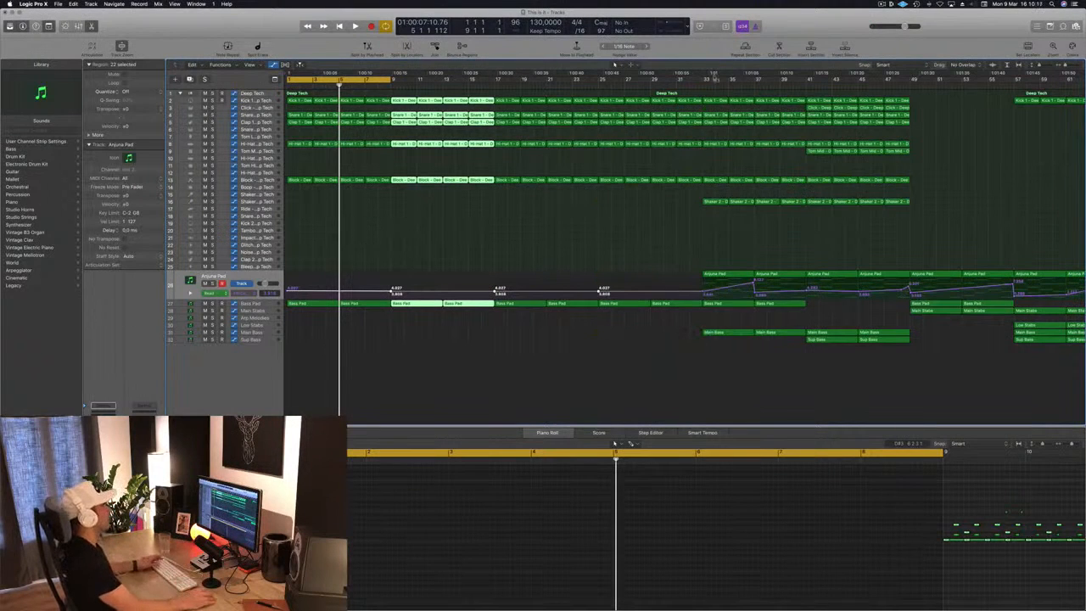
Clear the region selection, play the lengthened intro from the start and look over the extended arrangement
left_click(436, 227)
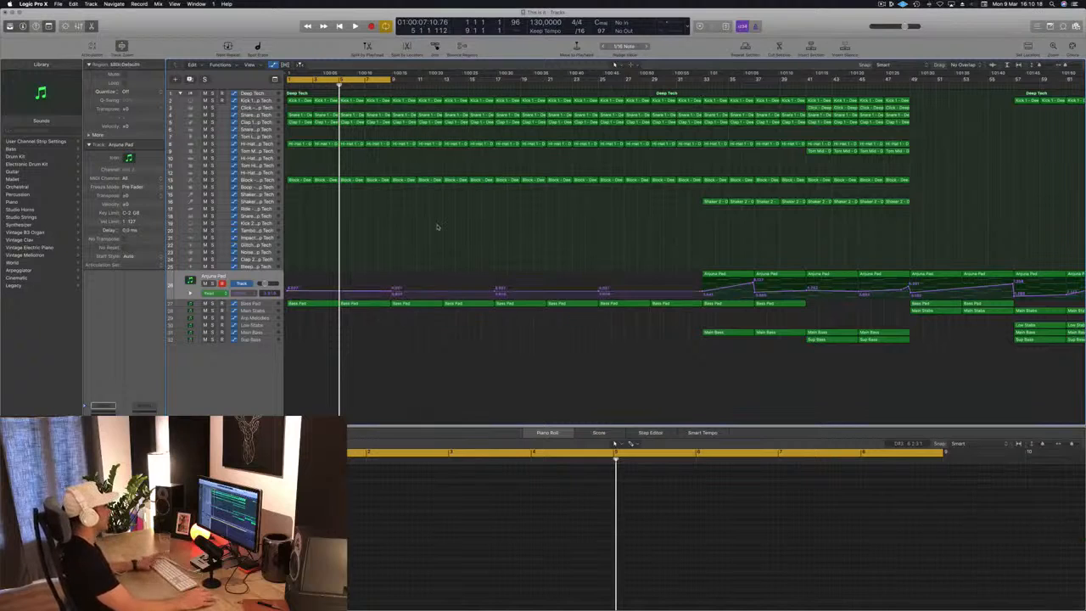
key("Return")
key("space")
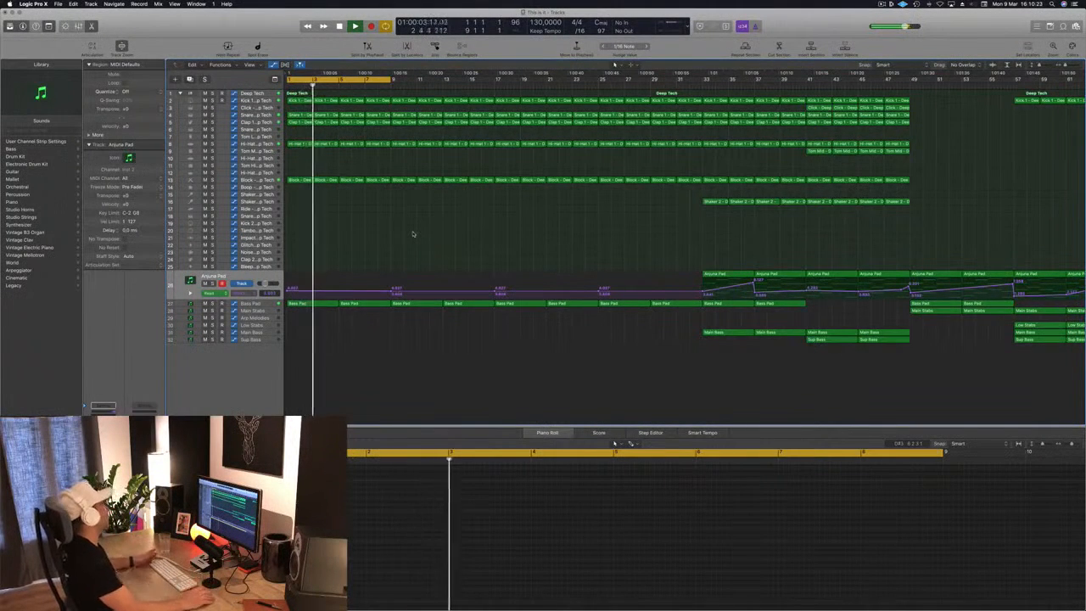
scroll(463, 249, "left", 3)
scroll(463, 249, "left", 2)
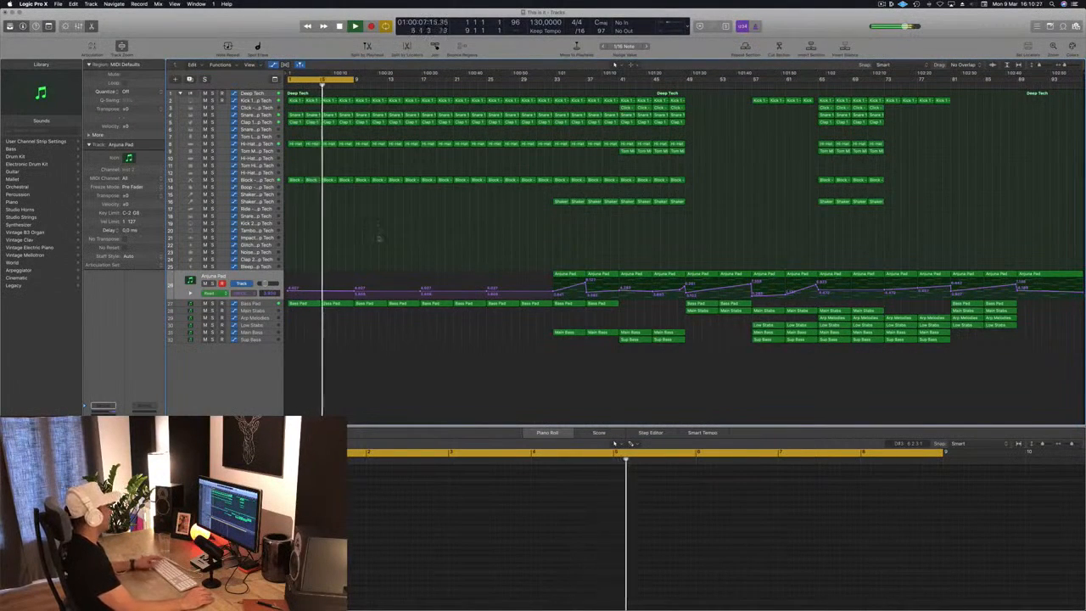
scroll(390, 239, "right", 4)
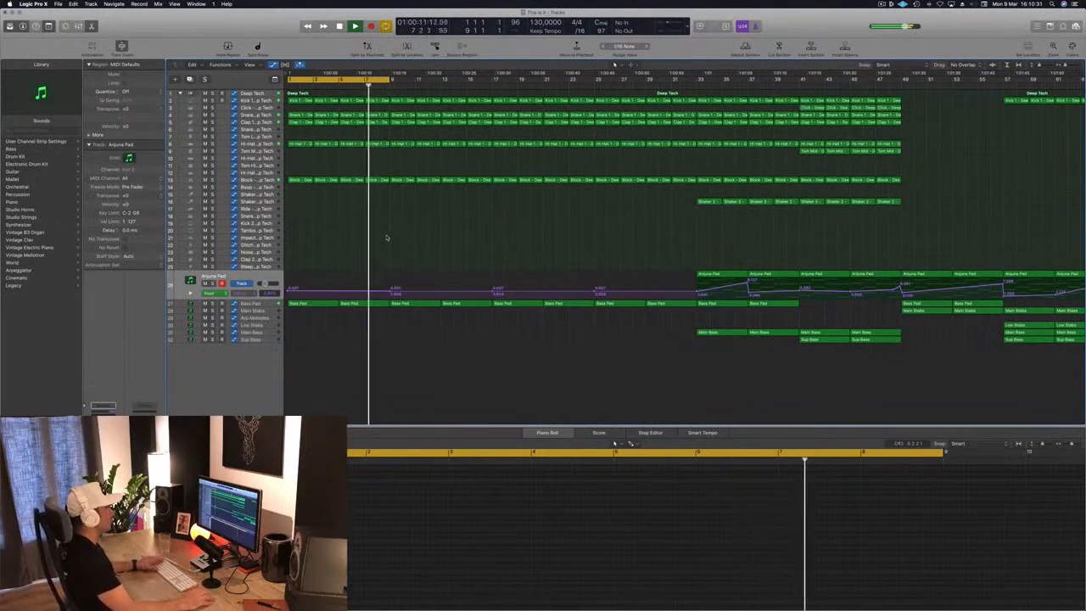
Open the Bass Pad track's Sylenth1 instrument and decline the offered version download while the intro plays
left_click(266, 302)
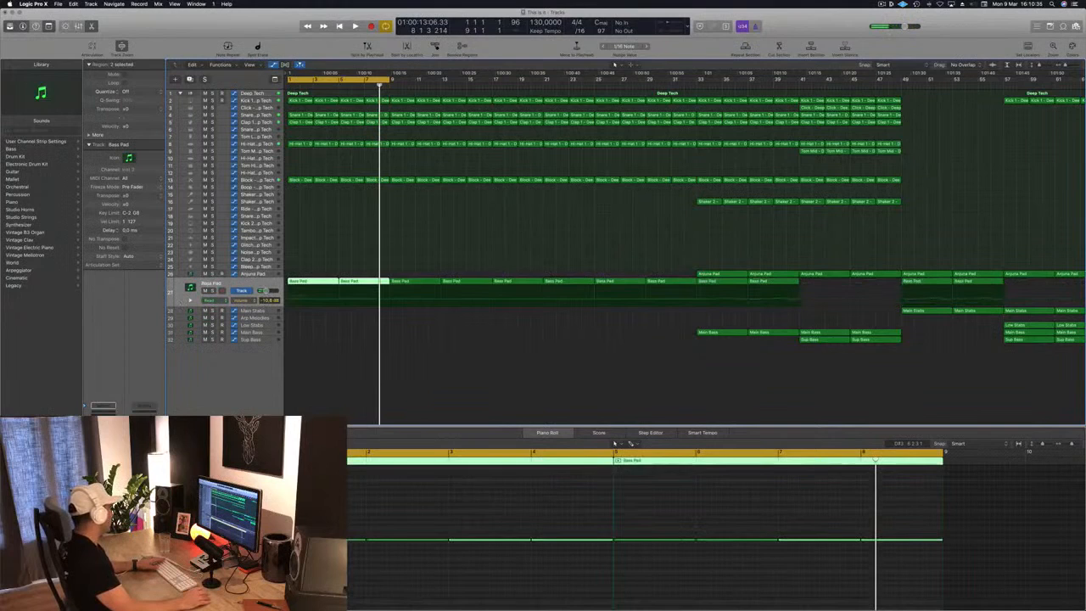
left_click(103, 436)
left_click_drag(253, 37, 835, 127)
key("space")
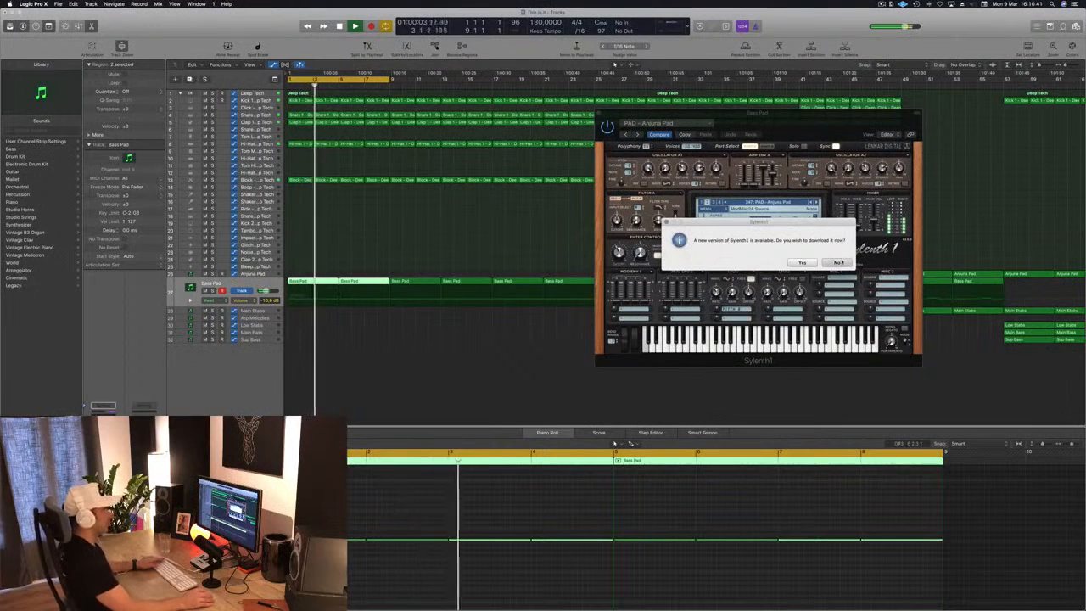
left_click(836, 262)
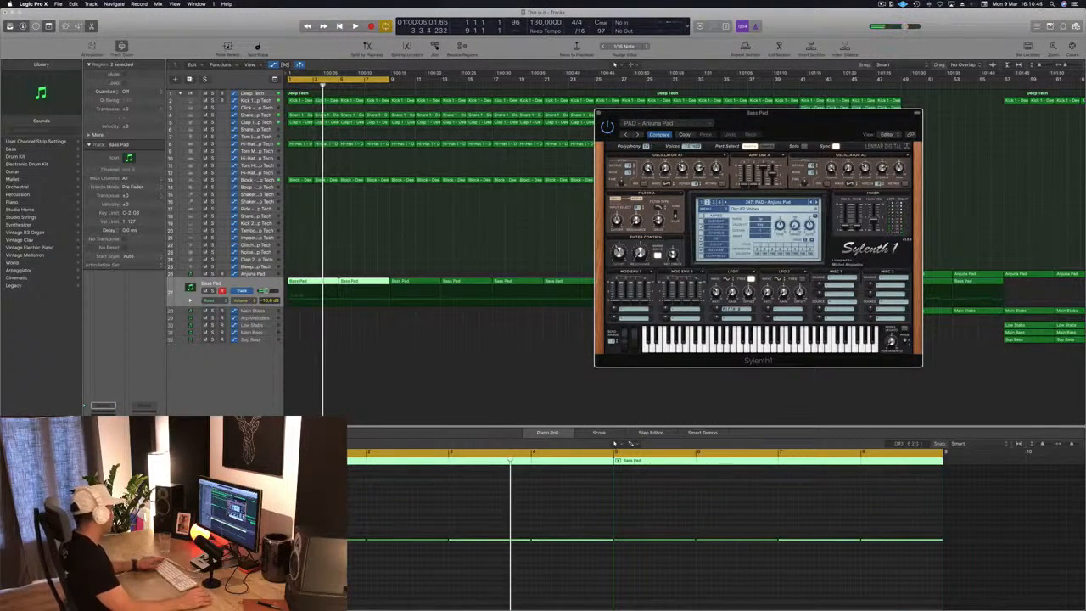
Open the Bass Pad's Compressor and inspect its side-chain settings during playback, closing it when done
left_click(103, 460)
key("space")
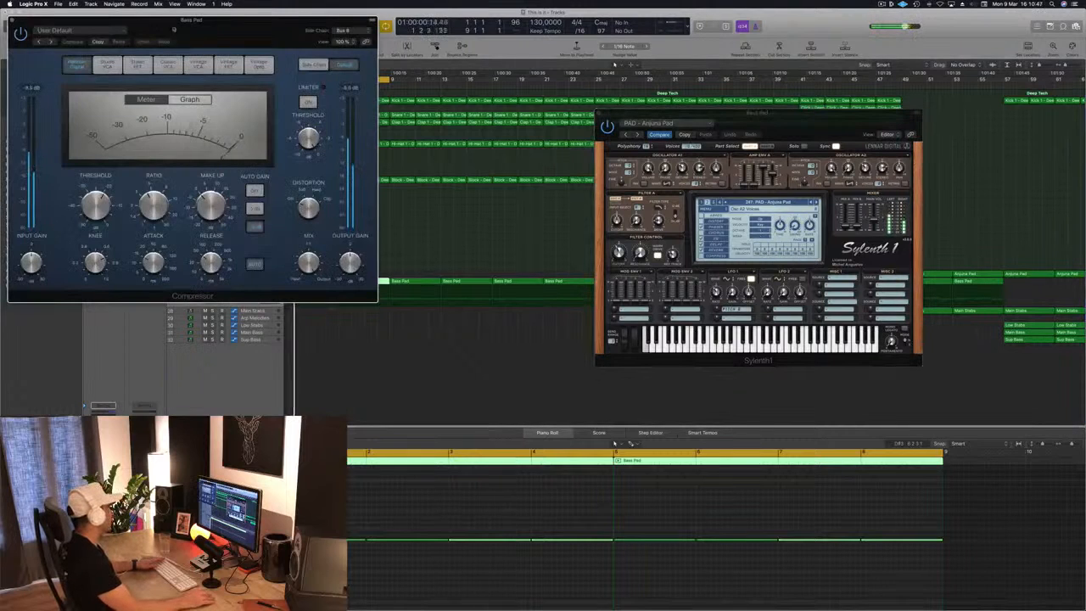
left_click_drag(174, 30, 396, 127)
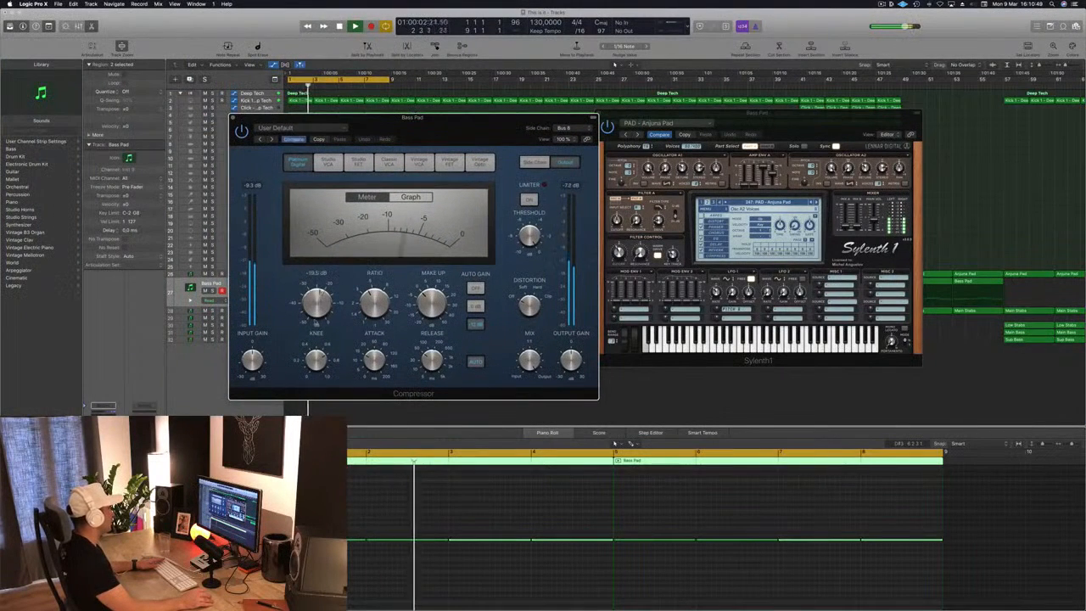
left_click(533, 162)
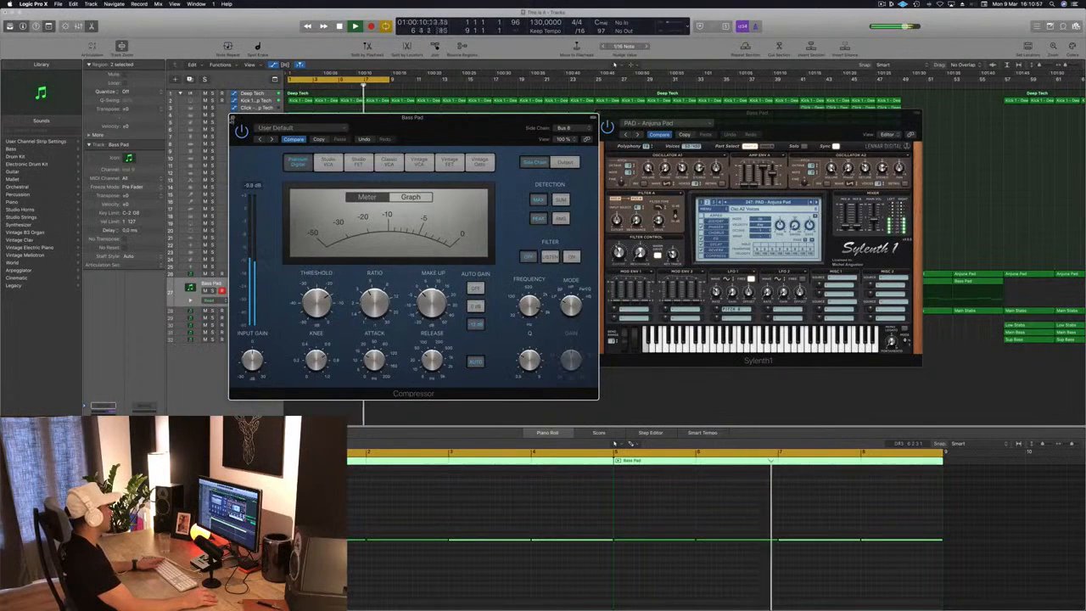
key("super+w")
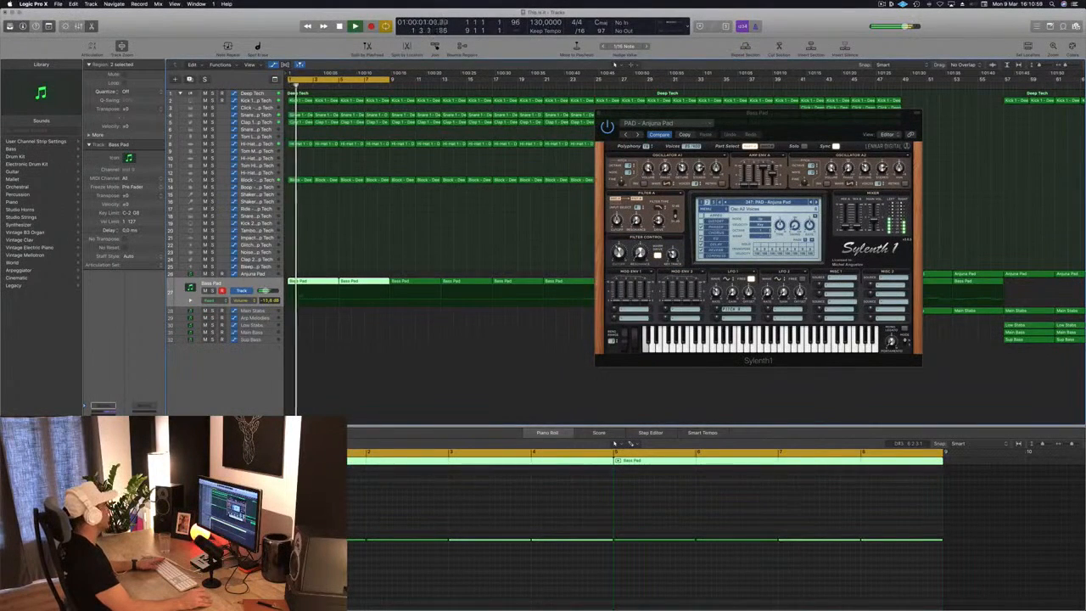
Record a short FilterCtl Cutoff movement from Sylenth1 on the Bass Pad with automation in Touch mode
left_click_drag(816, 122, 739, 126)
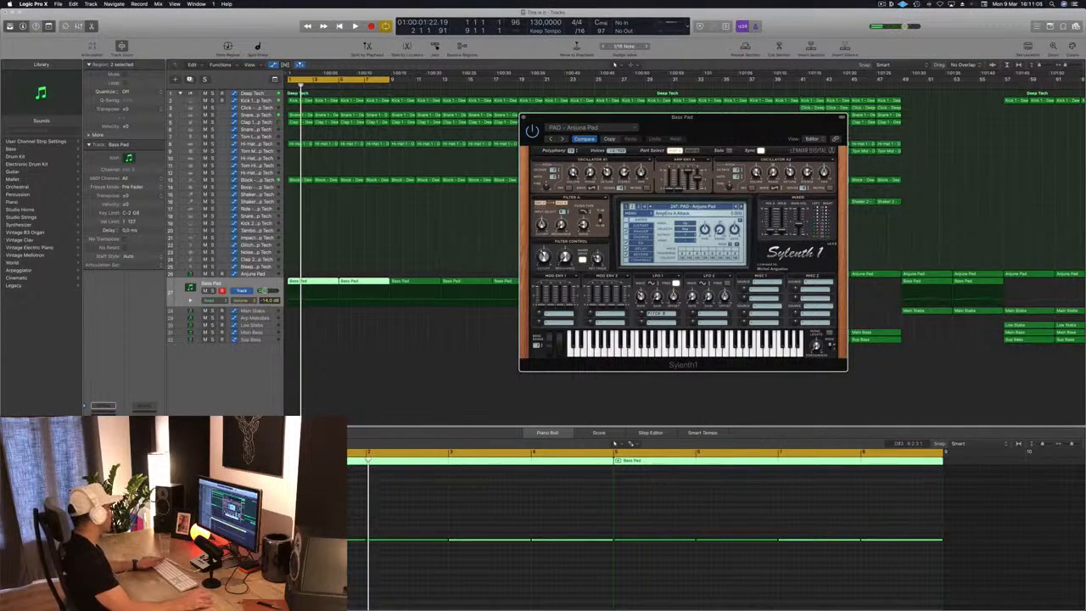
key("super+w")
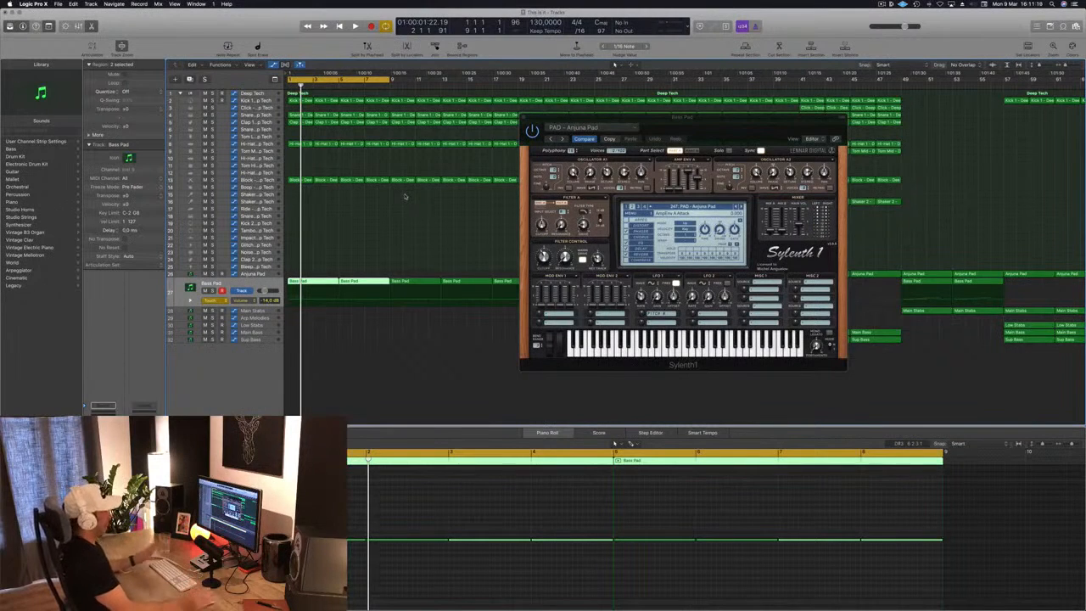
key("space")
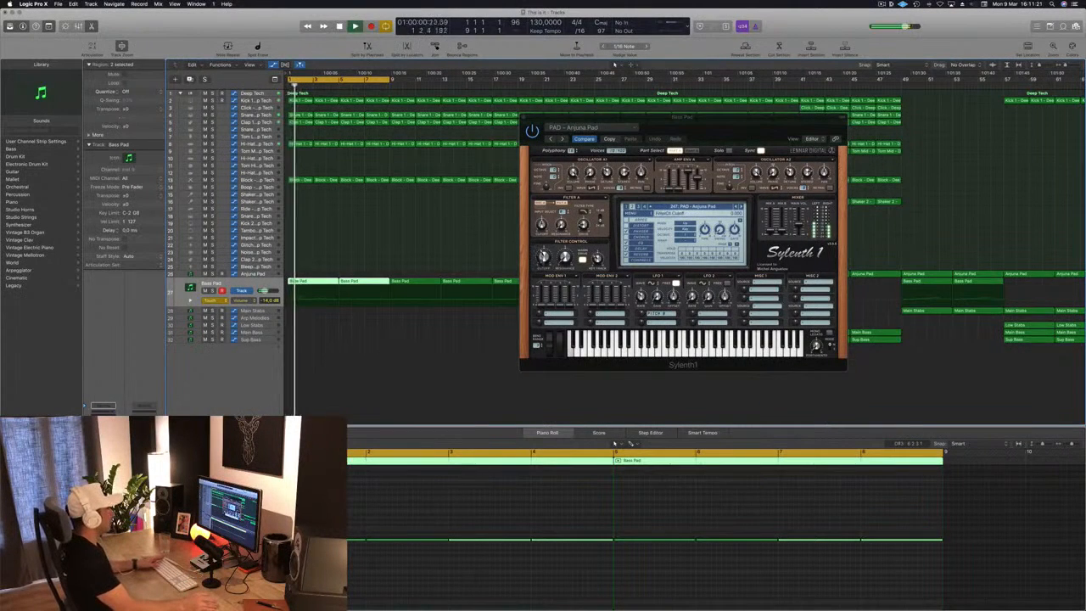
key("space")
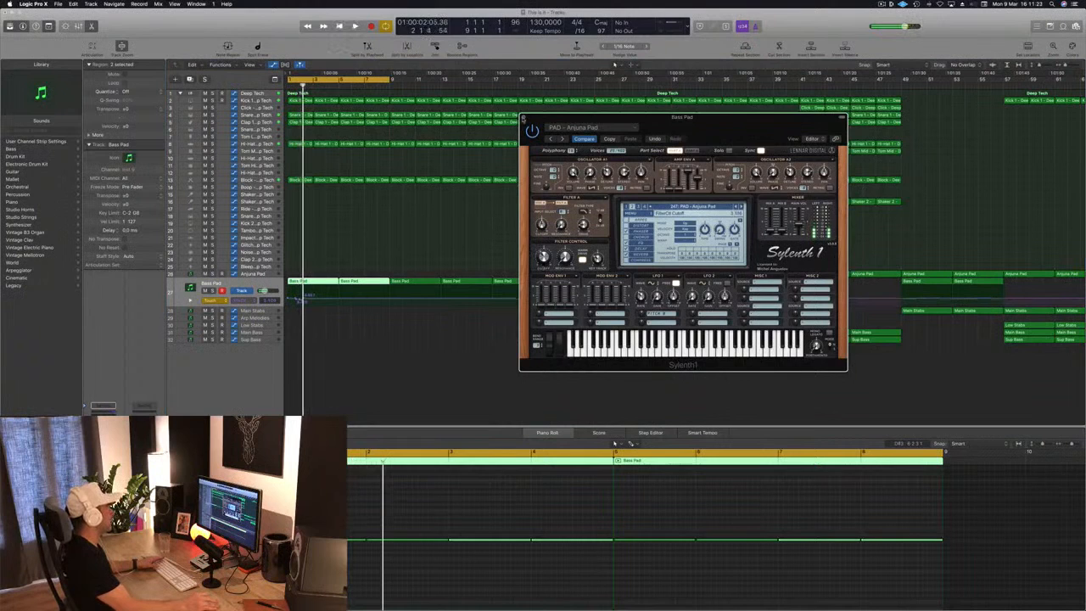
Close Sylenth1, add cutoff automation points at bars 5 and 9 of the Bass Pad and set its automation mode to Read
left_click(523, 118)
left_click(307, 299)
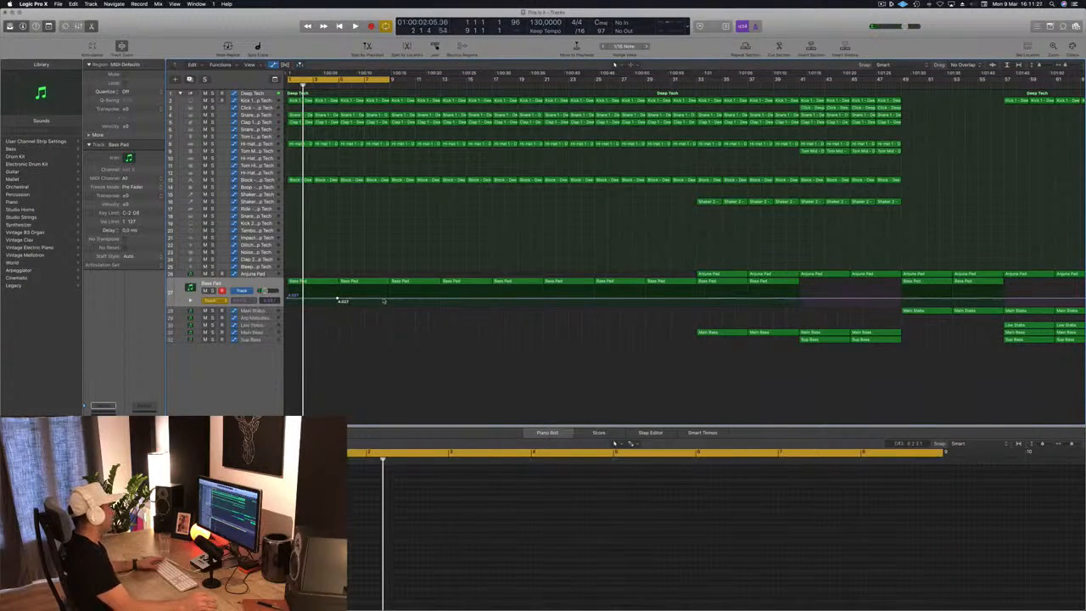
left_click(339, 301)
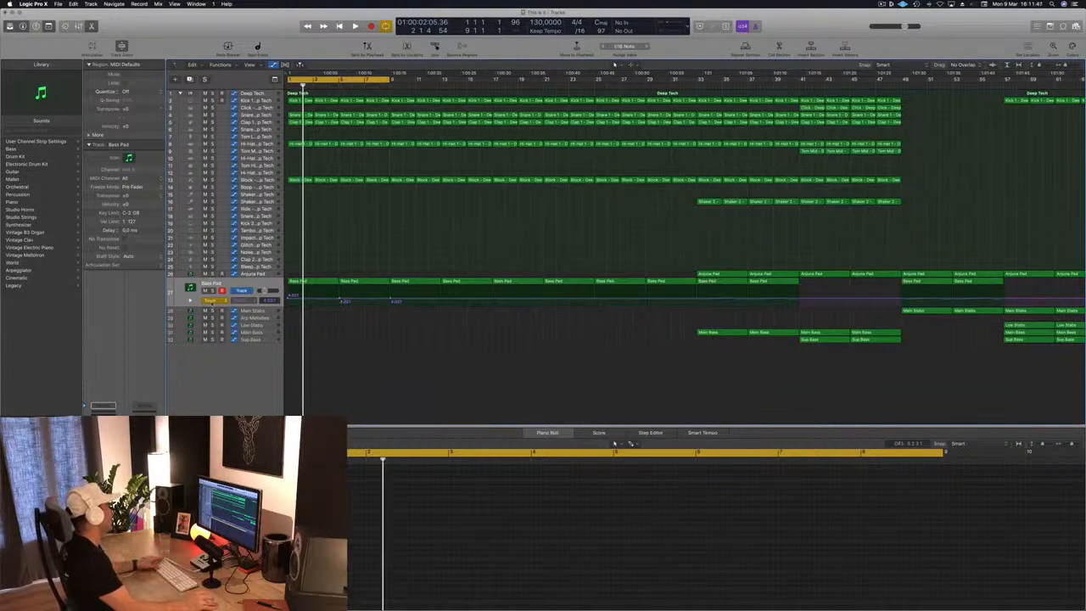
left_click(212, 301)
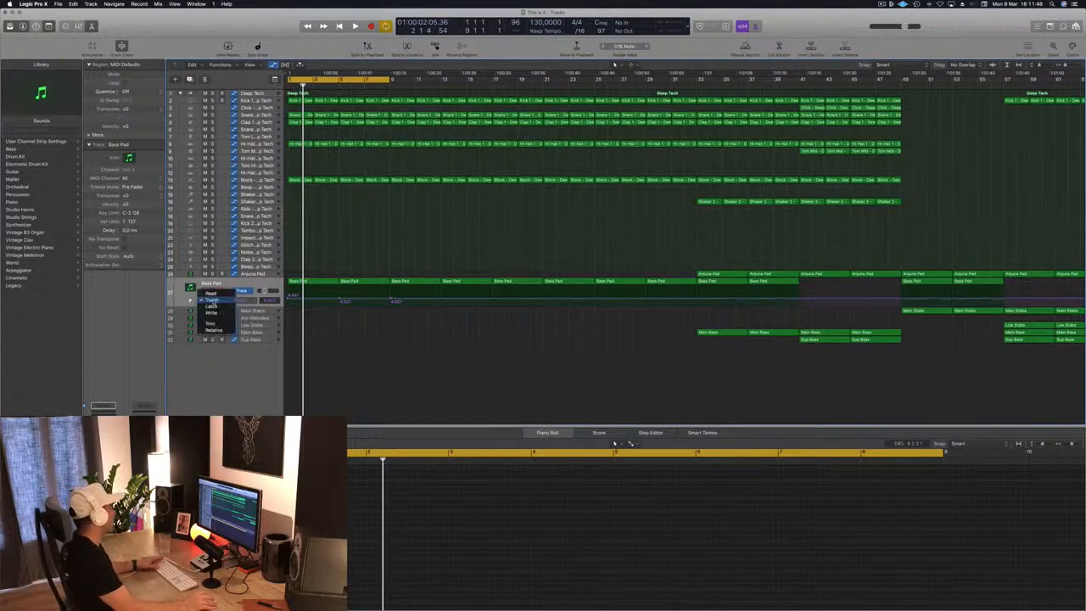
left_click(211, 294)
Create a rising Bass Pad cutoff ramp by lowering the bar 1 point and setting the bar 5 point to 4.661
key("space")
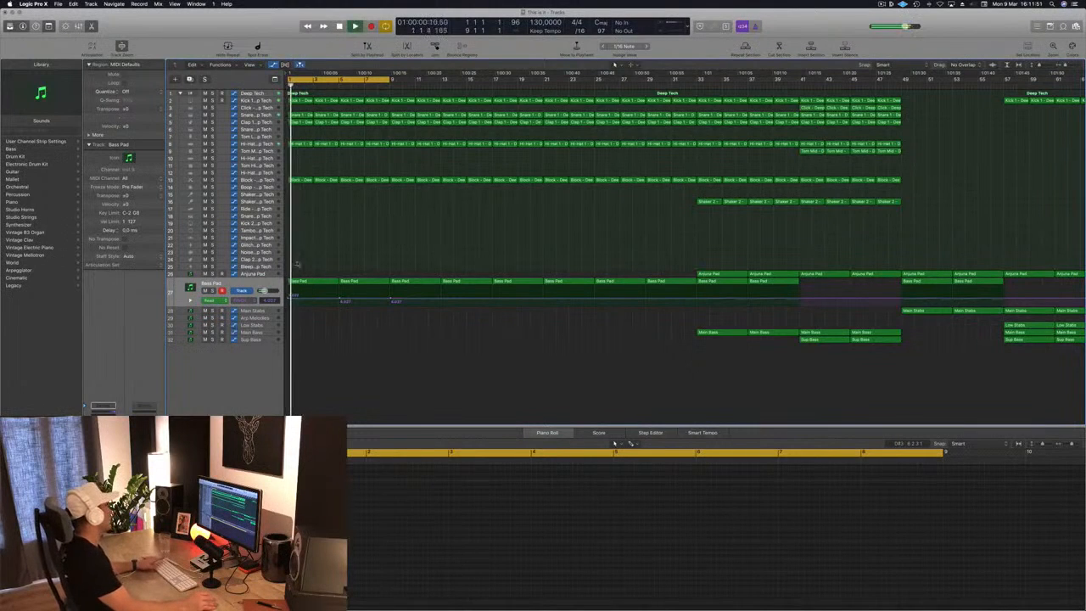
key("space")
key("space")
left_click_drag(288, 298, 288, 301)
key("space")
key("space")
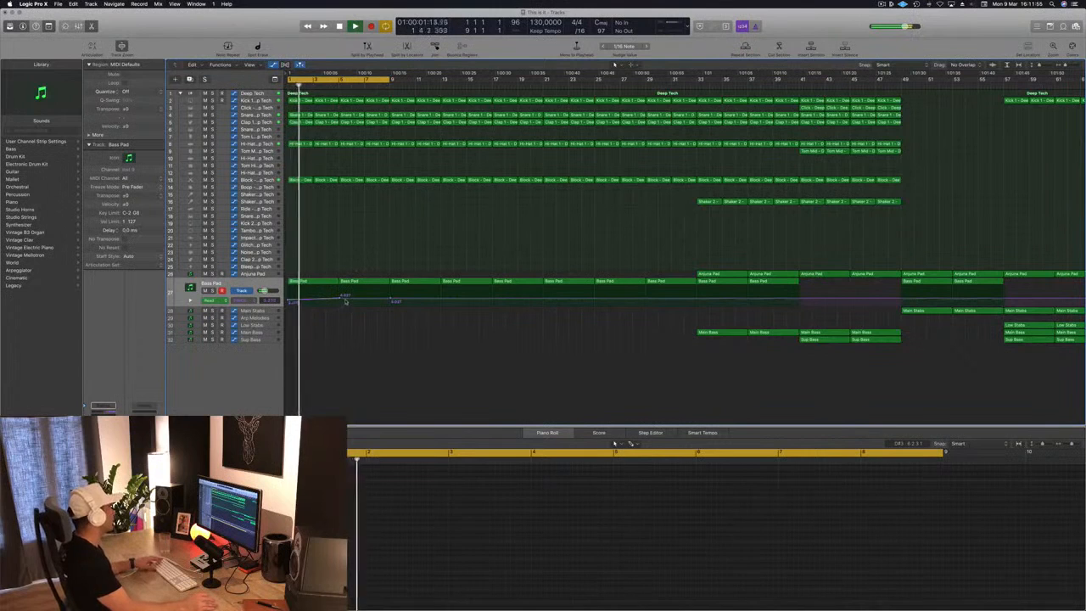
left_click_drag(343, 295, 339, 297)
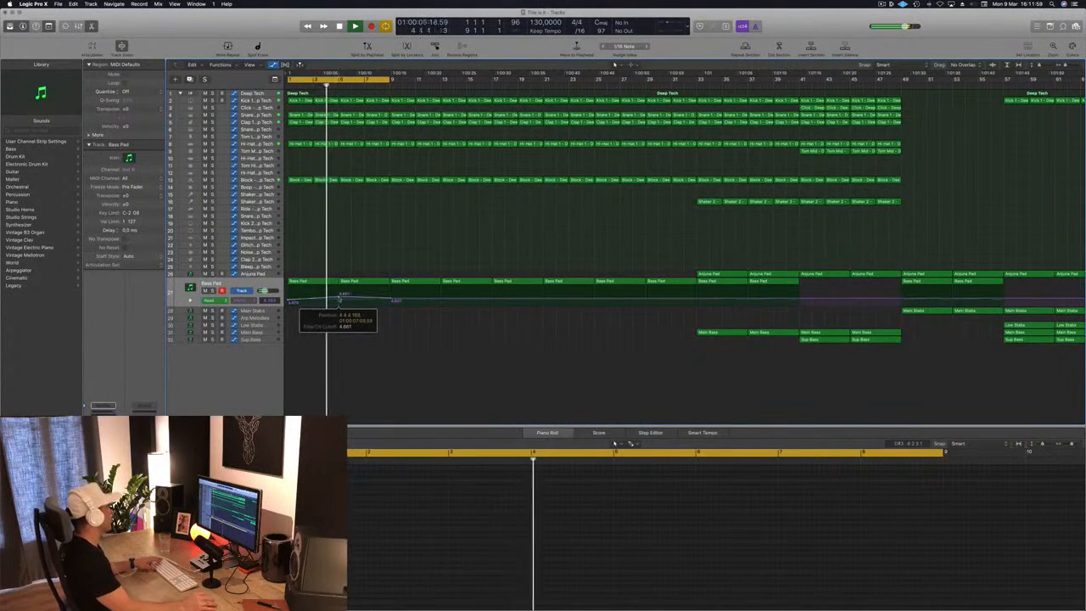
Drop the Bass Pad cutoff to 2.372 at bar 5 so a second ramp rises to bar 9, and play it back
key("super+Right")
key("super+Right")
key("super+Right")
key("space")
key("super+Right")
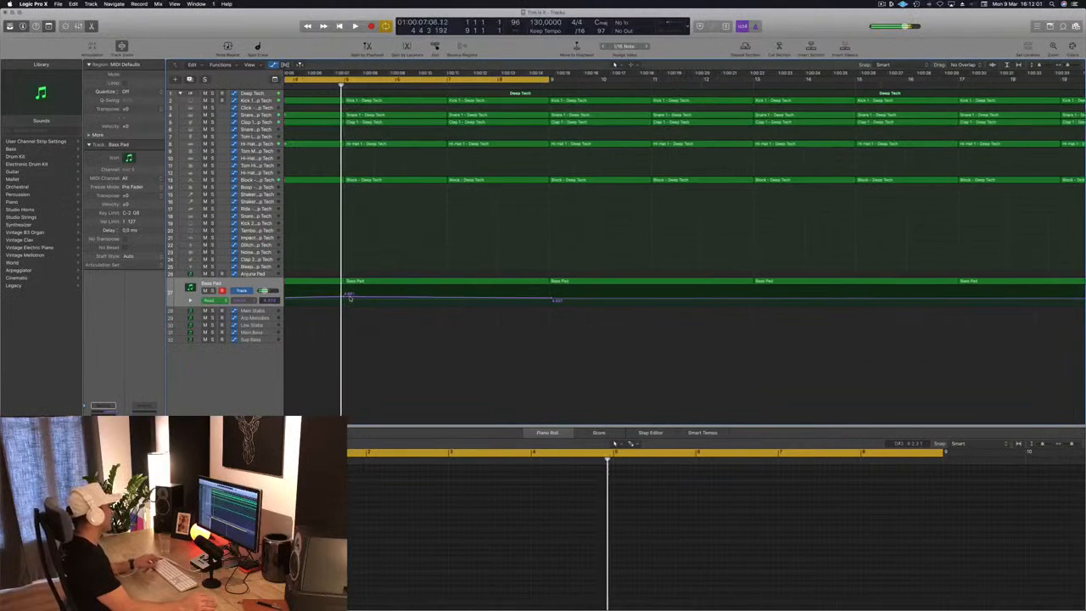
left_click_drag(346, 295, 343, 299)
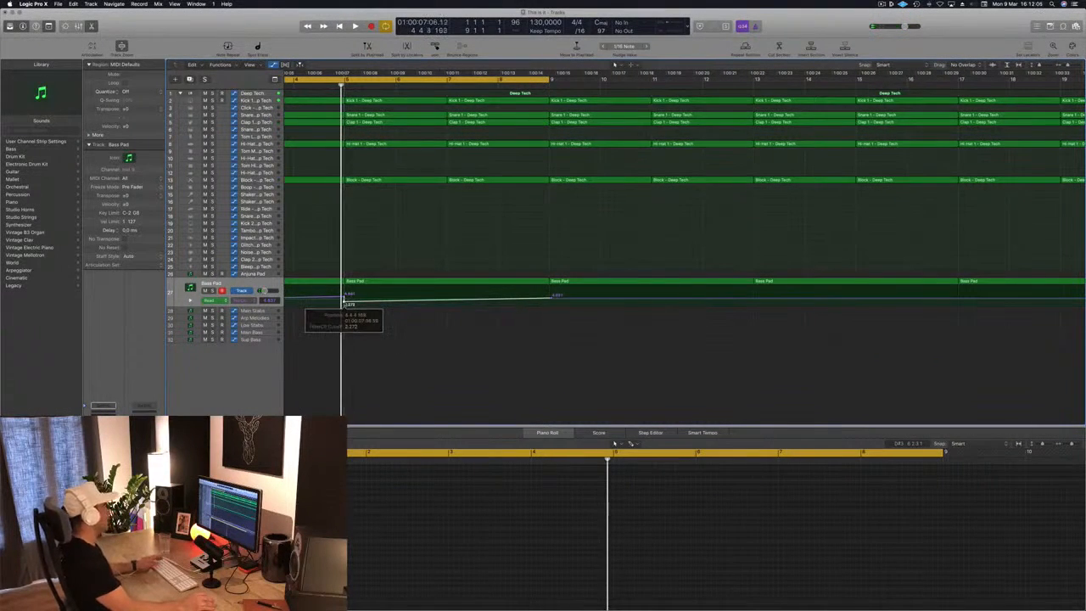
key("space")
scroll(388, 257, "down", 5)
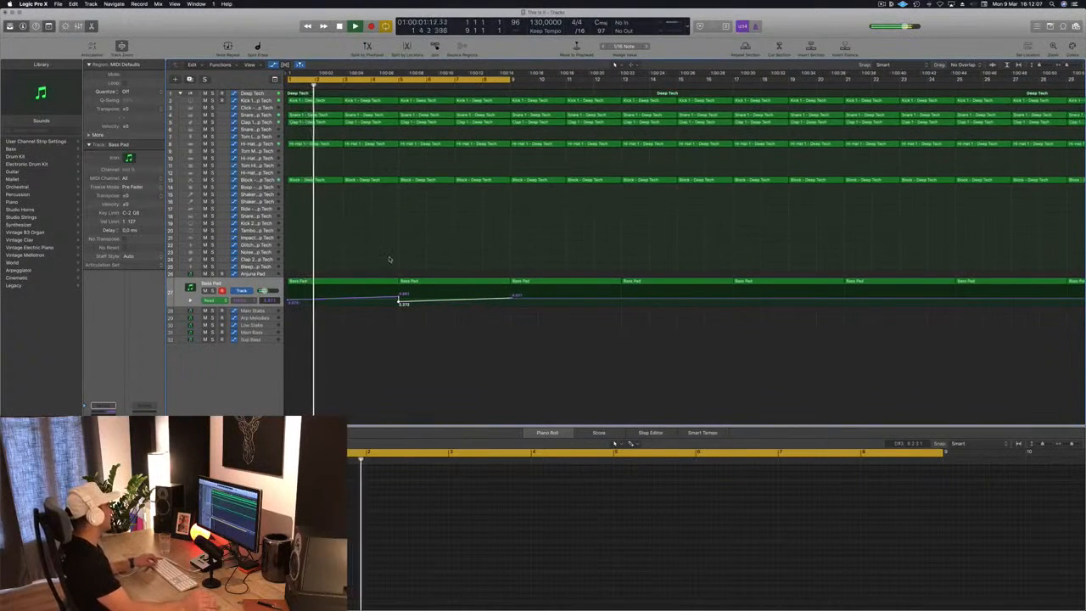
scroll(390, 260, "up", 3)
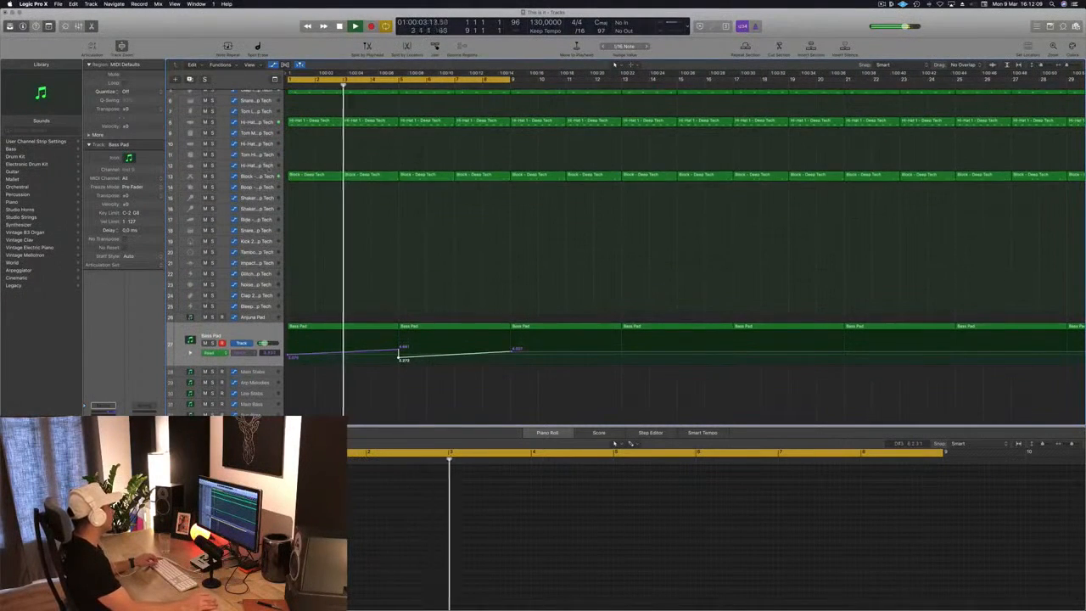
Copy the Block region from bar 3 to bar 5 on the Clap 2 track, moving its notes to the start of each bar
left_click(391, 176)
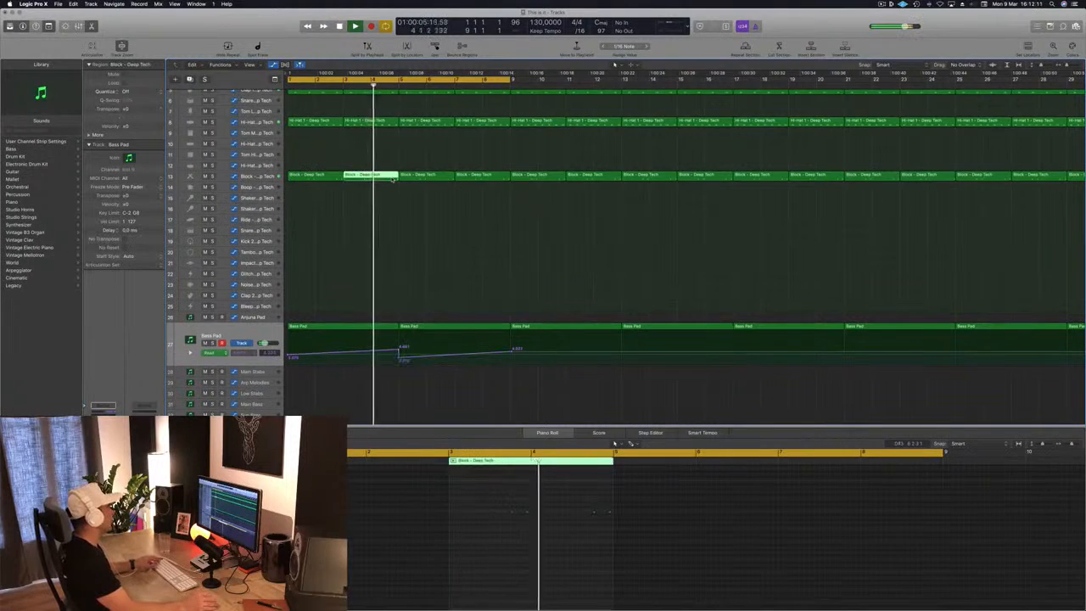
left_click_drag(393, 178, 453, 263)
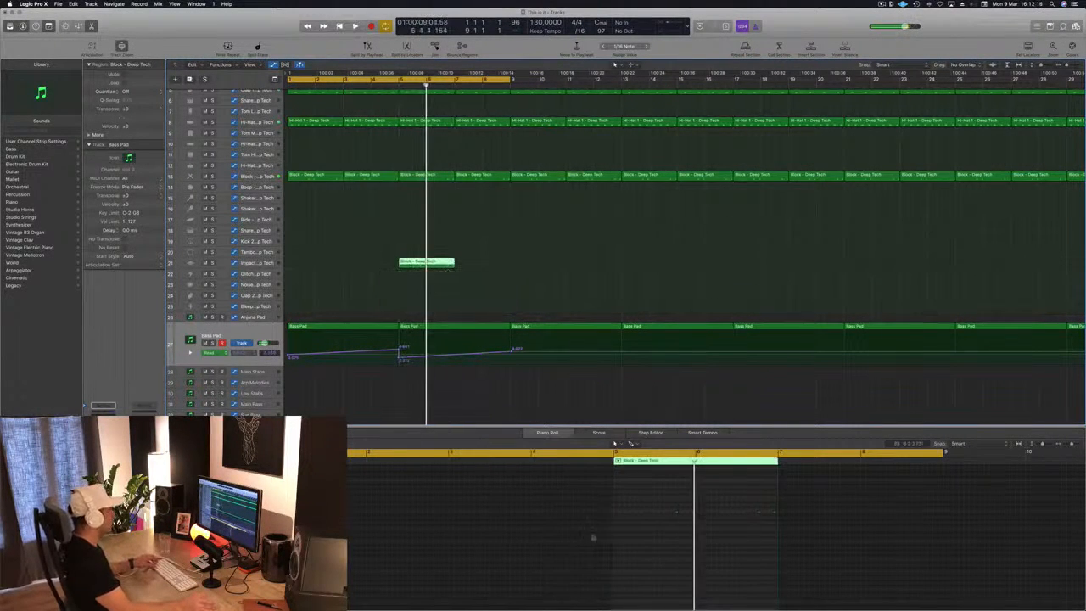
left_click_drag(656, 500, 798, 532)
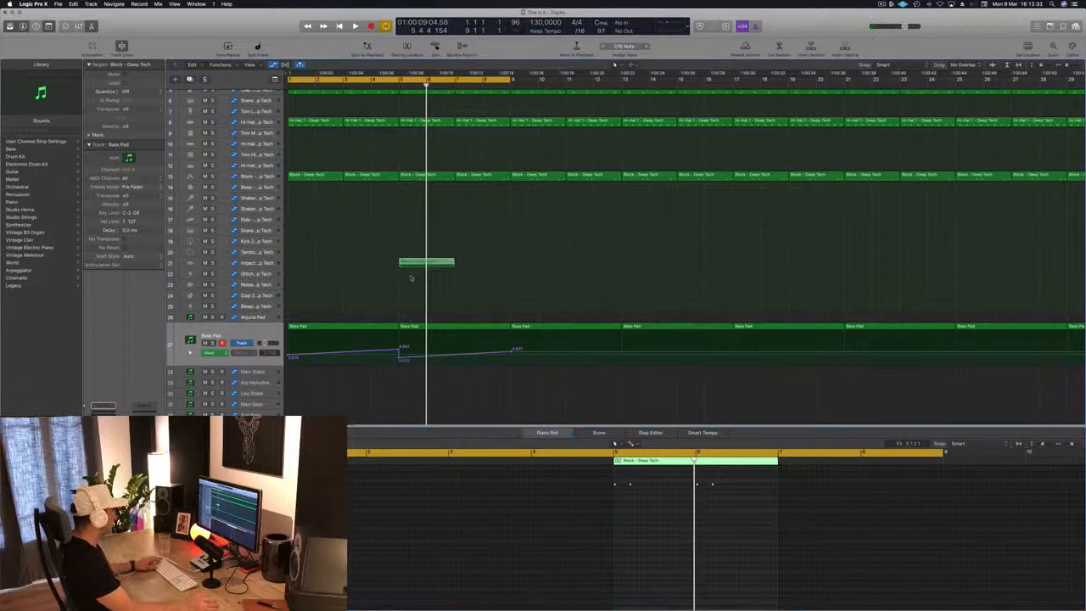
left_click_drag(404, 262, 406, 296)
Delete the notes in the second bar of the Clap 2 region and listen to it in the intro
key("space")
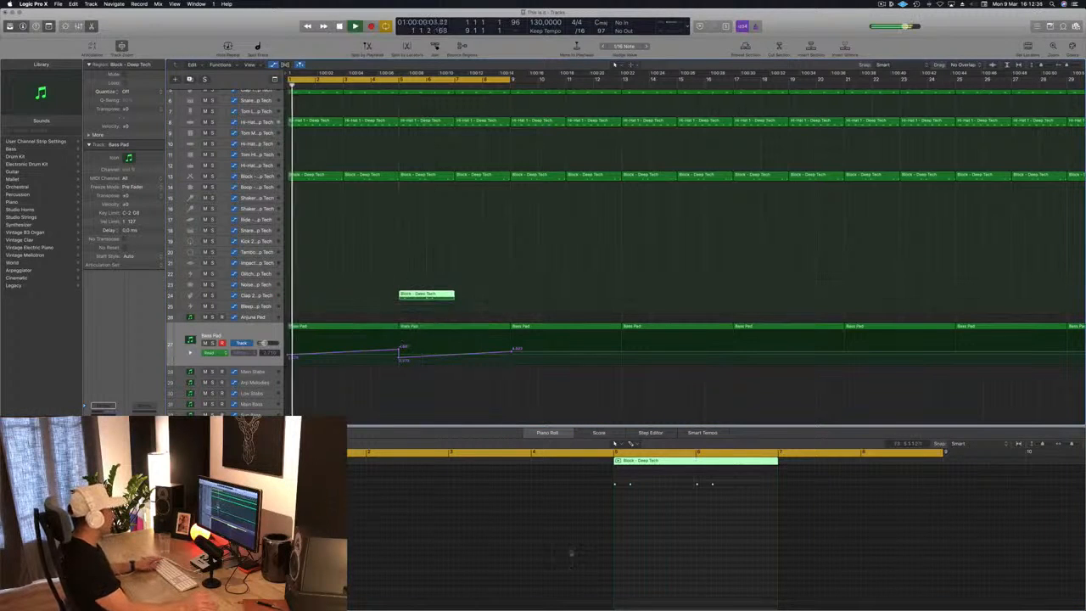
left_click(709, 487)
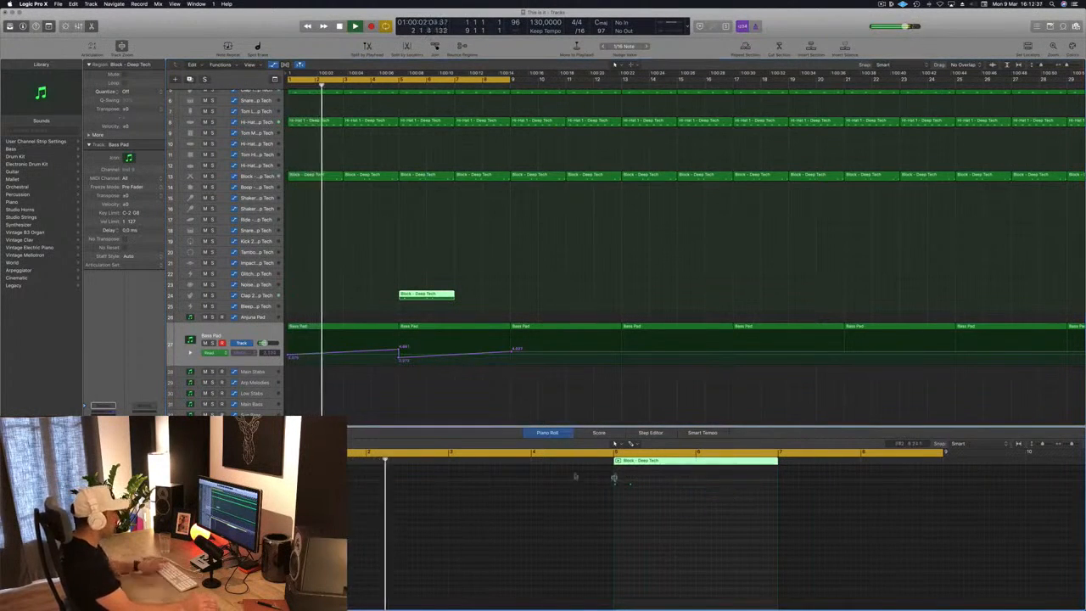
scroll(426, 295, "up", 8)
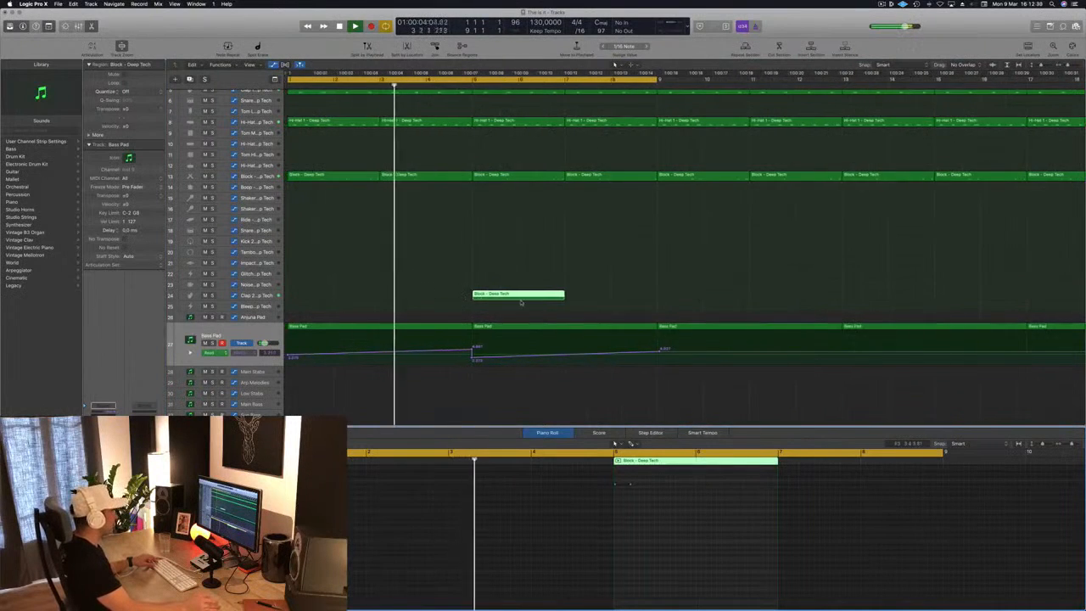
scroll(591, 280, "down", 2)
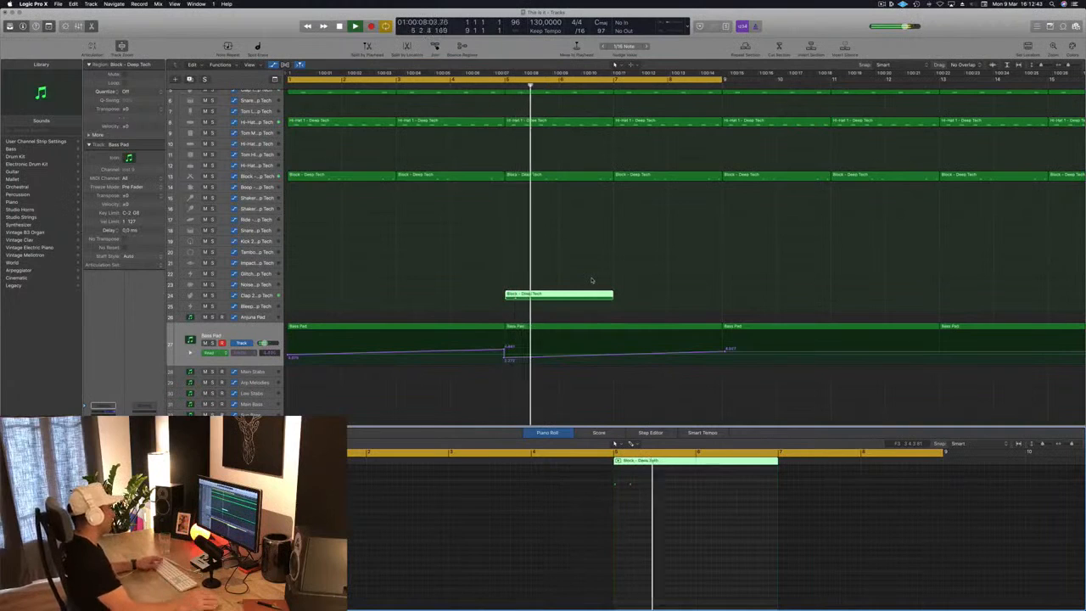
Replay the intro from the start and select the Clap 2 track
key("Return")
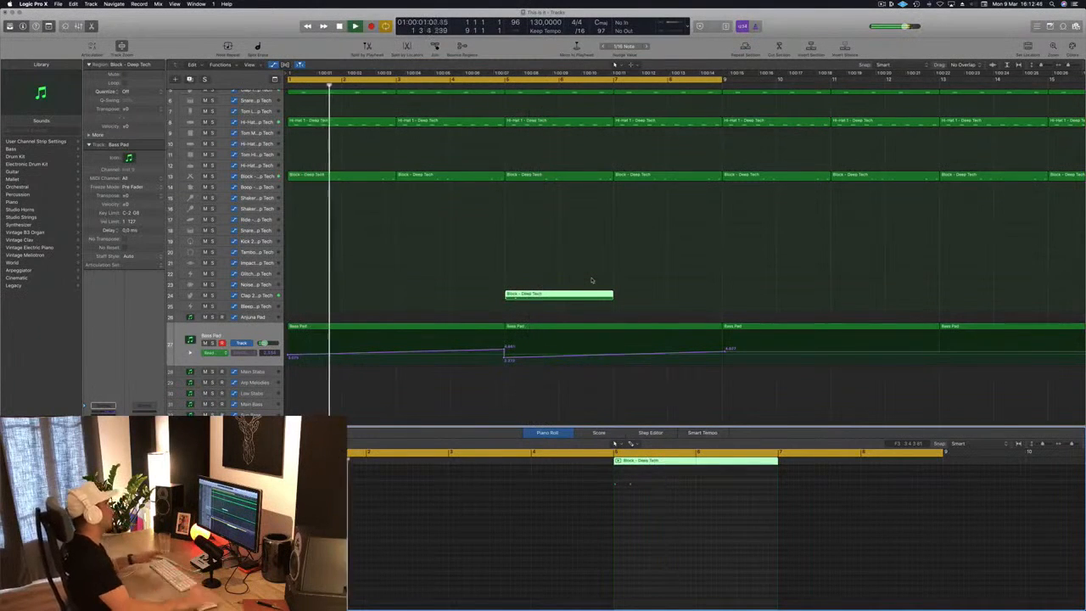
scroll(467, 252, "down", 1)
scroll(467, 252, "down", 2)
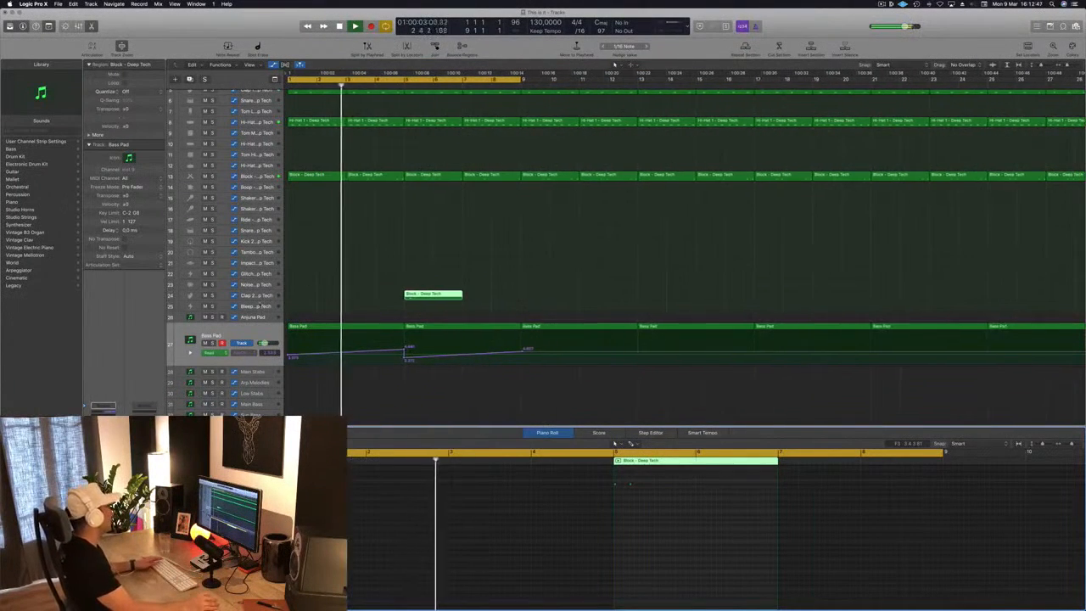
left_click(254, 295)
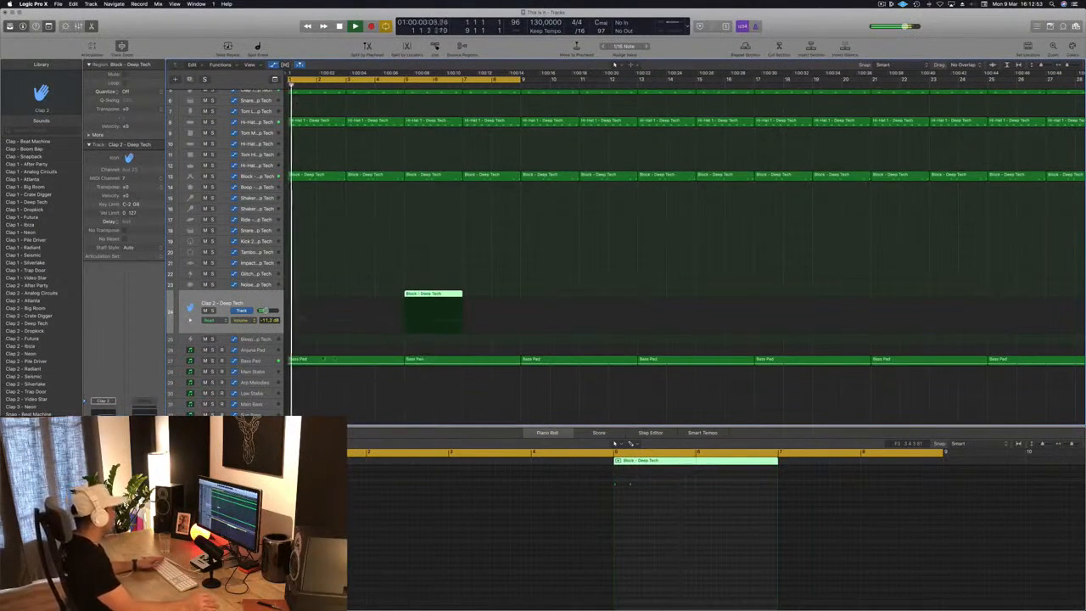
Add a Bass Pad cutoff point just before bar 5, raise the point at bar 5 into a sharp peak, and play it back
left_click(251, 361)
key("super+Right")
key("super+Right")
key("super+Right")
key("super+Right")
key("super+Right")
key("super+Right")
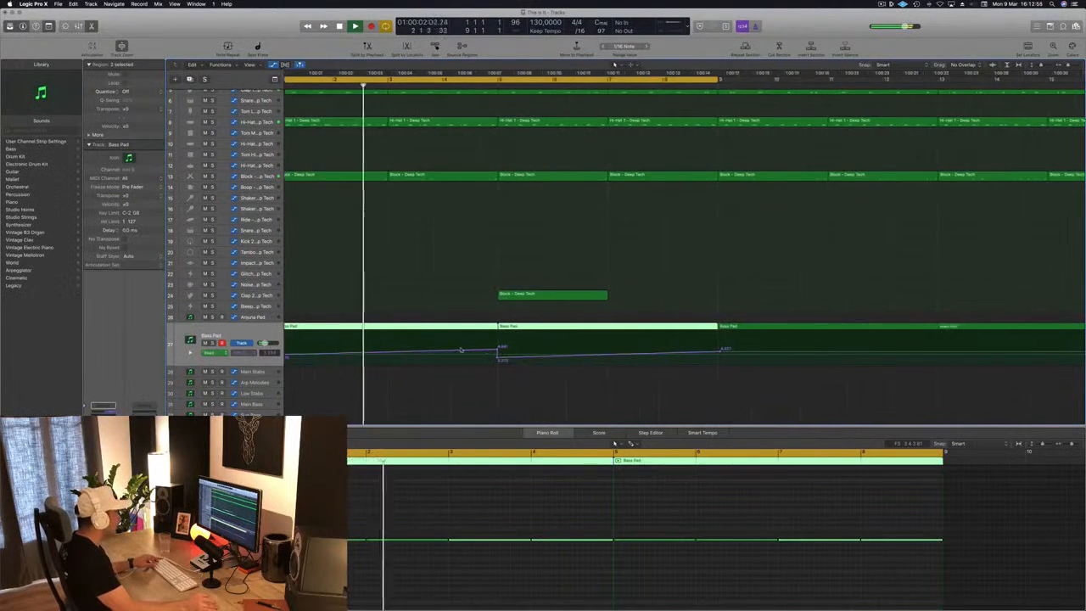
left_click(742, 352)
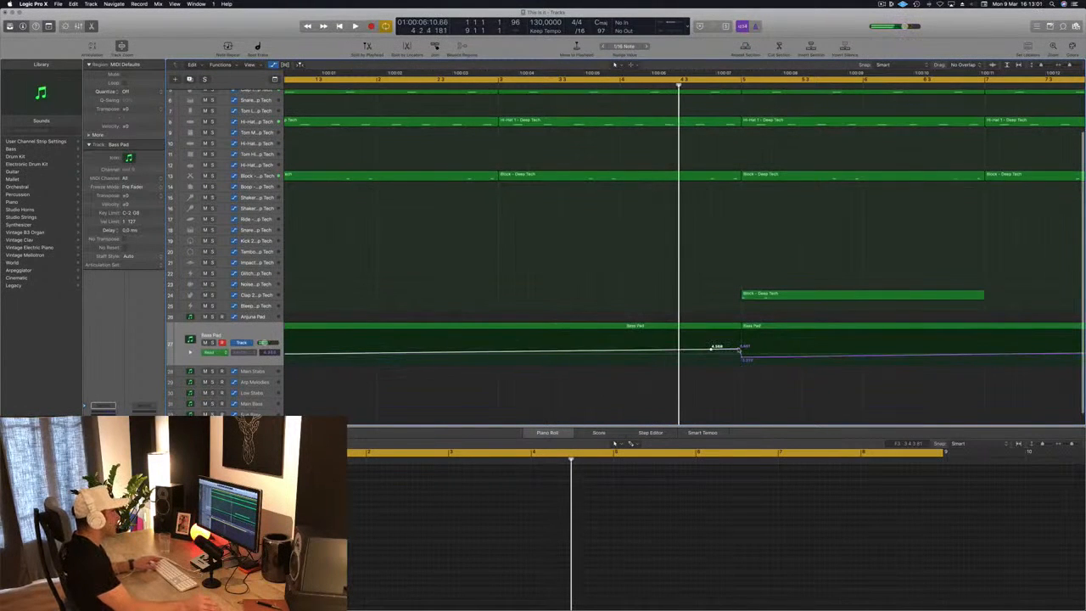
left_click_drag(739, 350, 740, 337)
key("space")
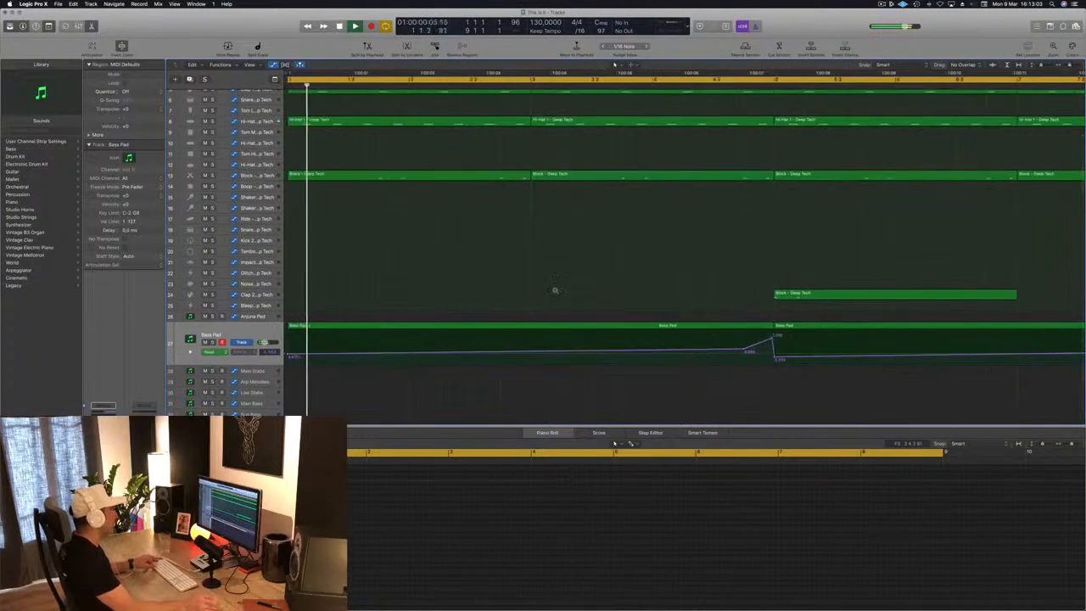
Replay the intro and copy the Clap 2 Block region from bar 5 to bar 9
key("super+Left")
key("super+Left")
key("super+Left")
key("super+Left")
key("super+Left")
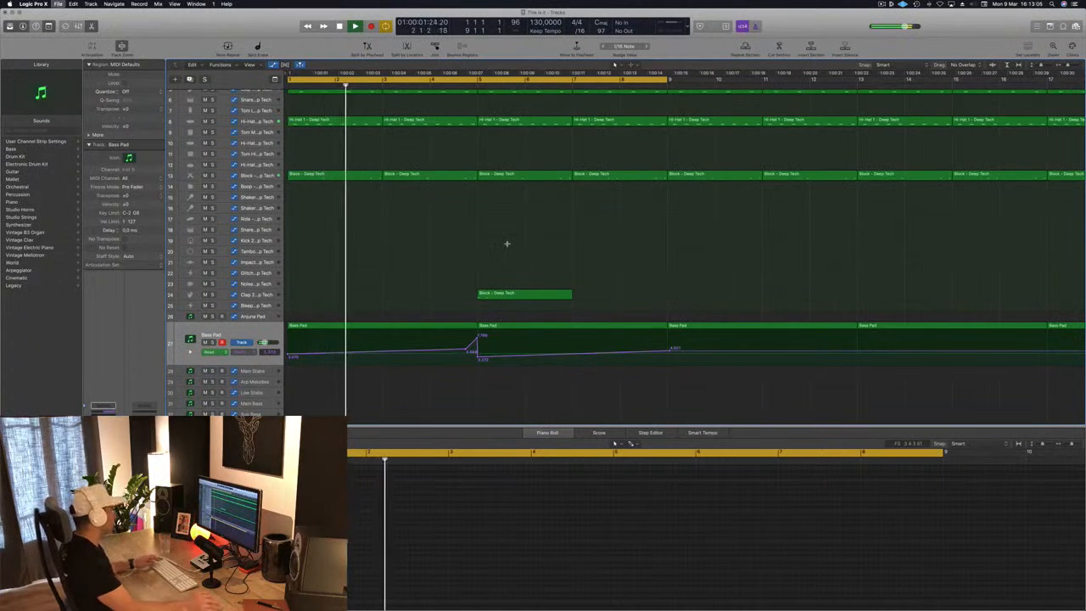
left_click(247, 294)
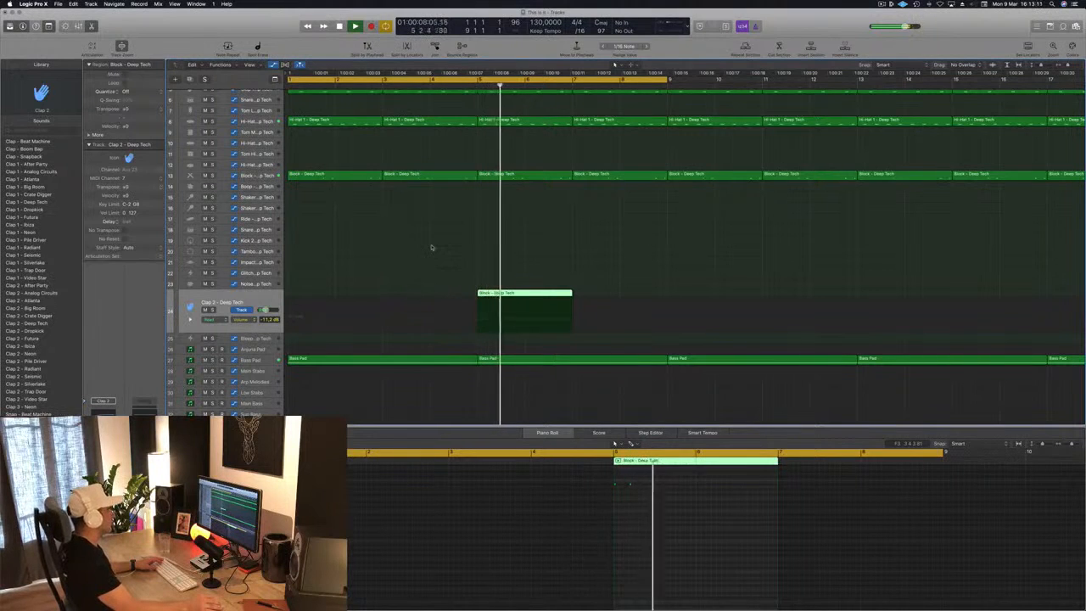
key("super+Left")
key("space")
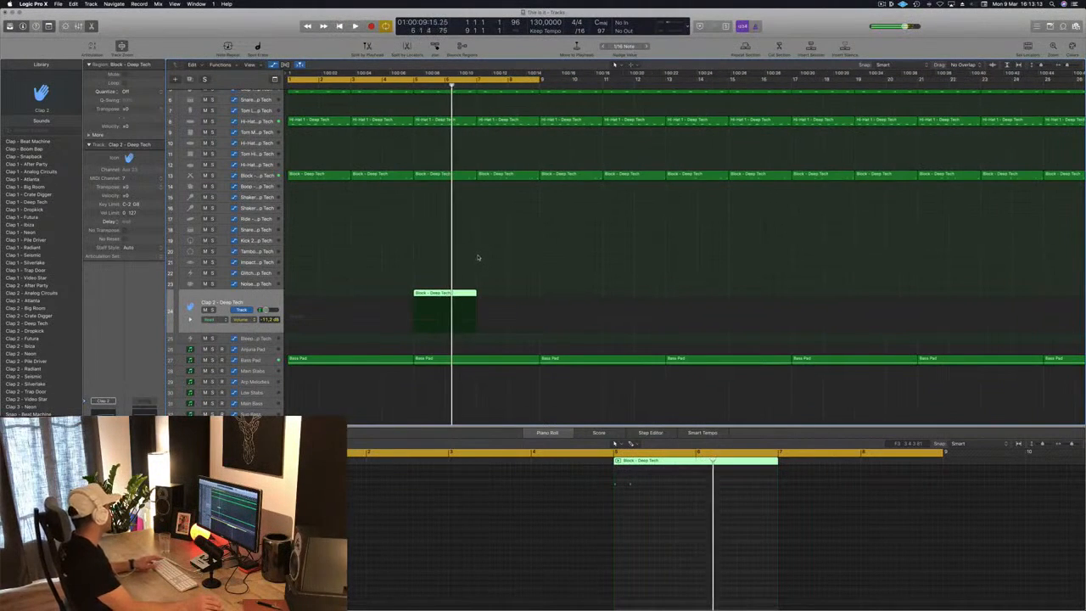
key("space")
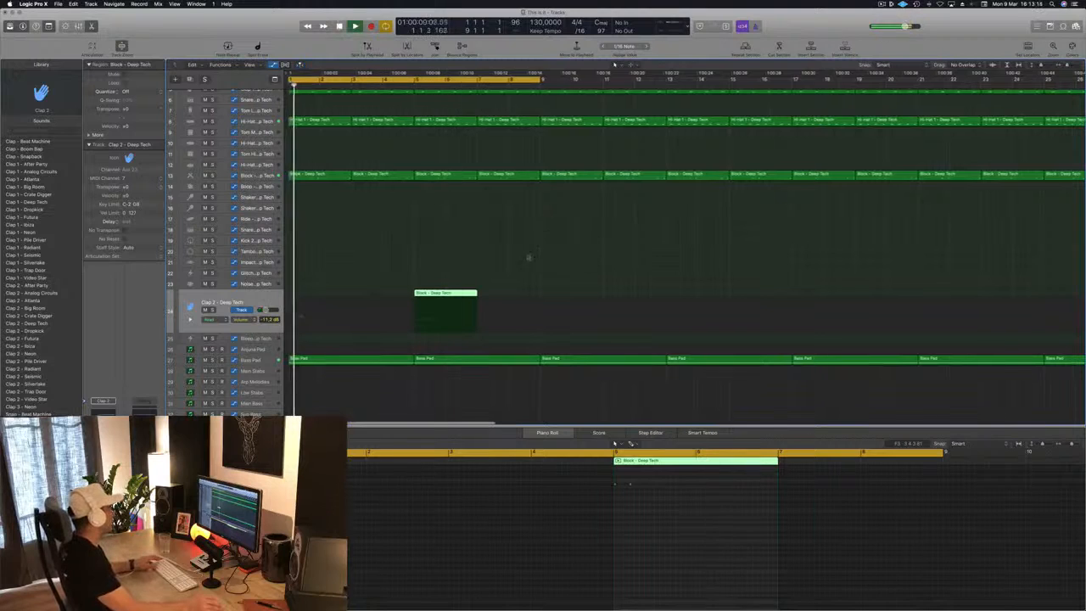
key("super+Left")
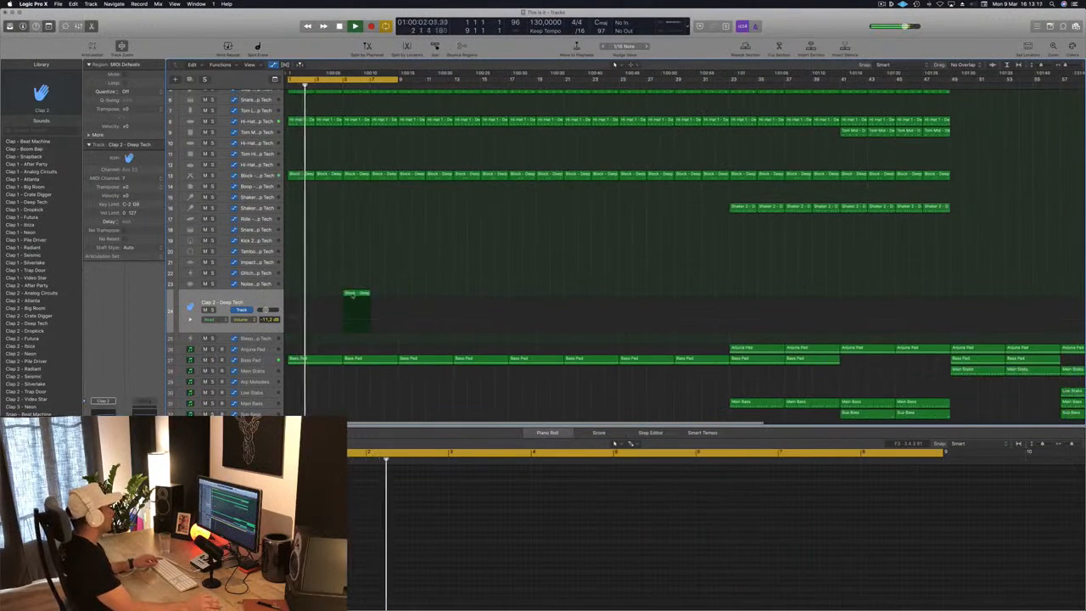
left_click_drag(364, 289, 411, 299)
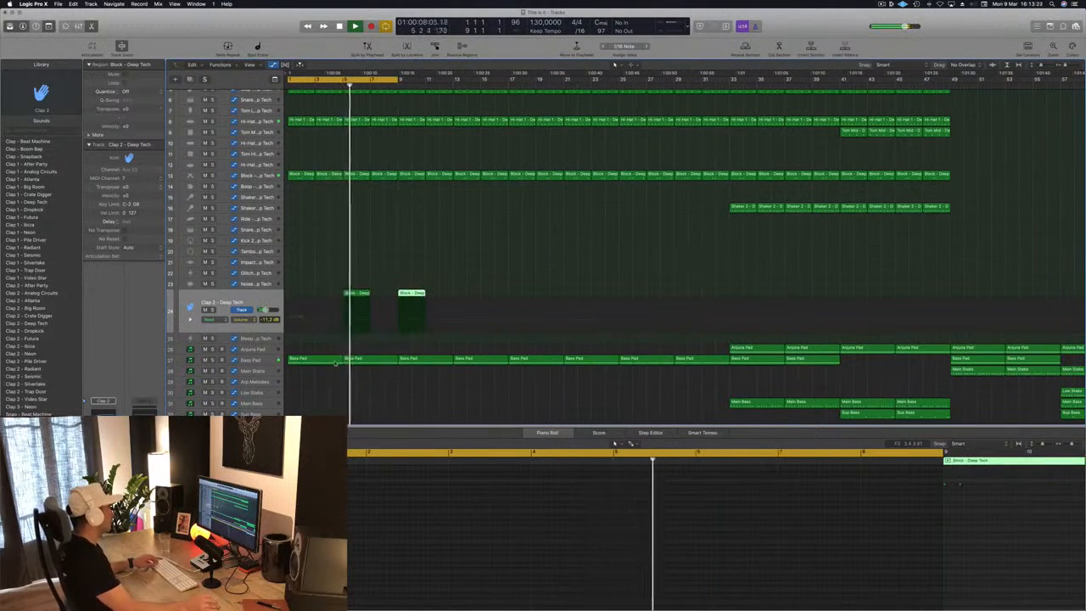
Replace the Bass Pad region at bar 5 with a copy of the first region, including its cutoff automation
left_click(366, 358)
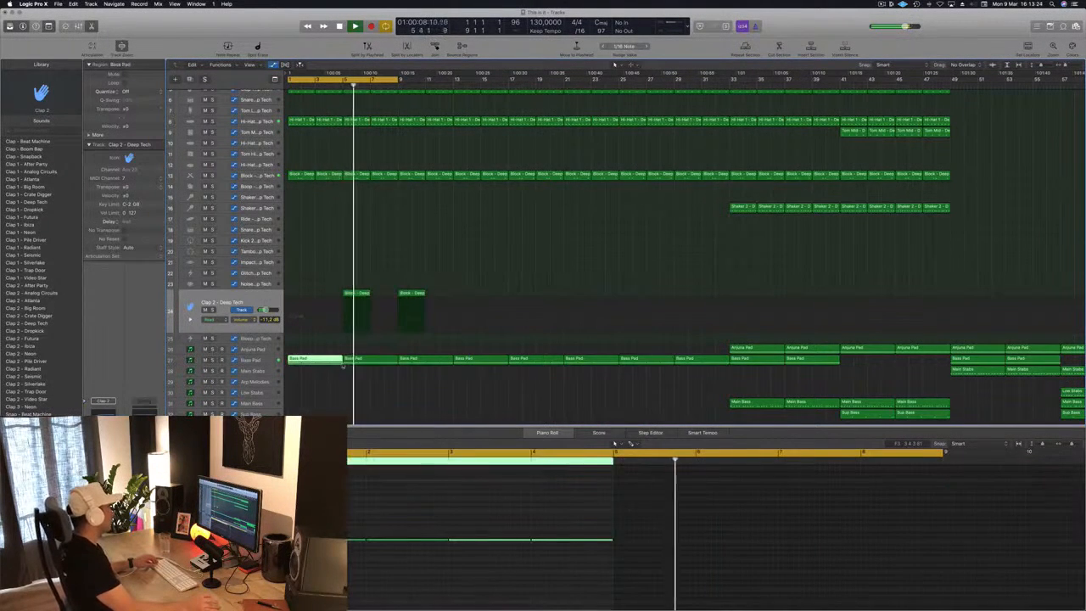
left_click(258, 362)
left_click(335, 392)
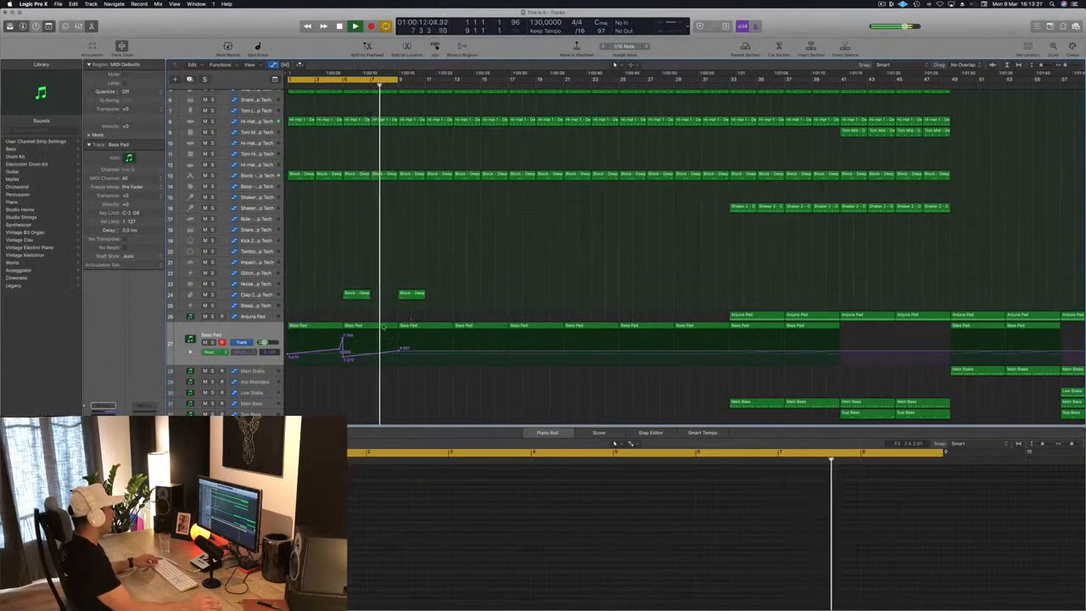
left_click(384, 326)
key("Delete")
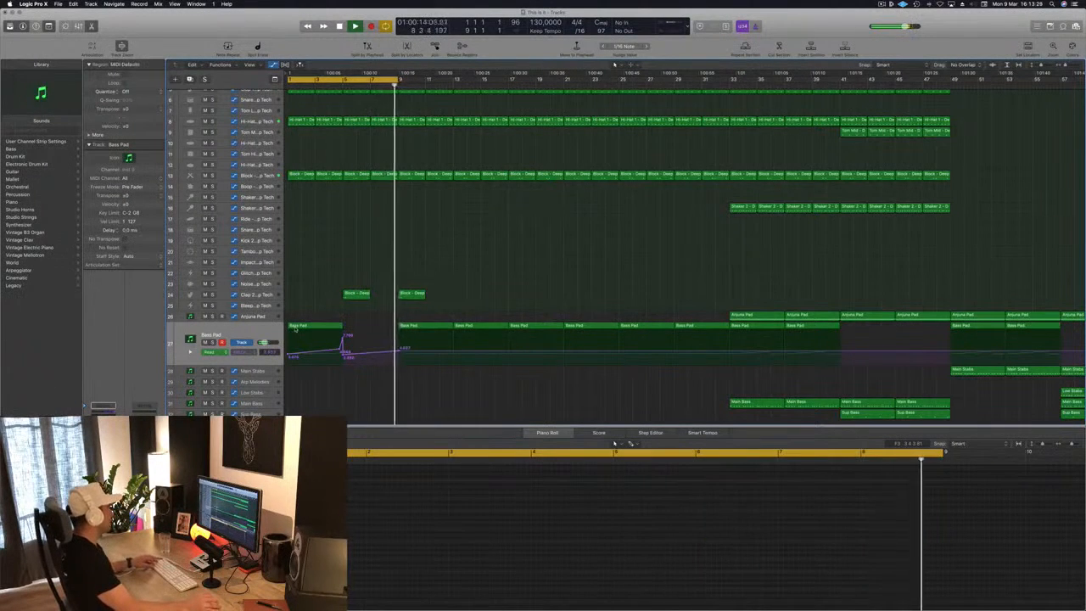
left_click_drag(339, 336, 371, 335)
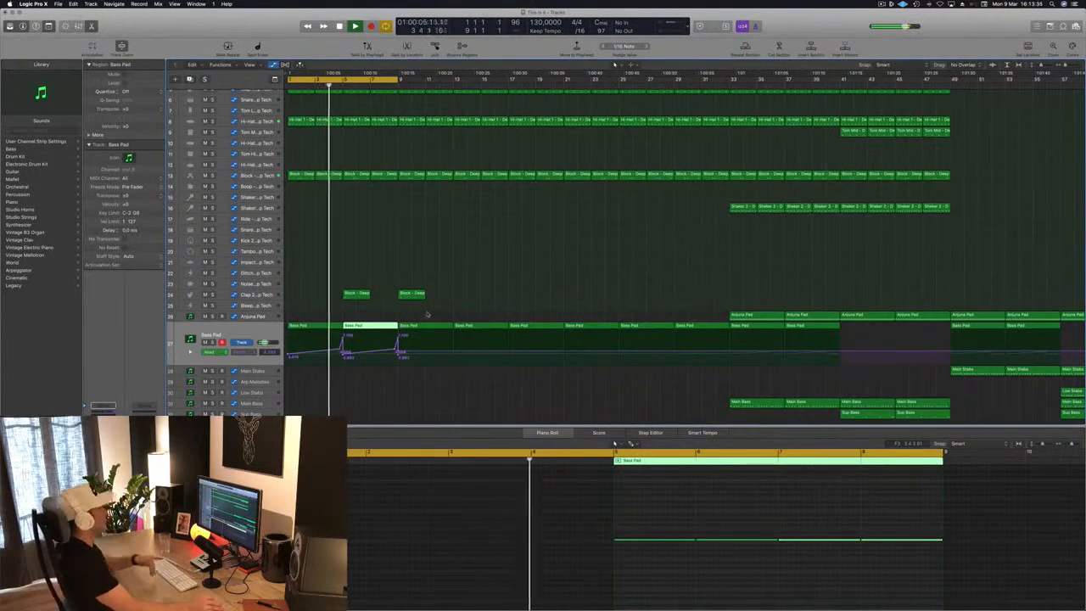
Replace the Bass Pad regions at bars 9 and 13 with copies of the first two regions and their automation
left_click_drag(427, 315, 463, 327)
key("Delete")
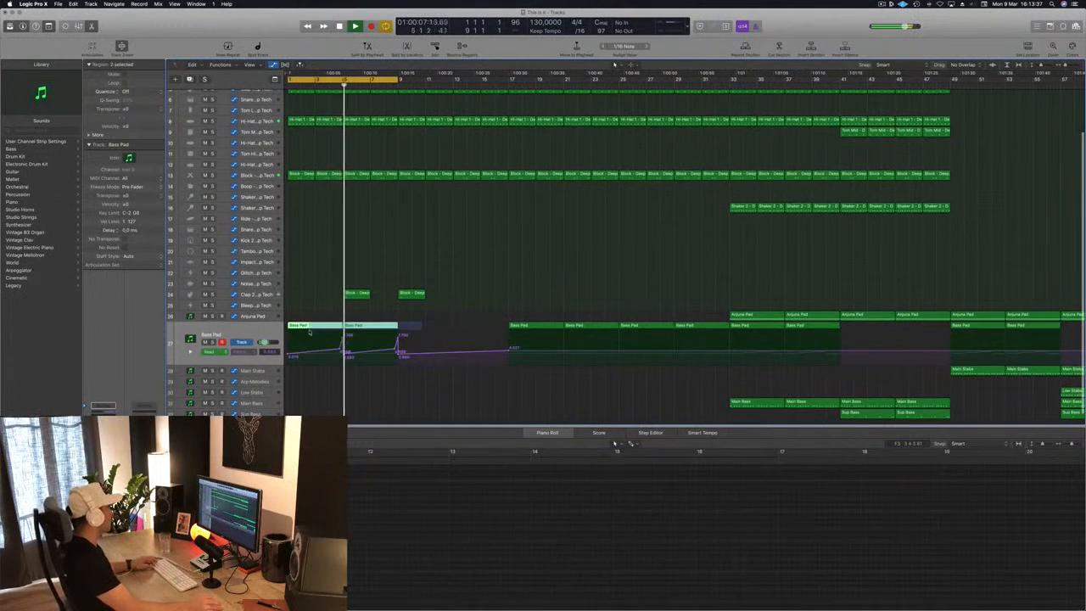
left_click_drag(310, 332, 422, 333)
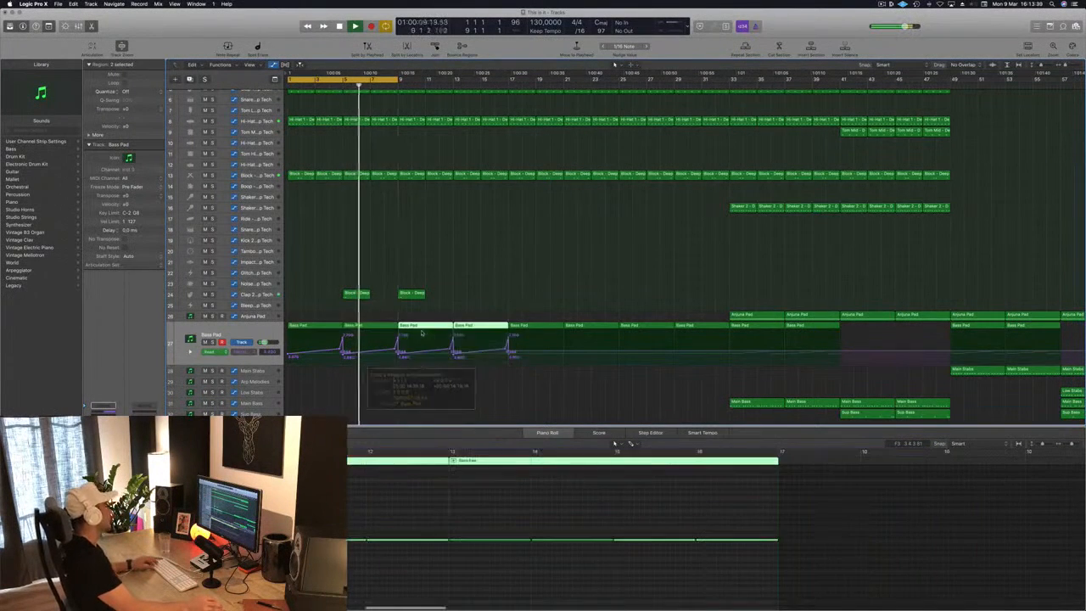
Extend the cycle range to end at bar 13 and listen to the repeated Bass Pad ramps
key("super+Left")
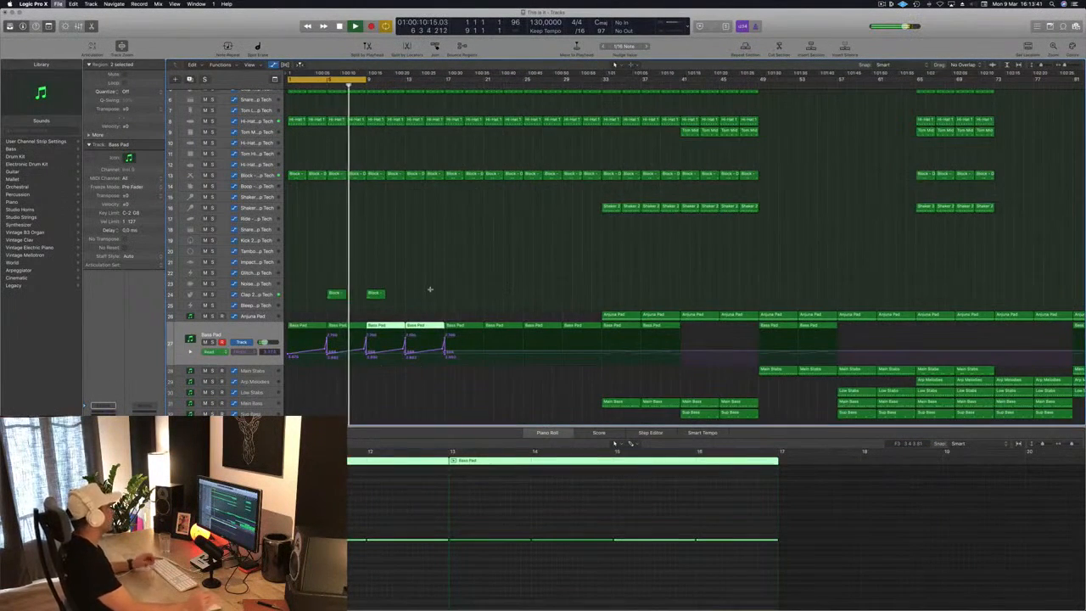
key("super+Right")
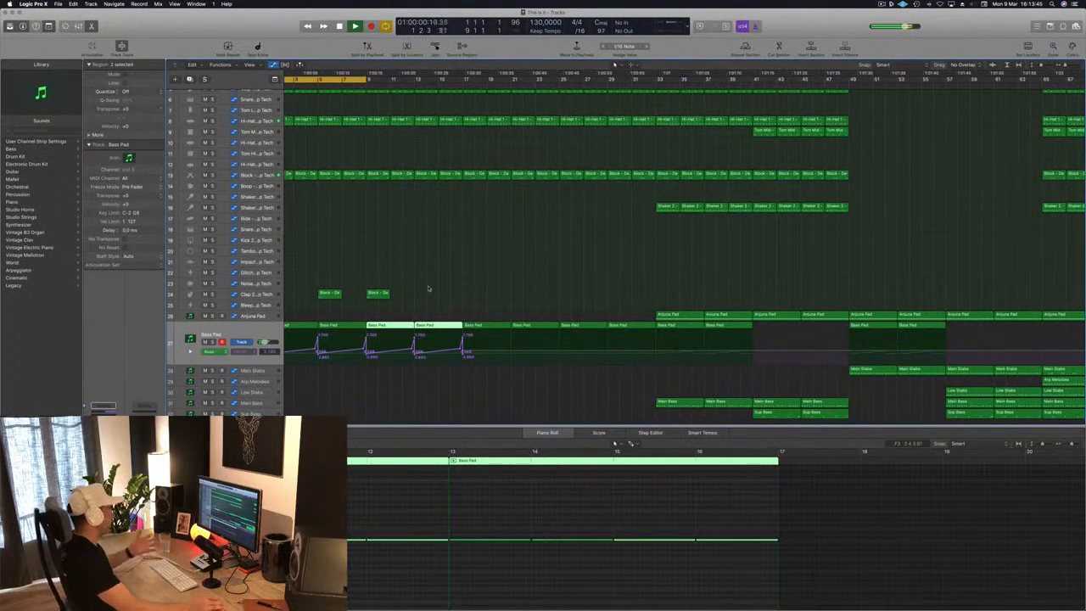
scroll(442, 286, "left", 2)
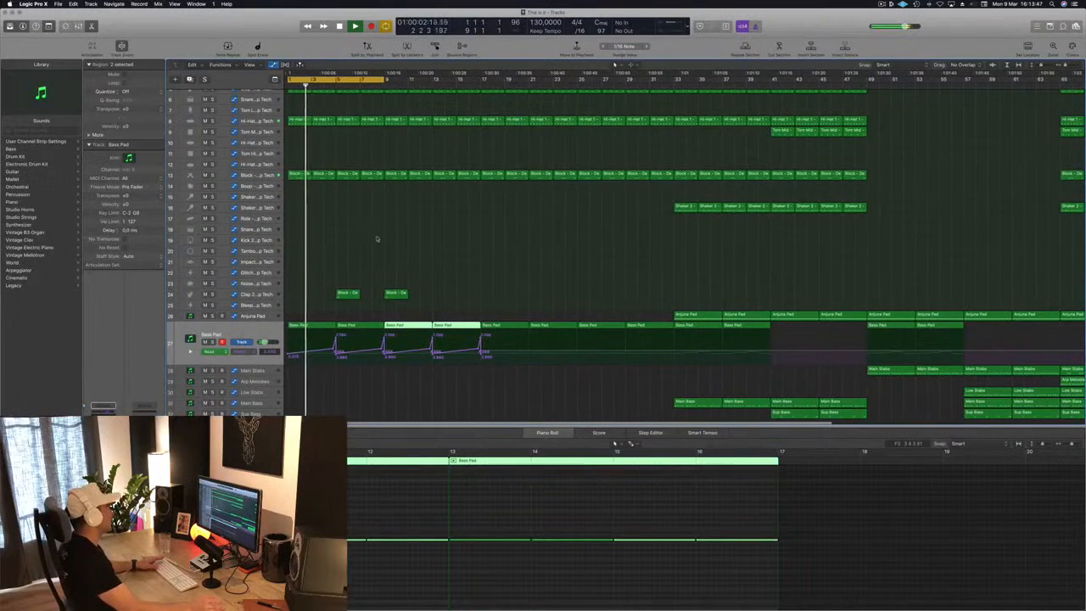
left_click_drag(387, 79, 436, 79)
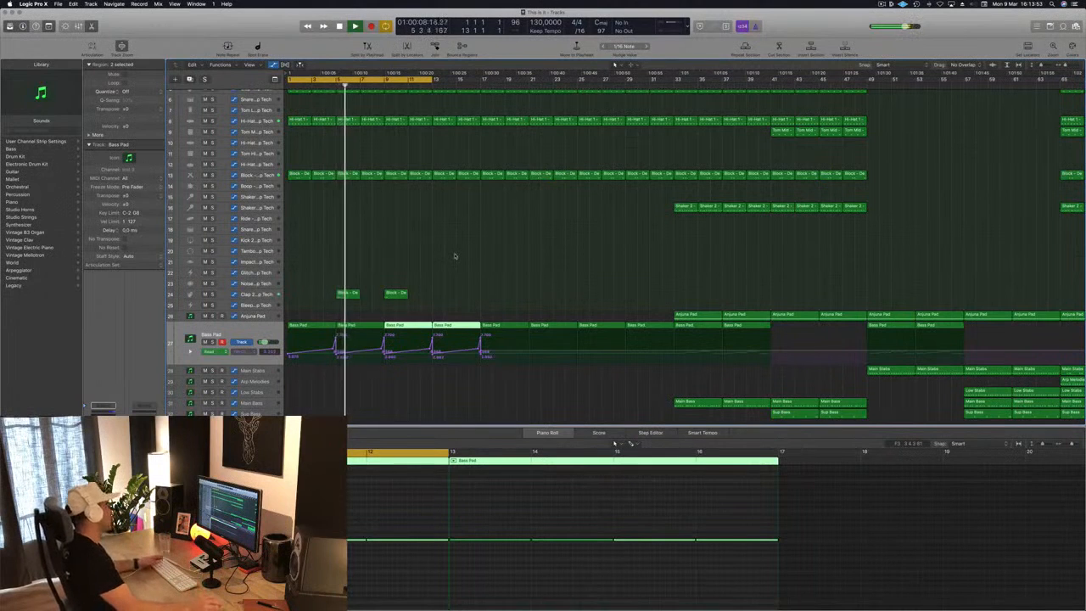
Copy the two Clap 2 regions at bars 5 and 9 to bars 13 and 17
left_click(395, 293)
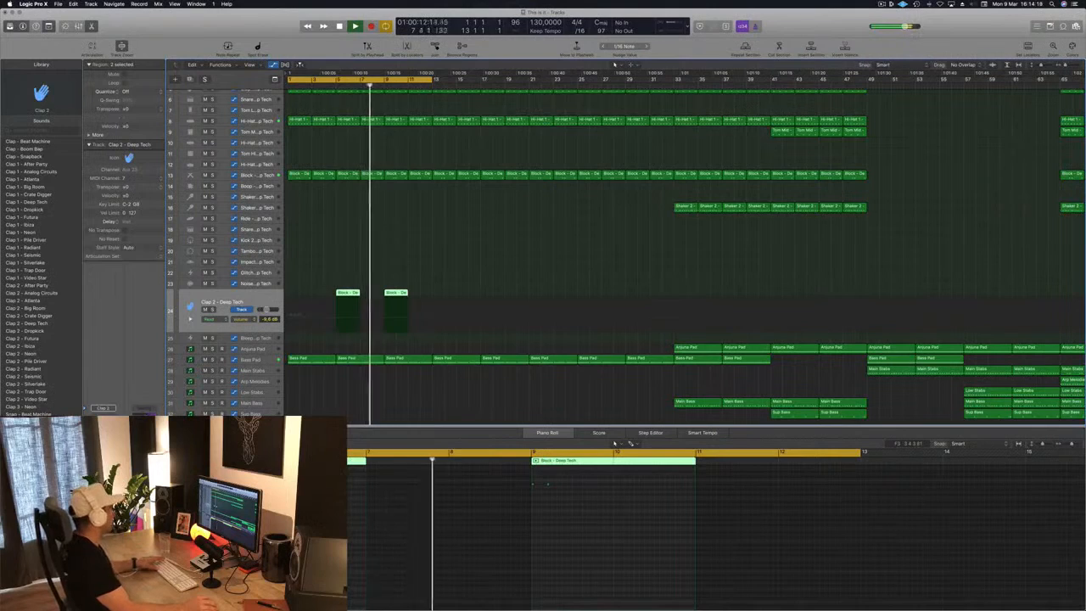
scroll(424, 217, "down", 1)
scroll(424, 217, "left", 2)
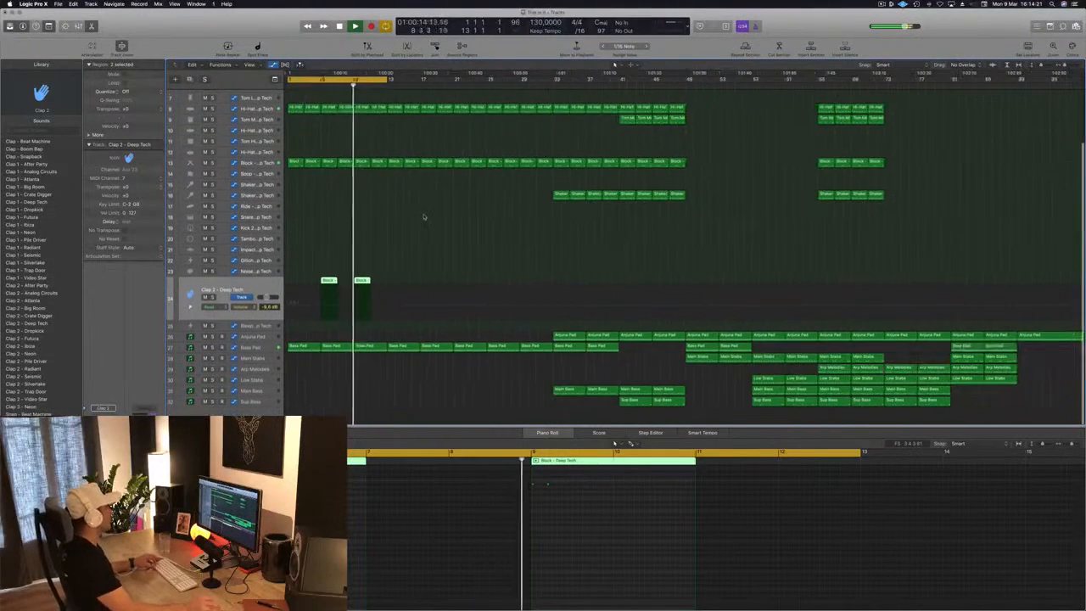
scroll(475, 223, "right", 5)
scroll(481, 224, "left", 3)
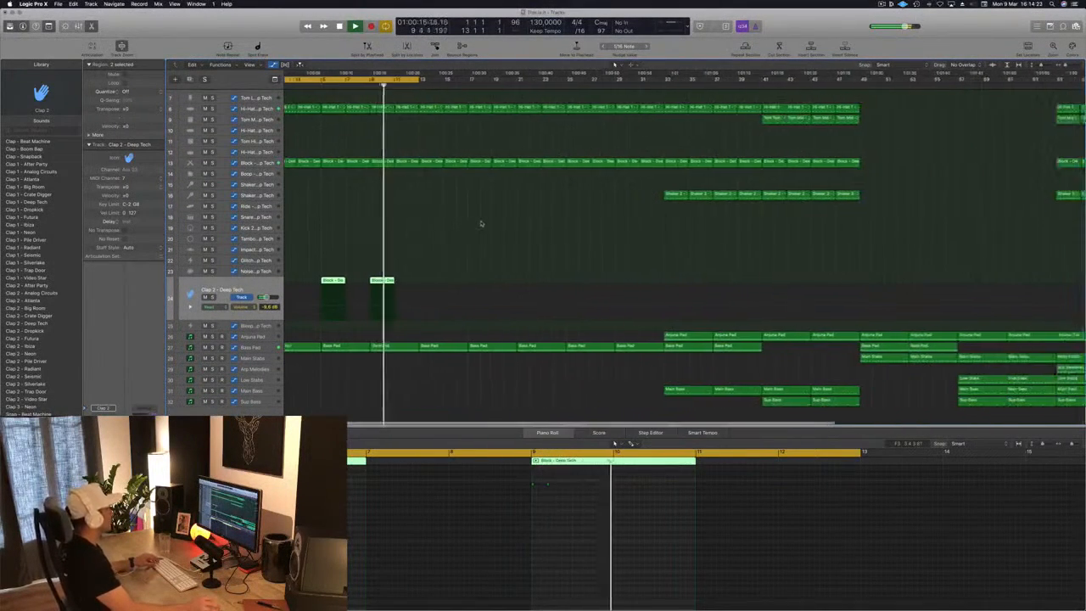
scroll(441, 219, "left", 2)
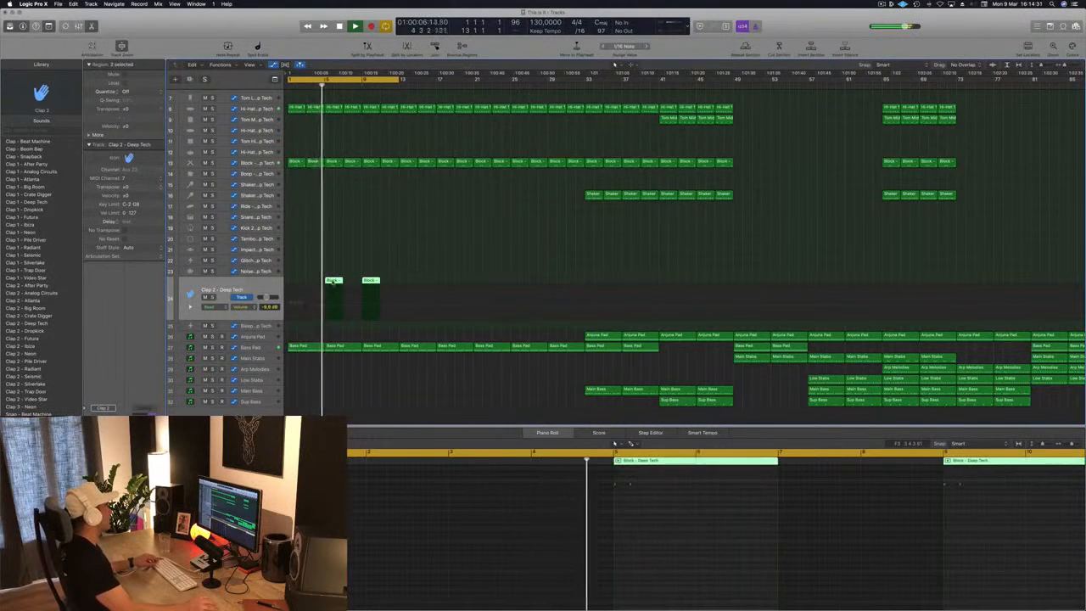
left_click_drag(332, 281, 408, 281)
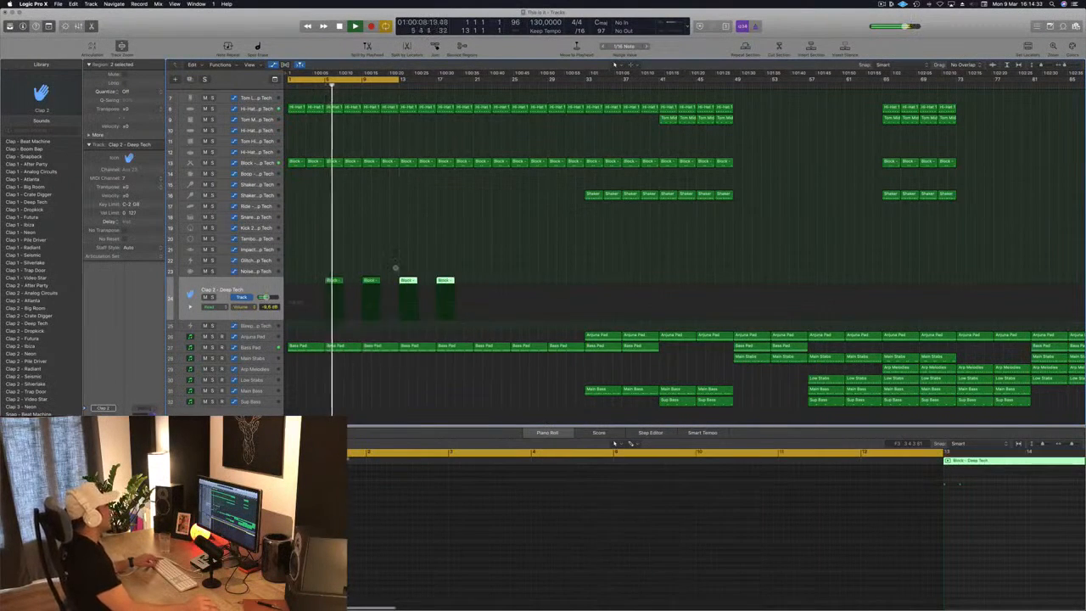
left_click(400, 260)
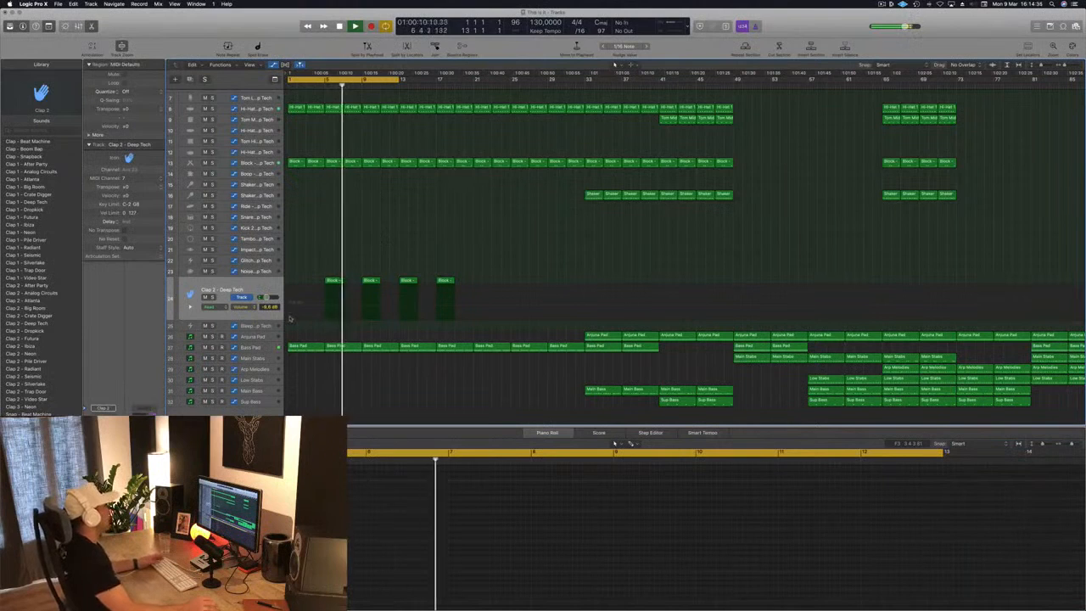
Copy the first Block region onto the Tambourine track, arrange its notes at the start of each bar, and place it at bar 9
left_click(283, 240)
left_click(295, 161)
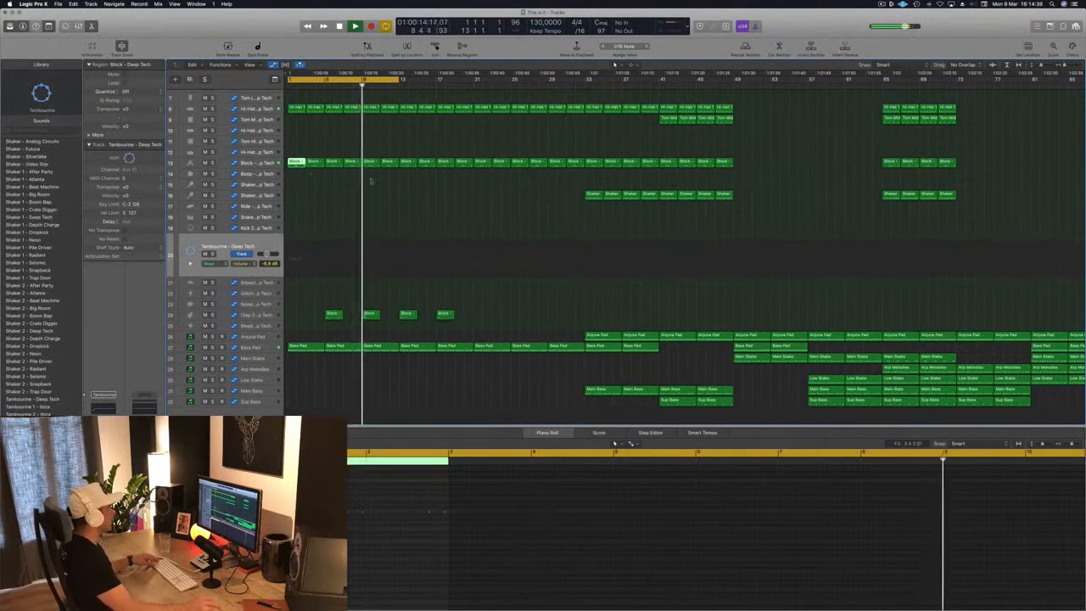
left_click_drag(295, 163, 446, 255)
left_click_drag(836, 499, 969, 533)
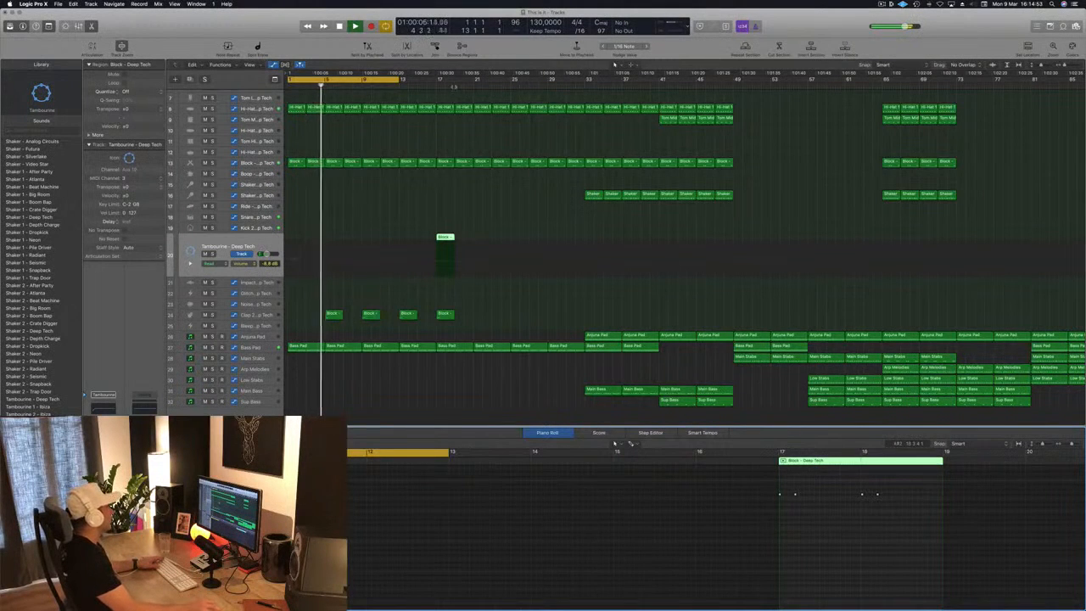
left_click_drag(445, 237, 371, 239)
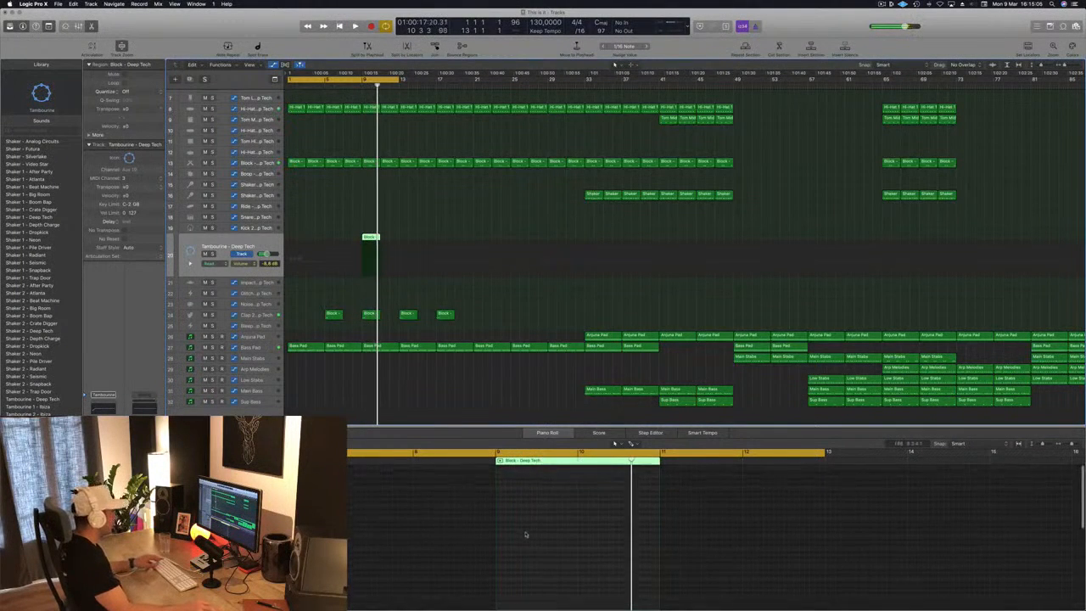
Duplicate all four notes in the Tambourine region, placing the copies slightly later than the originals
left_click_drag(608, 505, 484, 530)
scroll(484, 530, "left", 5)
scroll(486, 531, "left", 3)
scroll(486, 531, "left", 2)
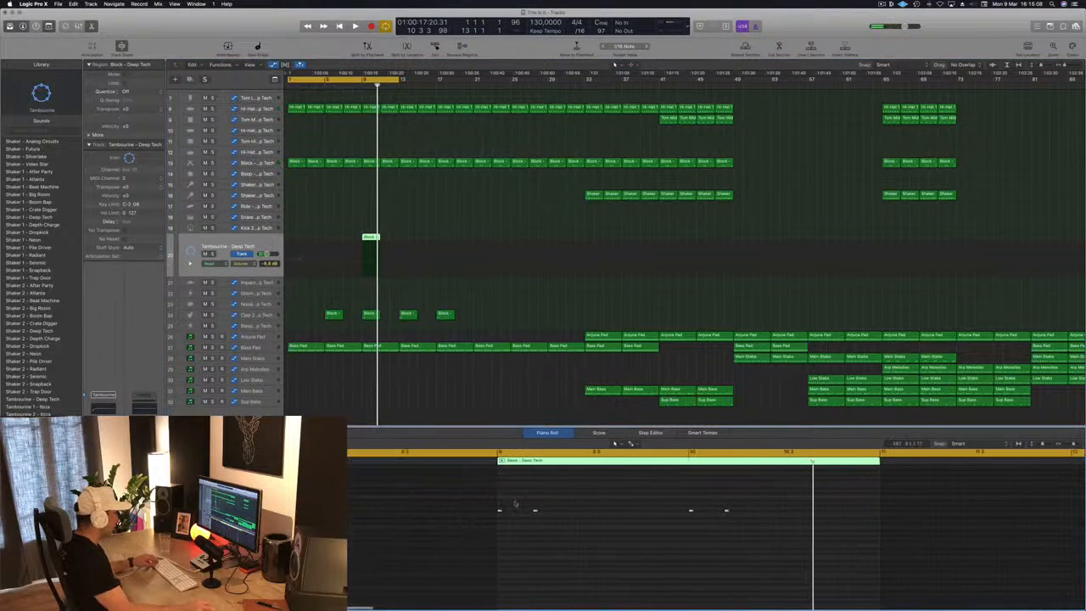
left_click_drag(509, 515, 512, 515)
Set the cycle range from bar 9 to bar 17 and listen to the tambourine pattern
key("space")
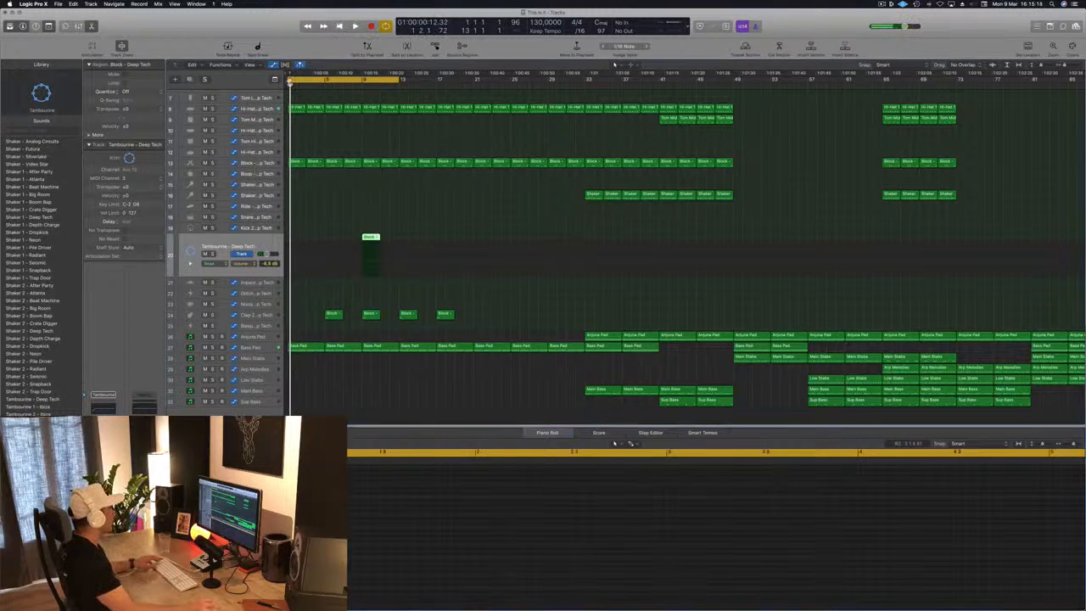
key("c")
left_click_drag(362, 82, 439, 95)
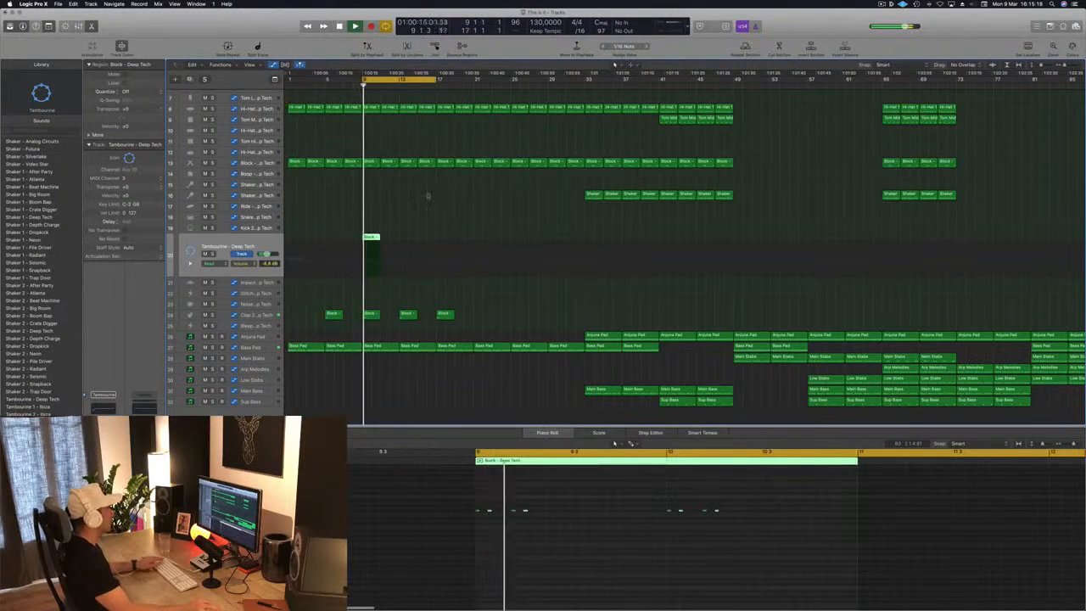
key("space")
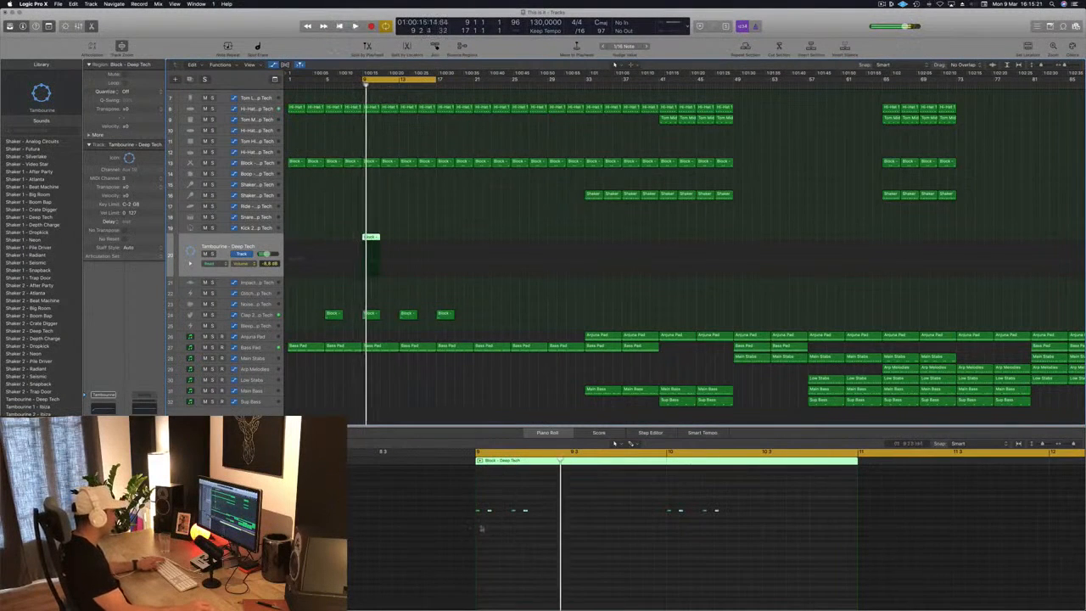
Move the second Tambourine note slightly later, close to the third note, and listen to the change
left_click(489, 512)
left_click_drag(489, 512, 501, 512)
key("space")
key("space")
key("space")
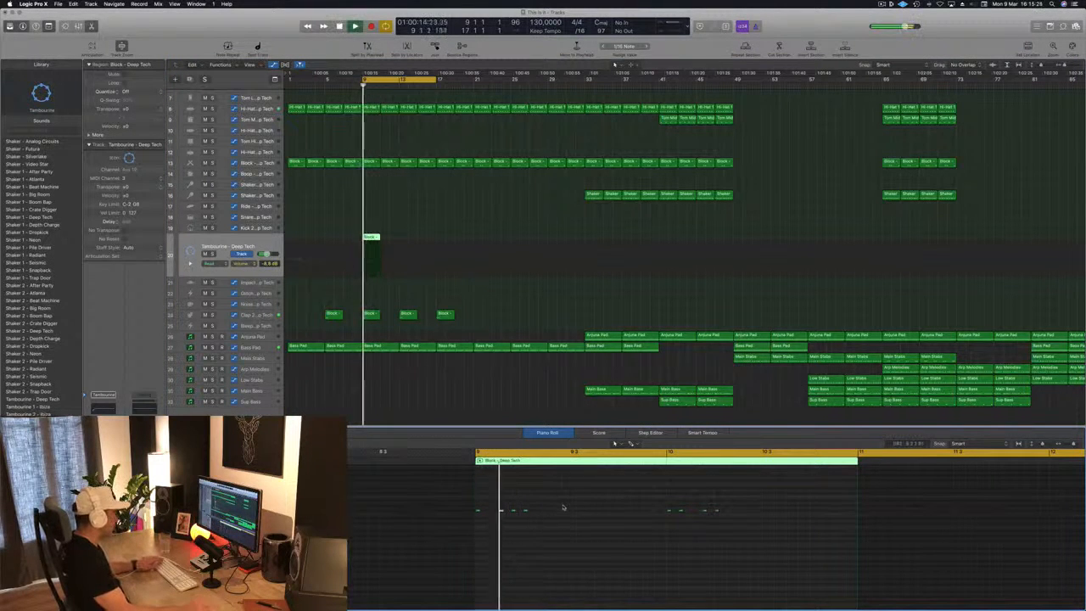
Replay the Tambourine pattern, and delete the fourth note of its first bar and all notes of its second bar
key("space")
key("space")
key("space")
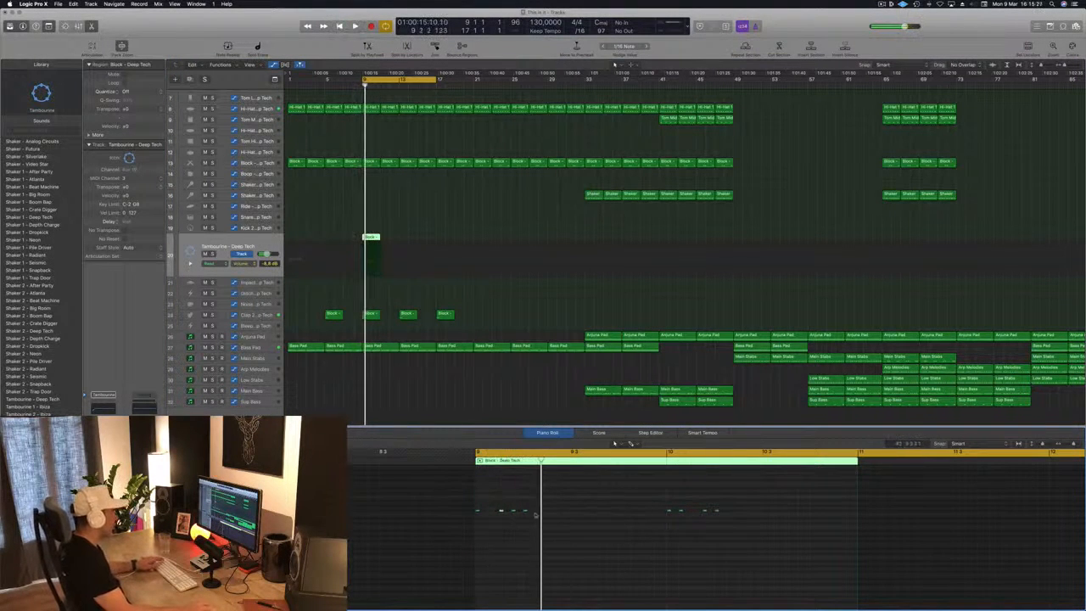
left_click_drag(731, 518, 731, 518)
key("Delete")
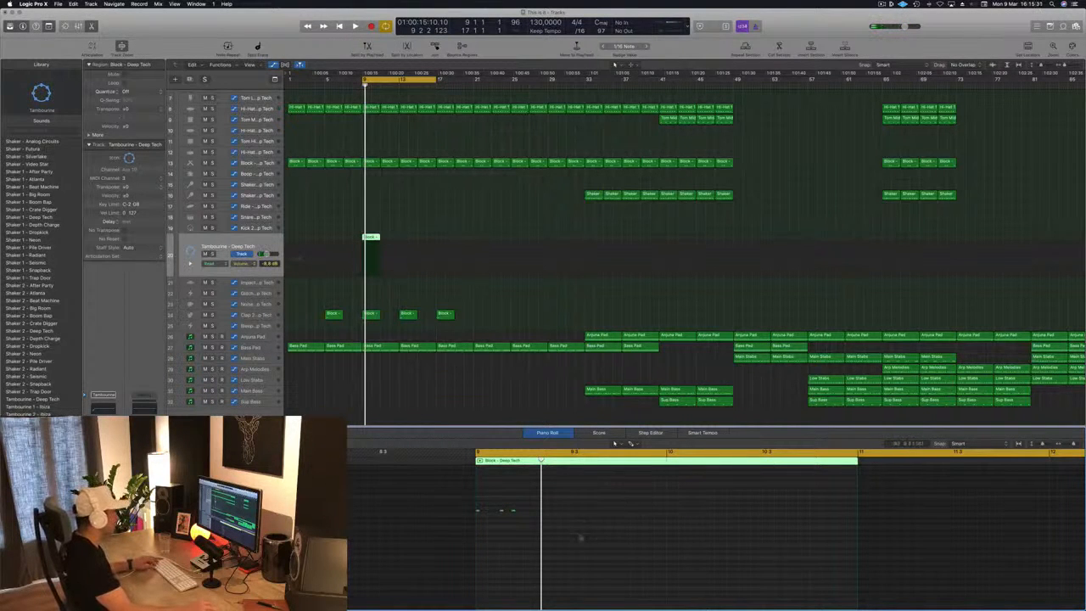
Copy the three Tambourine notes to the middle of bar 9 and listen to the repeated pattern
left_click_drag(477, 512, 547, 533)
key("space")
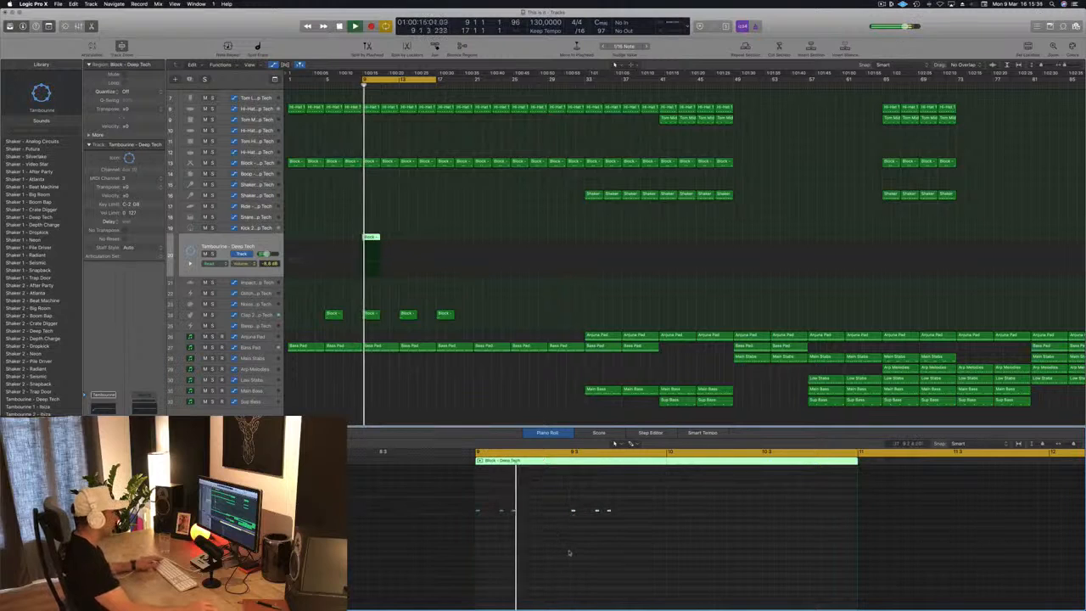
key("space")
key("space")
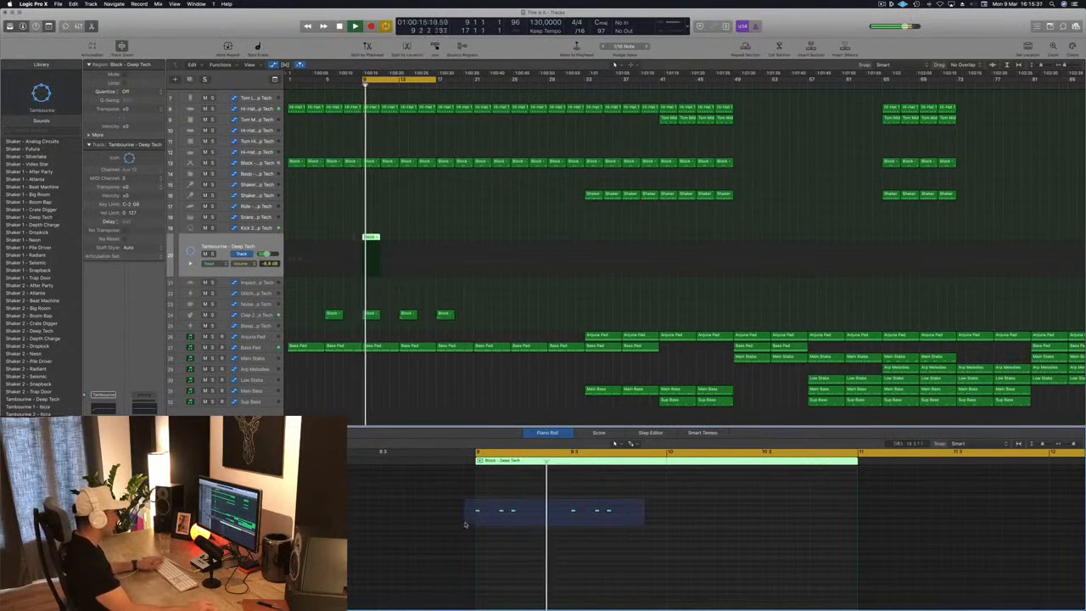
key("space")
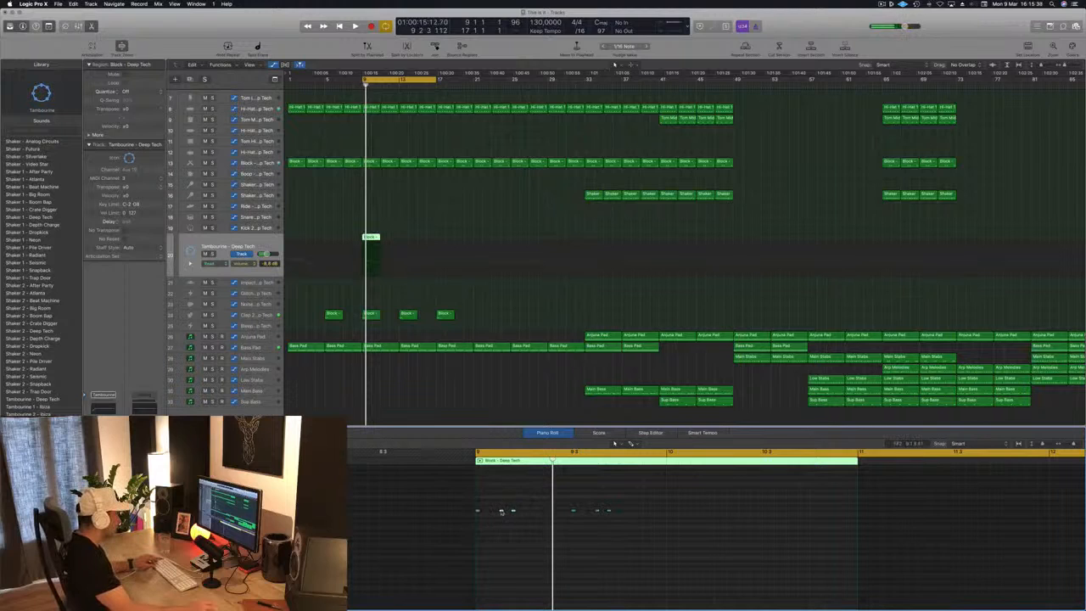
Fill the gaps in bar 9 with more copies of the Tambourine notes, both before and after the second group
left_click_drag(500, 512, 551, 515)
key("space")
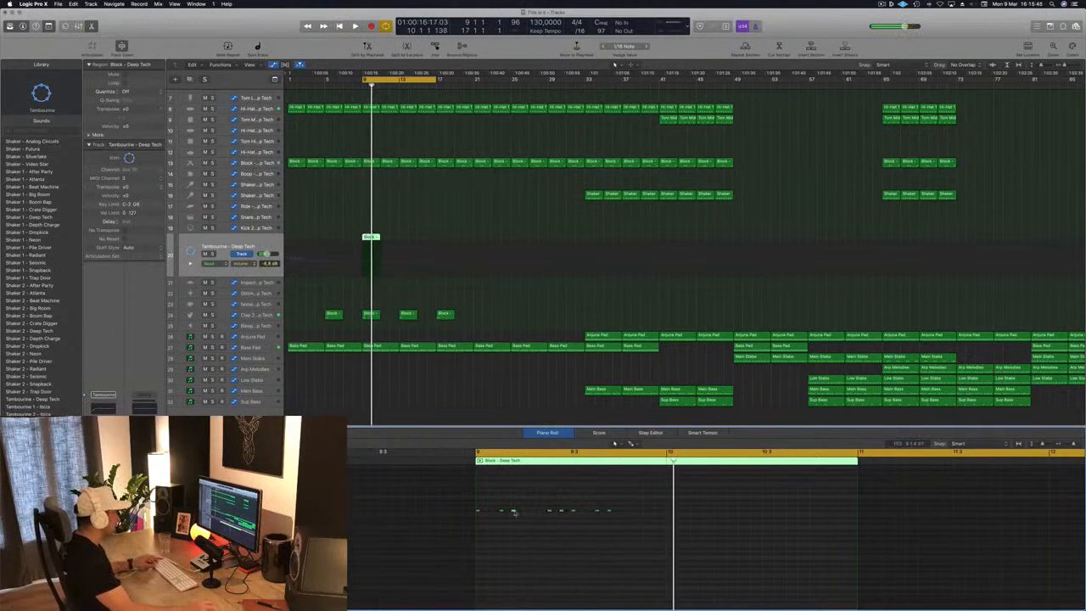
left_click_drag(518, 513, 538, 514)
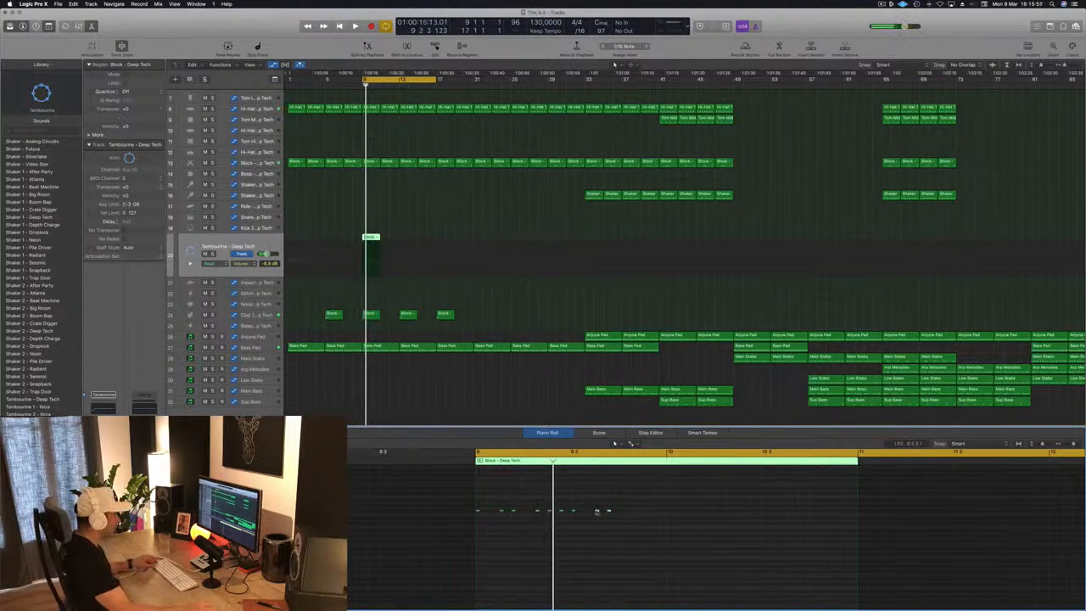
left_click_drag(597, 511, 632, 514)
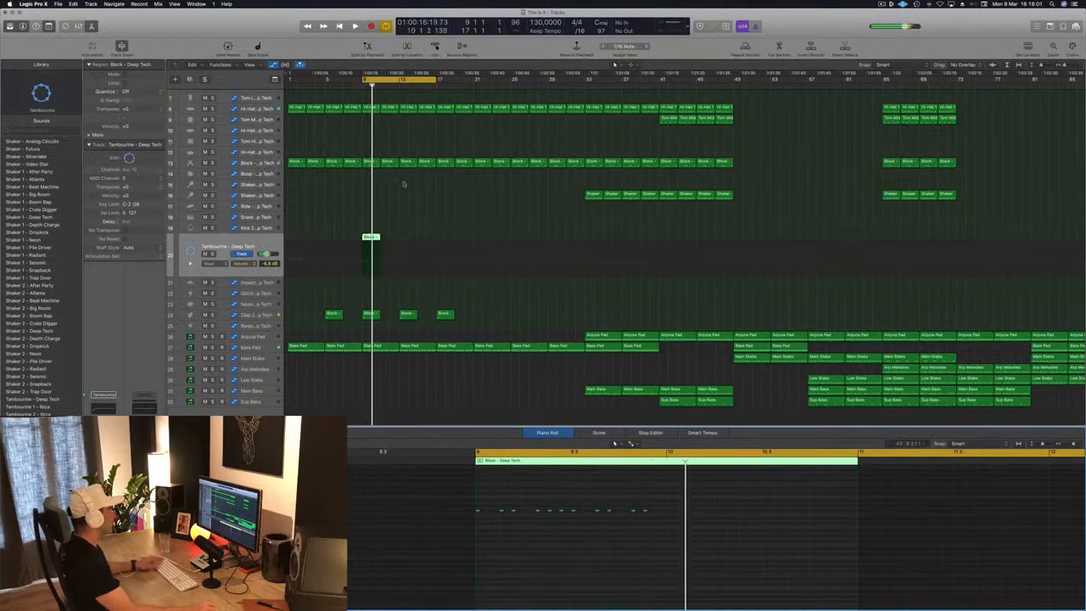
Shorten the Tambourine region to bar 9 only, repeat it through bar 12, and listen to the result
double_click(374, 243, "super")
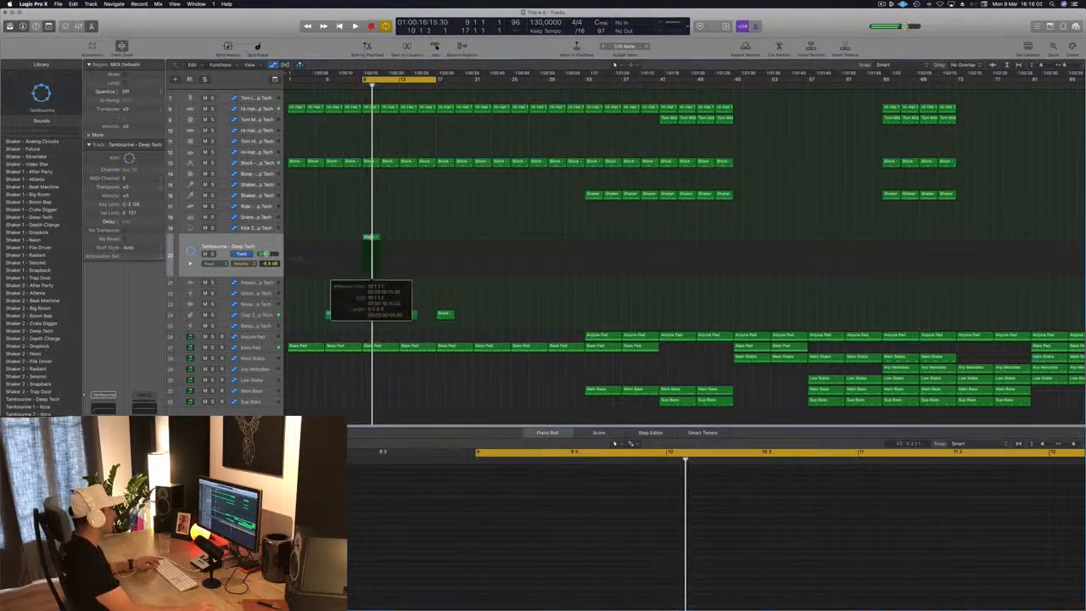
key("Delete")
left_click(366, 237)
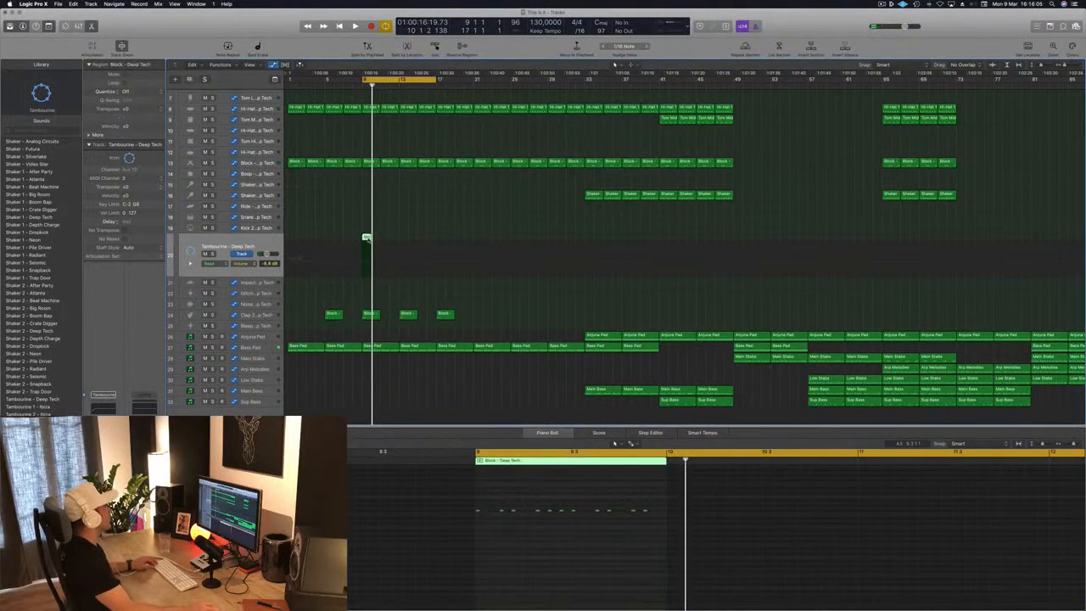
left_click_drag(365, 237, 387, 243)
key("space")
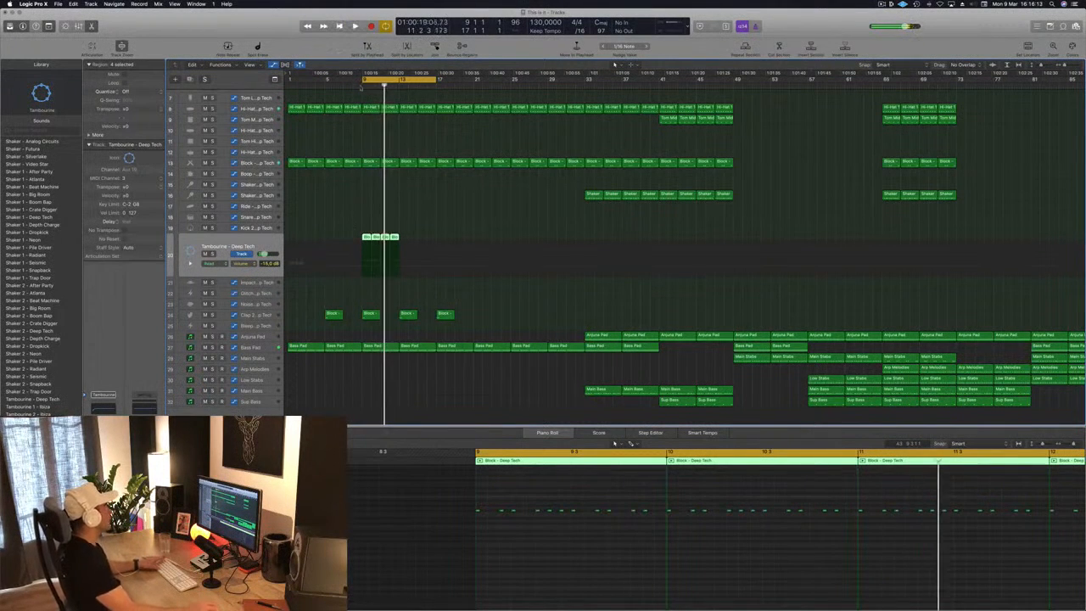
Extend the cycle range back to bar 1 and play the intro from the start, checking the Bass Pad, Clap 2 and Tambourine tracks
left_click(359, 84)
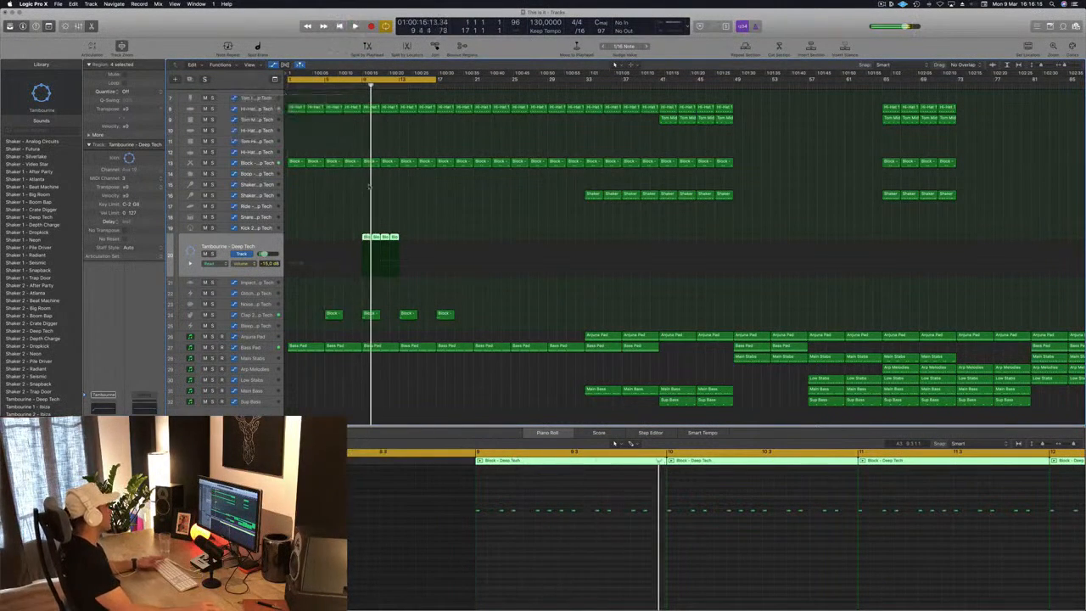
key("Return")
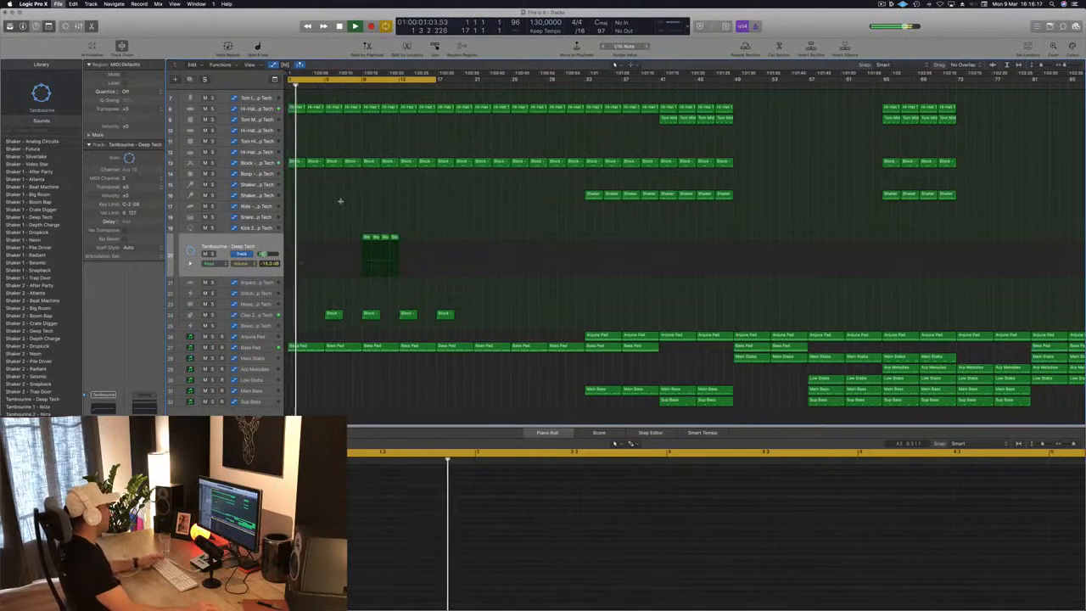
left_click(273, 348)
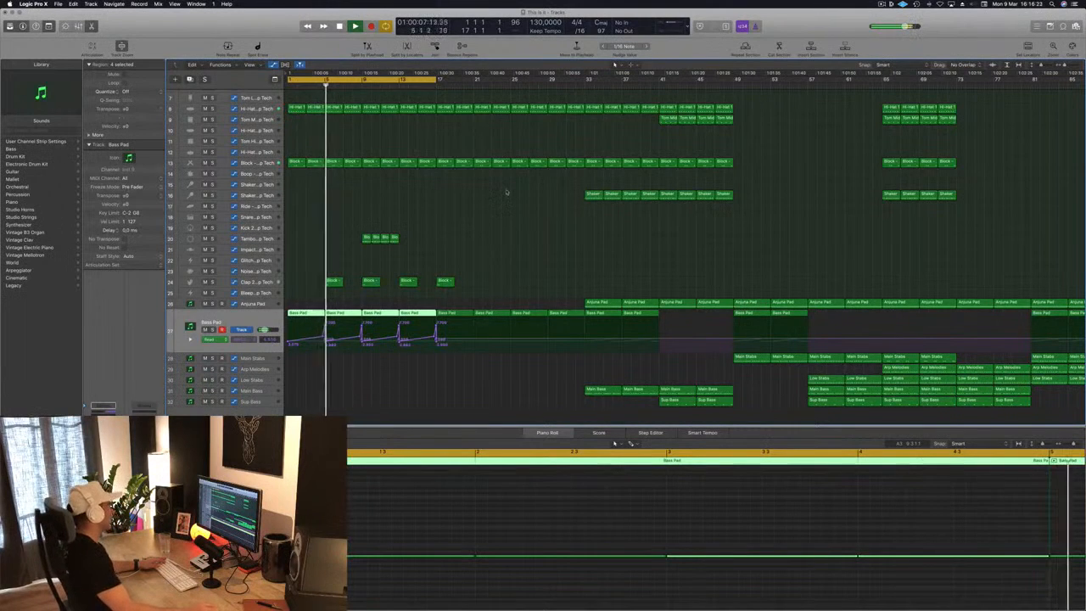
left_click(267, 283)
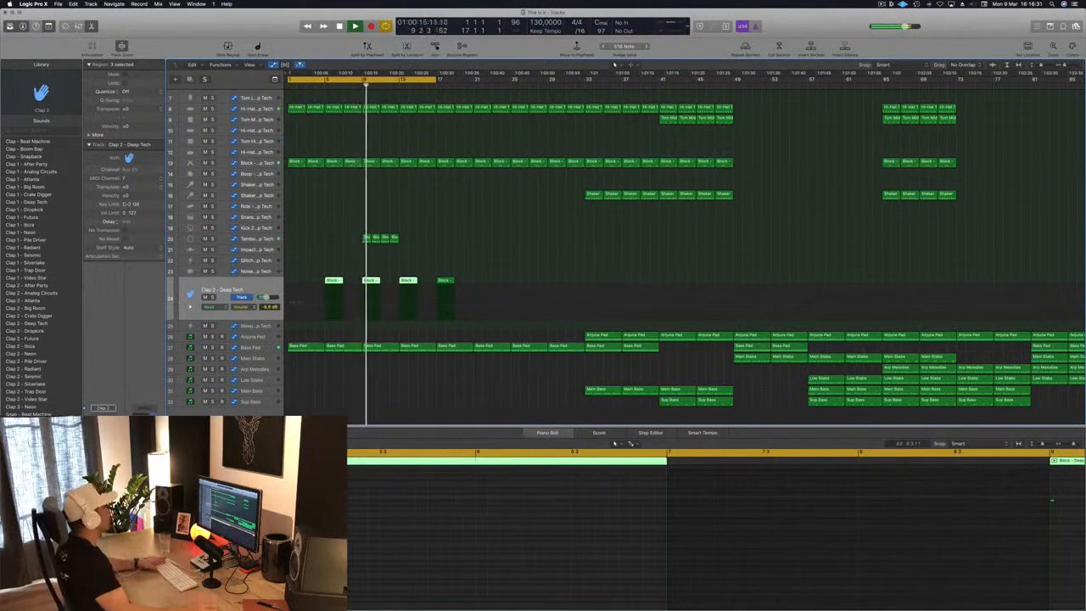
left_click(251, 238)
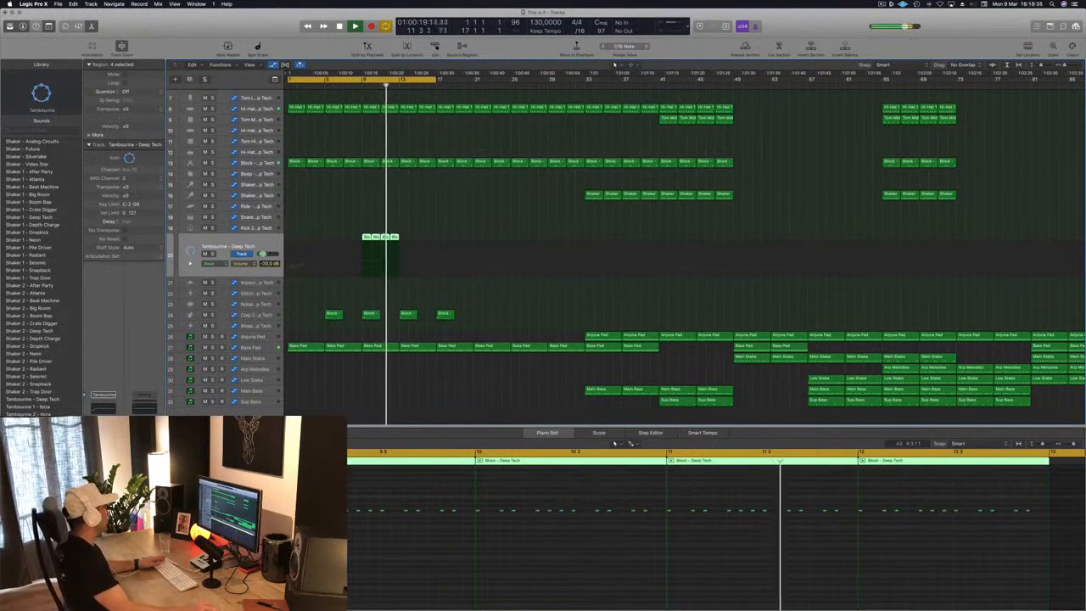
Copy the four Tambourine regions to bars 13 through 16 and set the cycle range from bar 9 to bar 17
key("v")
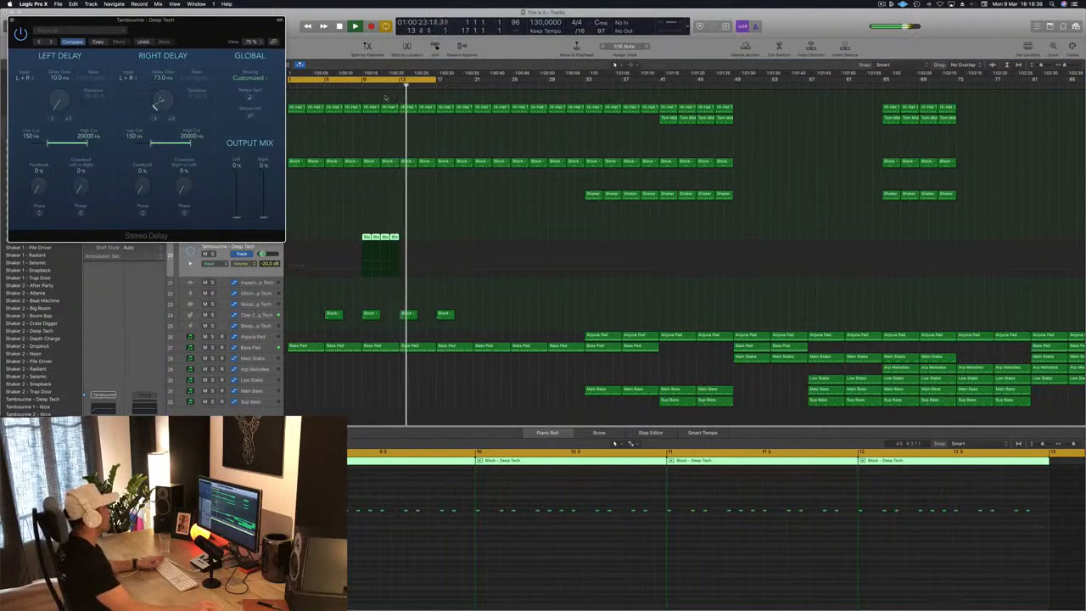
left_click_drag(357, 227, 474, 243)
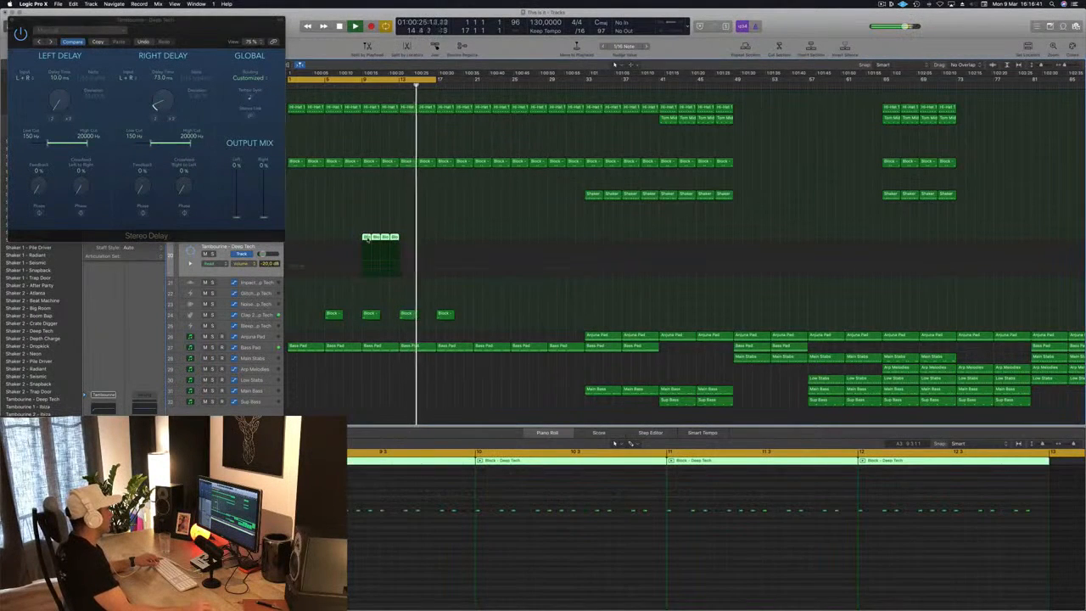
left_click_drag(366, 238, 402, 238)
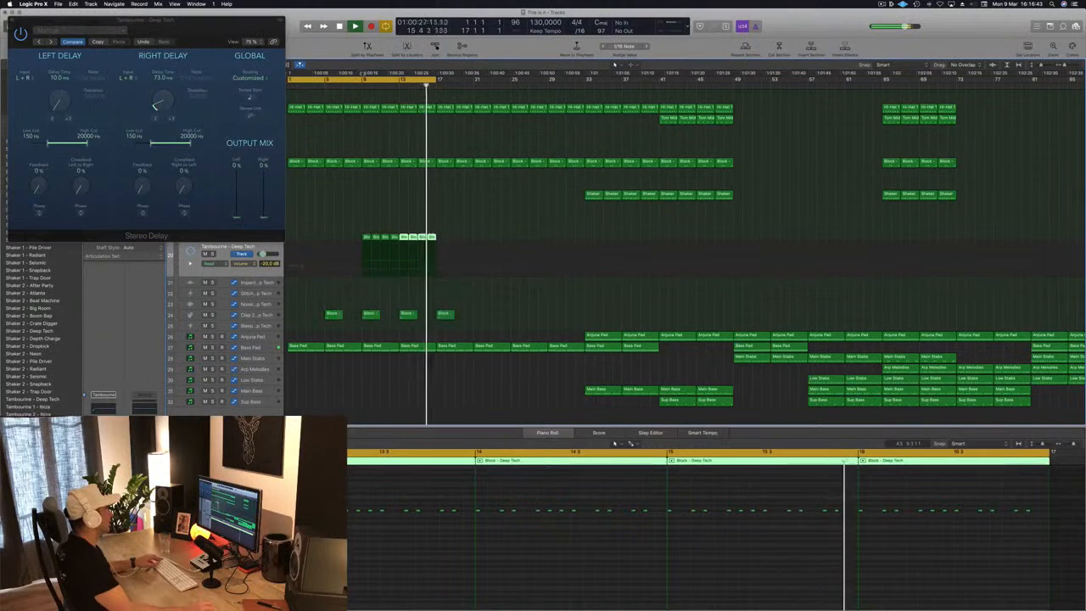
left_click_drag(364, 75, 435, 83)
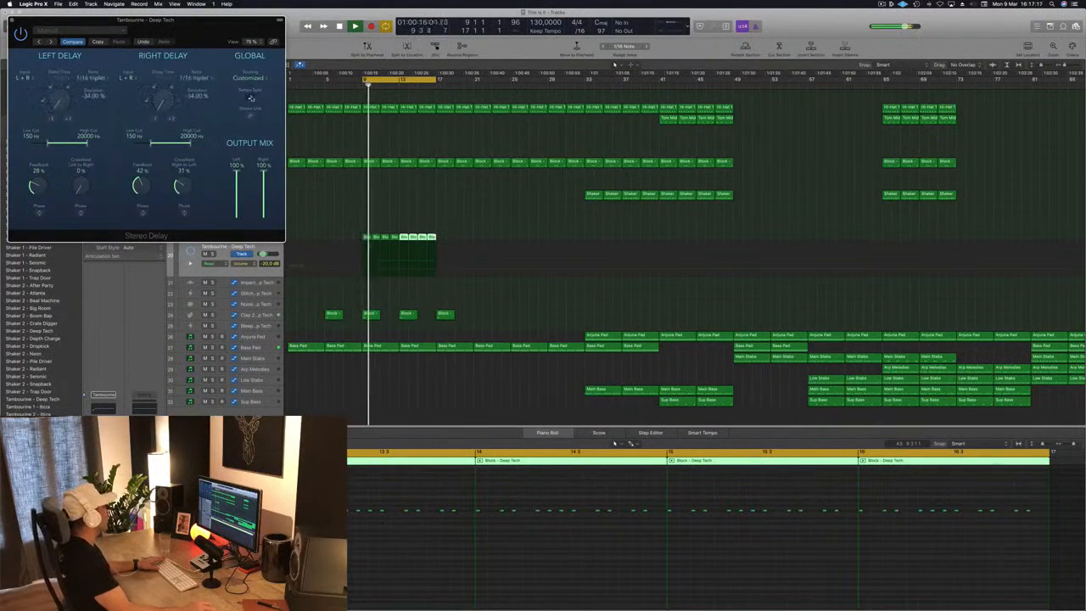
Turn off tempo sync in the Tambourine's Stereo Delay, set the left delay to 22 ms and the right to 11 ms, and close it
left_click(251, 99)
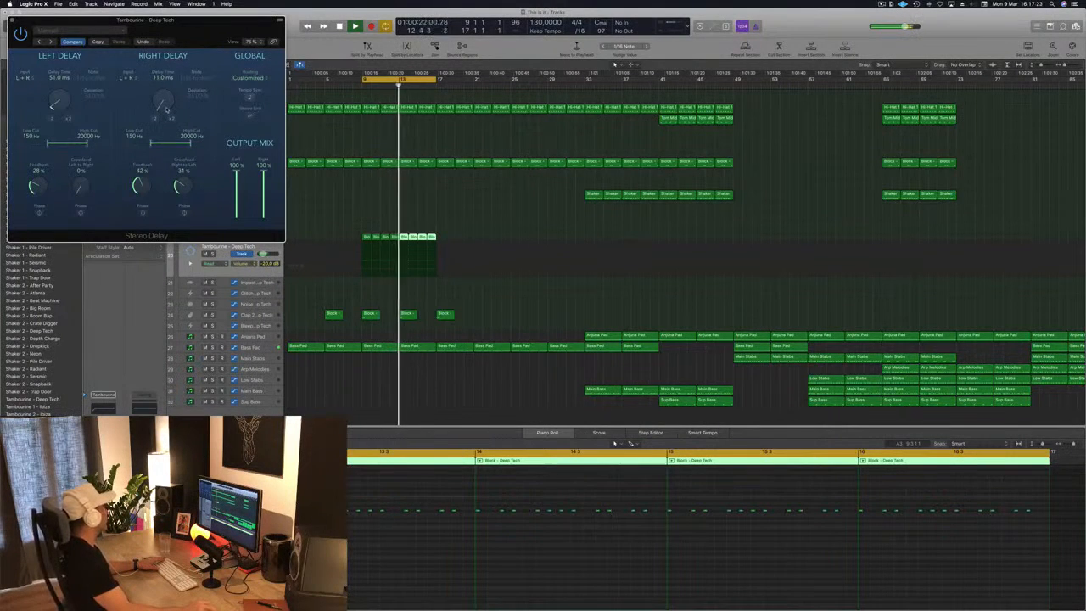
left_click_drag(60, 101, 55, 123)
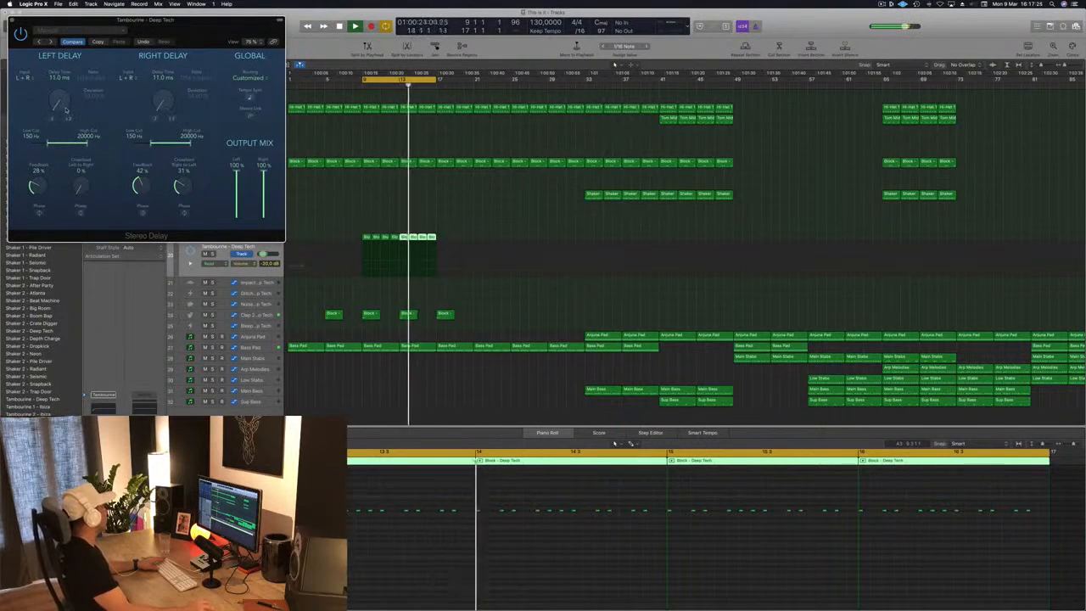
left_click(68, 119)
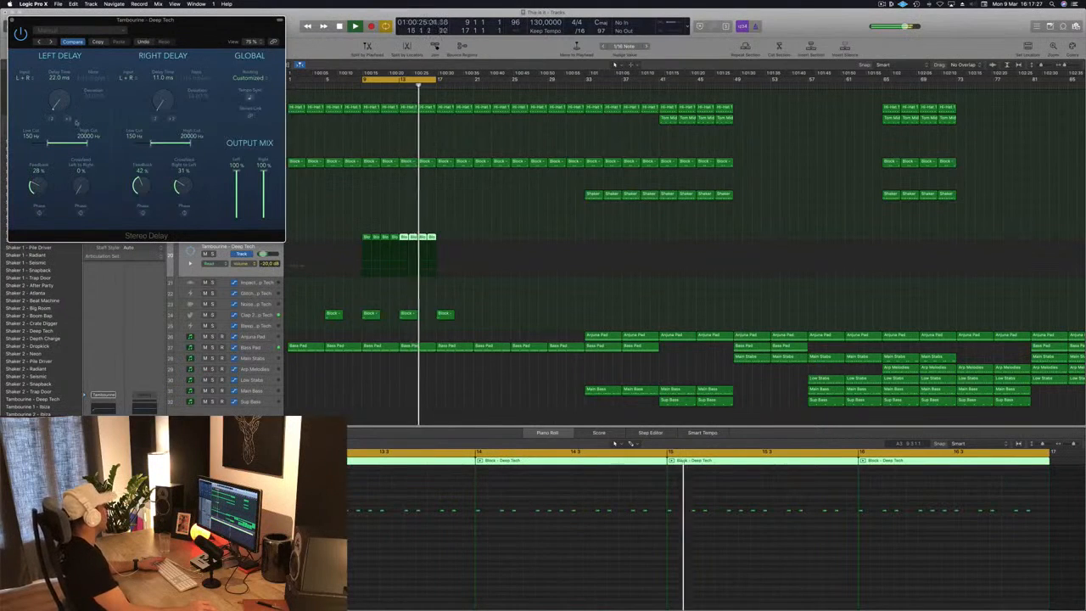
left_click_drag(213, 30, 454, 97)
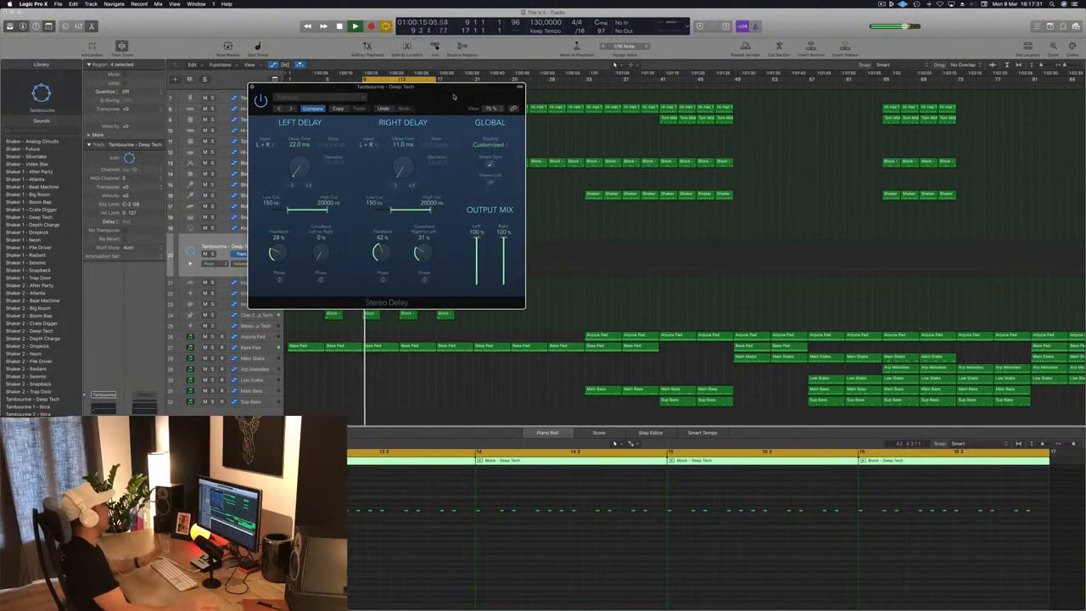
key("super+w")
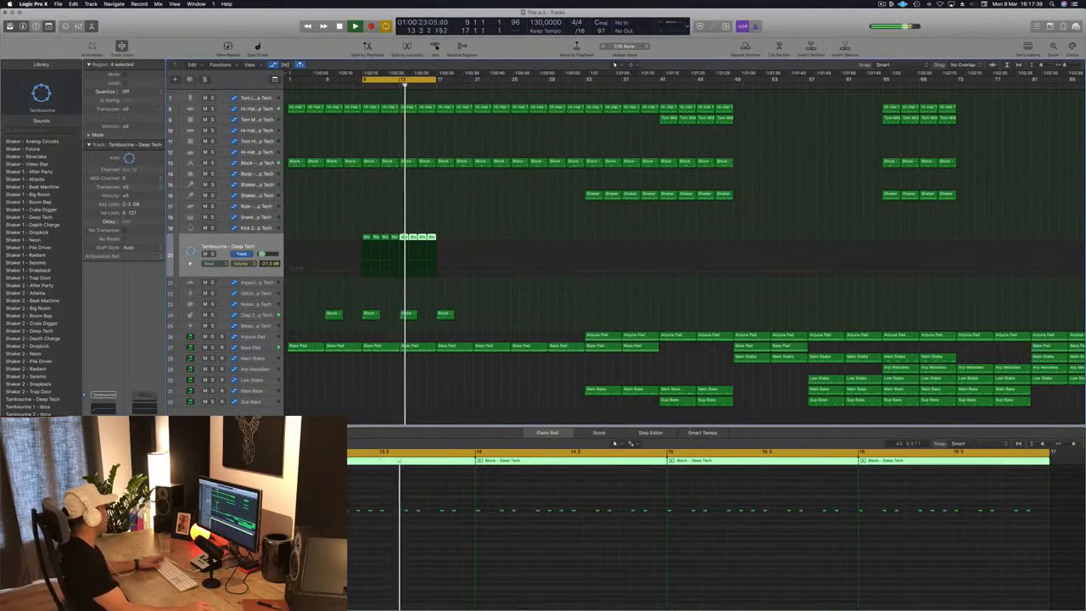
Add a Bitcrusher to the Tambourine track, with 21x downsampling and a resolution of 1 bit
left_click(102, 454)
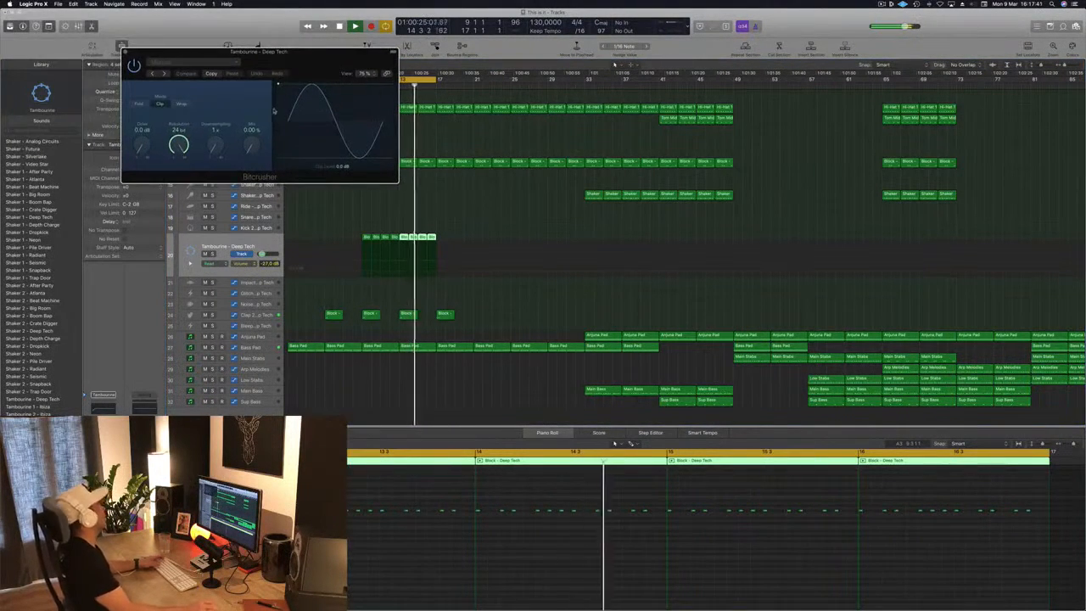
left_click_drag(215, 146, 179, 173)
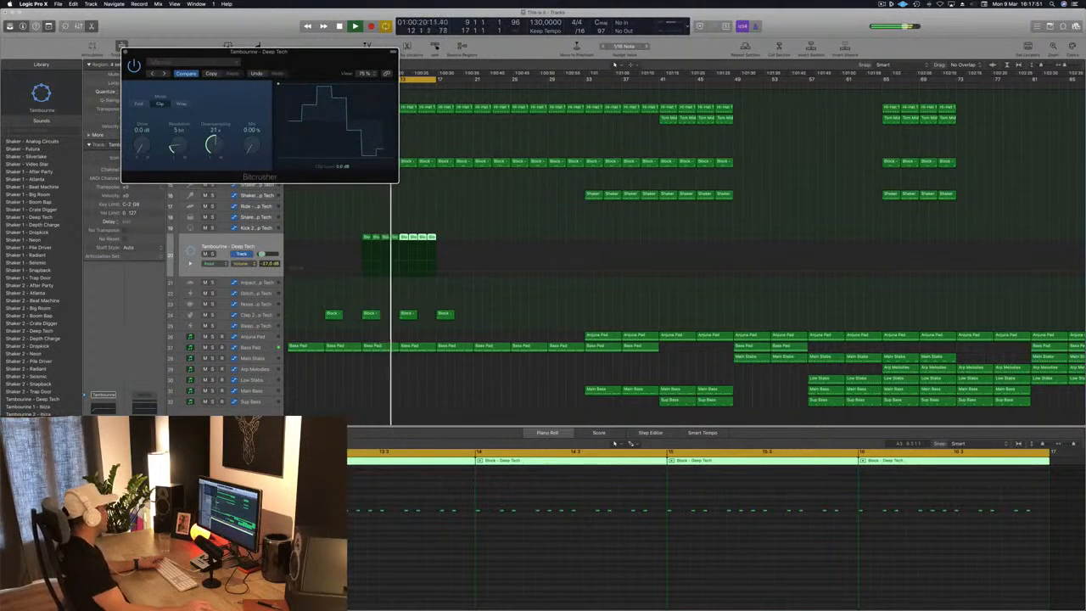
left_click_drag(261, 253, 262, 253)
left_click(183, 155)
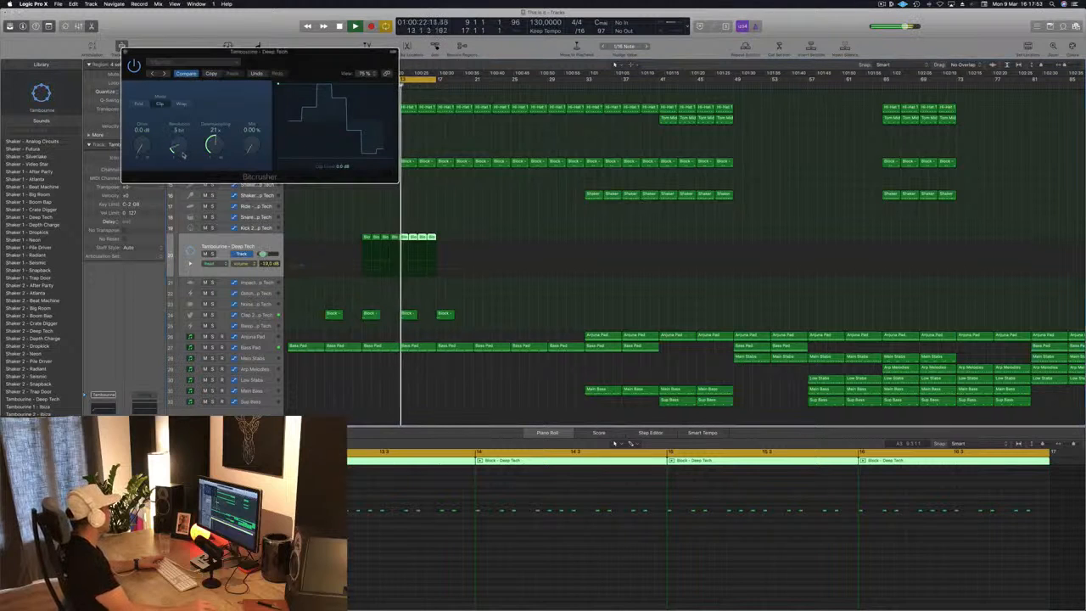
left_click_drag(185, 159, 185, 170)
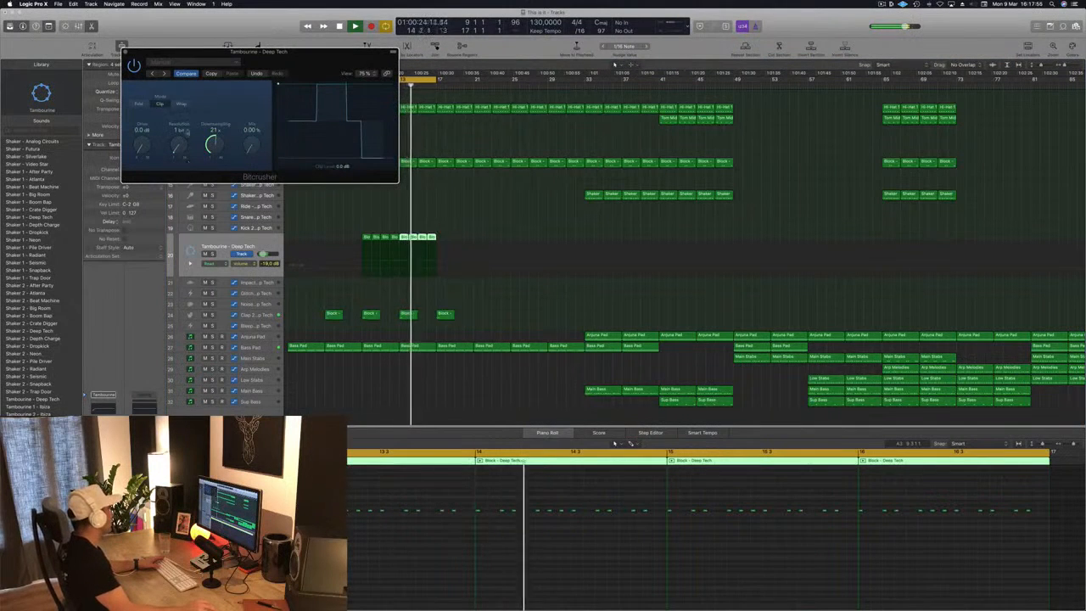
Switch the Bitcrusher to Wrap mode with a 6-bit resolution, 21x downsampling and a mix of 75.70%
left_click(180, 106)
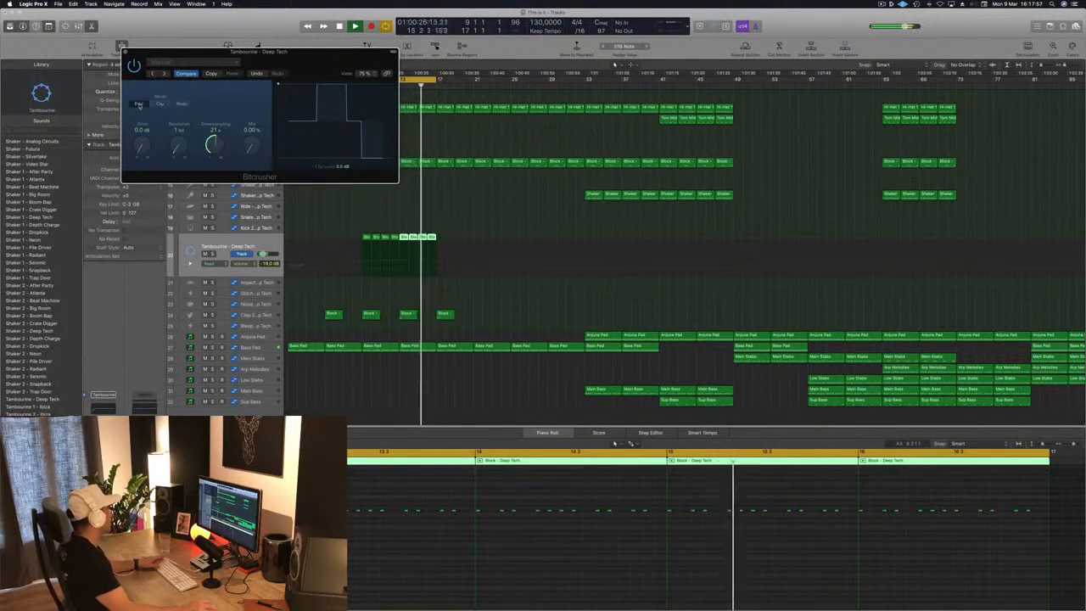
left_click(182, 103)
mouse_move(143, 146)
left_mouse_down()
mouse_move(145, 112)
mouse_move(144, 149)
left_mouse_up()
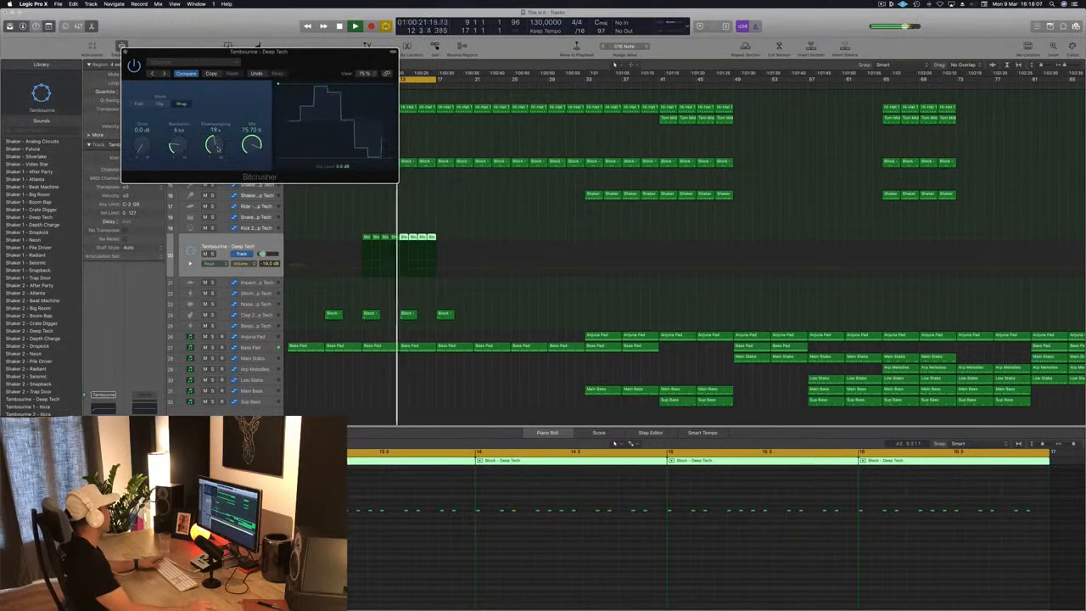
left_click_drag(218, 155, 219, 143)
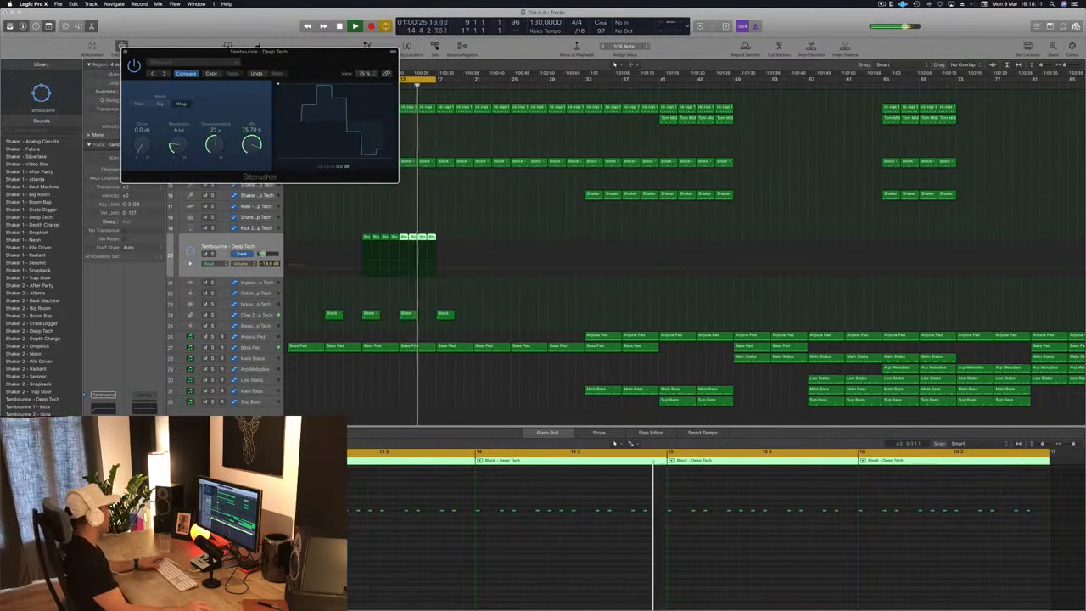
Set the Tambourine track volume to about -15 dB, with the Bitcrusher at 8-bit resolution and a 72.30% mix
left_click_drag(262, 254, 265, 253)
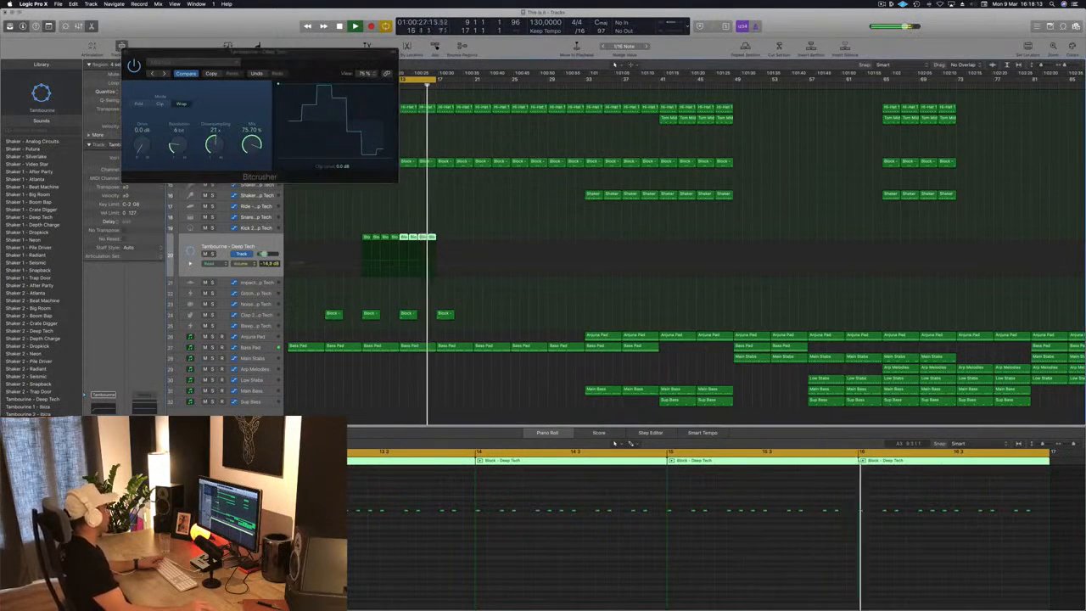
left_click_drag(183, 145, 184, 132)
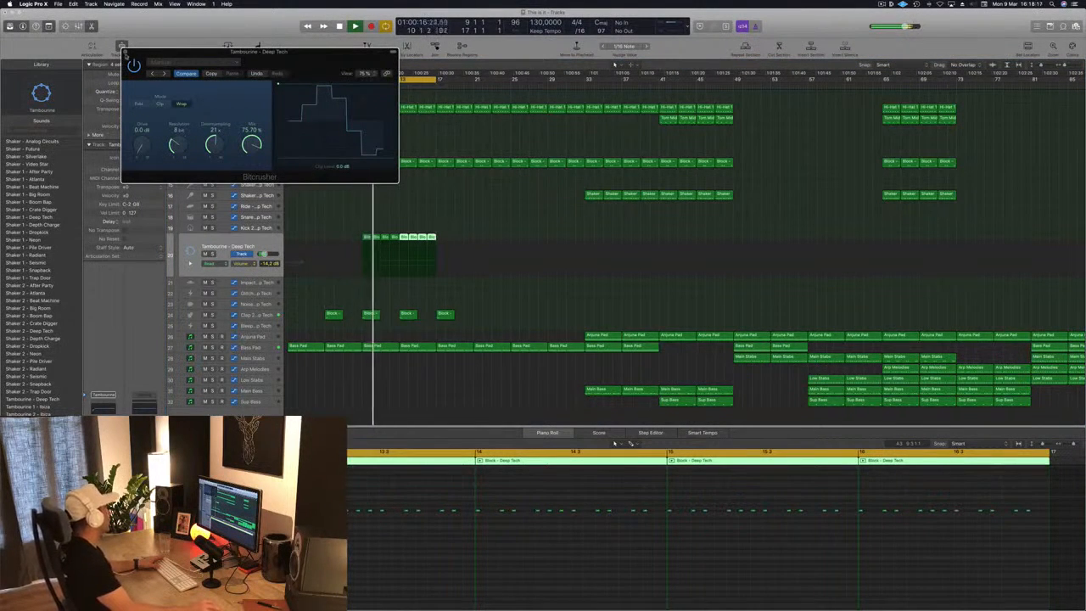
left_click(125, 53)
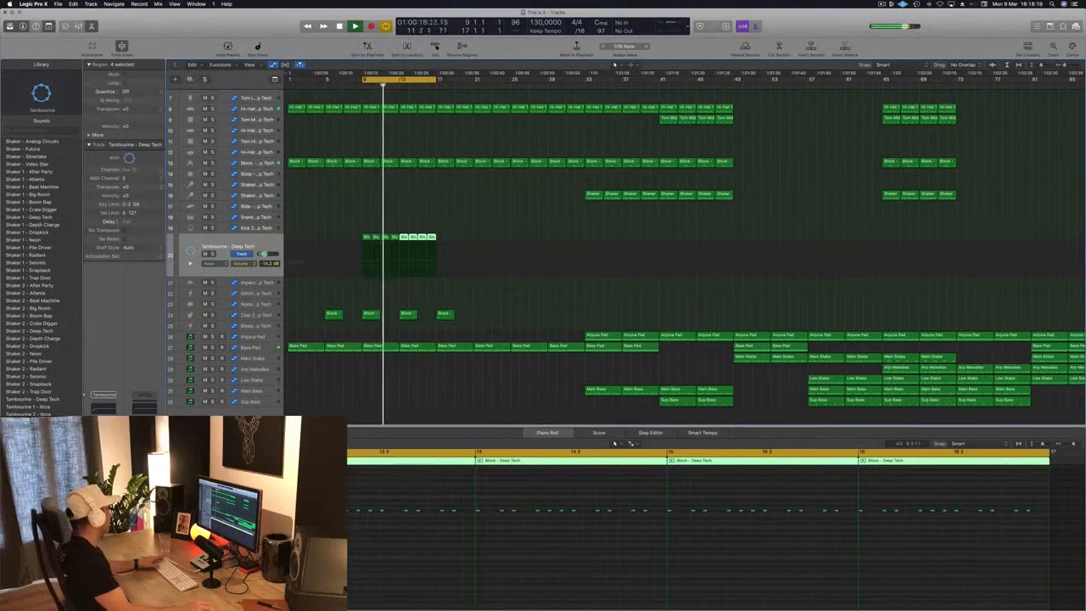
left_click(103, 448)
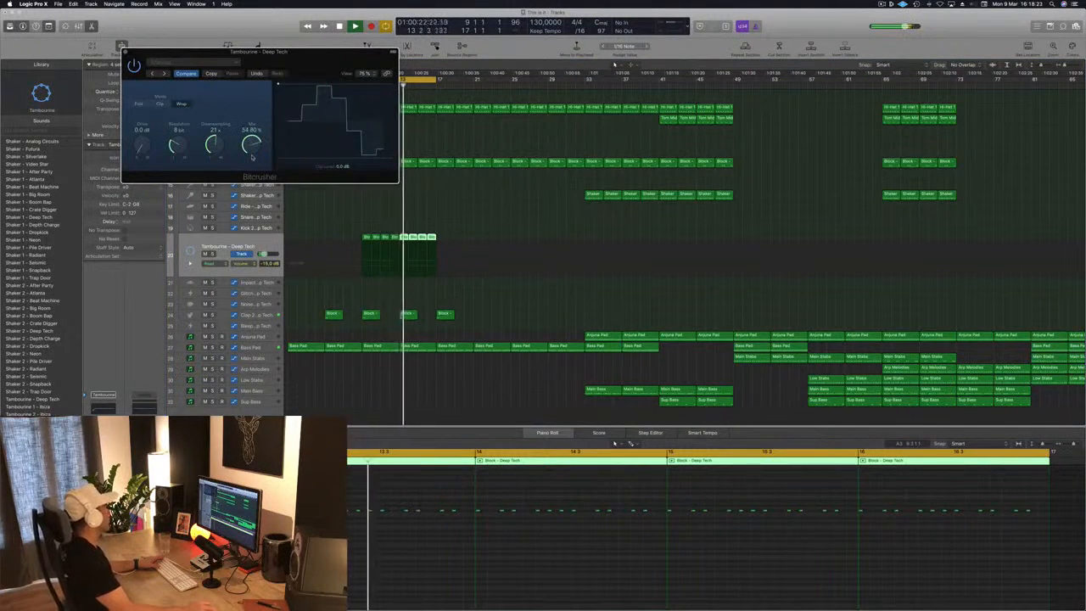
left_click_drag(252, 158, 255, 143)
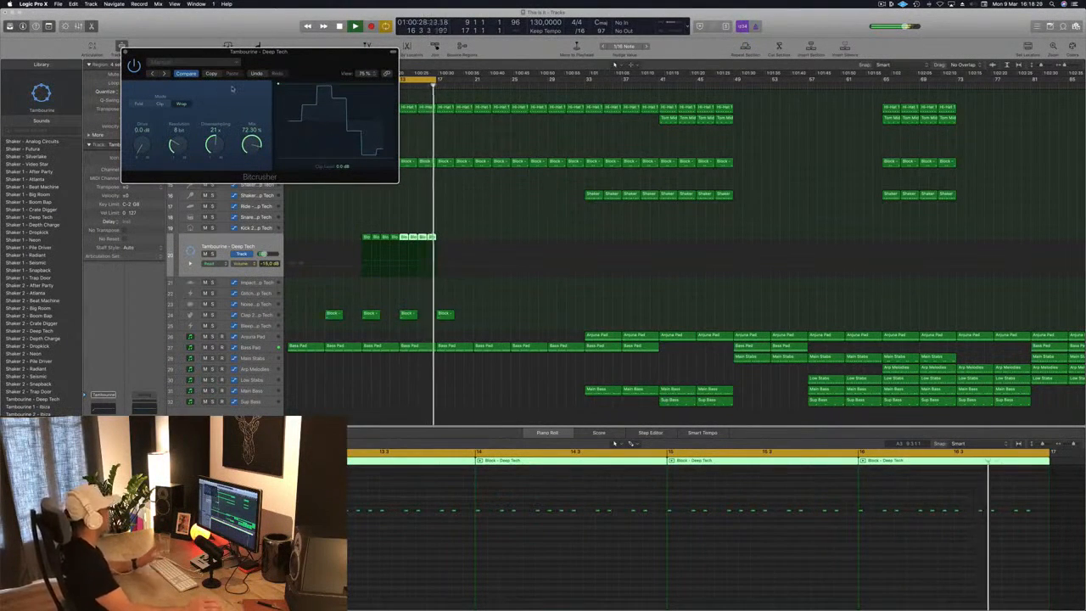
Close the Bitcrusher and copy the eight Tambourine regions starting at bar 9 so the copies begin at bar 17
left_click_drag(305, 64, 314, 67)
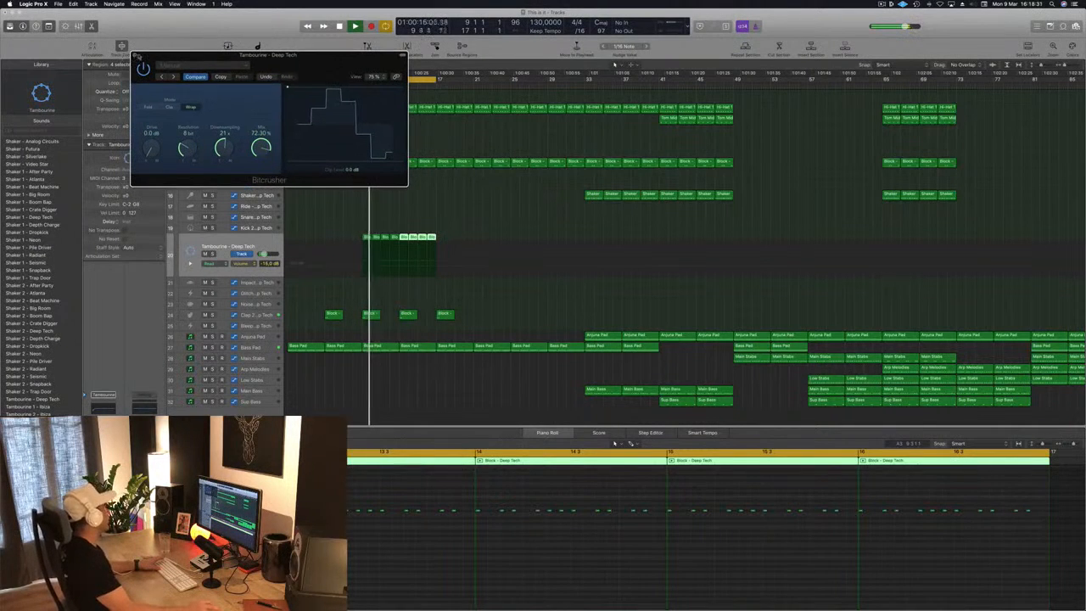
left_click(134, 55)
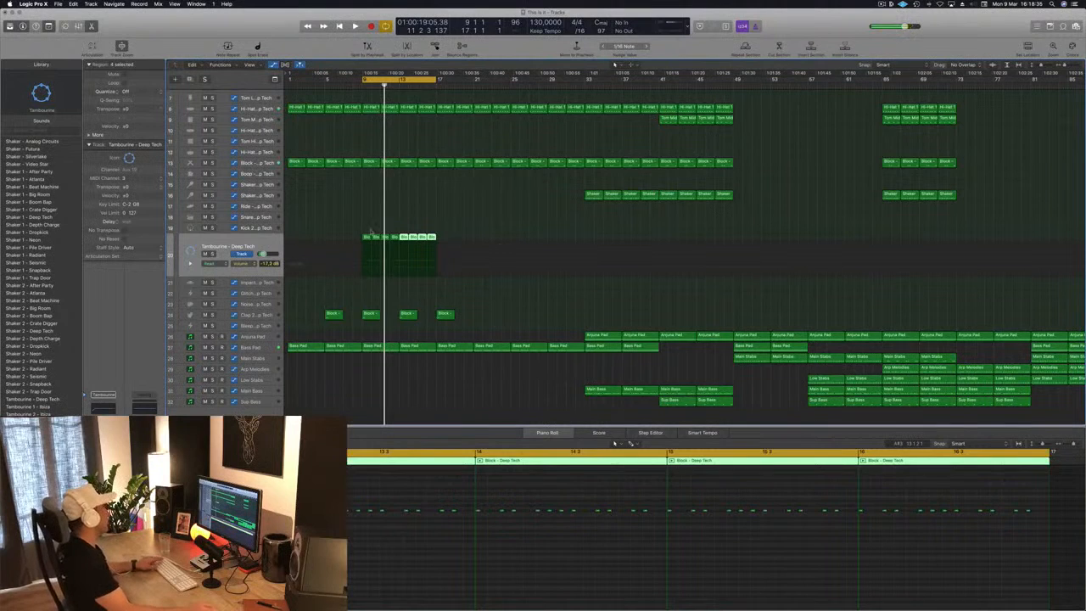
left_click_drag(367, 241, 441, 242)
key("space")
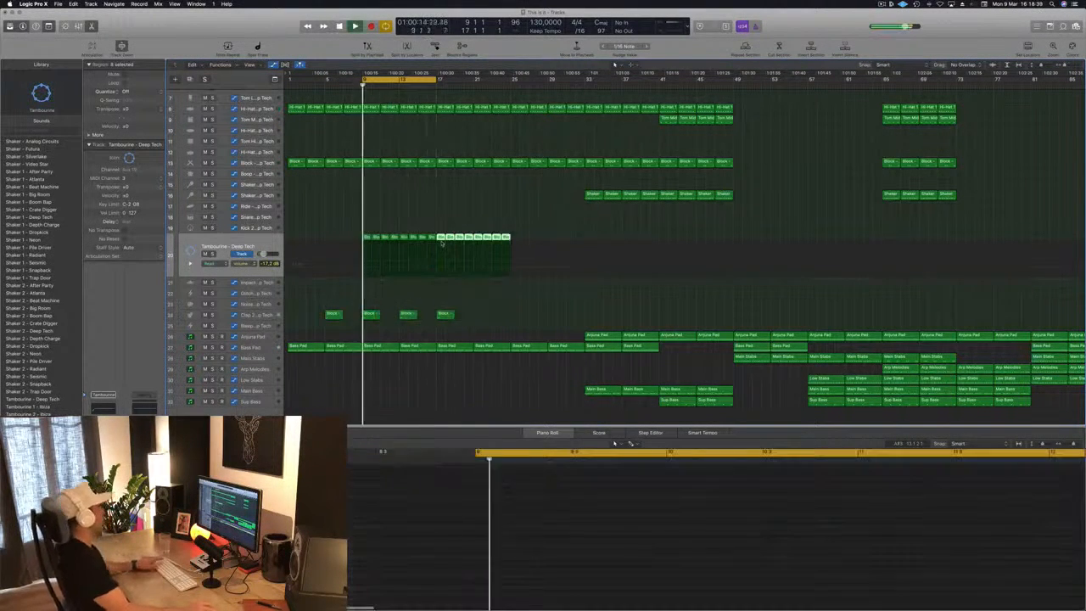
Save the project and set the Tambourine track volume to about -18.2 dB
left_click(419, 214)
key("super+s")
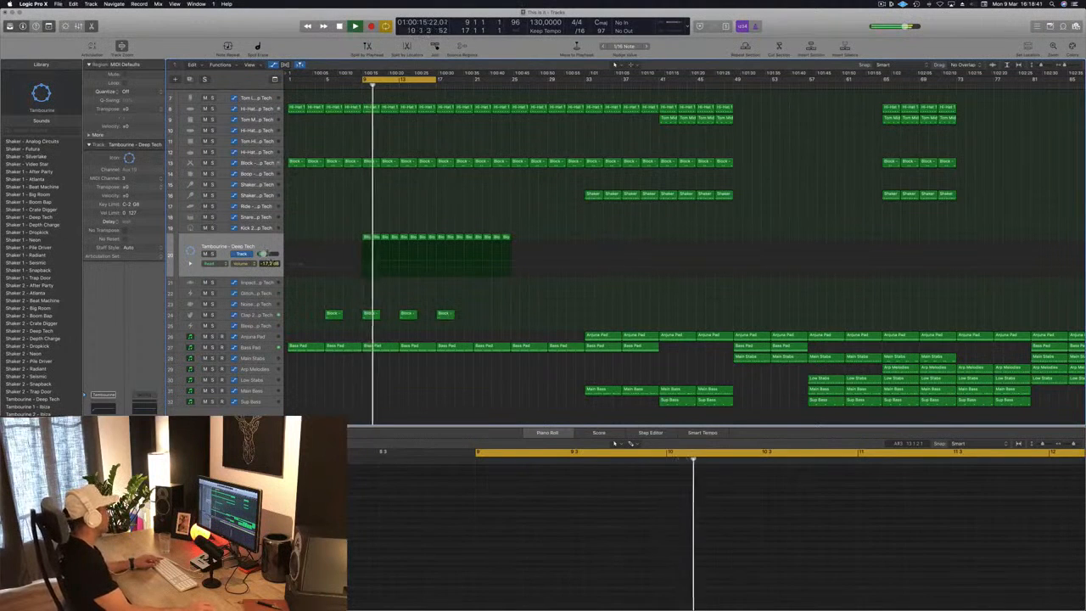
left_click(261, 243)
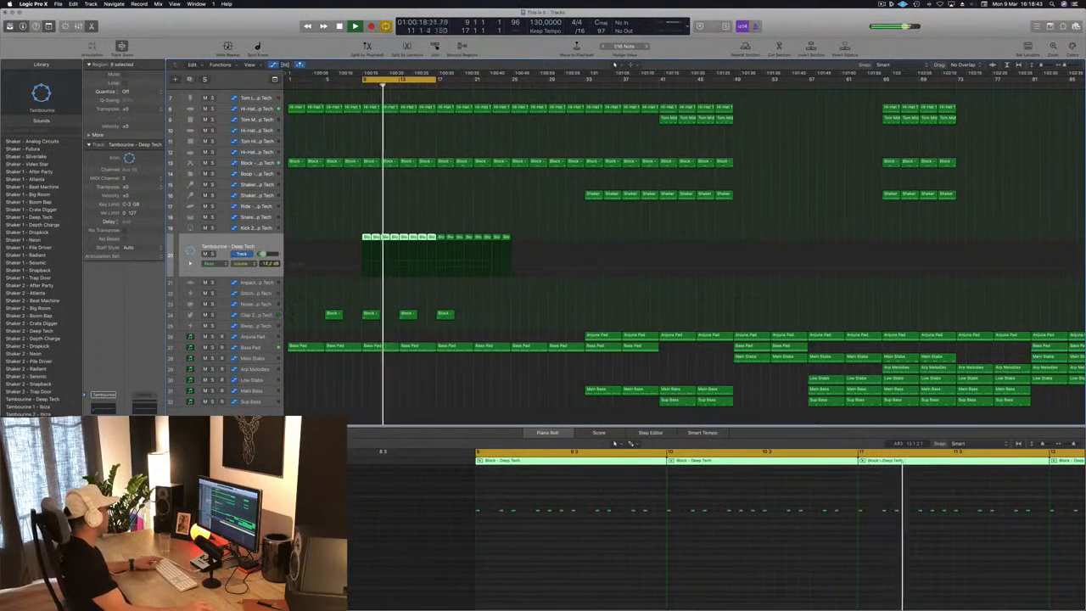
left_click(410, 211)
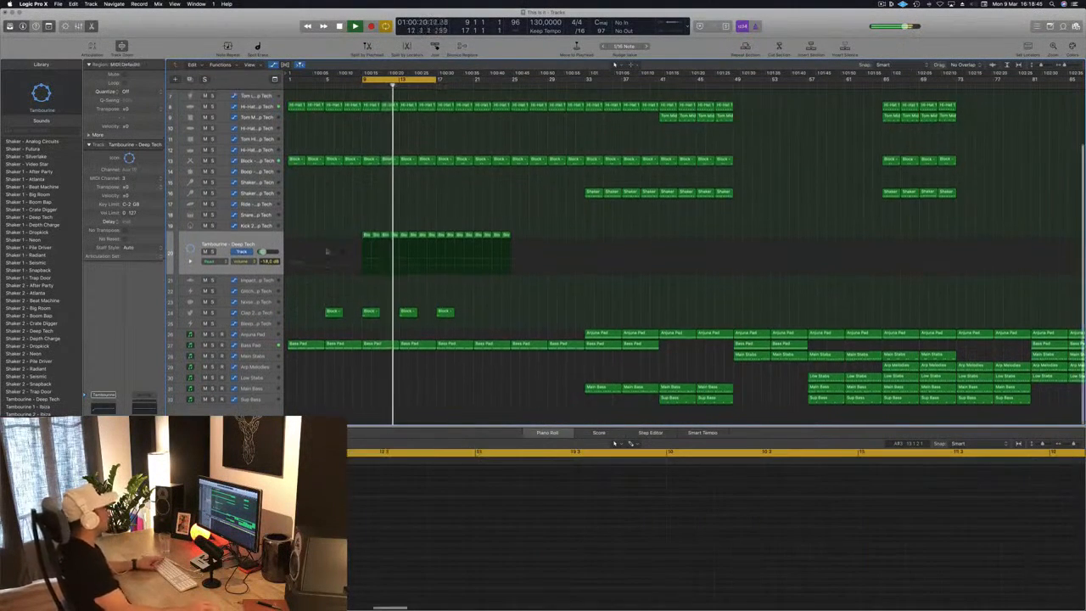
Replace the Bass Pad regions from bar 17 to 33 with copies of the first four regions and their filter automation
left_click(251, 346)
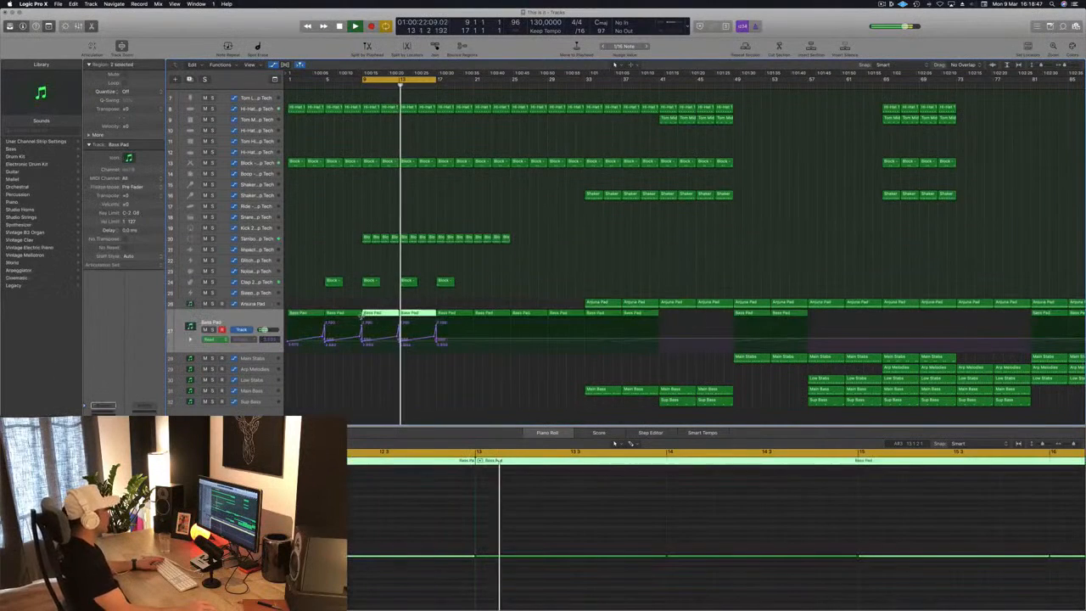
left_click(502, 265)
left_click_drag(451, 304, 557, 313)
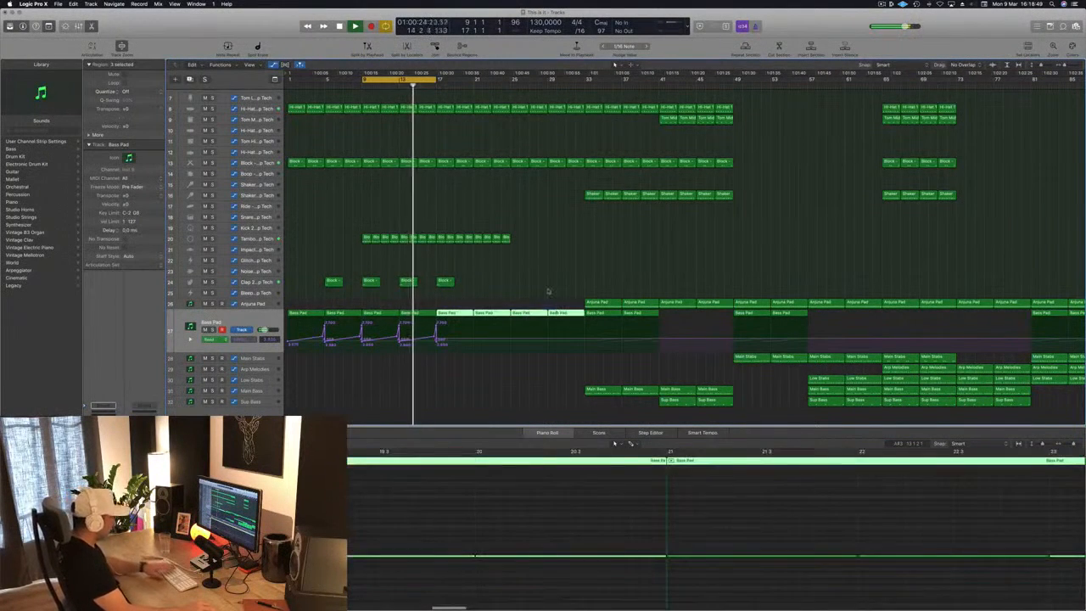
key("Delete")
left_click_drag(487, 307, 459, 324)
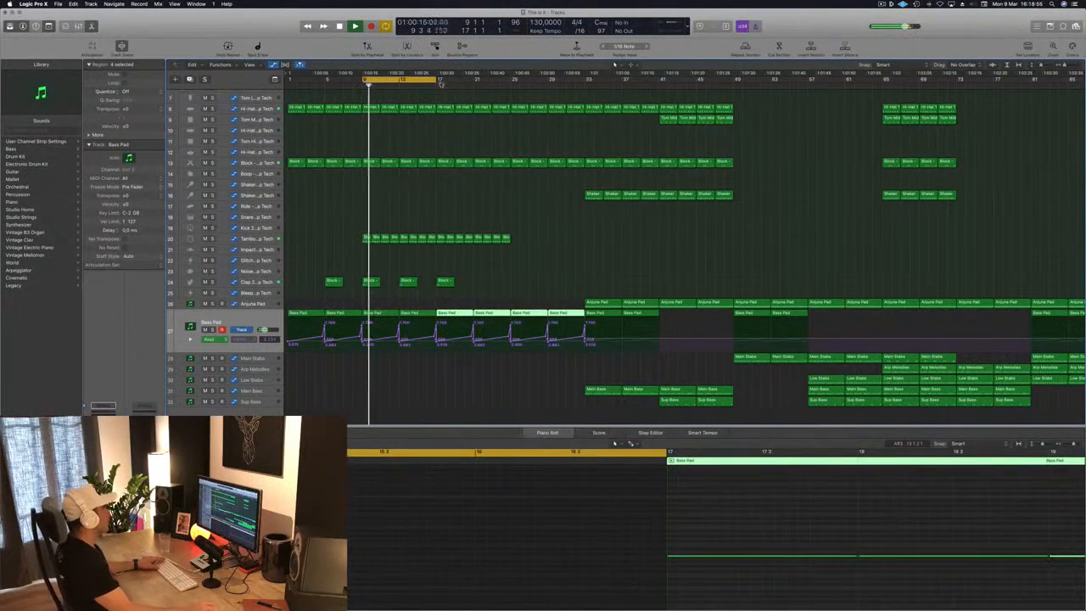
Extend the cycle range to end at bar 25 and select the last note of the Hi-Hat 1 region at bar 15
left_click_drag(439, 79, 512, 80)
left_click(418, 200)
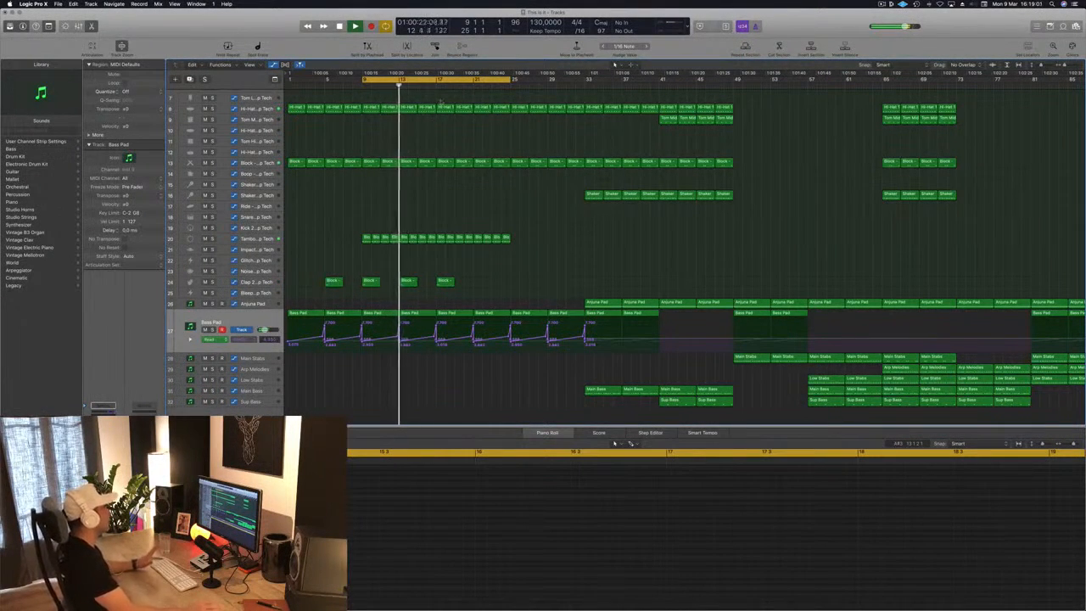
key("super+Right")
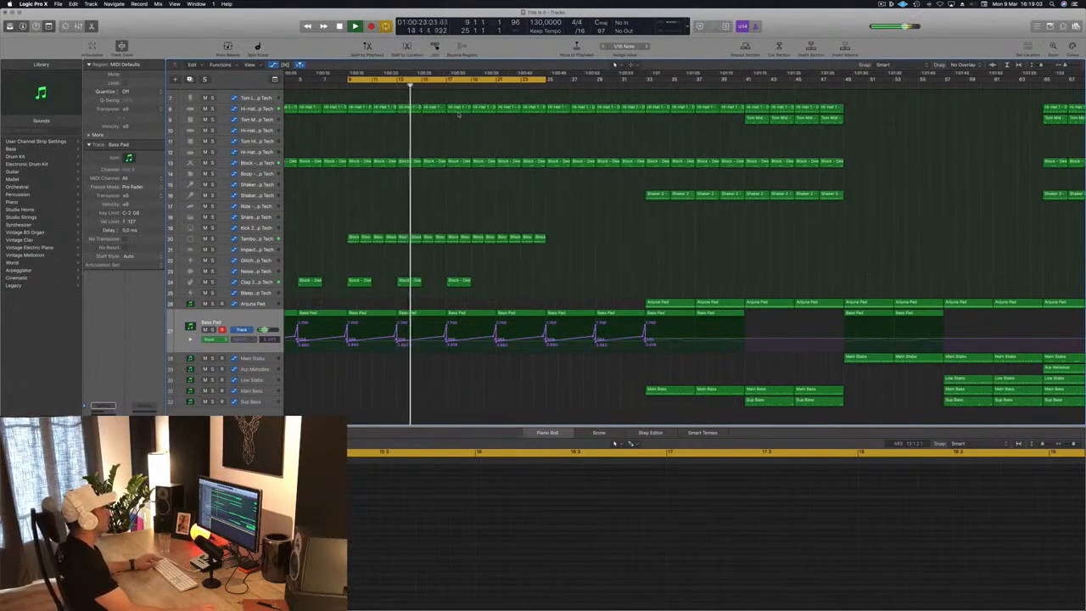
key("super+Right")
key("super+Right")
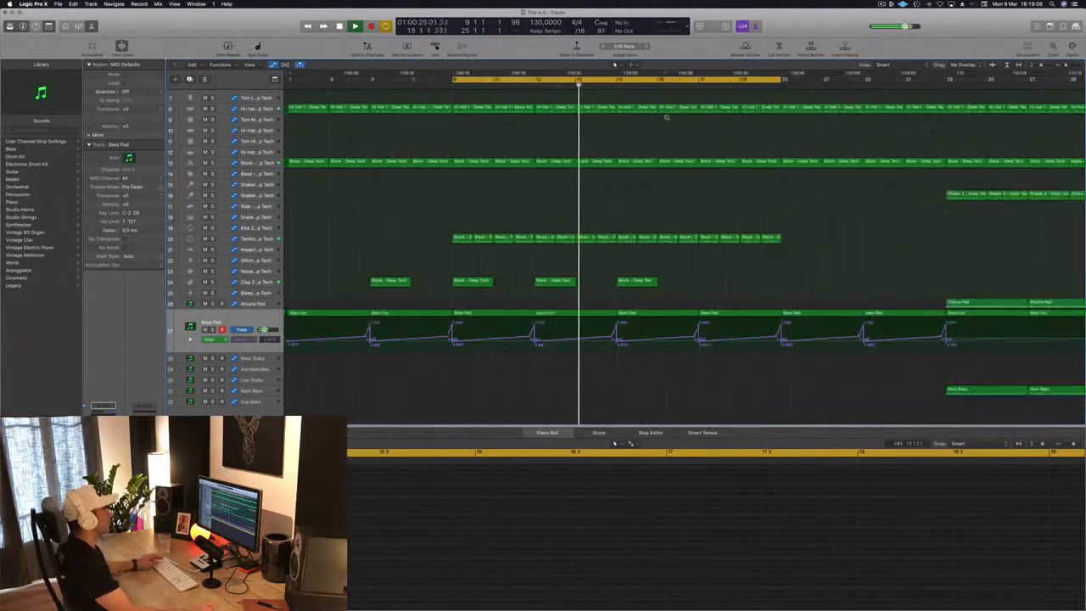
key("super+Left")
key("super+Left")
key("super+Right")
key("super+Right")
key("super+Right")
key("space")
key("super+Right")
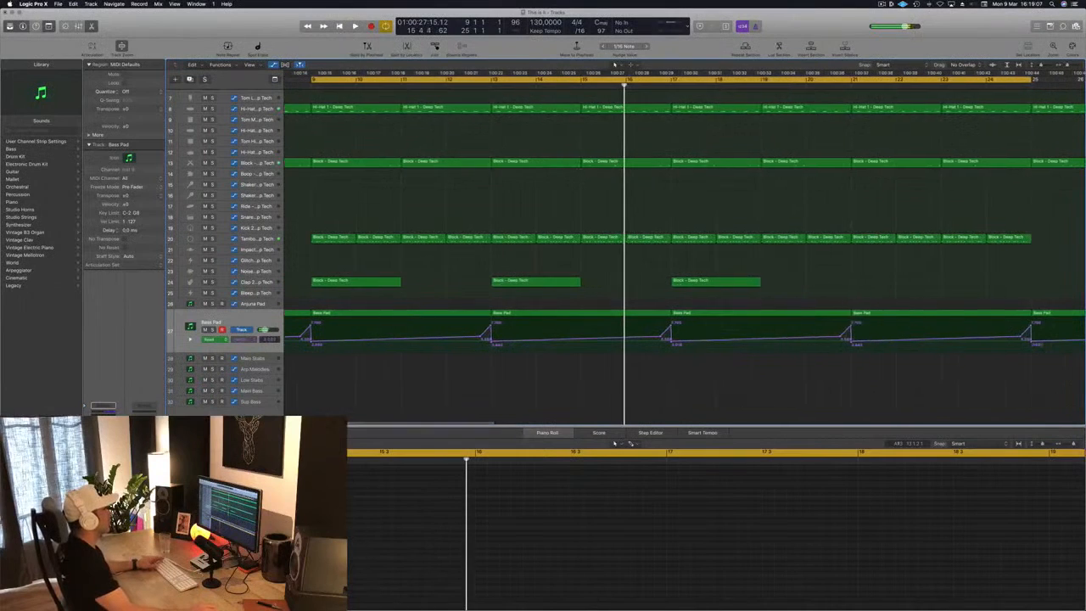
left_click(650, 110)
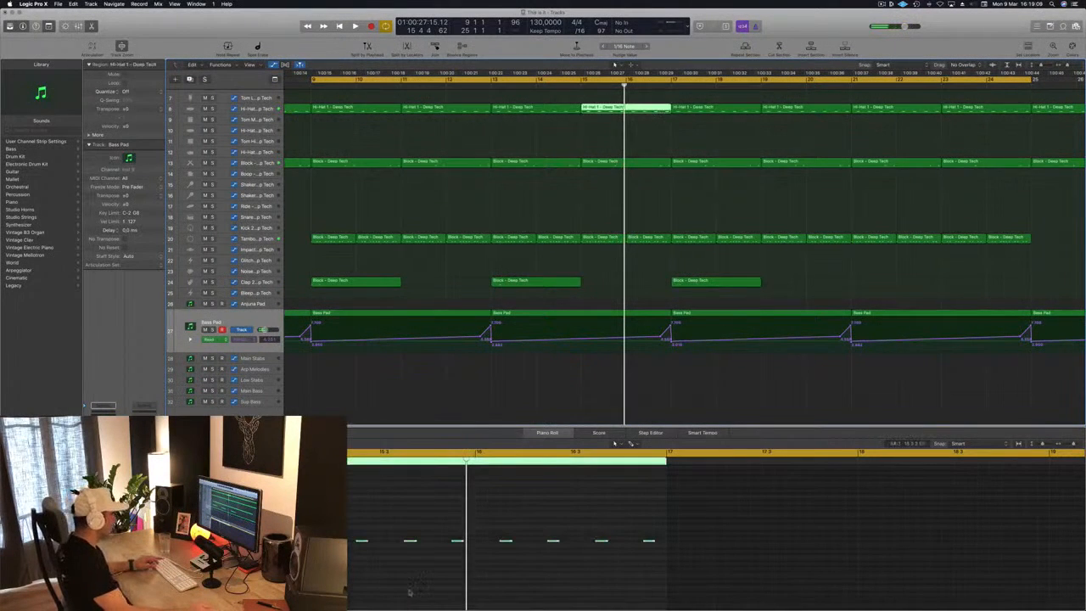
left_click_drag(614, 524, 652, 562)
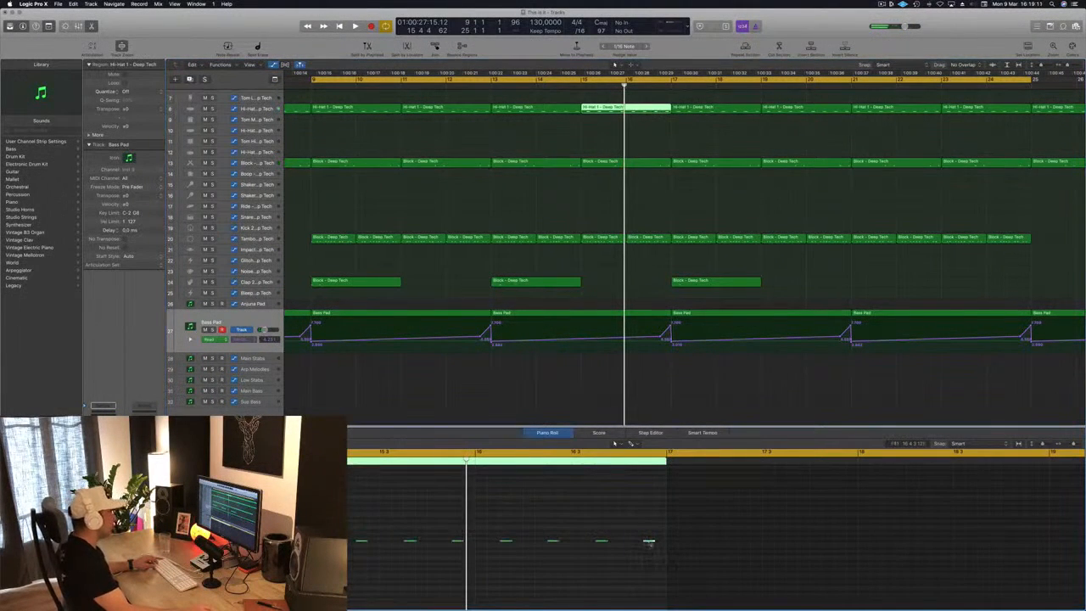
Copy the last kick note slightly earlier in bar 16, within the Kick 1 region at bar 15, and play it back
scroll(658, 221, "up", 6)
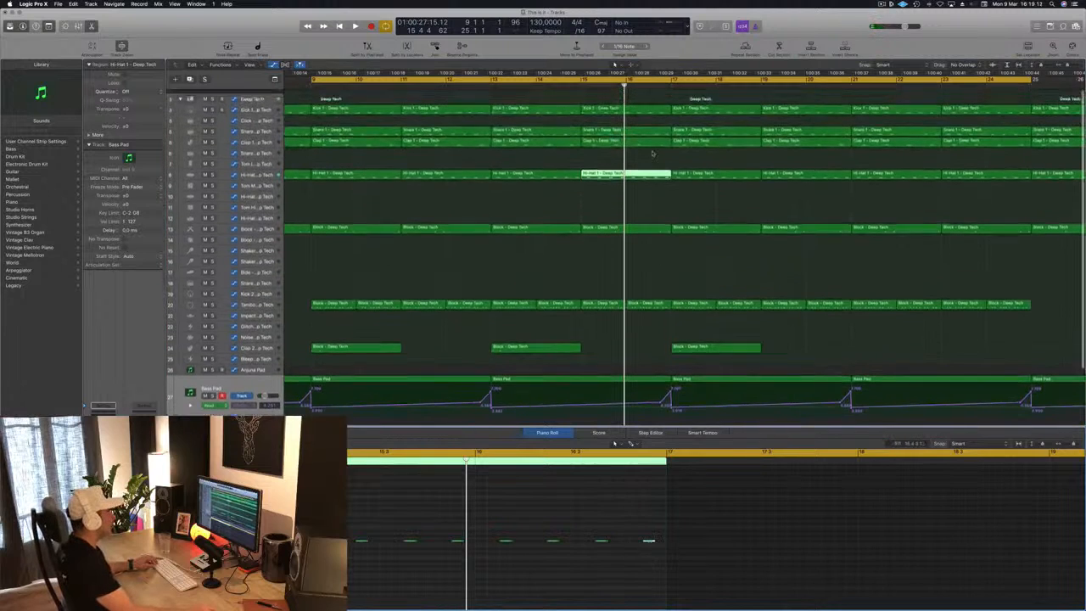
left_click(644, 109)
left_click_drag(609, 538, 603, 563)
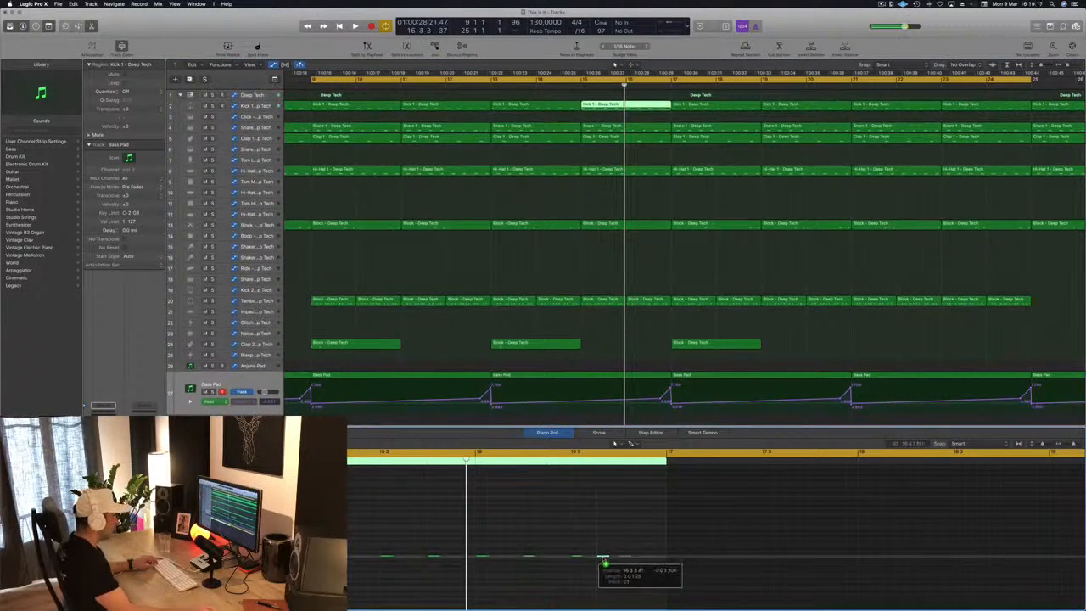
key("space")
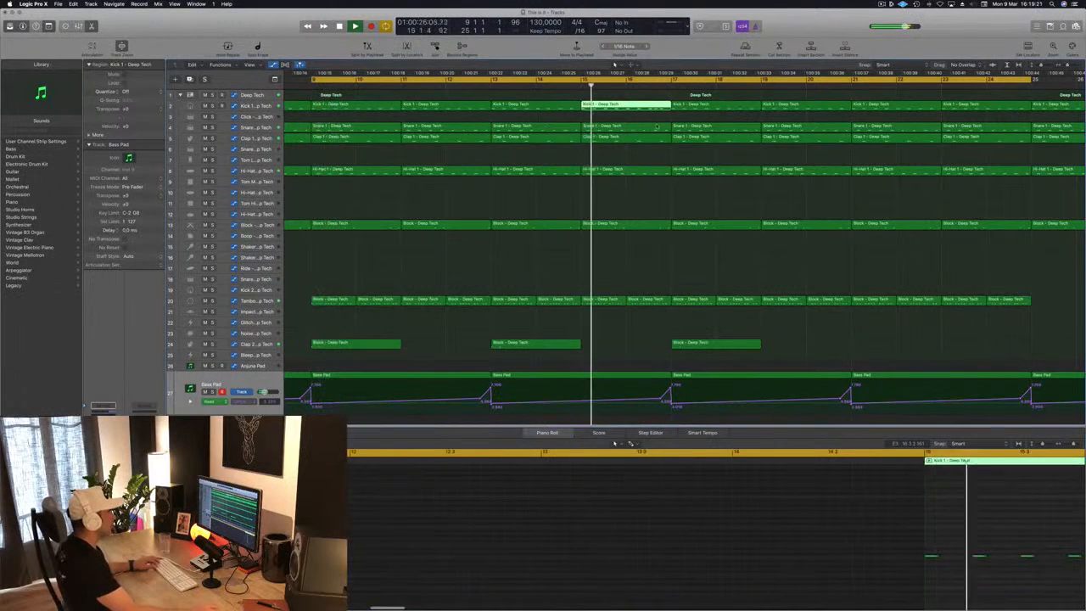
Cut out about the last two beats of bar 16 on the Snare 1, Clap 1, Hi-Hat 1 and Block tracks
left_click_drag(657, 128, 670, 211)
left_click(668, 196)
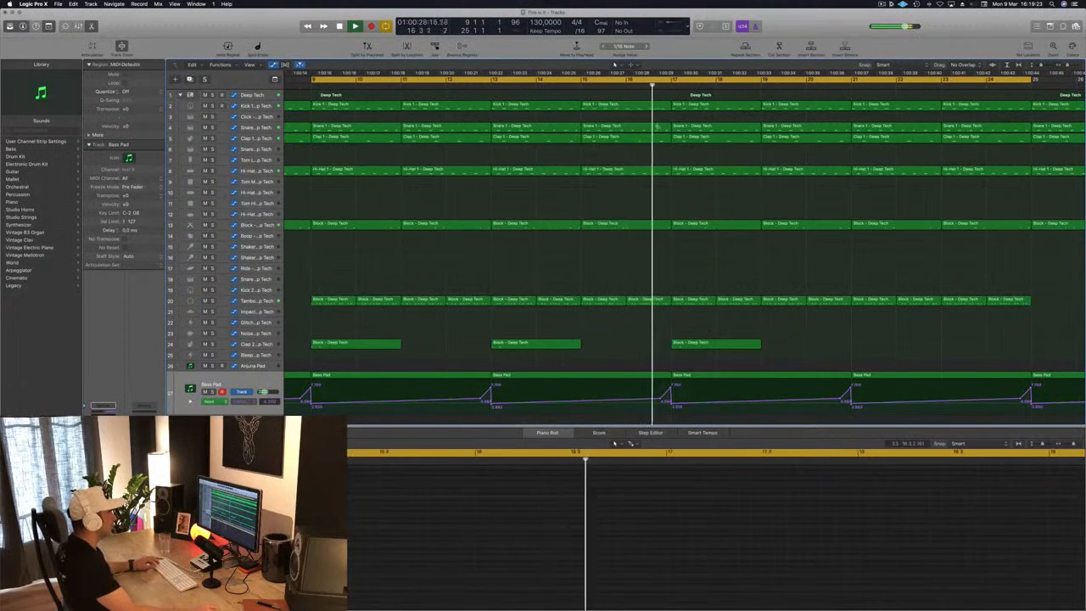
left_click_drag(651, 111, 671, 231)
key("Delete")
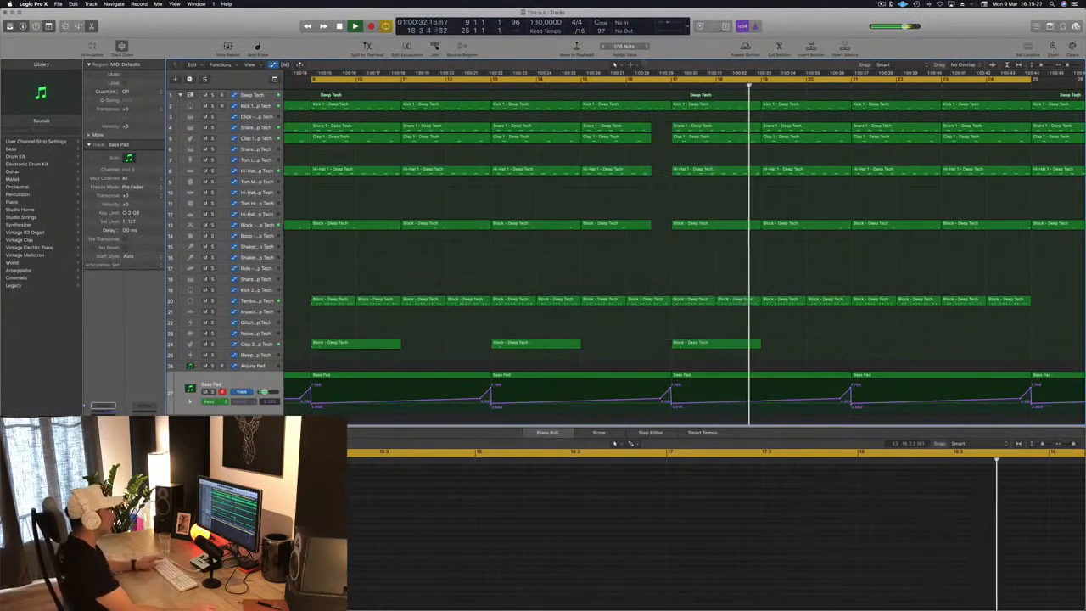
Play the arrangement from around bar 14 and review the drum break leading into bar 17
left_click(553, 84)
scroll(556, 96, "down", 1)
scroll(557, 98, "left", 1)
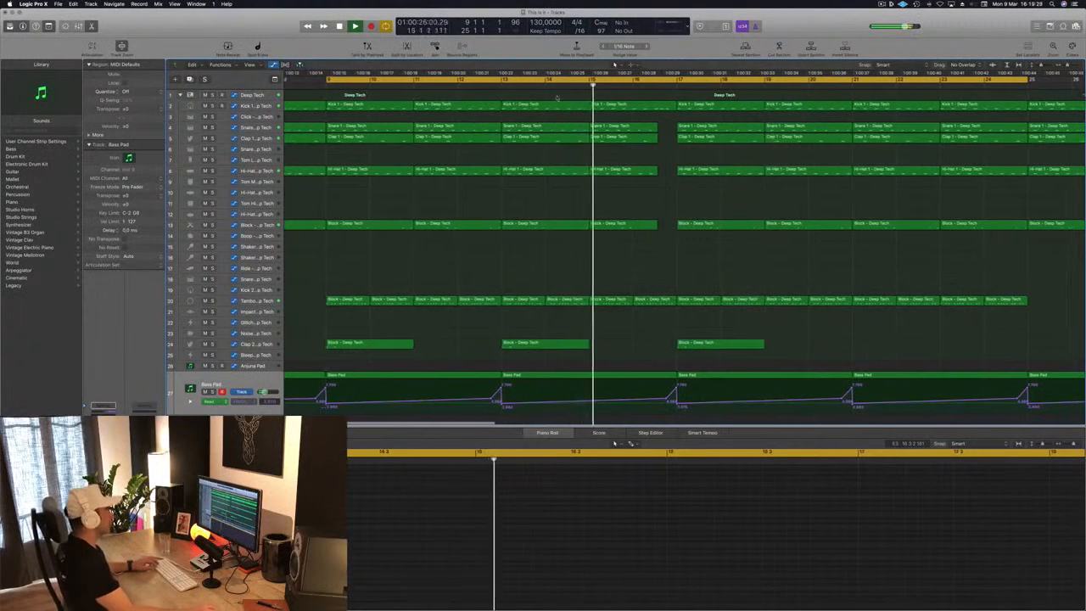
scroll(645, 159, "down", 3)
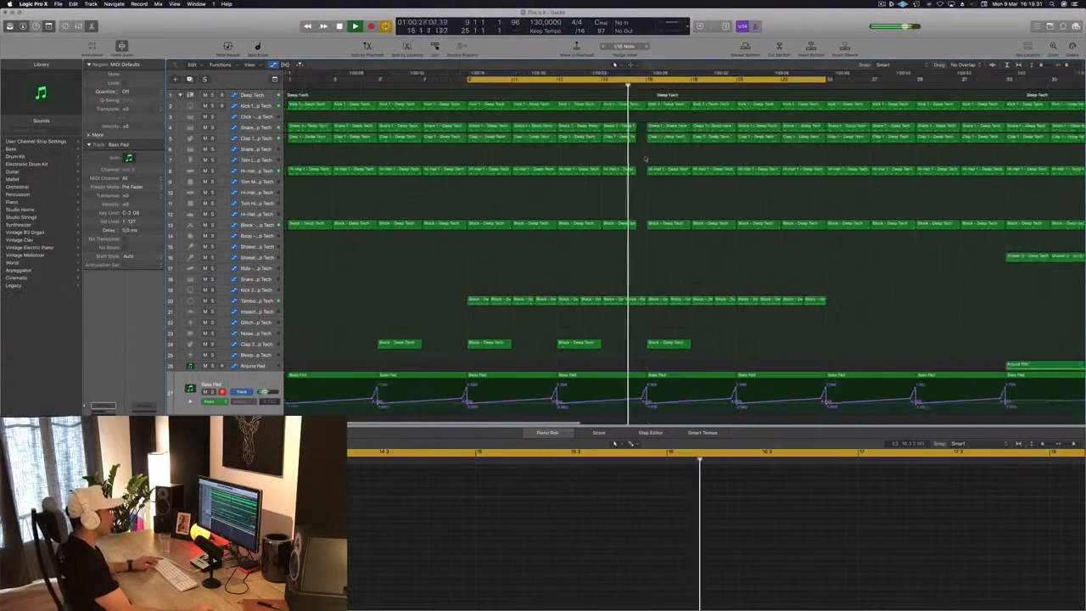
scroll(628, 166, "right", 2)
scroll(598, 172, "right", 4)
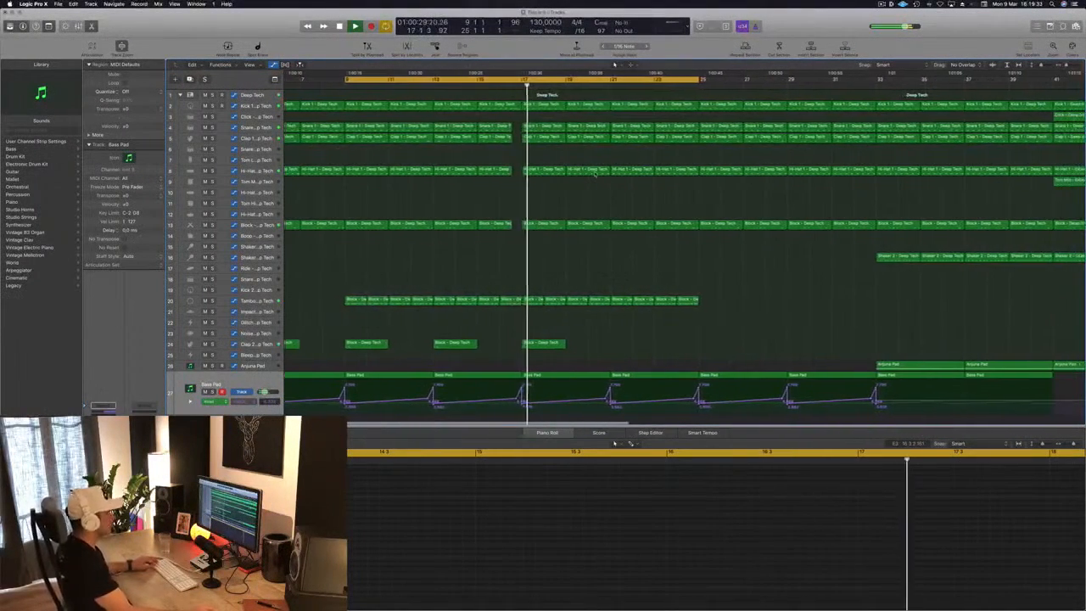
scroll(595, 174, "down", 3)
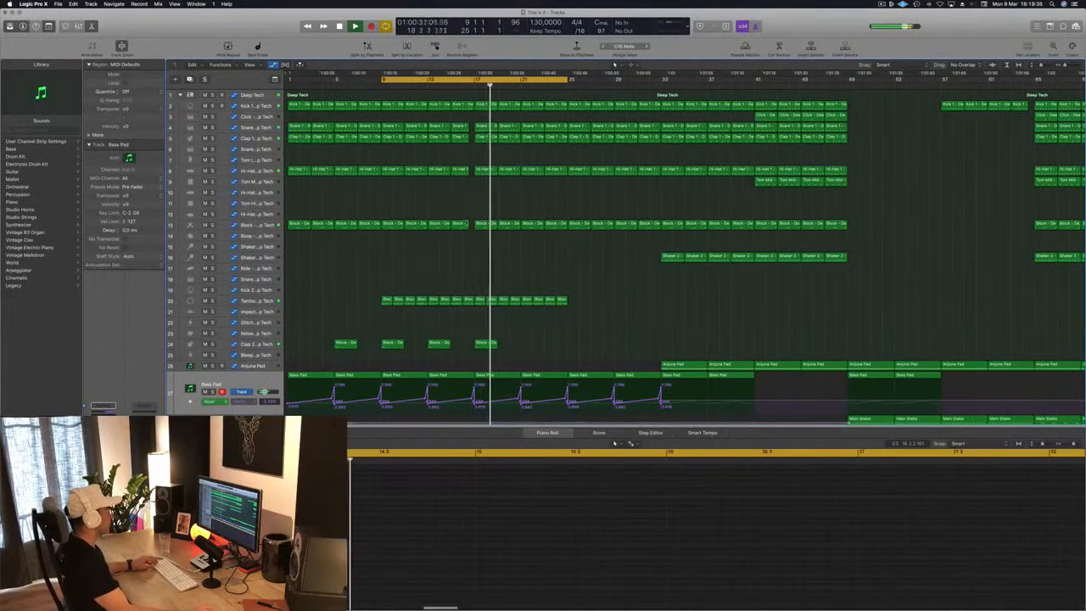
Restart playback of the cycle and lower the Tambourine track volume to about -21.5 dB
key("space")
key("space")
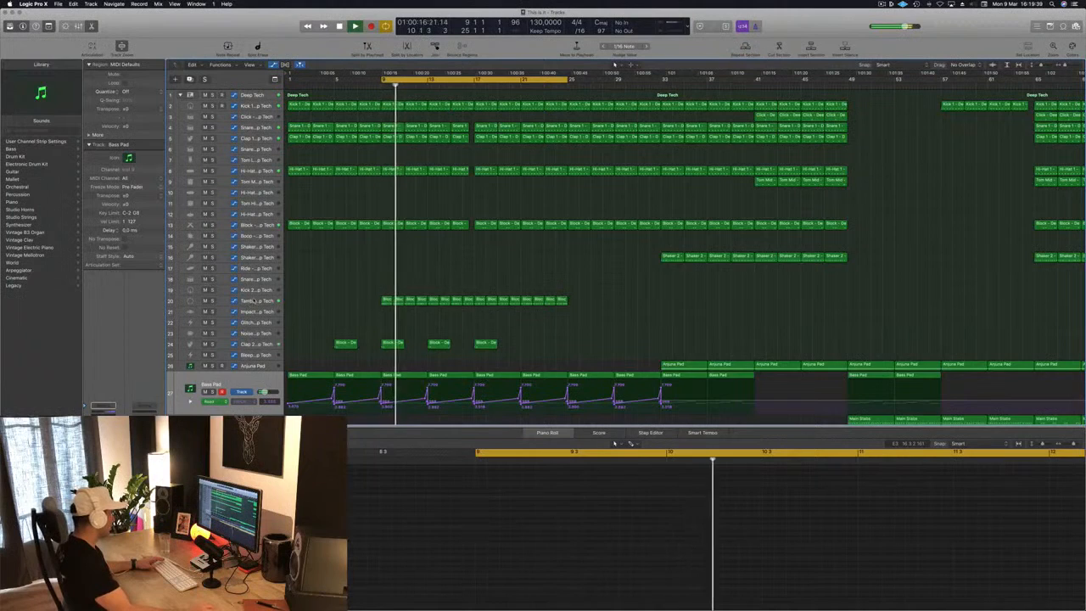
left_click(254, 300)
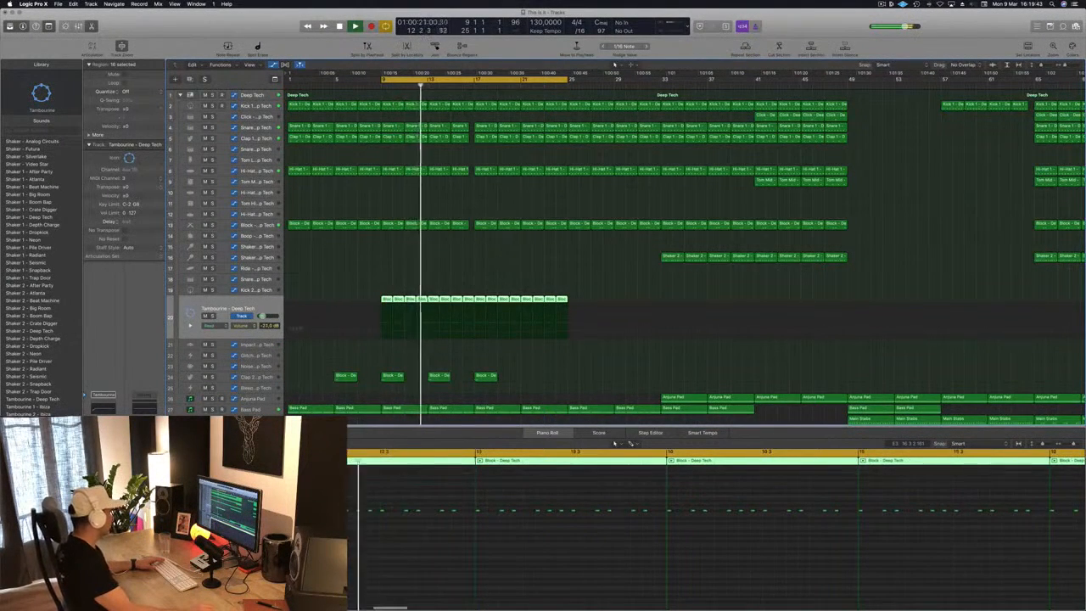
left_click(531, 274)
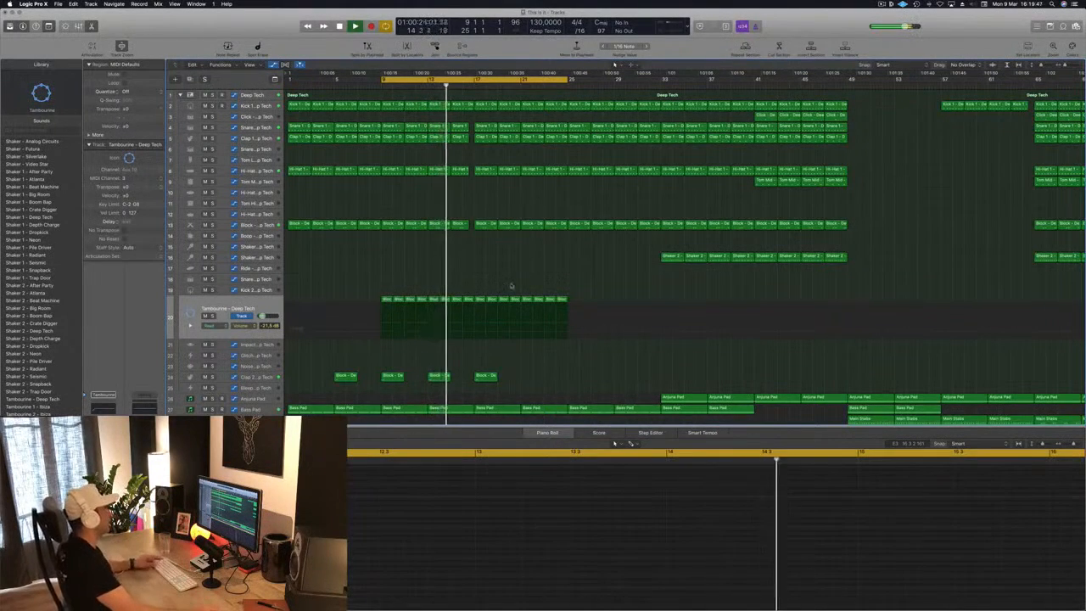
Copy the first Anjuna Pad region from bar 33 to bar 17
scroll(511, 284, "up", 3)
scroll(514, 281, "down", 4)
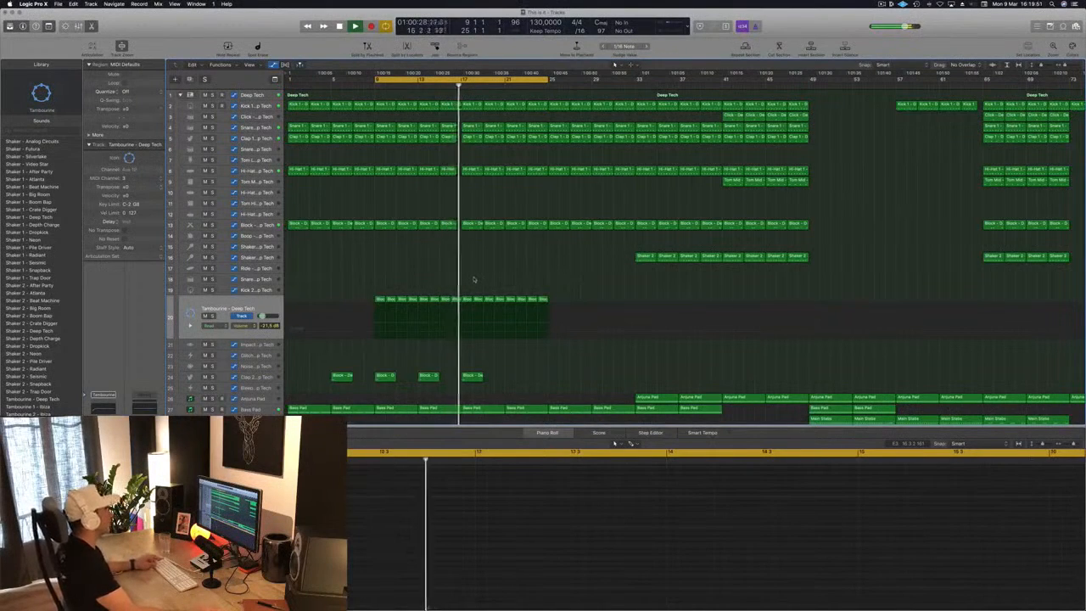
scroll(485, 266, "down", 2)
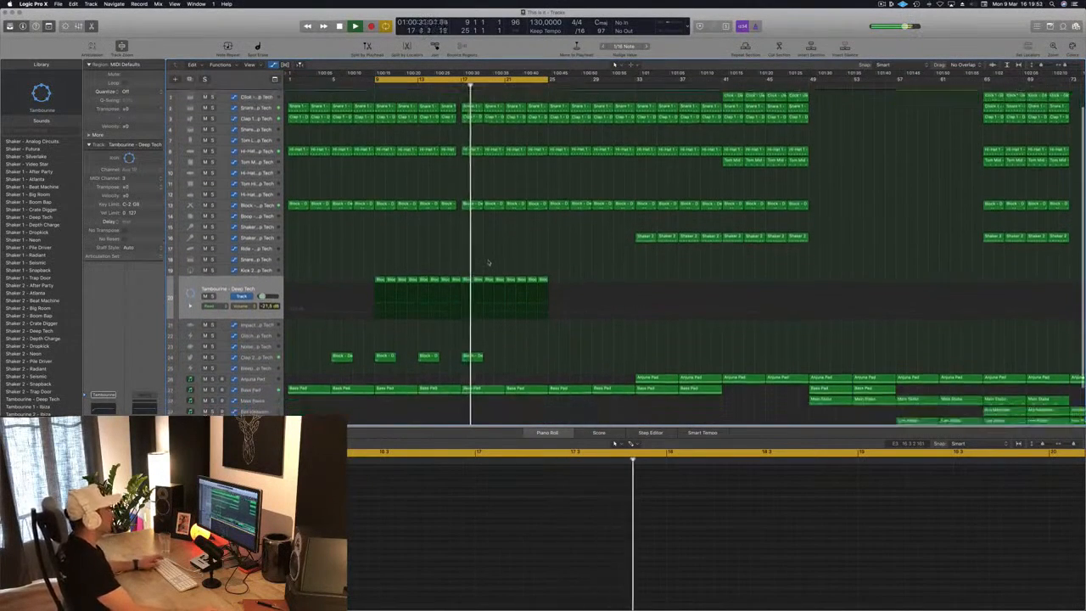
scroll(488, 263, "down", 4)
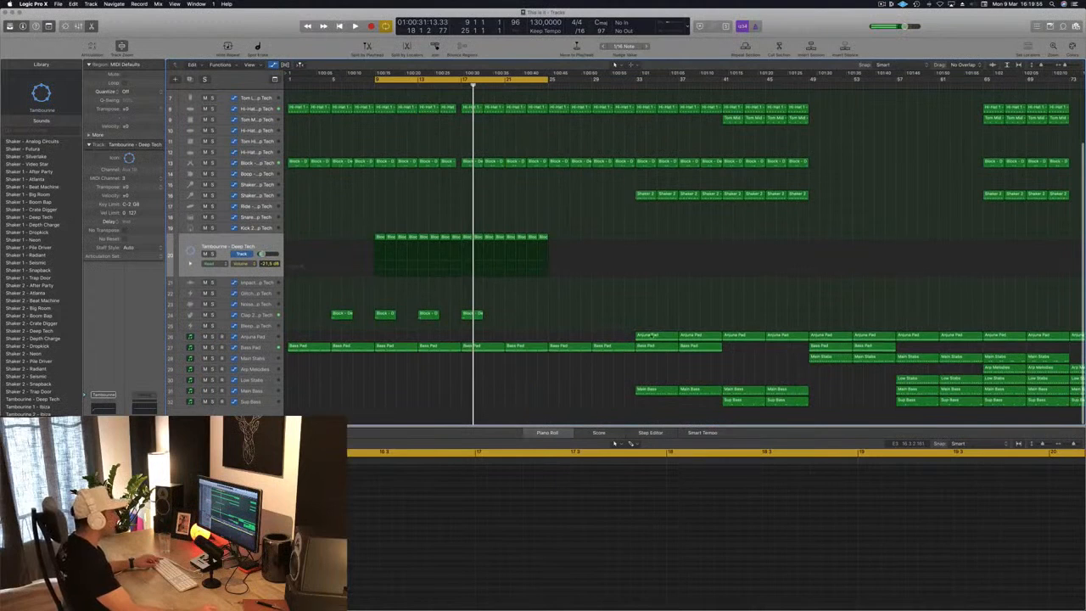
left_click_drag(652, 335, 477, 339)
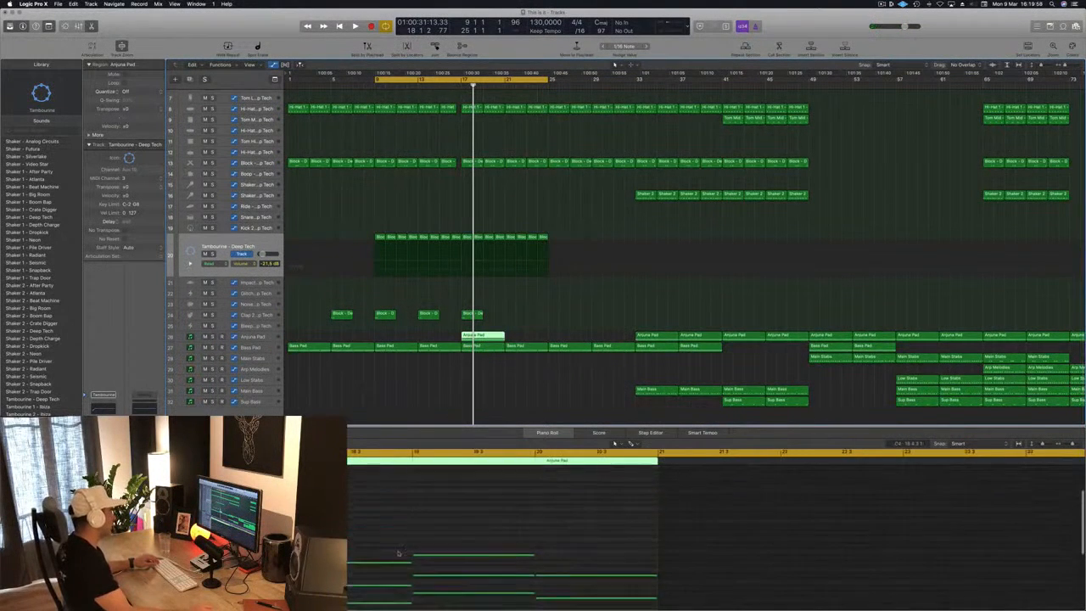
Delete every note after the first chord in the copied Anjuna Pad region
scroll(398, 554, "down", 2)
left_click_drag(343, 510, 604, 589)
key("Delete")
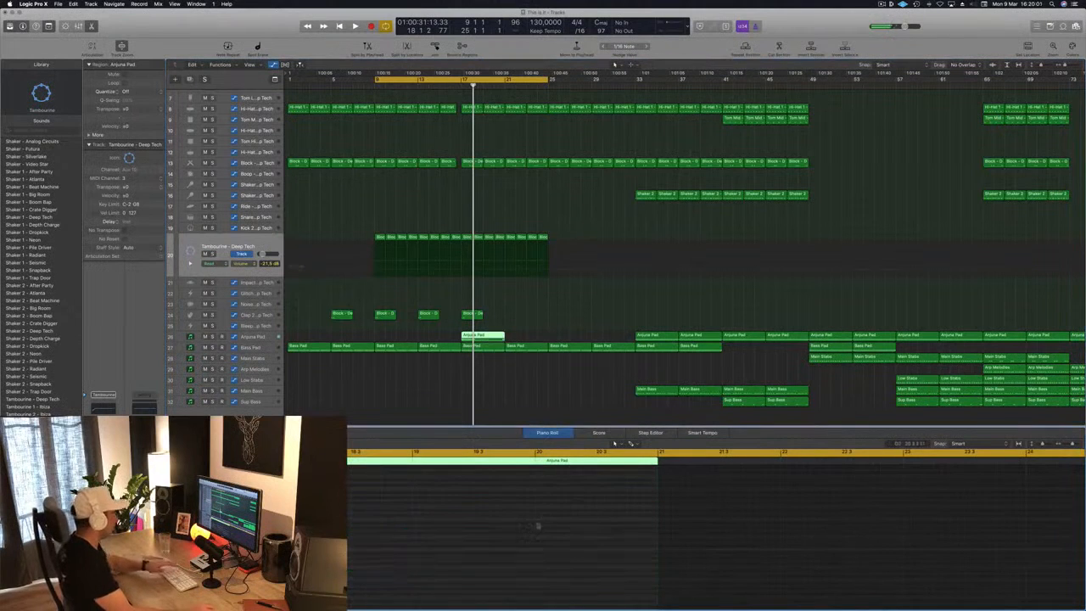
Repeat the remaining Anjuna Pad chord from bar 17 so it fills the region up to bar 21
scroll(500, 537, "left", 3)
scroll(518, 530, "left", 3)
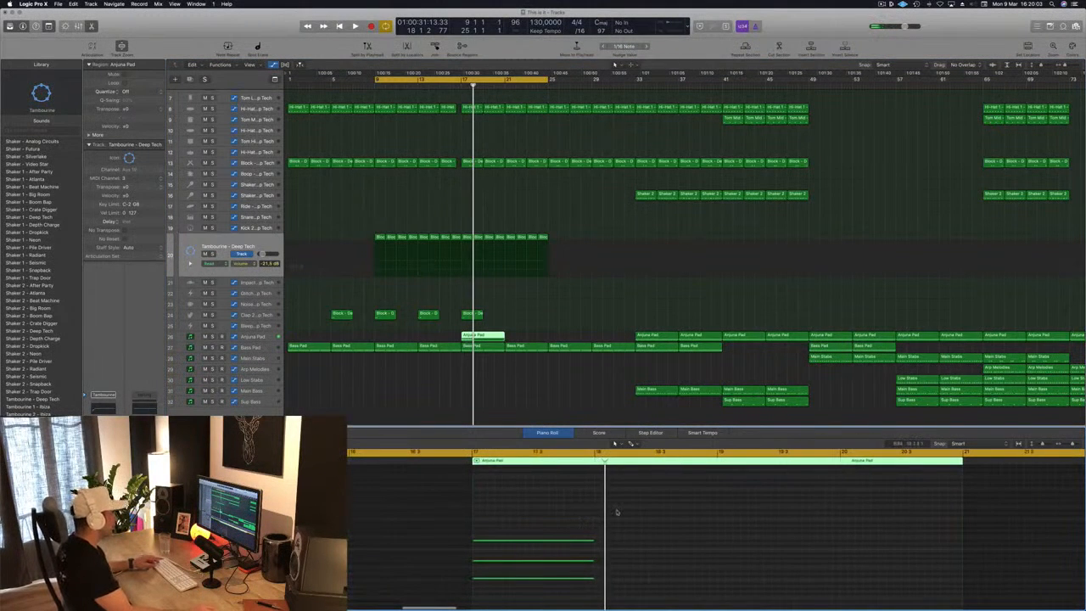
left_click_drag(555, 542, 662, 545)
left_click_drag(513, 524, 771, 515)
Play the cycle and reshape the bar 17 Anjuna Pad's filter cutoff automation so the ramp peaks at bar 19 and drops there
key("space")
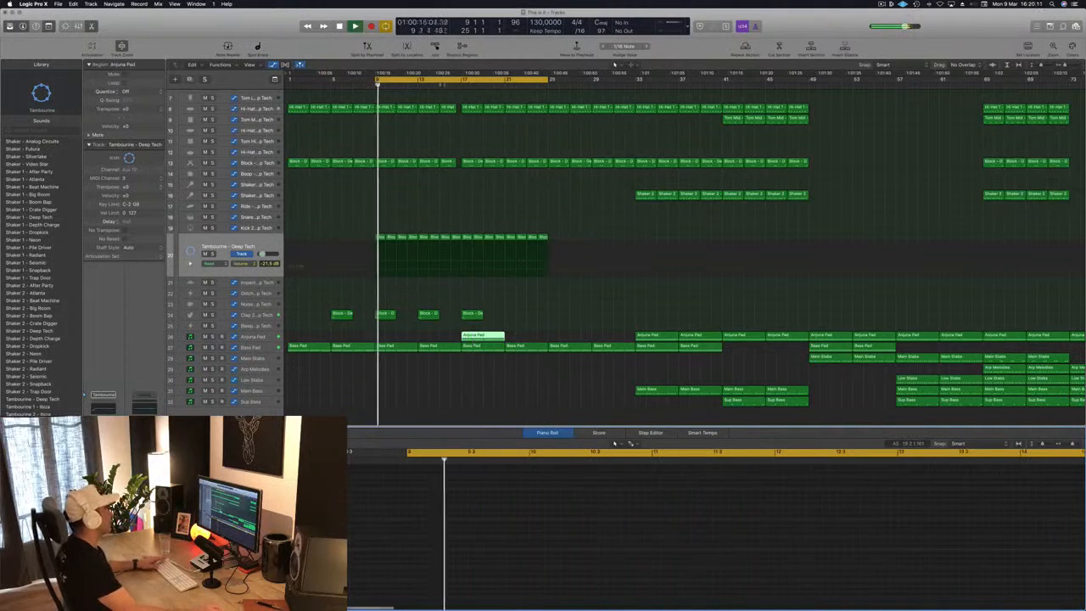
left_click(478, 335)
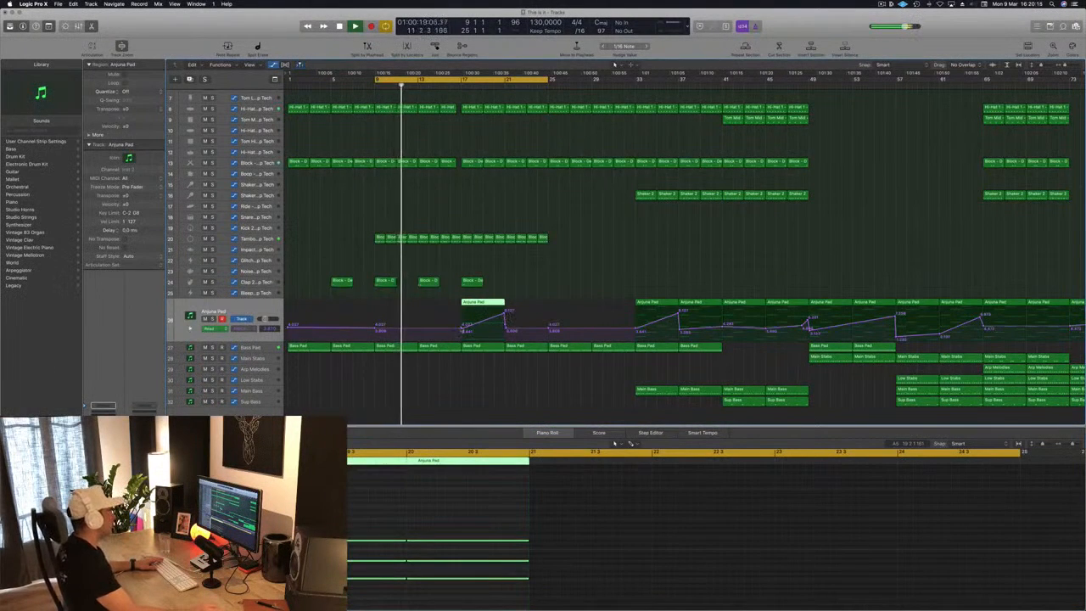
left_click_drag(463, 330, 485, 335)
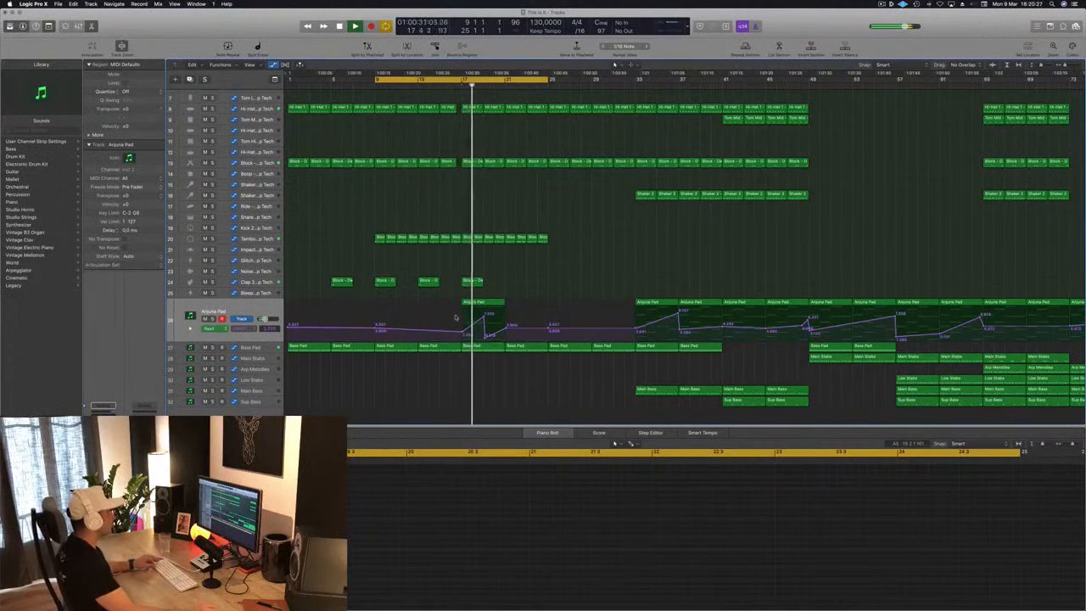
key("super+Right")
key("super+Right")
left_click_drag(495, 314, 495, 326)
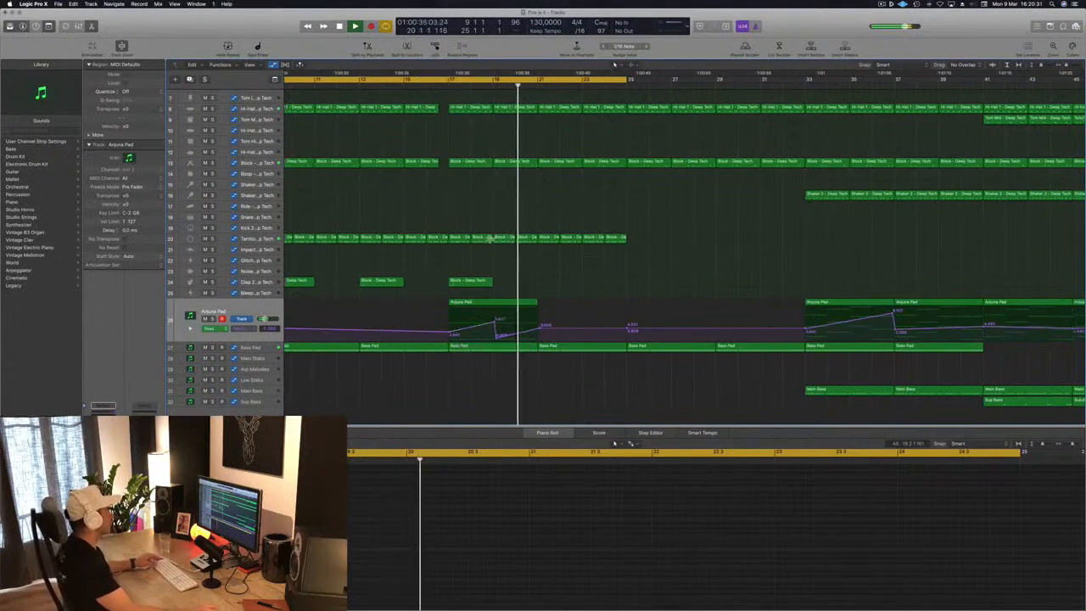
Shorten the cycle range to bars 17 to 25 and restart playback from bar 17
key("super+Left")
key("Return")
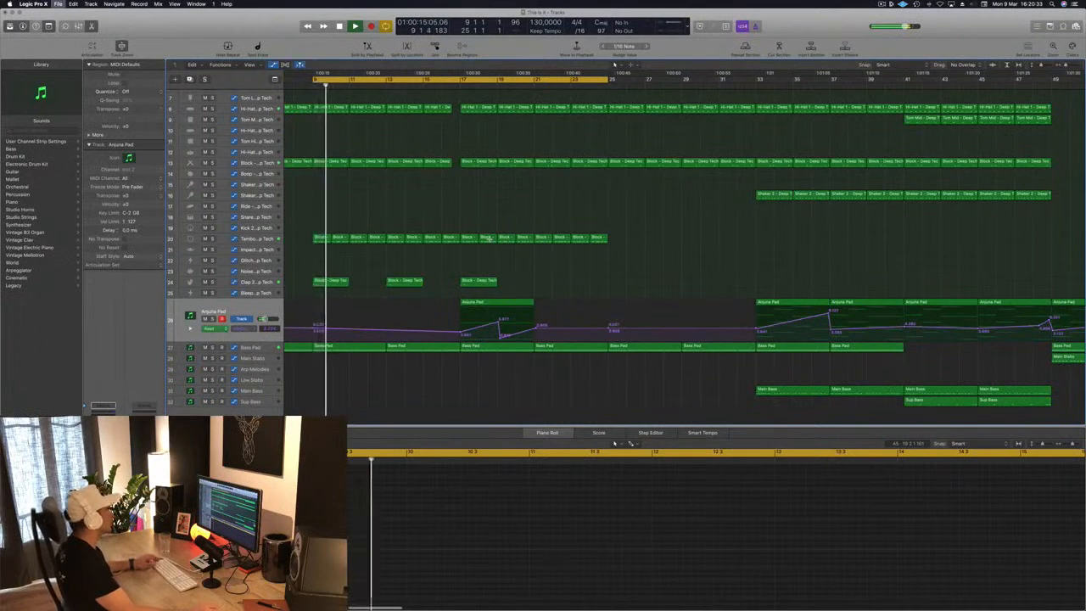
key("super+Left")
left_click(421, 301)
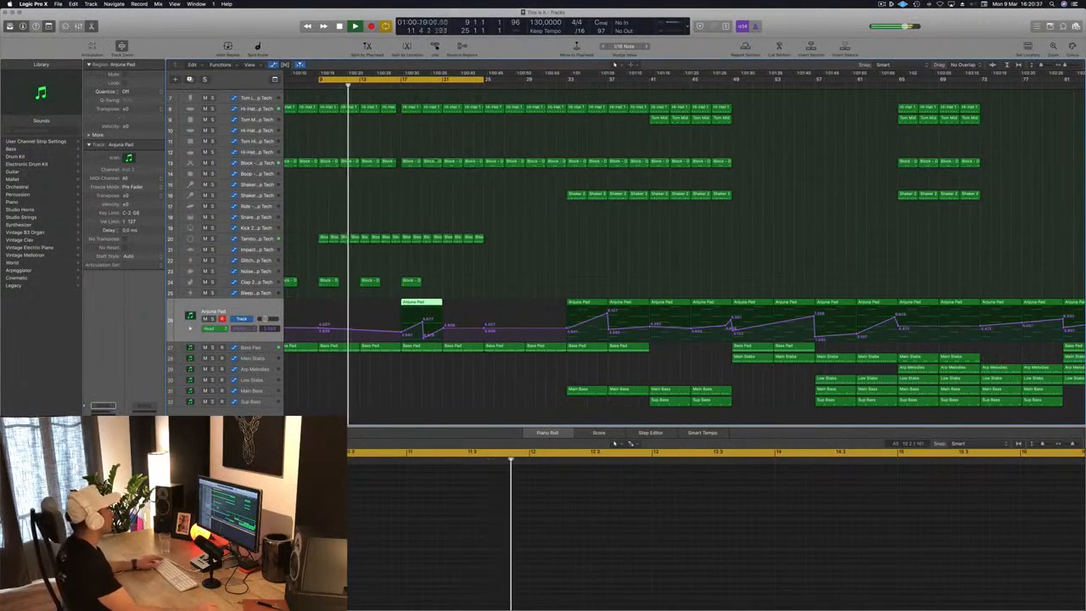
left_click_drag(320, 79, 403, 79)
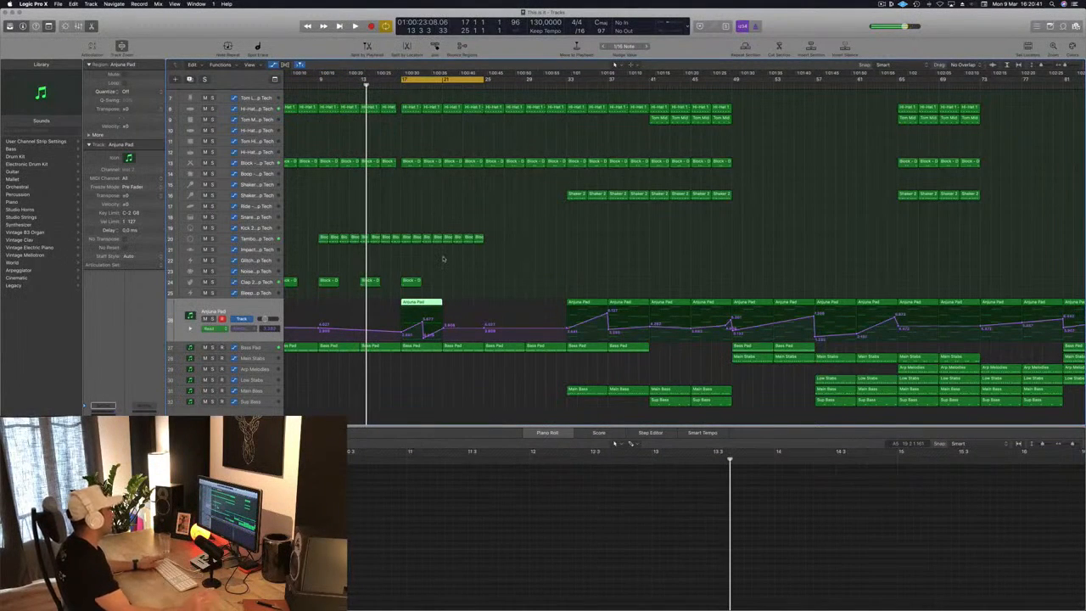
key("space")
Fine-tune the low cutoff automation point at bar 19 of the Anjuna Pad so the drop is steep, and replay the cycle
key("super+Right")
key("super+Right")
key("super+Right")
key("super+Right")
key("super+Right")
key("super+Right")
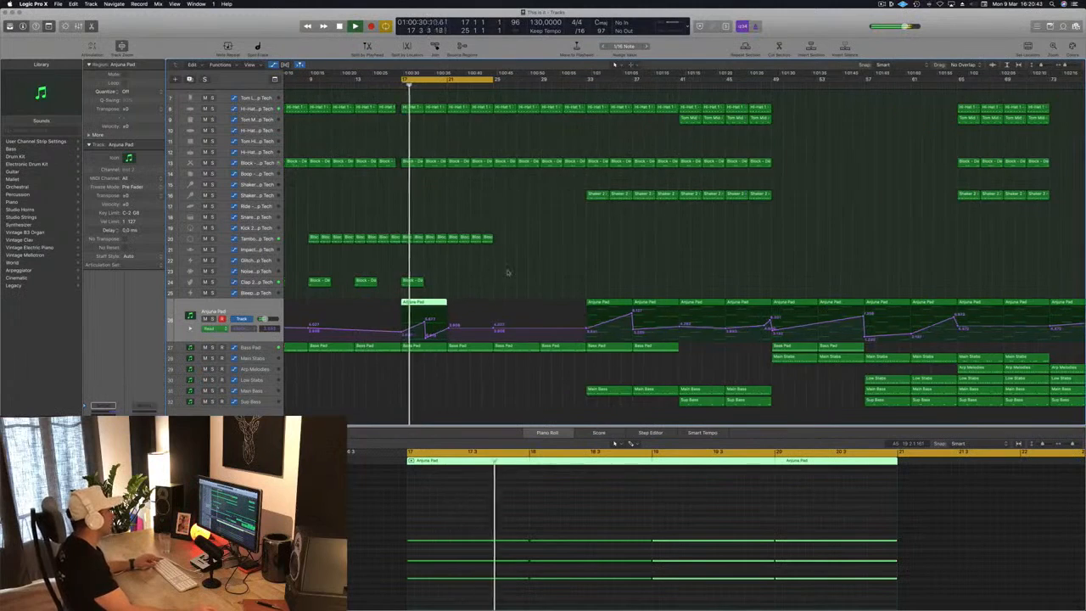
scroll(543, 271, "up", 3)
scroll(534, 270, "down", 3)
scroll(524, 272, "left", 5)
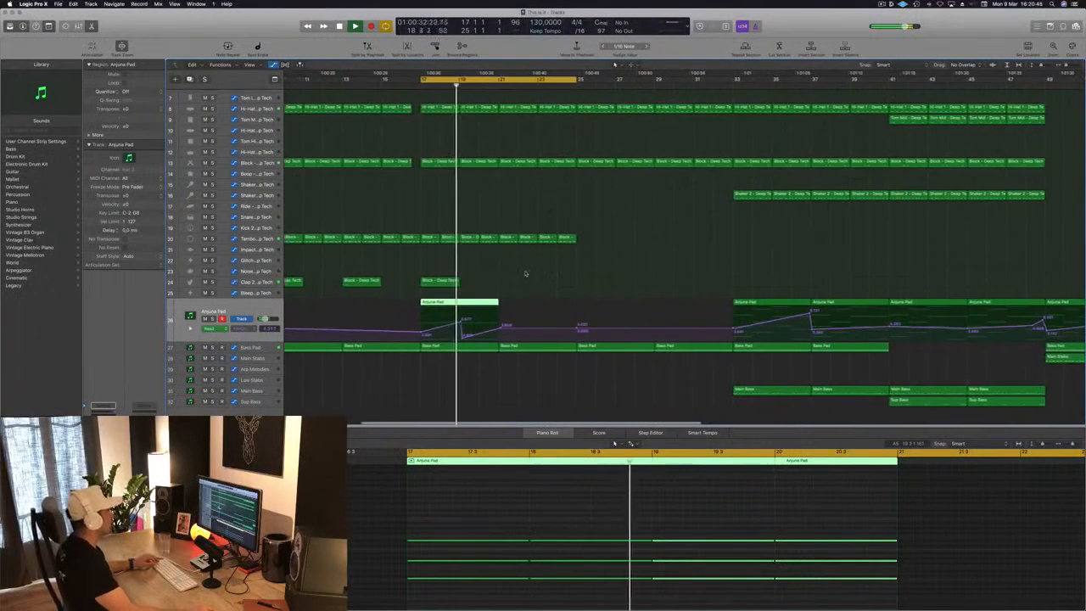
scroll(531, 248, "left", 2)
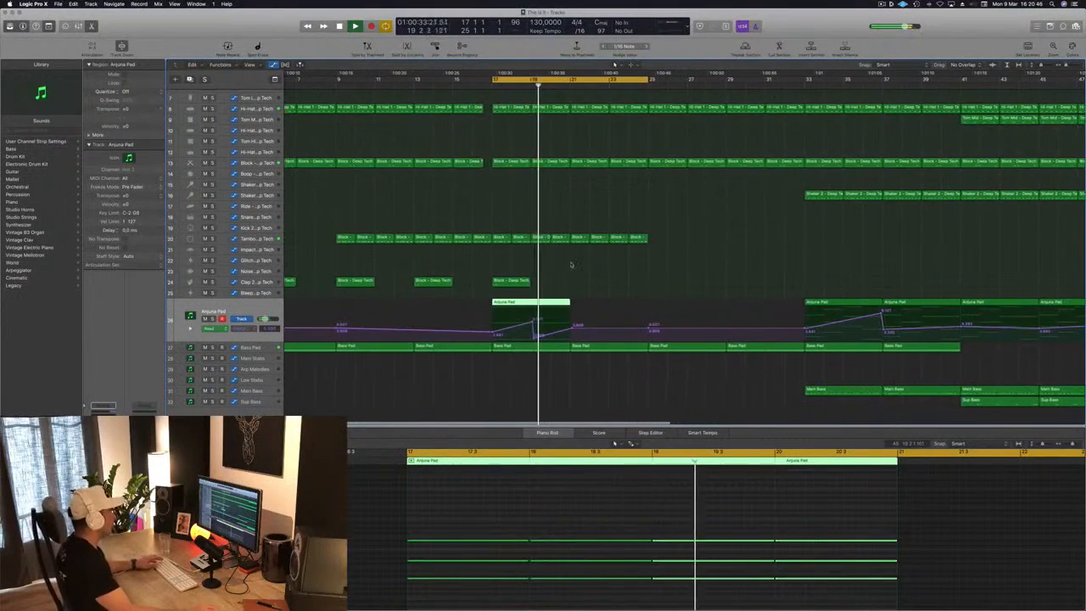
left_click(534, 337)
left_click_drag(533, 338, 533, 337)
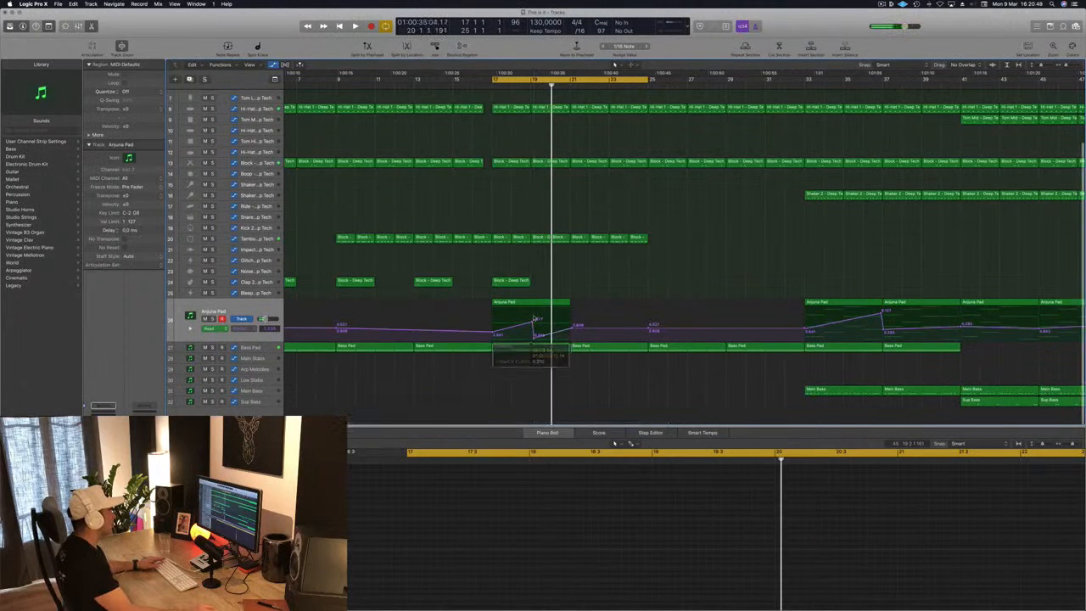
left_click(494, 335)
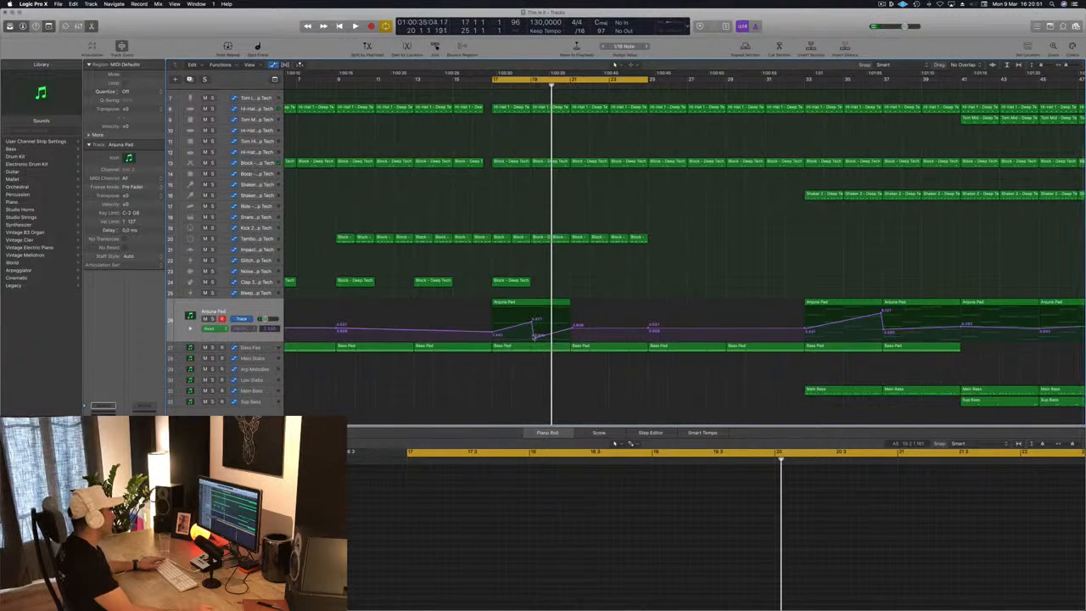
left_click_drag(535, 335, 532, 336)
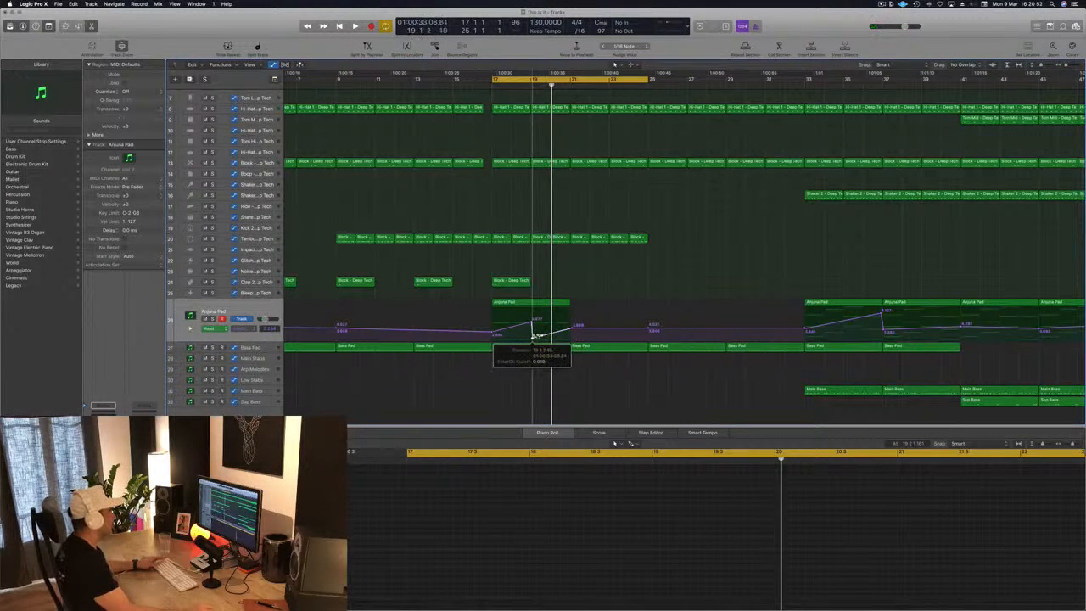
key("space")
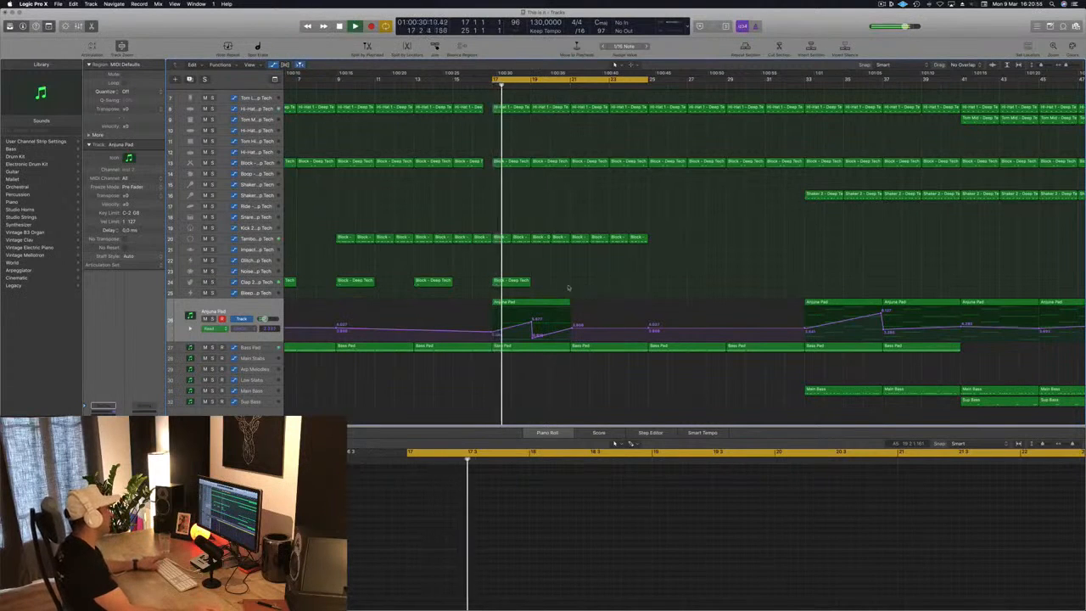
Copy the Tambourine region at bar 19 to the Glitch track and delete every note after the first in the copy
scroll(588, 273, "up", 1)
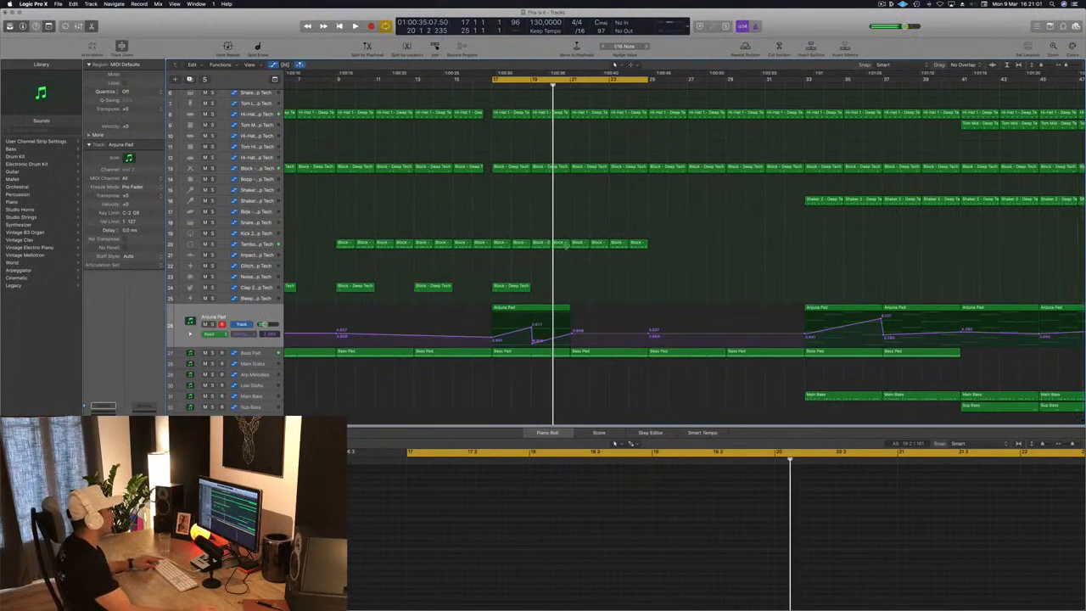
left_click_drag(562, 246, 546, 278)
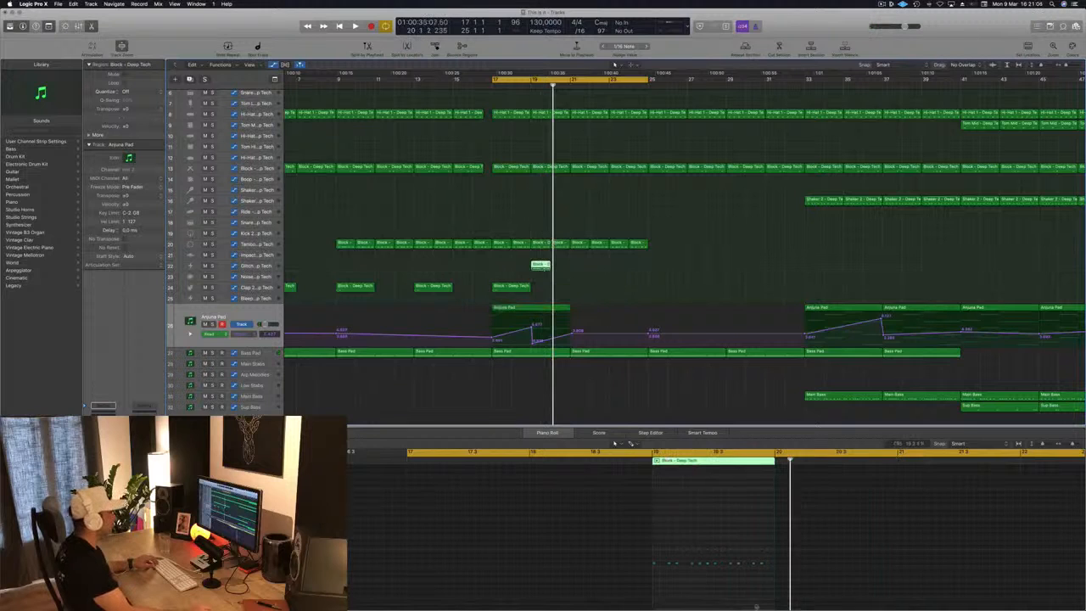
left_click_drag(668, 562, 775, 587)
key("Delete")
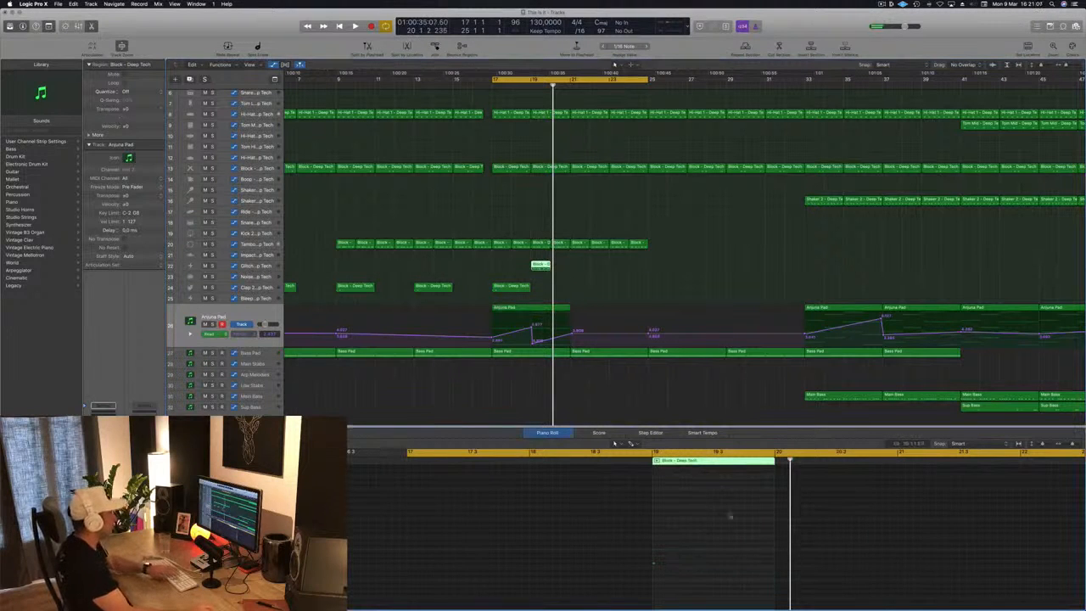
left_click_drag(704, 531, 617, 588)
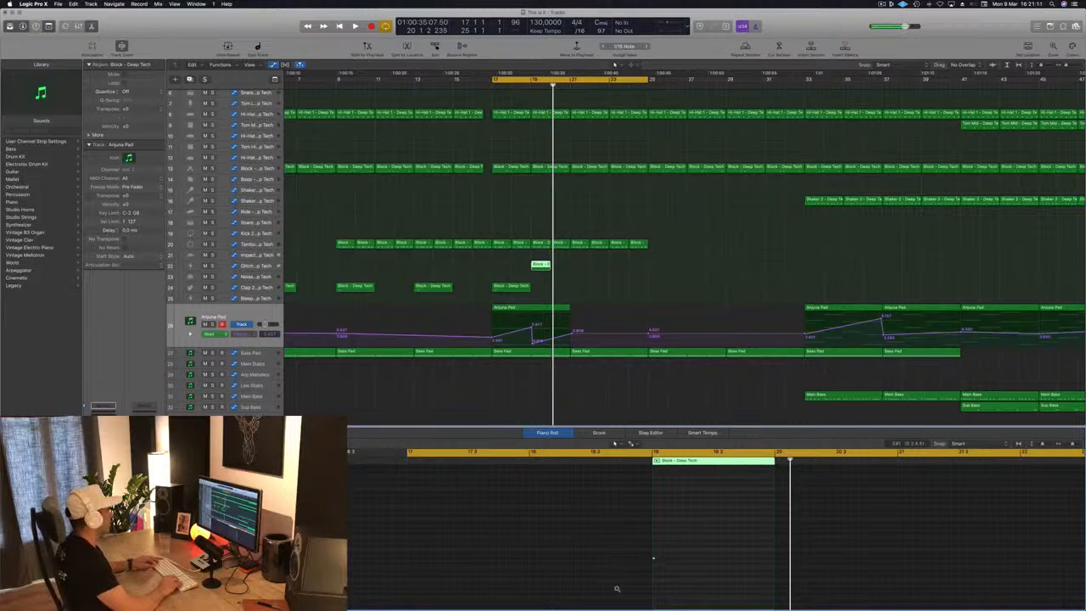
Audition the Glitch region and copy its single note about three sixteenths later within bar 19
key("space")
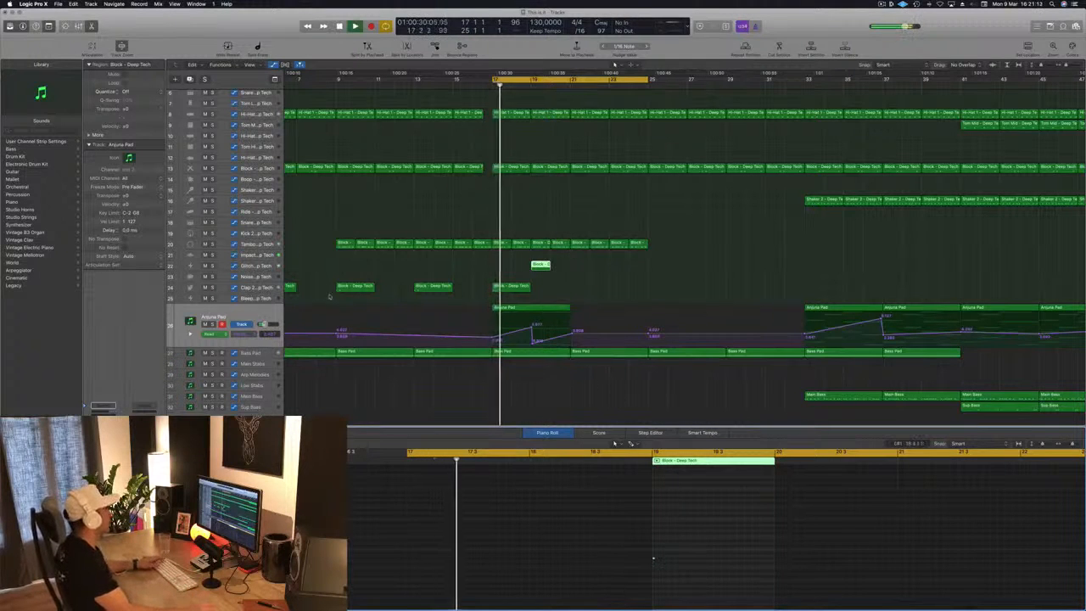
scroll(650, 527, "up", 5)
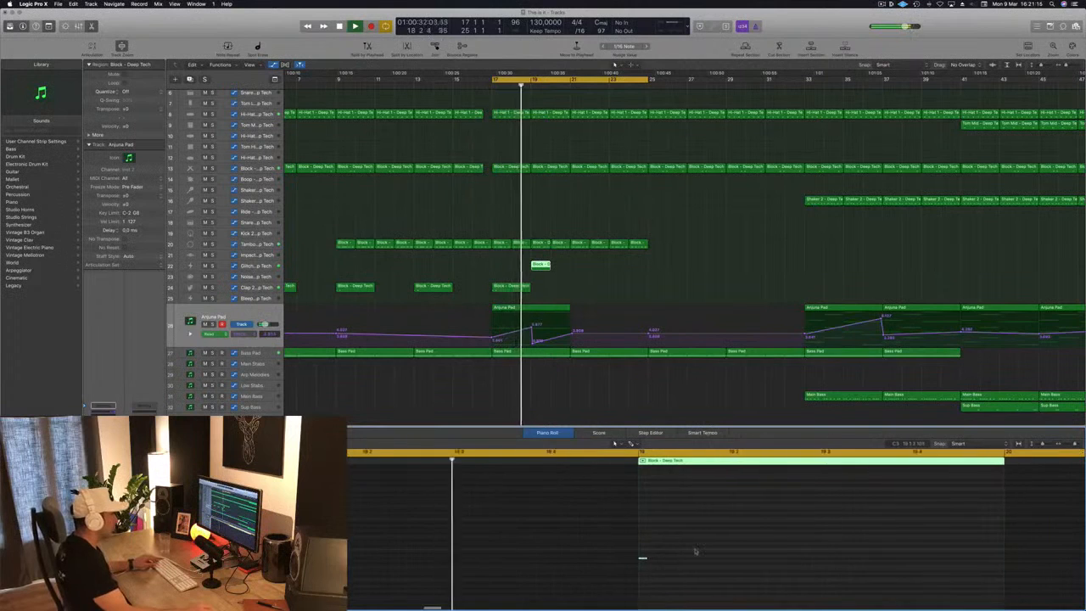
scroll(697, 547, "left", 1)
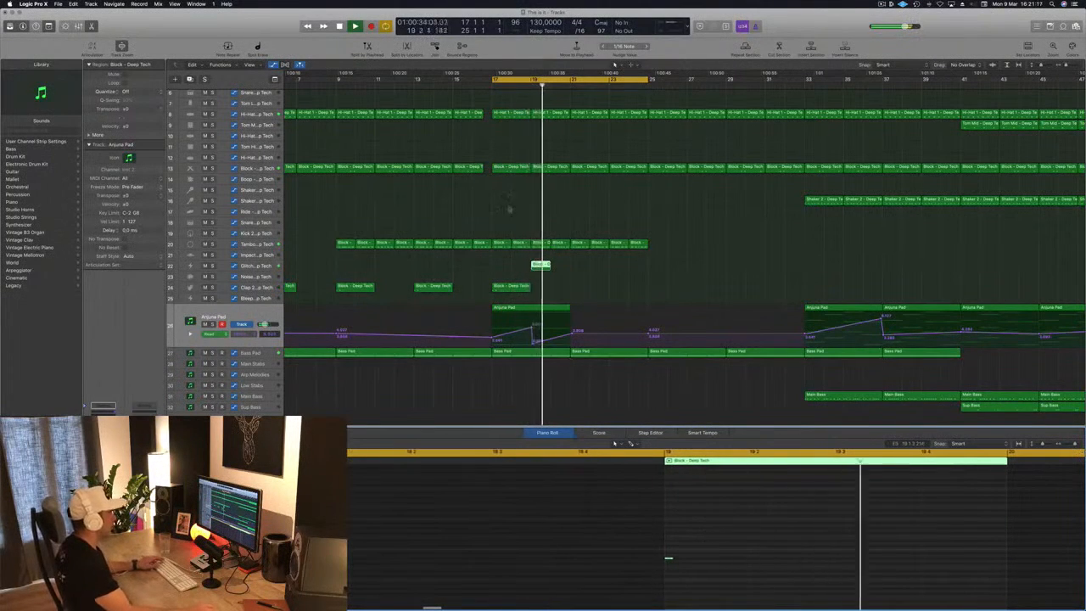
left_click_drag(696, 549, 655, 570)
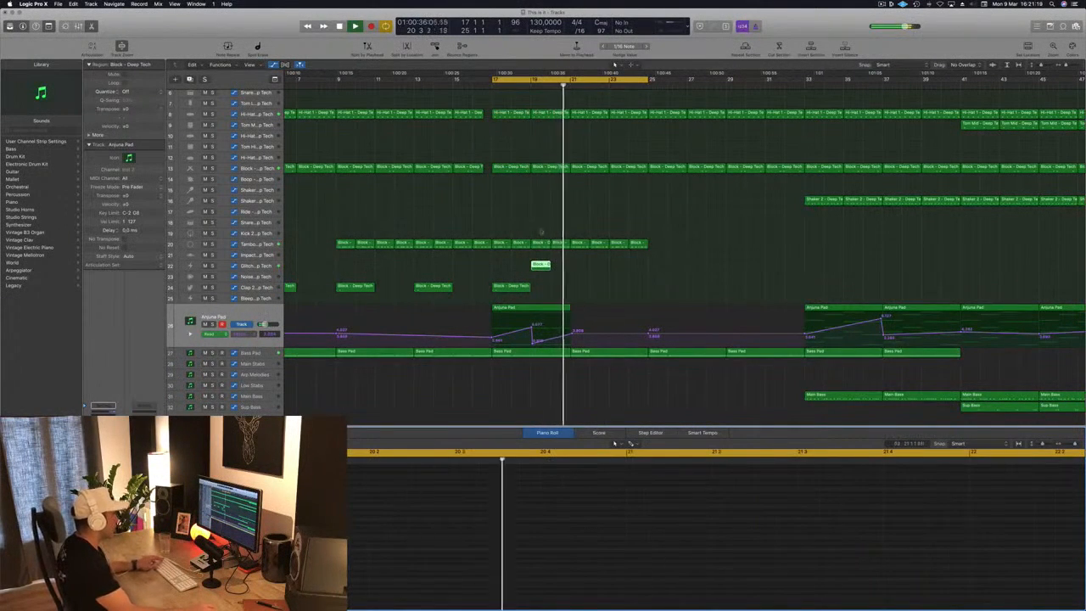
scroll(983, 520, "right", 3)
key("space")
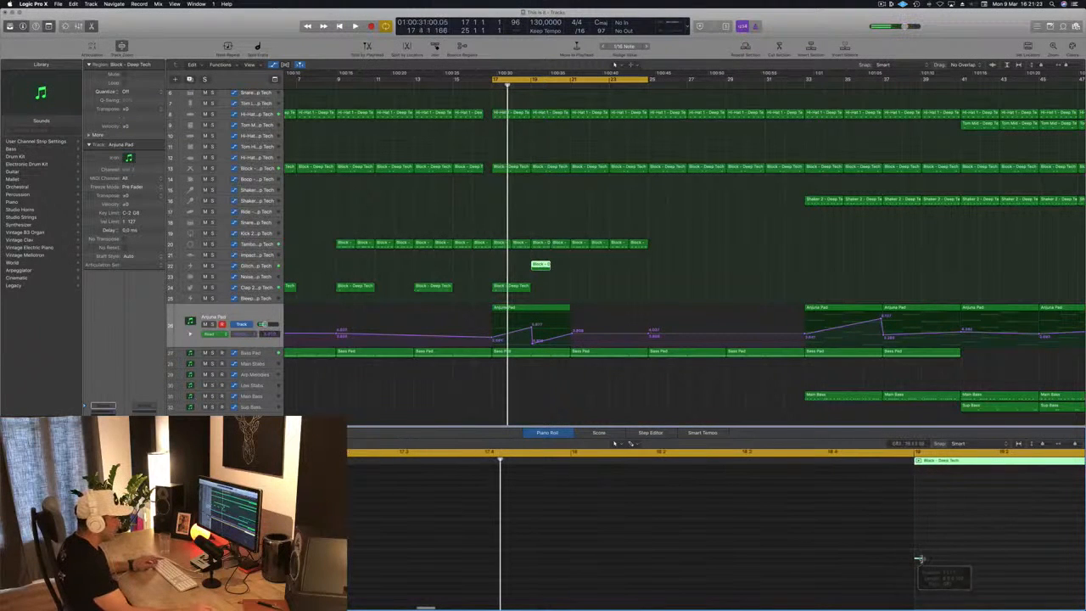
left_click_drag(920, 560, 983, 560)
key("space")
Try the Cowbell High - Silverlake sound on the Glitch track while the cycle plays
left_click(259, 266)
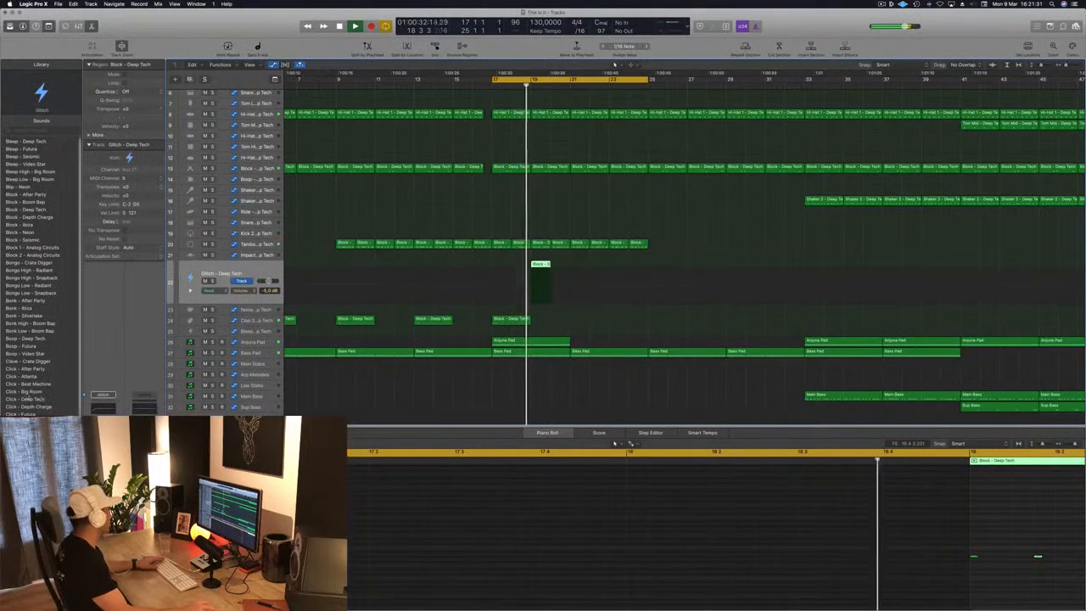
scroll(34, 399, "down", 4)
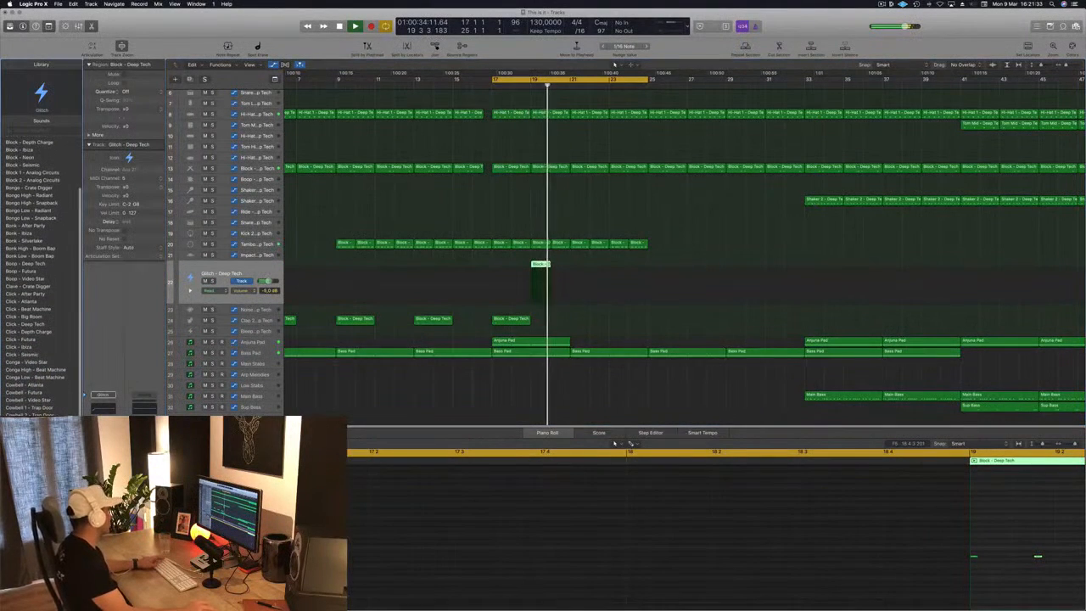
left_click(34, 430)
key("space")
key("space")
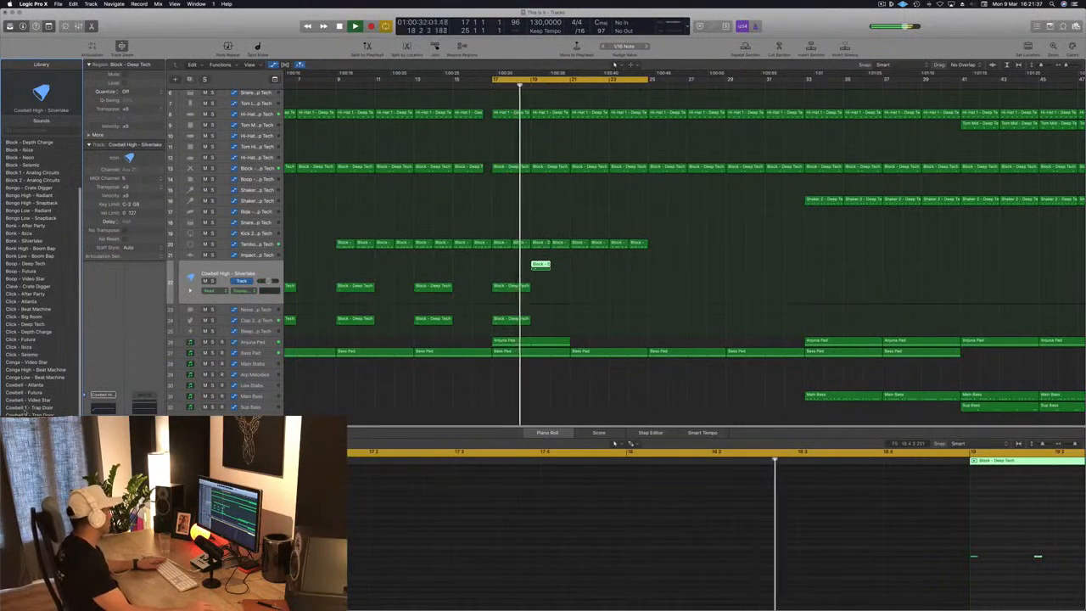
Try the Noise - Big Room sound in place of the cowbell on the same track
scroll(27, 404, "down", 1)
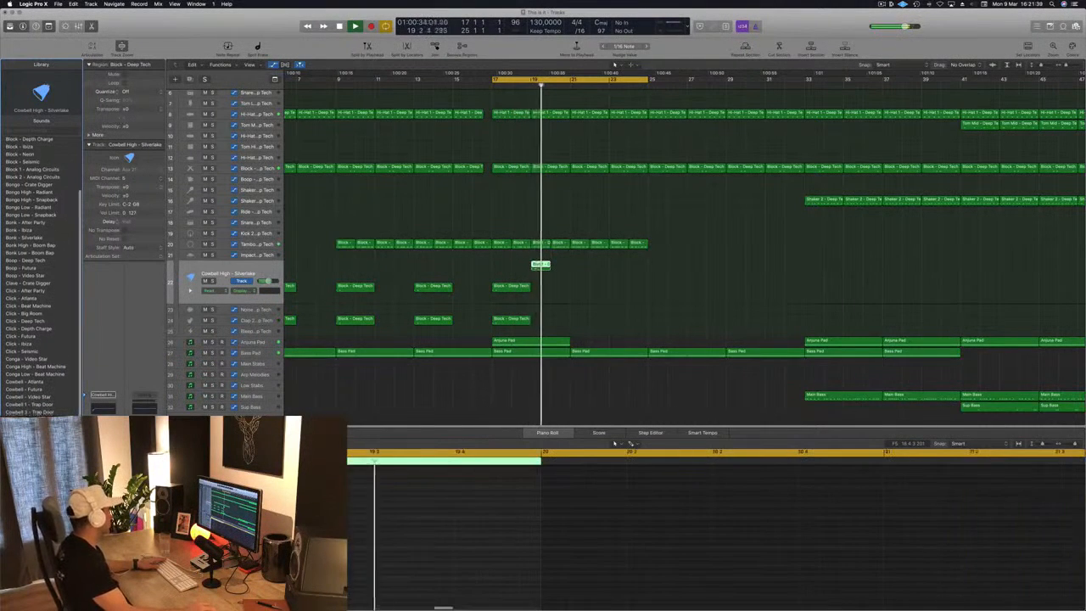
scroll(40, 413, "down", 5)
left_click(35, 417)
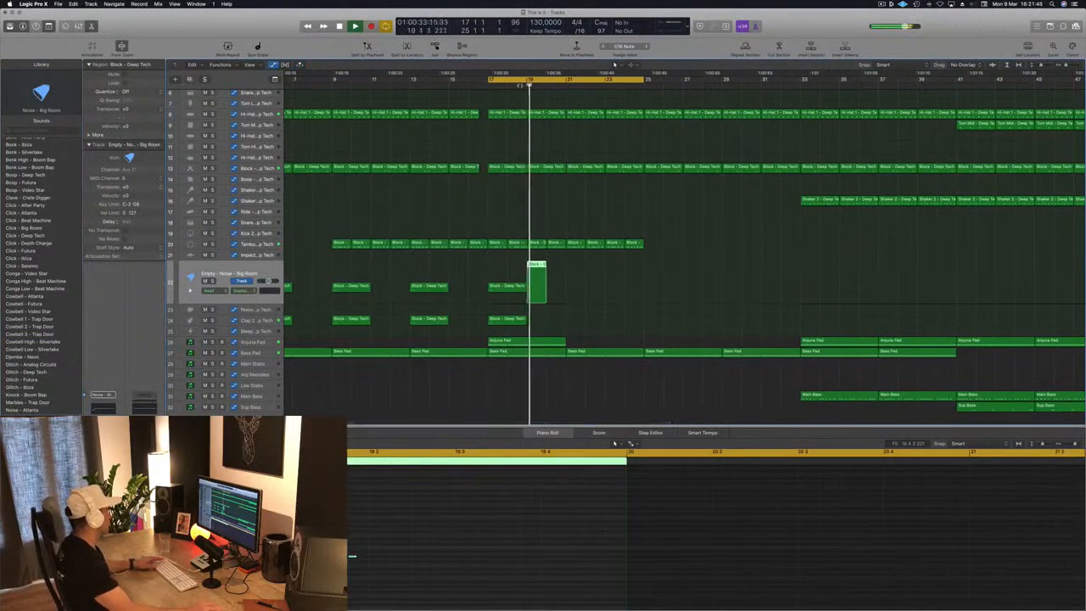
scroll(501, 262, "up", 2)
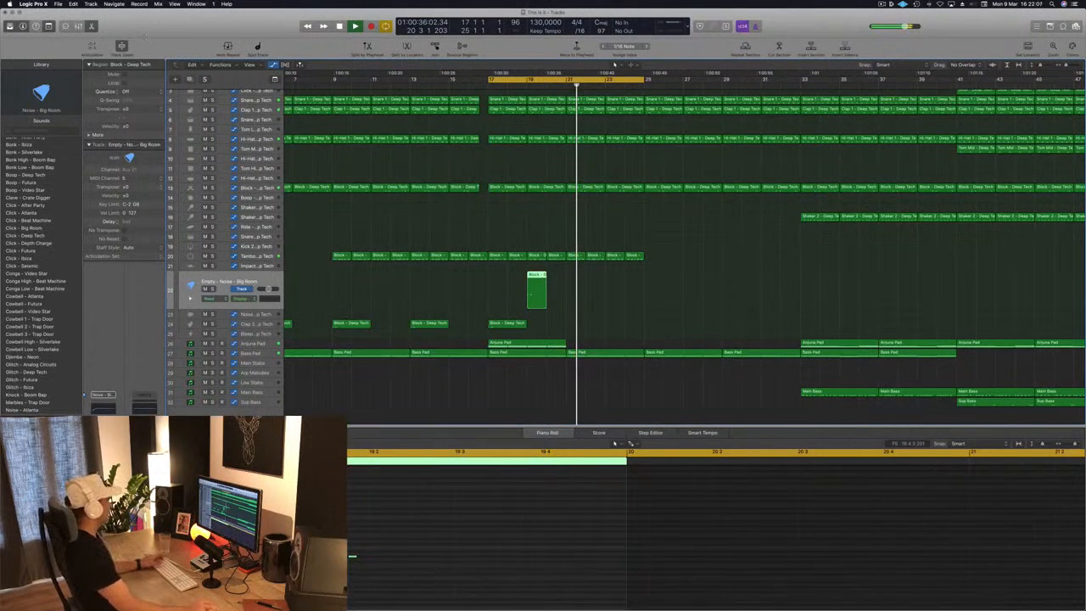
Force quit Logic Pro X, reopen the This is it.logicx project in its auto-saved version and play the cycle
right_click(519, 595)
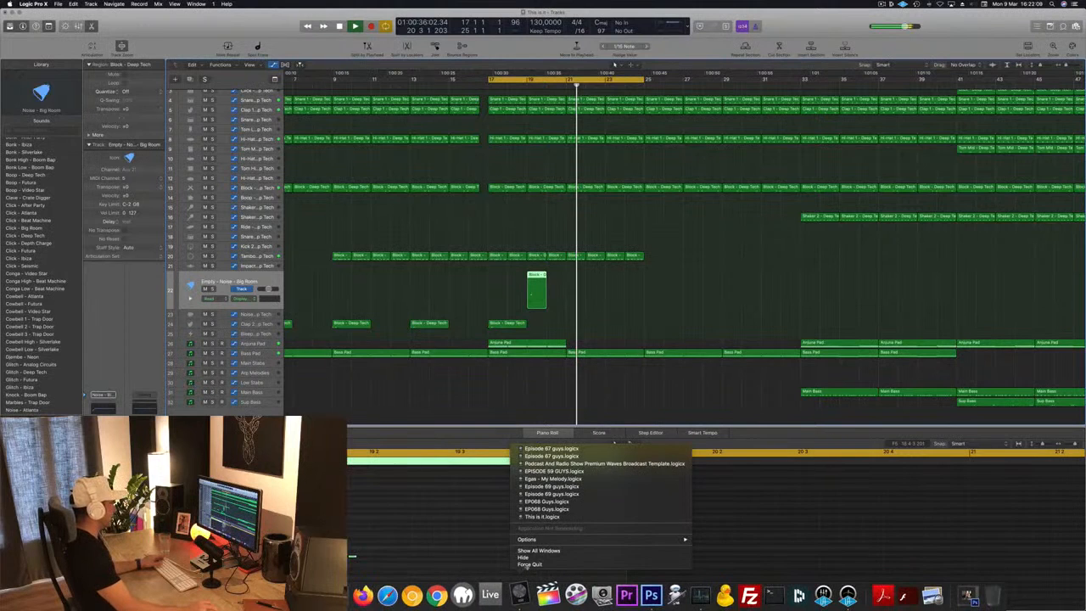
left_click(529, 564)
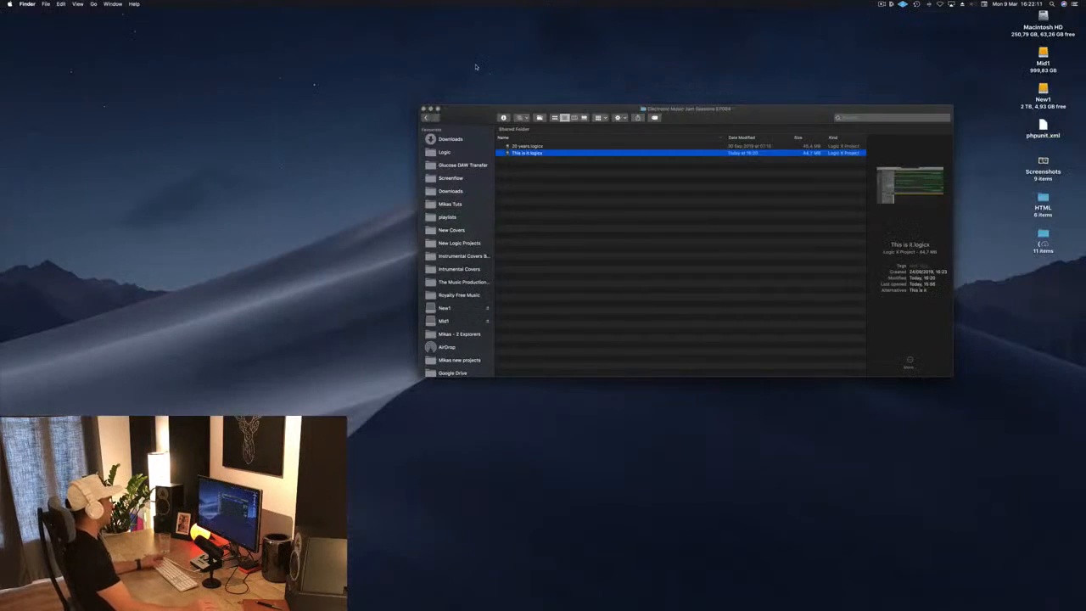
left_click(592, 241)
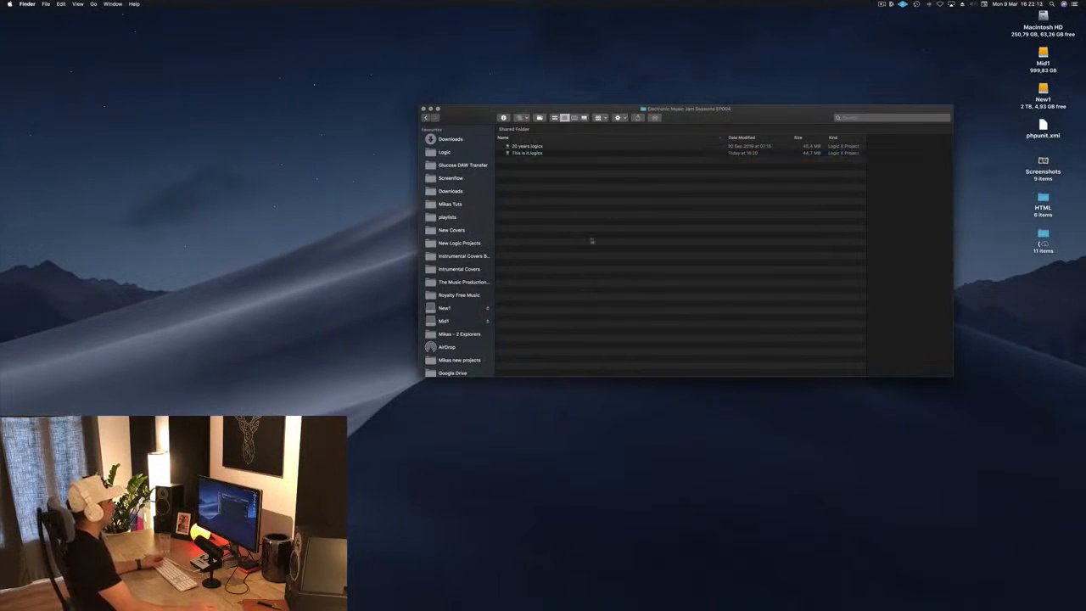
double_click(523, 154)
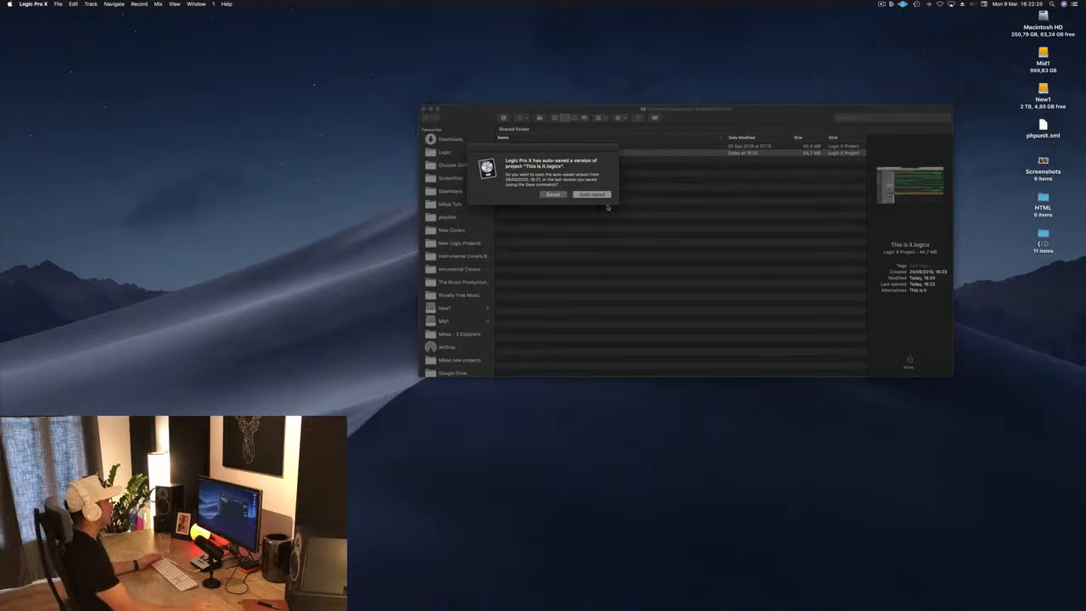
left_click(592, 195)
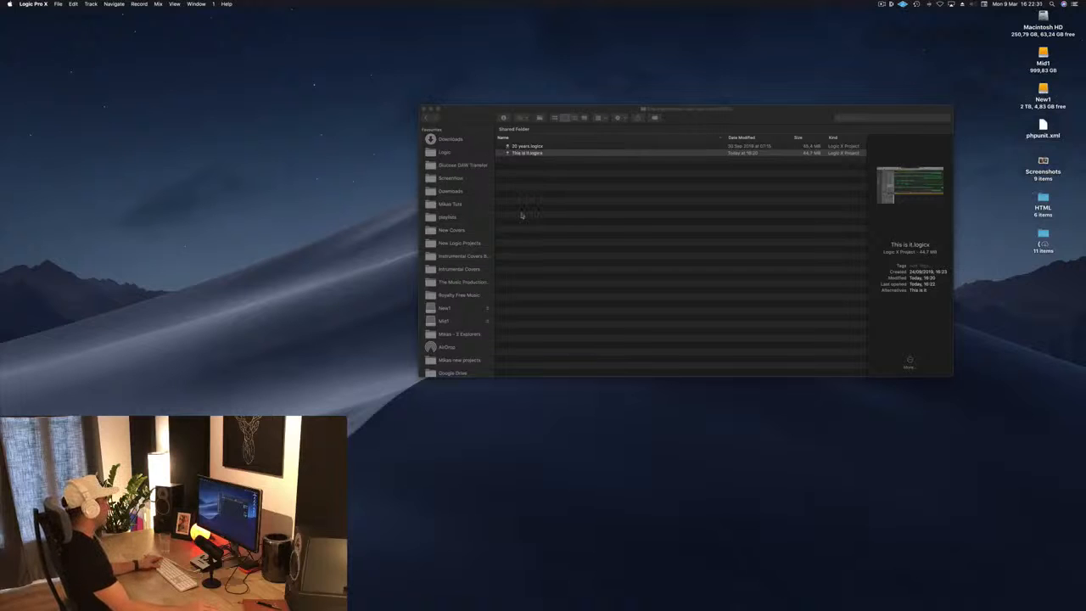
key("space")
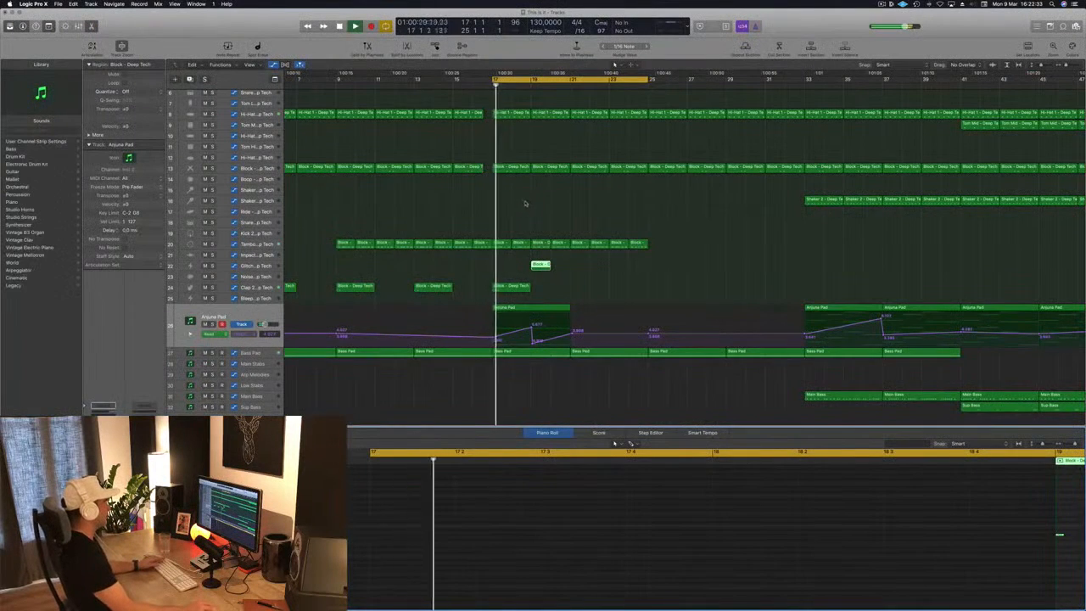
Copy the Glitch region's single note about three sixteenths later within bar 19 and play the cycle
left_click(259, 266)
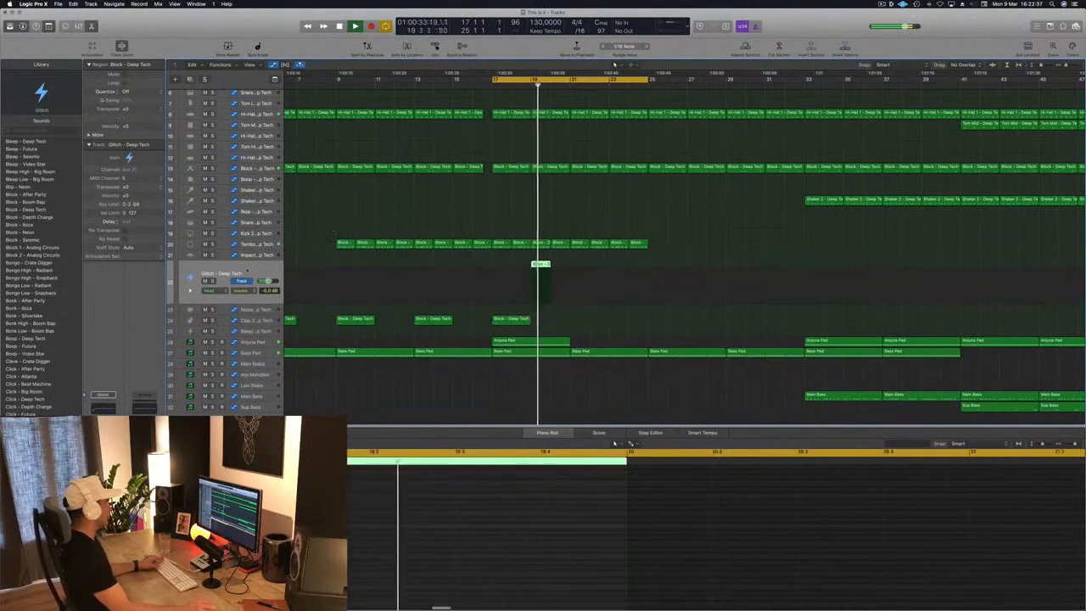
key("space")
scroll(819, 509, "right", 3)
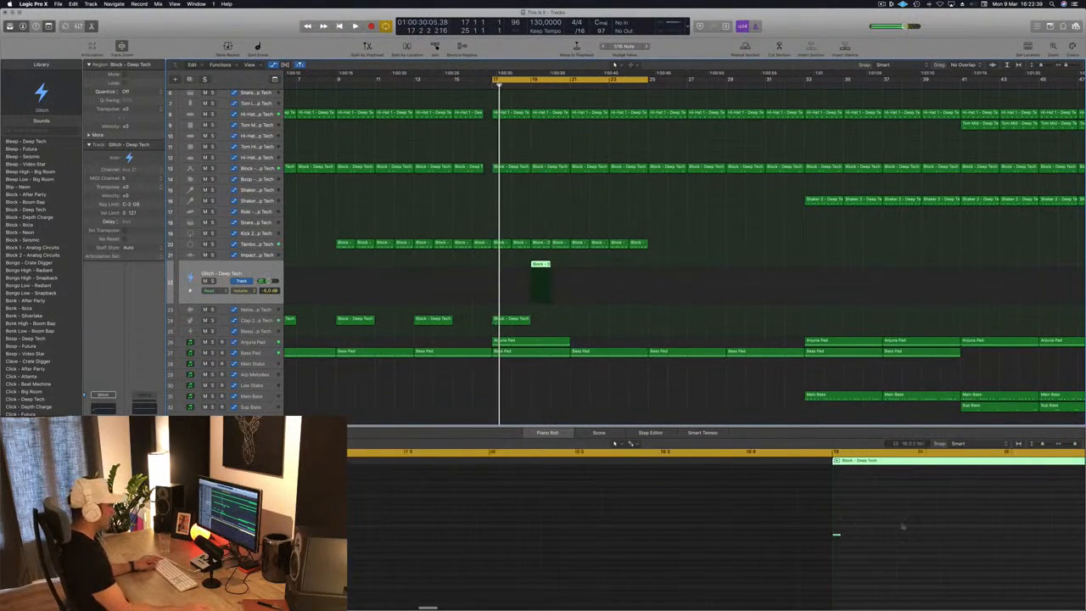
left_click_drag(811, 537, 876, 536)
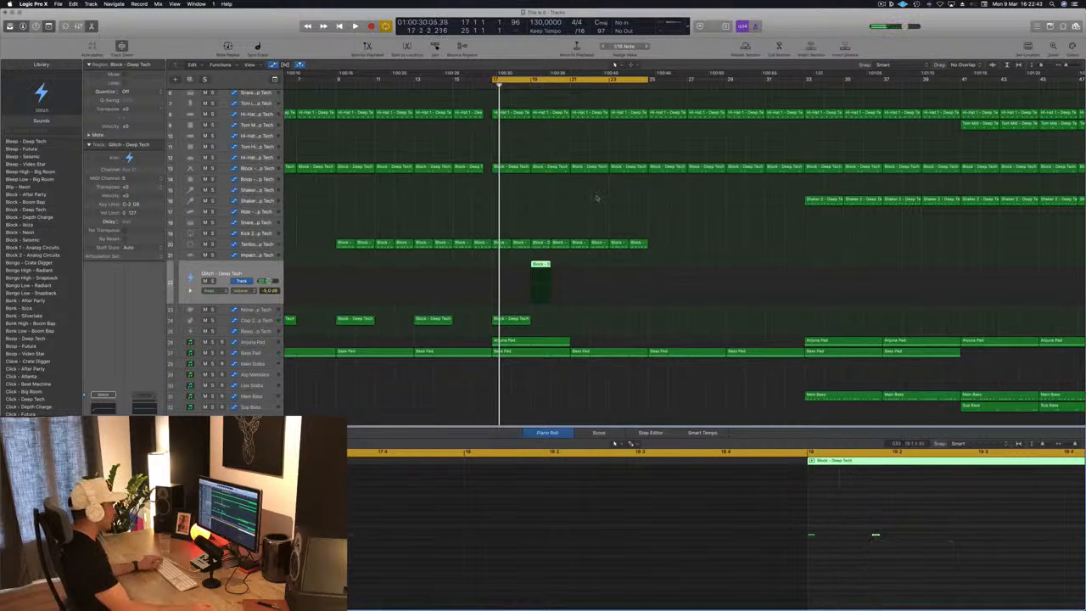
key("space")
key("space")
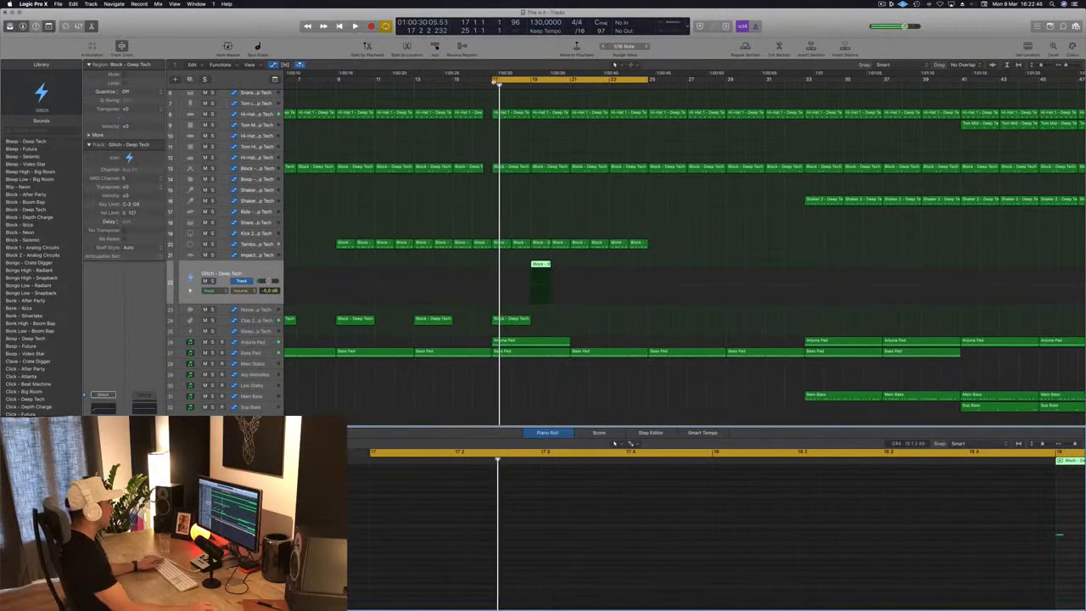
Start the cycle at bar 19, play it and change the Glitch track's sound to Thump - Analog Circuits
left_click(496, 81)
left_click(497, 82)
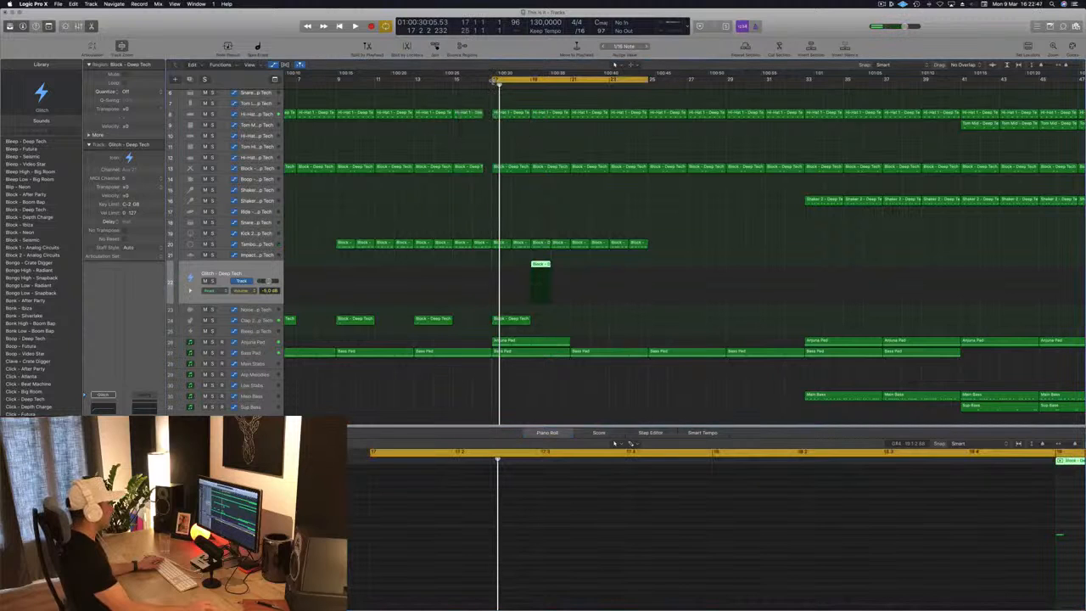
left_click_drag(494, 81, 527, 82)
key("space")
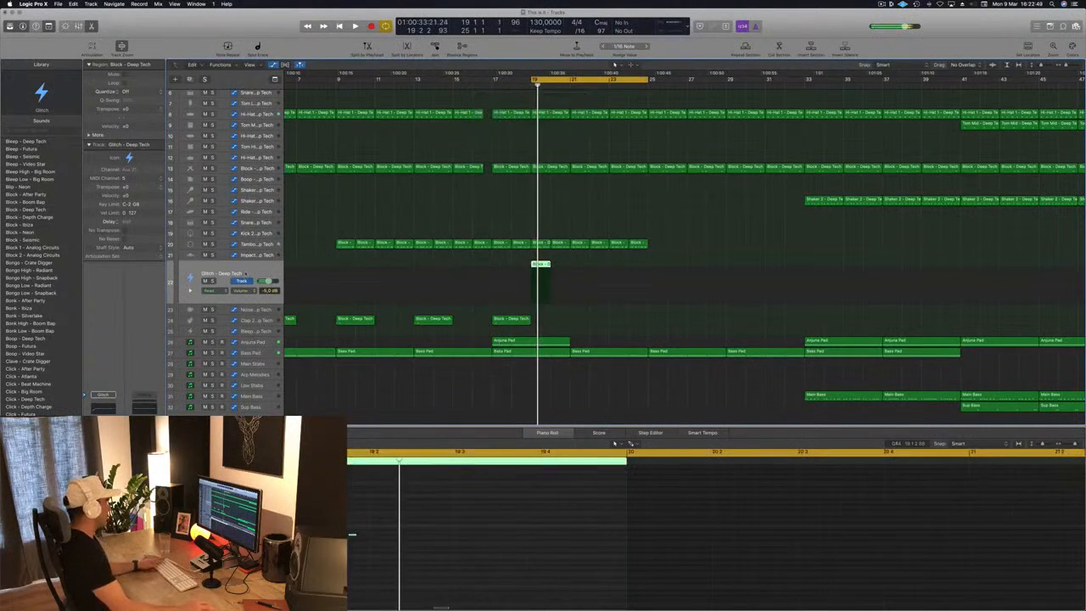
scroll(71, 318, "down", 8)
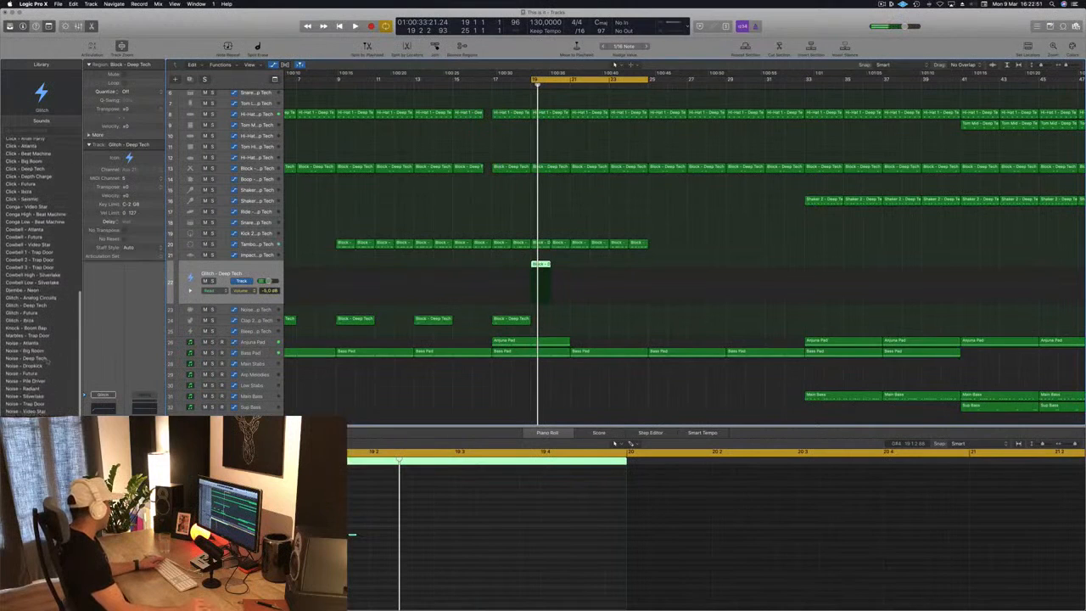
left_click(31, 299)
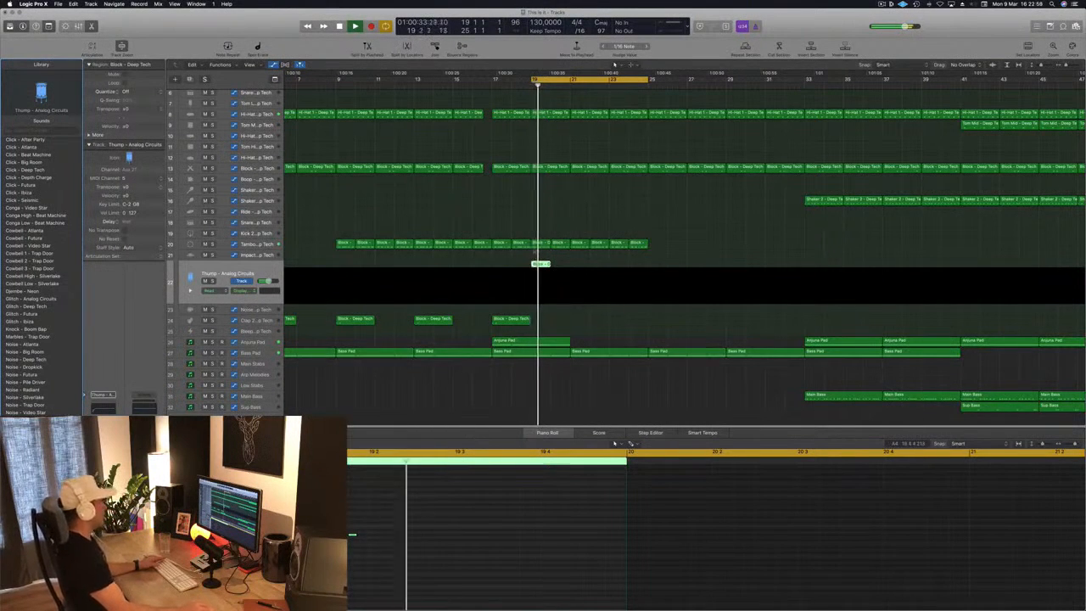
Extend the cycle start back to bar 17 and audition the Thump hits with the rest of the arrangement
key("space")
left_click_drag(529, 79, 492, 79)
key("space")
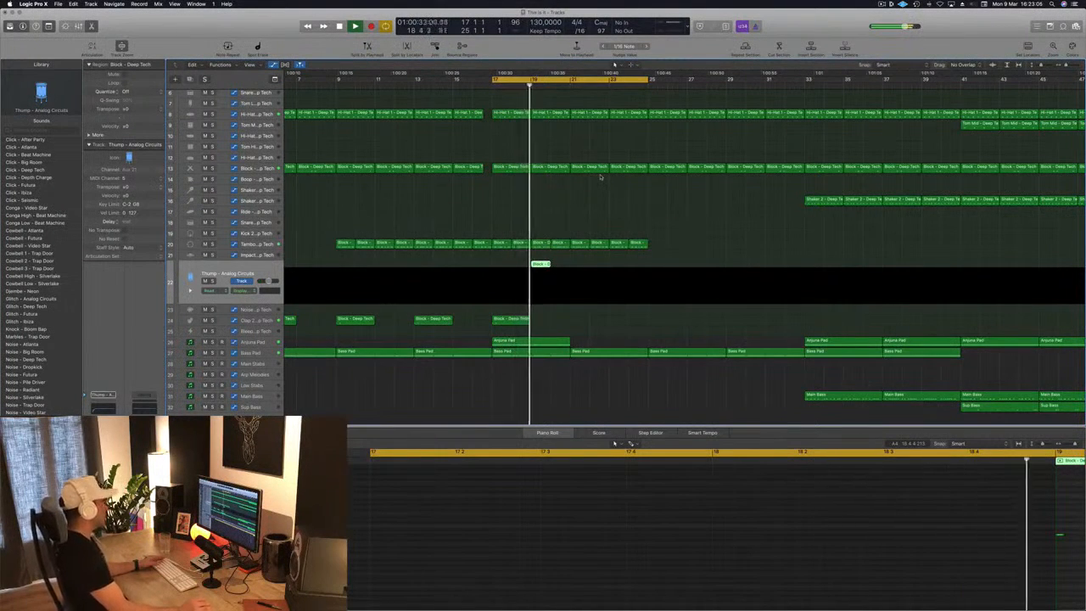
key("space")
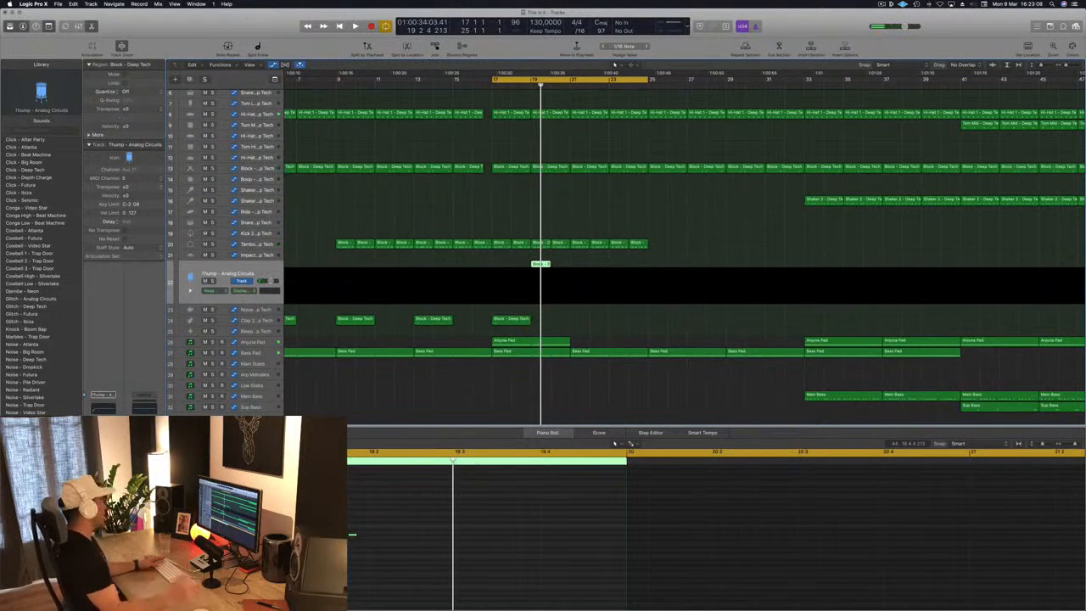
key("shift+space")
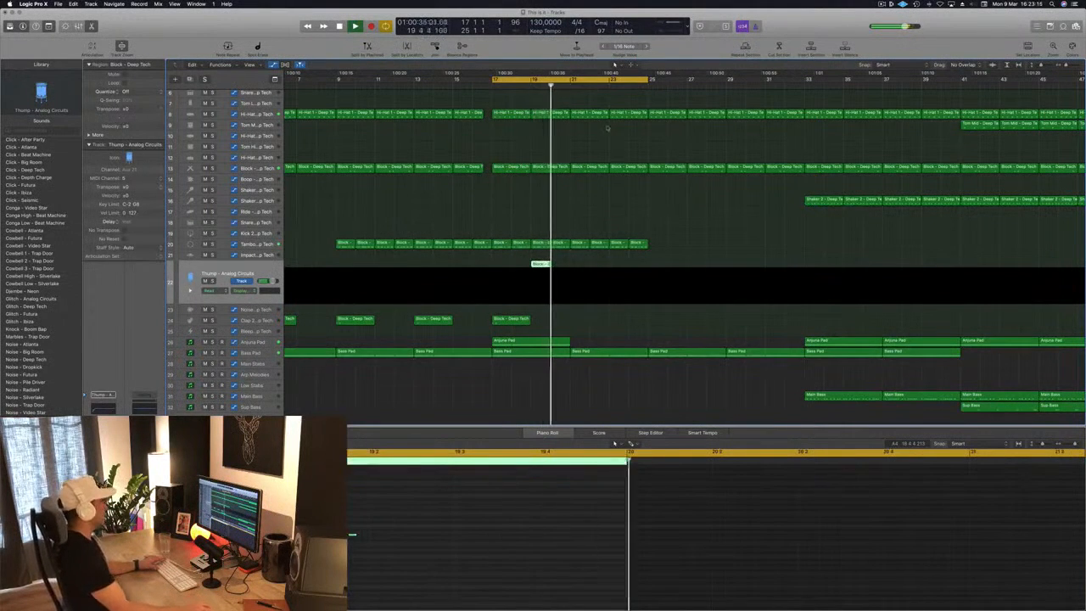
key("space")
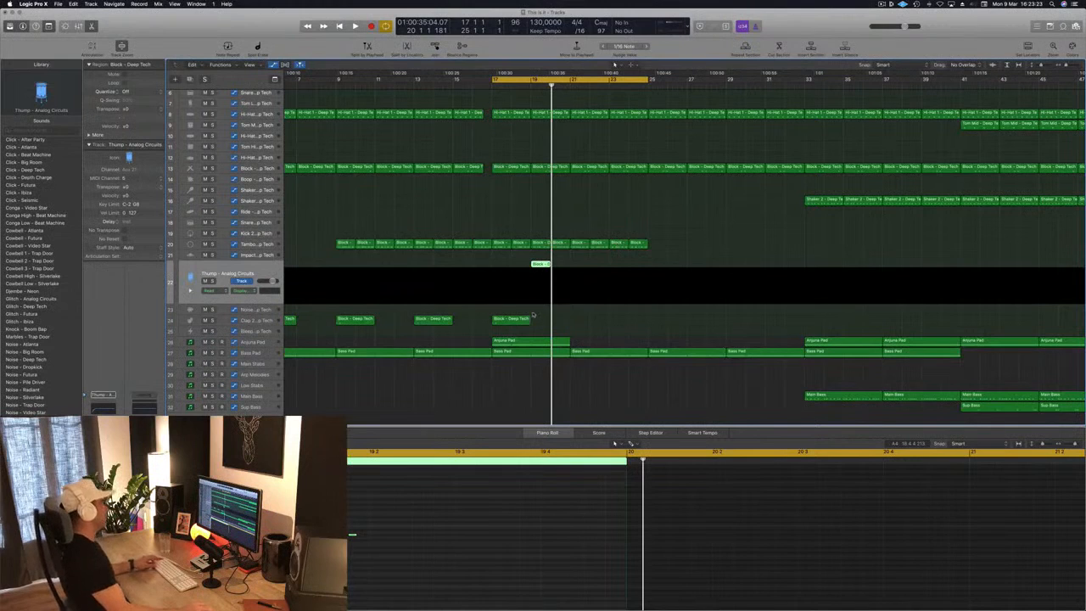
Copy the Thump, Clap 2 and Anjuna Pad regions of bars 17 to 20 four bars later and play the cycle
left_click(591, 332)
left_click_drag(490, 269, 568, 346)
left_click_drag(538, 265, 617, 273)
left_click(581, 285)
key("space")
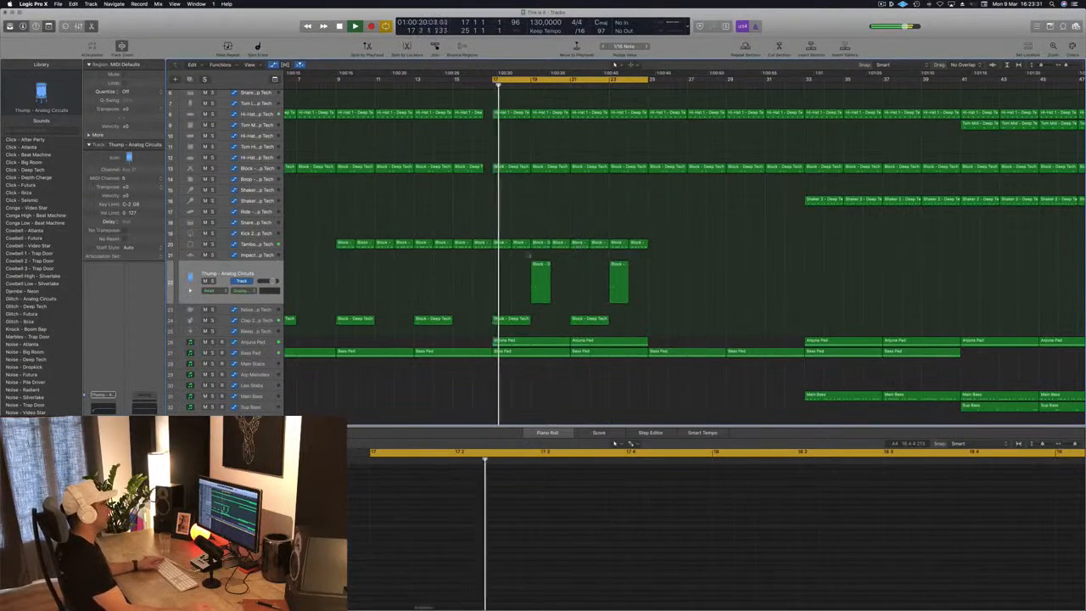
Copy the tambourine, Thump, Clap 2 and Anjuna Pad regions of bars 17 to 24 eight bars later, starting at bar 25
scroll(458, 282, "down", 5)
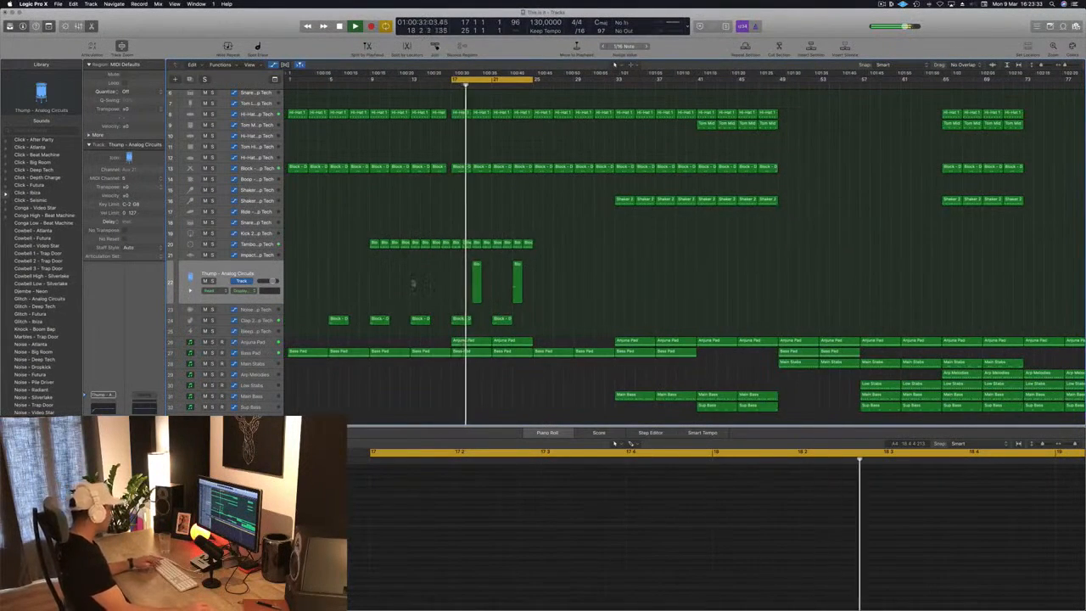
scroll(398, 271, "down", 2)
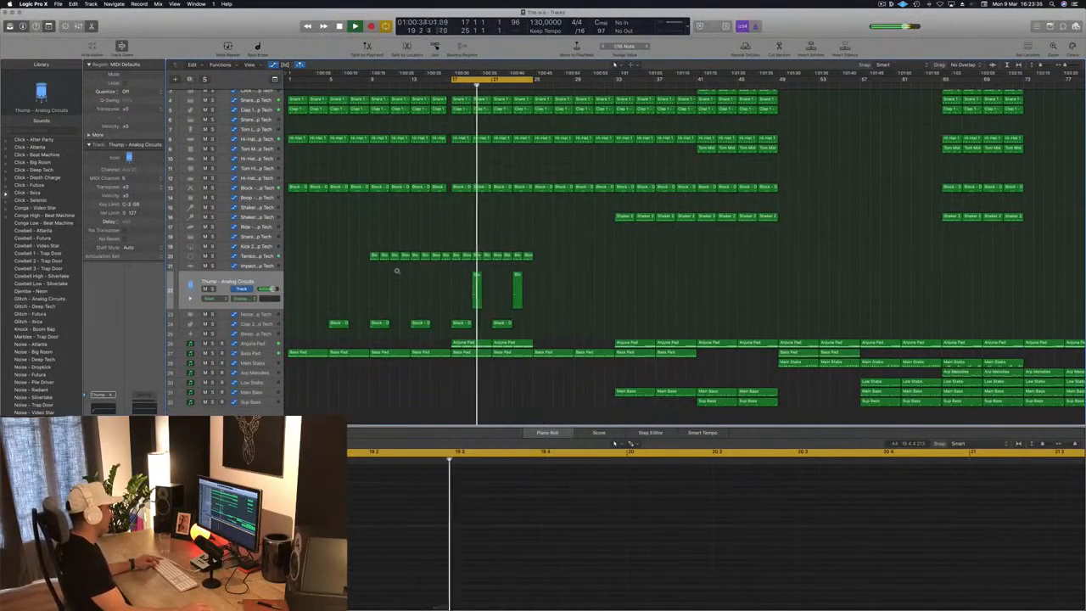
scroll(396, 271, "down", 3)
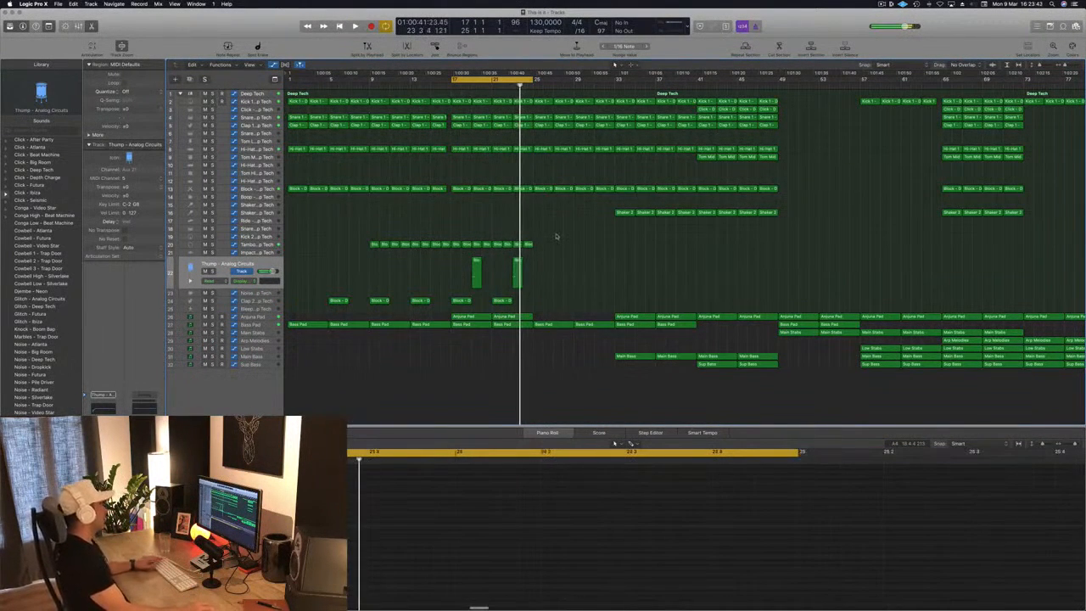
left_click_drag(522, 299, 456, 316)
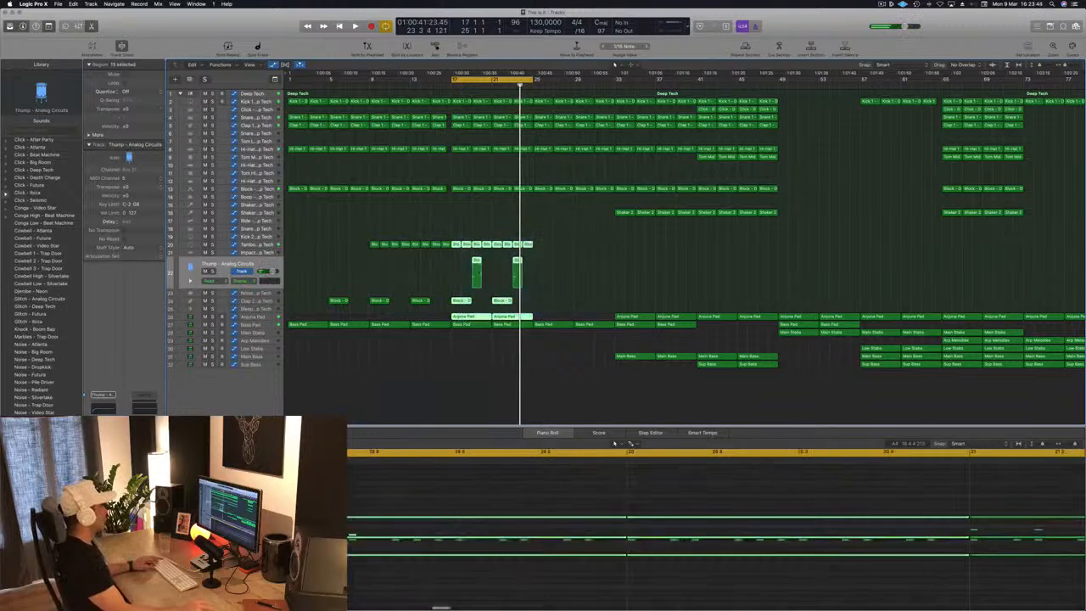
left_click_drag(454, 245, 536, 244)
key("space")
left_click(559, 238)
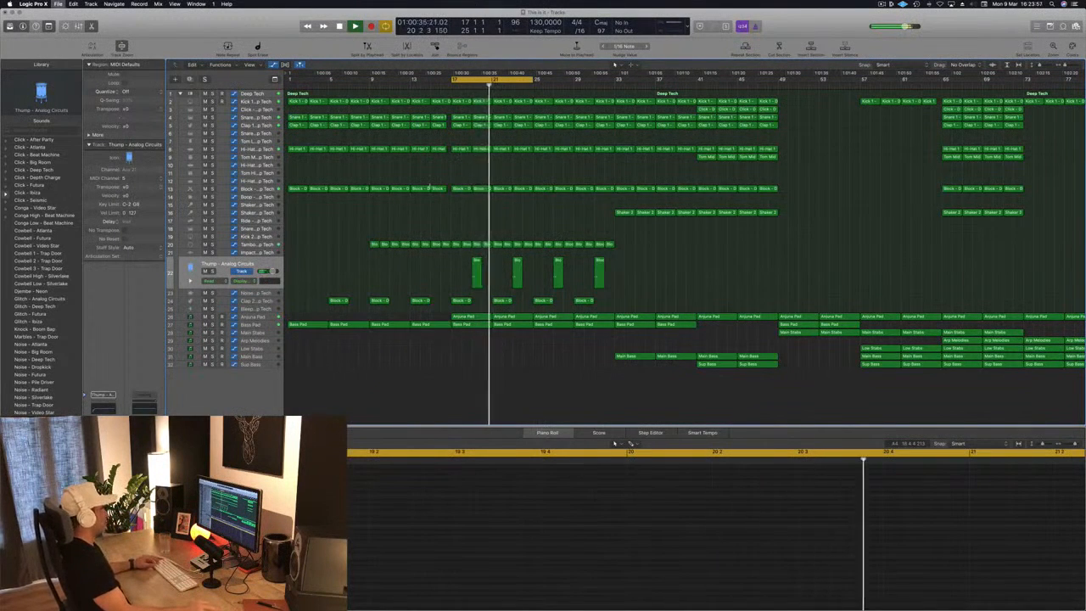
Duplicate the Anjuna Pad track with its settings and place the empty copy above the original
scroll(430, 195, "left", 3)
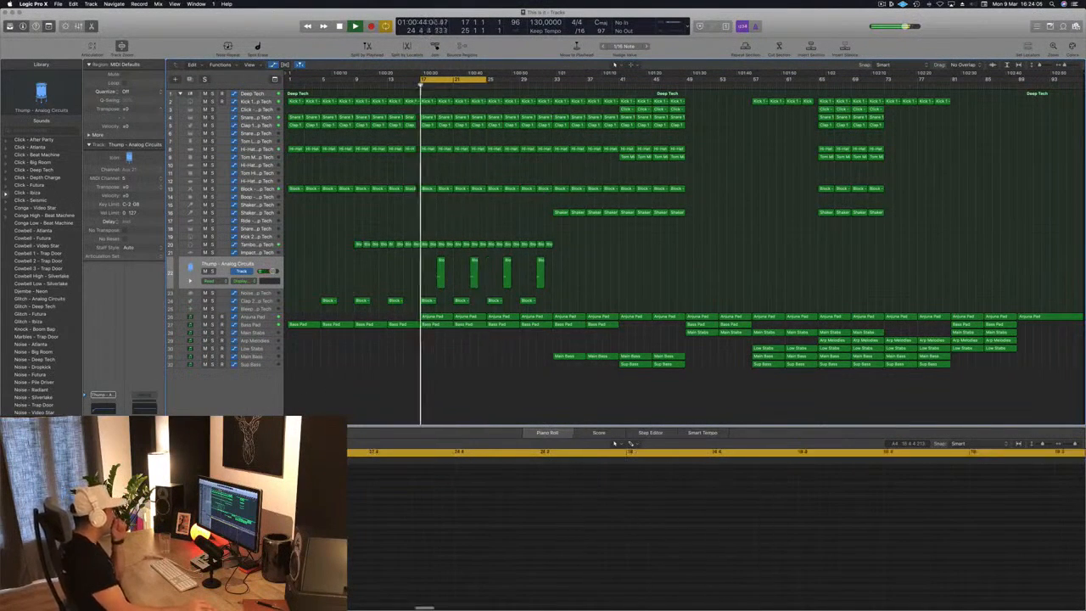
left_click(251, 365)
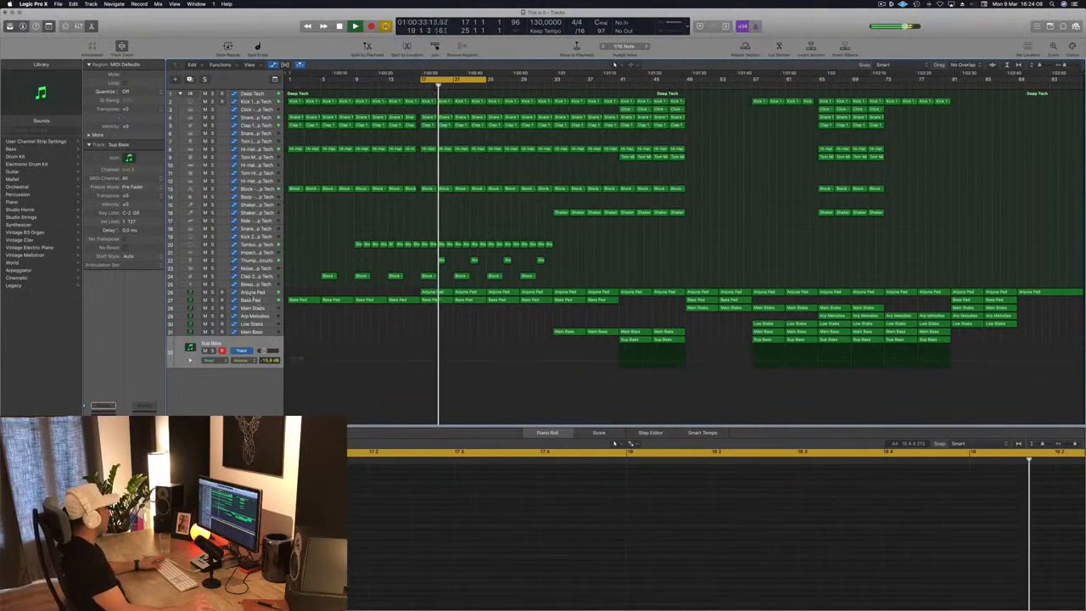
left_click(266, 292)
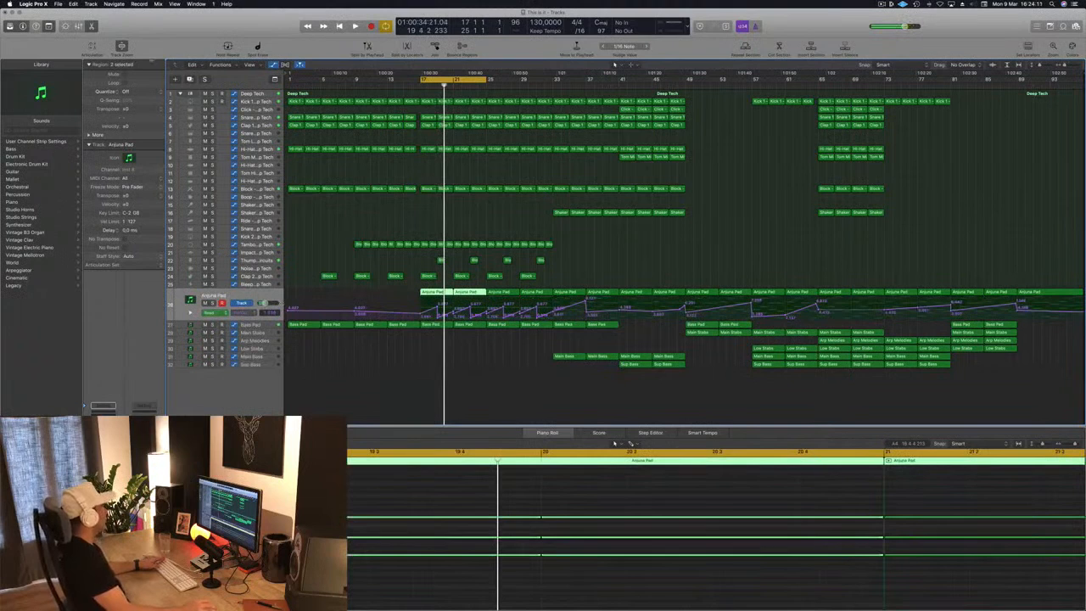
key("super+d")
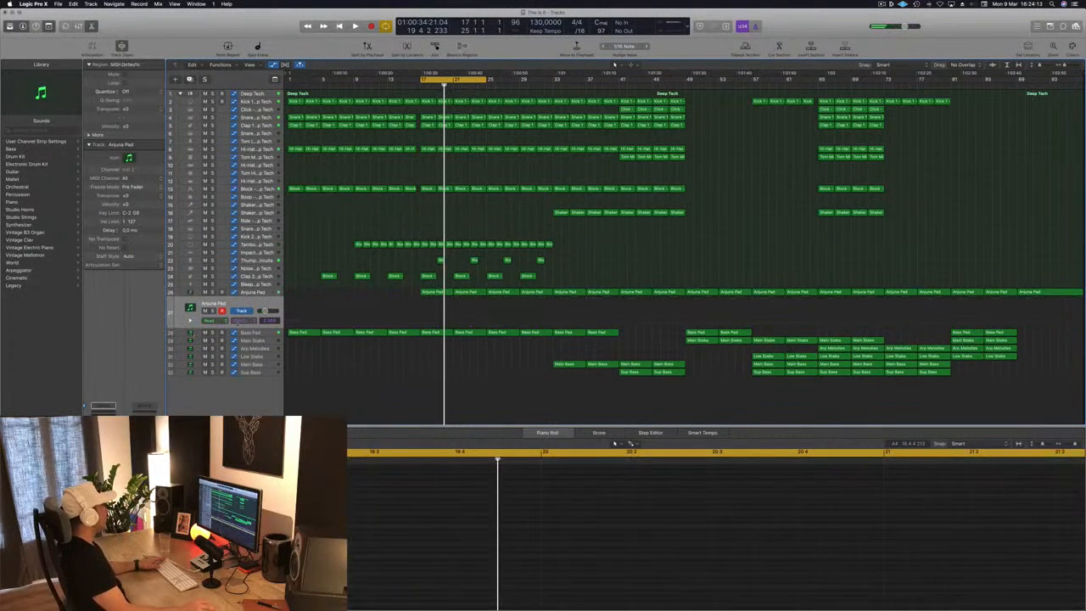
left_click_drag(257, 307, 258, 297)
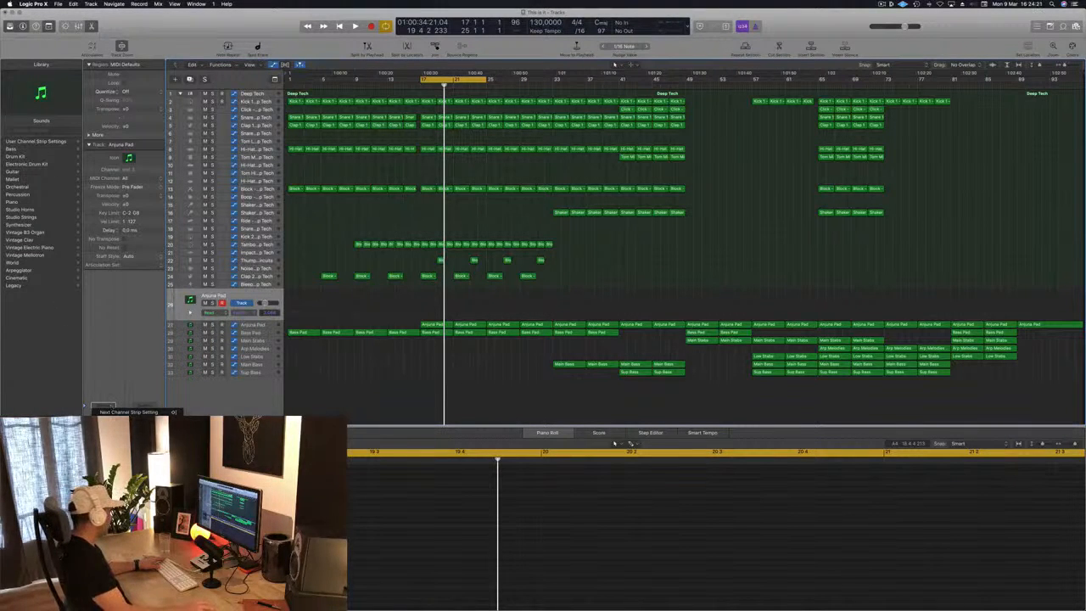
Load the Mega Saw Riser With noise setting on the duplicated track, play briefly and open Musical Typing
key("bracketright")
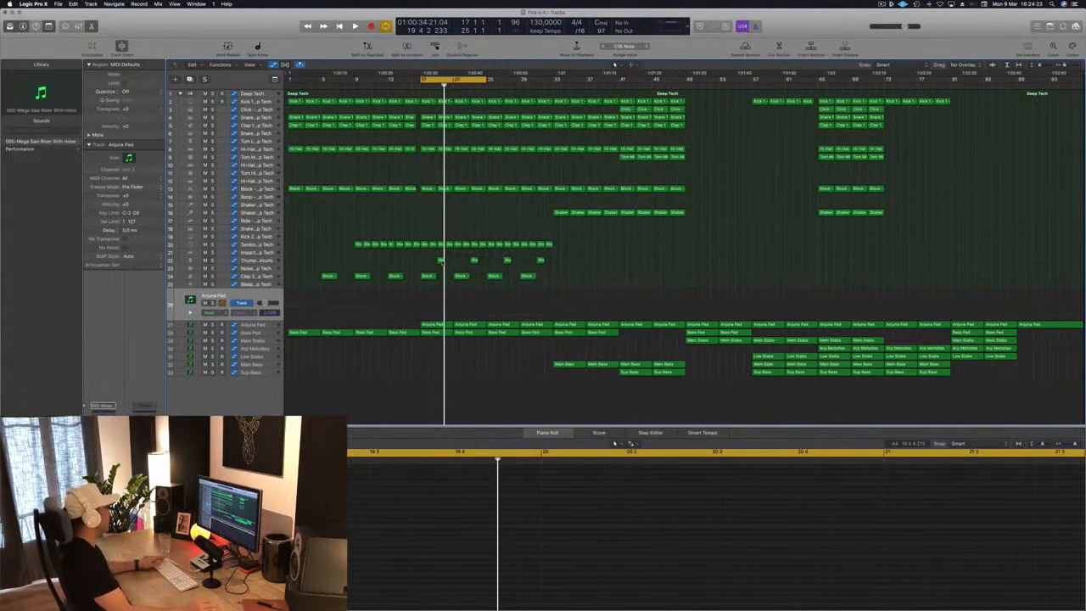
key("space")
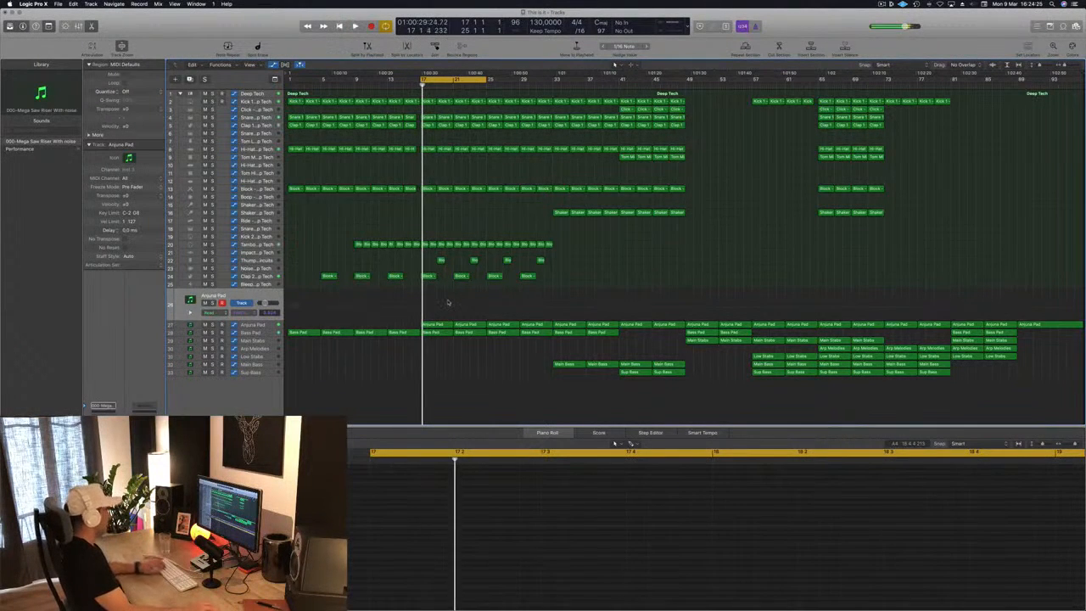
key("super+k")
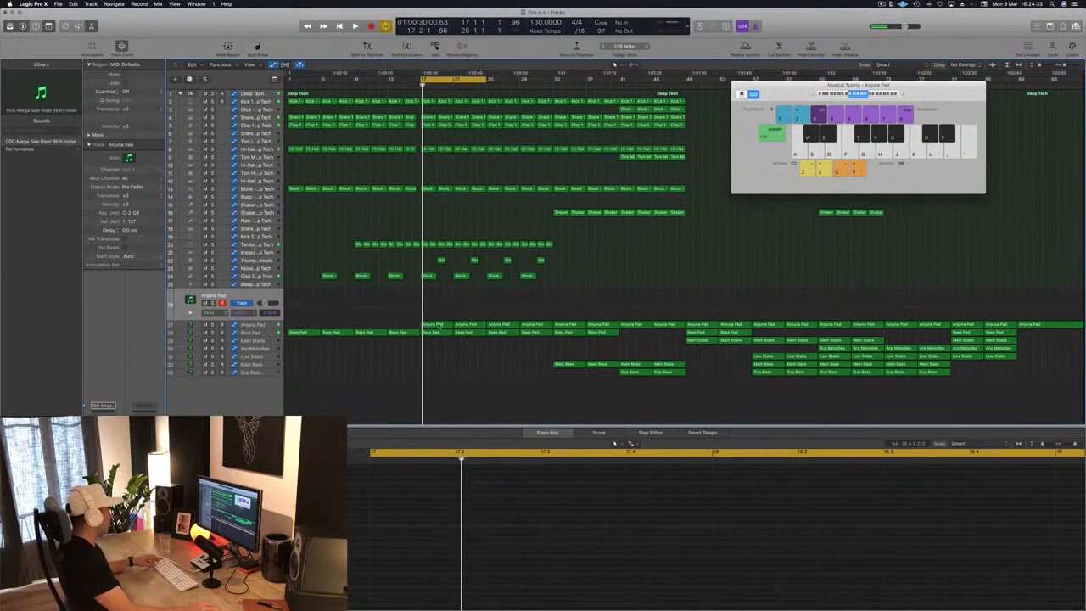
Copy the bar 17 Anjuna Pad region onto the riser track, delete all but its first chord and stretch that chord across four bars
left_click_drag(438, 325, 439, 308)
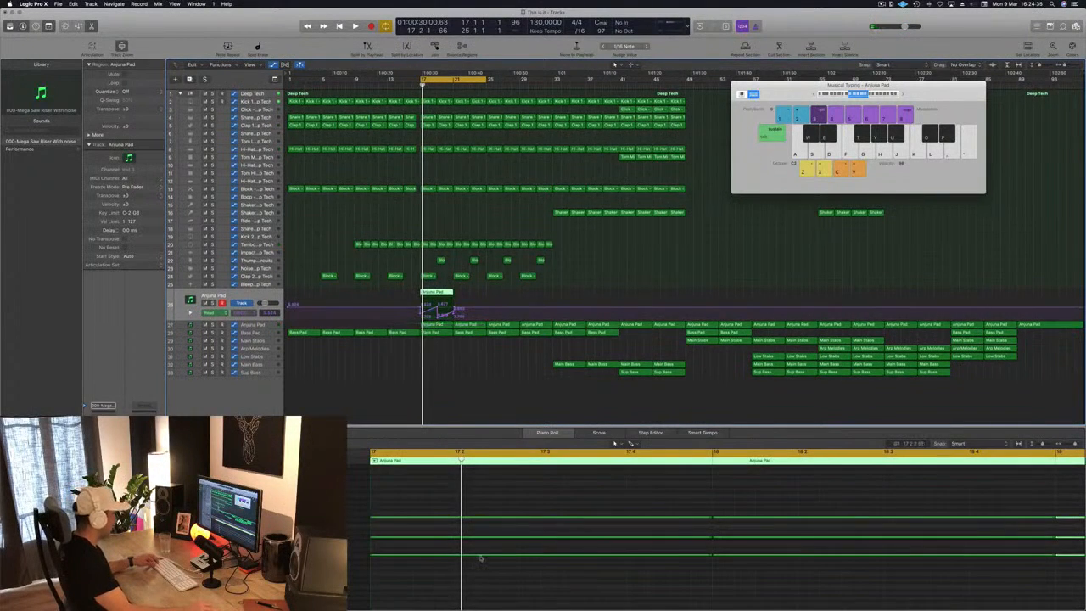
key("super+Left")
key("super+Left")
key("super+Left")
key("super+Left")
left_click_drag(529, 483, 724, 601)
key("Delete")
left_click_drag(439, 480, 589, 602)
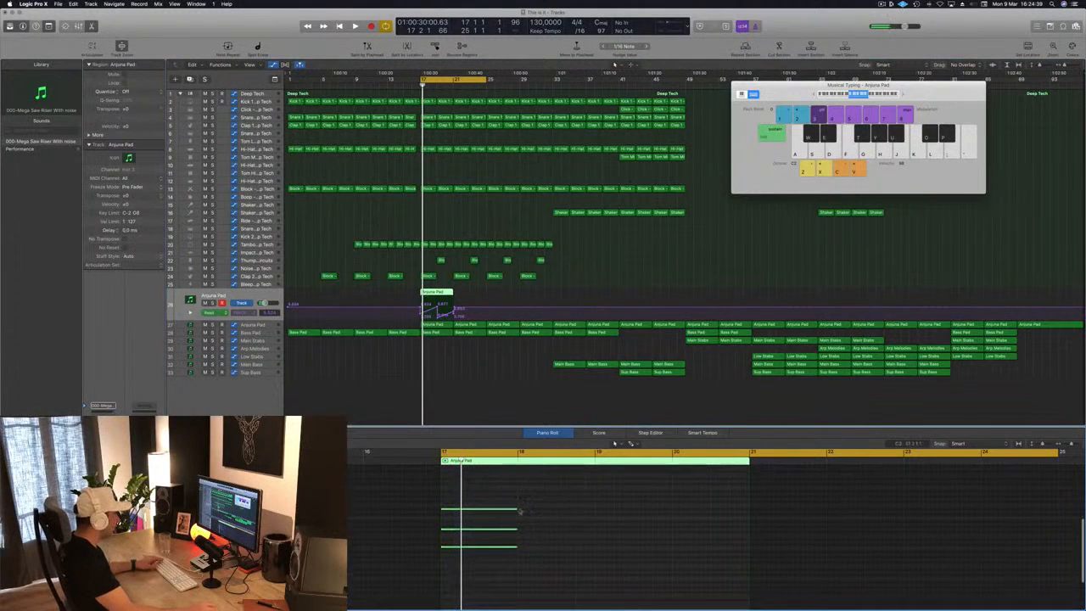
left_click_drag(515, 509, 734, 517)
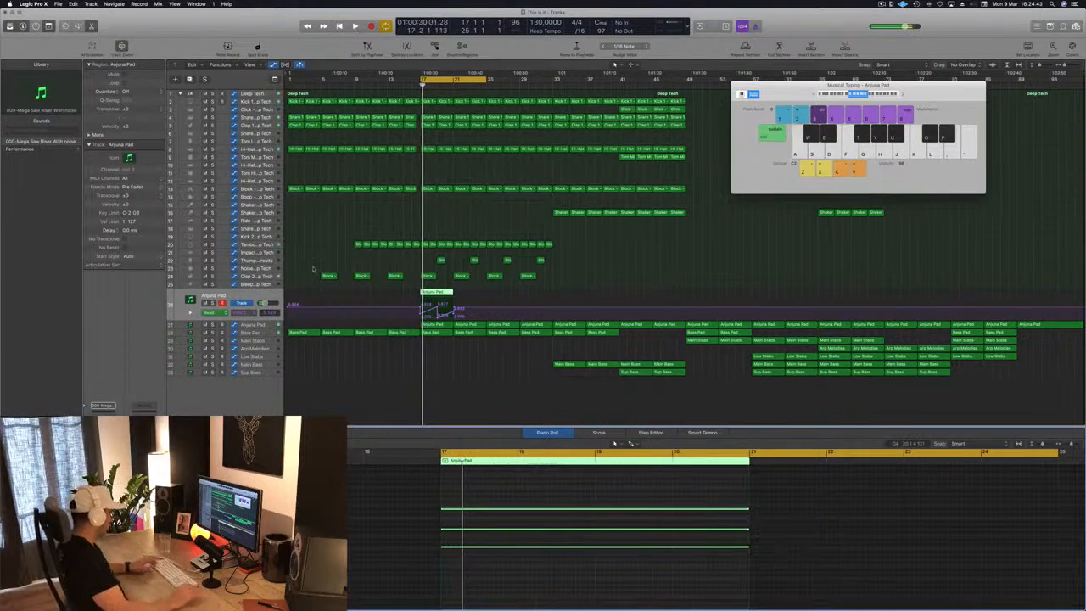
key("ctrl+super+z")
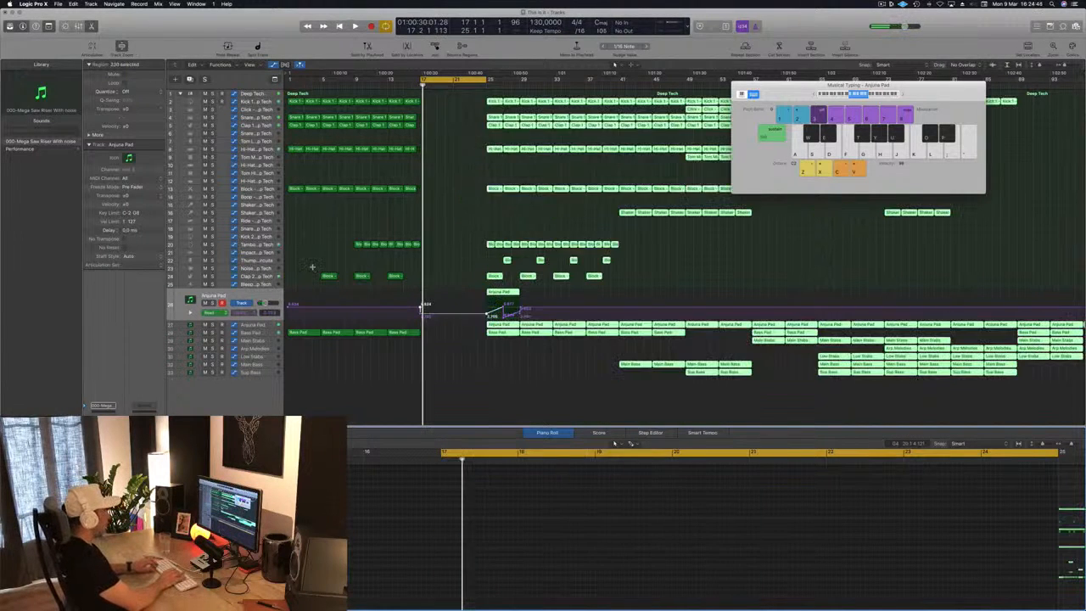
key("space")
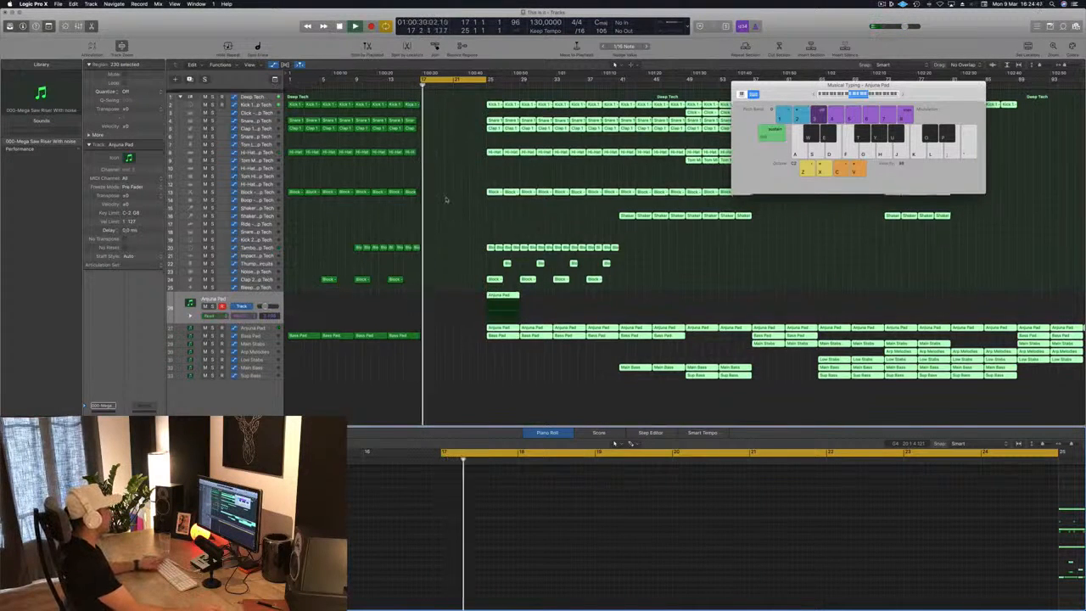
key("space")
key("super+z")
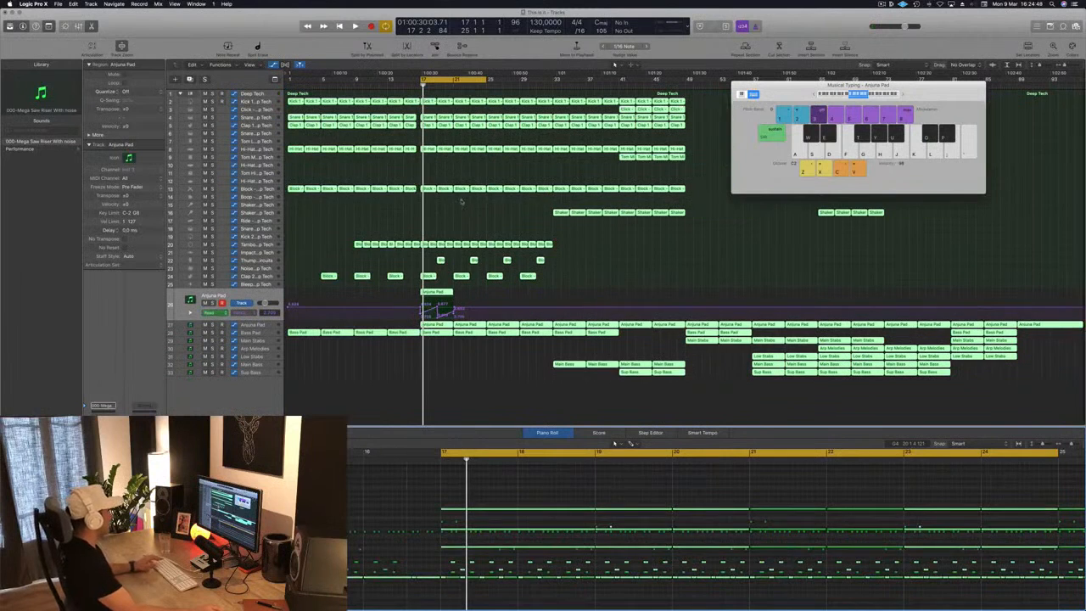
left_click(608, 275)
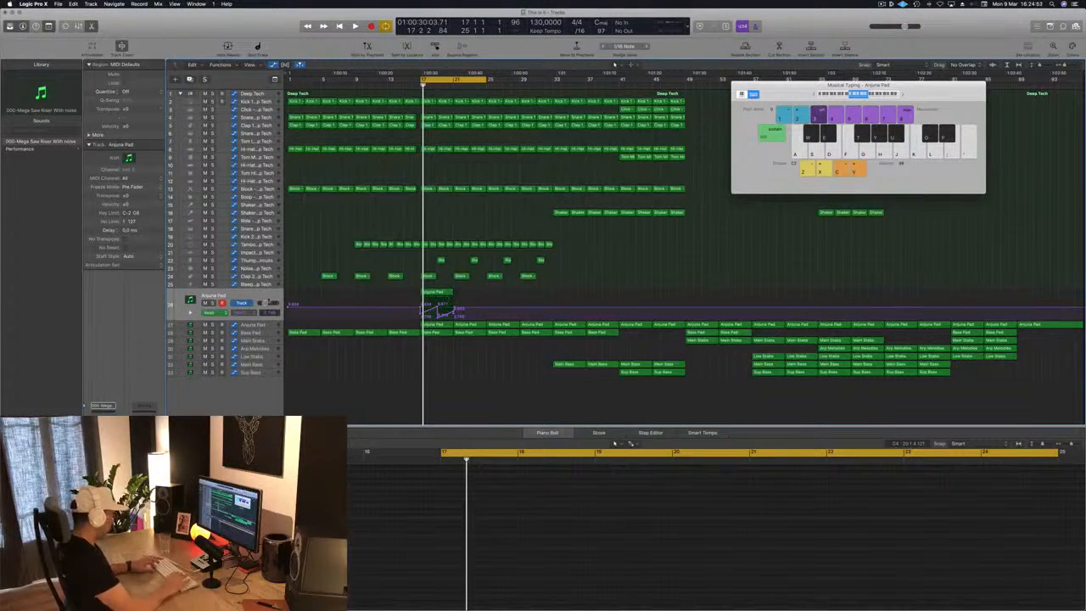
key("alt+super+z")
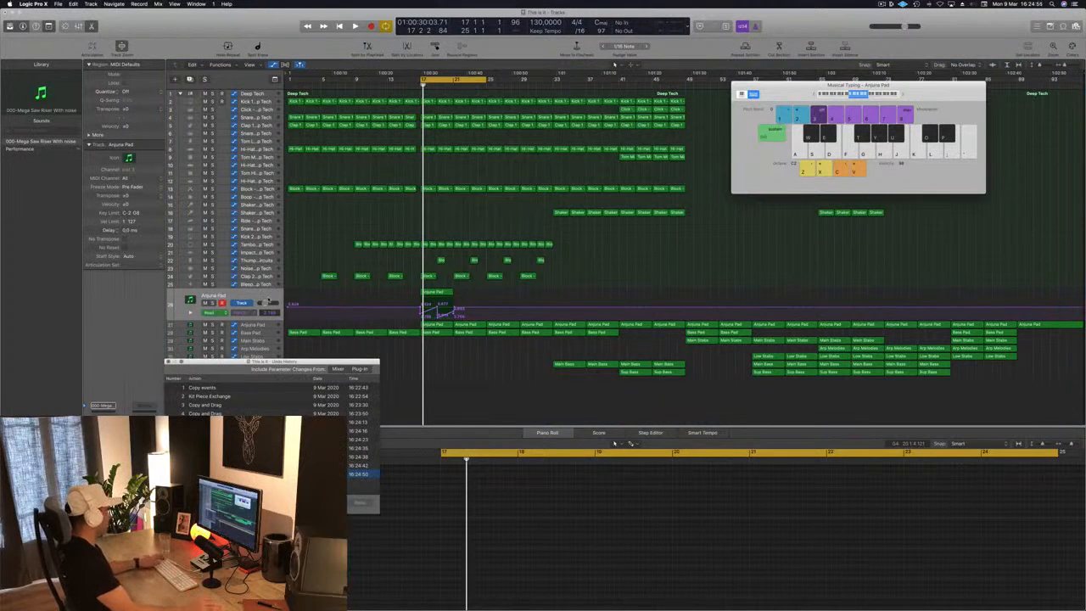
left_click(168, 362)
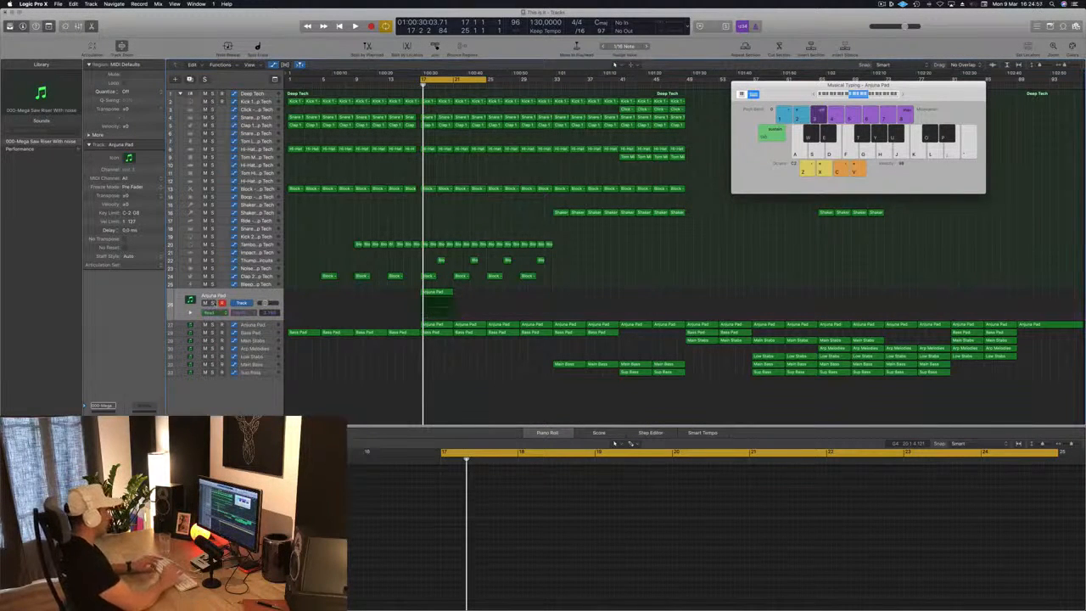
Open the Sylenth1 instrument on the duplicated riser track and bring up its preset list
key("space")
key("space")
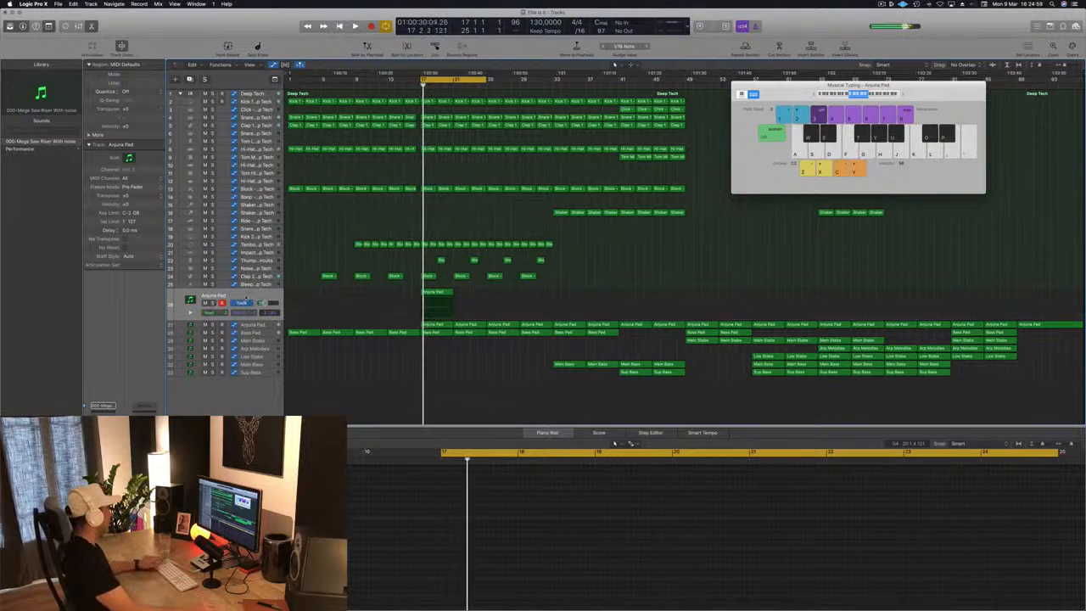
left_click(214, 297)
double_click(190, 300)
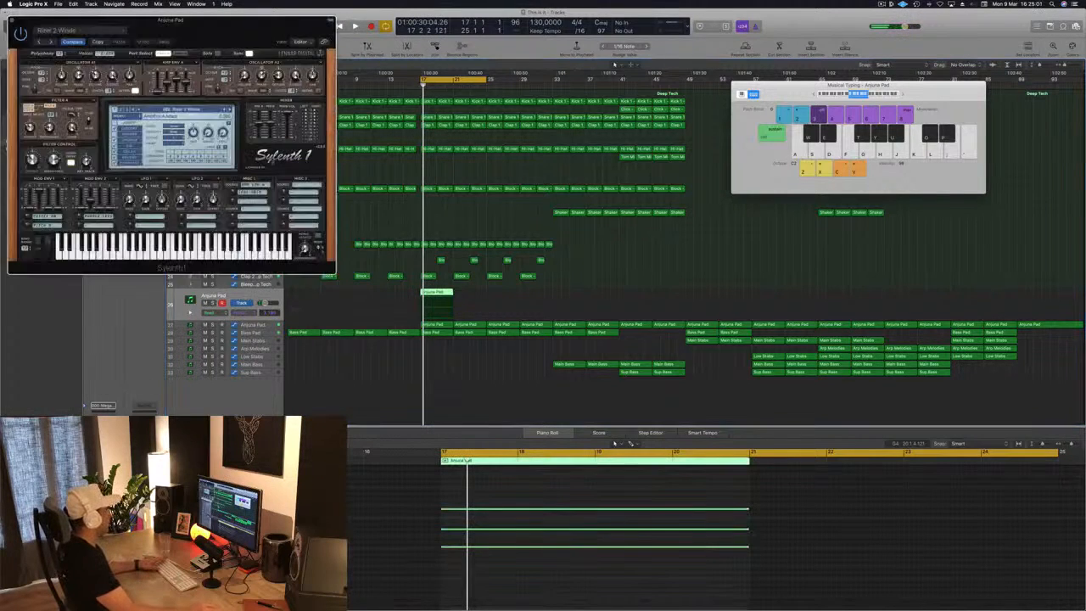
left_click_drag(254, 30, 684, 130)
left_click(628, 211)
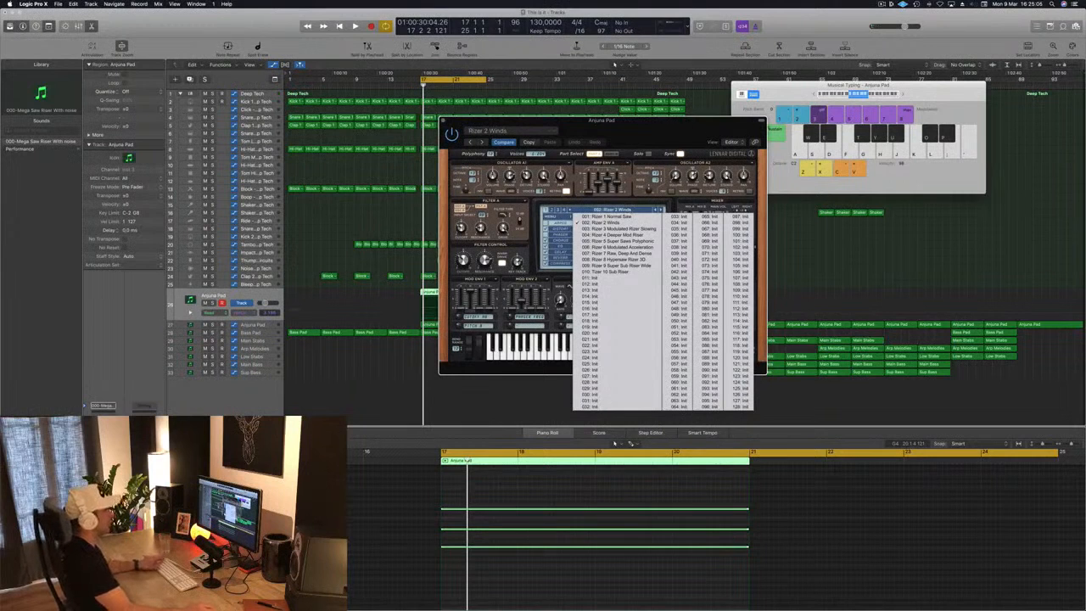
Load the preset Rizer 7 Raw, Deep And Dense in Sylenth1 and play it back from bar 17
left_click_drag(707, 127, 846, 146)
left_click(769, 231)
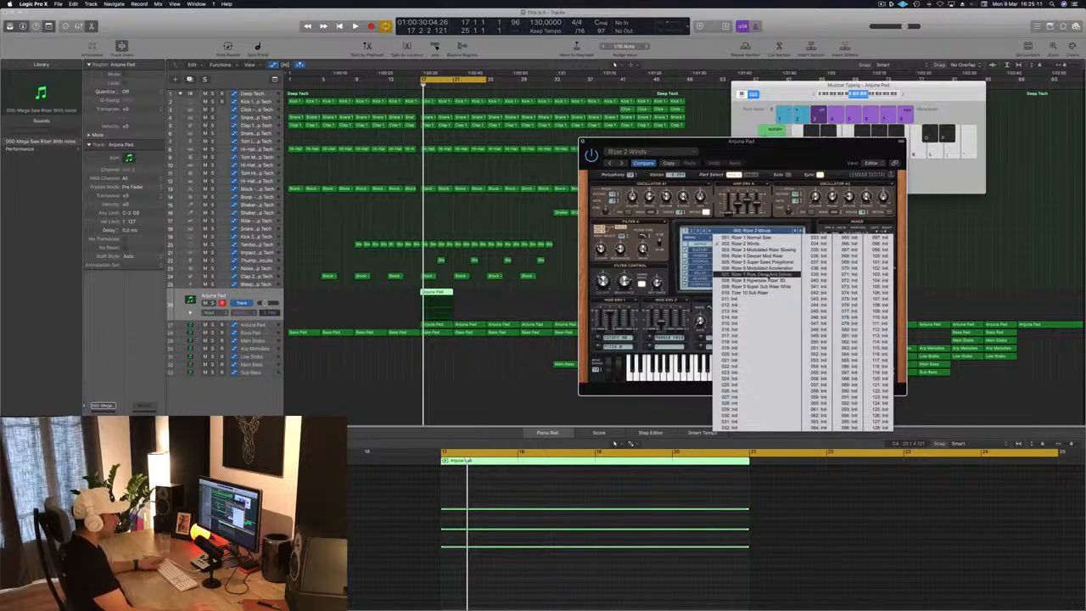
left_click(769, 276)
key("space")
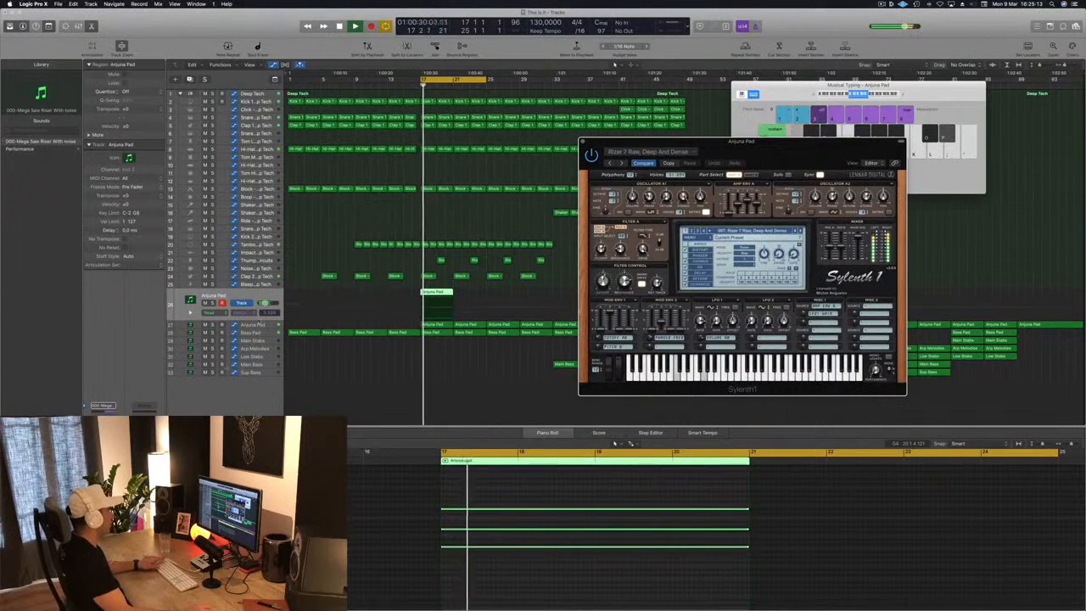
left_click_drag(780, 152, 848, 113)
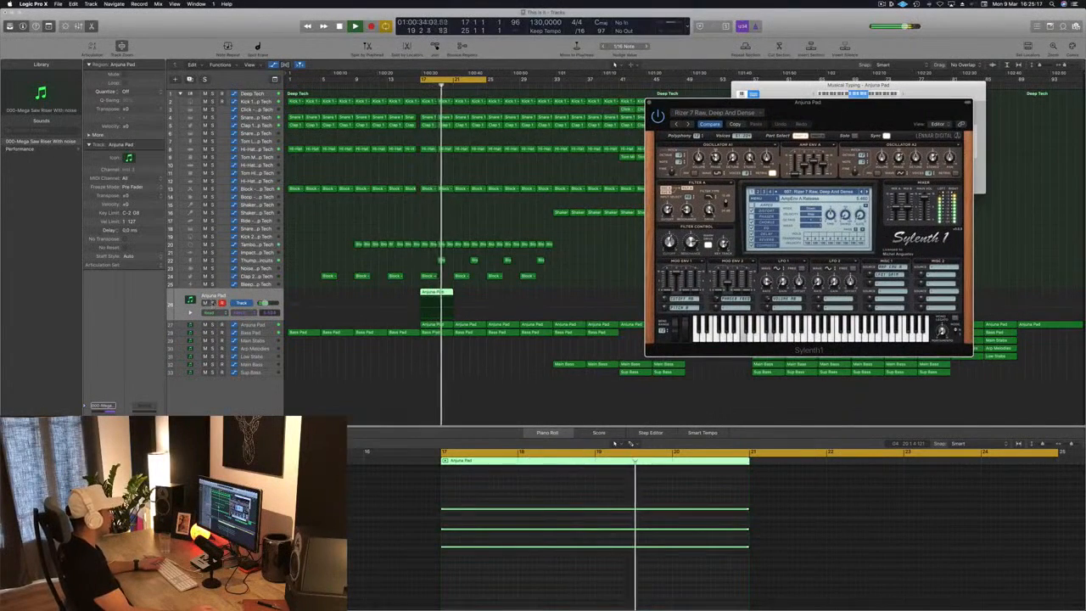
Solo the riser track, switch Sylenth1 to the preset Rizer 8 Hypersaw Rizer 3D and listen to it
key("ctrl+s")
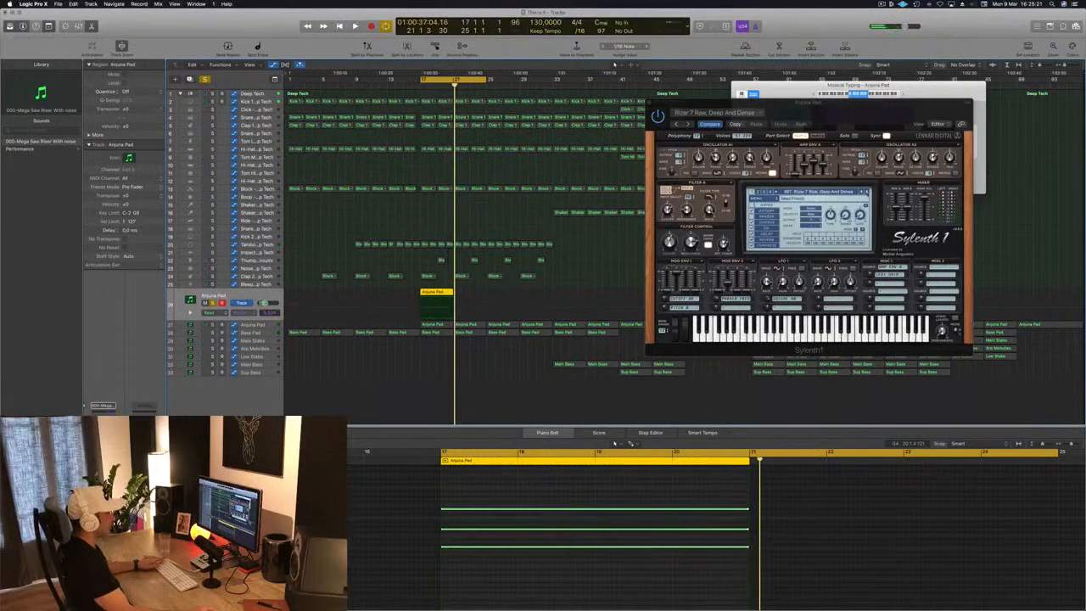
left_click(866, 192)
key("space")
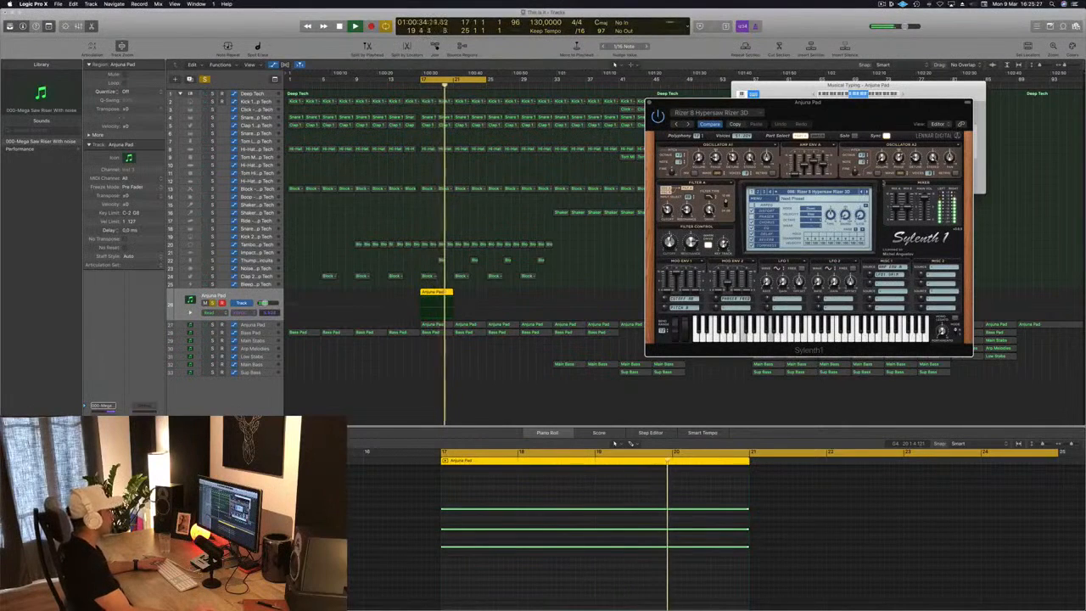
key("super+Left")
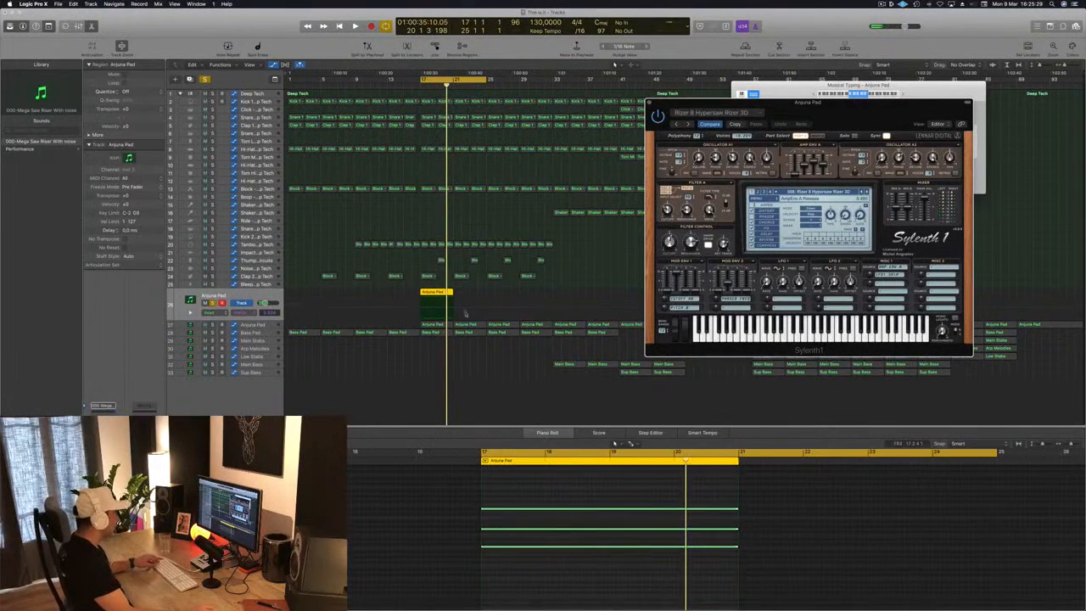
Extend the riser region to eight bars, ending at bar 25, and stretch all its chord notes to the same length
left_click_drag(450, 292, 485, 293)
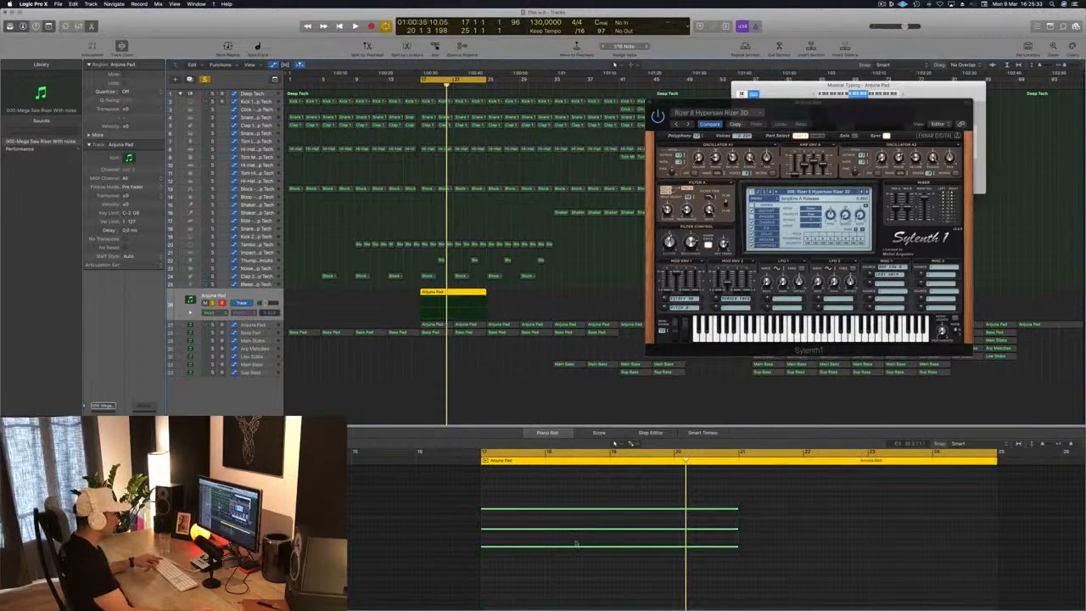
scroll(618, 541, "down", 1)
left_click_drag(768, 478, 722, 583)
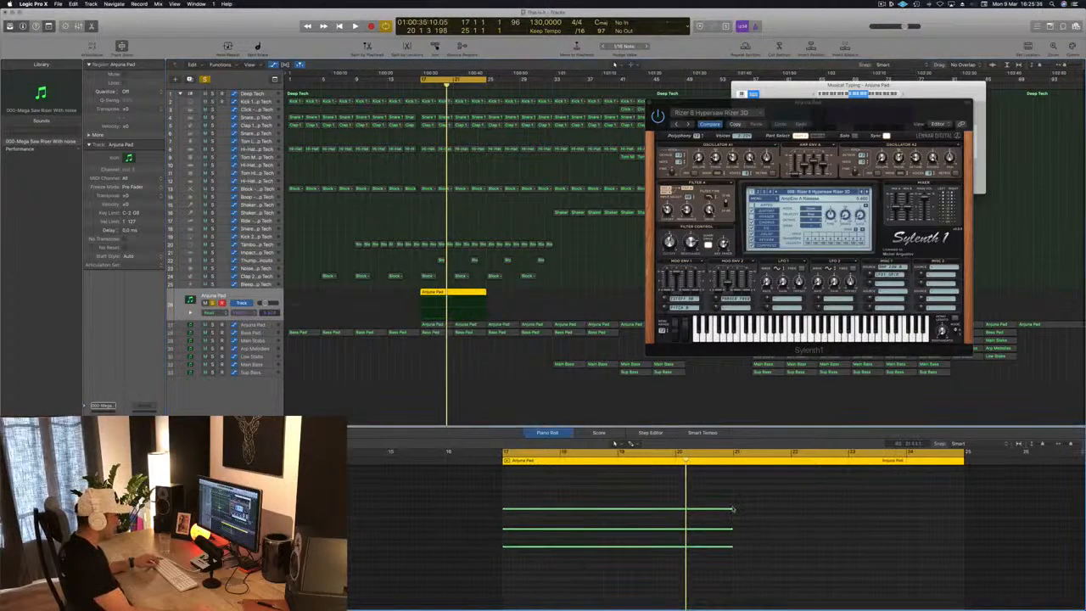
left_click_drag(732, 510, 932, 510)
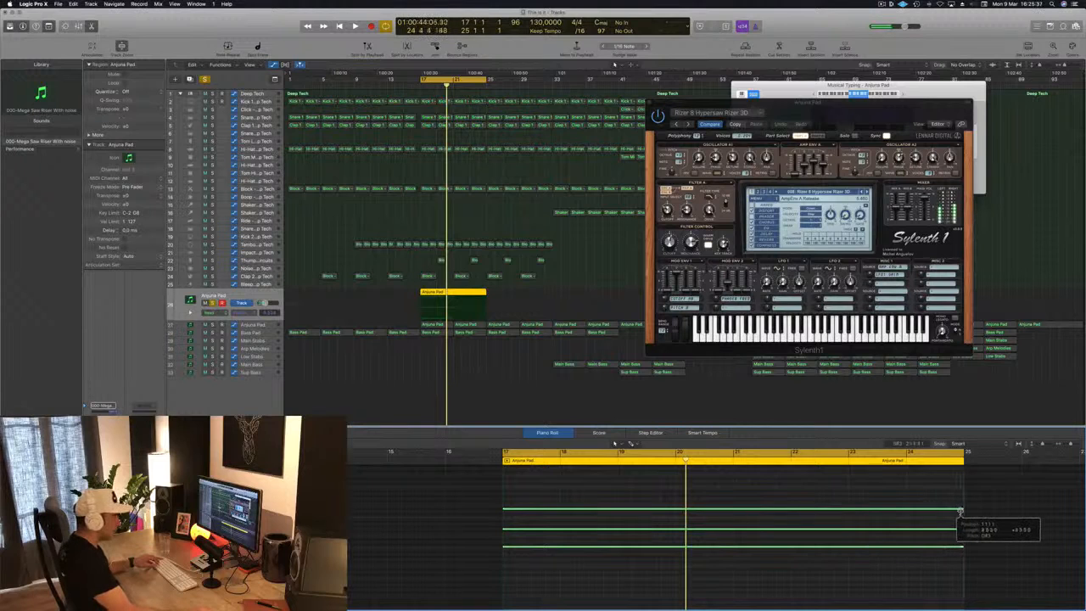
Delete the two lower notes of the riser chord, keeping only the top note, and play it briefly
key("space")
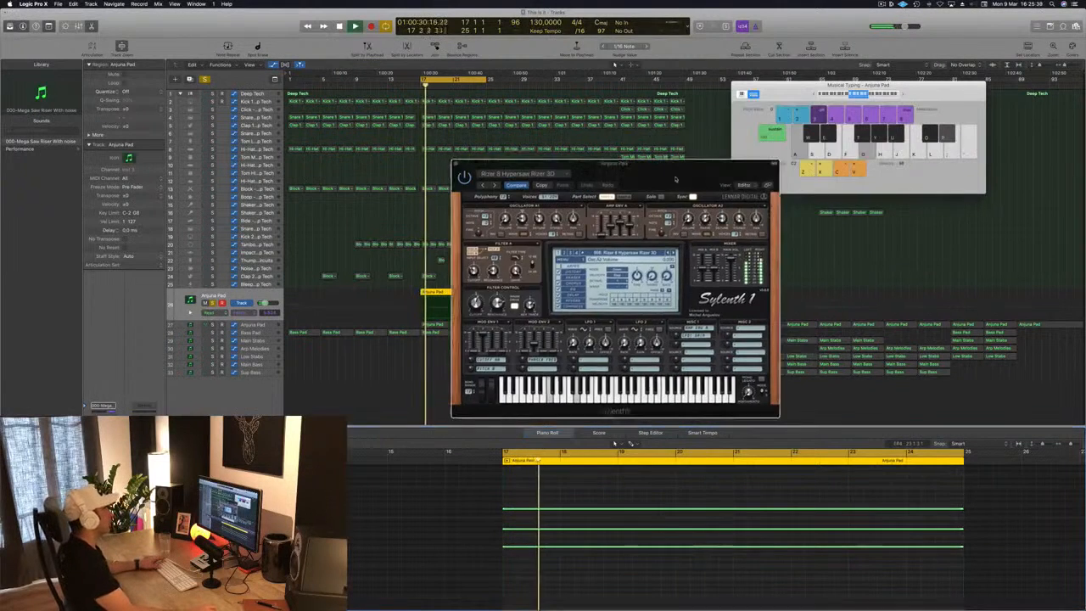
key("space")
left_click(505, 512)
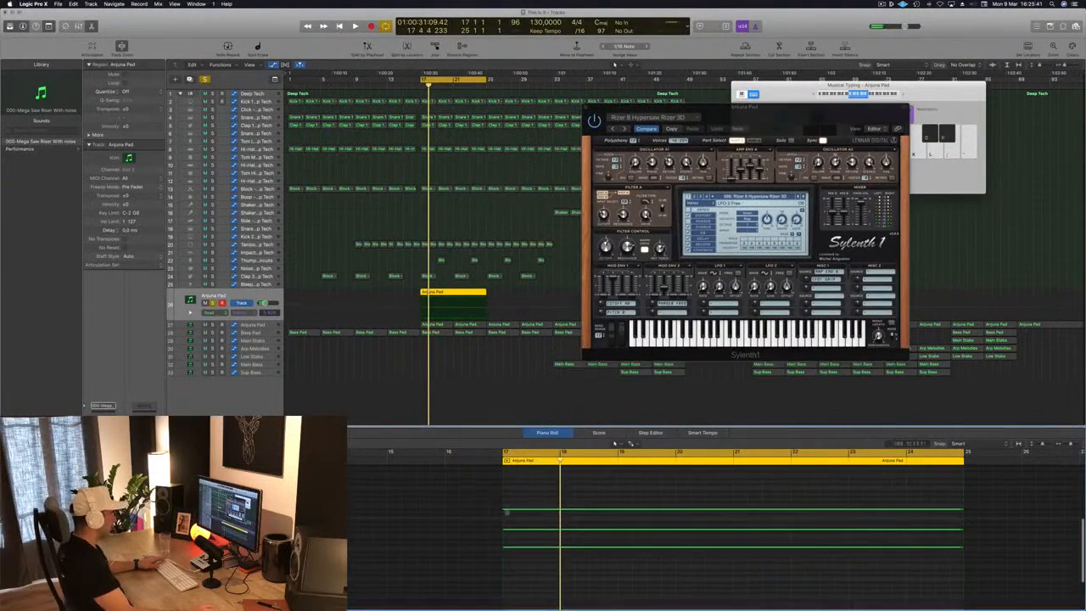
left_click_drag(532, 562, 558, 566)
key("Delete")
key("space")
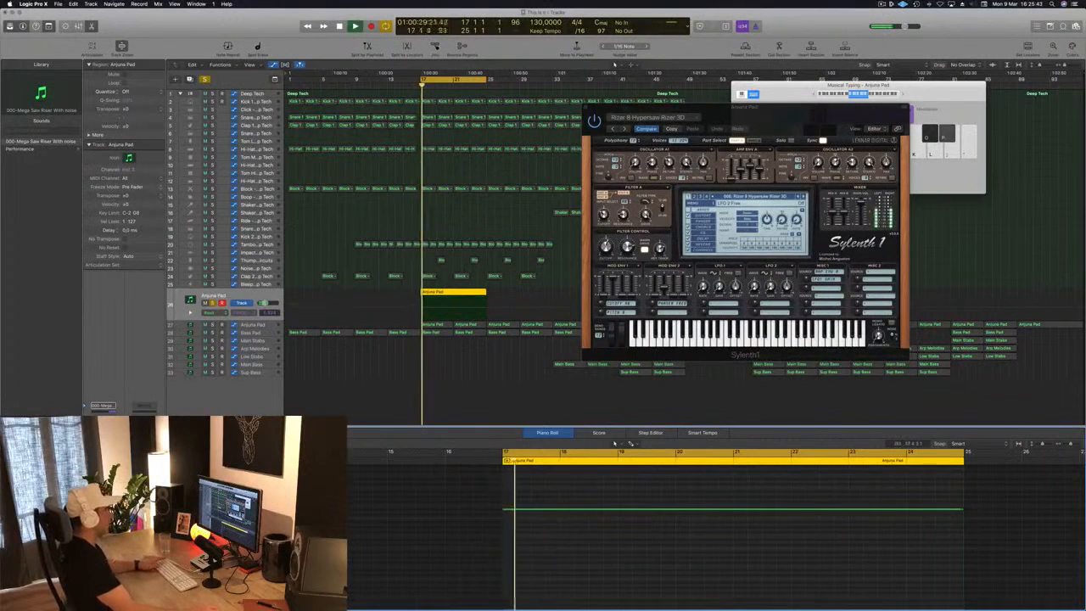
key("space")
Step Sylenth1 through Rizer 9 Super Sub Rizer Wide to Tizer 10 Sub Riser, playing each preset
left_click(803, 196)
key("space")
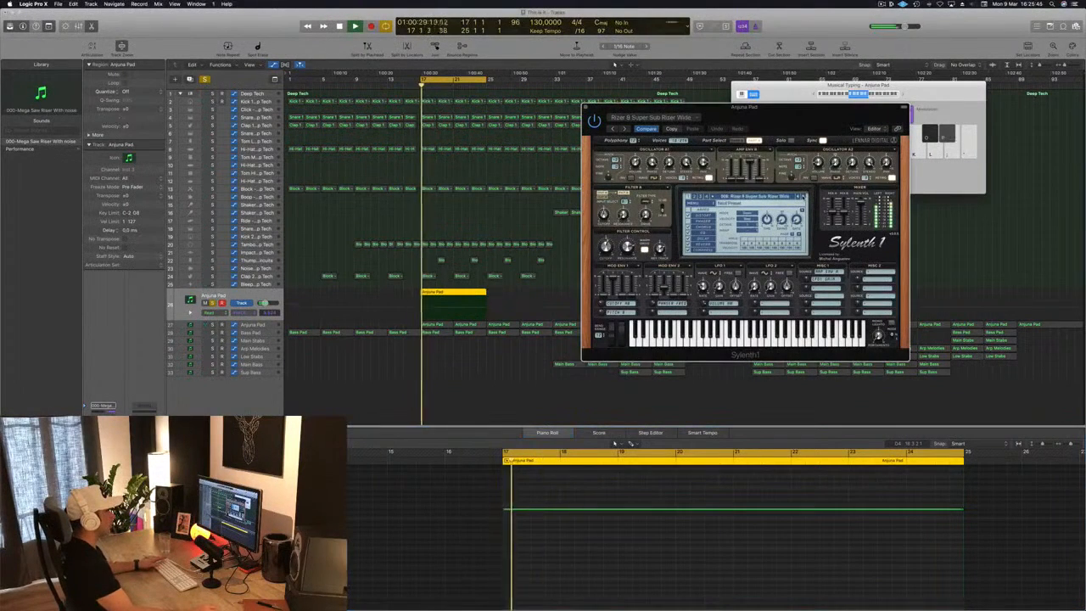
key("space")
left_click(804, 196)
key("space")
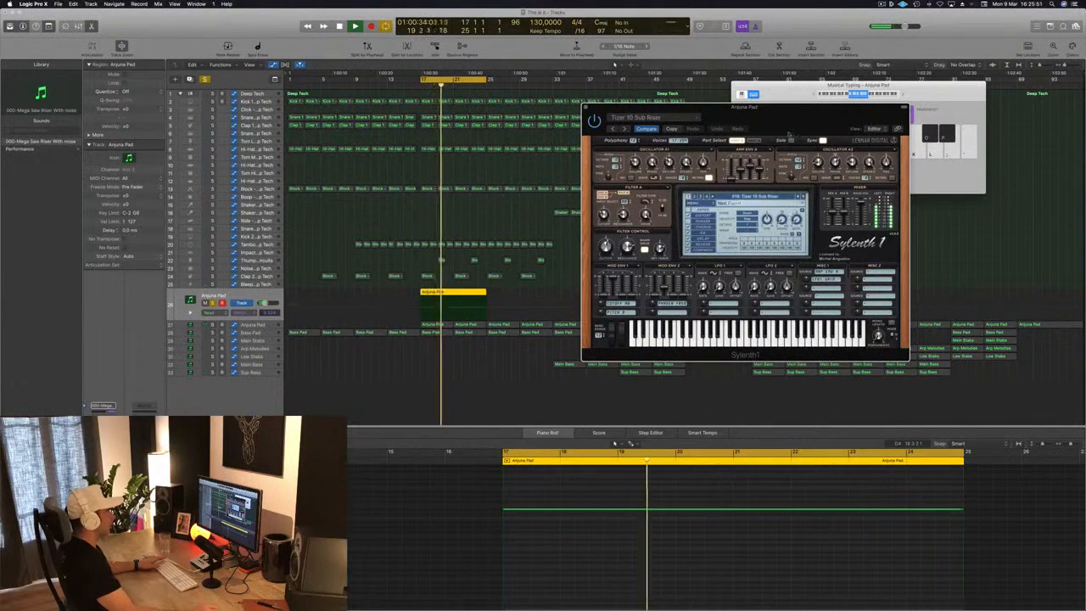
Extend the riser region to bar 33 and stretch its single note to the full sixteen bars
left_click_drag(789, 134, 908, 144)
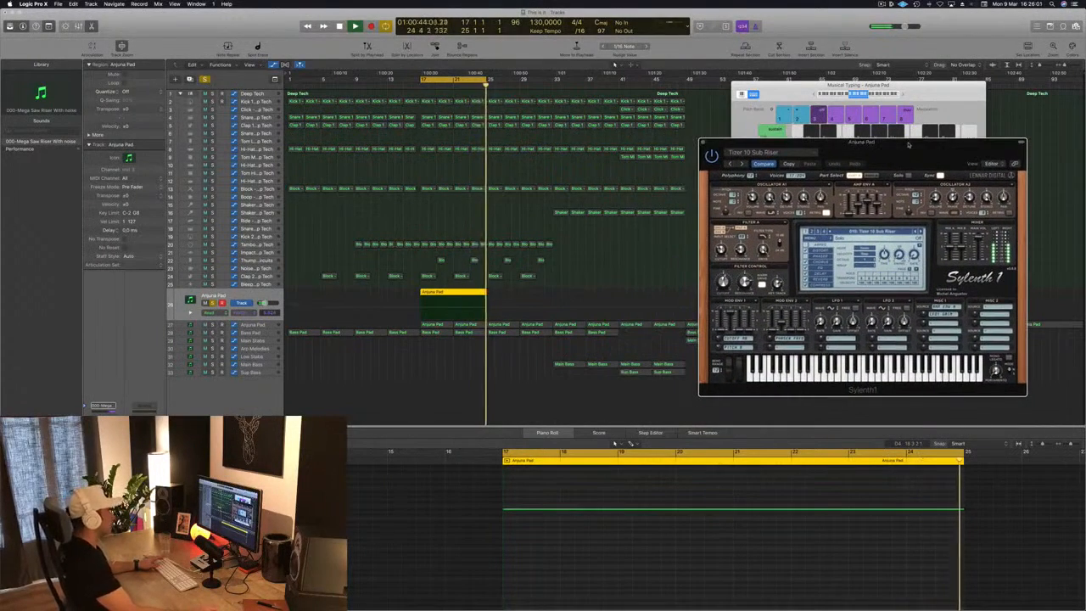
left_click(485, 293)
left_click_drag(485, 293, 552, 297)
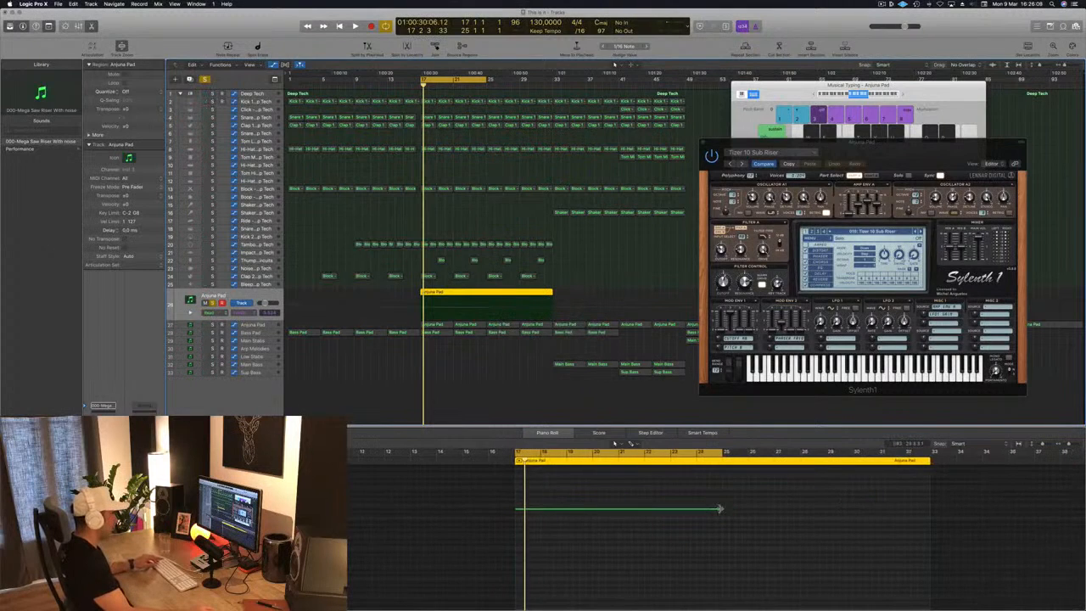
left_click_drag(720, 509, 916, 511)
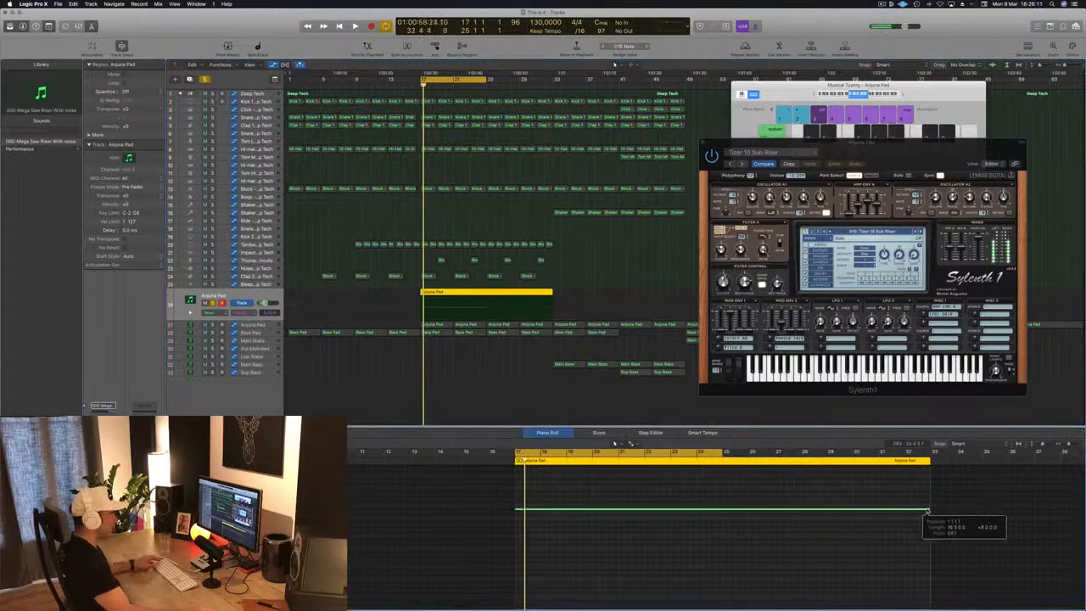
Extend the cycle range to bar 33 and play the soloed riser through it
left_click_drag(900, 160, 797, 106)
left_click(481, 78)
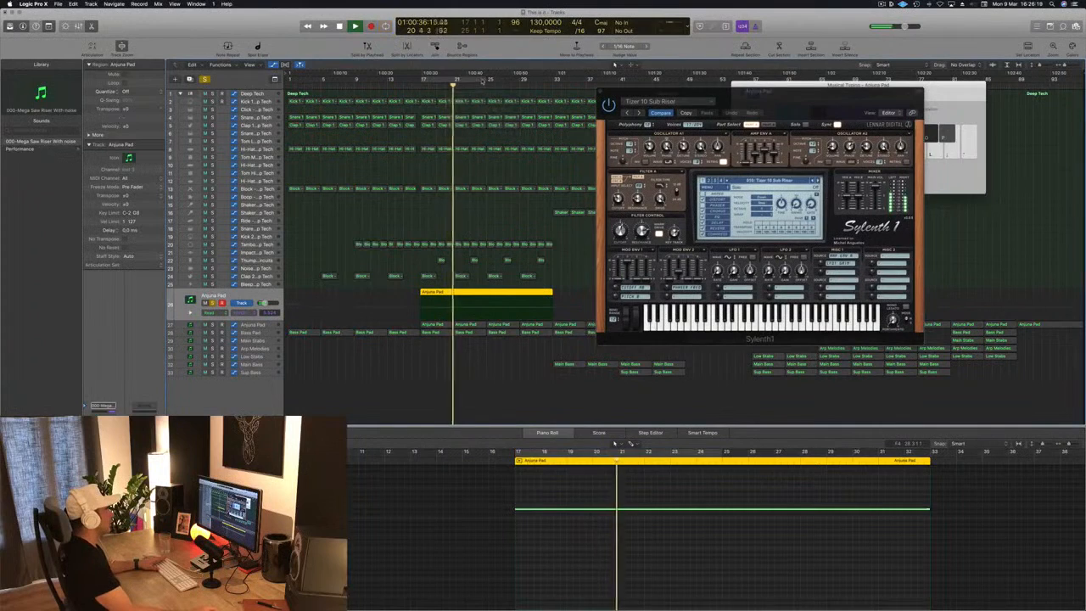
left_click(481, 79)
left_click_drag(481, 79, 547, 79)
left_click_drag(656, 92, 707, 85)
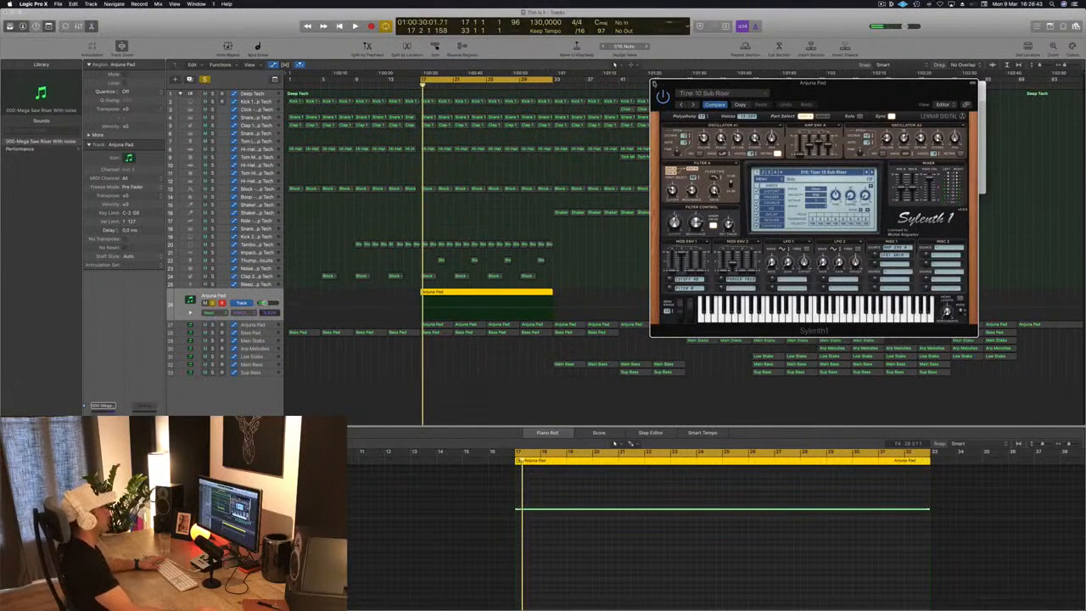
Close the Sylenth1 window, turn off solo on the riser track and play the full arrangement from bar 17
key("super+k")
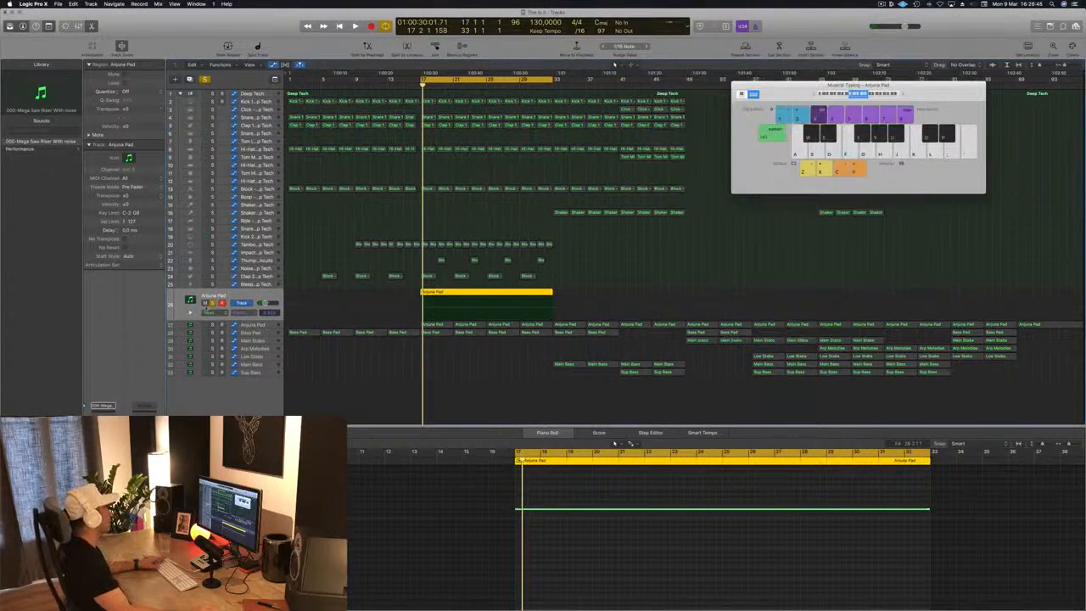
key("s")
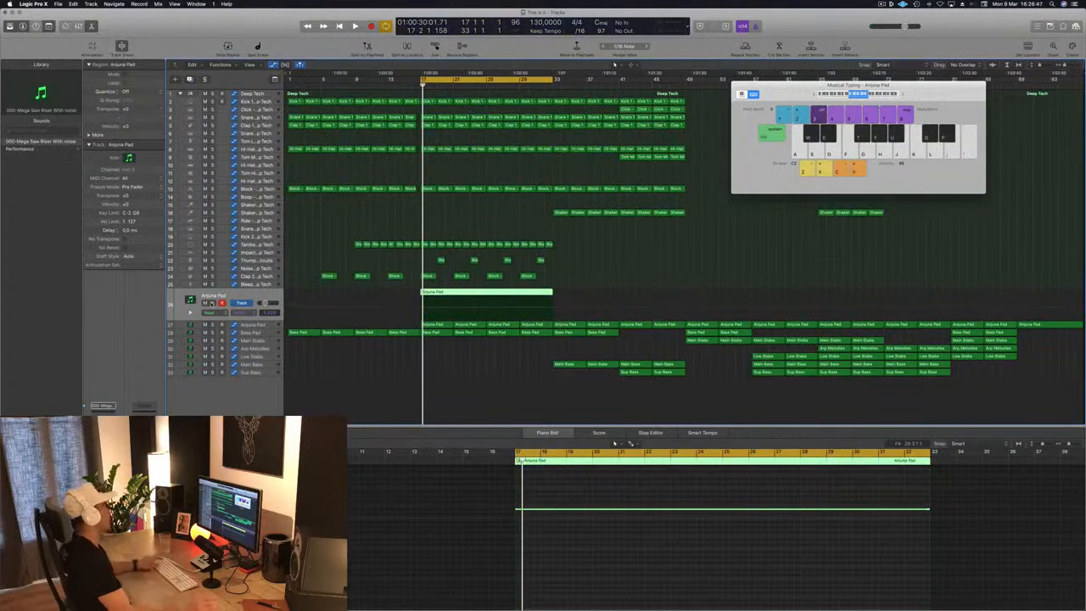
key("space")
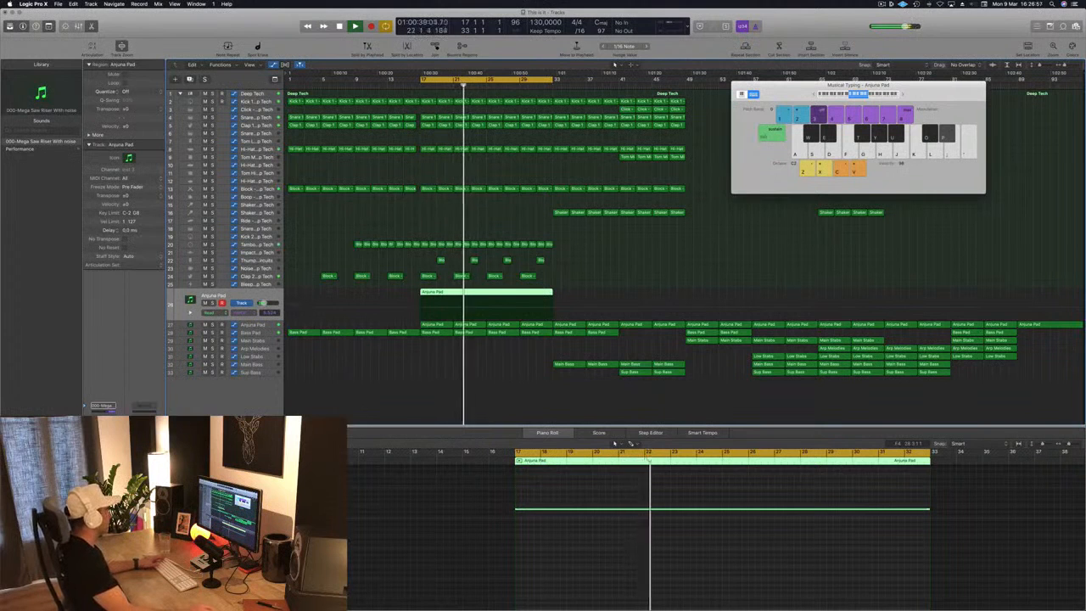
Set the side chain of the Compressor on the Mega Saw Riser track to Bus 14 (Kick 1), lower its threshold, and close the plug-in window
left_click(104, 467)
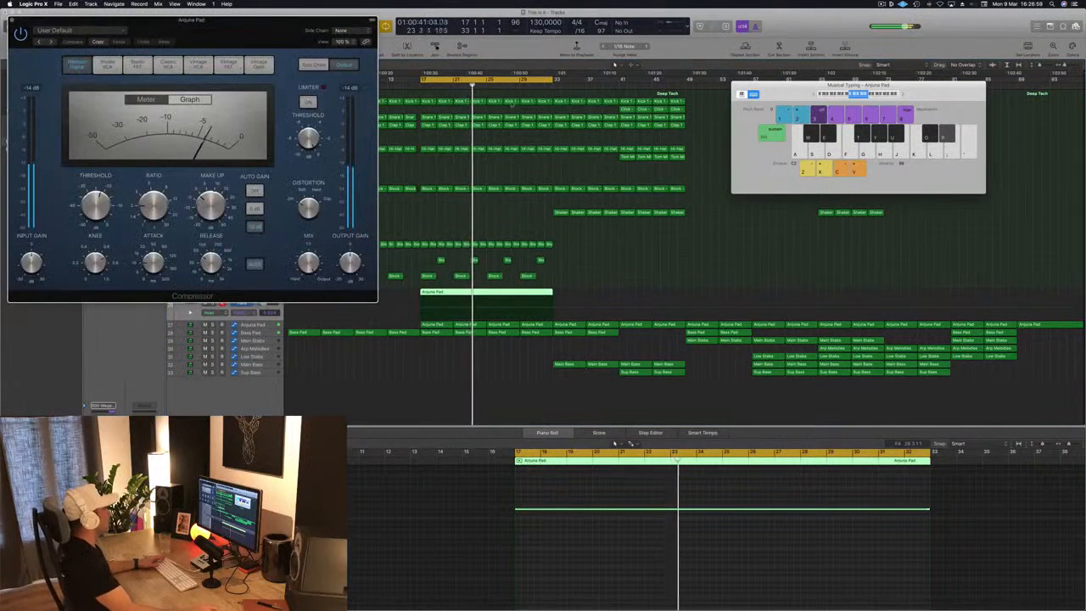
left_click_drag(341, 39, 699, 119)
left_click(697, 114)
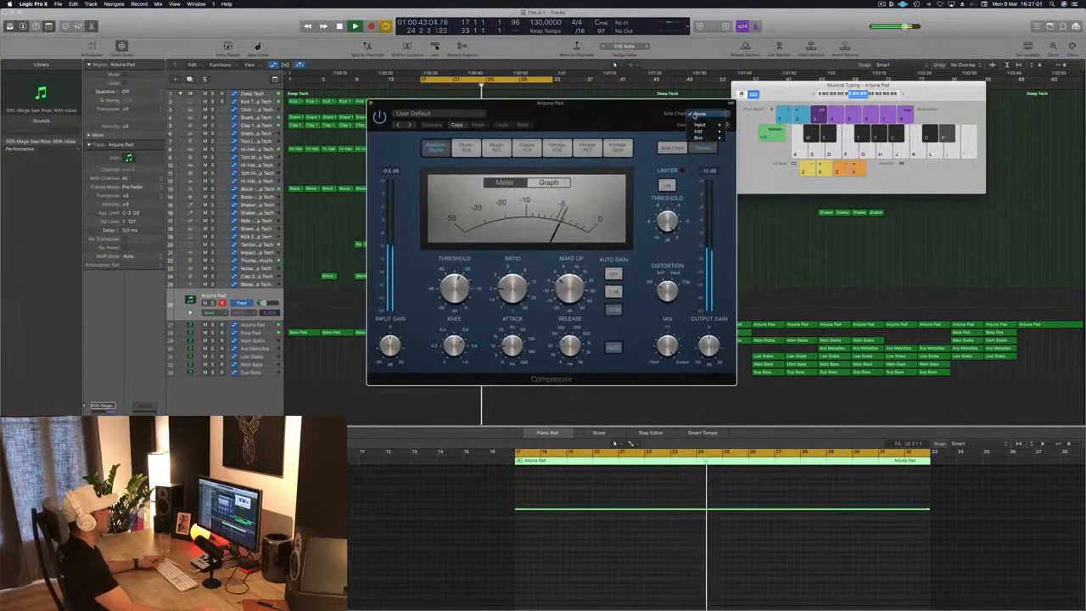
mouse_move(698, 137)
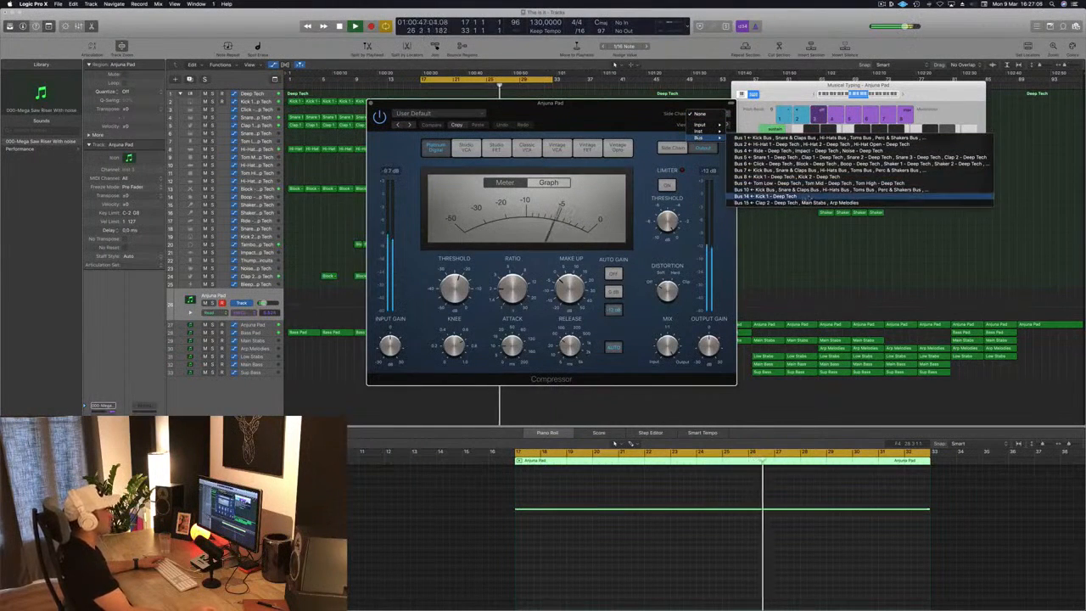
left_click(767, 196)
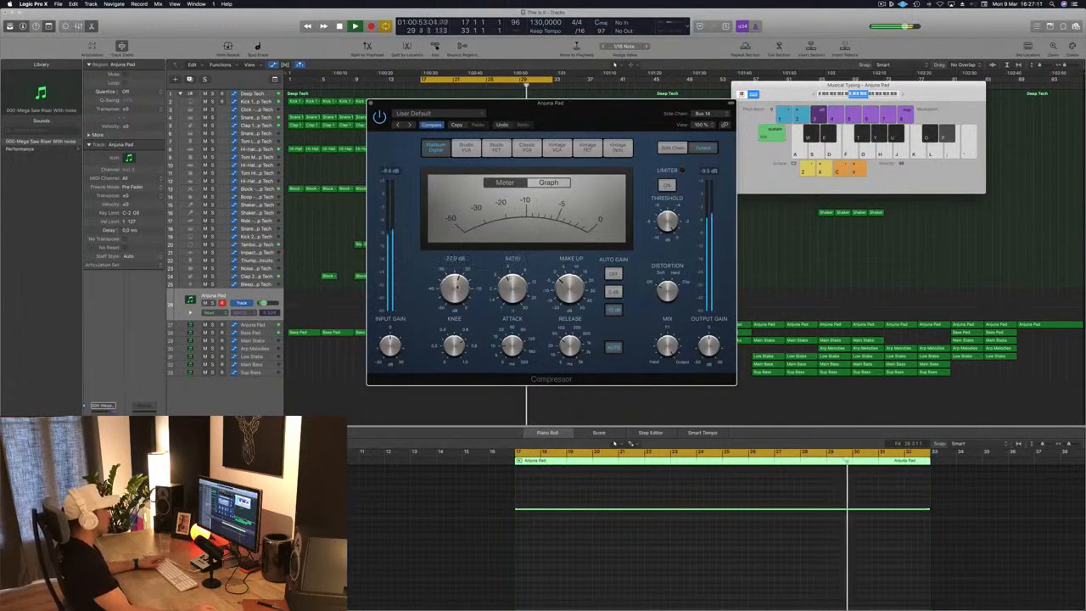
key("super+w")
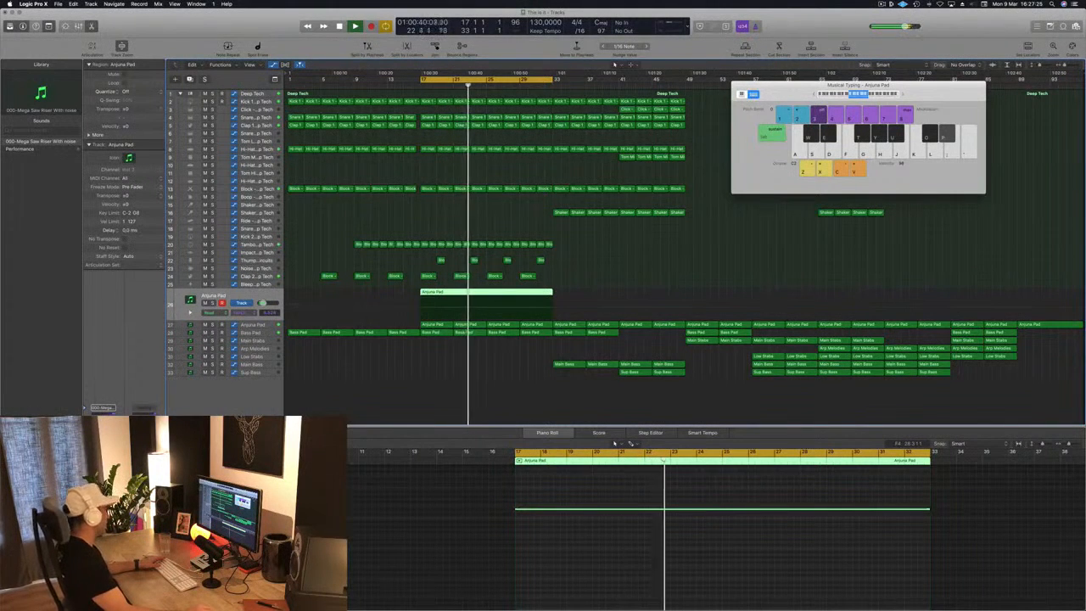
Remove the automation drop at bar 29 on the Bass Pad track so the last ramp rises continuously from bar 25 to bar 33
left_click(644, 258)
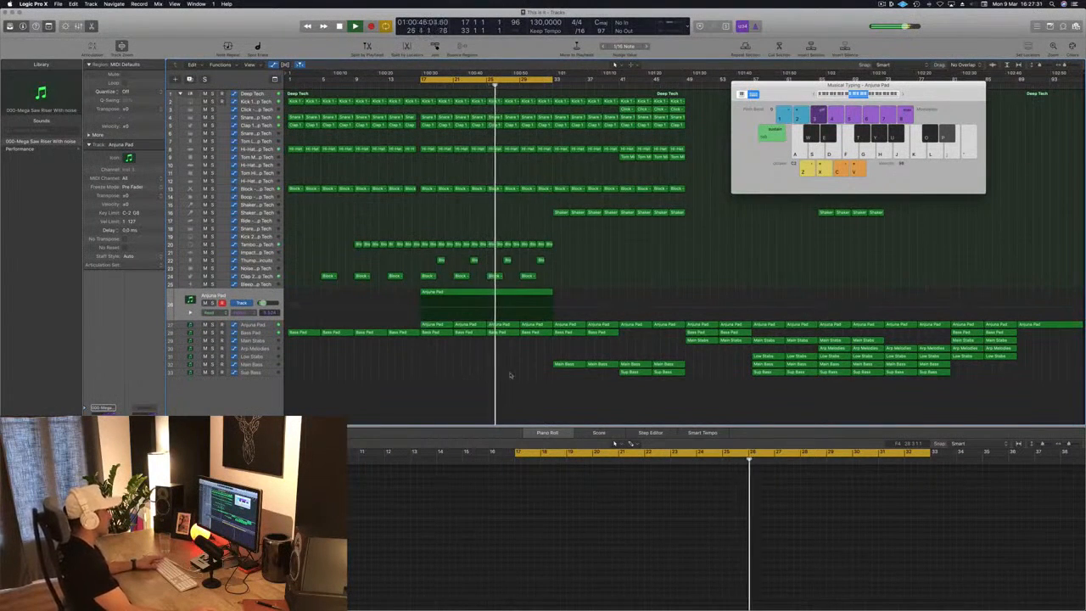
key("Down")
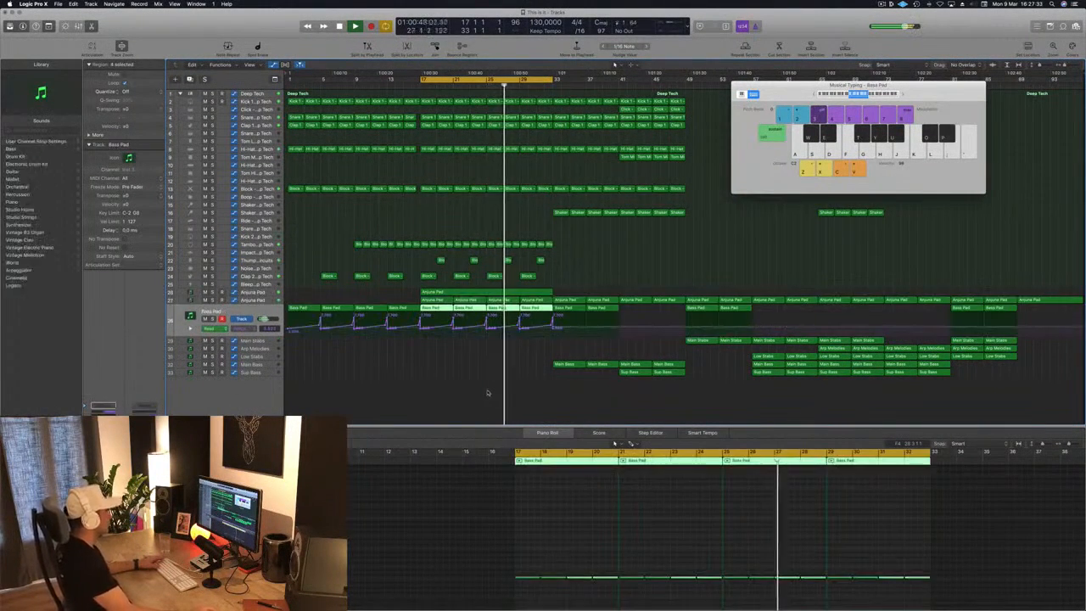
left_click(506, 343)
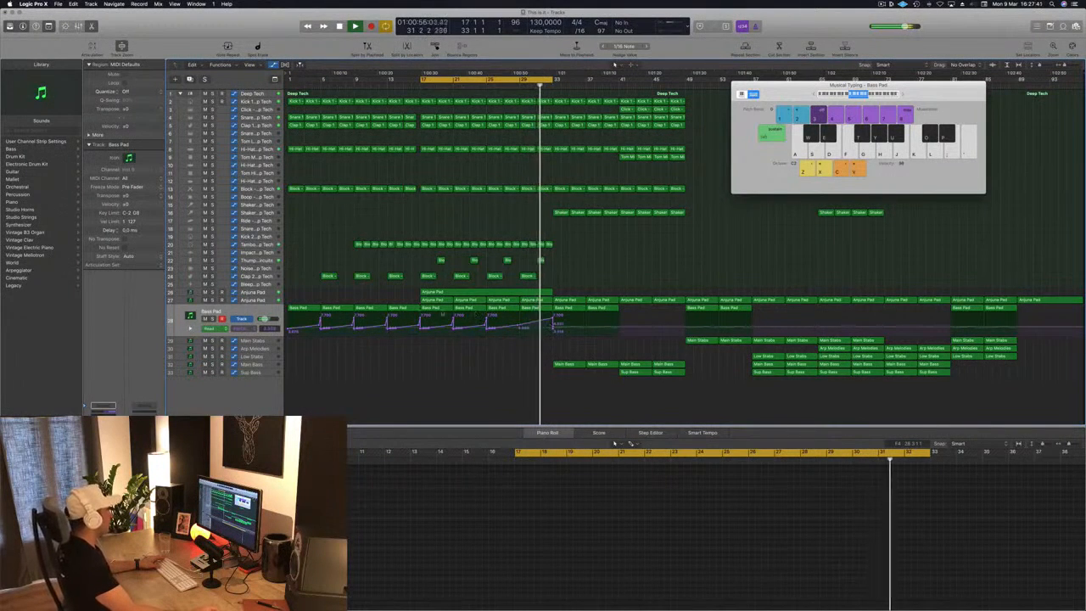
Reshape the automation on Anjuna Pad track 27 so the final ramp rises from bar 29 and peaks at bar 33
left_click(272, 300)
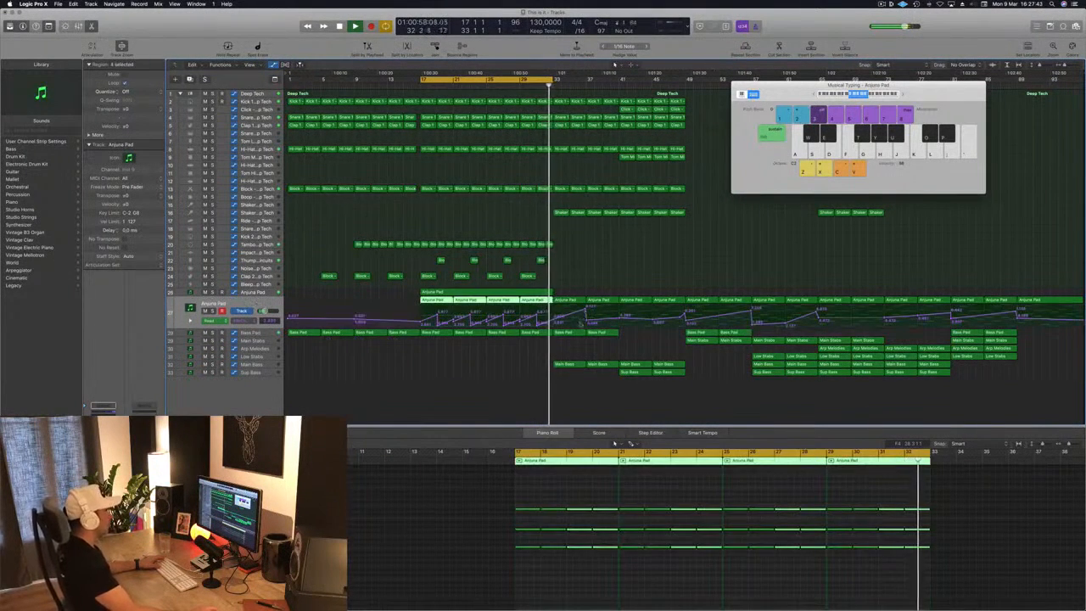
left_click(536, 325)
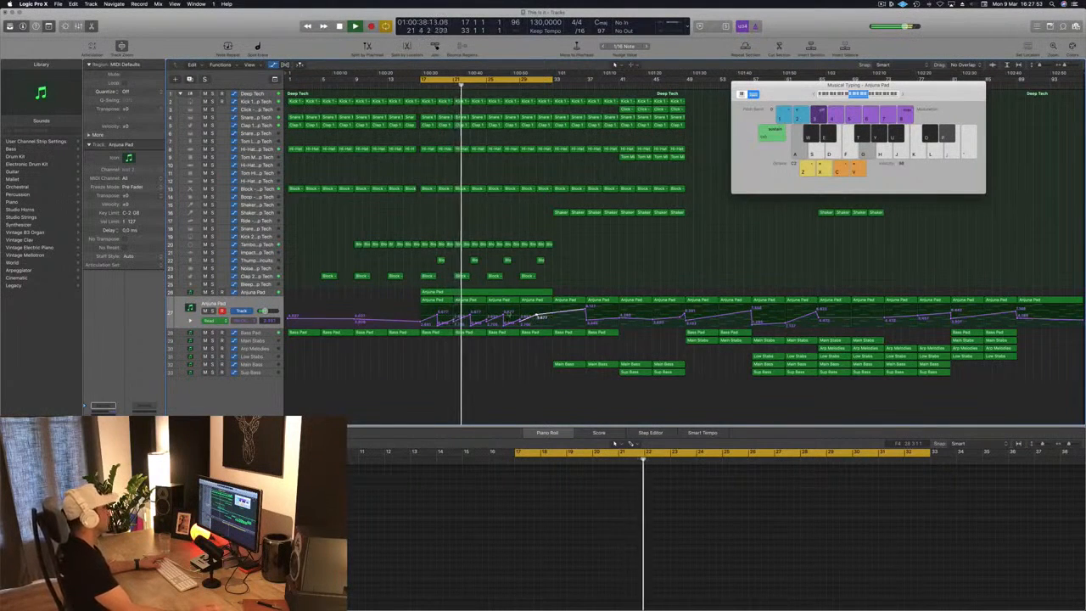
left_click(521, 321)
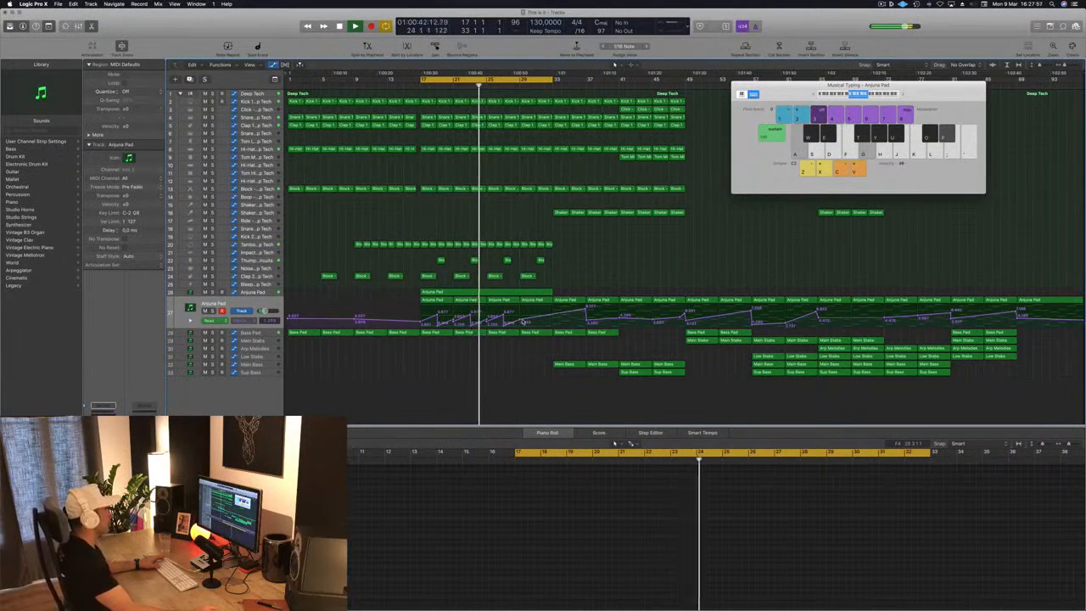
left_click_drag(522, 321, 554, 309)
left_click(554, 310)
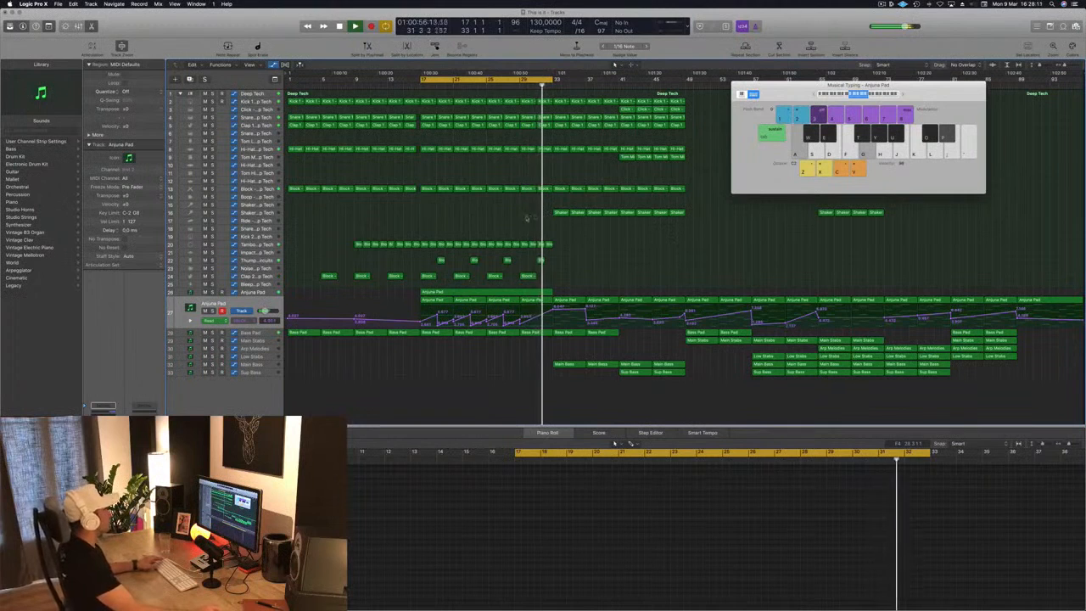
Copy four Shaker regions to bars 25 to 33, resume playback, and close the Musical Typing window
left_click_drag(534, 210, 487, 221)
left_click(479, 230)
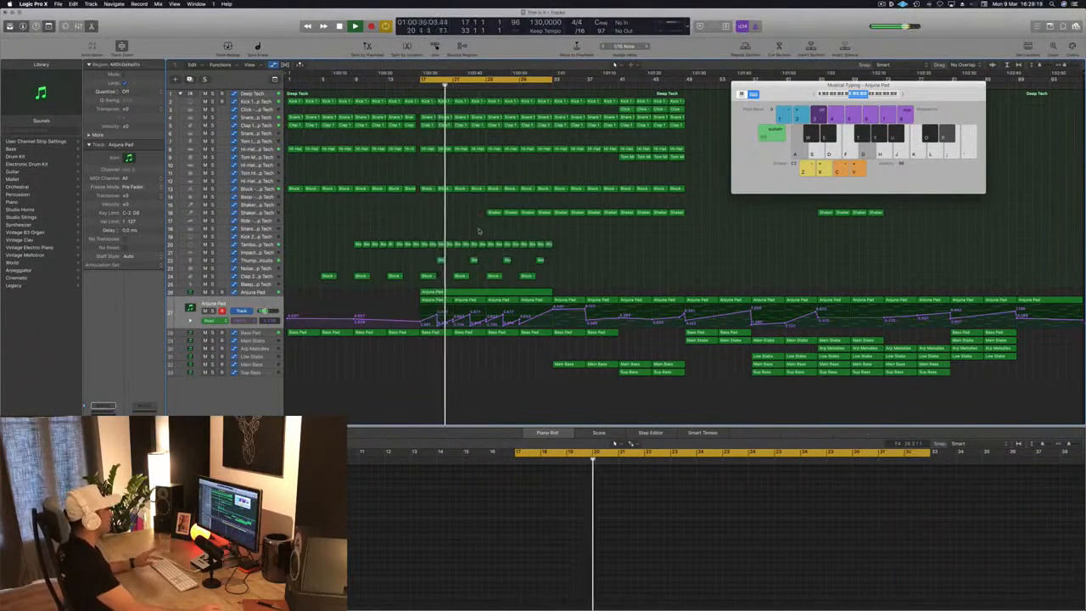
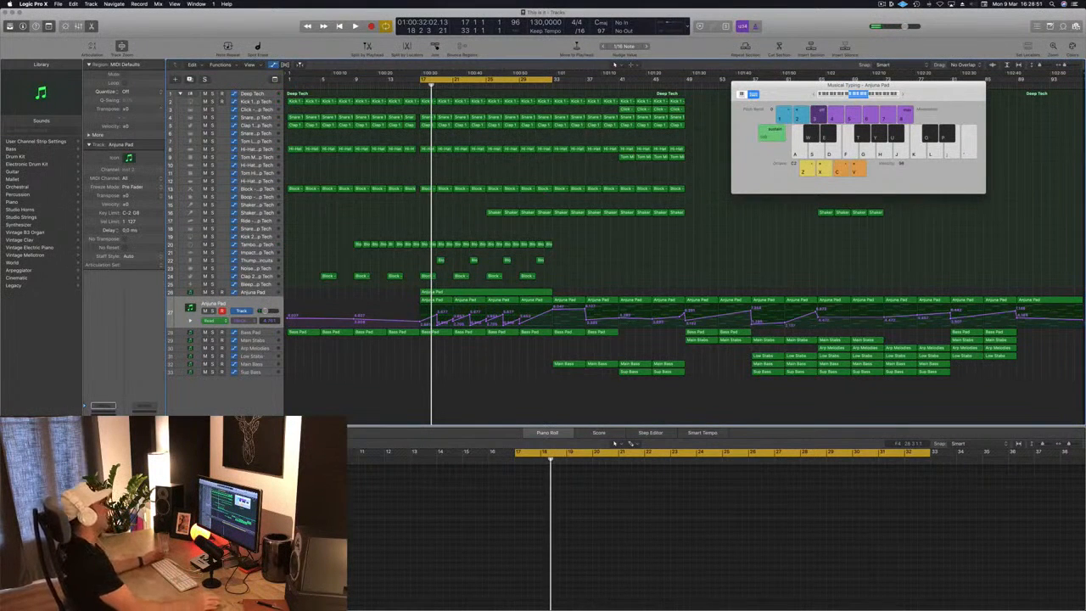
key("space")
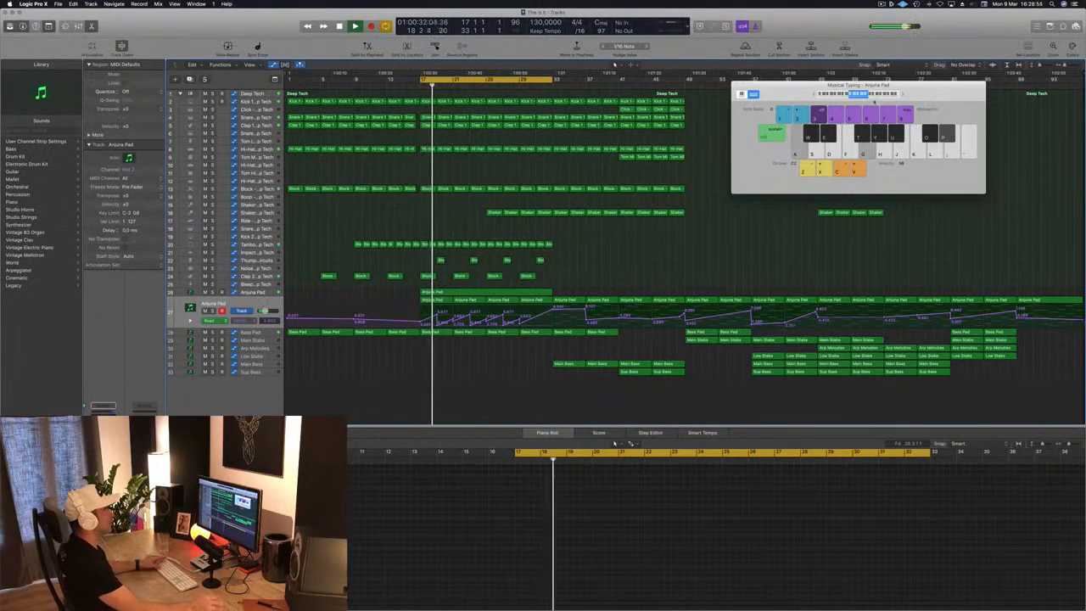
left_click_drag(922, 96, 940, 107)
key("super+k")
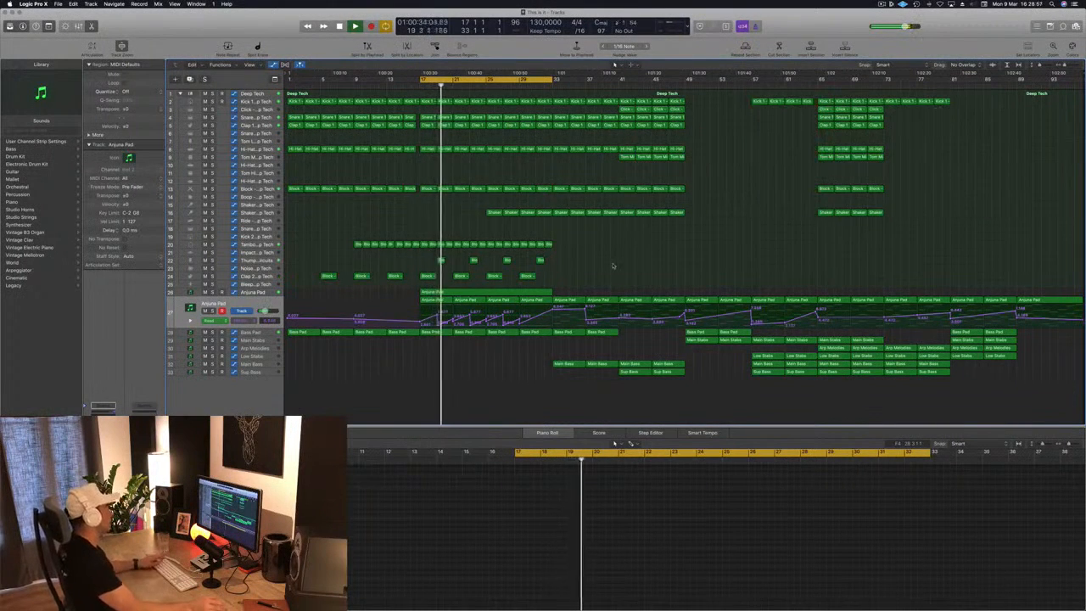
Repeat the section between bars 17 and 33 twice across all tracks, shifting the rest of the arrangement back
left_click(487, 292)
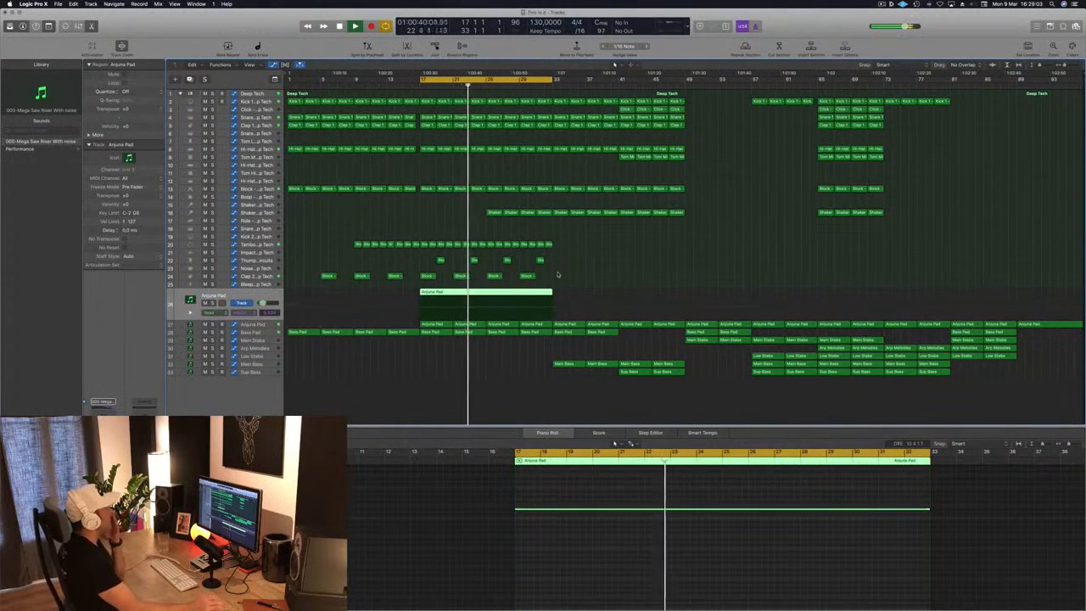
left_click(568, 270)
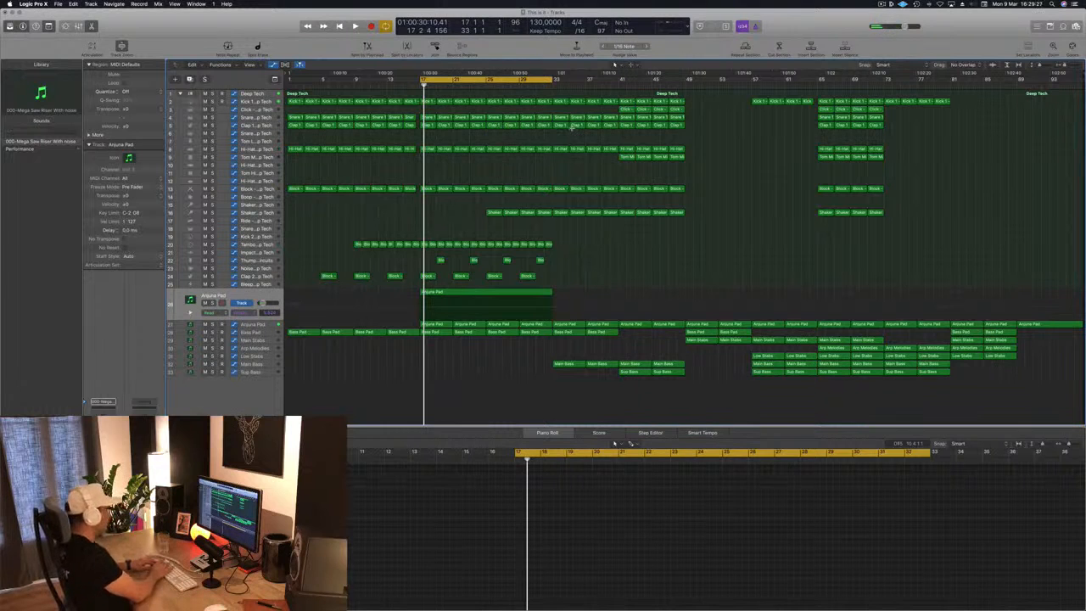
key("ctrl+super+r")
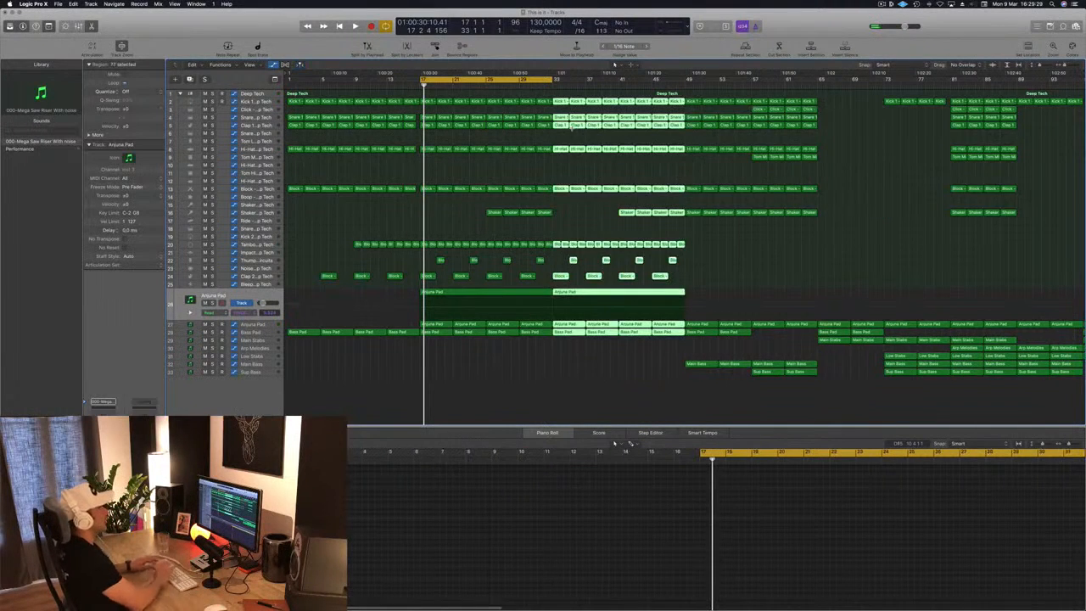
key("ctrl+super+r")
scroll(566, 173, "down", 3)
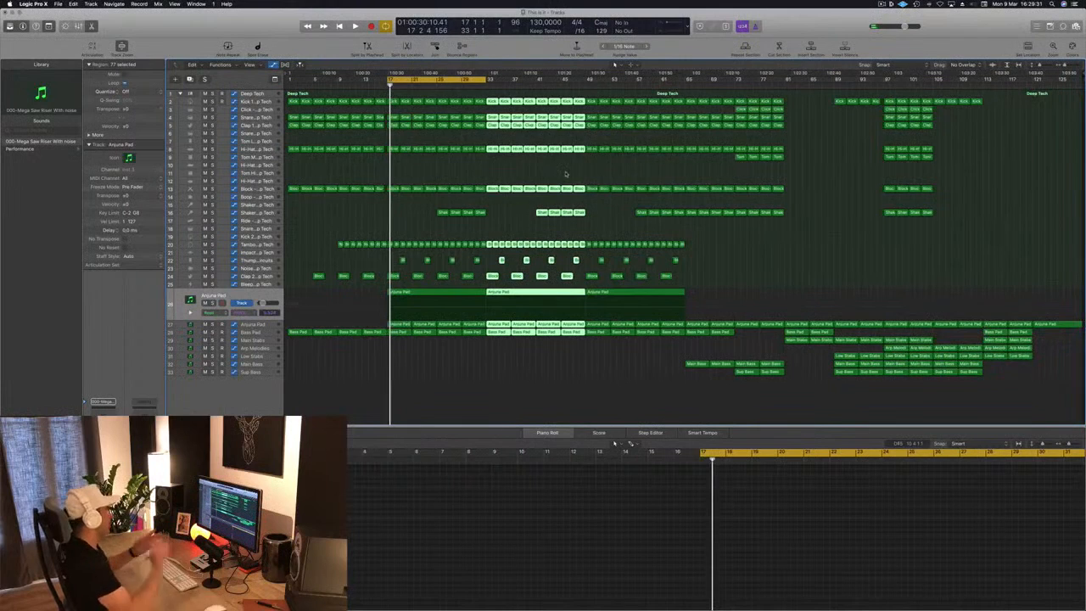
Move the cycle range to bars 33 to 49 and start playback there
left_click_drag(463, 79, 565, 81)
left_click(521, 218)
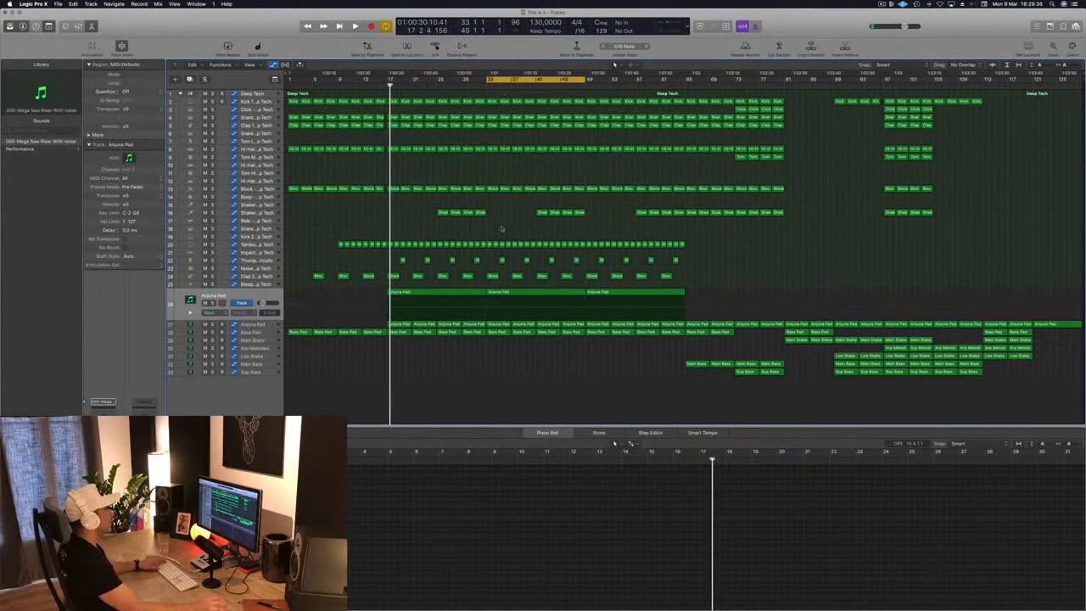
key("space")
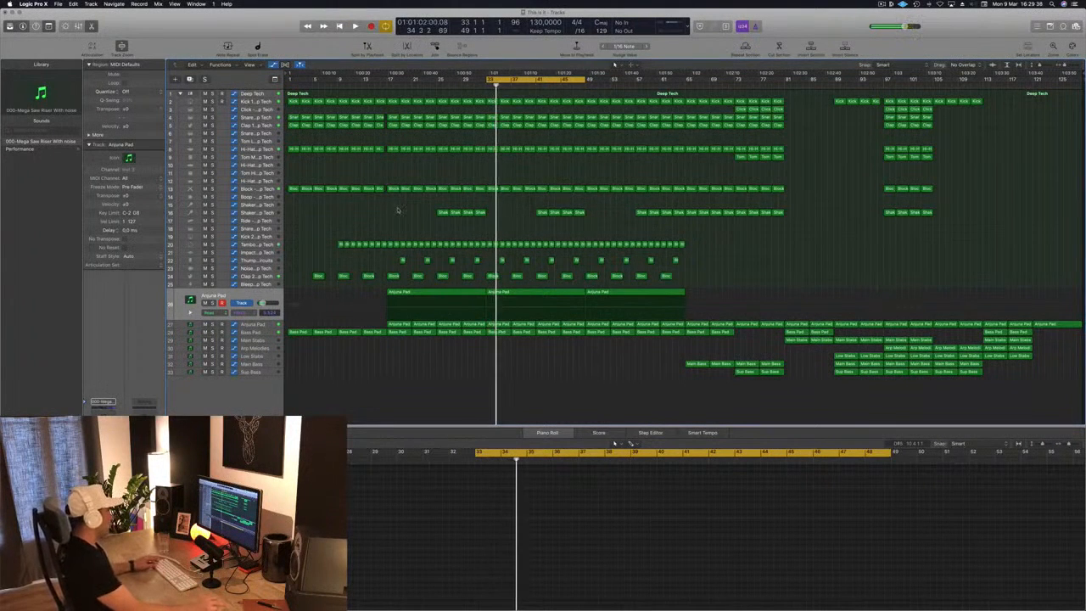
Fill the Shaker gap between bars 33 and 41 with copies of the neighbouring regions and audition the section
mouse_move(487, 219)
left_mouse_down()
mouse_move(477, 218)
mouse_move(492, 215)
left_mouse_up()
left_click(454, 234)
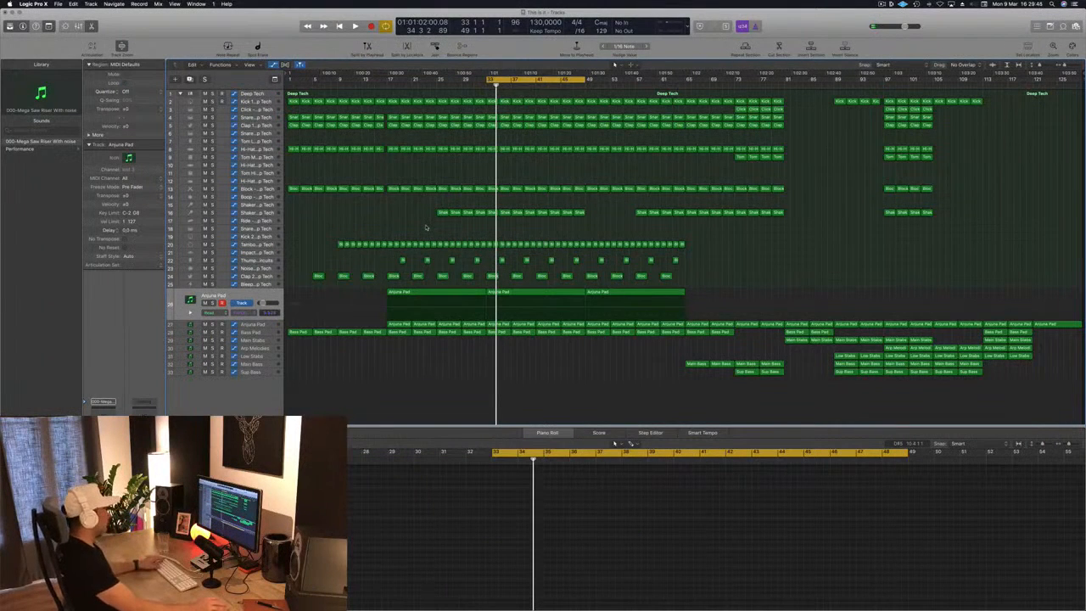
key("space")
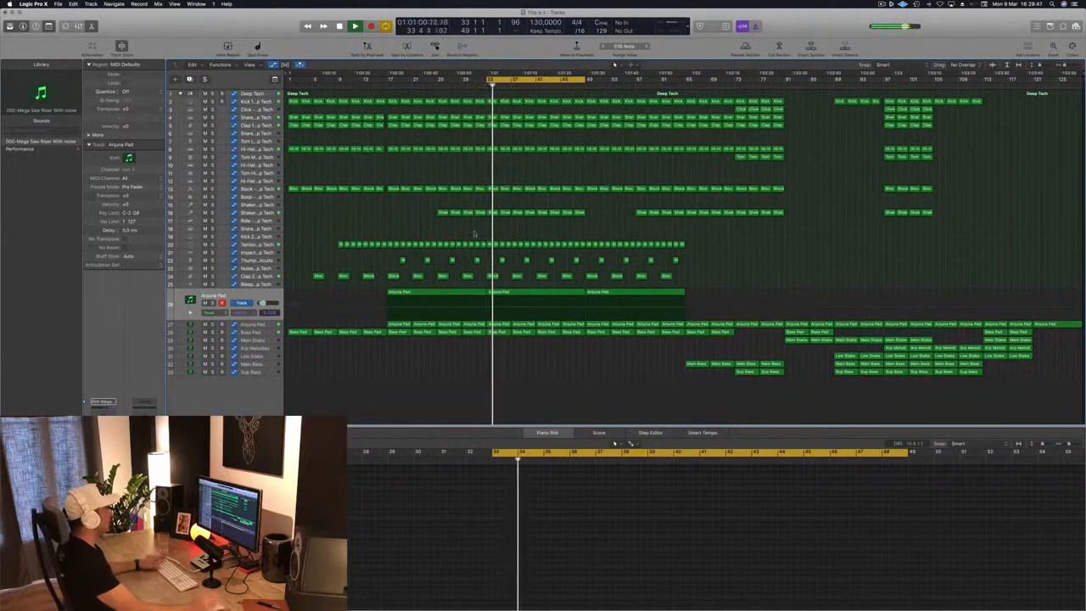
key("space")
key("space")
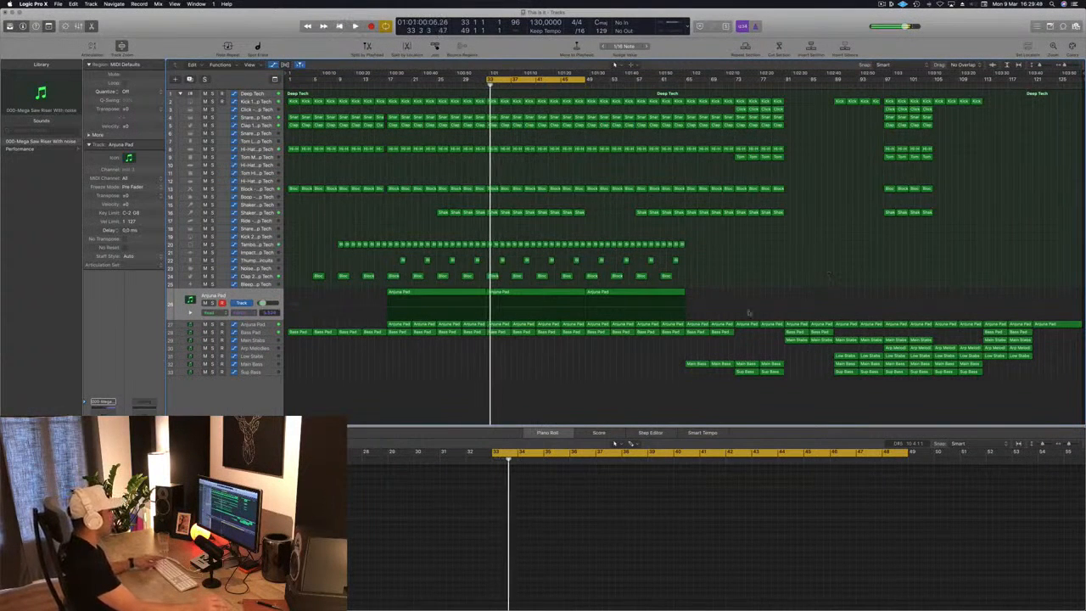
Copy the first Main Bass region to bar 33 and play it briefly
left_click(693, 363)
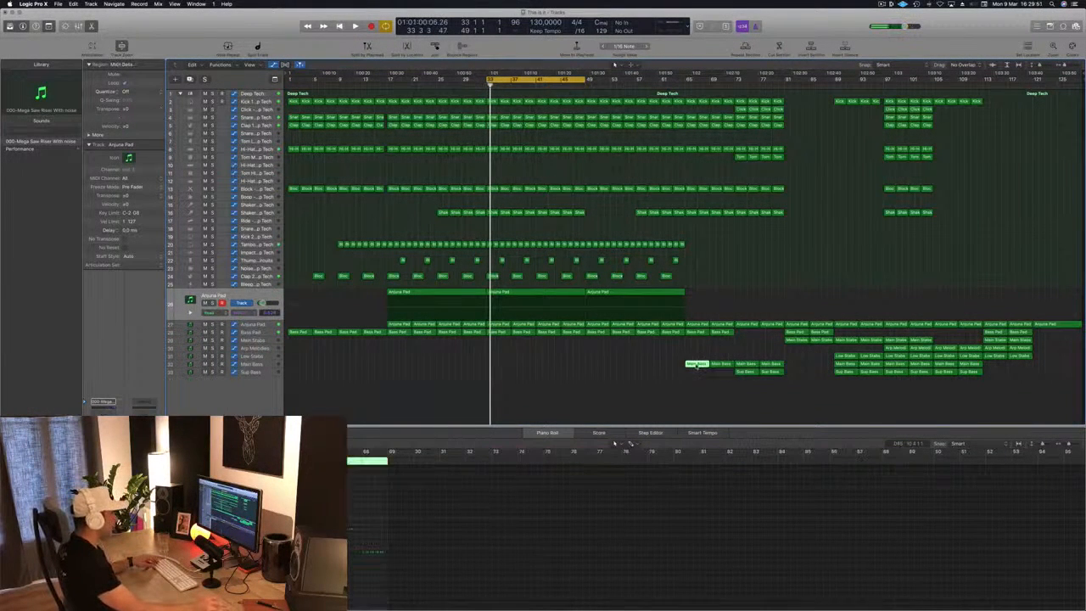
left_click_drag(696, 366, 499, 365)
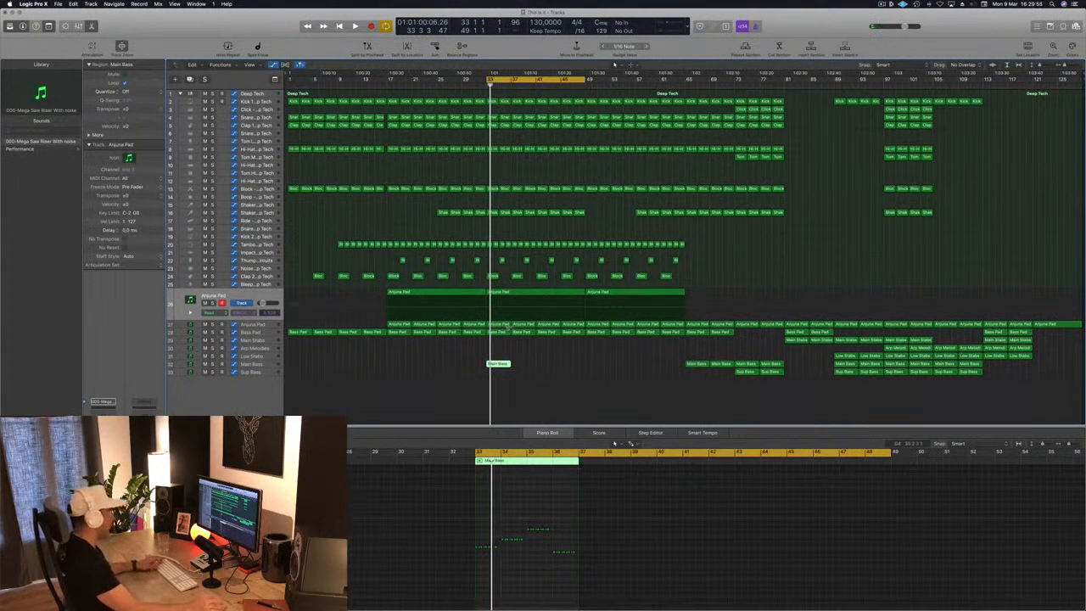
key("space")
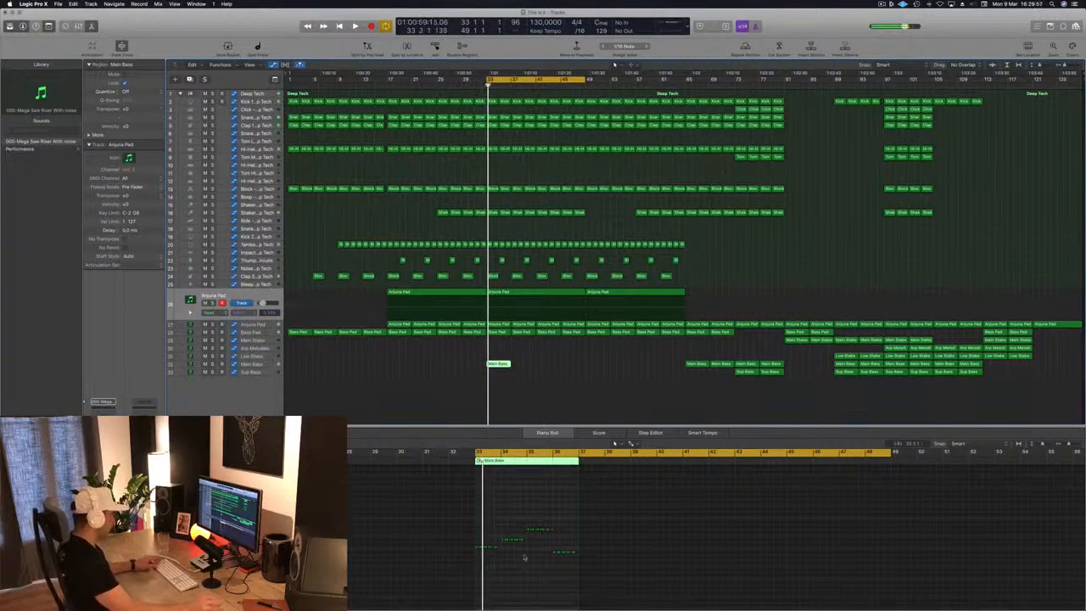
Delete the notes after the first bar of the copied Main Bass region and duplicate the first bar's pattern through bar 36
scroll(525, 539, "up", 5)
left_click_drag(564, 524, 886, 597)
key("Delete")
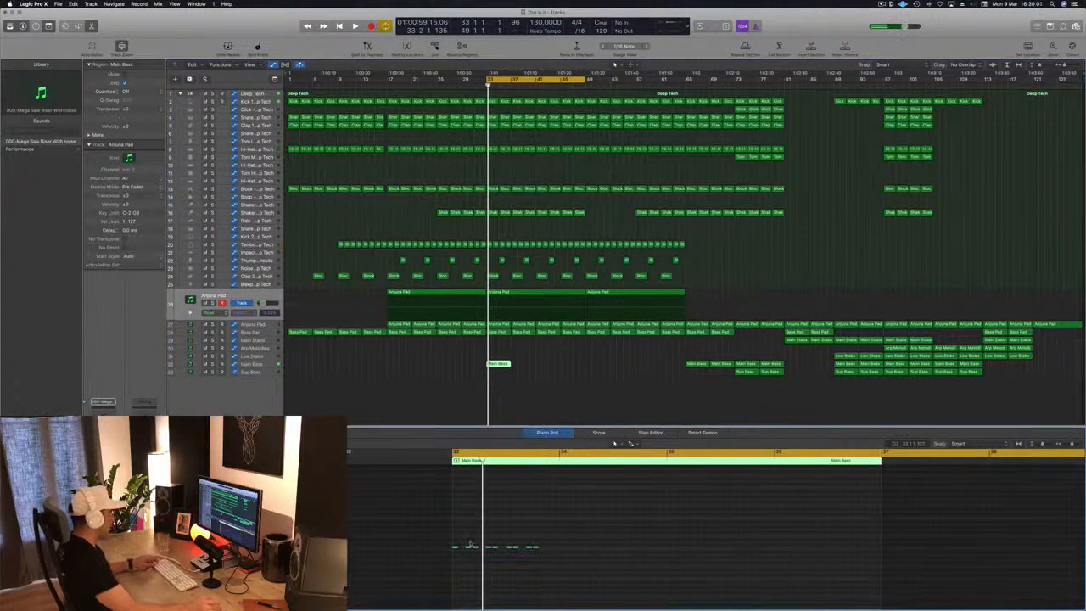
left_click_drag(455, 547, 563, 549)
left_click_drag(688, 536, 667, 551)
Lower the filter cutoff automation on the Main Bass track beneath the region at bar 33 while listening to it
key("space")
left_click(260, 365)
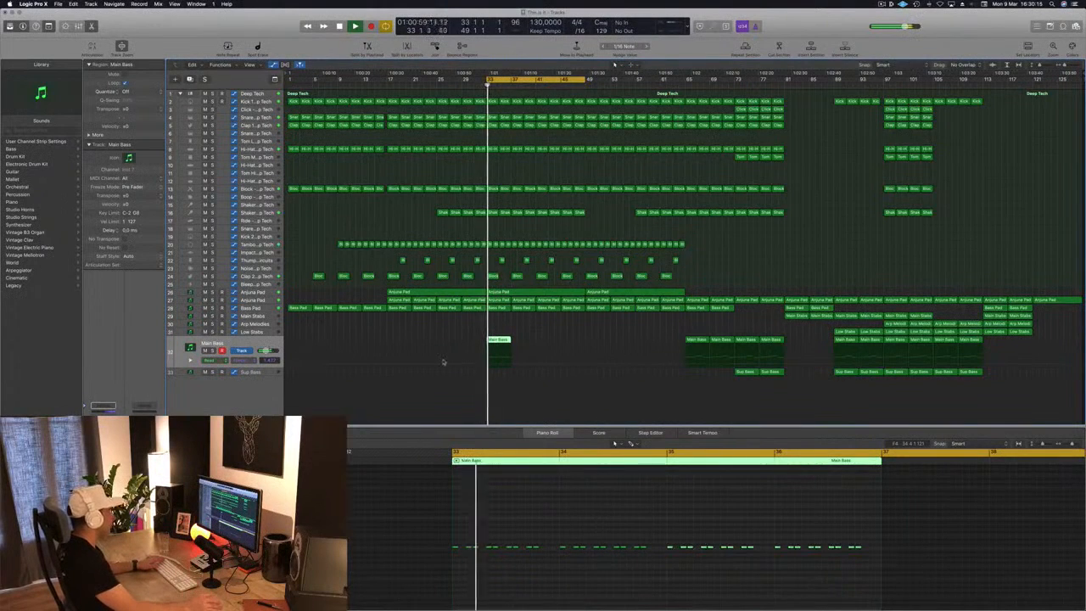
left_click(490, 364)
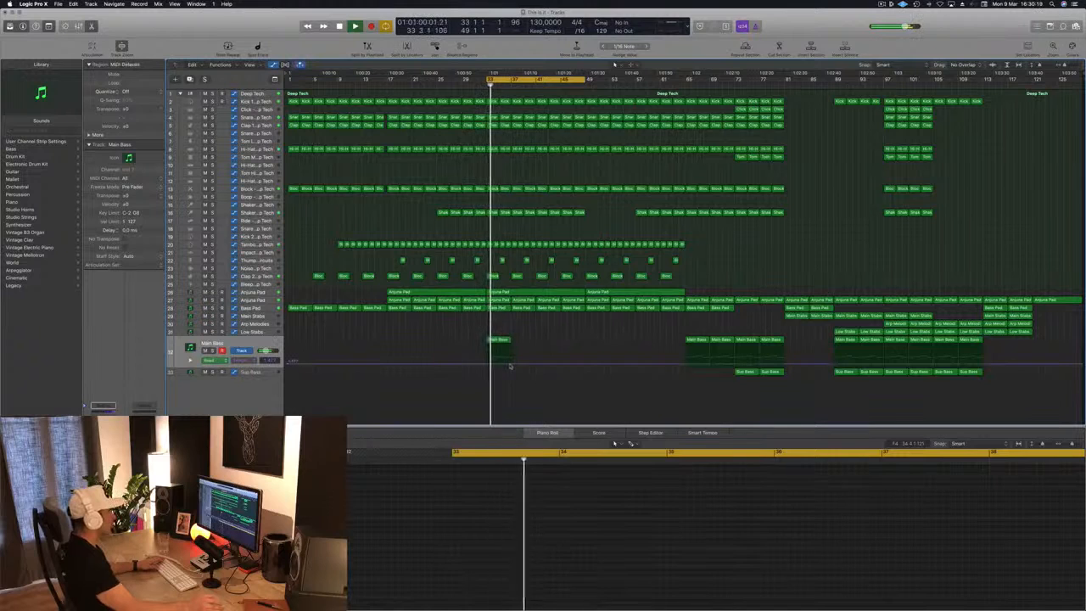
key("space")
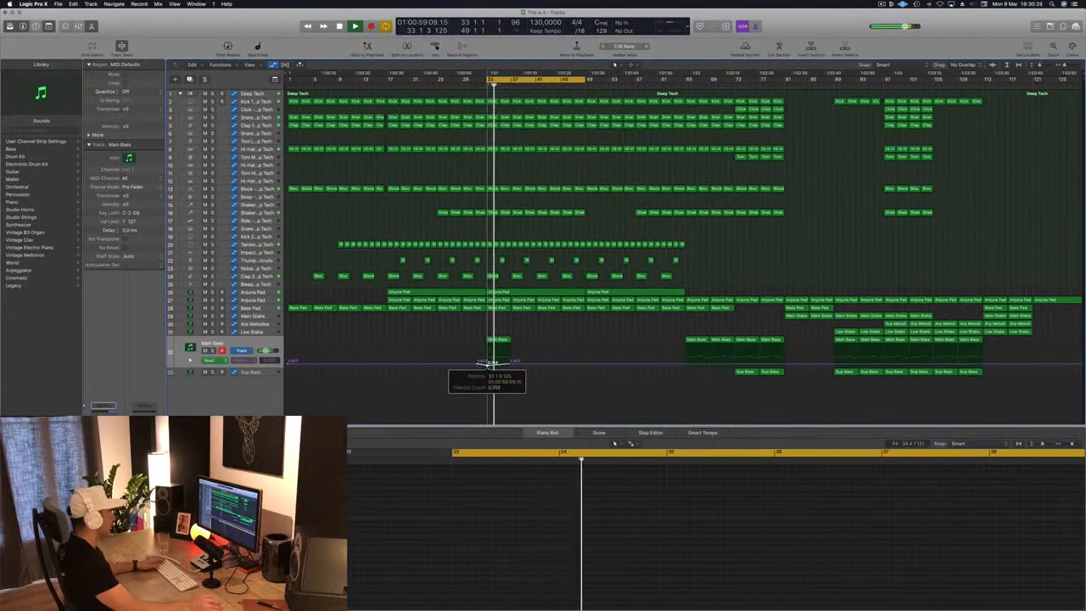
left_click(499, 340)
key("space")
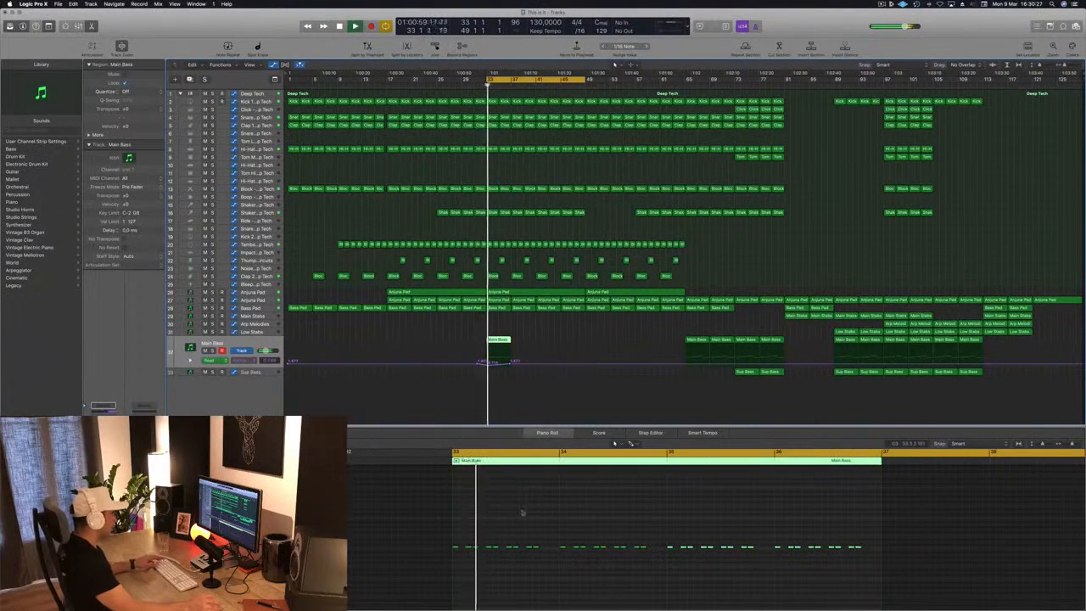
Add an extra bass note at the end of bar 33 by copying the bar's last note, and play it
left_click(552, 512)
key("super+Right")
key("super+Right")
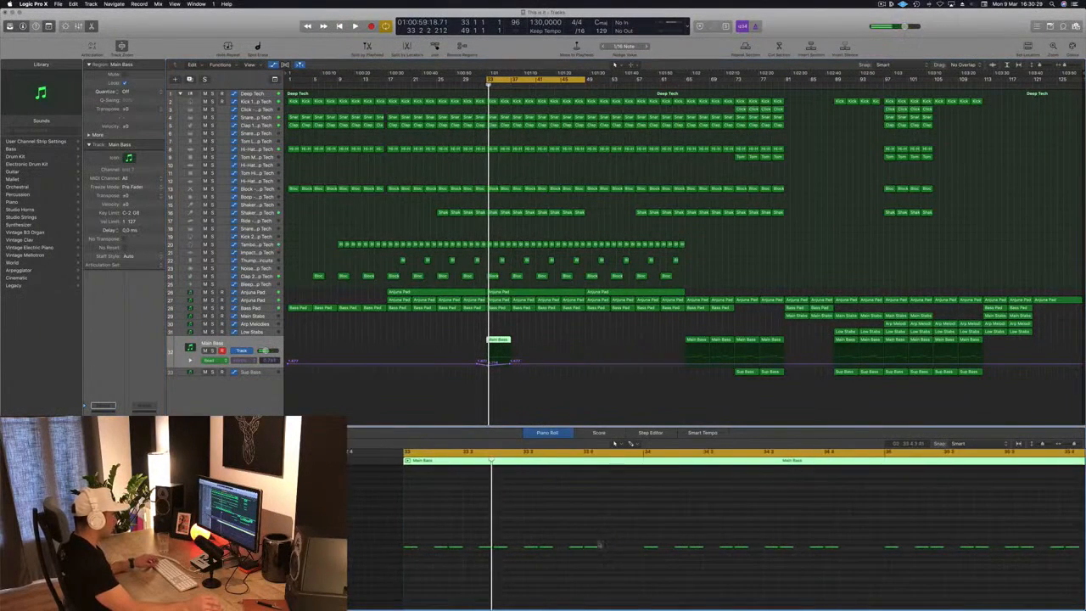
left_click_drag(592, 548, 612, 553)
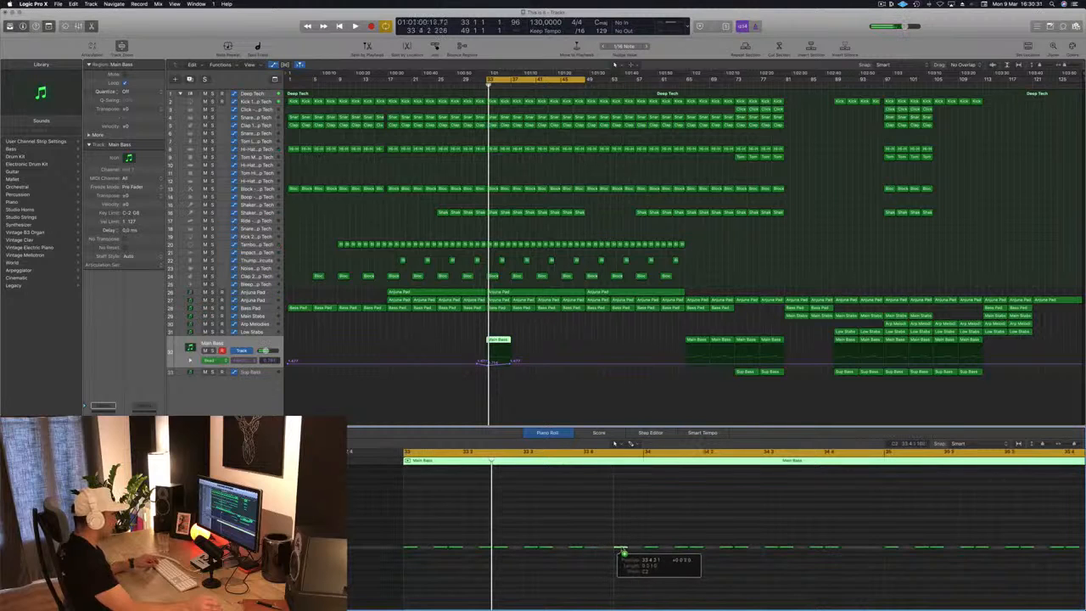
key("space")
key("super+Left")
key("super+Left")
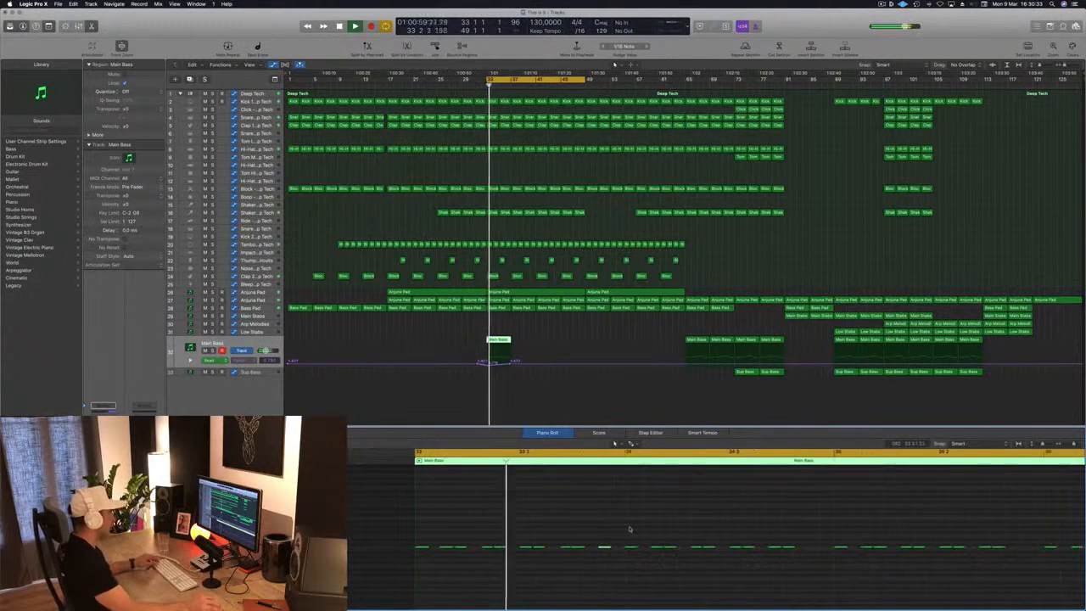
Add the same extra closing note at the ends of bars 34, 35 and 36 in the Main Bass region and play it
key("super+Left")
key("super+Left")
key("super+Left")
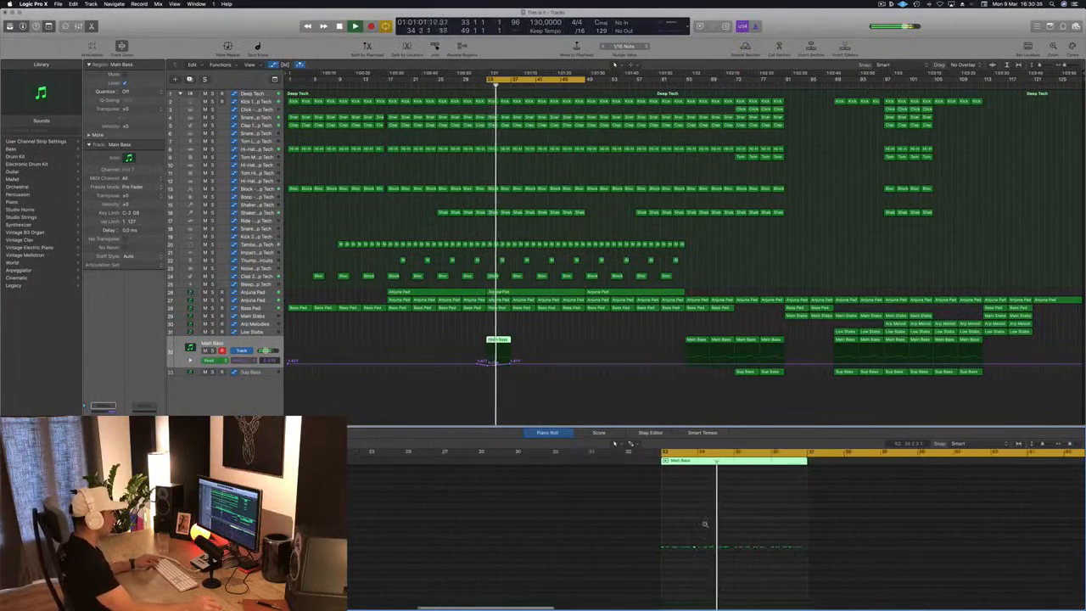
key("super+Right")
key("super+Right")
key("super+Right")
key("super+Right")
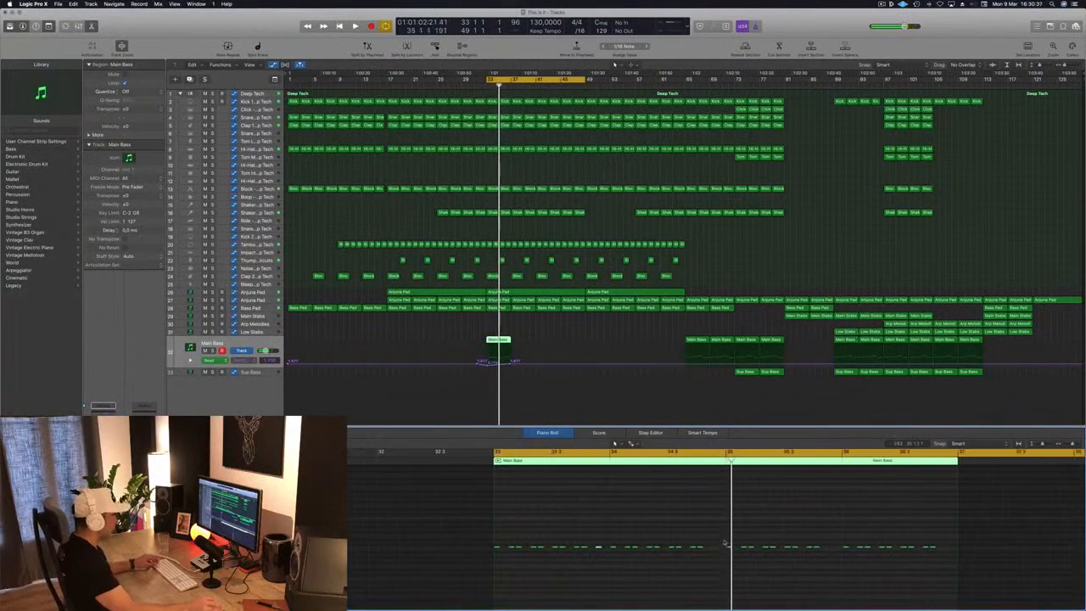
left_click_drag(699, 548, 715, 549)
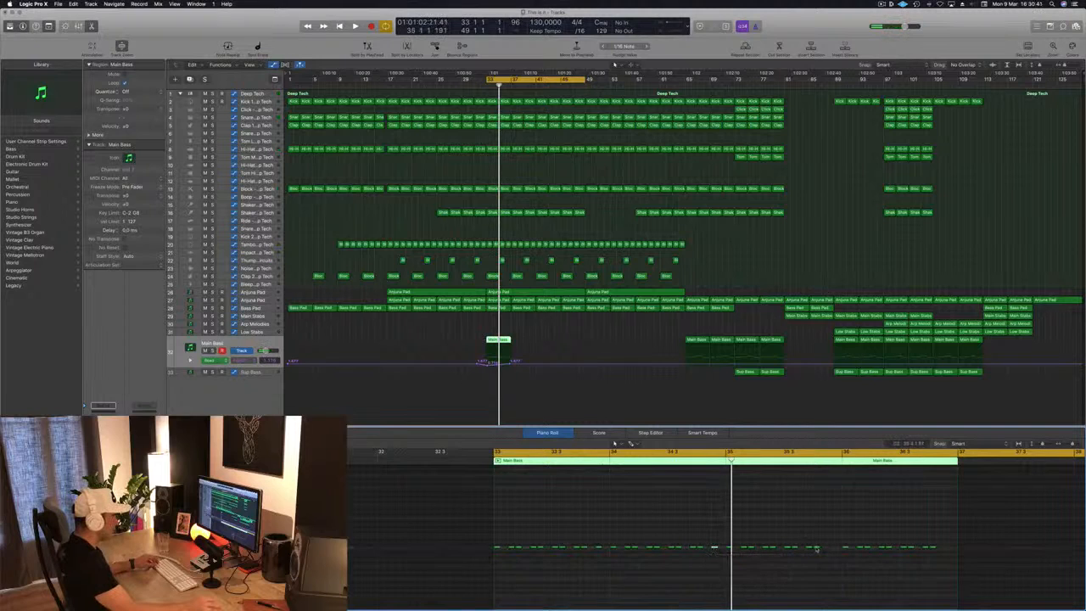
left_click_drag(814, 547, 831, 548)
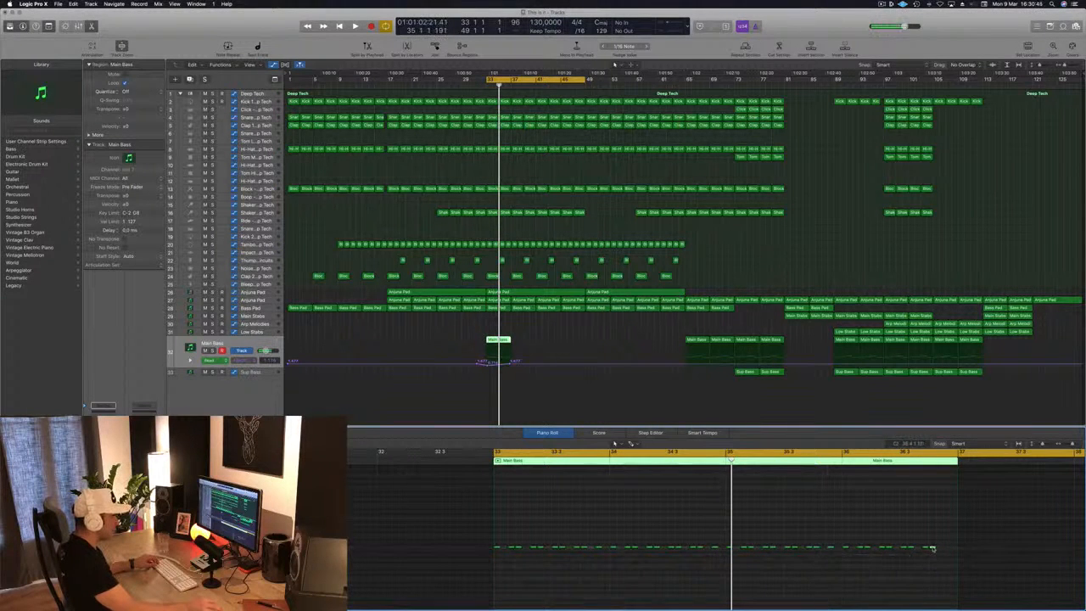
key("space")
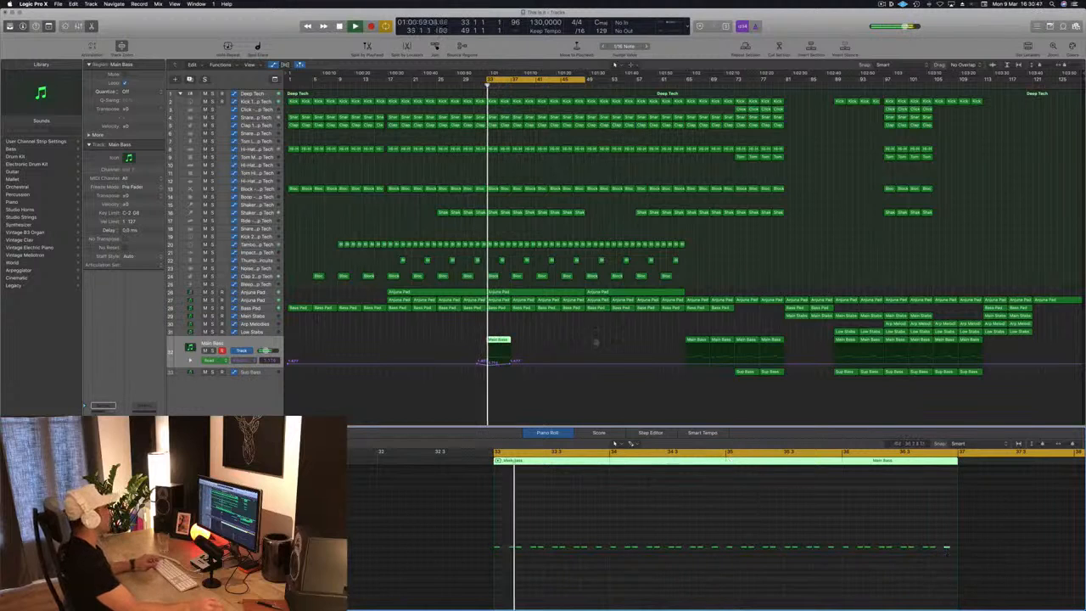
Copy the edited Main Bass region so that the part repeats from bar 37 up to bar 49
left_click(499, 340)
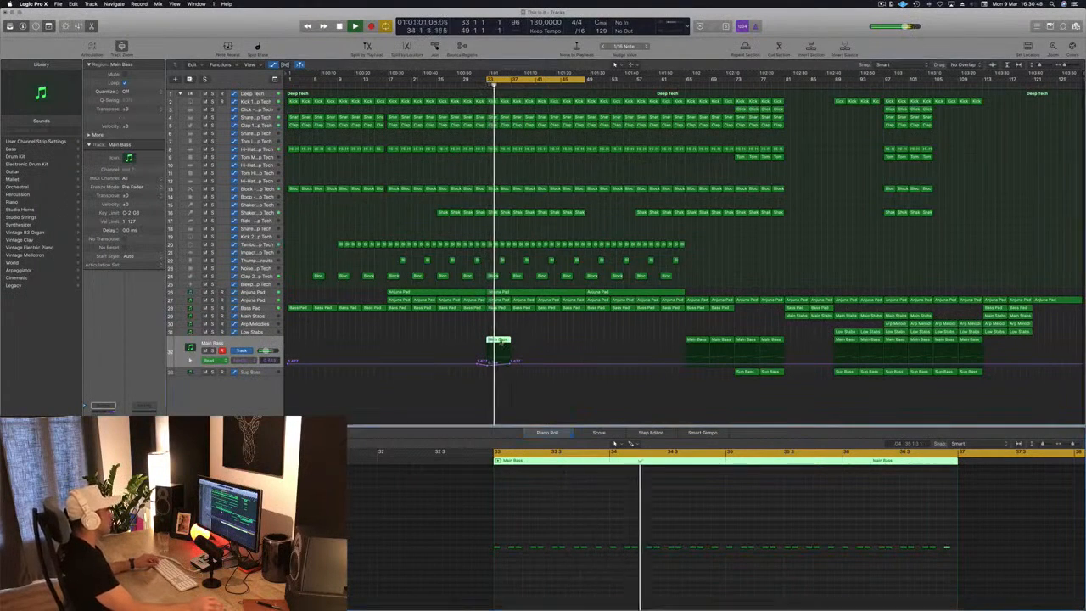
left_click_drag(499, 340, 547, 348)
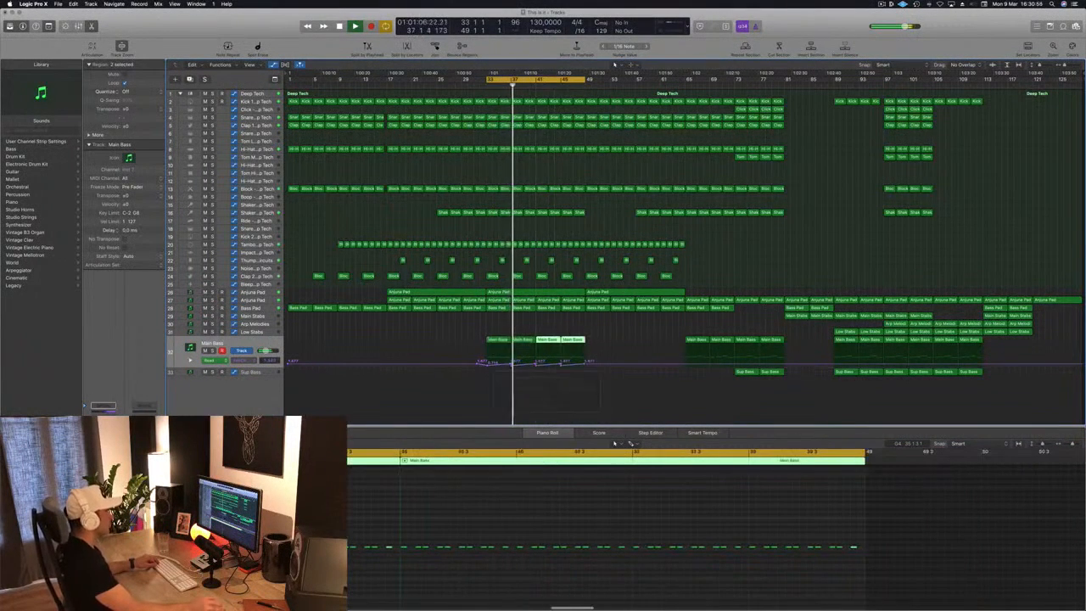
left_click(462, 328)
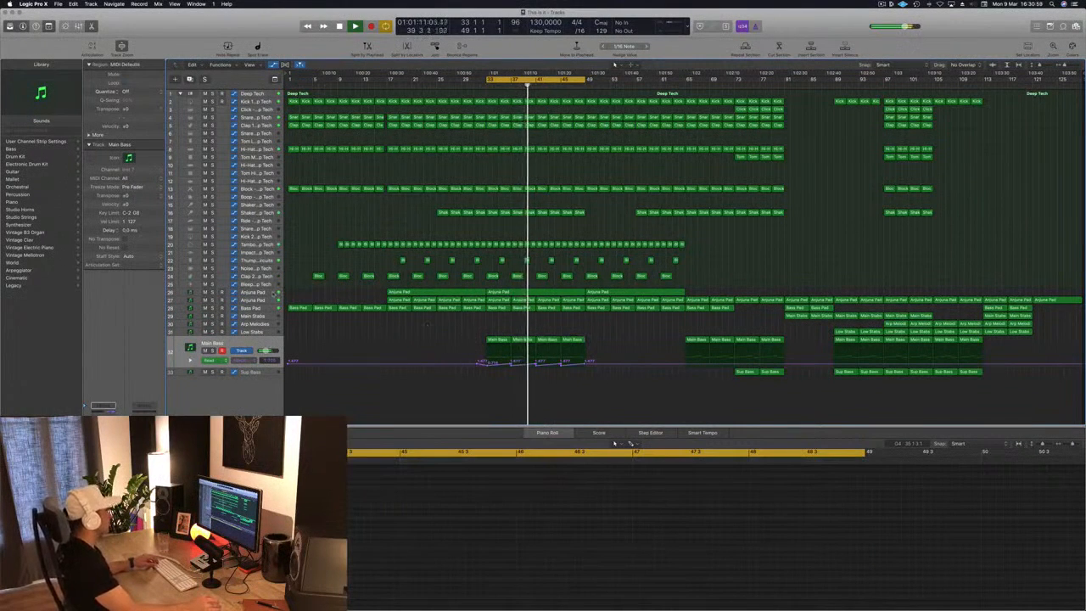
Duplicate the upper Arjuna Pad riser track with its settings and copy the riser region at bar 33 onto it
left_click(272, 293)
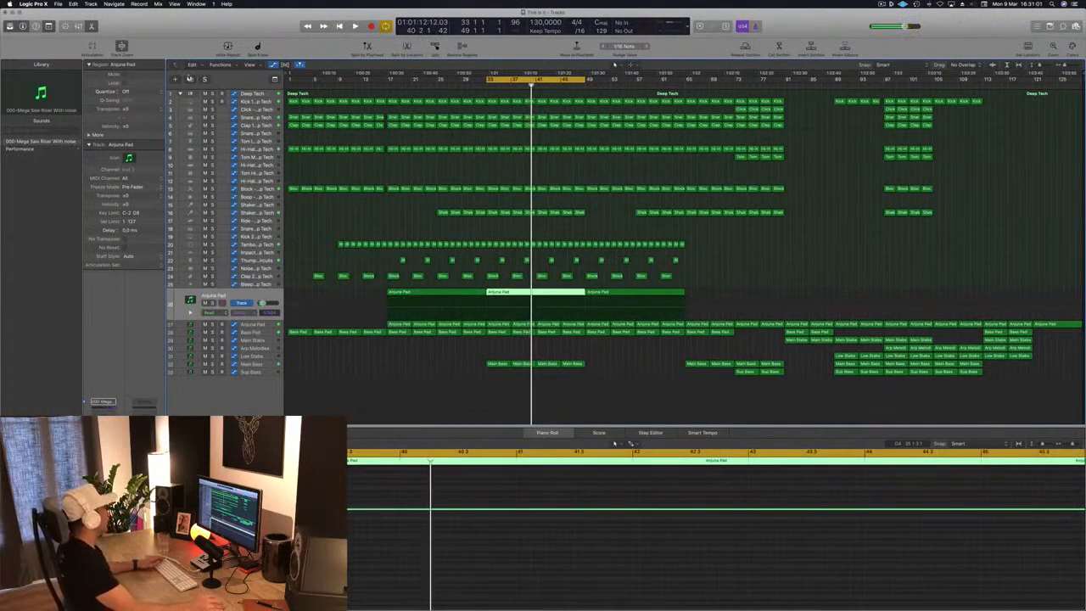
key("super+d")
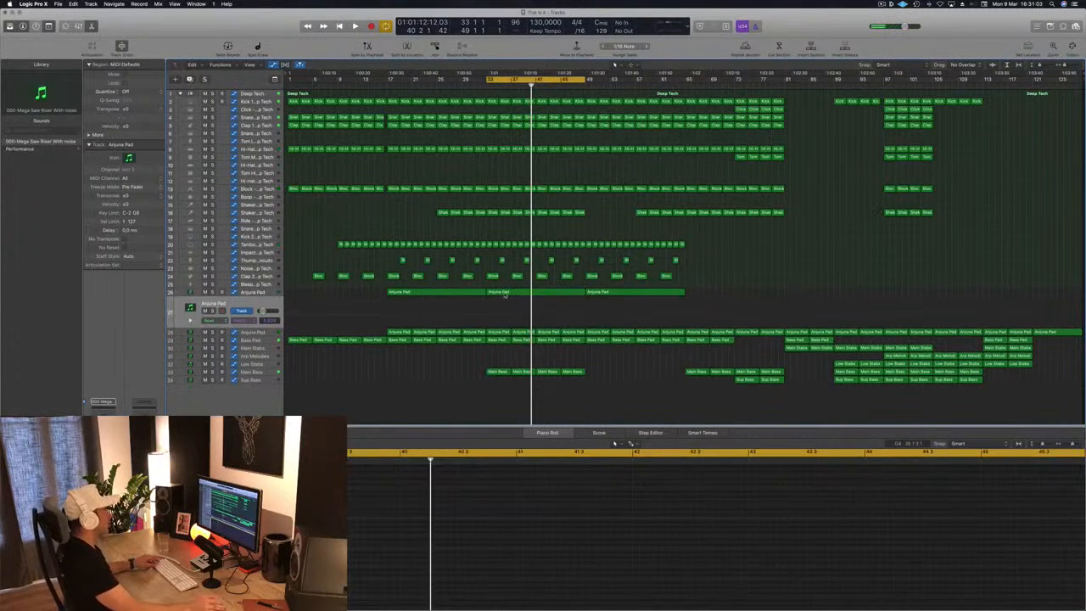
left_click_drag(505, 295, 505, 303)
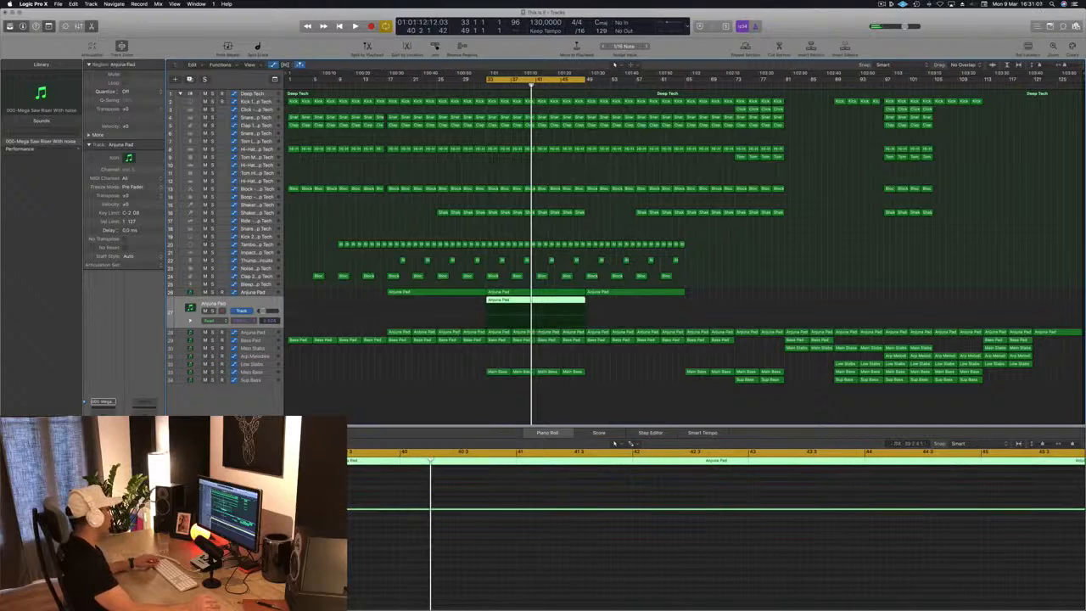
Step through the Sylenth1 riser presets on the duplicated Arjuna Pad track, auditioning Rizer 1 Normal Saw and Rizer 2 from bar 33
left_click(103, 441)
left_click_drag(229, 30, 440, 118)
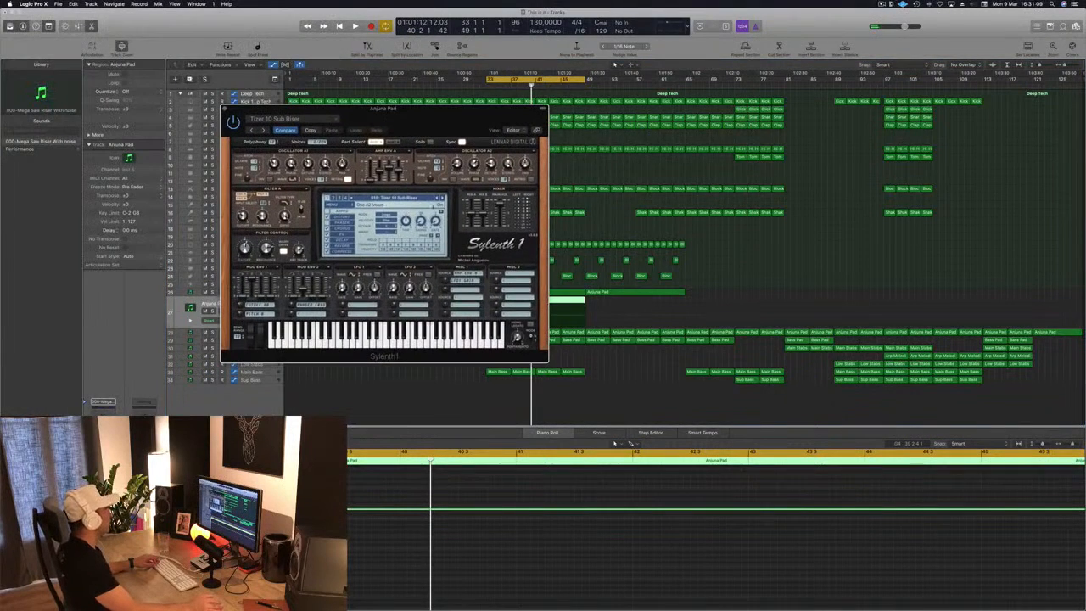
left_click(398, 198)
left_click(391, 206)
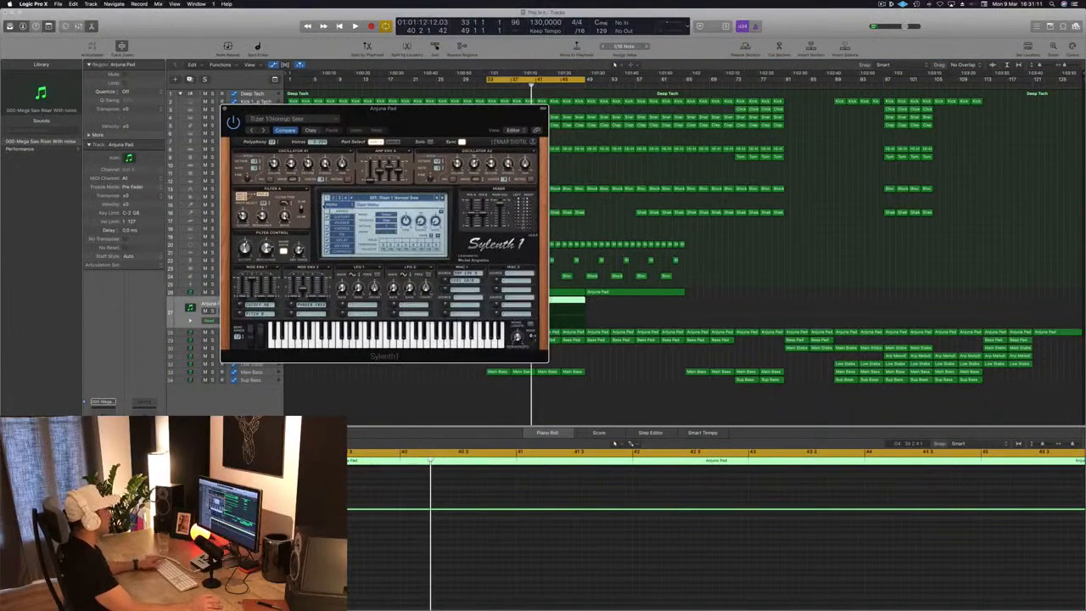
key("space")
left_click_drag(427, 123, 705, 155)
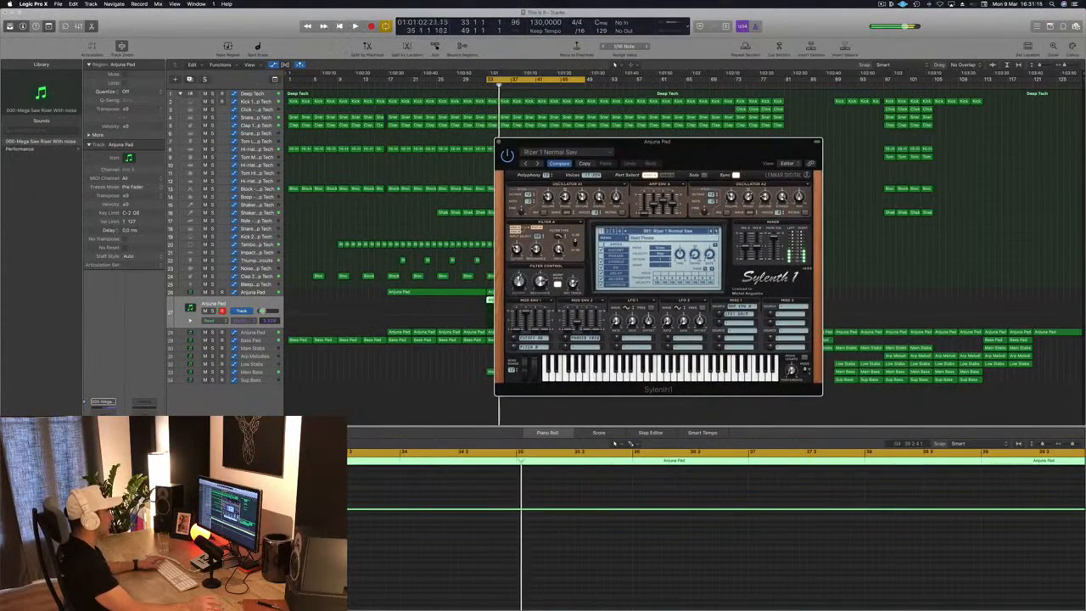
key("space")
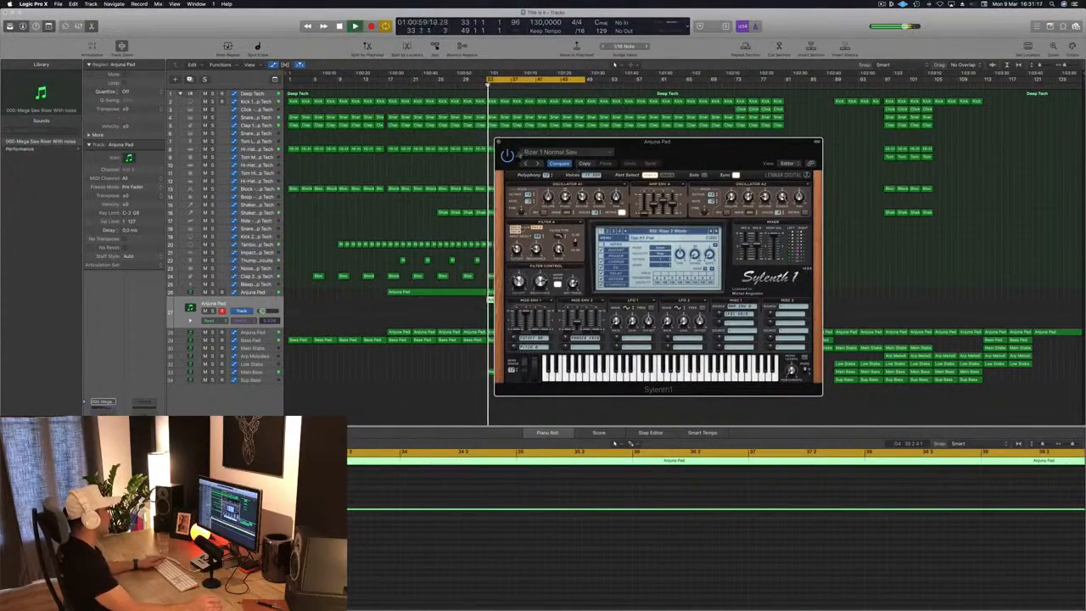
key("super+w")
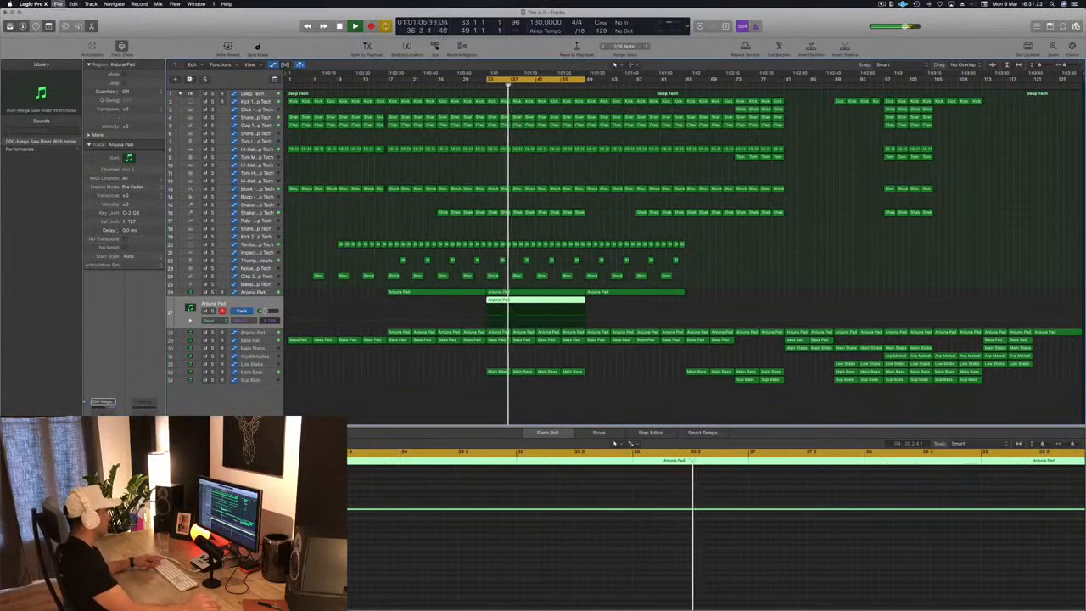
left_click(452, 402)
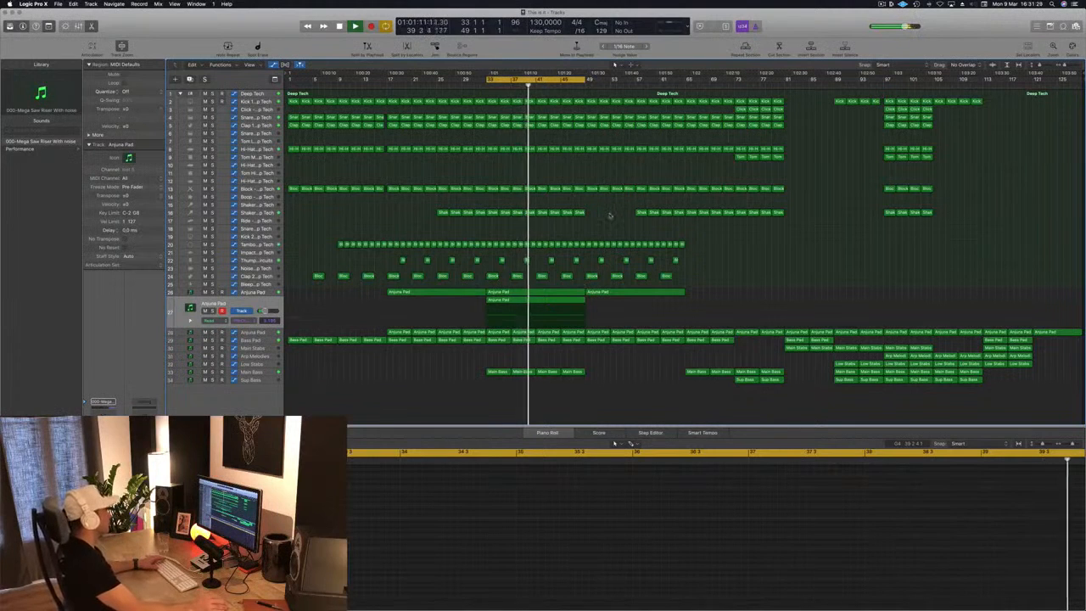
Remove the drop at bar 37 from the Main Bass filter automation so the rise from bar 33 continues
left_click(262, 374)
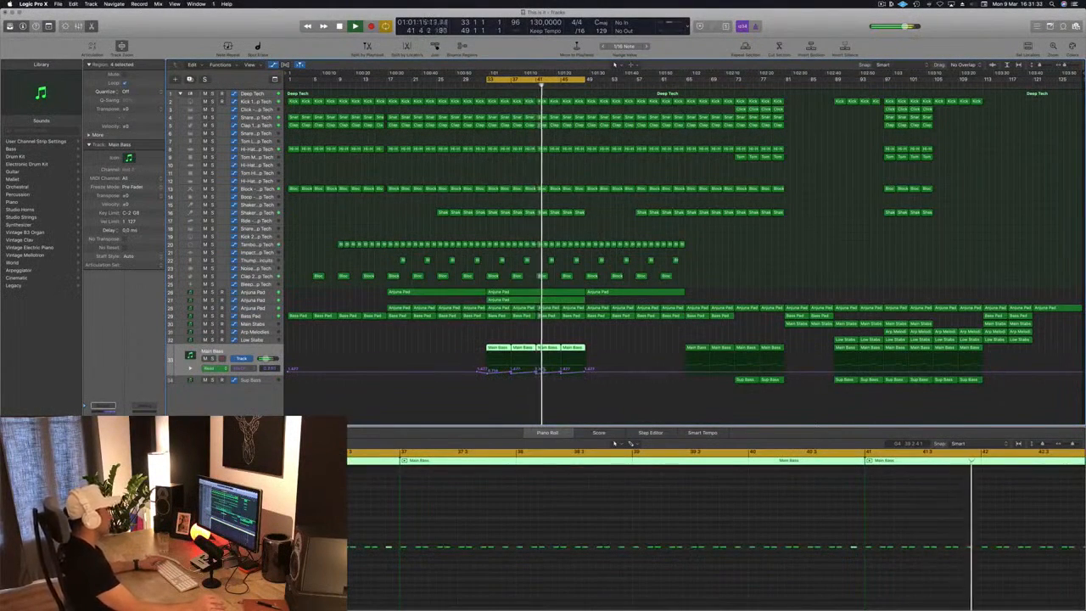
key("super+Down")
key("super+Down")
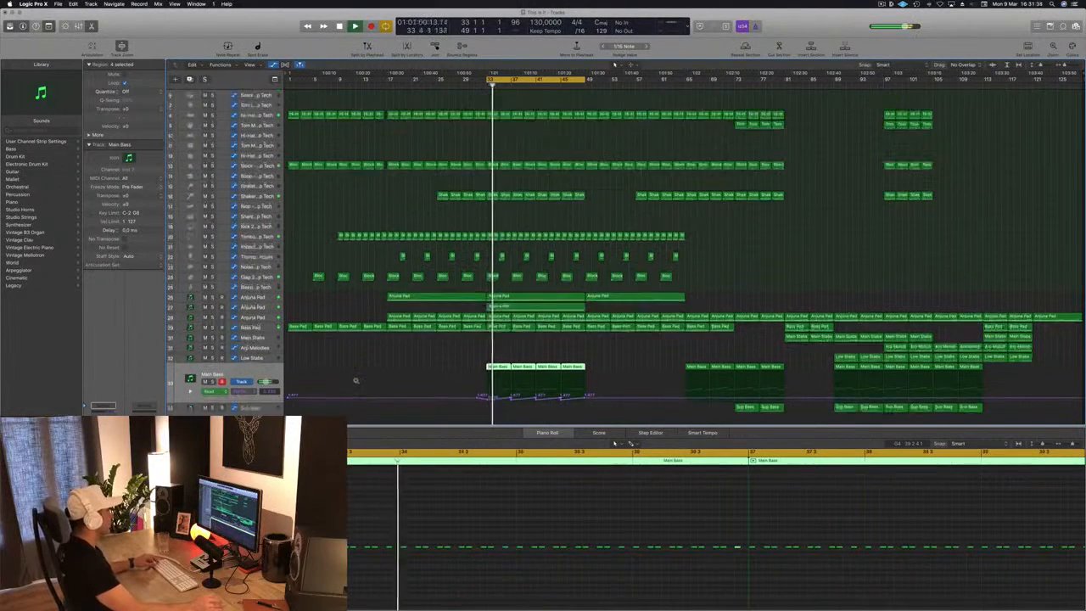
key("super+Right")
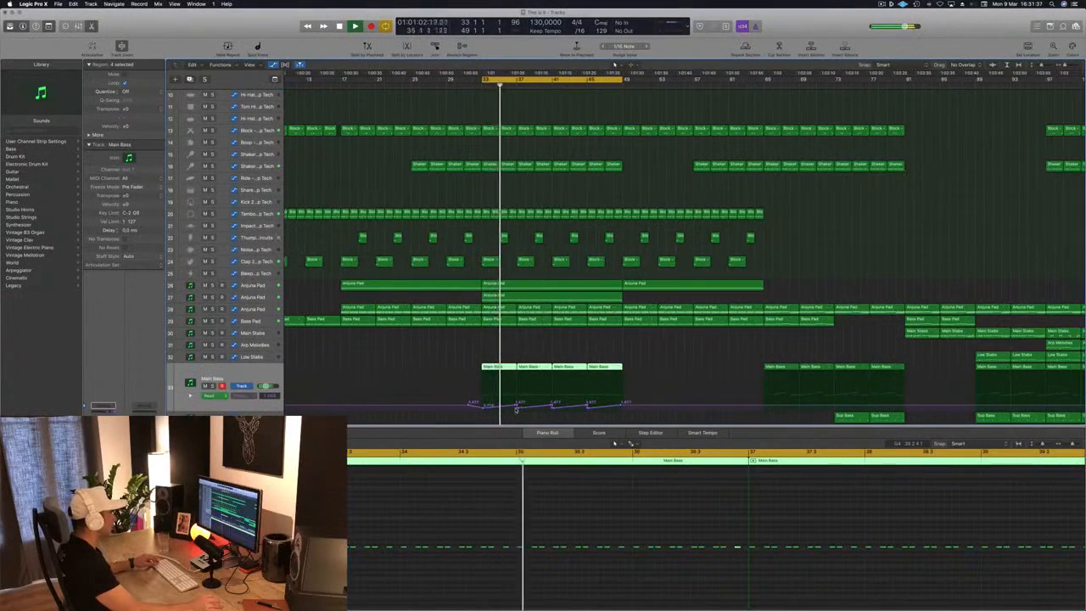
left_click(516, 410)
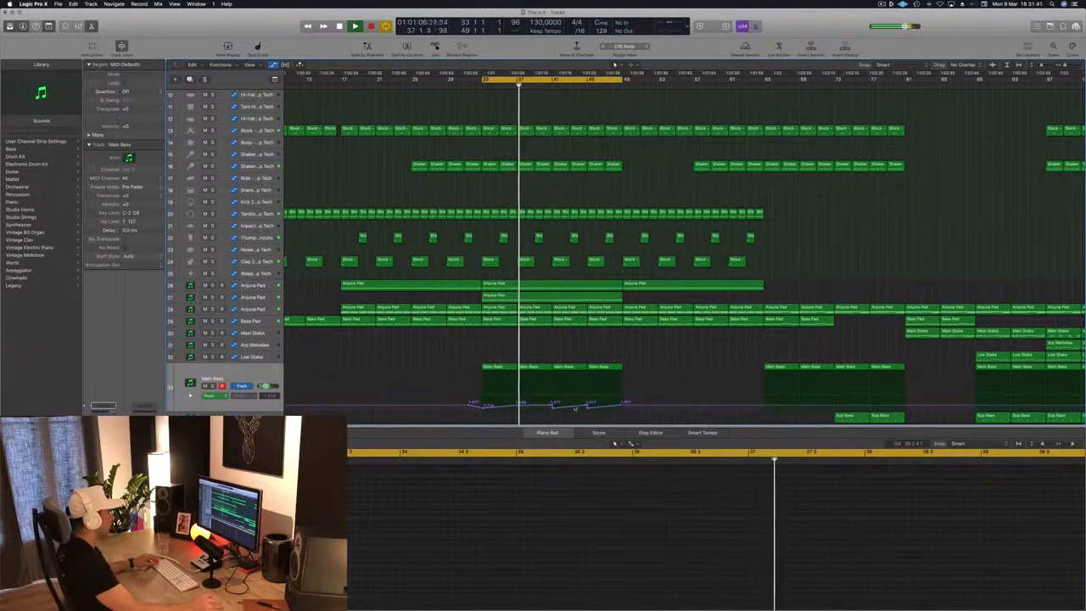
Merge the Main Bass automation ramps between bars 41 and 49 into one rise, raise the bar 49 point and play the section
left_click_drag(625, 407, 551, 405)
key("space")
key("space")
key("space")
left_click_drag(625, 408, 626, 400)
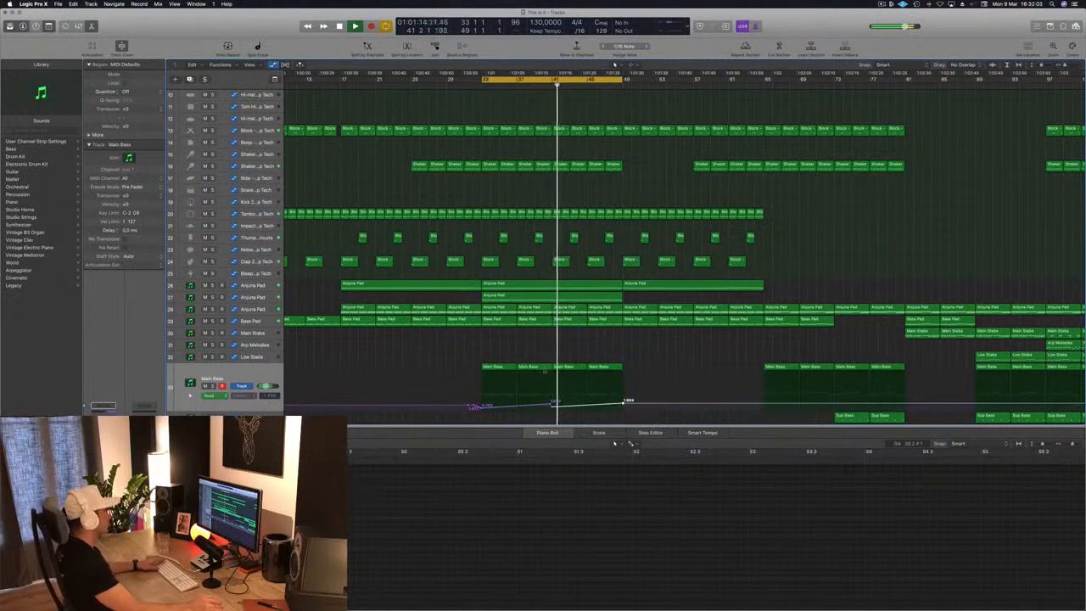
Solo the duplicated Arjuna Pad riser track briefly to hear it alone, and restore the full mix
key("super+Left")
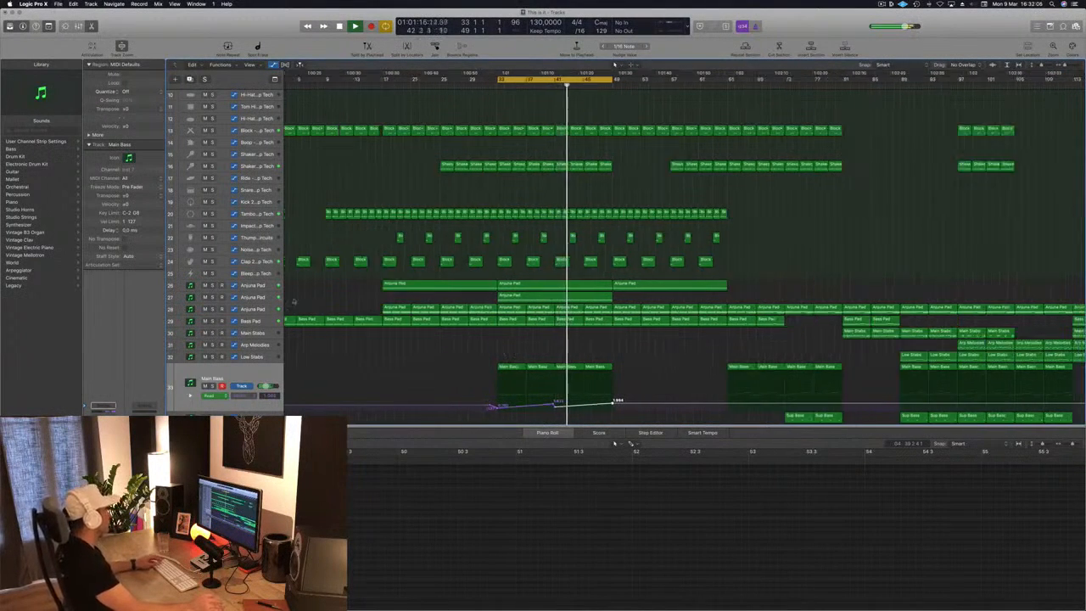
left_click(268, 297)
left_click(213, 315)
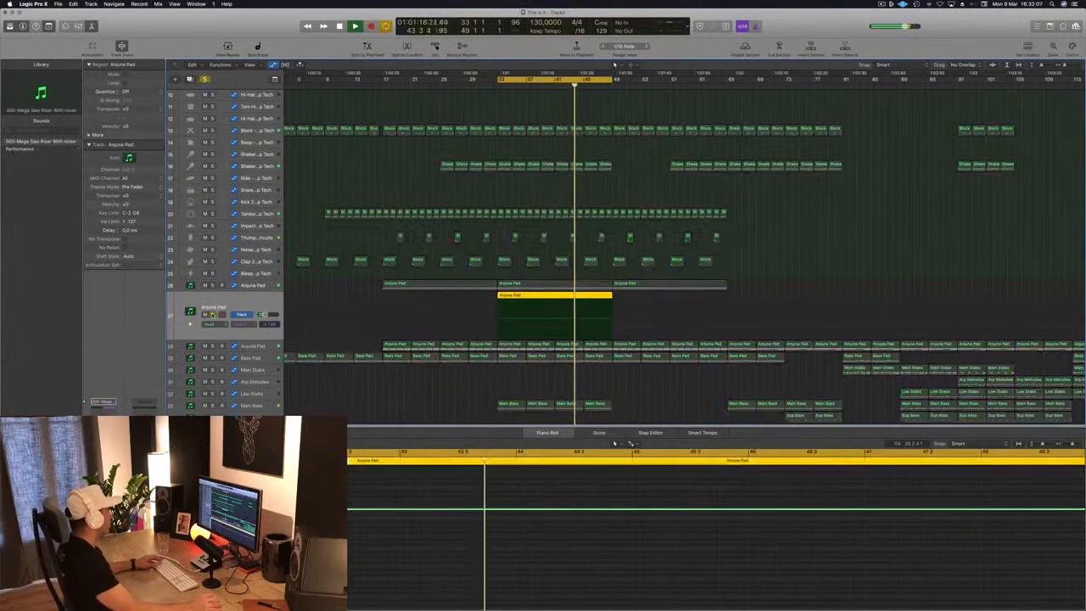
left_click(213, 315)
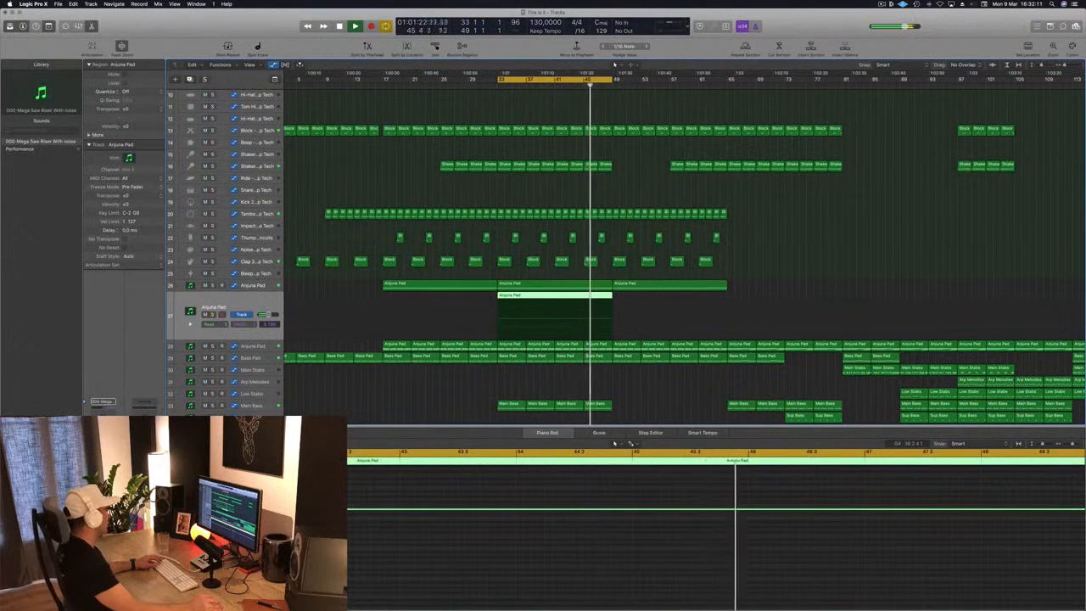
Enable the low cut in the duplicated Arjuna Pad track's Channel EQ, raise its cutoff into the low mids and close the EQ
left_click(102, 418)
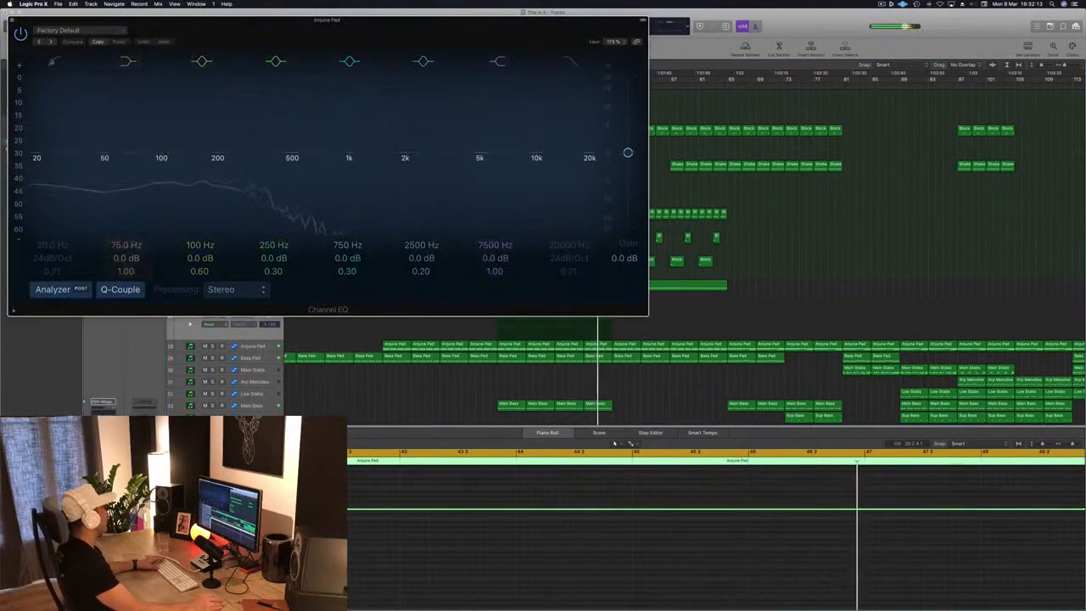
left_click(54, 61)
left_click_drag(55, 142, 282, 144)
left_click(11, 20)
key("super+Left")
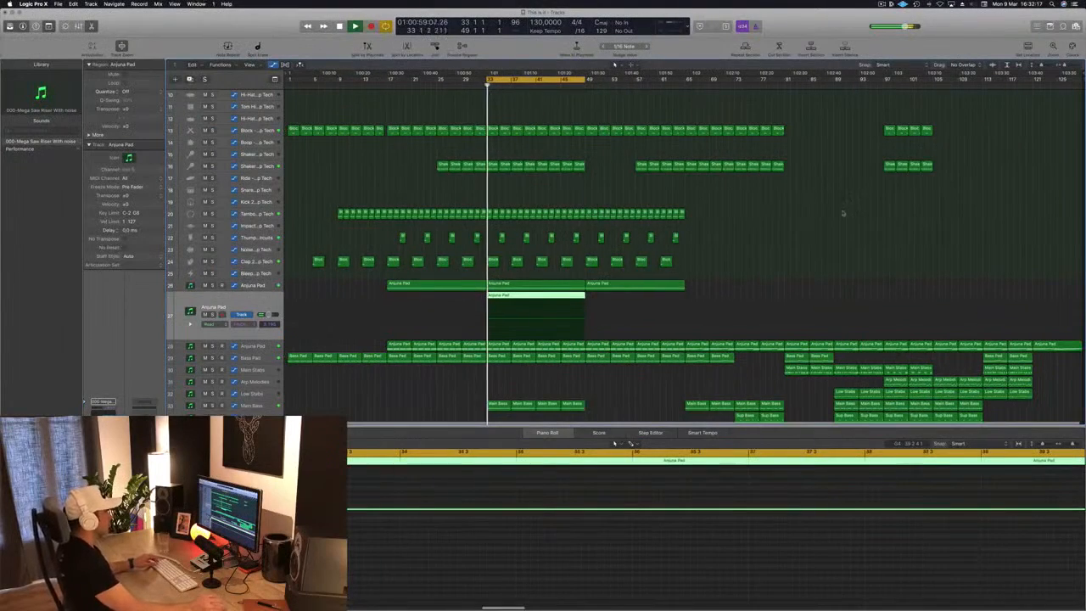
left_click(618, 193)
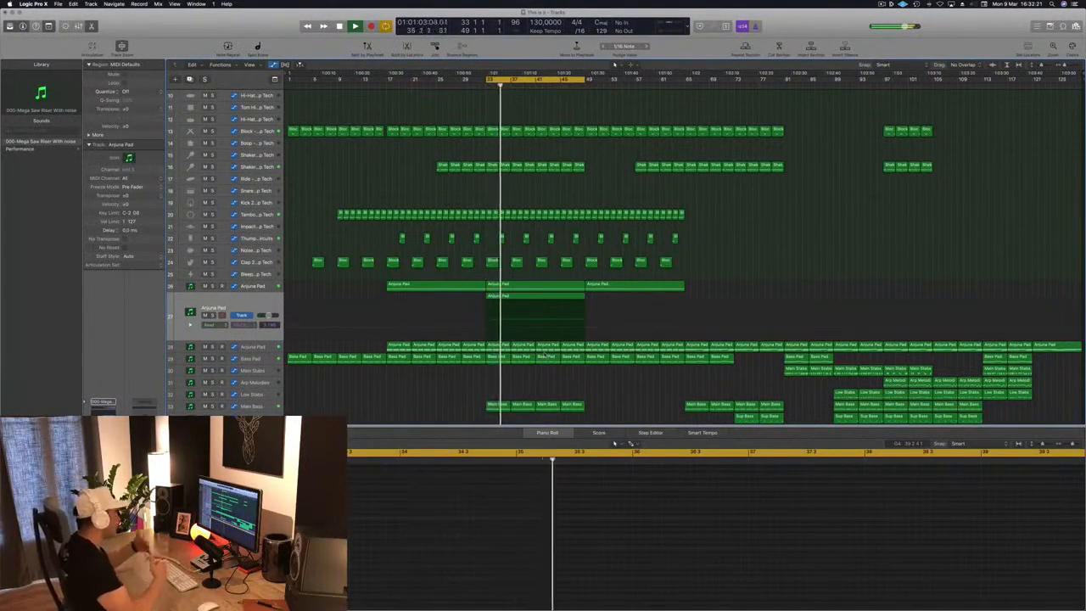
scroll(556, 369, "up", 1)
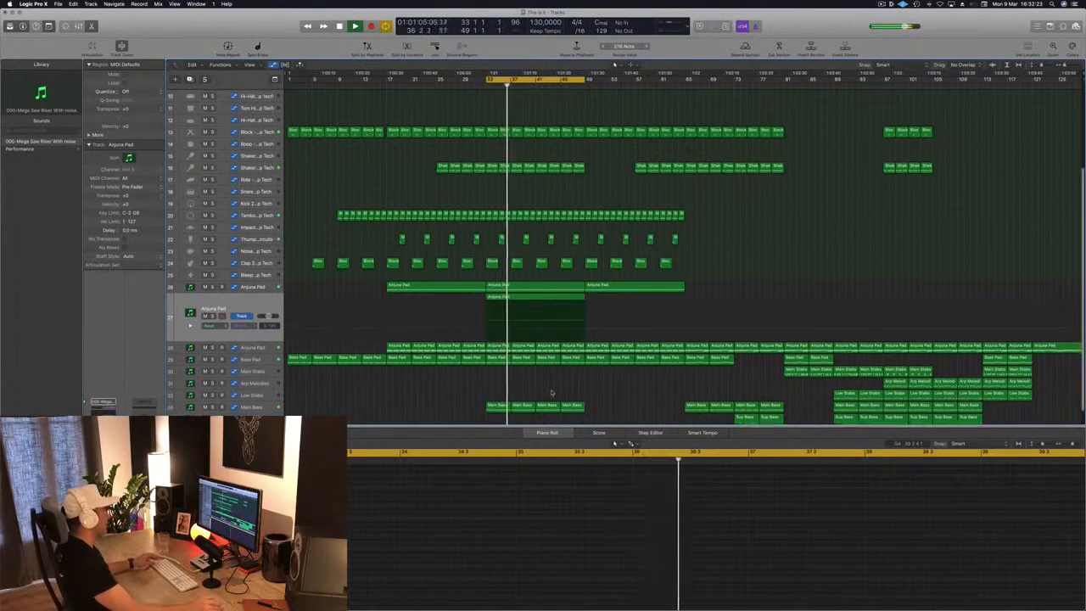
scroll(561, 379, "down", 2)
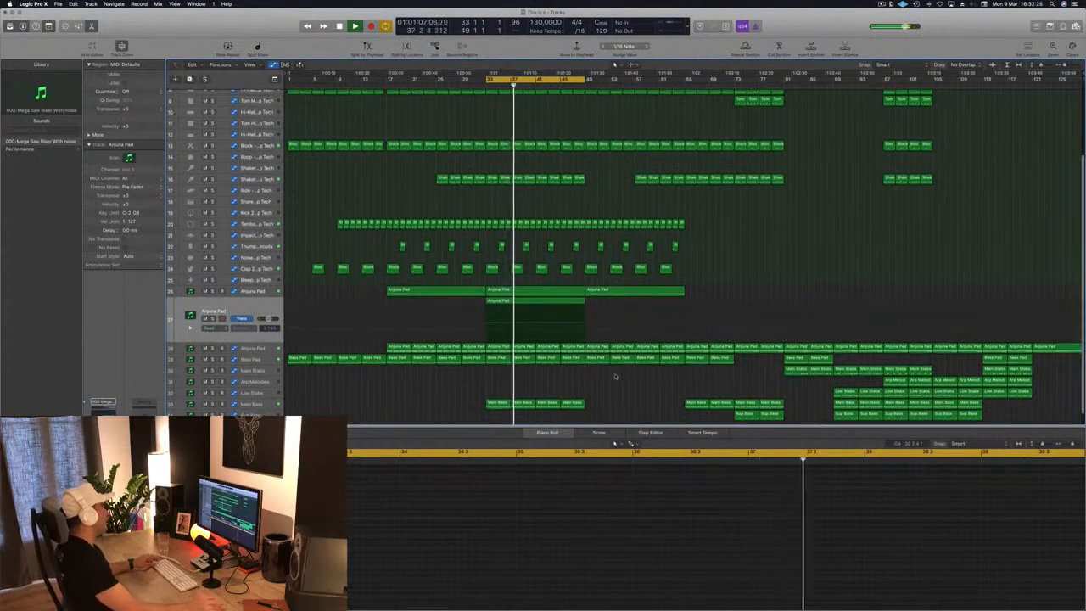
scroll(623, 359, "down", 2)
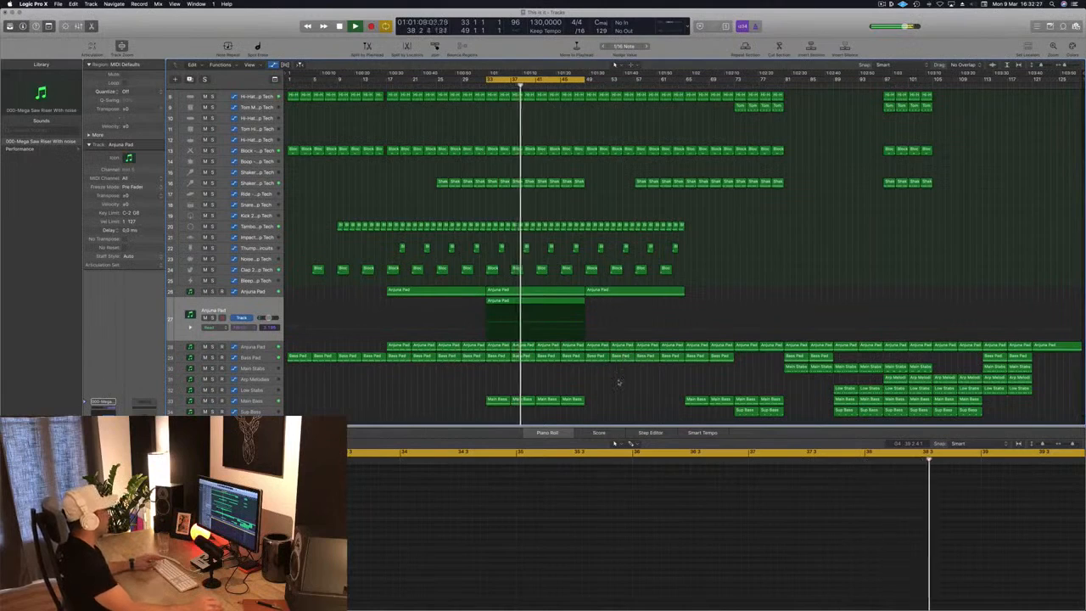
scroll(618, 383, "down", 1)
scroll(626, 370, "down", 4)
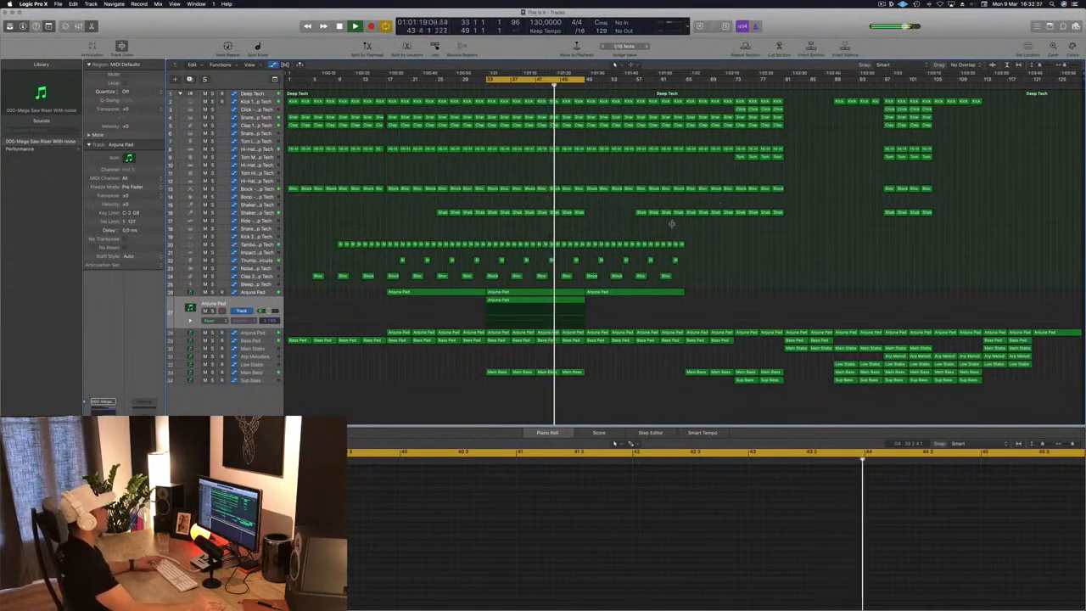
Copy the Shaker 2 region at bars 47 to 49 to the Snare 3 track and delete all but its last two notes
left_click(578, 213)
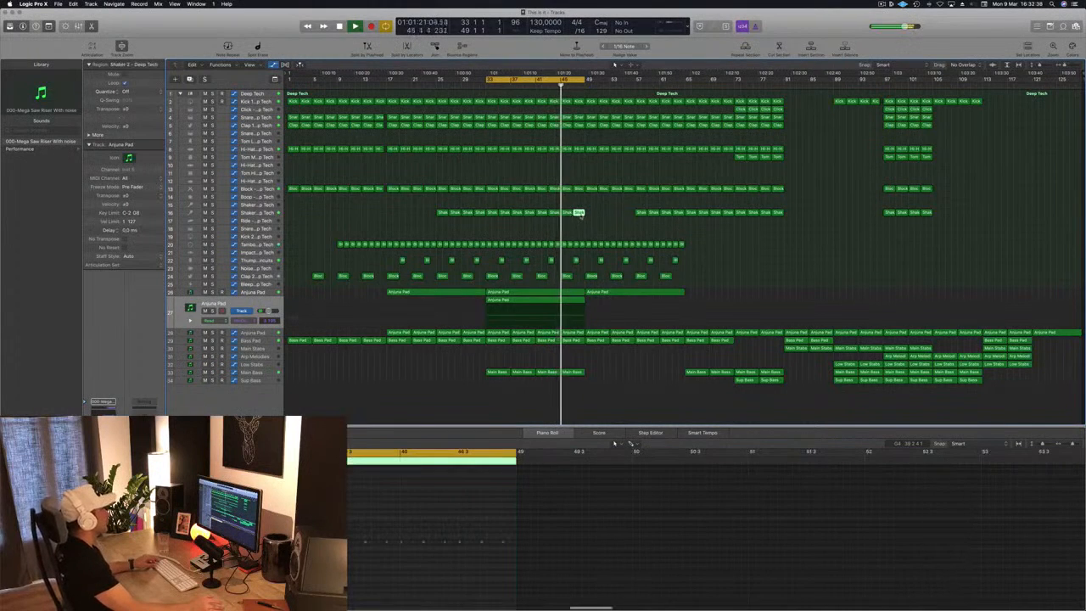
left_click_drag(577, 212, 577, 229)
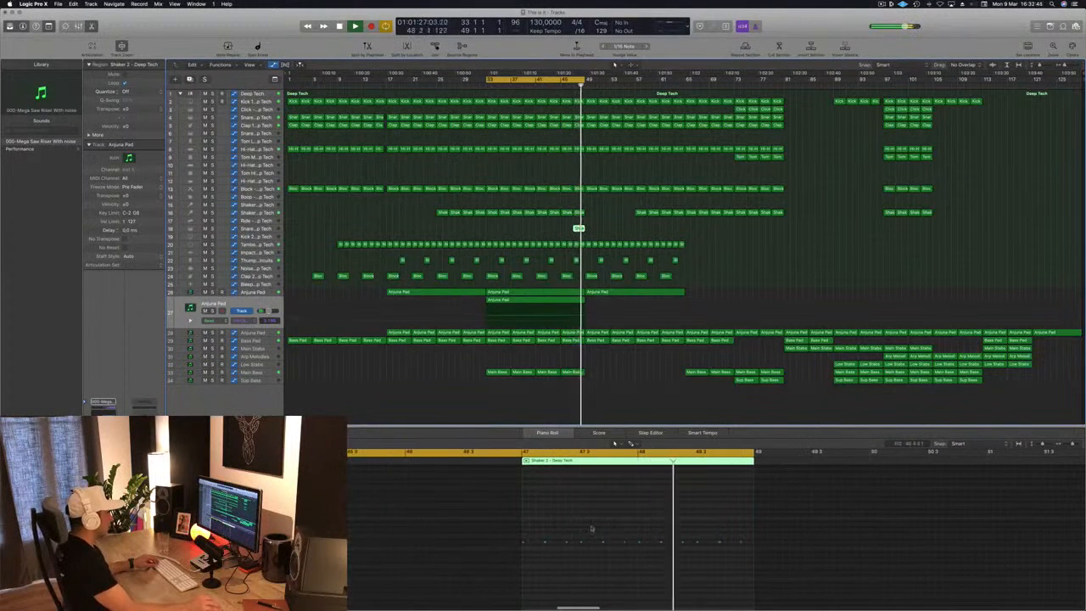
left_click_drag(706, 535, 515, 553)
key("Delete")
Arrange the remaining notes on the Snare 3 track into a three-note fill on the last three sixteenths of bar 48
left_click_drag(684, 529, 787, 564)
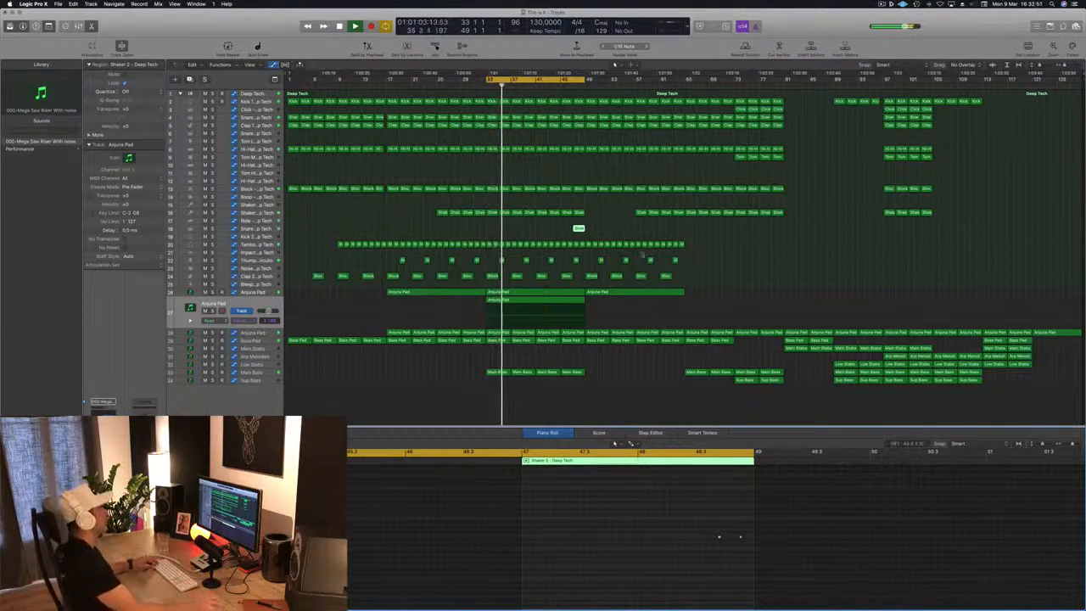
key("super+Right")
key("super+Right")
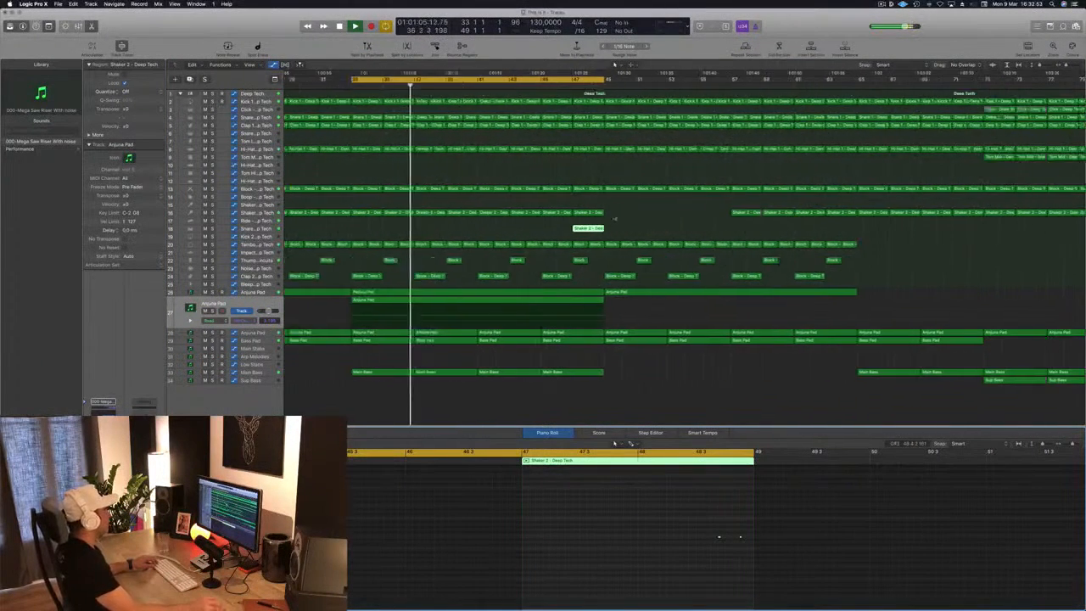
left_click(261, 229)
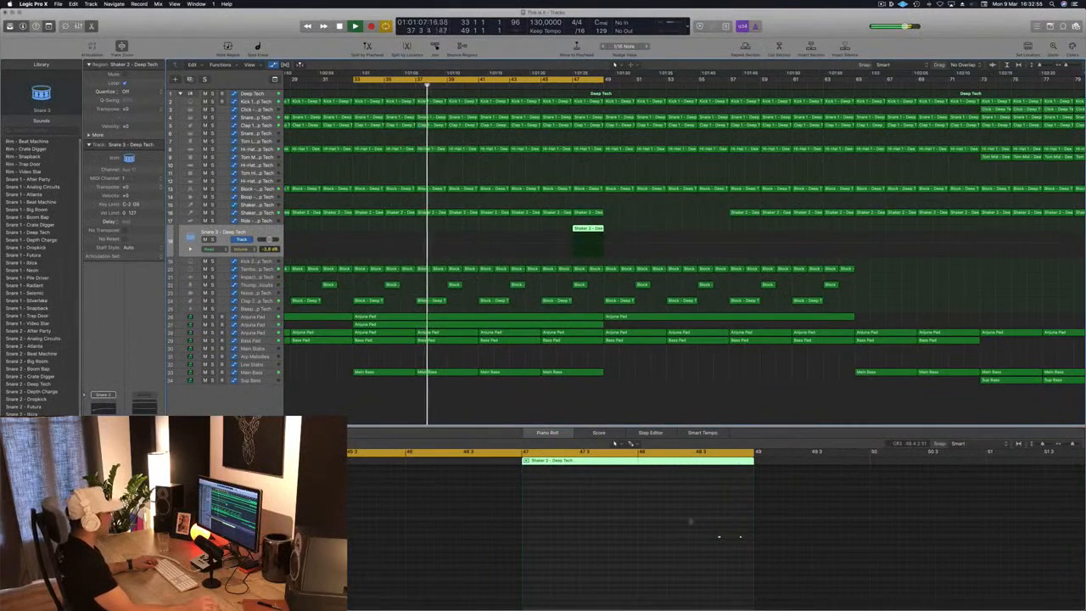
scroll(711, 517, "up", 3)
scroll(711, 518, "up", 2)
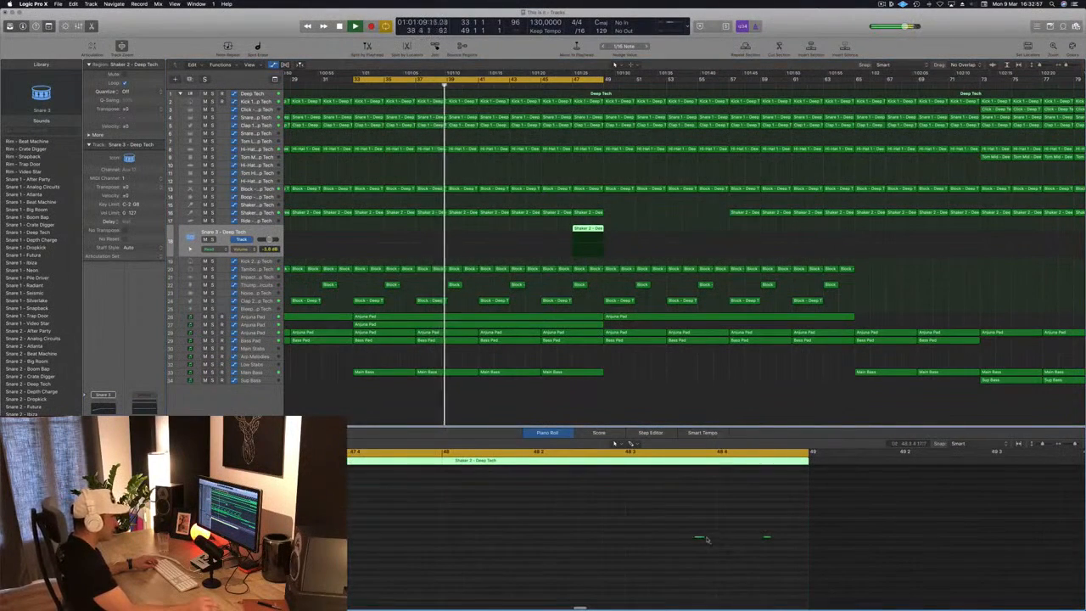
left_click_drag(700, 540, 789, 540)
left_click(768, 538)
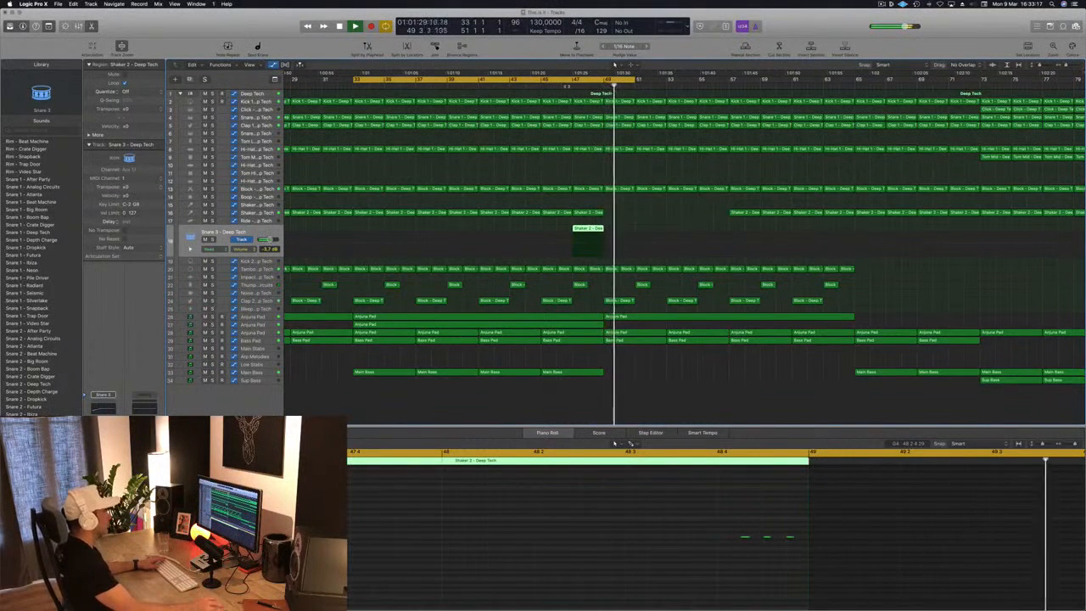
Raise the Snare 3 track's volume to -1.1 dB and replay the section leading into bar 49
key("comma")
key("comma")
key("comma")
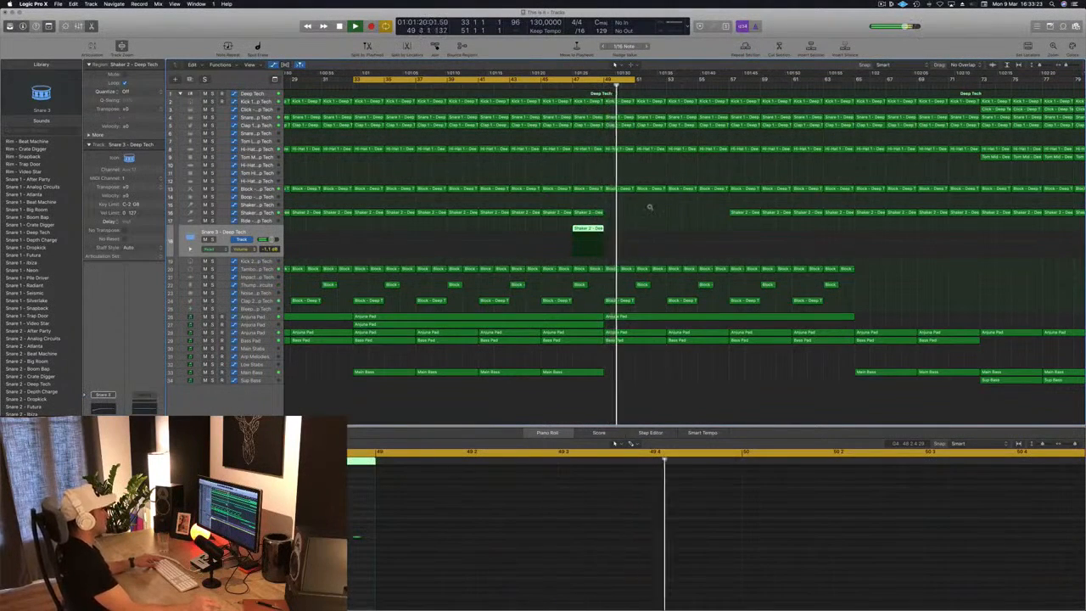
key("super+Left")
key("super+Left")
key("super+Left")
key("super+Left")
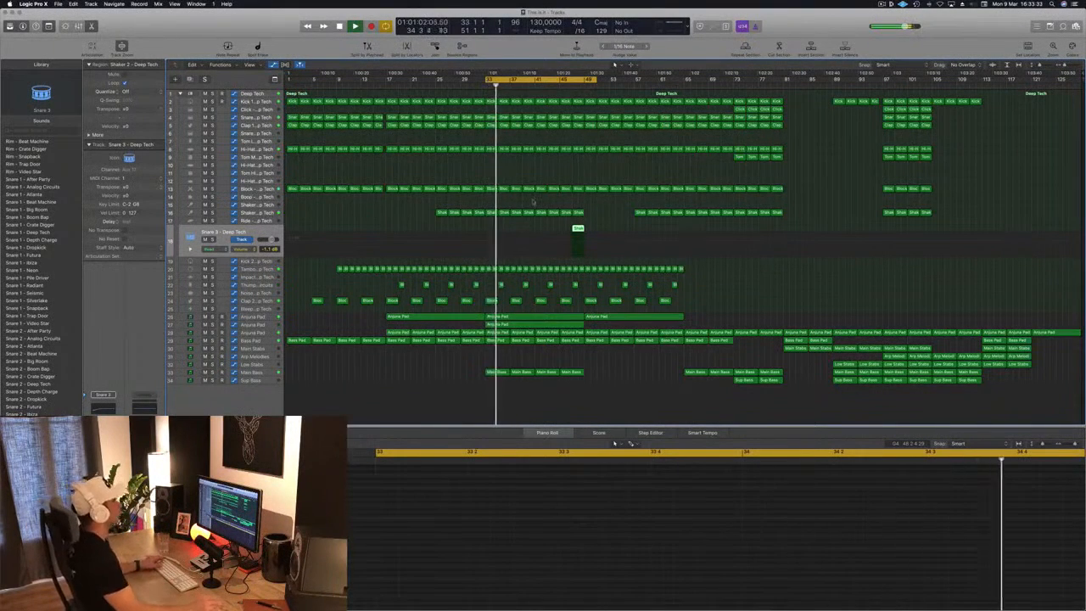
left_click(397, 220)
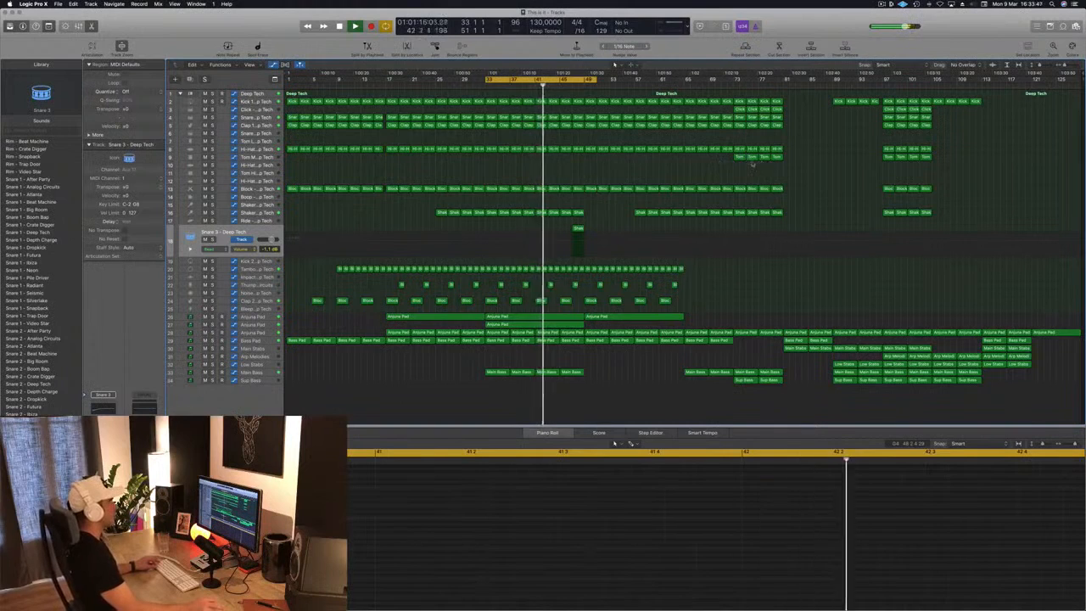
Move the four Tom Mid regions from bar 73 to bar 41 and play the section with their track selected
left_click_drag(789, 162, 543, 161)
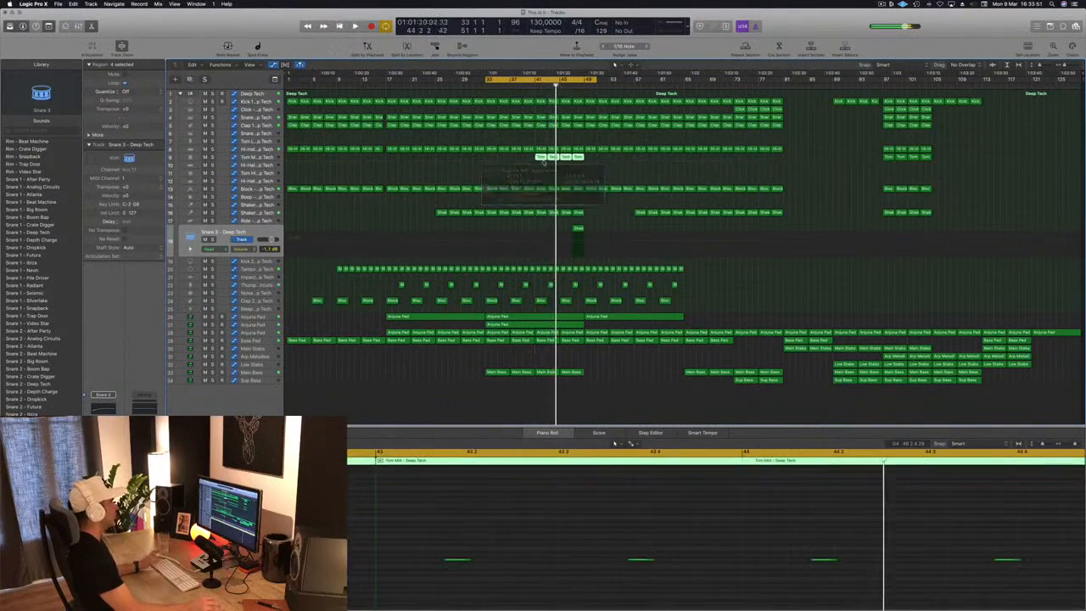
left_click(481, 182)
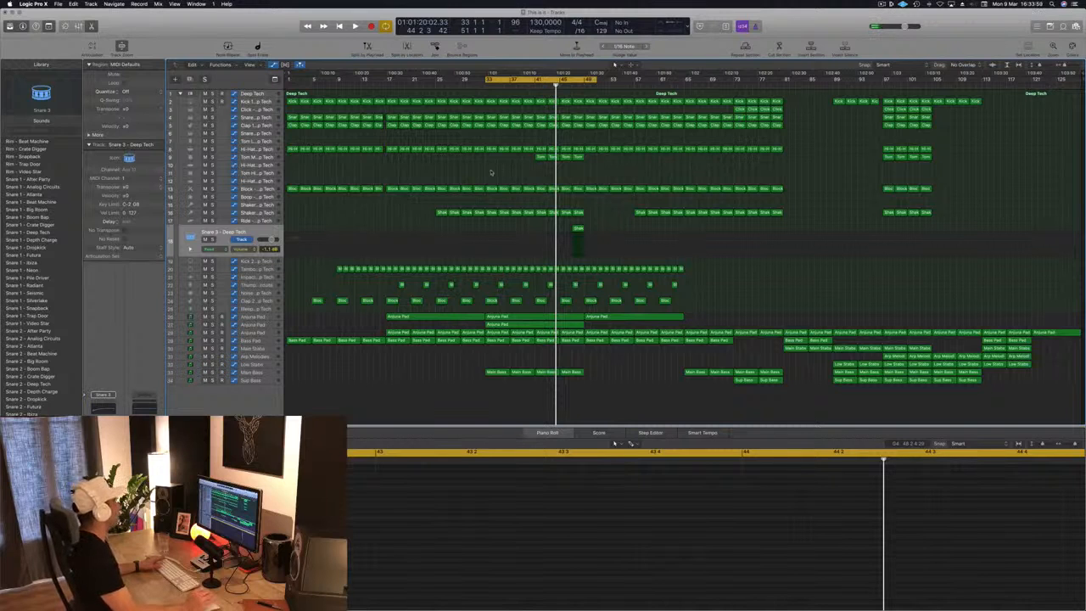
key("space")
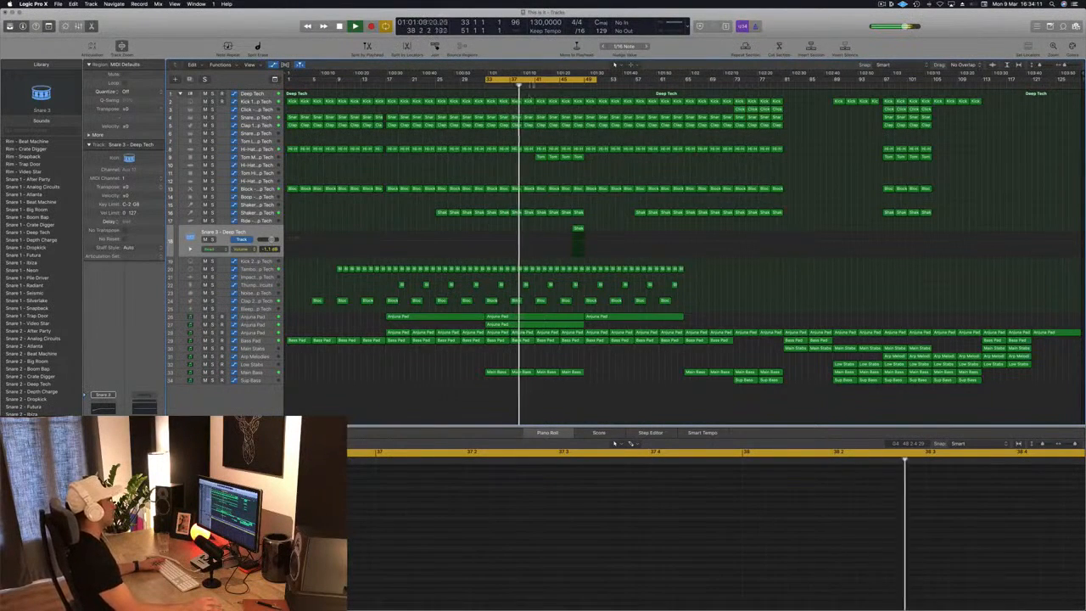
left_click(269, 159)
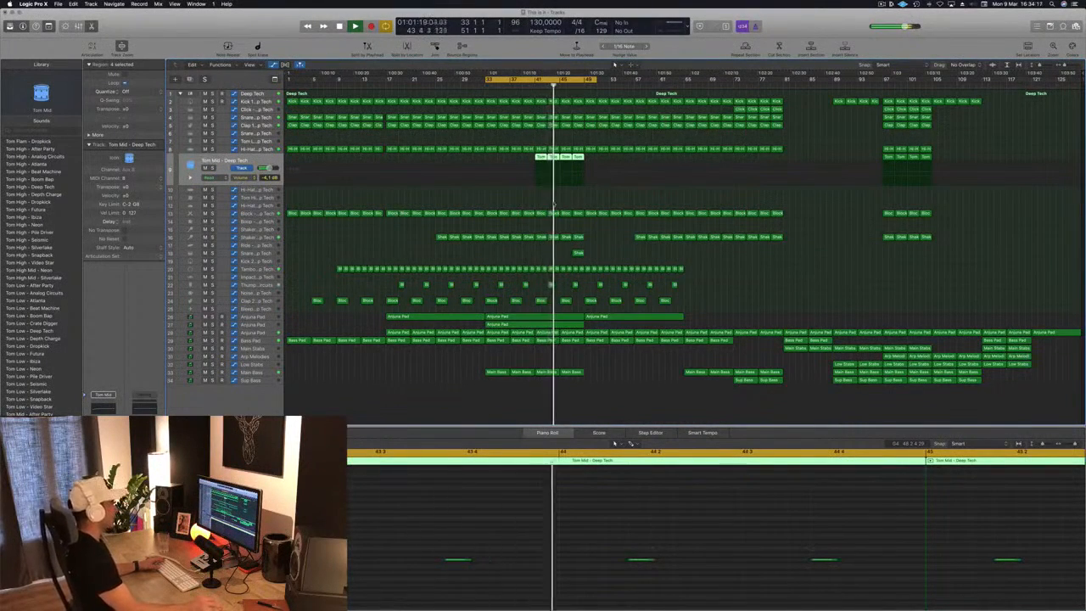
left_click(531, 195)
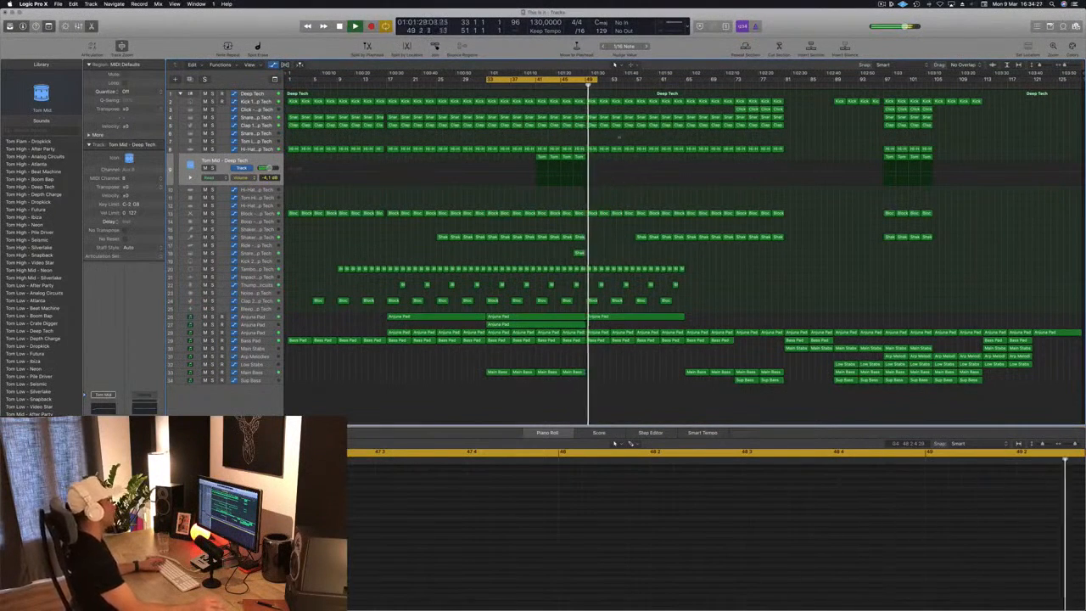
Loop playback from bar 47 and change the Snare 3 track's sound to Snare 1 - Big Room
left_click(571, 87)
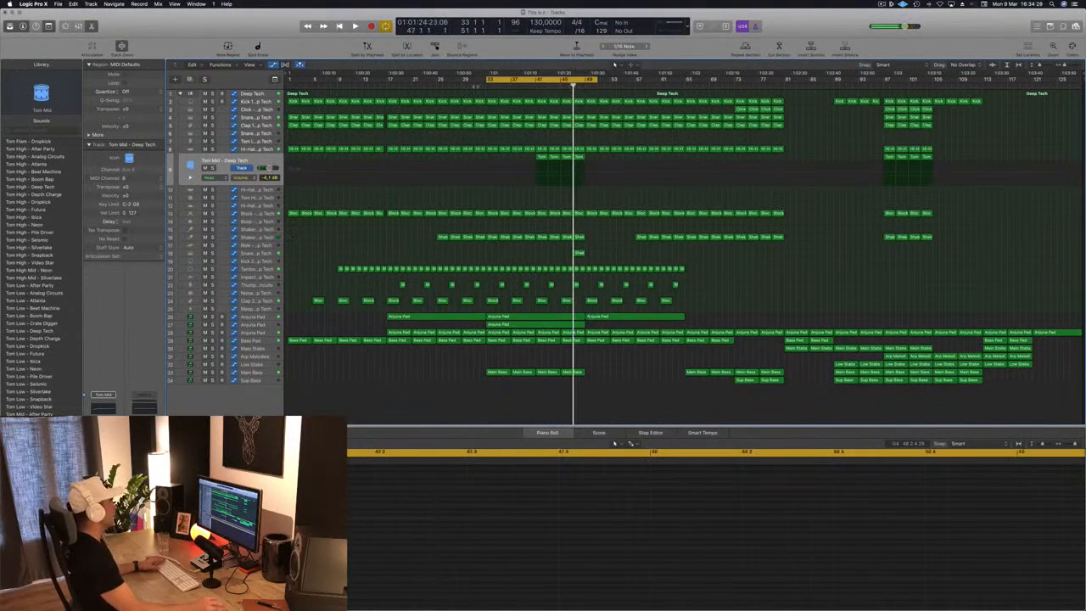
left_click_drag(486, 80, 572, 80)
key("space")
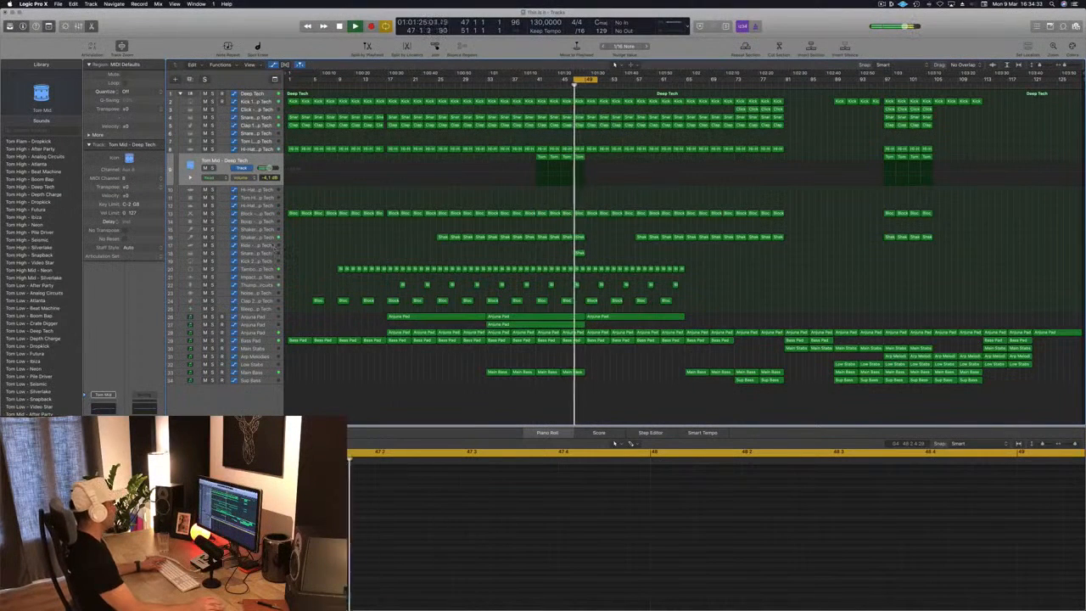
left_click(273, 246)
left_click(272, 252)
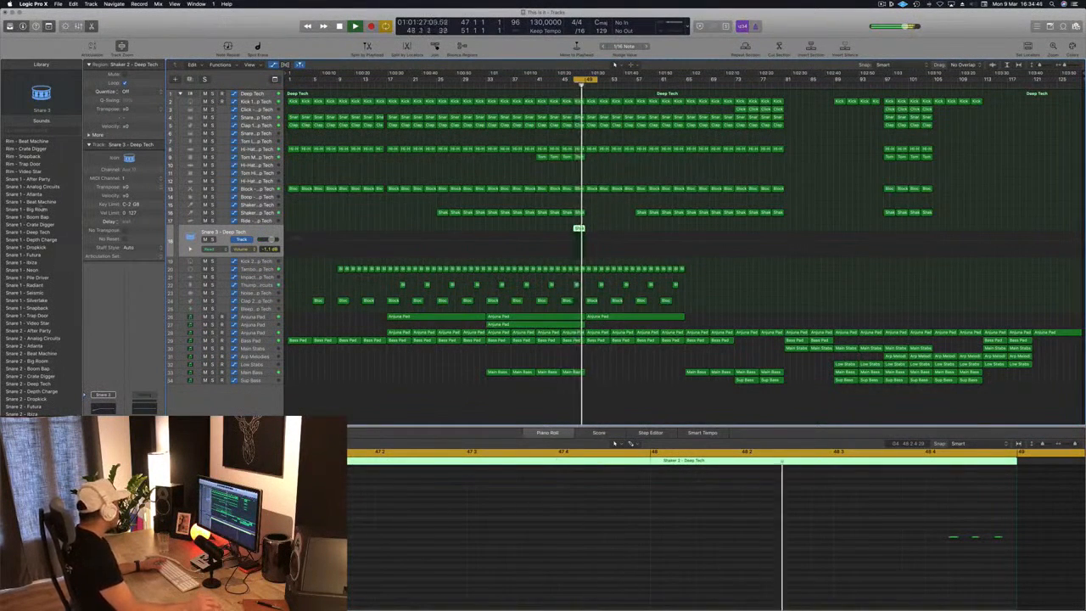
left_click(39, 209)
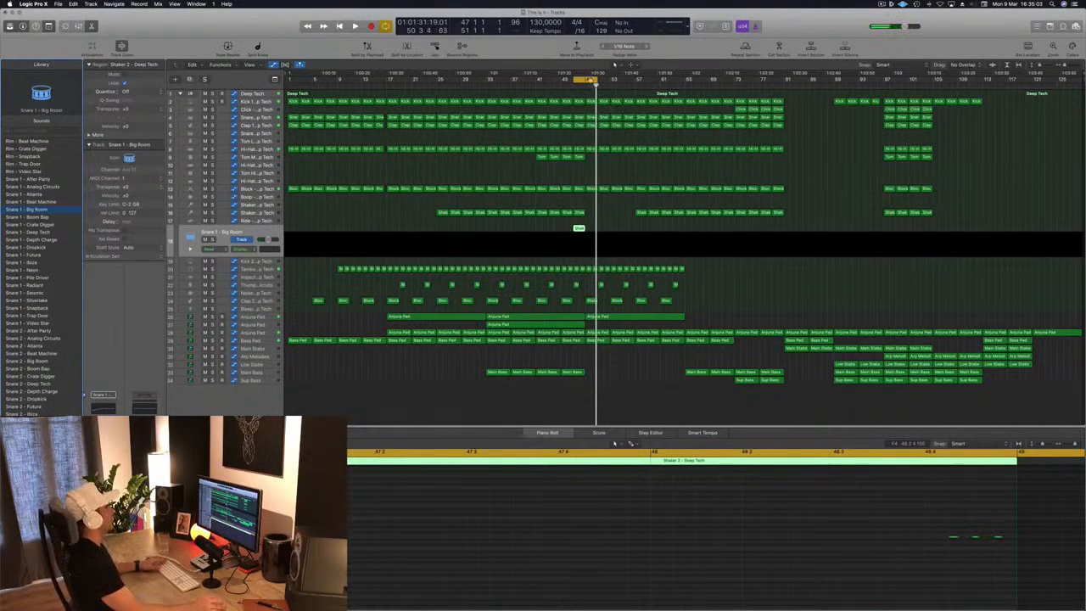
Move the cycle range to bars 49 to 53, save the project and play the passage leading into bar 49
left_click_drag(589, 80, 598, 83)
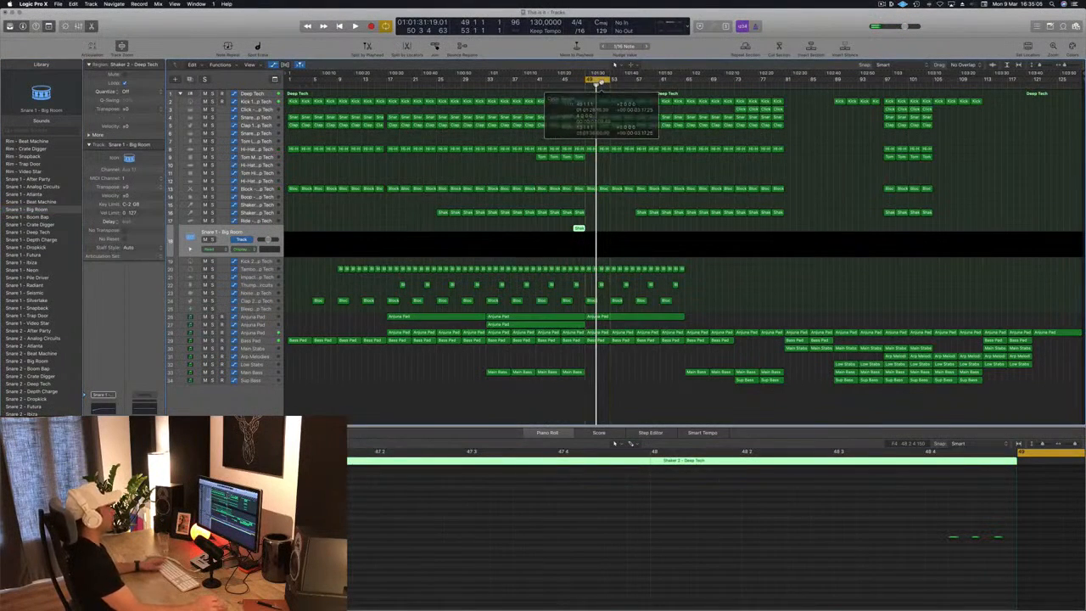
key("space")
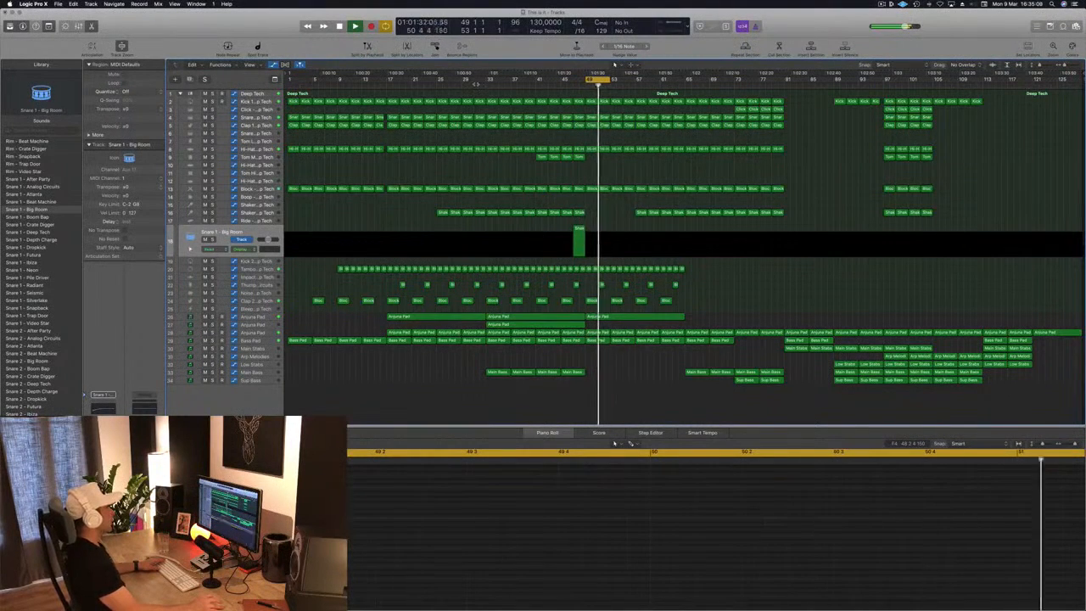
left_click(476, 84)
key("super+s")
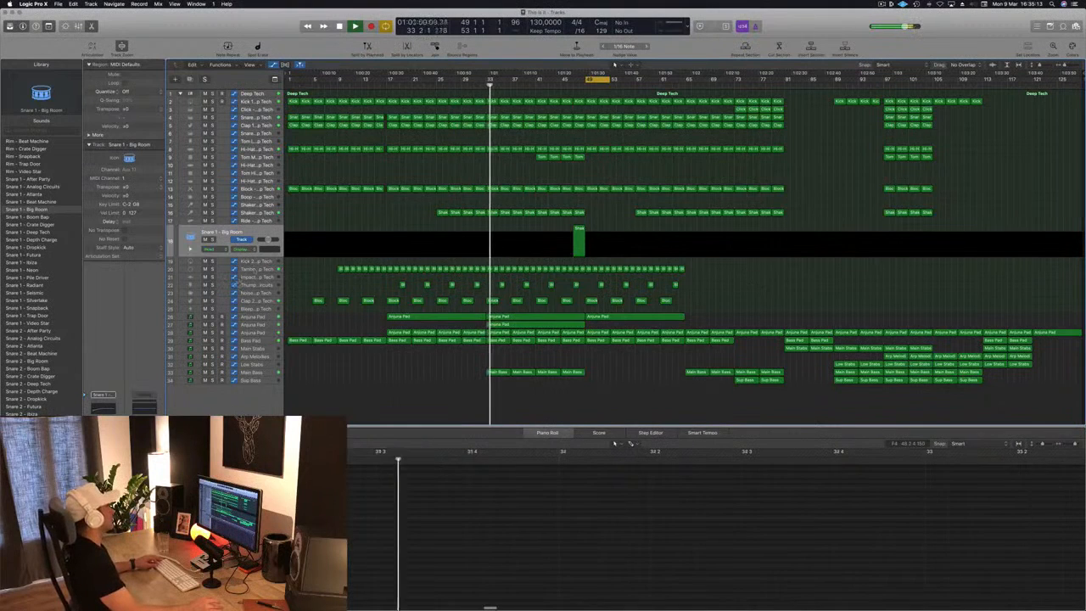
key("Down")
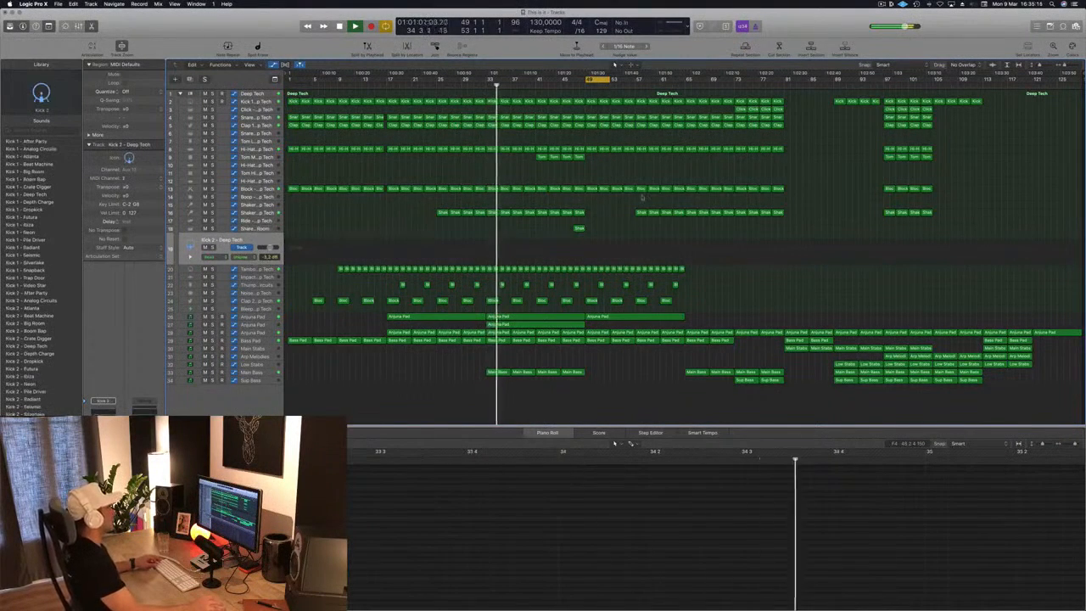
left_click(579, 84)
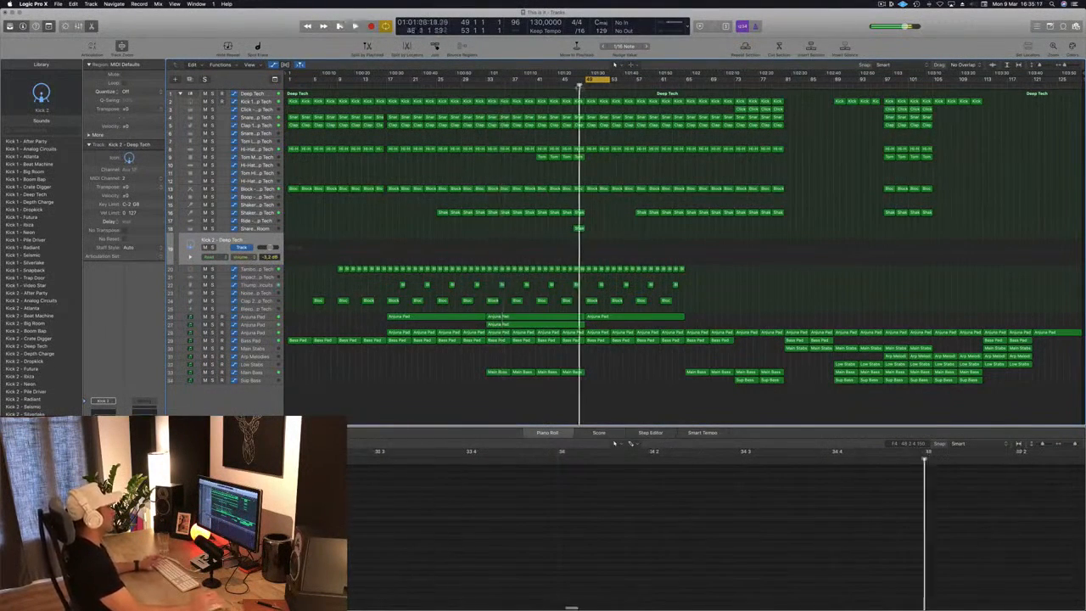
key("space")
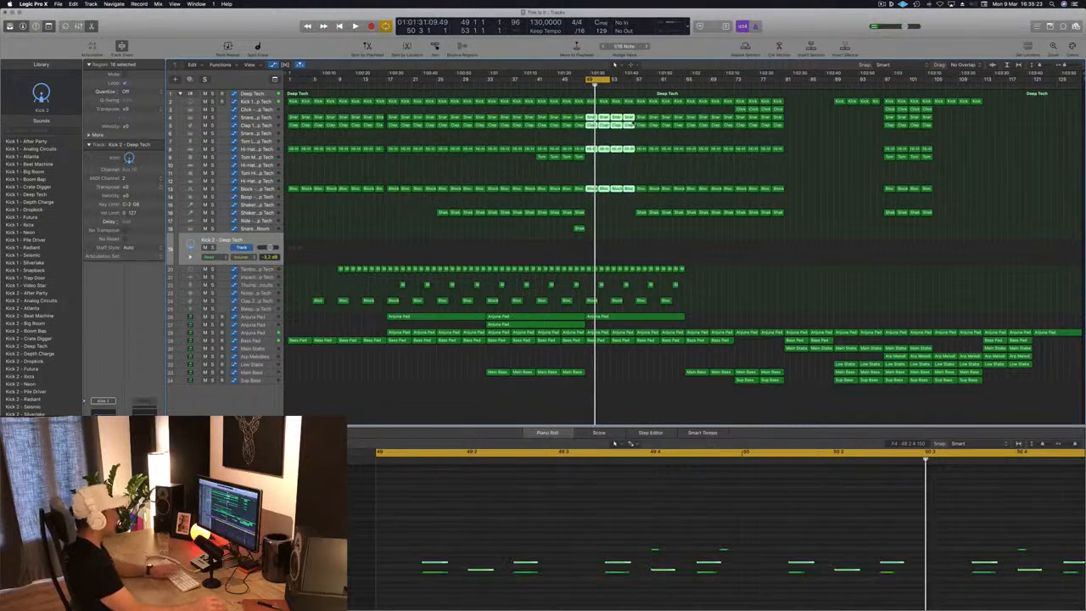
Delete the snare, clap, hi-hat, block and tambourine regions between bars 49 and 57
key("Delete")
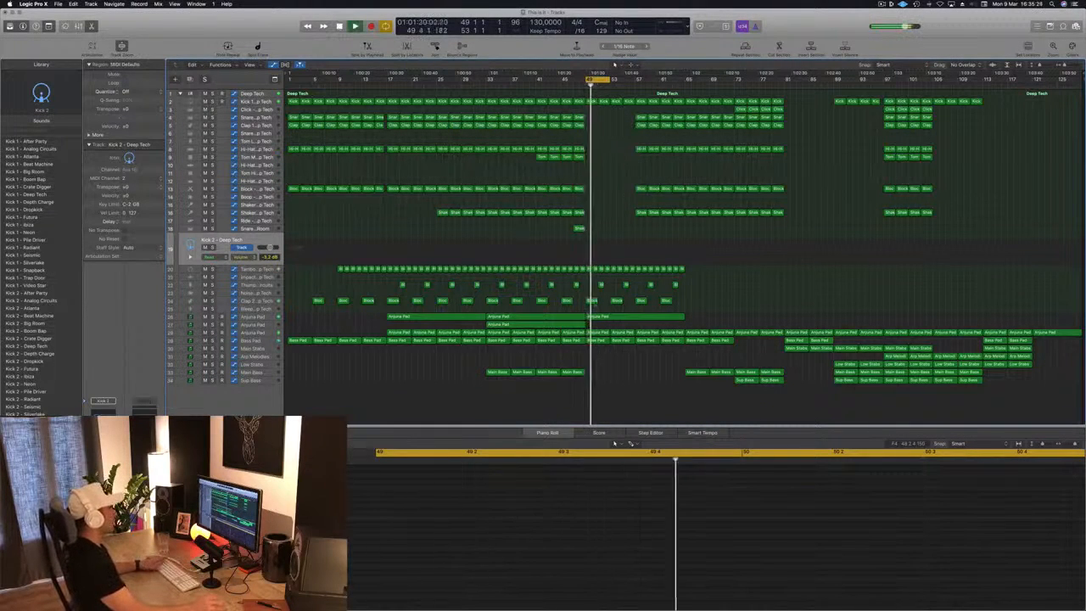
left_click(587, 269)
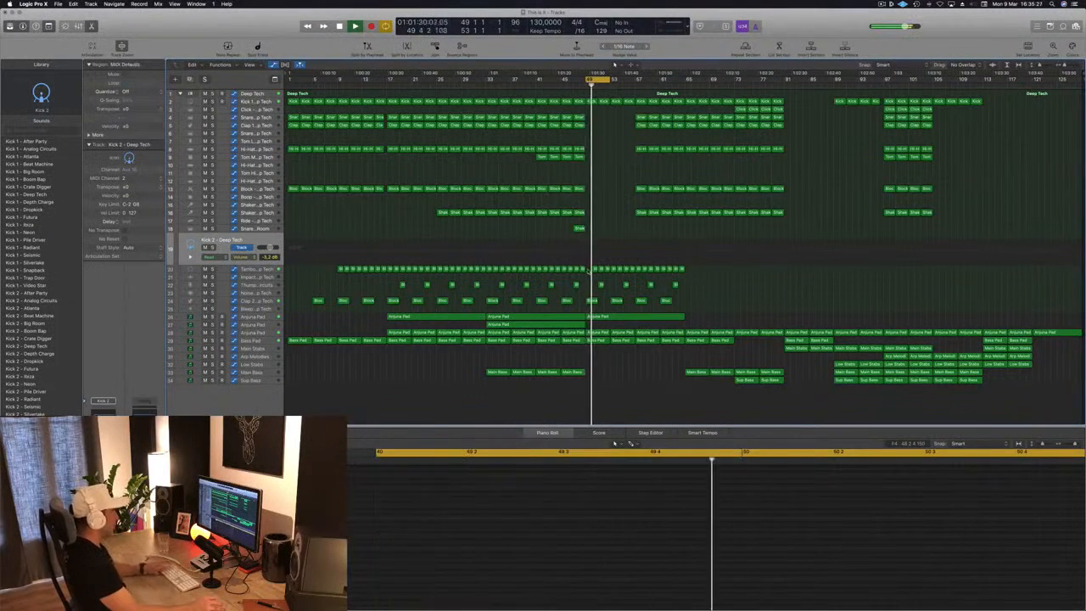
left_click_drag(592, 275, 633, 273)
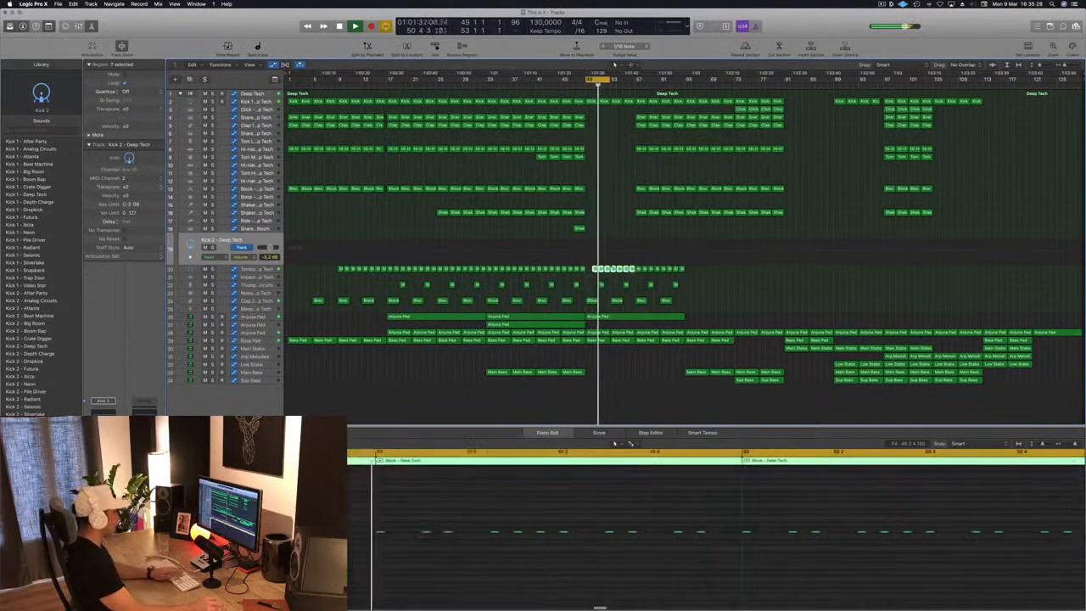
key("Delete")
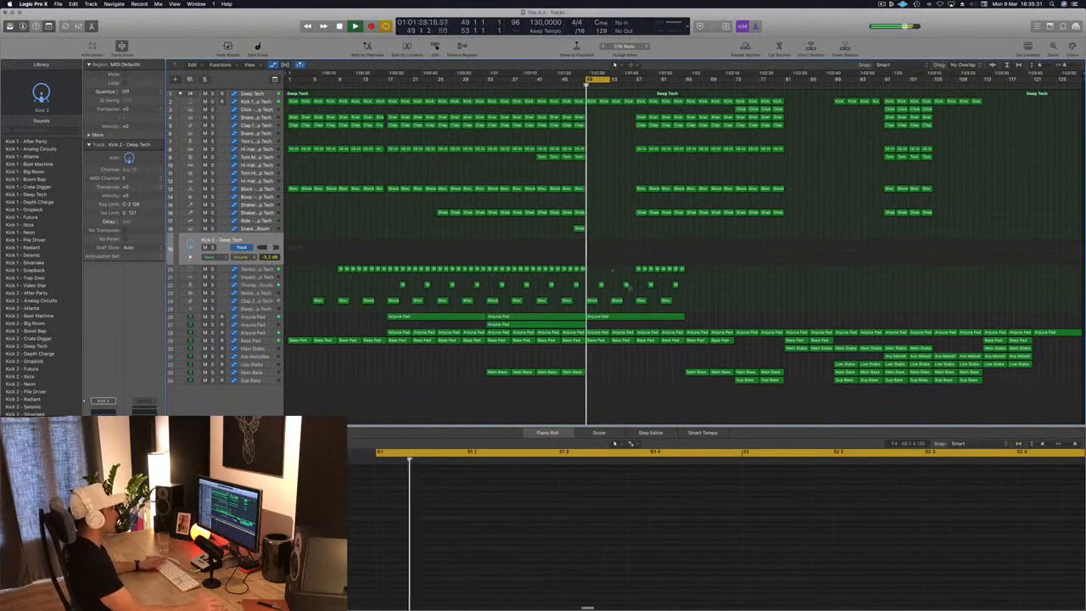
Delete the Arjuna Pad and Bass Pad regions between bars 49 and 65
left_click(657, 319)
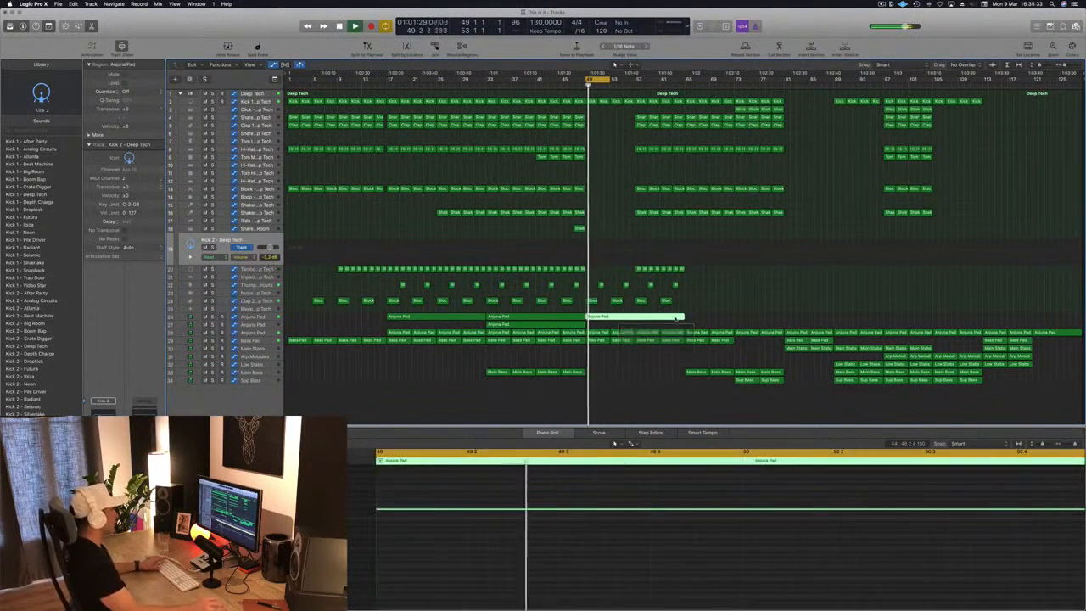
key("Delete")
key("space")
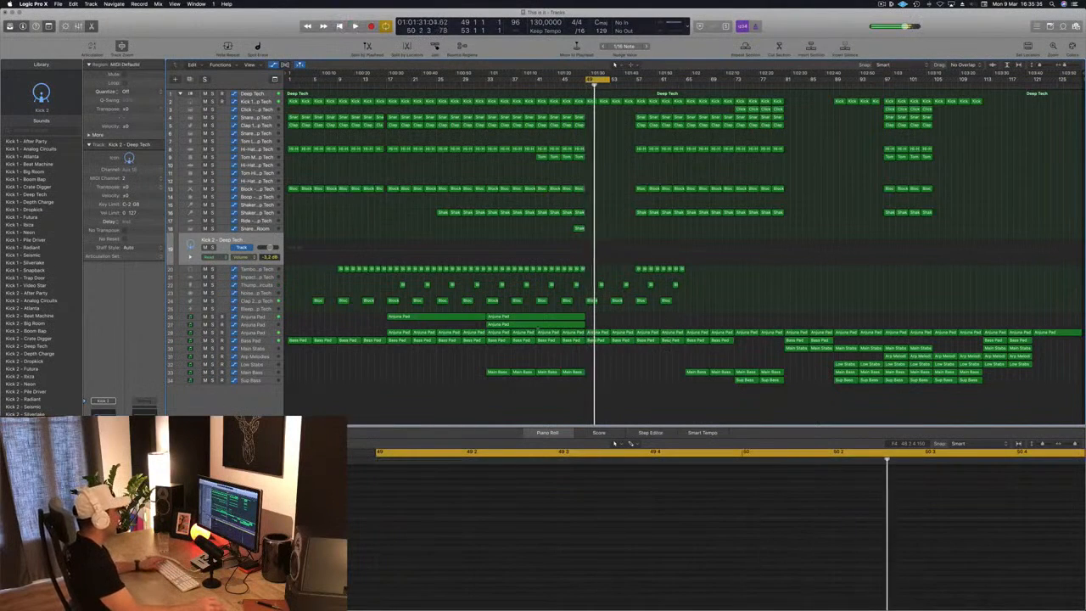
left_click(263, 335)
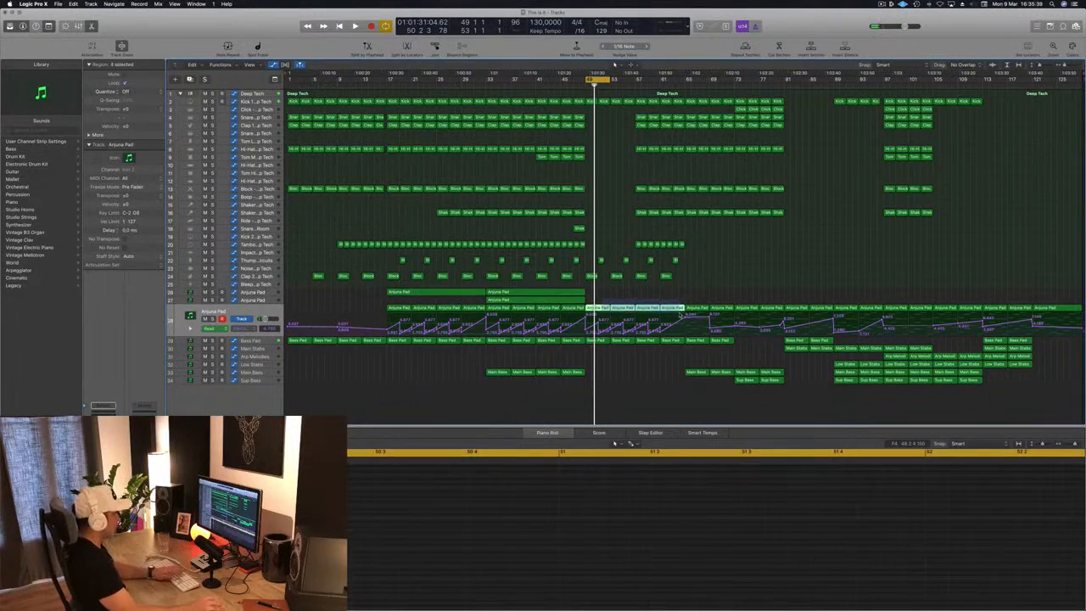
key("Delete")
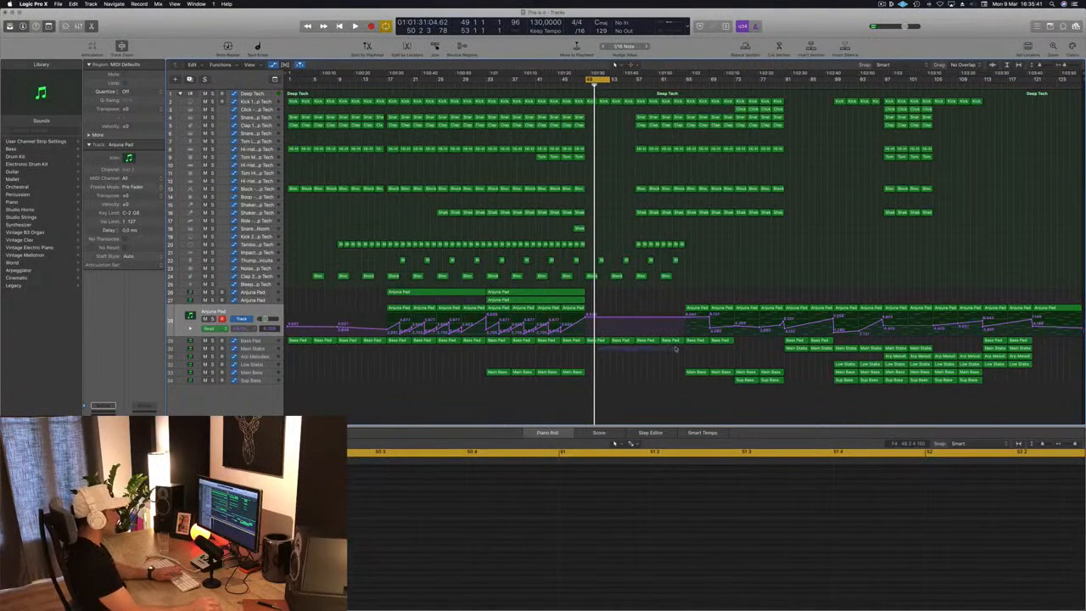
left_click_drag(675, 349, 676, 348)
key("Delete")
Copy two regions each of Arjuna Pad, Bass Pad, Main Bass and Sup Bass from the following sections to bar 49
left_click(719, 341)
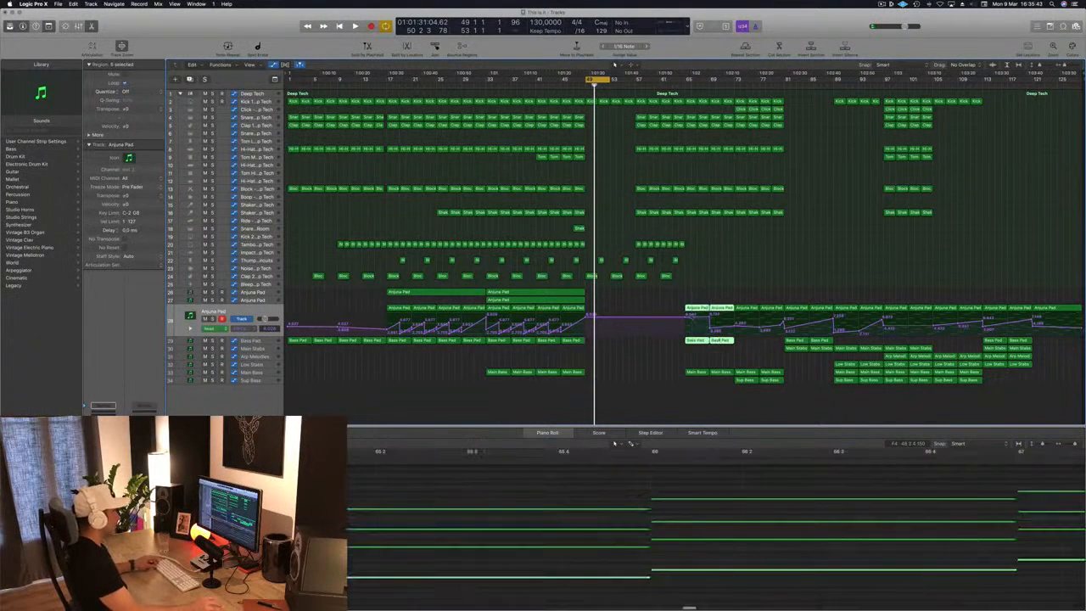
left_click_drag(696, 308, 600, 313)
left_click_drag(678, 369, 595, 379)
left_click_drag(731, 400, 594, 388)
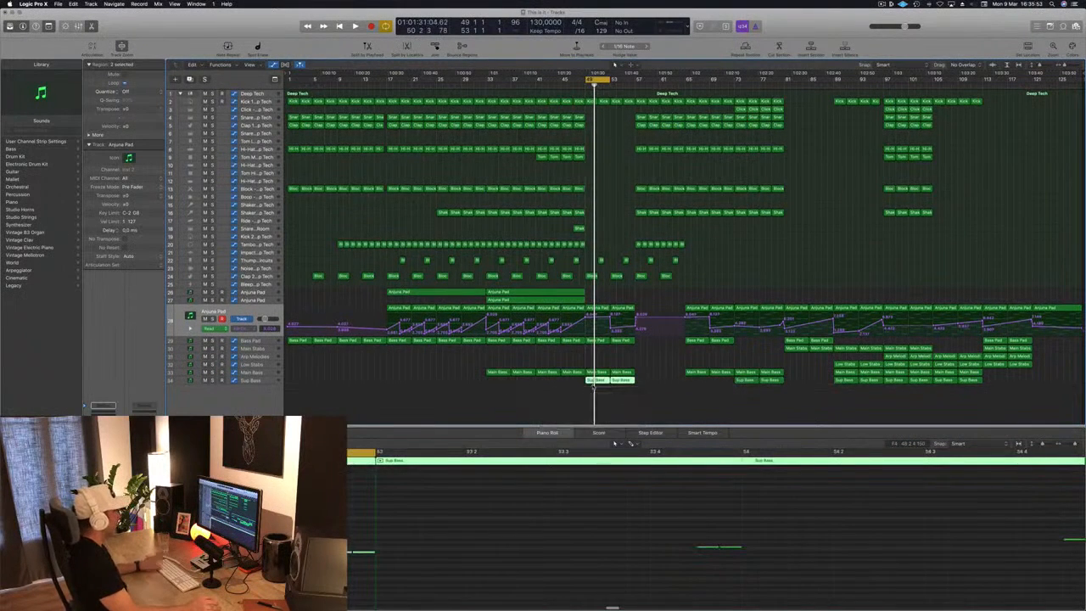
Lower the Arjuna Pad filter cutoff automation at bar 49 so it ramps up to bar 53, and play the section
key("space")
scroll(609, 191, "up", 5)
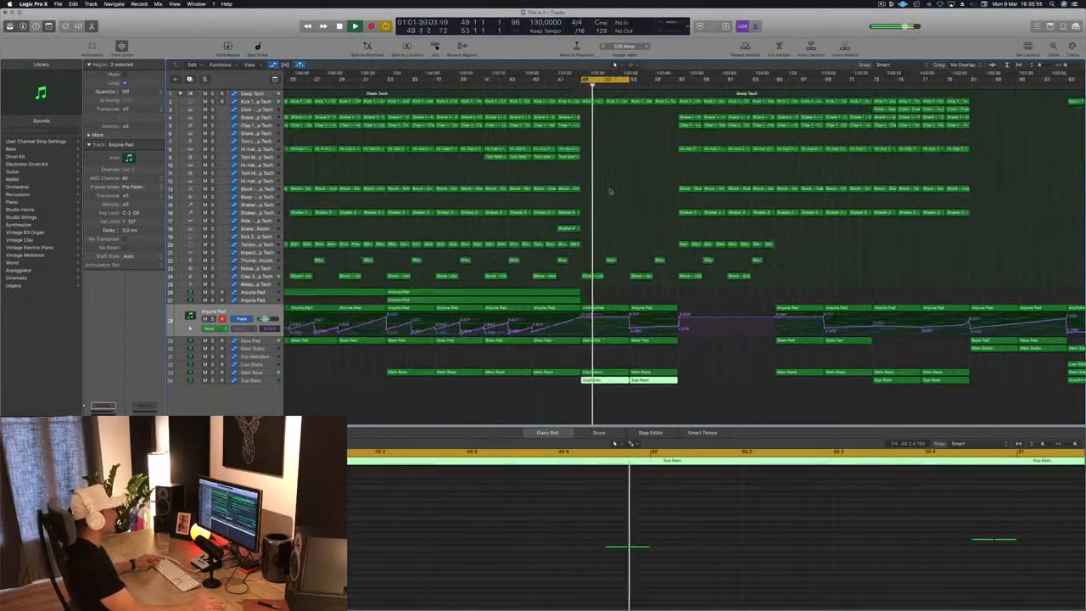
scroll(610, 191, "down", 2)
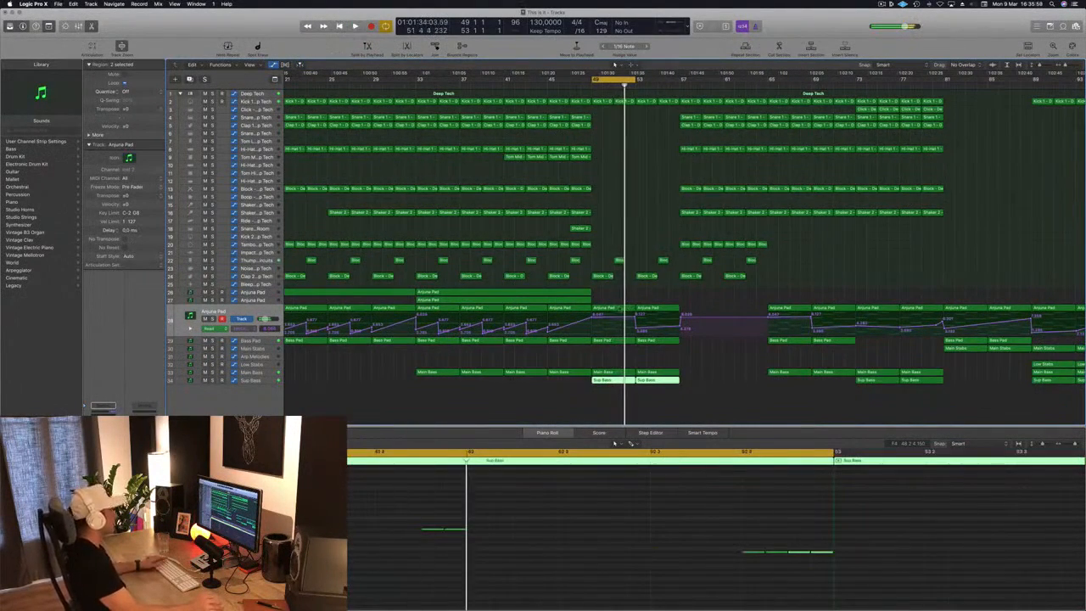
left_click(596, 317)
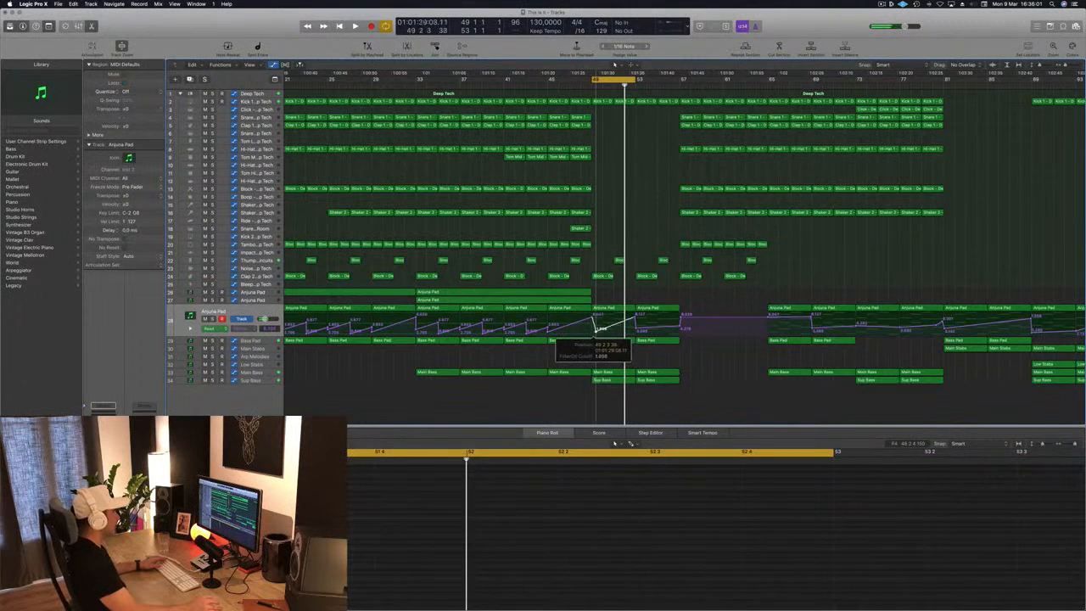
key("space")
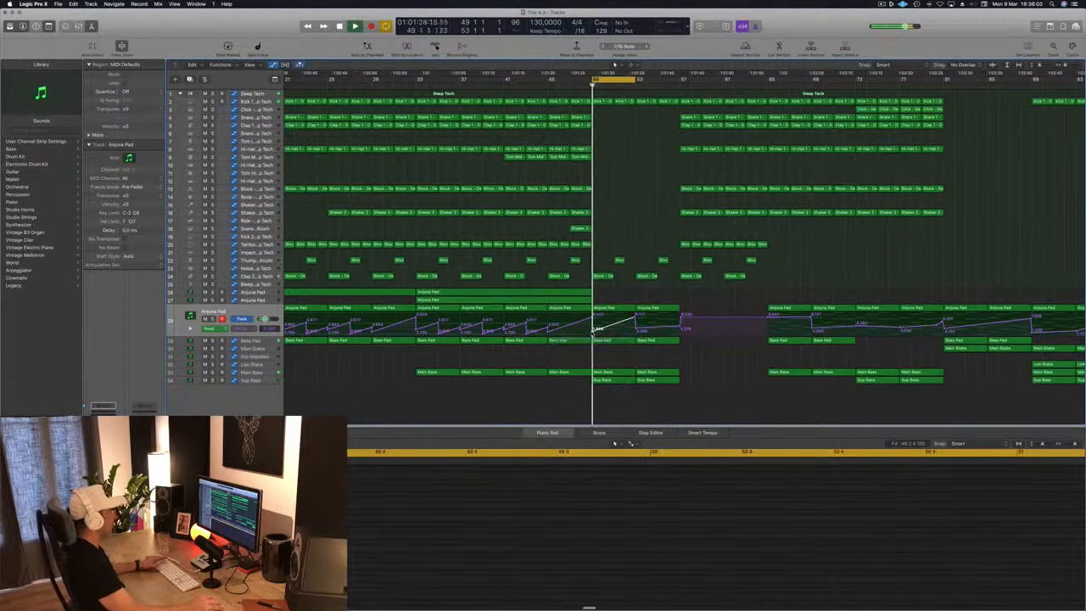
key("space")
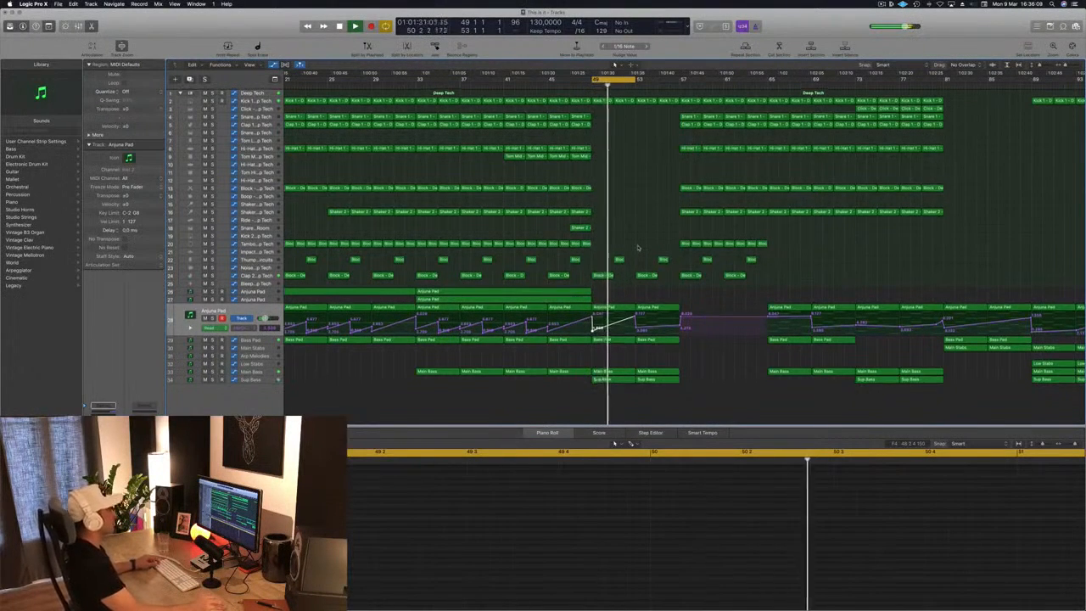
Lower the Main Bass filter cutoff automation slightly at bar 49 and play the section
left_click(265, 373)
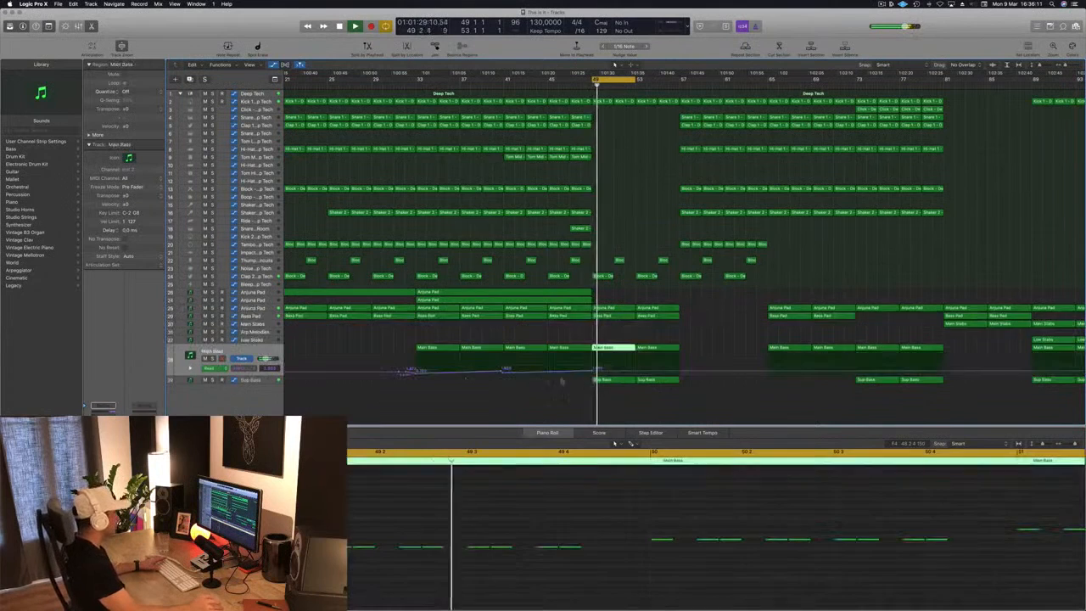
left_click(593, 371)
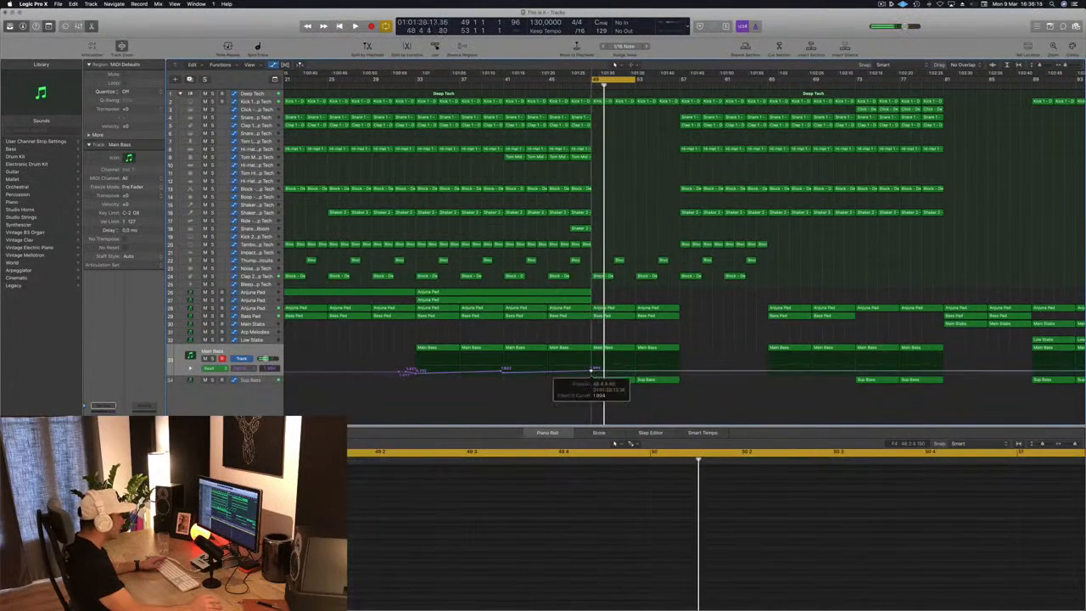
key("space")
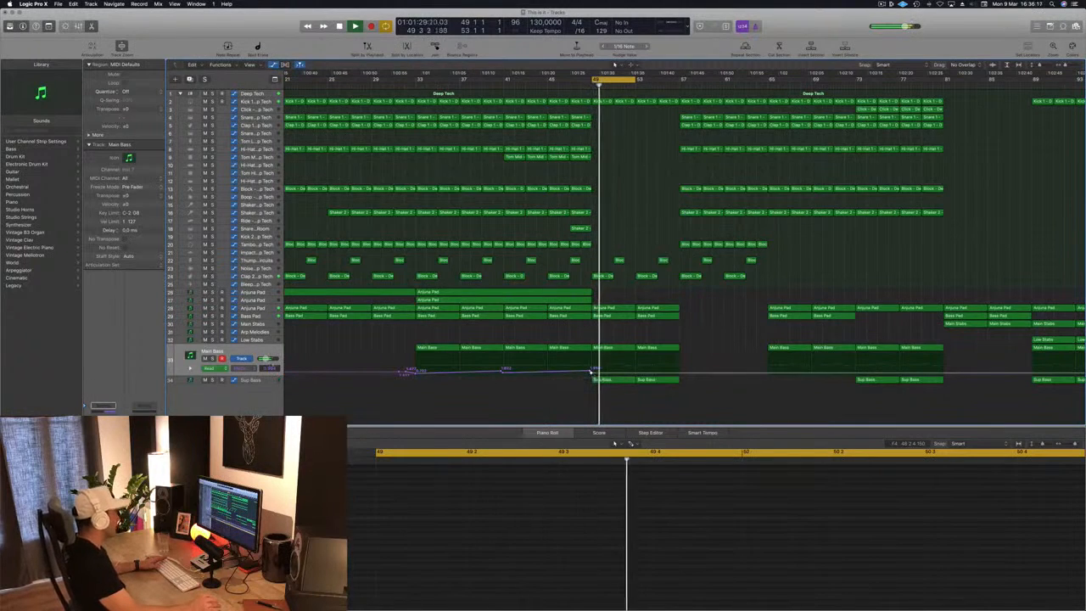
Check the Sup Bass track's Channel EQ curve during playback, then close the plug-in window
left_click(596, 378)
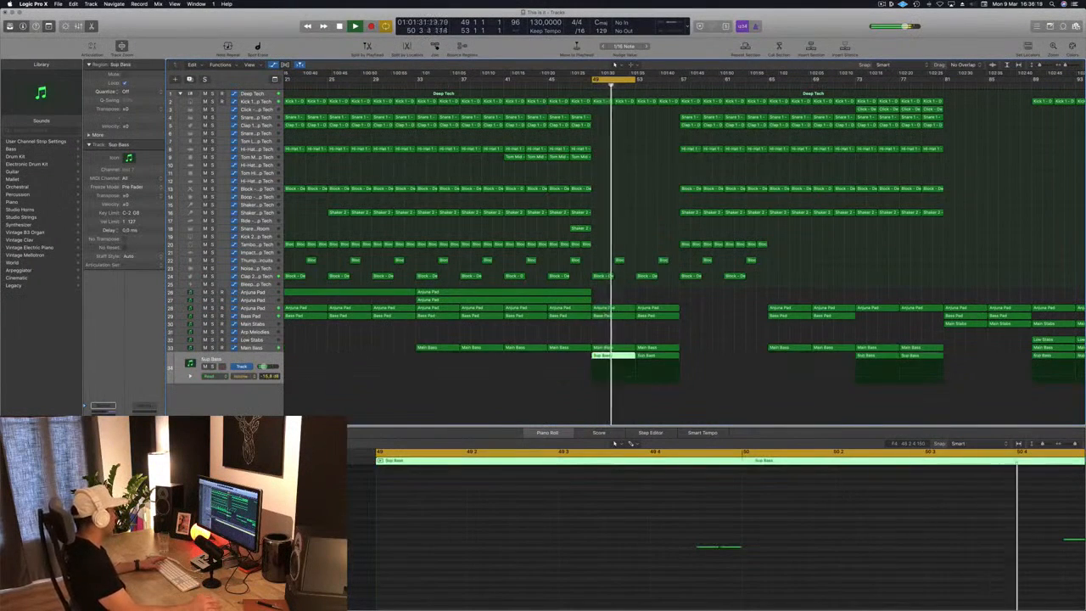
left_click(103, 417)
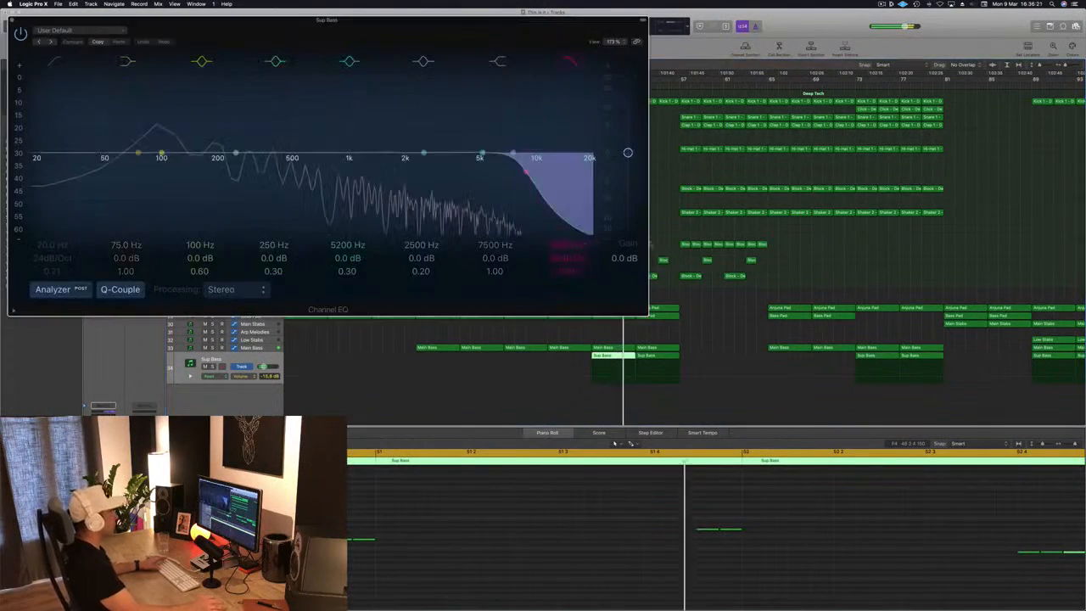
key("space")
key("space")
left_click(667, 220)
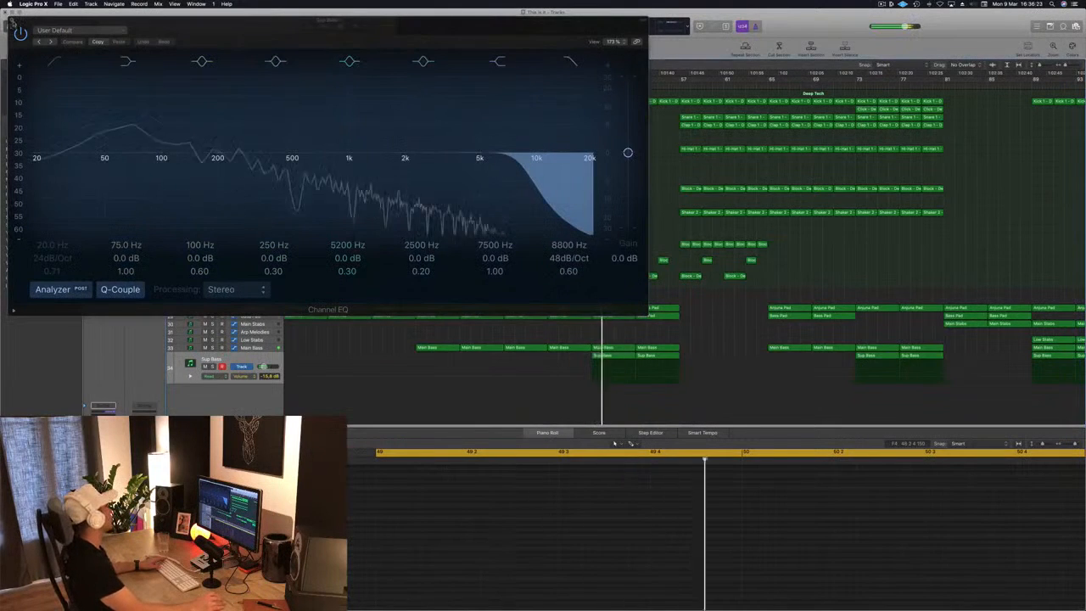
left_click(12, 21)
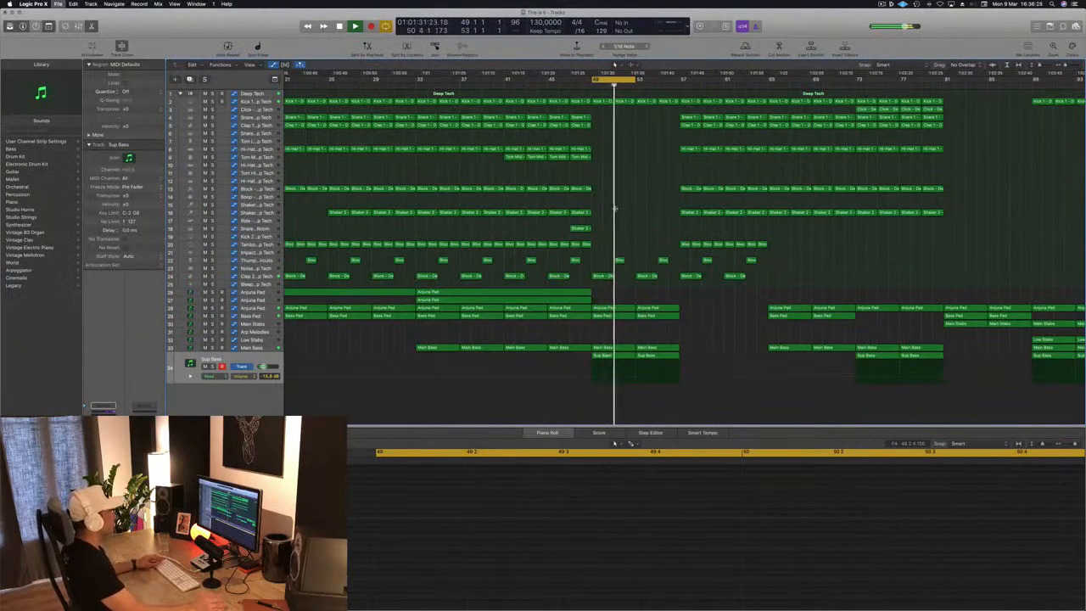
Delete the two Thump regions between bars 49 and 57 and extend the cycle range to bar 57
scroll(615, 234, "up", 1)
key("space")
key("space")
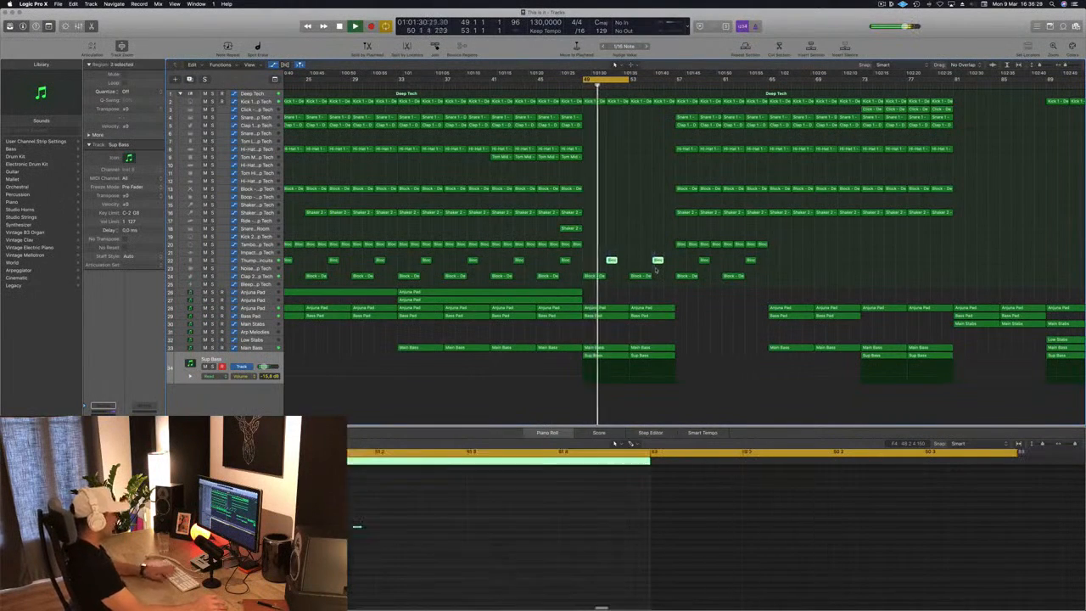
key("Delete")
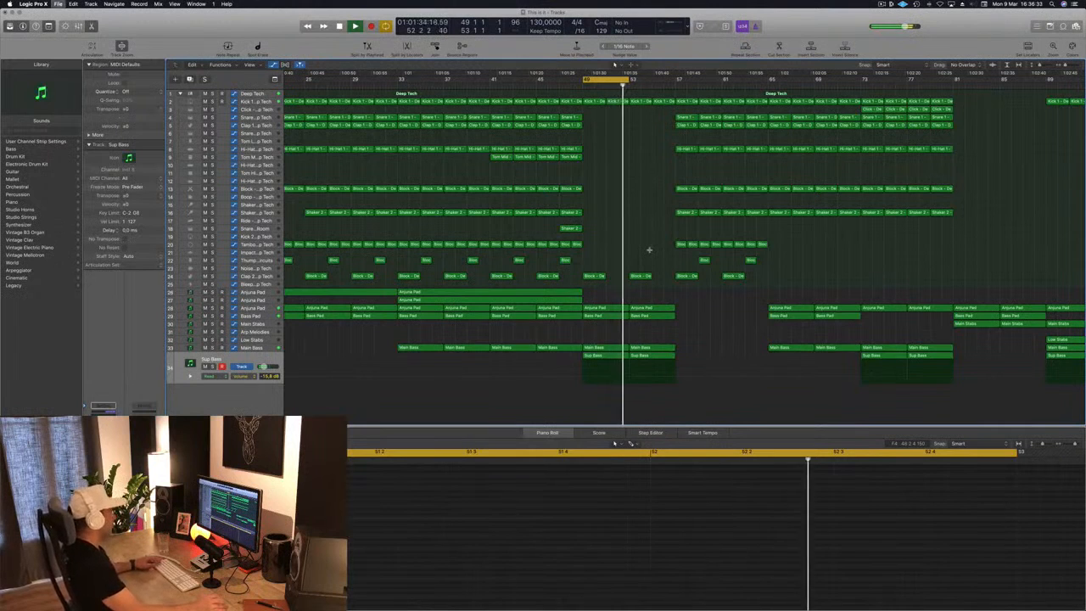
scroll(649, 249, "down", 1)
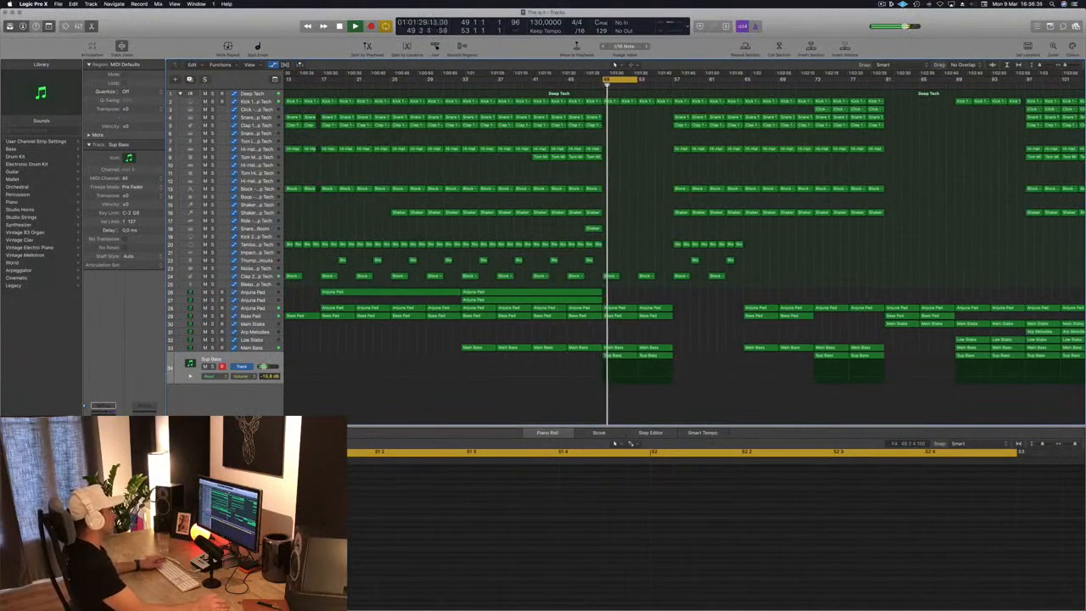
left_click_drag(638, 79, 674, 79)
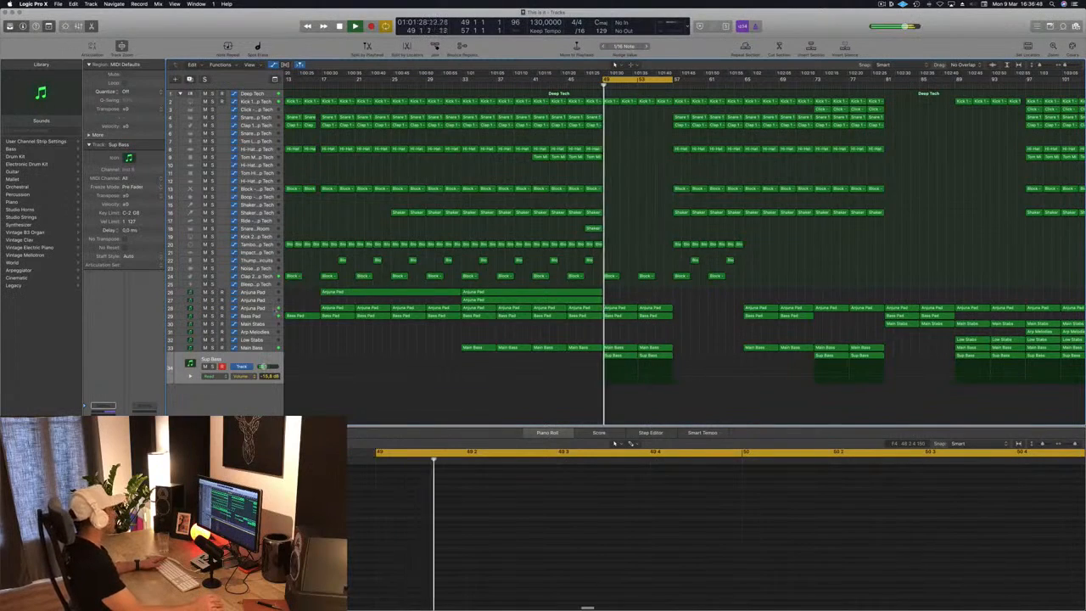
Reshape the Arjuna Pad cutoff automation so it falls from bar 53 to 57 and climbs again to bar 65
left_click(273, 310)
key("space")
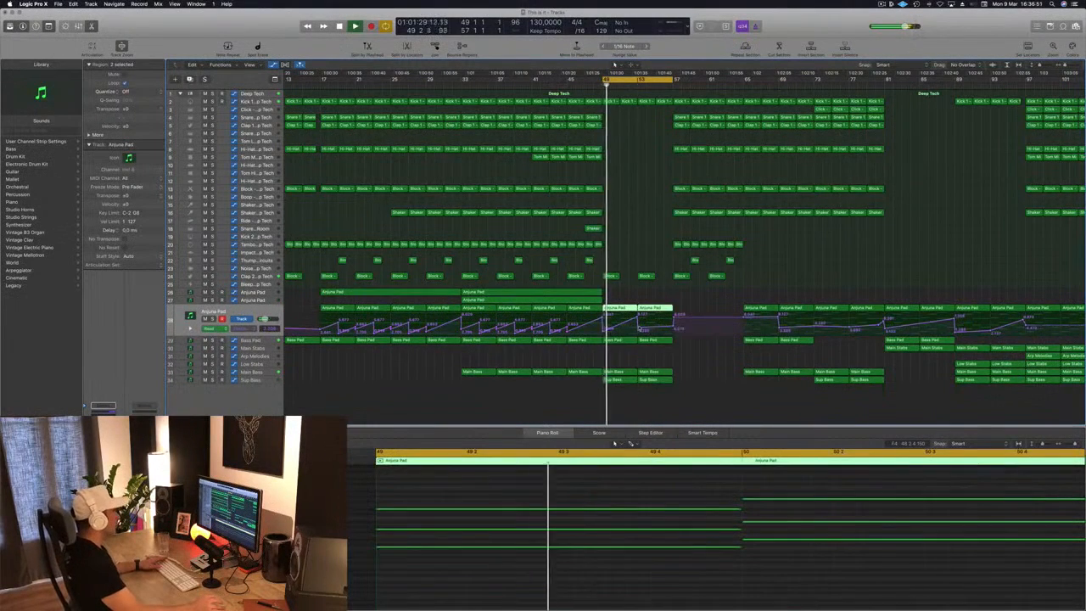
left_click(642, 329)
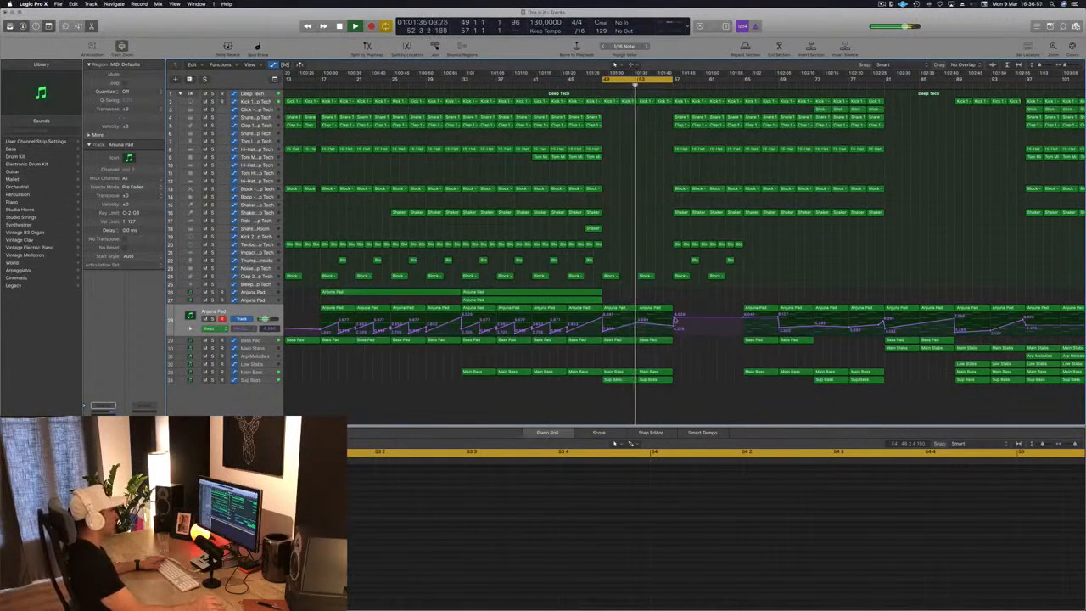
left_click(674, 319)
left_click_drag(675, 328, 674, 330)
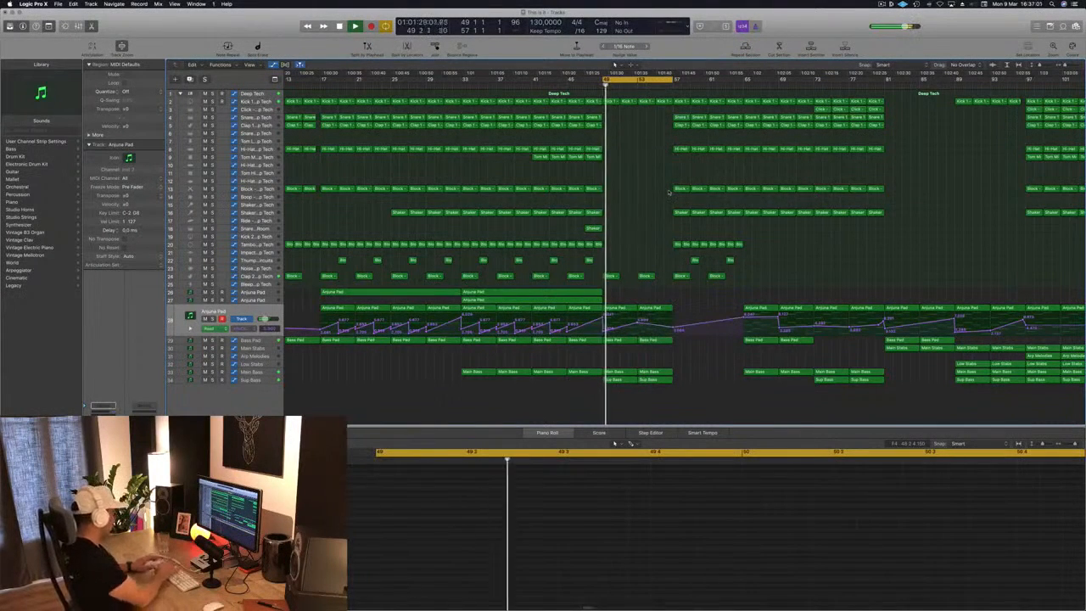
Repeat the section between bars 49 and 57 three times, pushing the following material back to bar 81
key("ctrl+super+r")
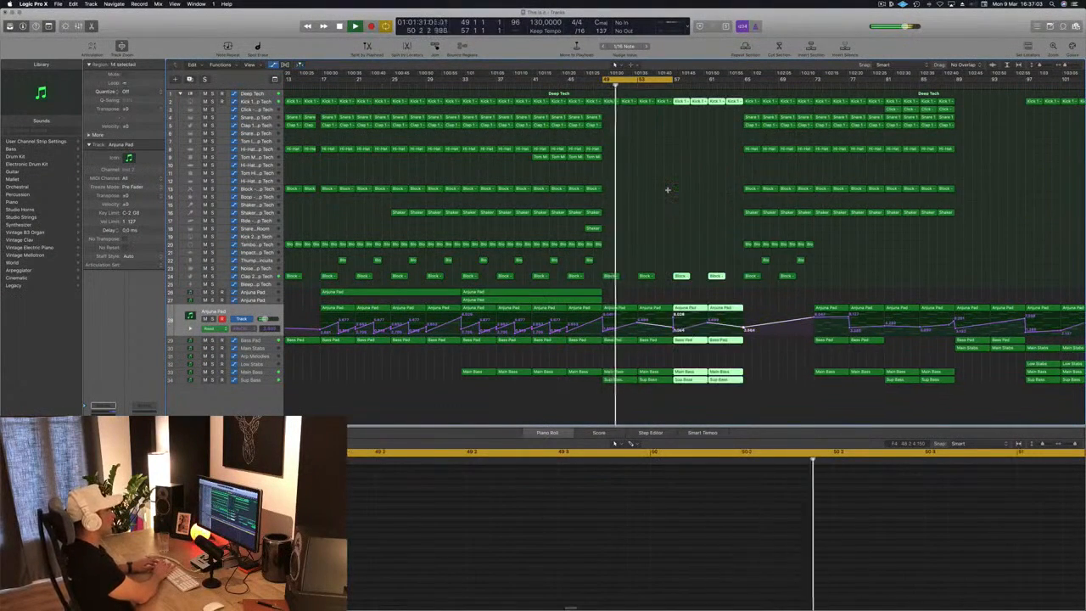
key("super+r")
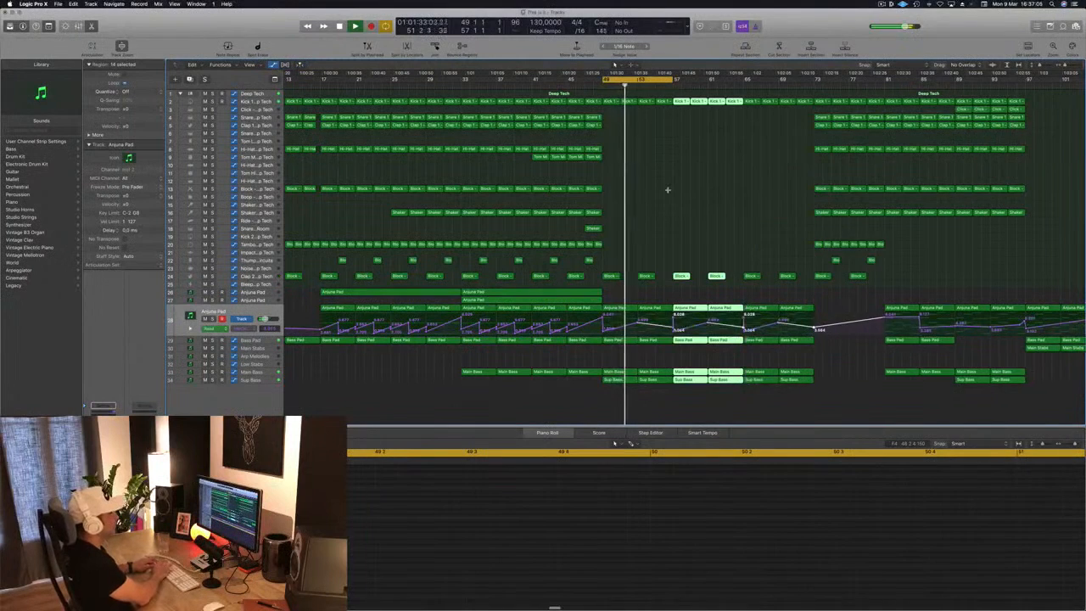
key("super+r")
left_click(669, 193)
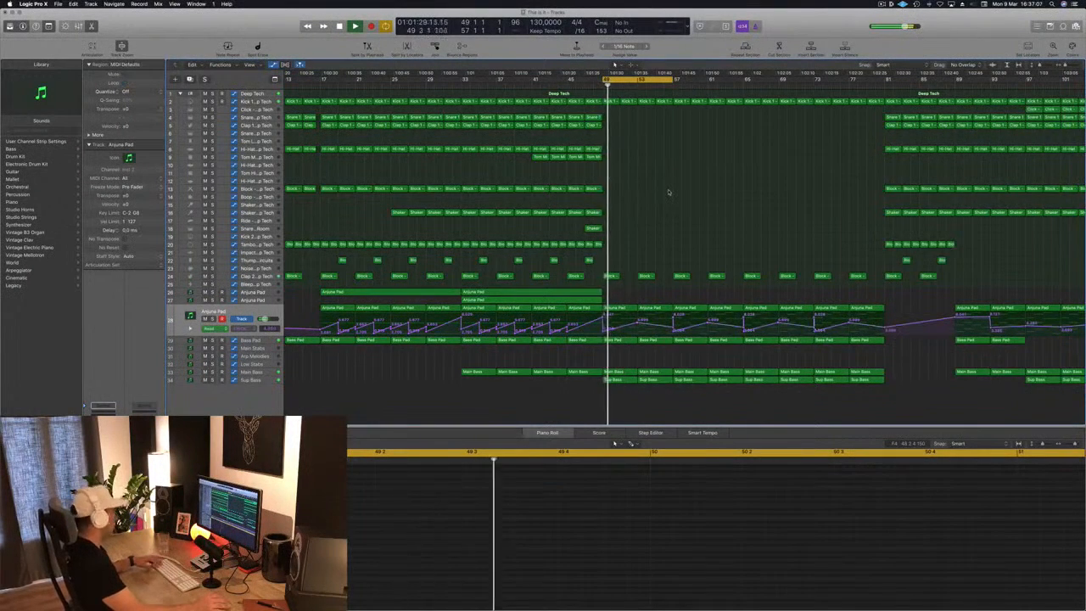
Duplicate the Arp Melodies track and move the first Arp Melodies region to bar 49 on the new track
key("super+Left")
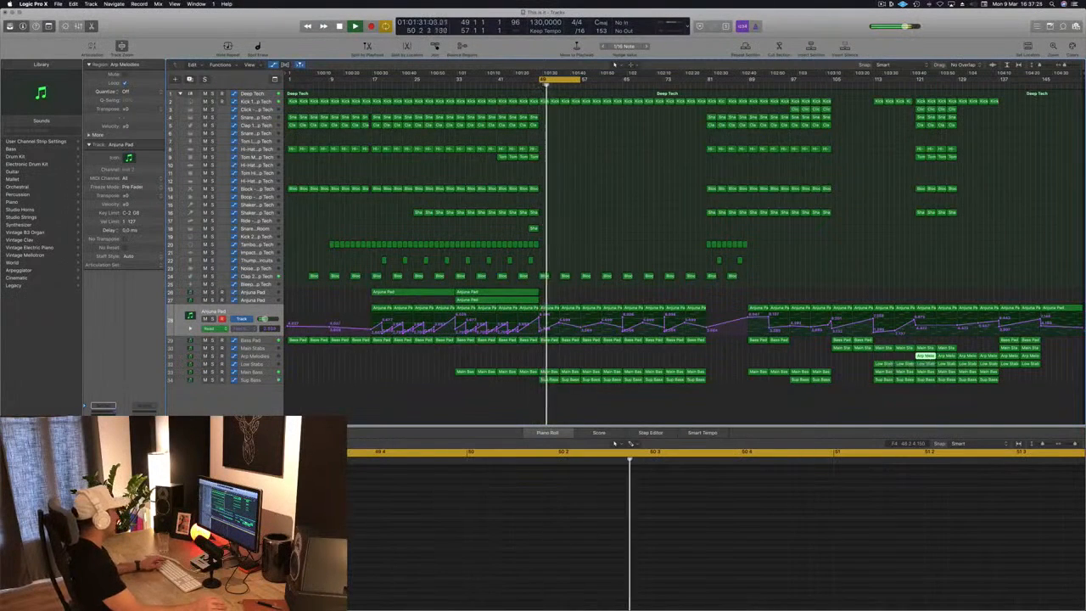
left_click(252, 356)
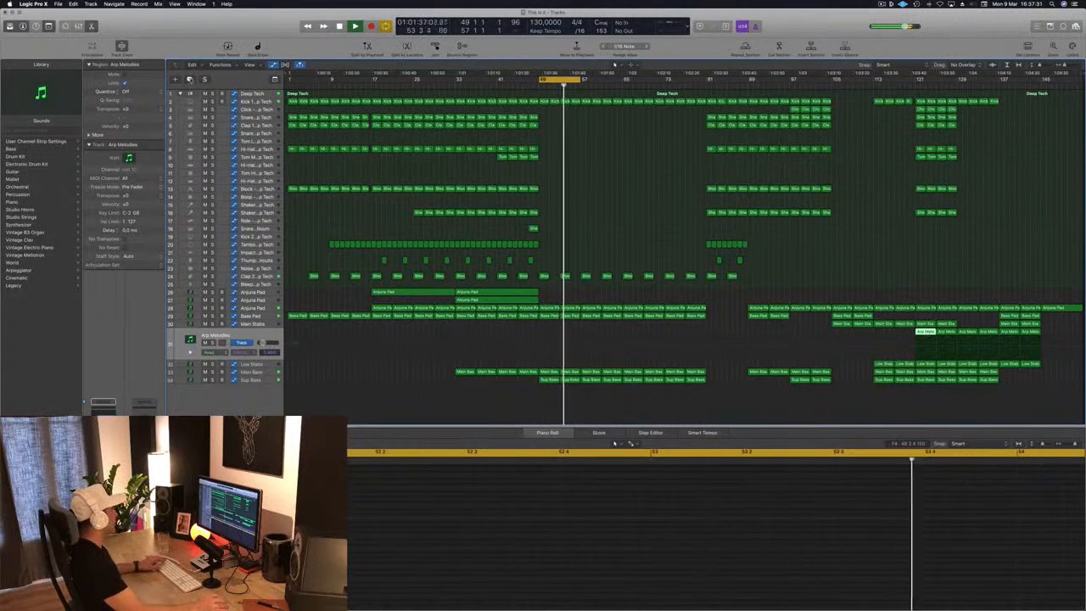
key("super+d")
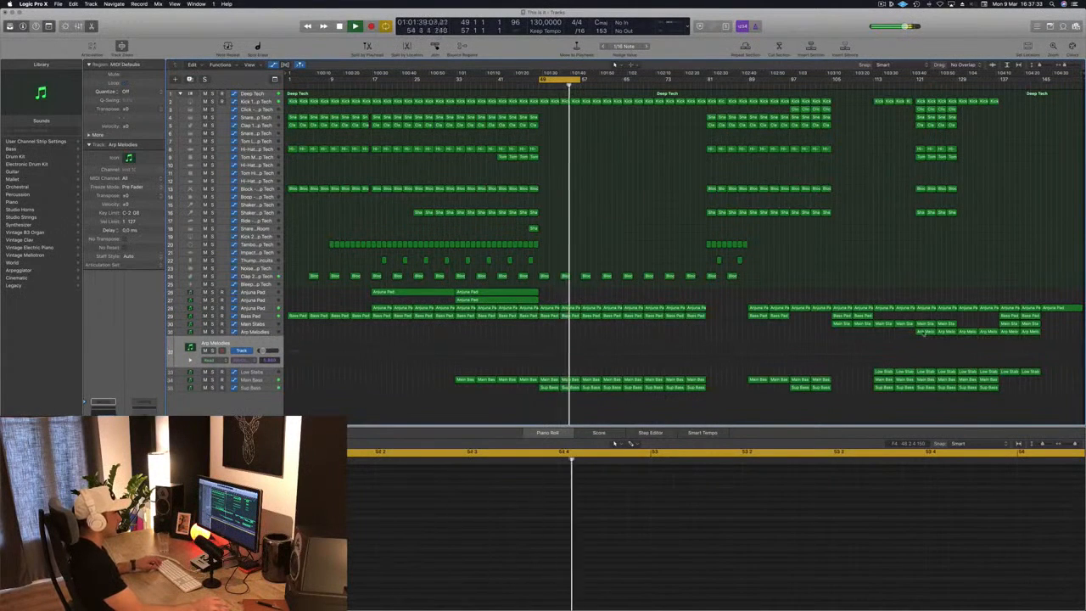
left_click_drag(922, 331, 548, 344)
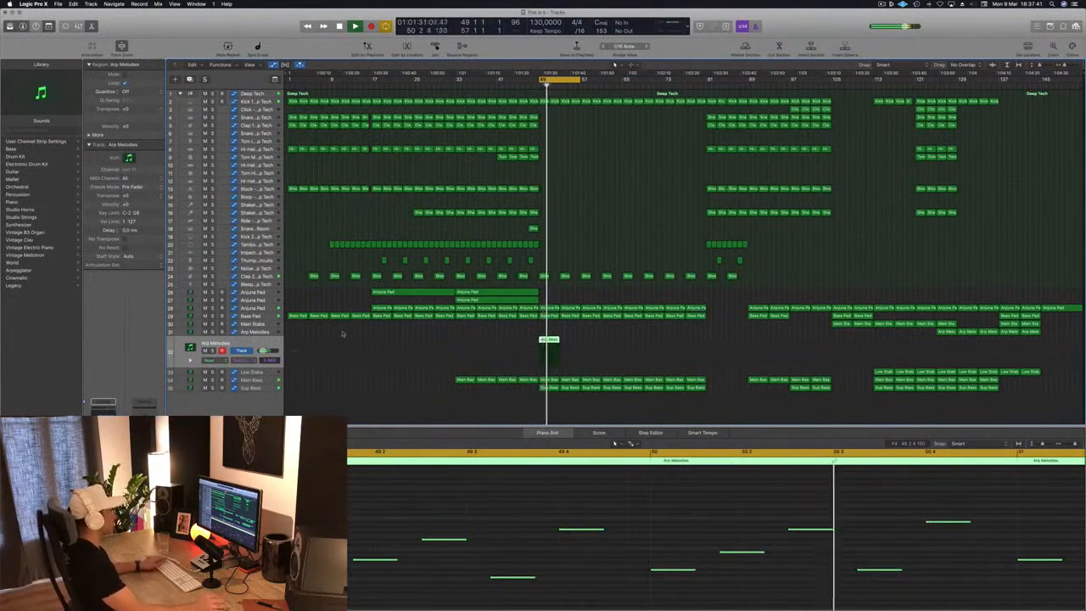
Adjust the filter cutoff of the duplicated Arp Melodies track's Sylenth1 during playback and close the synth window
key("space")
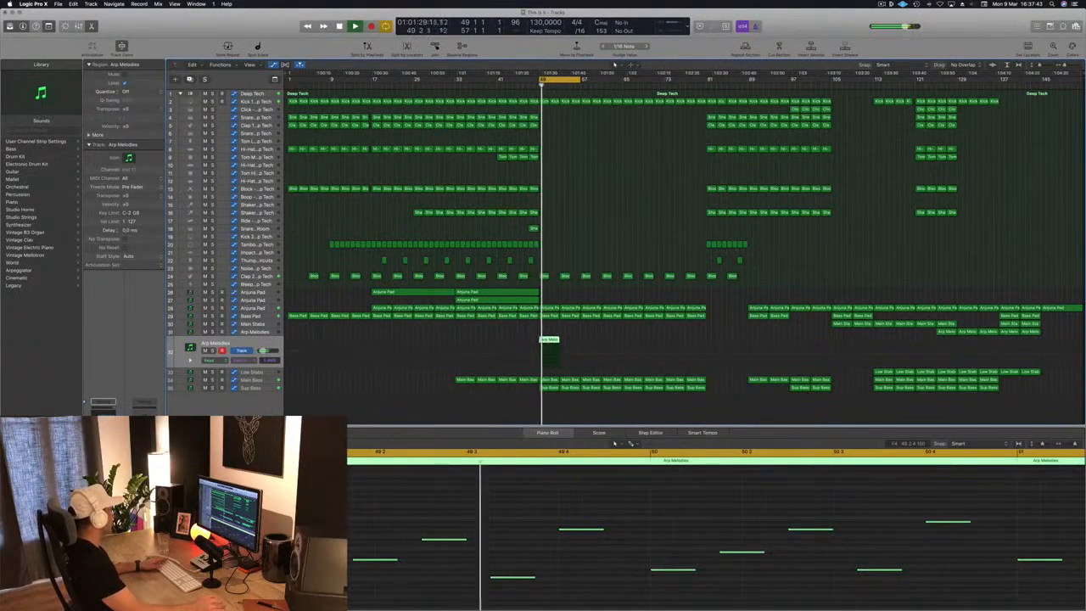
key("v")
left_click_drag(174, 19, 771, 139)
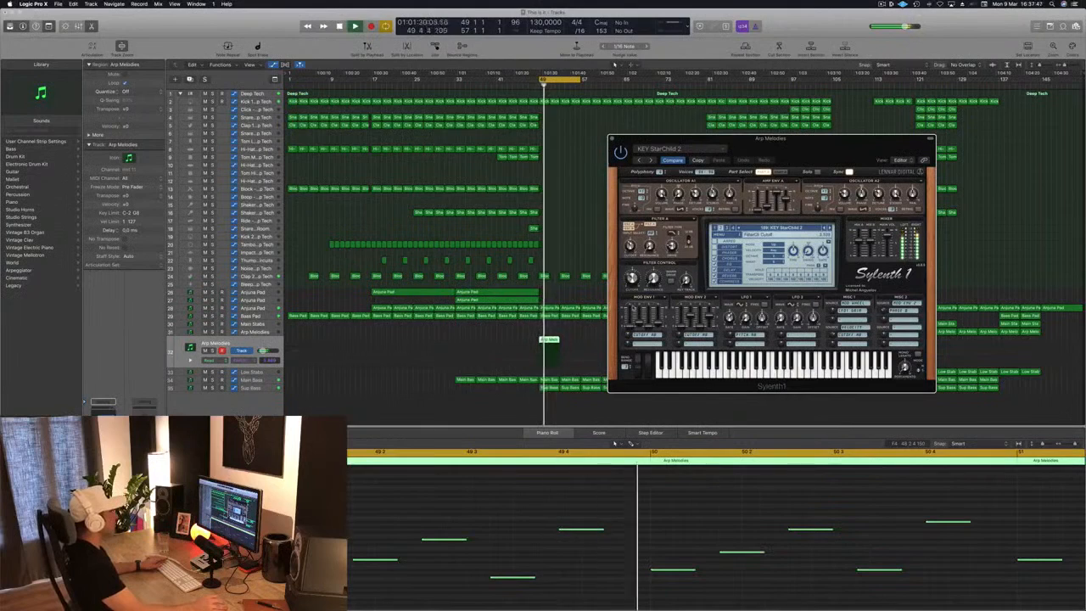
left_click_drag(652, 142, 749, 153)
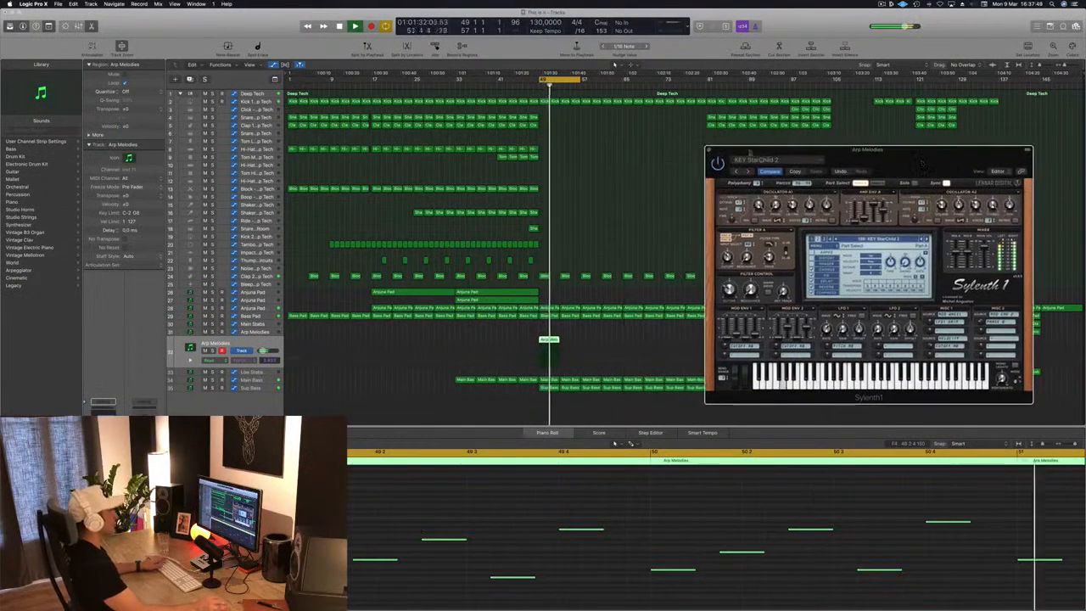
key("v")
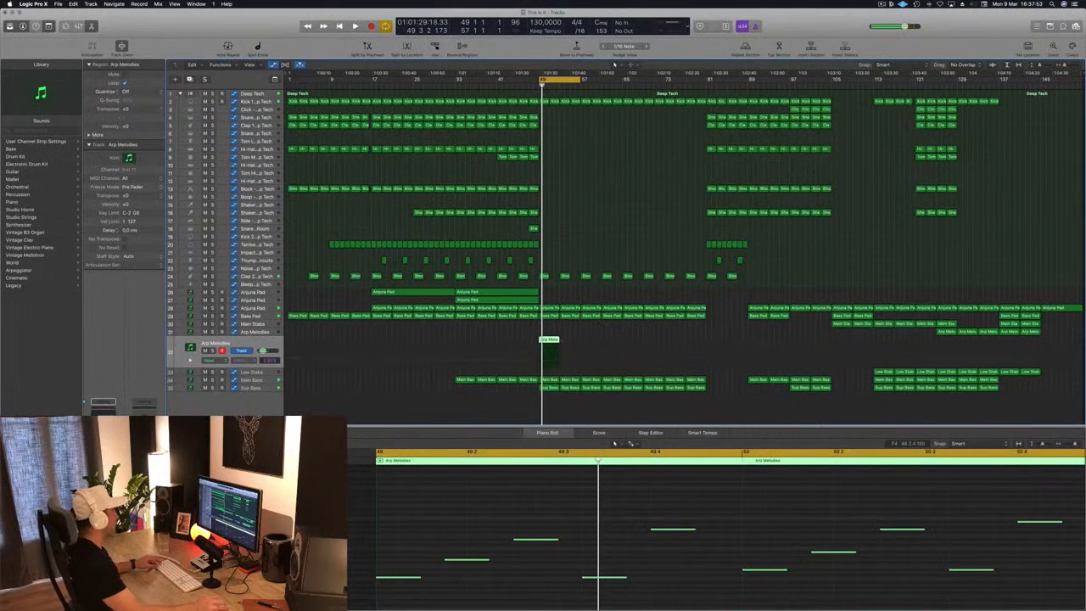
Copy the Arp Melodies region along the duplicated track to fill bars 49 to 81
left_click_drag(547, 342, 631, 344)
left_click(552, 340)
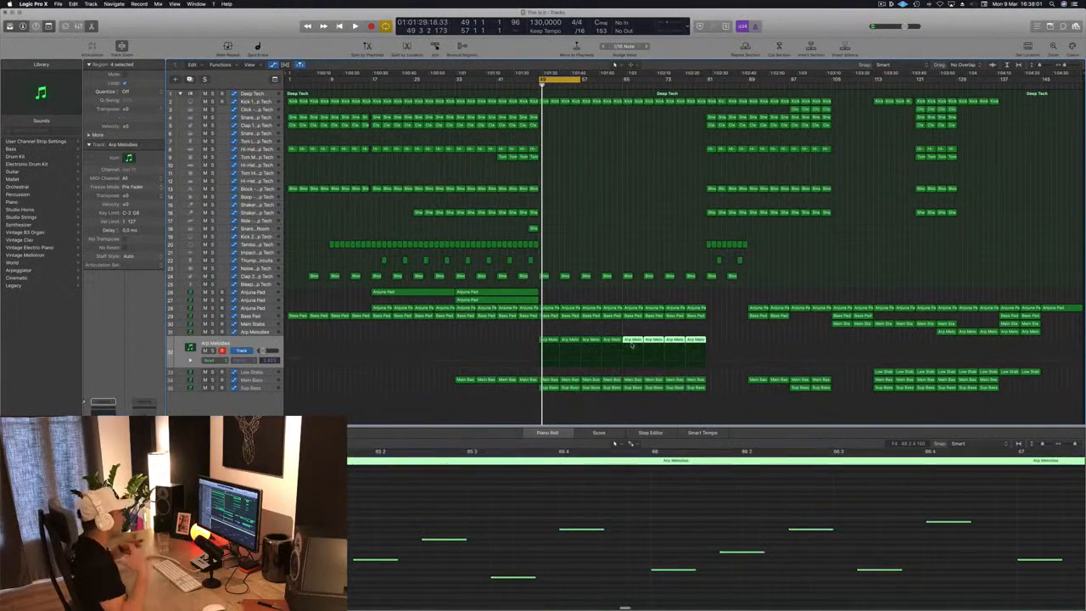
left_click(631, 239)
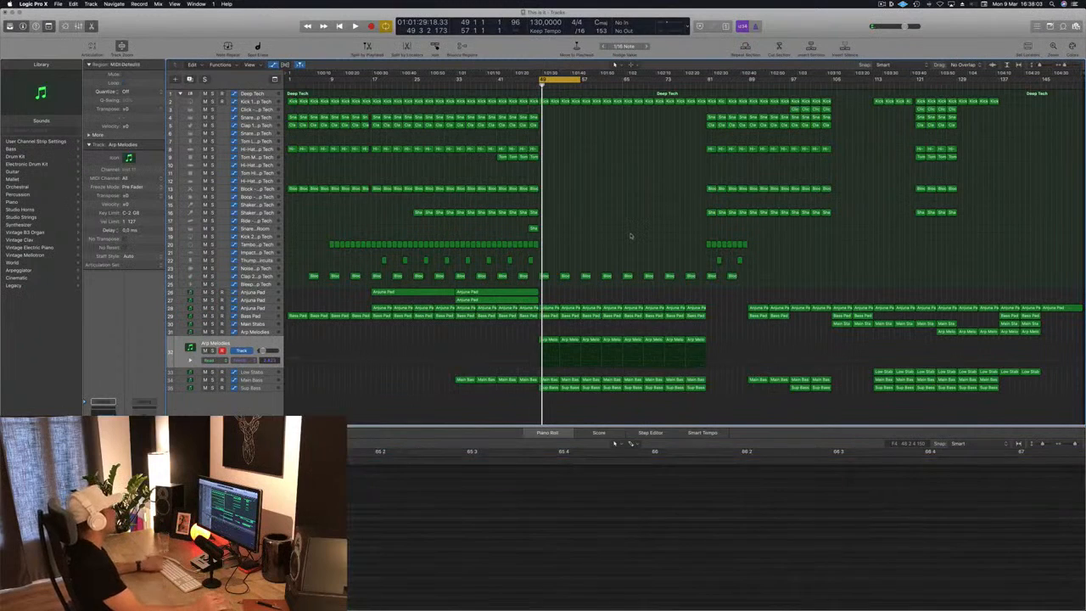
Set the duplicated Arp Melodies track's automation mode to Touch and write a Sylenth1 filter cutoff change from bar 49 during playback
key("space")
left_click(237, 341)
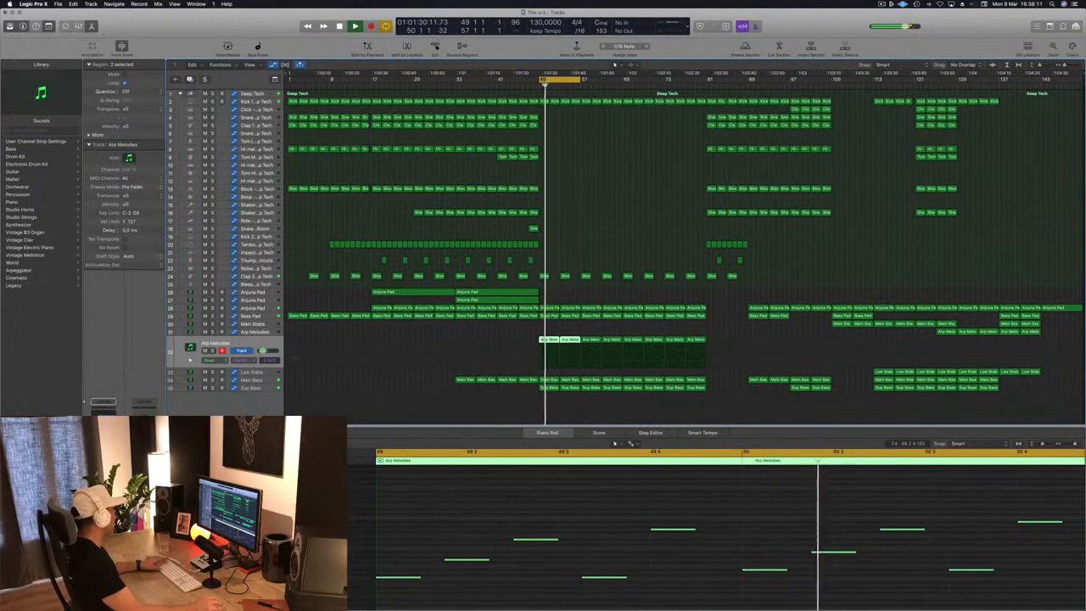
key("v")
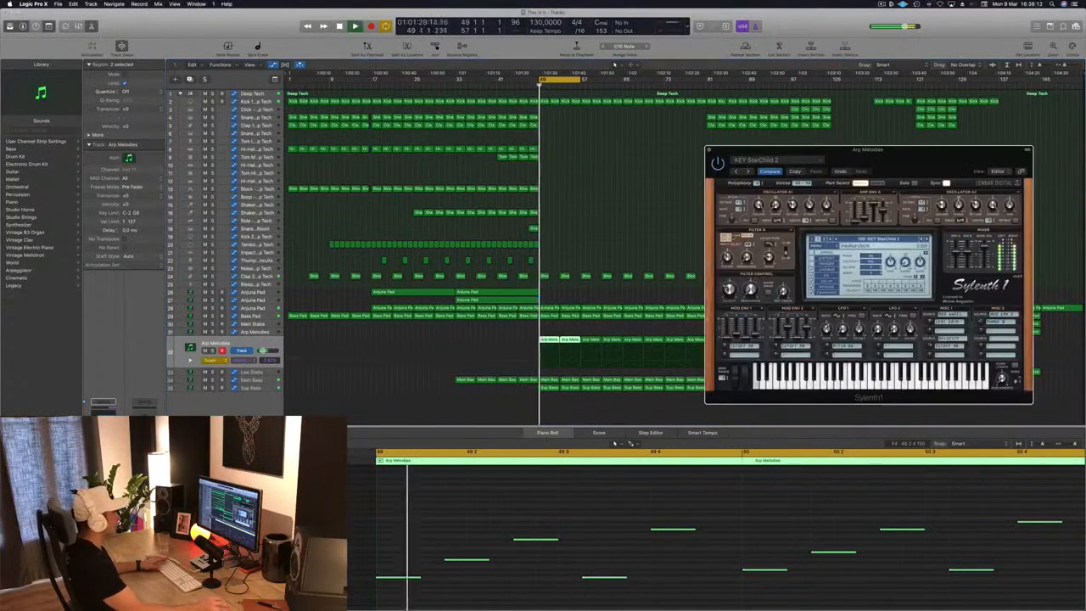
left_click_drag(729, 289, 727, 270)
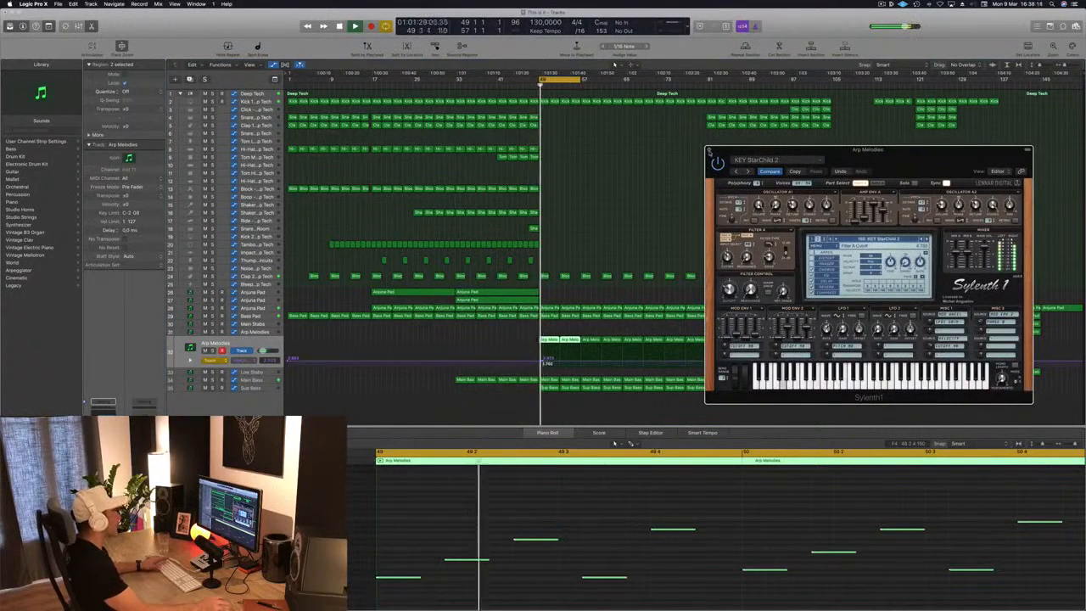
Adjust the Arp Melodies cutoff automation at bar 49, set the track's automation mode to Read and save the project
key("v")
left_click(543, 364)
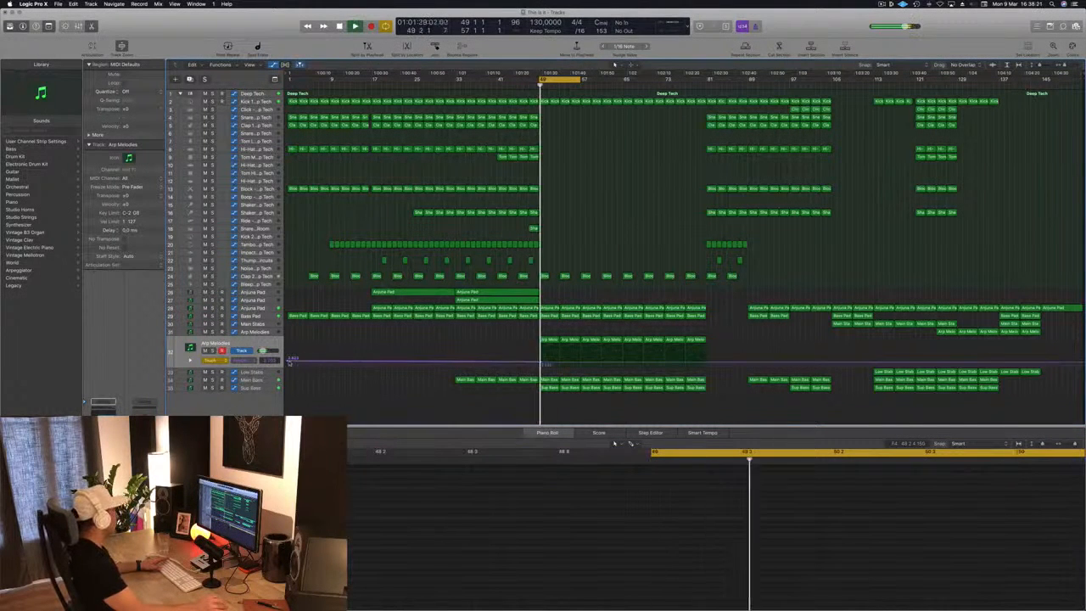
left_click(215, 360)
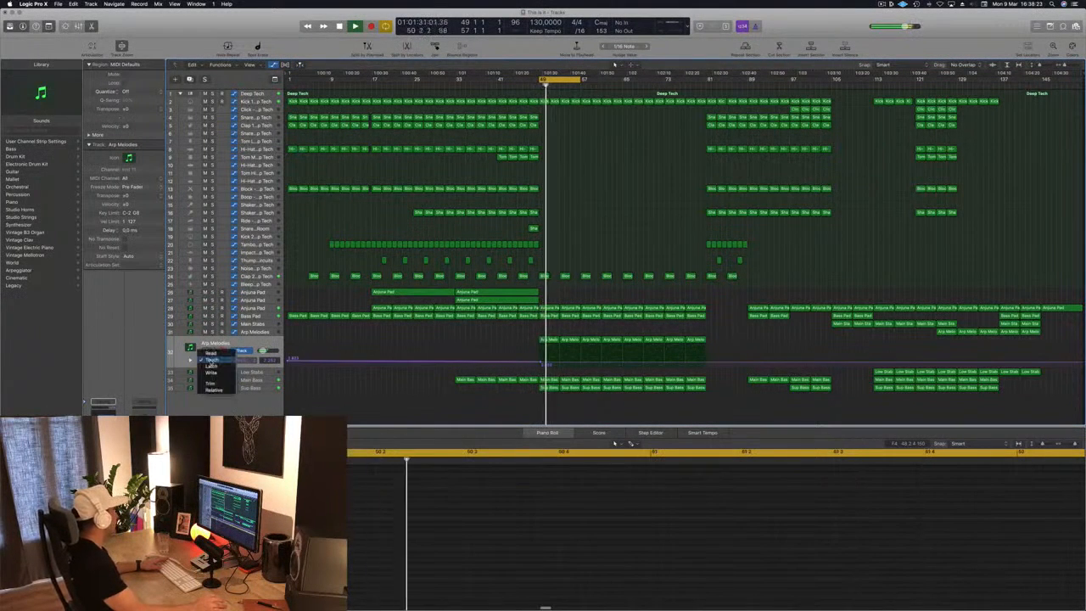
left_click(210, 352)
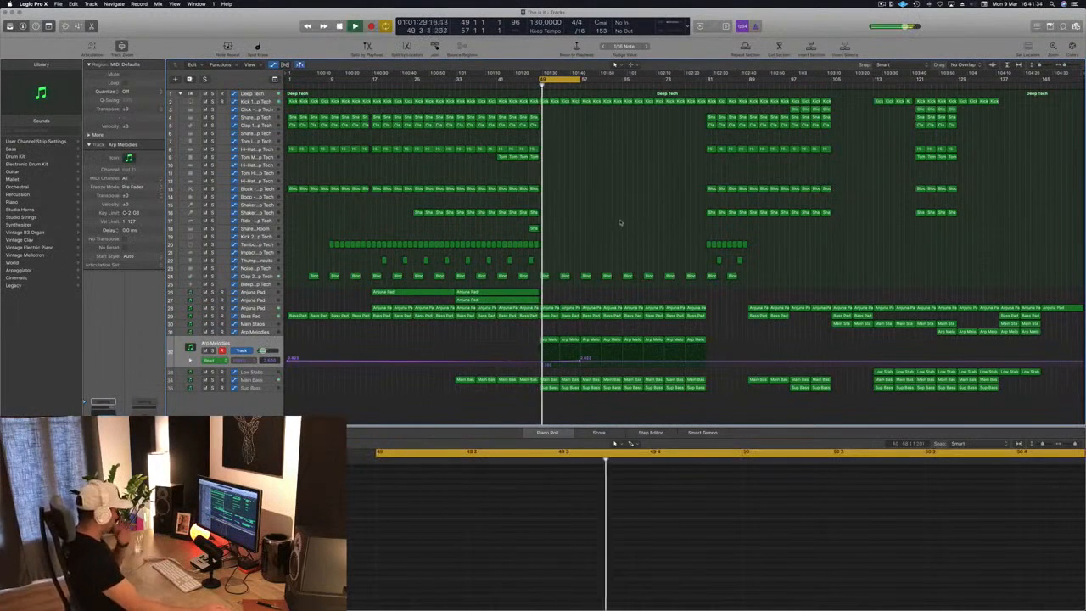
key("space")
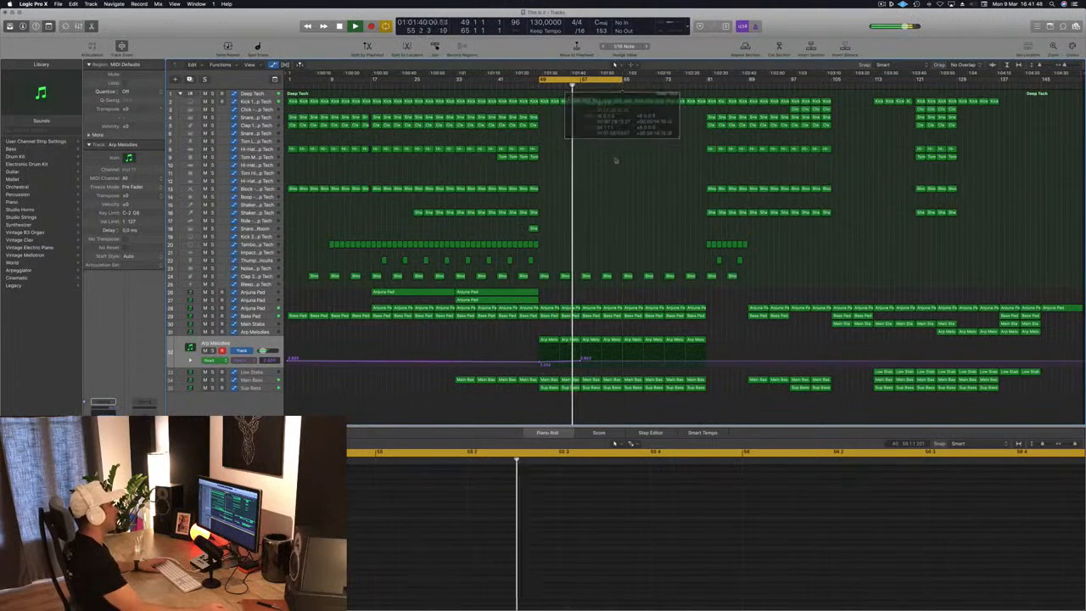
key("super+s")
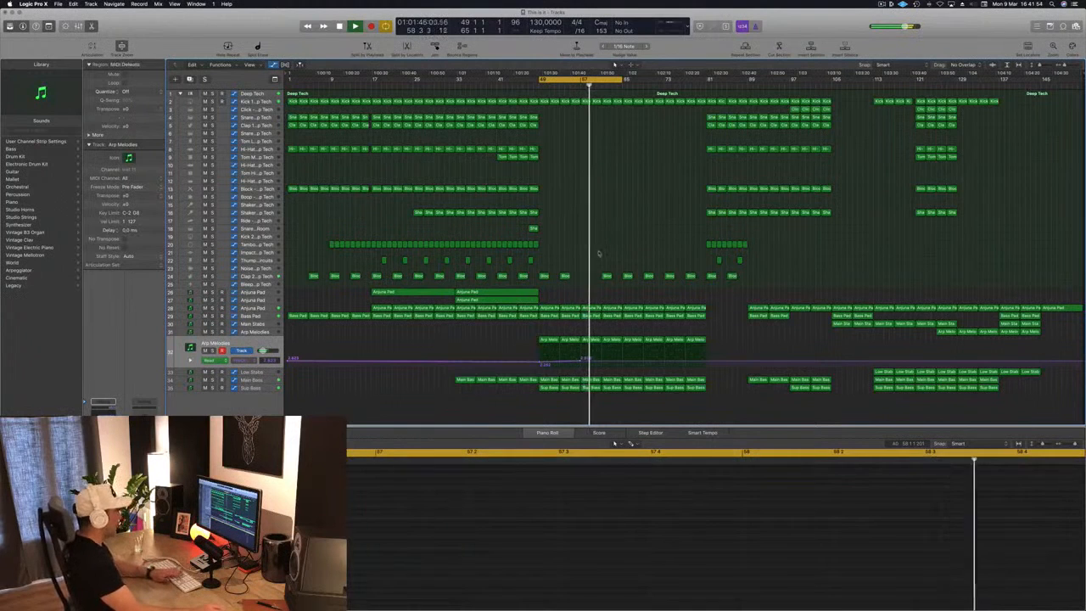
Delete the Clap 2 regions at bars 61 and 65 and all Kick 1 regions from bar 65 to 81
key("super+BackSpace")
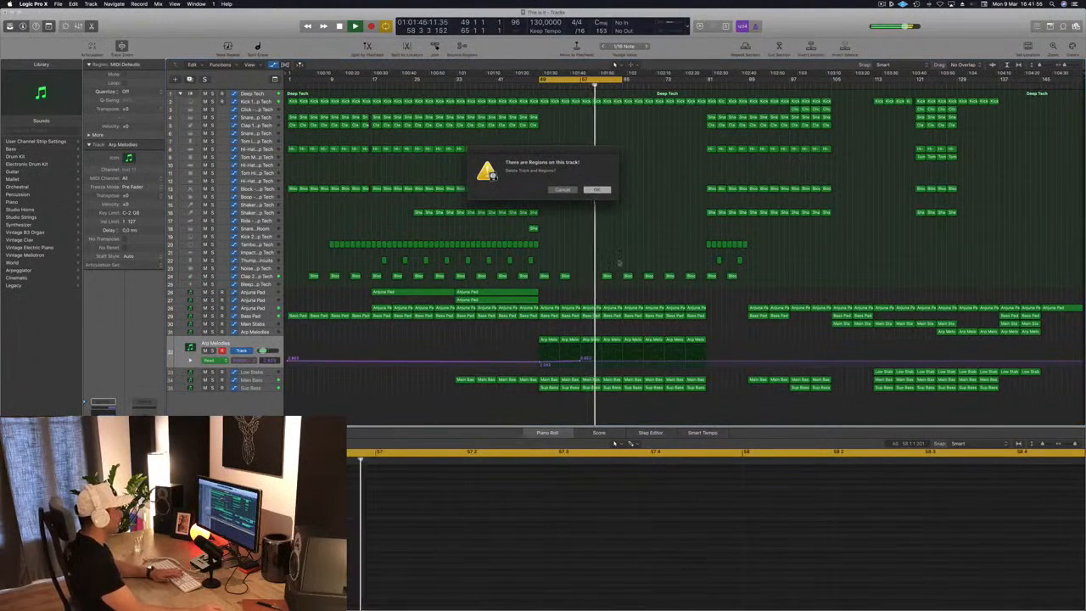
key("Return")
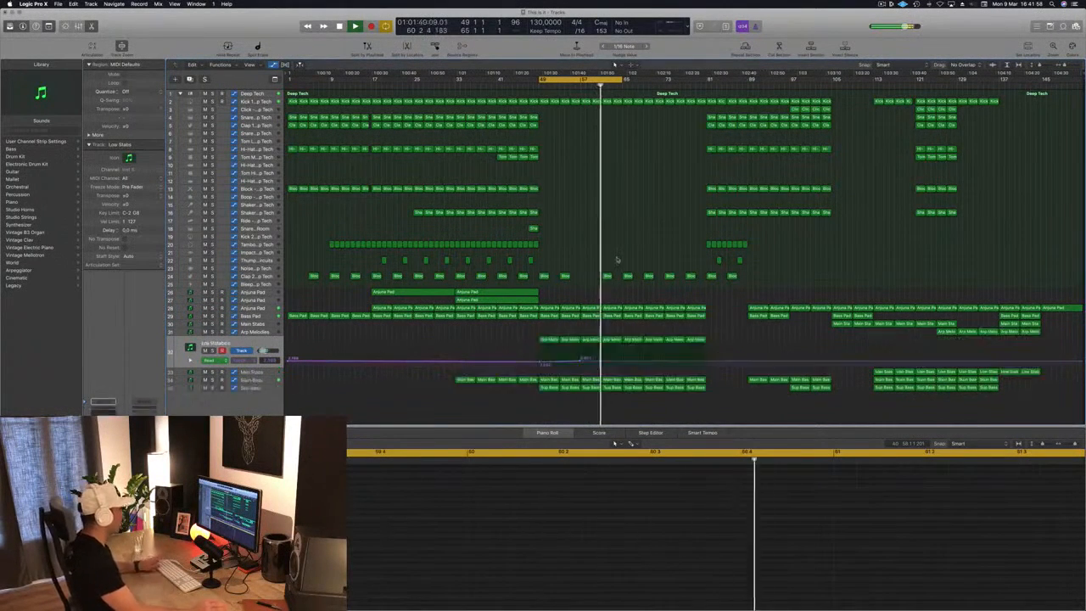
left_click(607, 277)
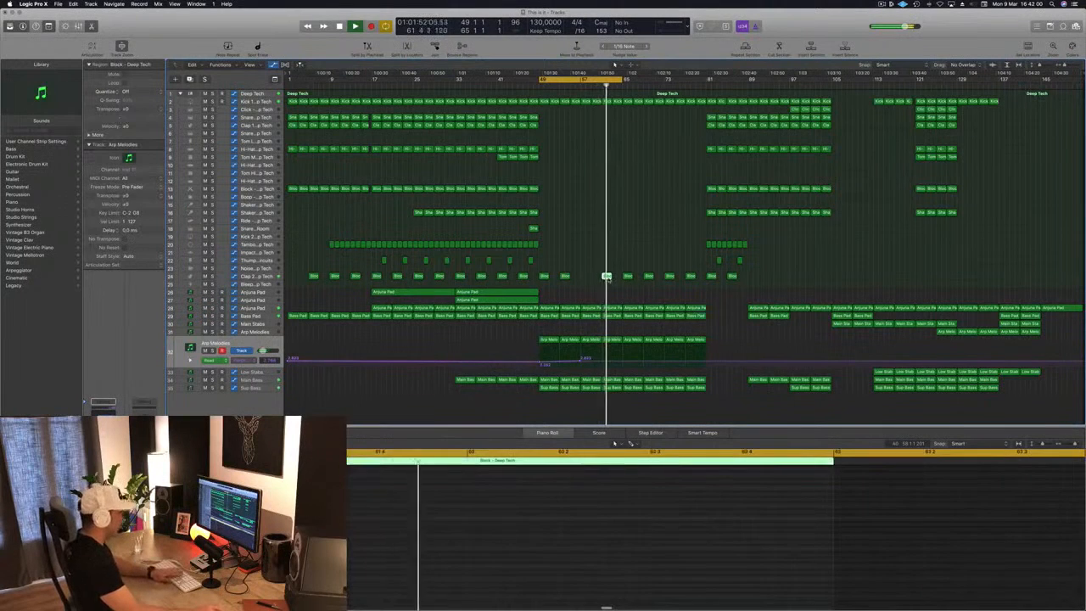
key("Delete")
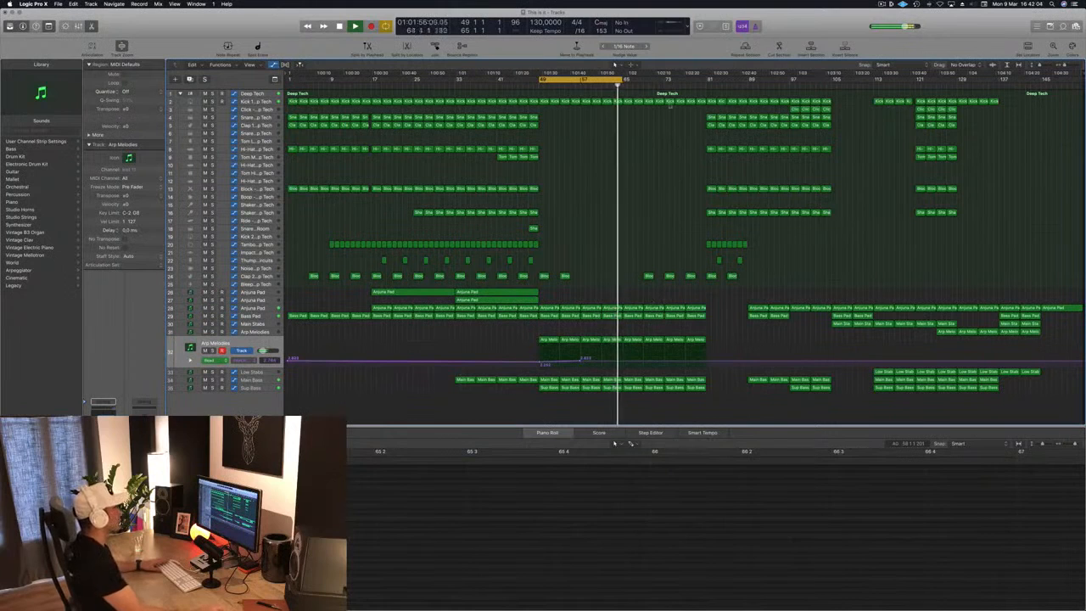
left_click_drag(630, 105, 697, 102)
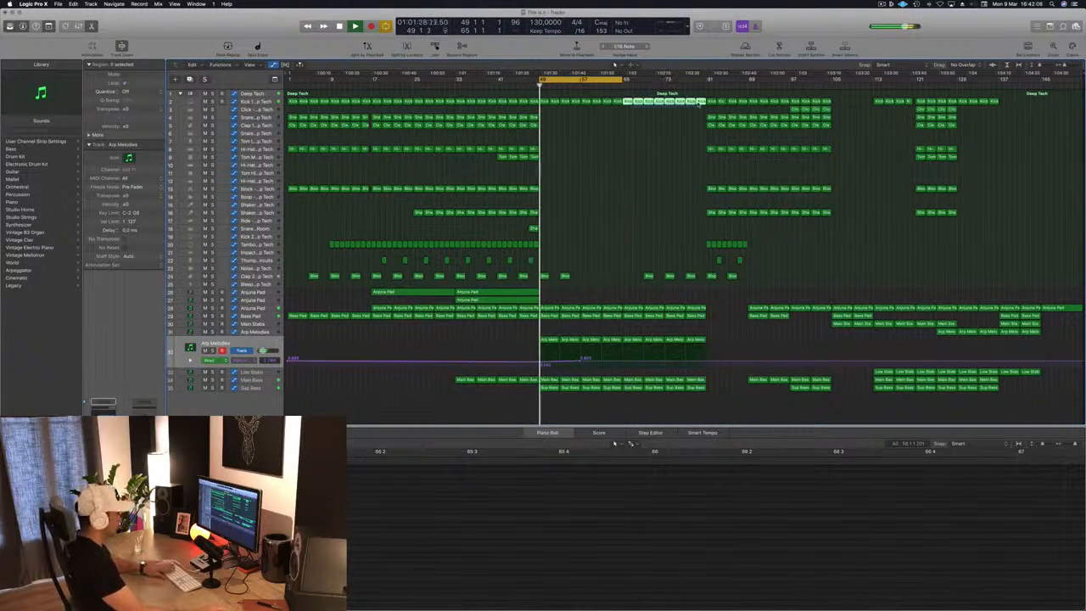
key("Delete")
Extend the cycle range to bar 81 and copy the two upper Anjuna Pad regions to bar 65
left_click_drag(625, 79, 706, 82)
left_click_drag(558, 293, 665, 293)
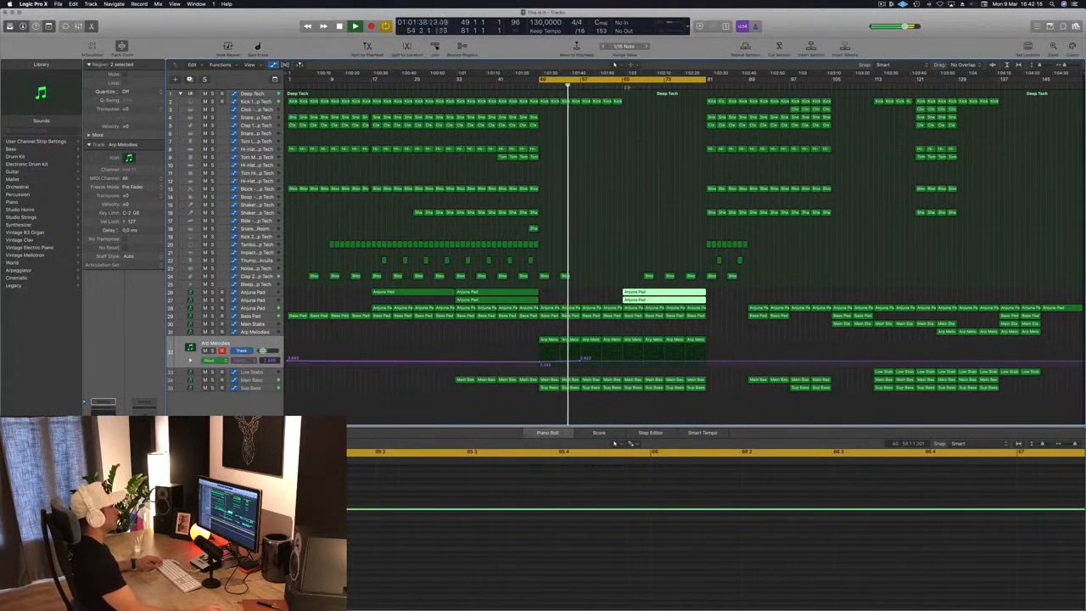
left_click(620, 85)
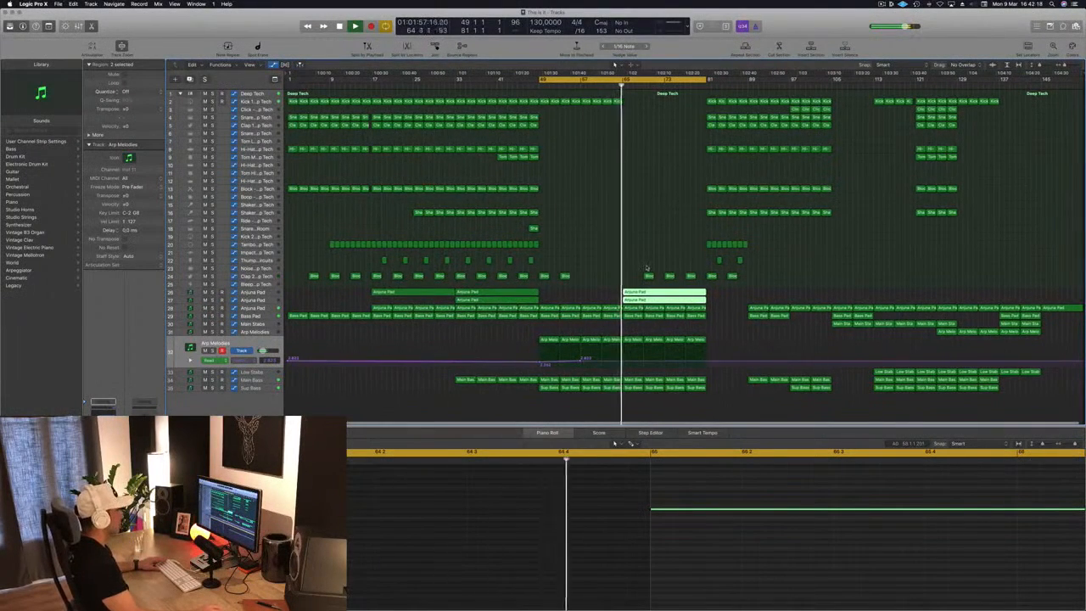
Delete the Clap 2 regions between bars 69 and 81 and lower the Arp Melodies cutoff automation at bar 65
left_click_drag(645, 266, 694, 277)
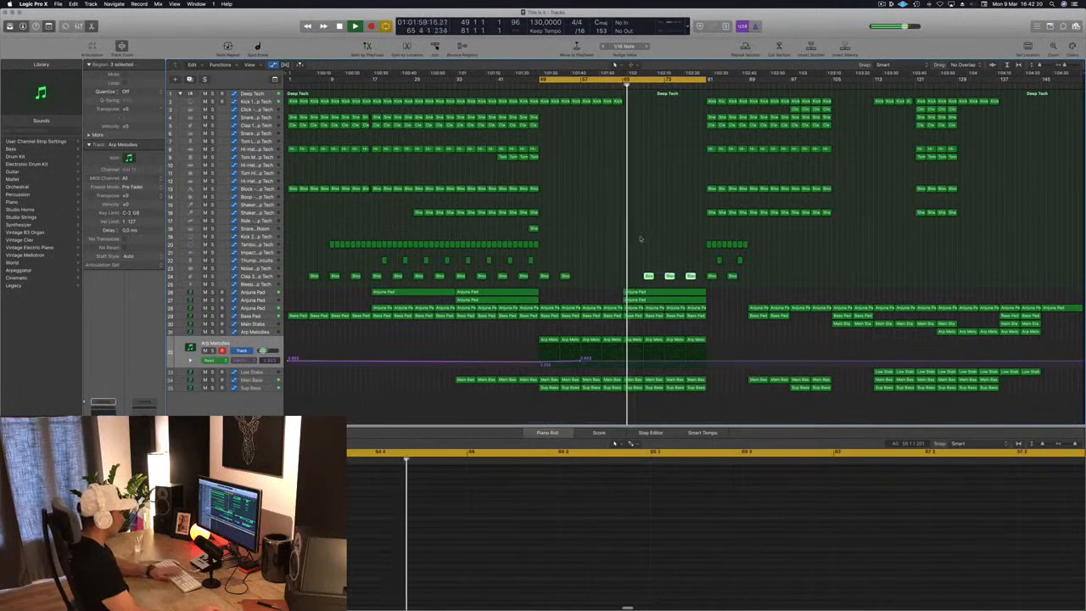
key("Delete")
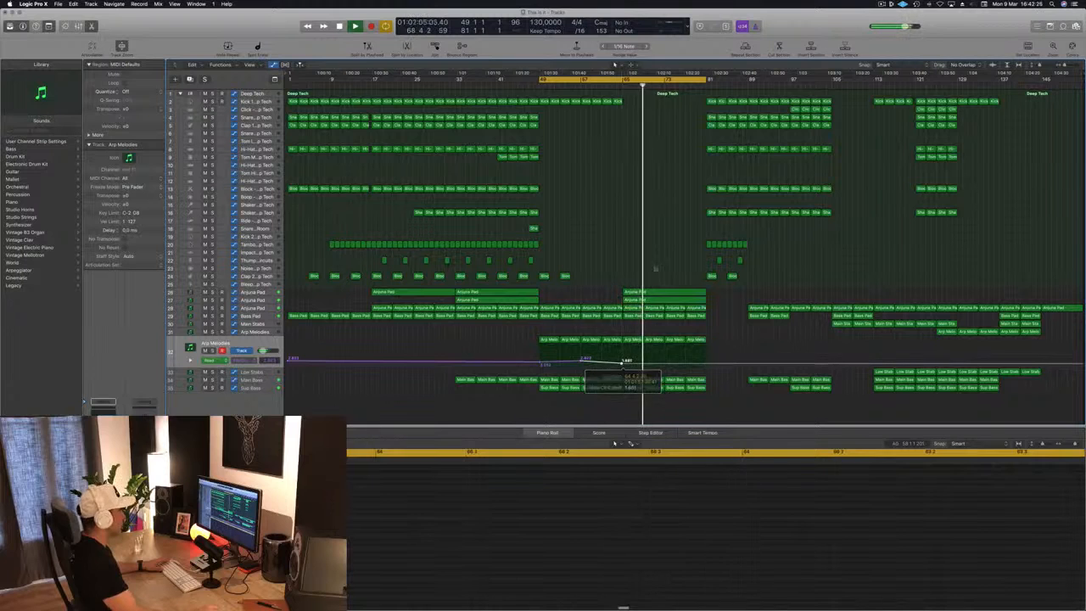
left_click(612, 86)
key("space")
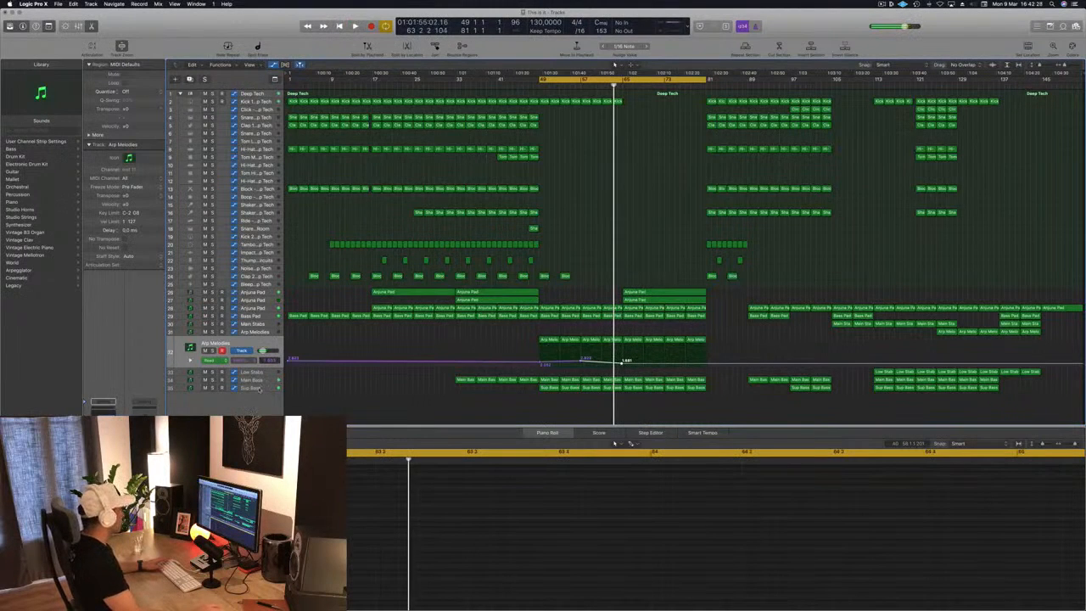
Lower the Main Bass track's automation at bar 65 so it rises again towards bar 73
left_click(254, 388)
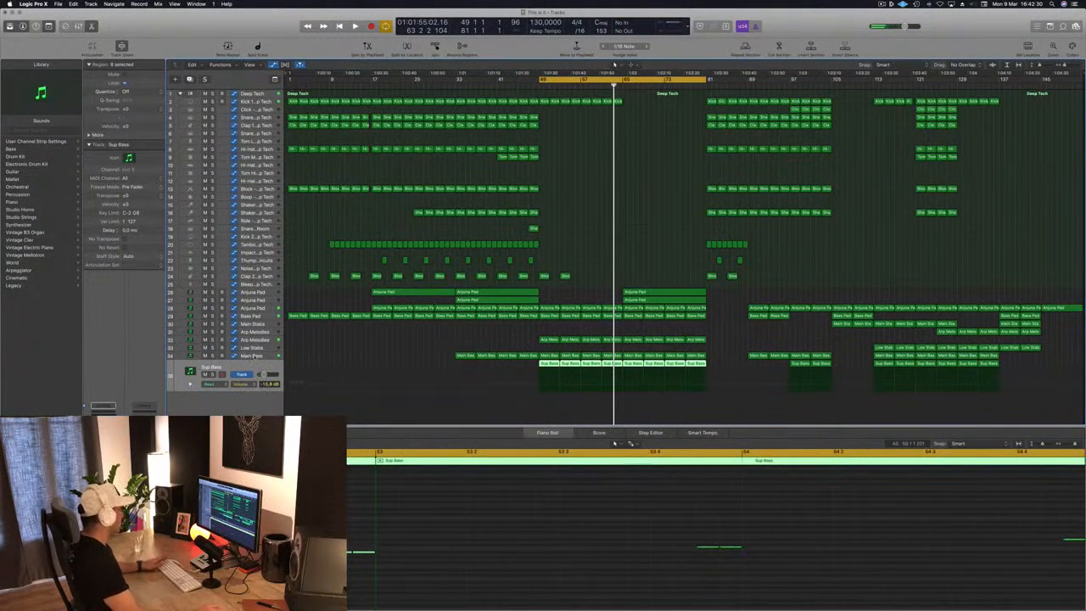
left_click(254, 355)
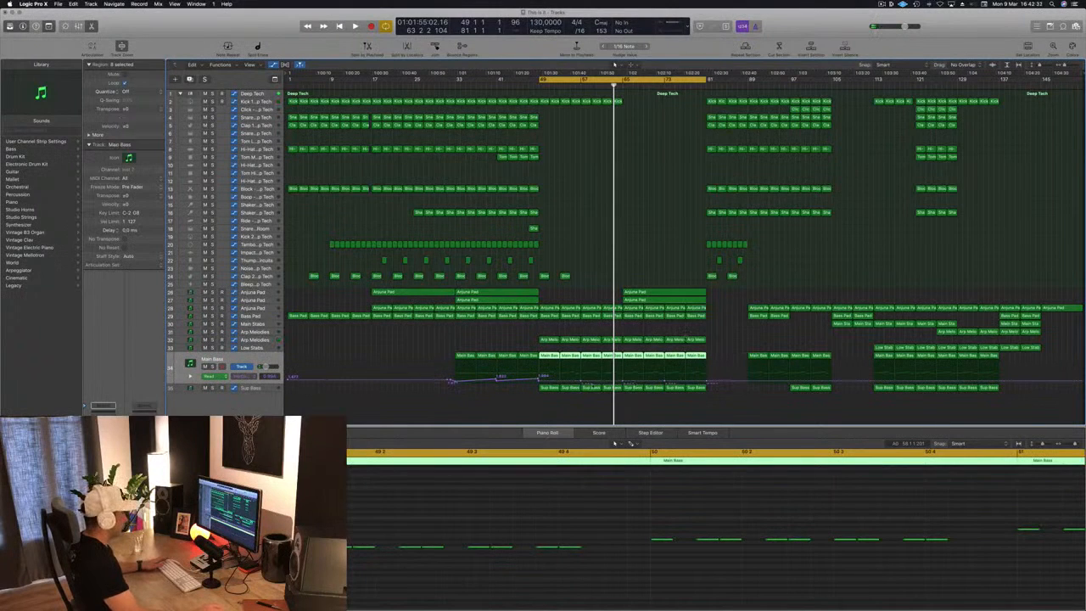
left_click(621, 382)
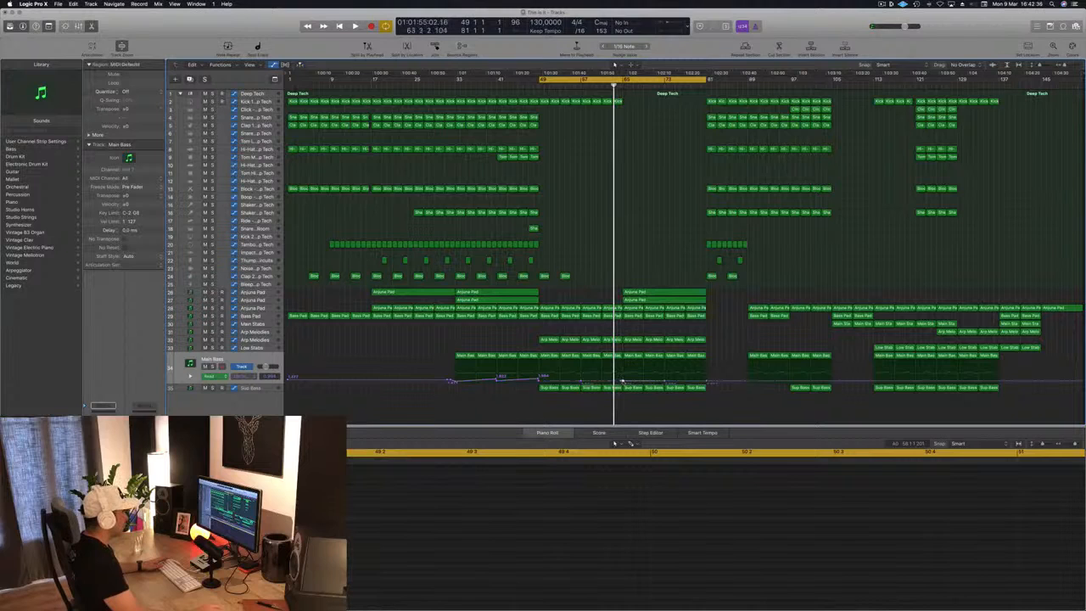
left_click(623, 382)
key("space")
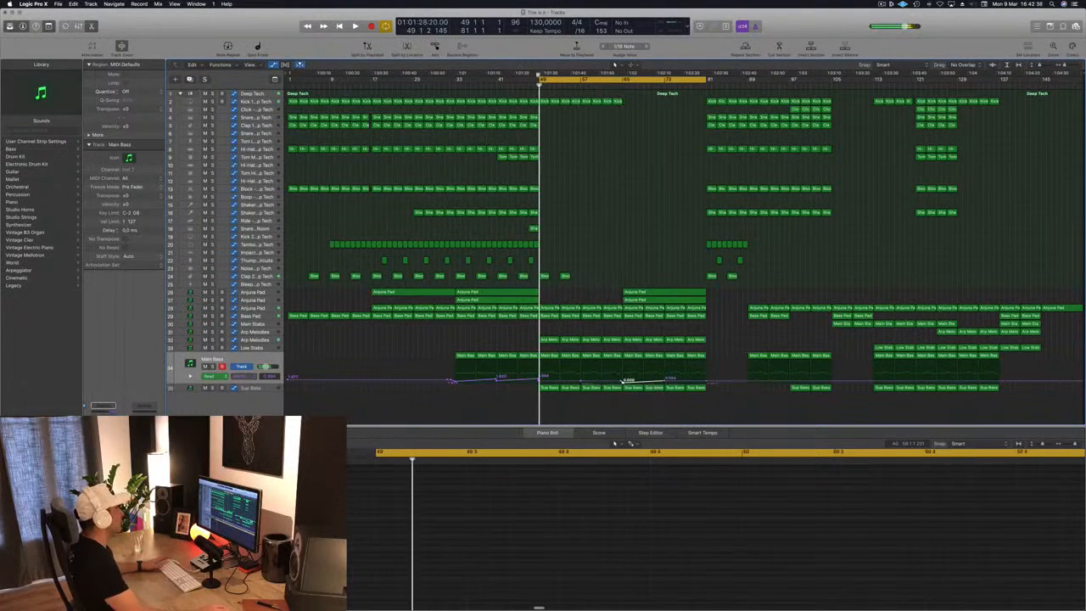
Limit the cycle range to bars 65 to 81 and lower the automation of the Anjuna Pad on track 28 at bar 65
left_click_drag(541, 79, 624, 99)
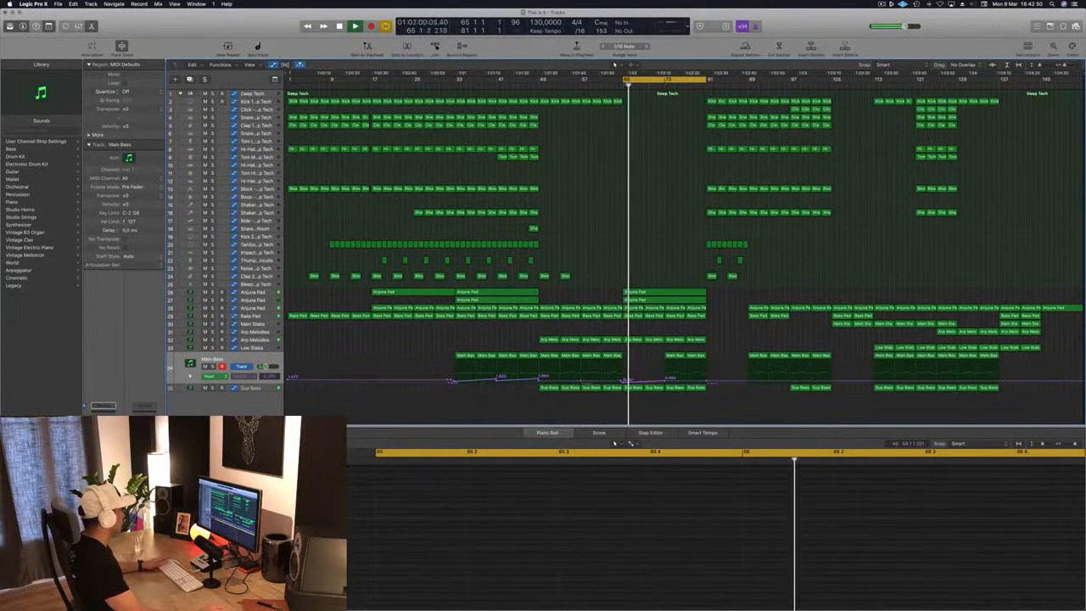
left_click(253, 308)
key("space")
key("space")
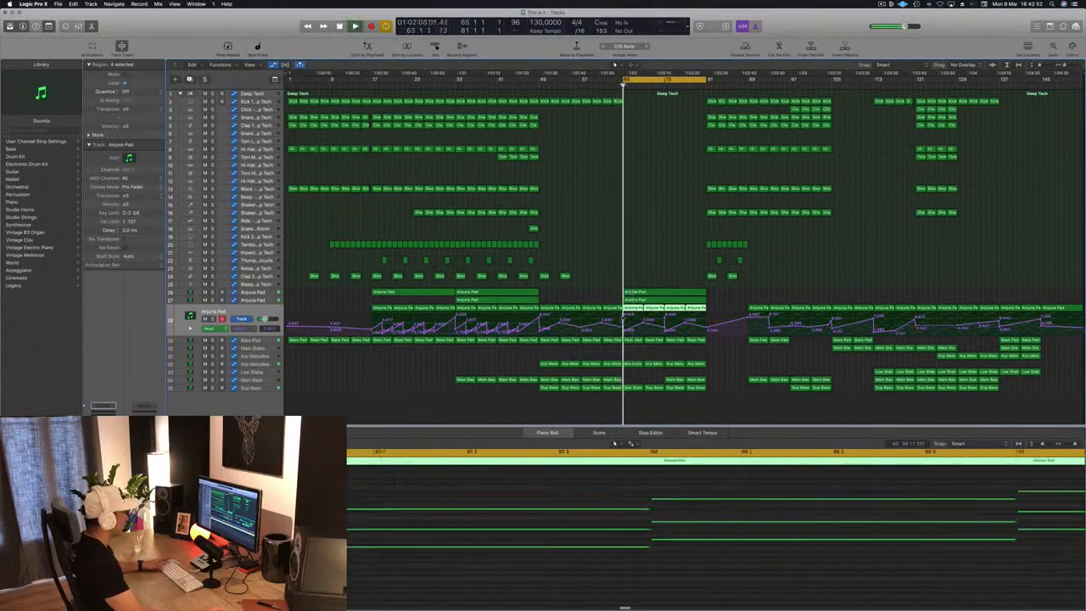
left_click(622, 319)
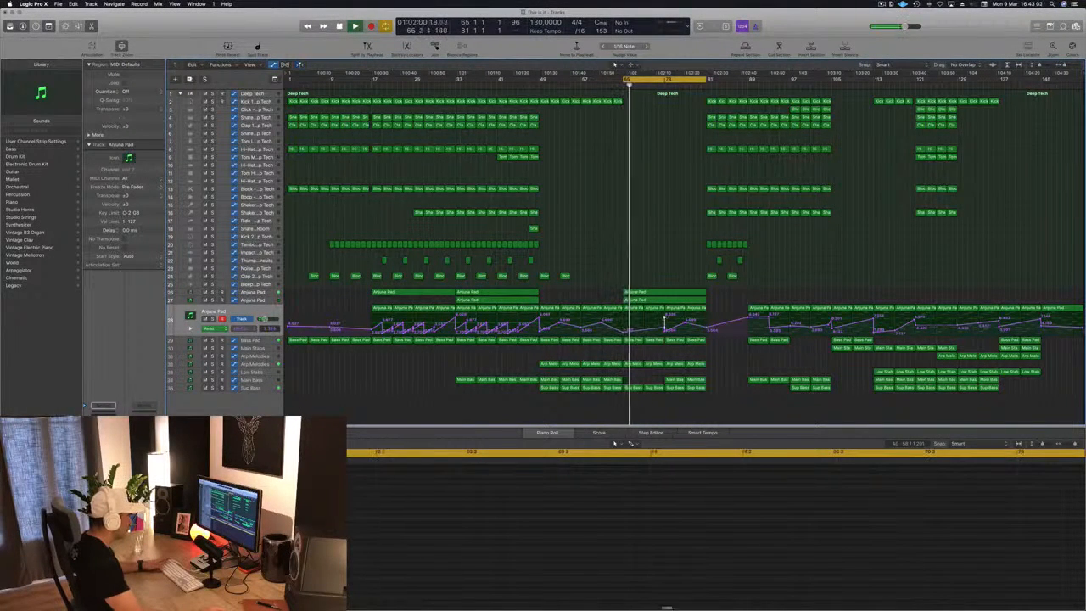
Delete the Sup Bass regions from bar 65 to 81 and restart playback at bar 65
left_click(638, 388)
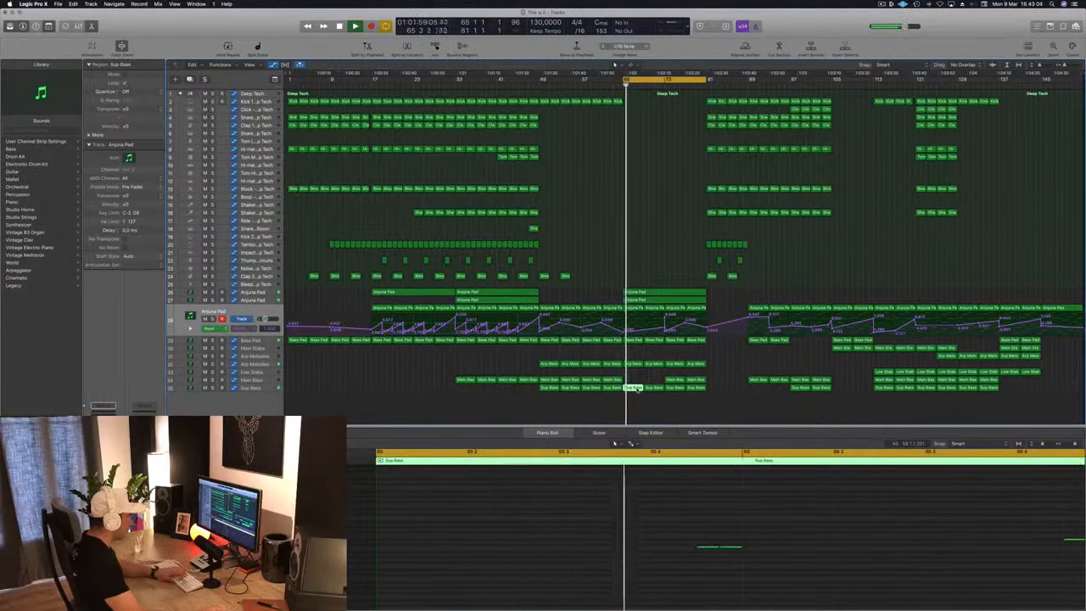
key("Delete")
left_click_drag(638, 397, 703, 385)
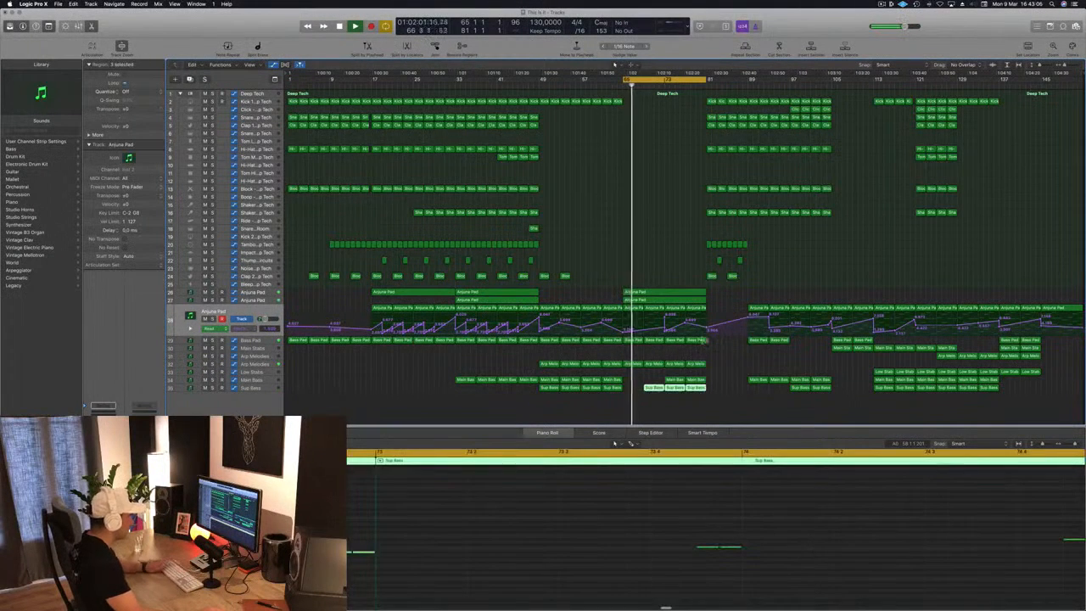
key("Delete")
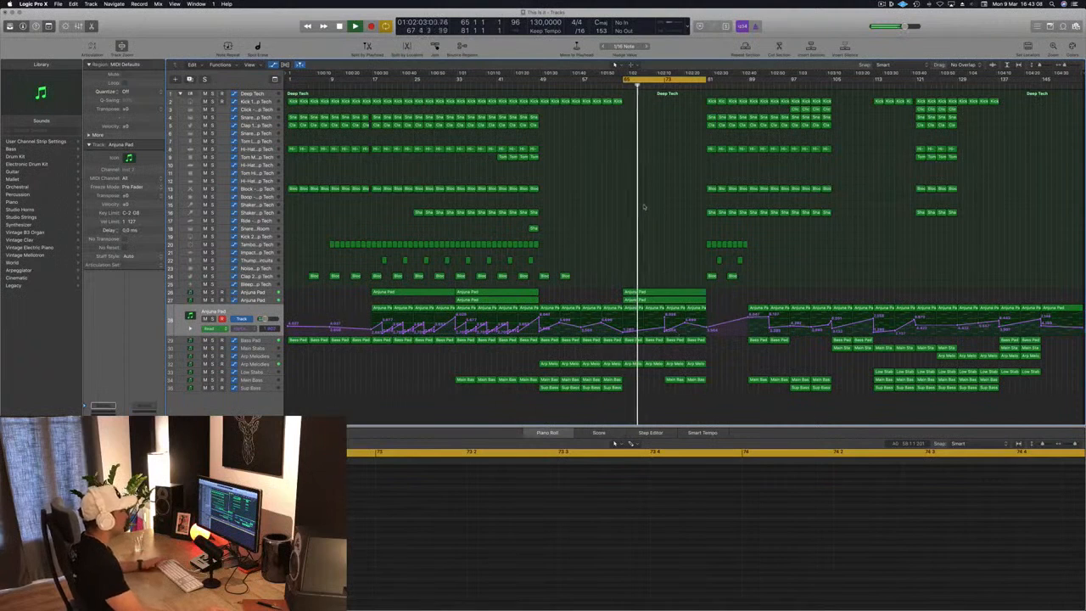
key("space")
key("space")
Adjust the automation point of the Anjuna Pad on track 28 at bar 73 during playback
left_click(254, 302)
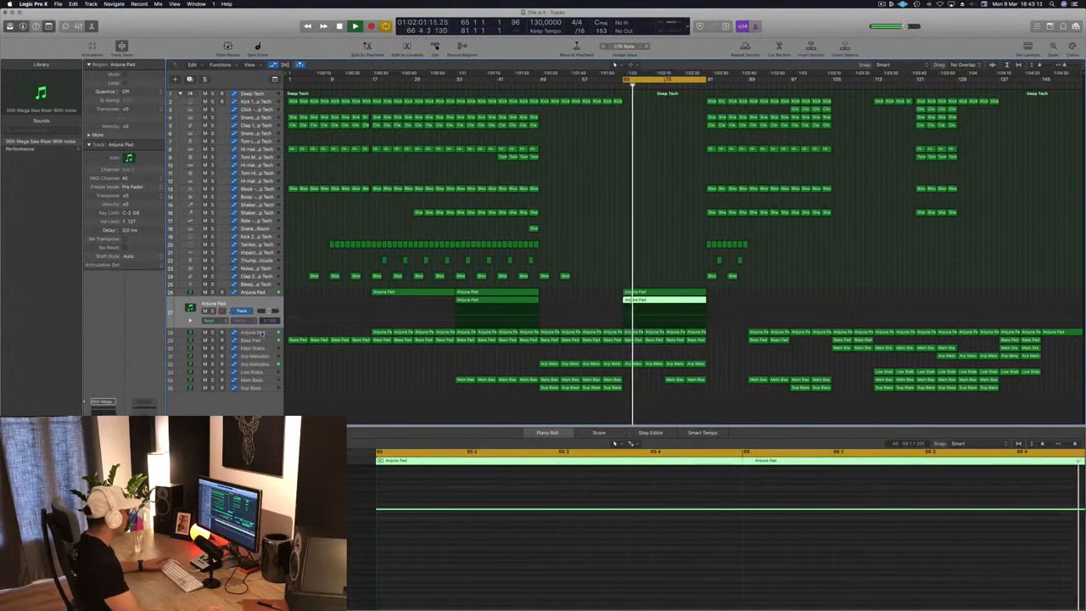
left_click(262, 333)
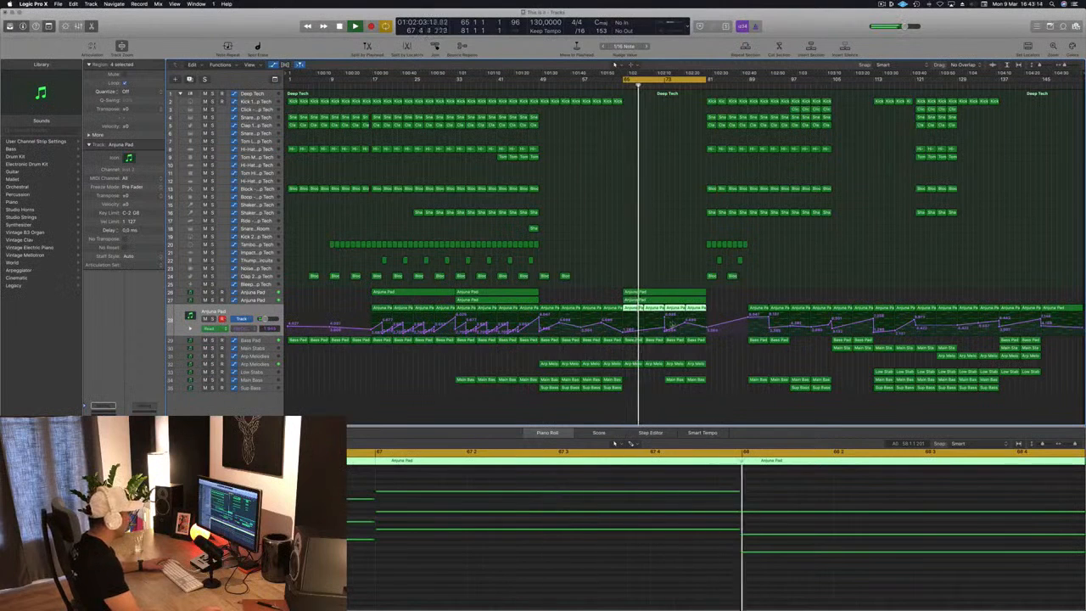
left_click(665, 322)
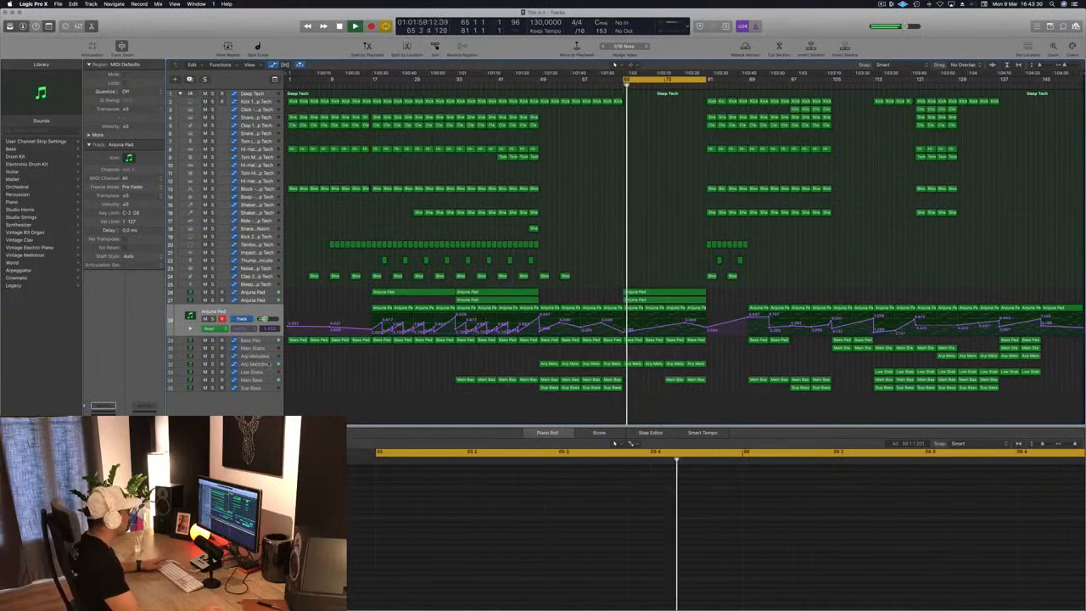
Add Arp Melodies cutoff automation points at bars 73 and 81 that raise the filter steadily from bar 65
left_click(269, 364)
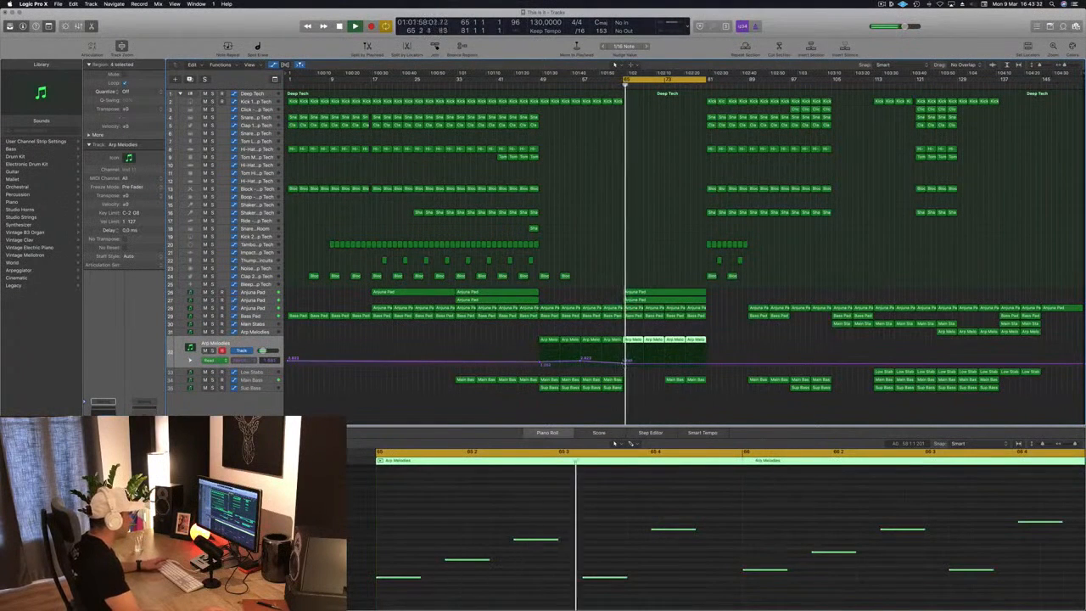
left_click(665, 366)
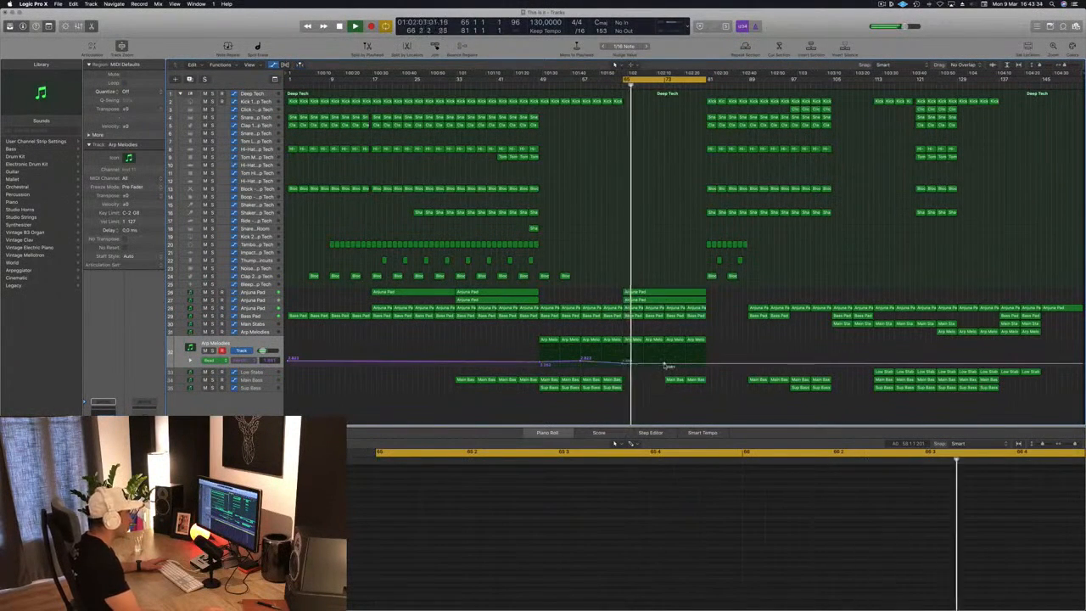
left_click_drag(665, 366, 668, 358)
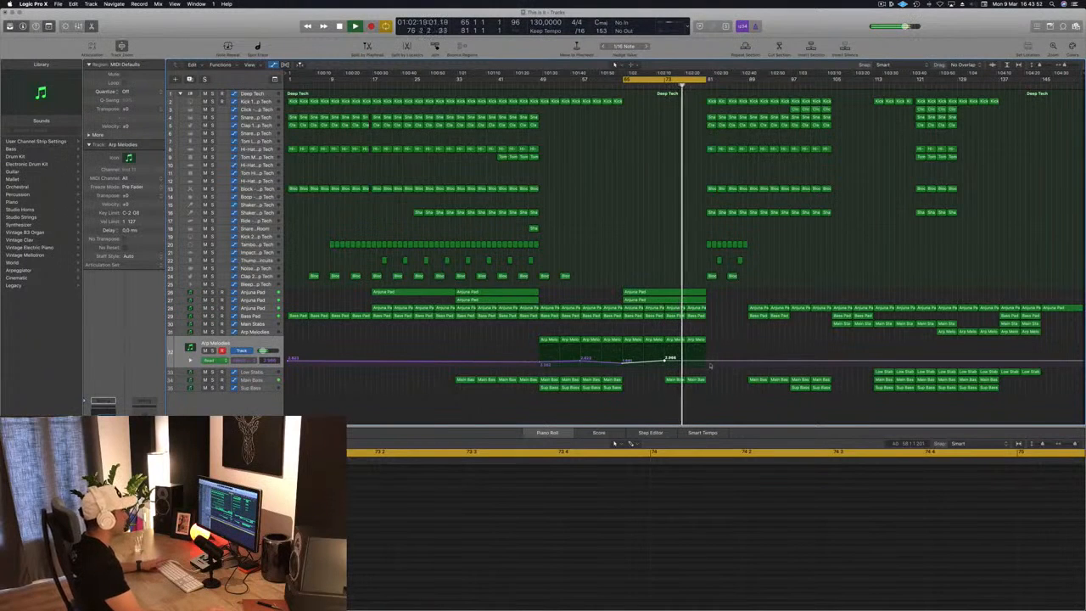
key("space")
key("space")
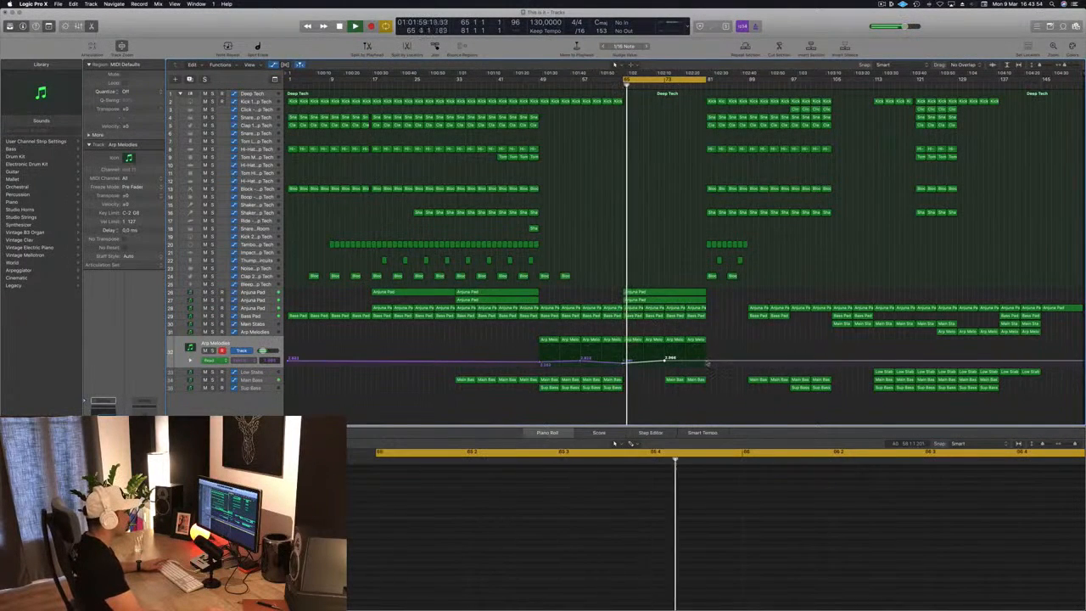
left_click_drag(708, 363, 709, 356)
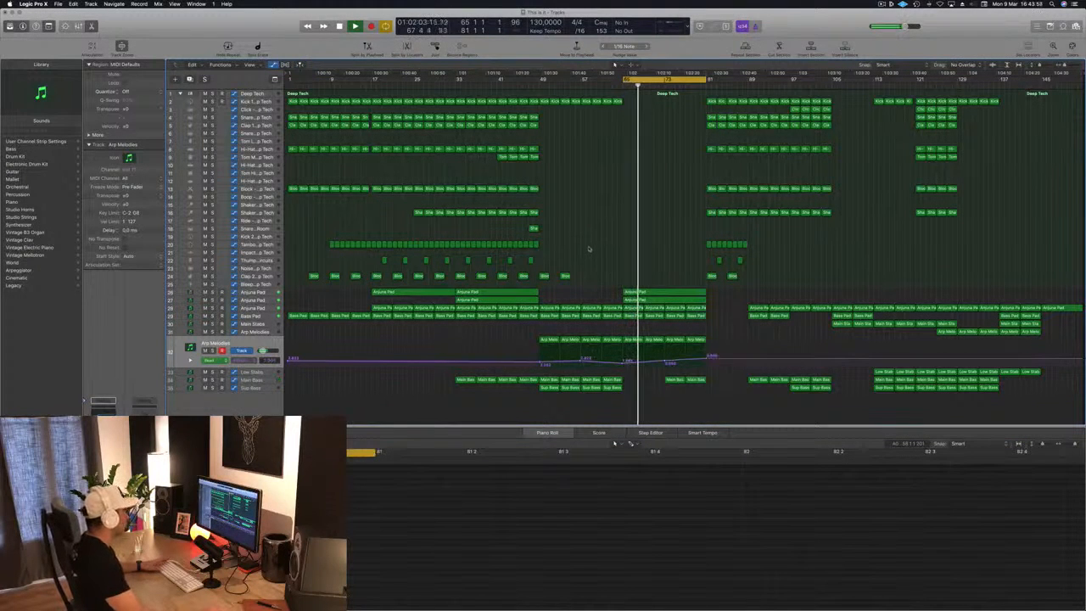
Copy the track 22 percussion region just before bar 49 to bar 65 and adjust its notes in the Piano Roll
left_click_drag(529, 260, 624, 262)
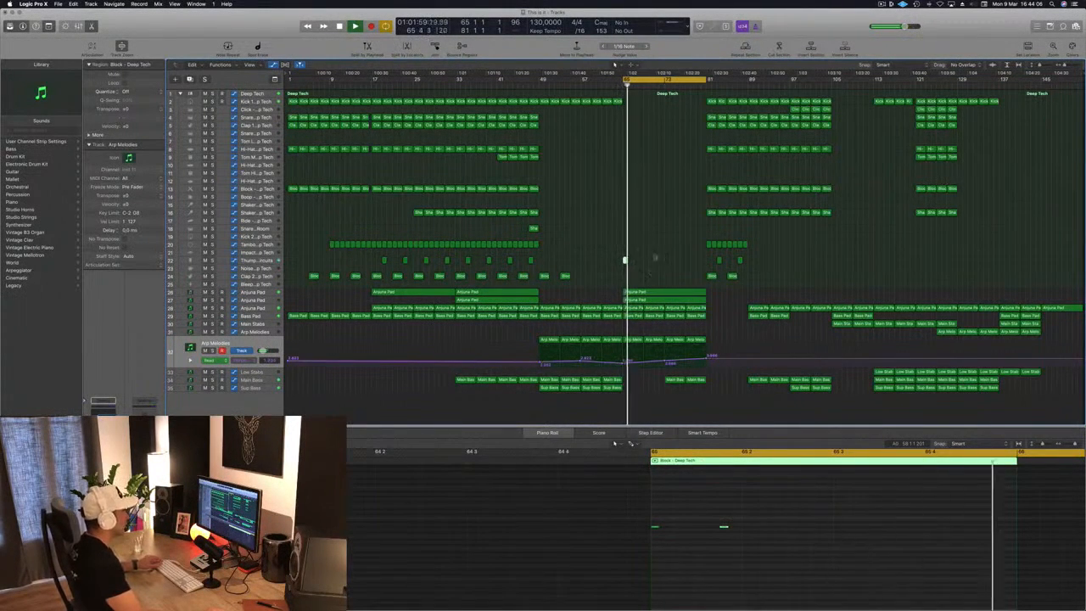
left_click(727, 534)
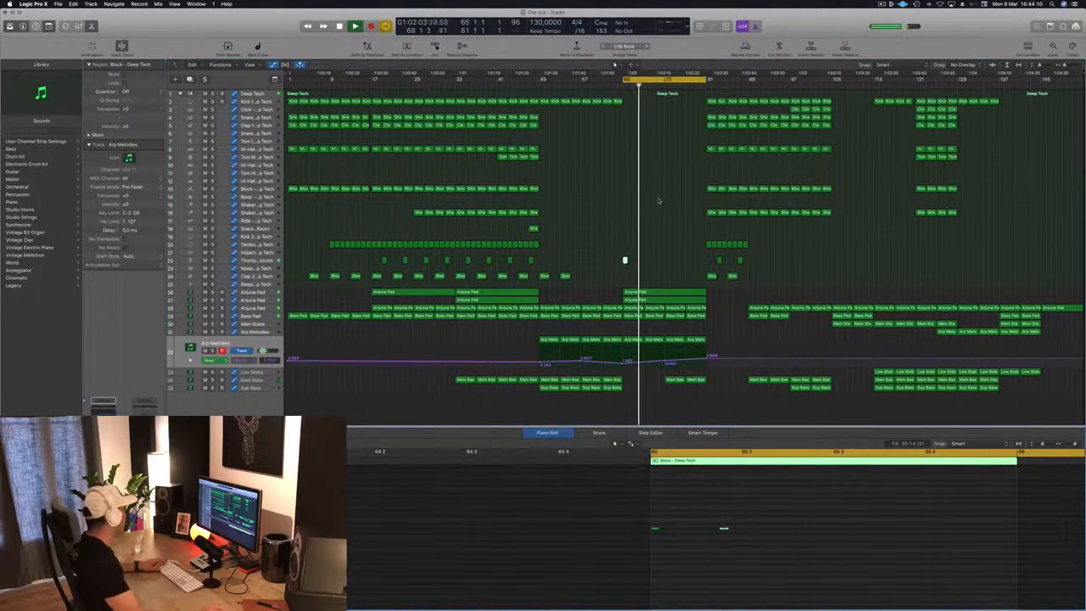
Delete the track 22 percussion region at bar 65 and raise the Arp Melodies cutoff automation point at bar 81
left_click(625, 260)
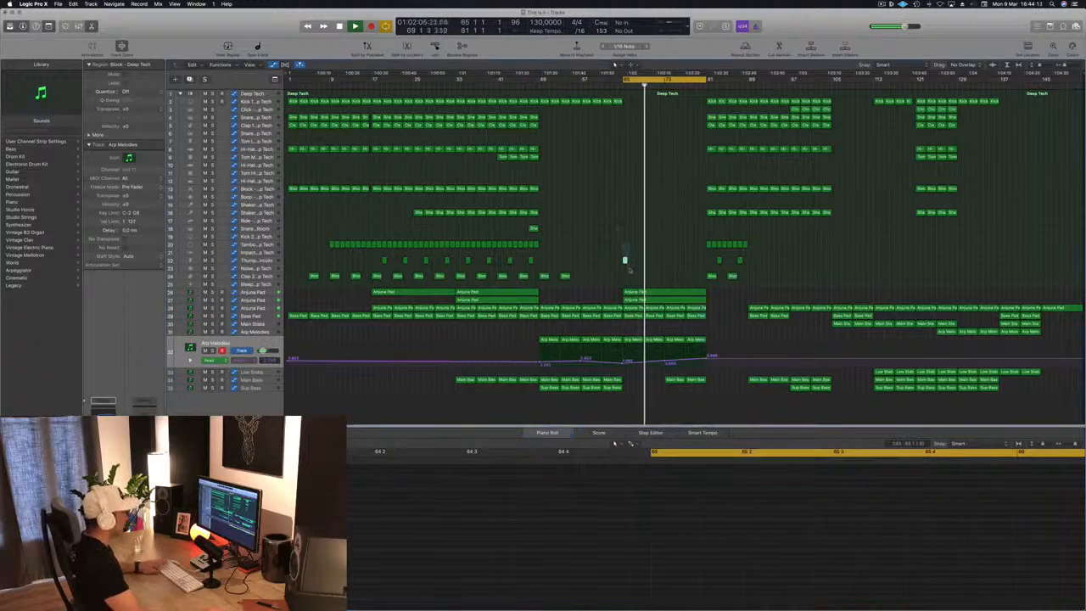
key("Delete")
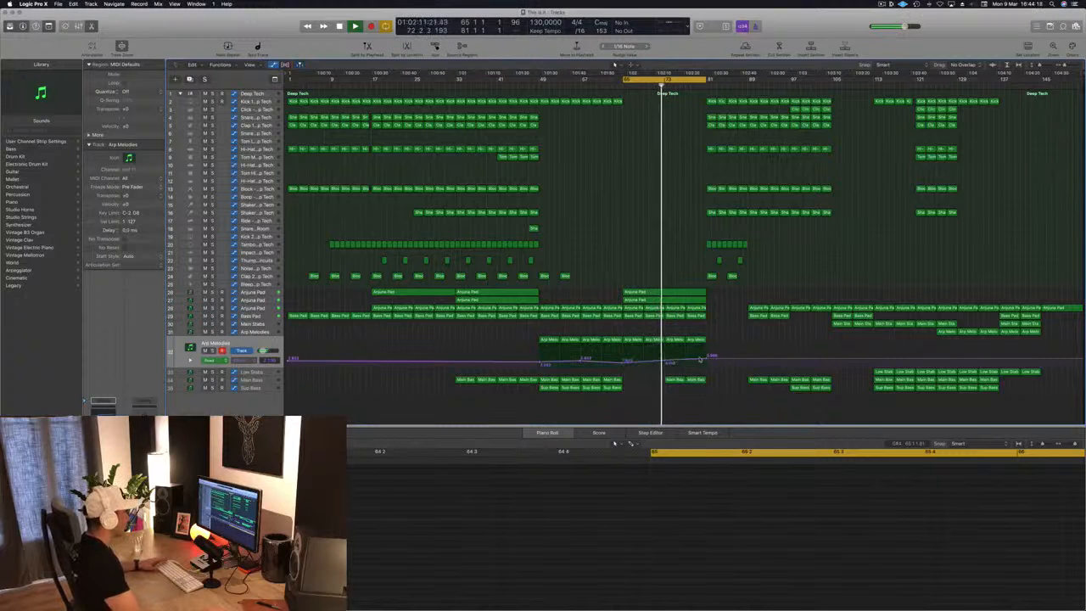
left_click_drag(709, 358, 688, 360)
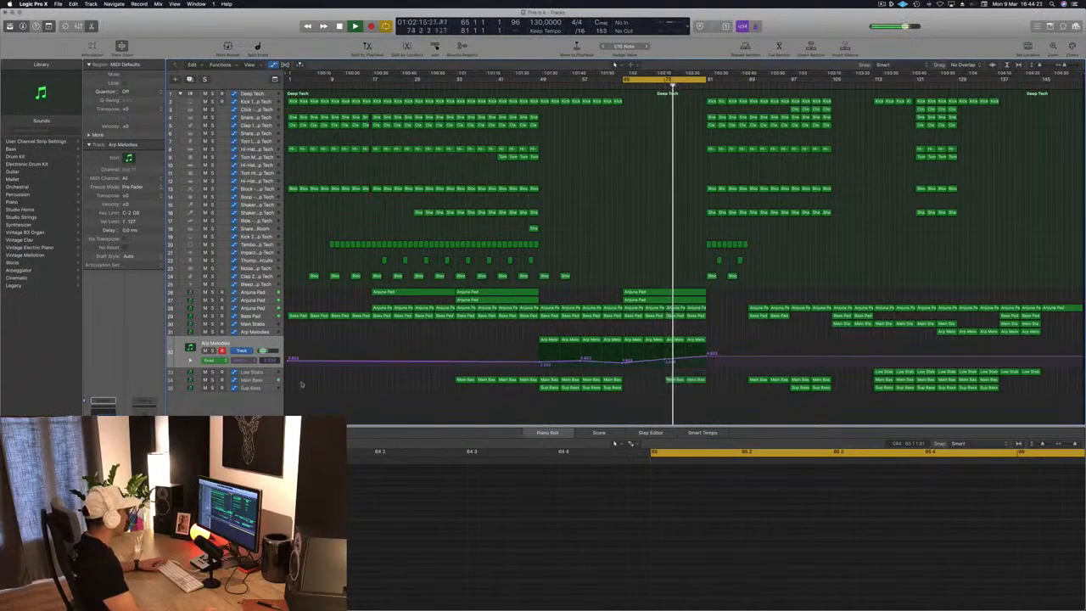
Reshape the Main Bass automation between bars 77 and 81 so that it climbs towards the end of the breakdown
left_click(266, 382)
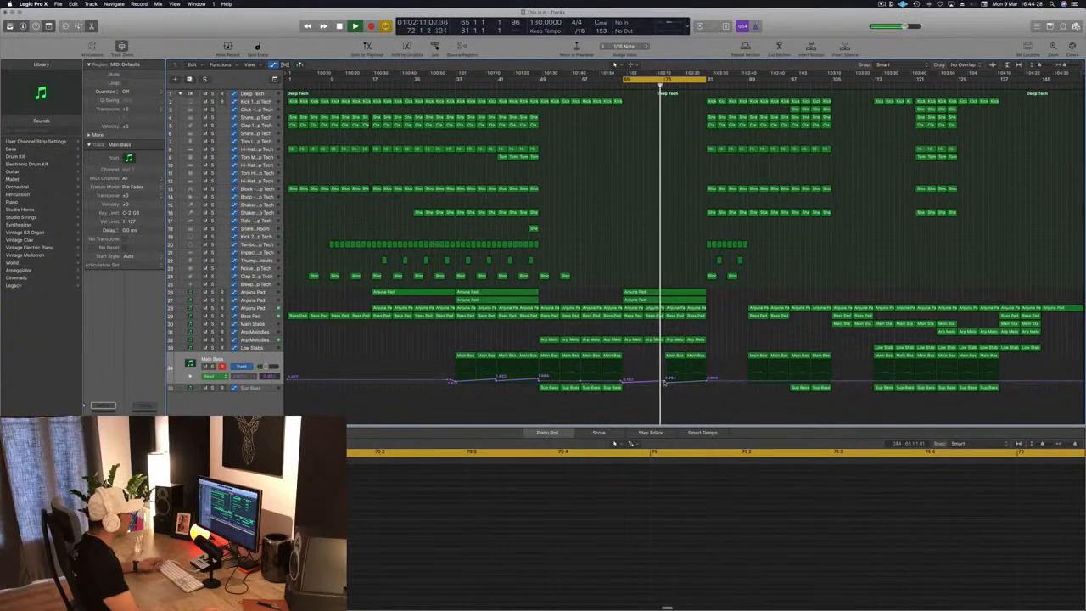
key("super+Right")
key("super+Right")
key("super+Right")
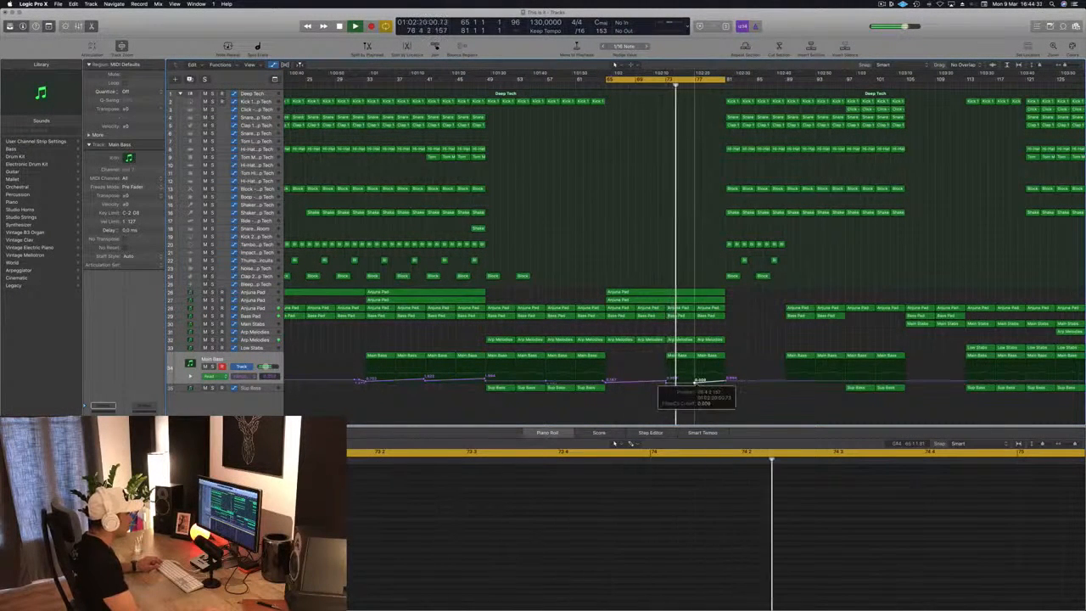
left_click_drag(725, 380, 711, 381)
left_click(712, 381)
key("super+Left")
key("super+Left")
key("super+Left")
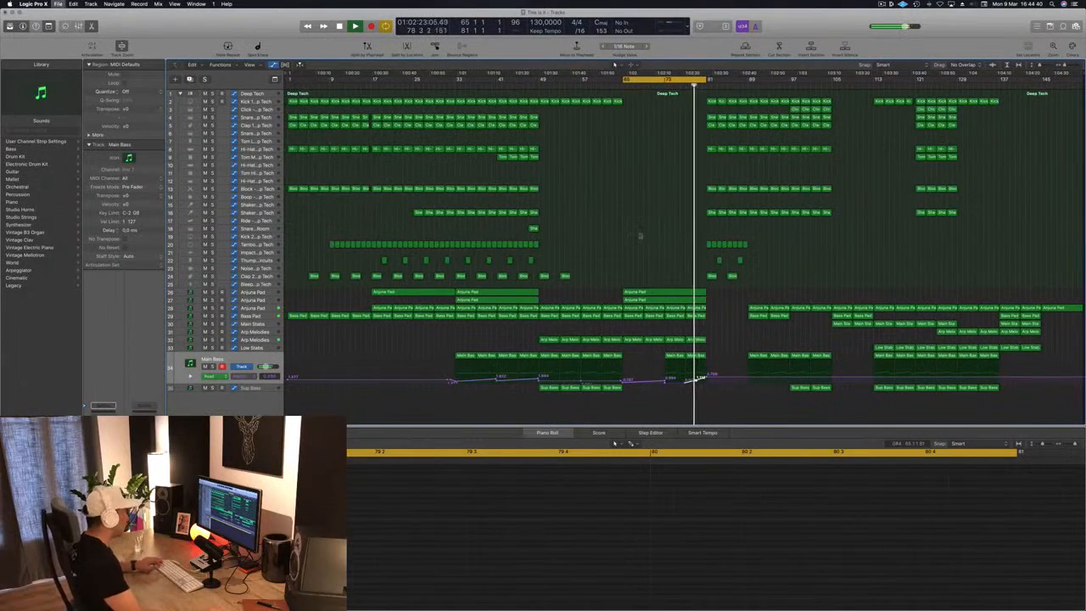
Raise the automation of the track 28 Anjuna Pad to a peak just before bar 81
scroll(676, 234, "up", 5)
scroll(677, 234, "down", 5)
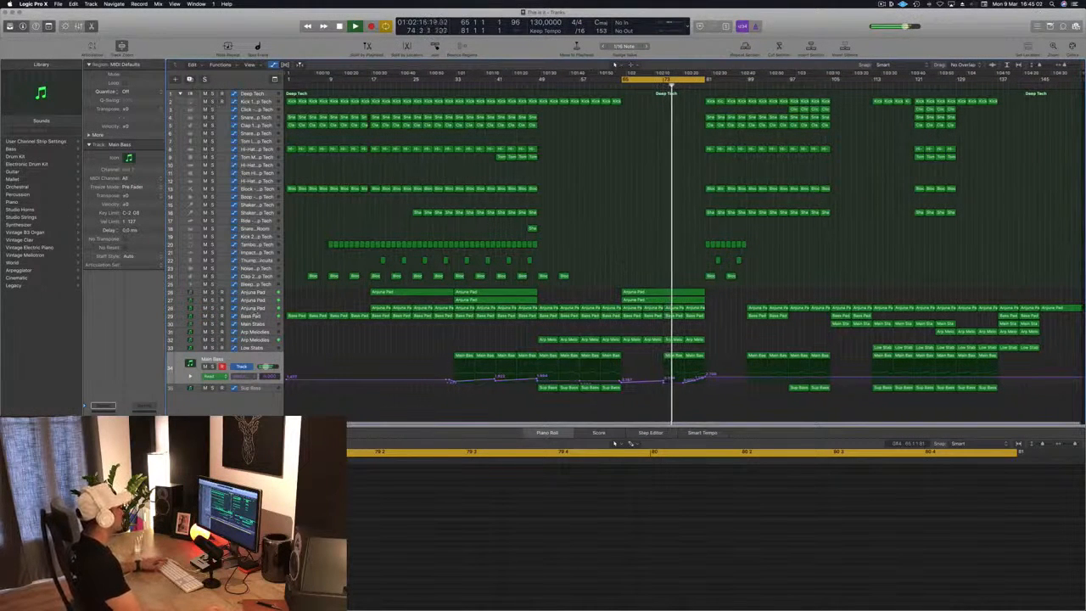
left_click(253, 308)
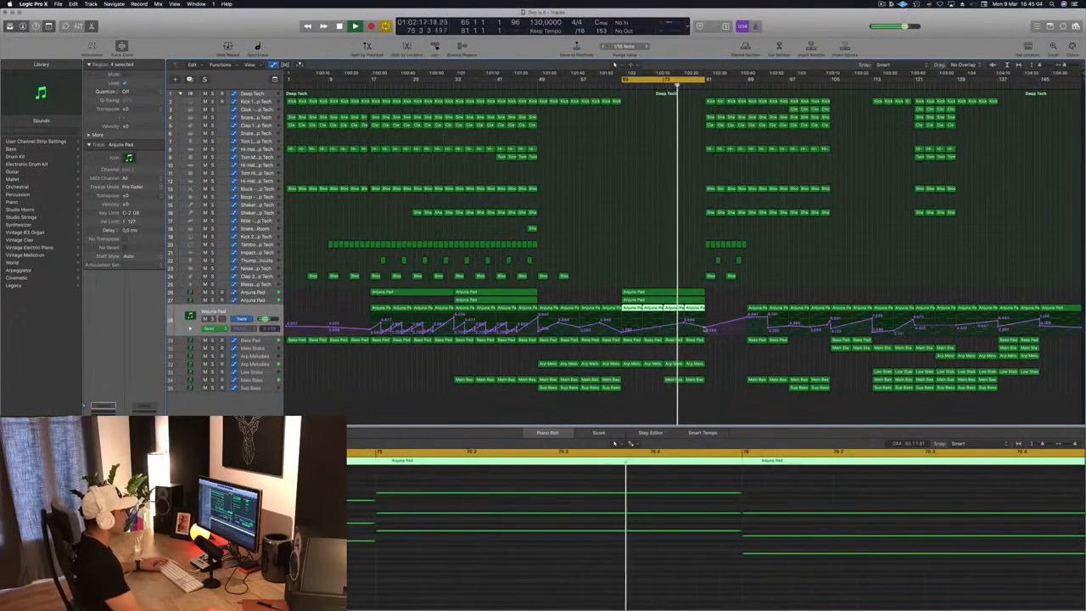
left_click_drag(705, 327, 700, 315)
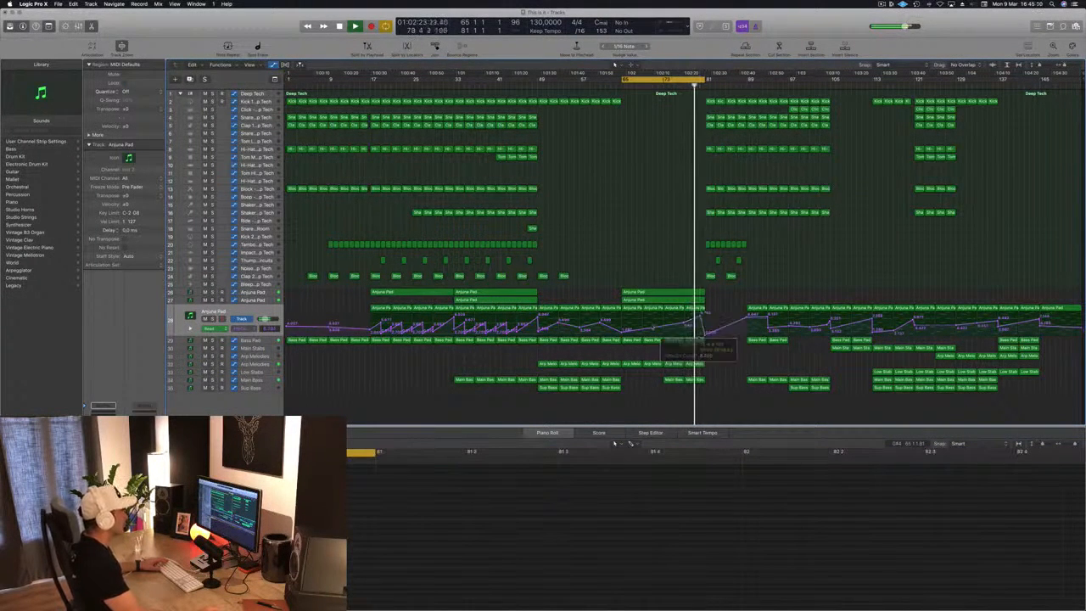
Shape the Bass Pad automation to dip at bar 65 and rise to a peak just before bar 81
left_click(256, 341)
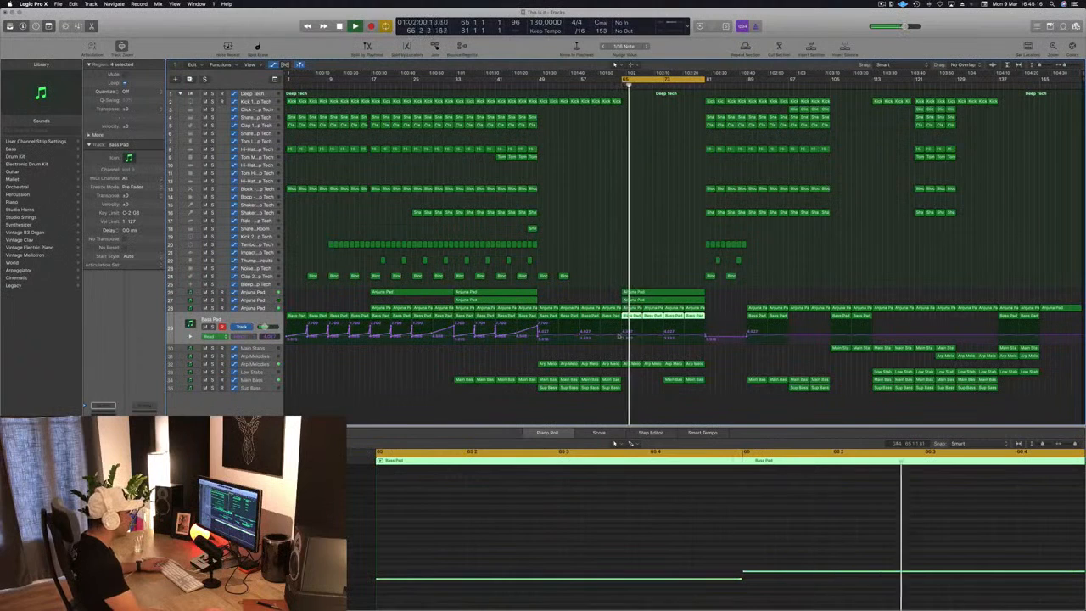
left_click(621, 335)
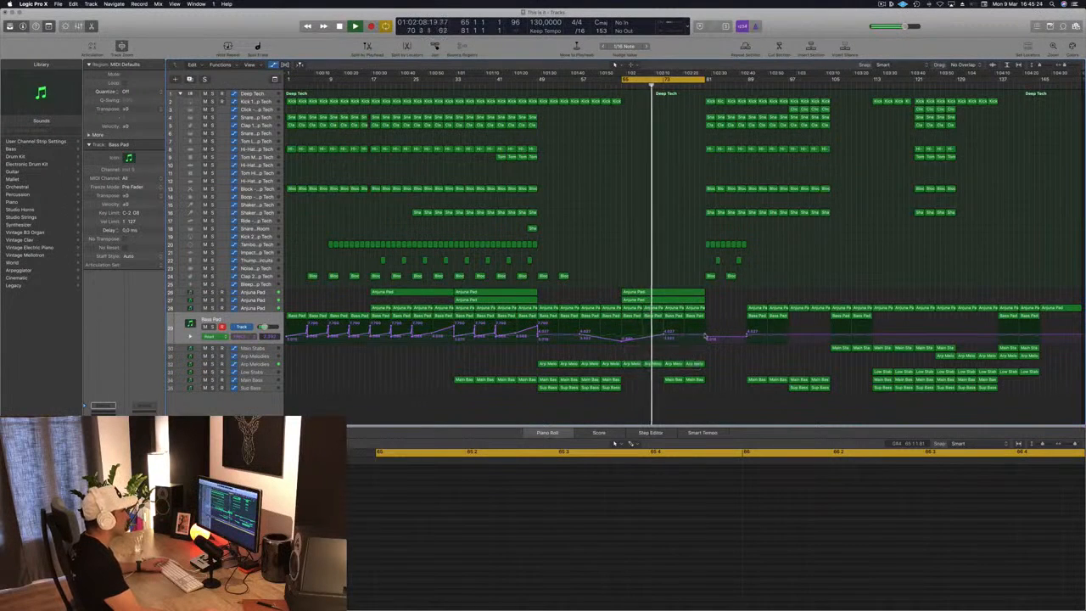
left_click_drag(706, 337, 702, 323)
left_click(701, 327)
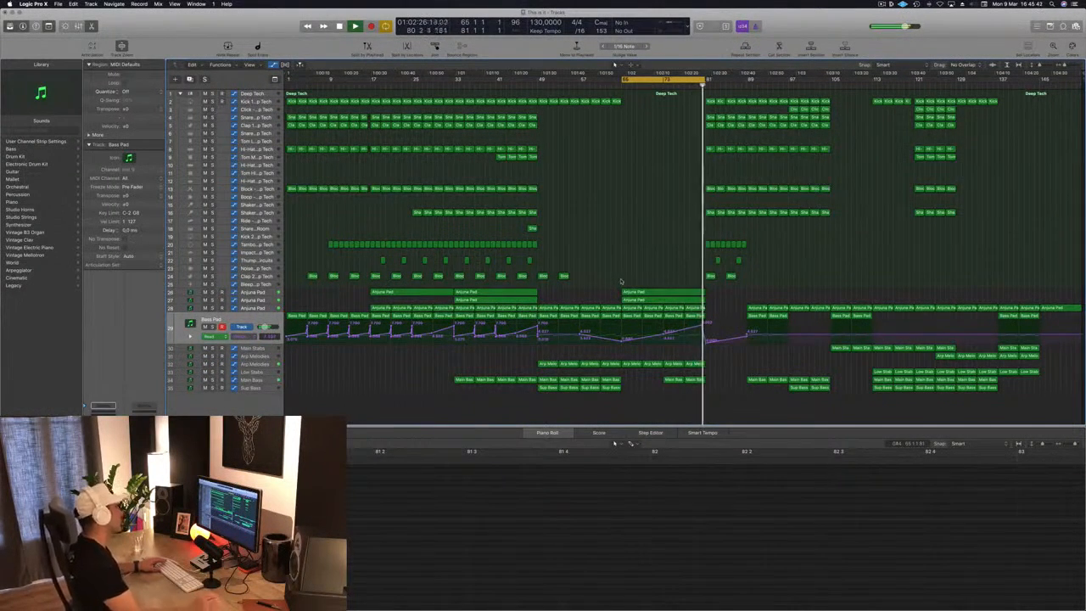
left_click(622, 283)
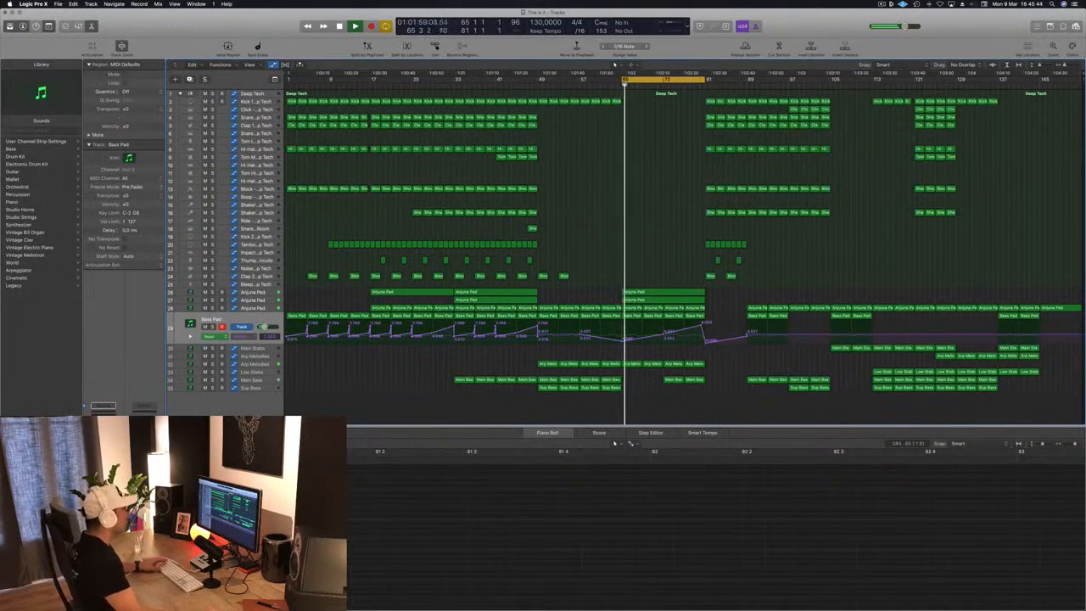
Split the last Main Bass region about half a bar before bar 81 and delete the cut-off end
scroll(704, 382, "up", 8)
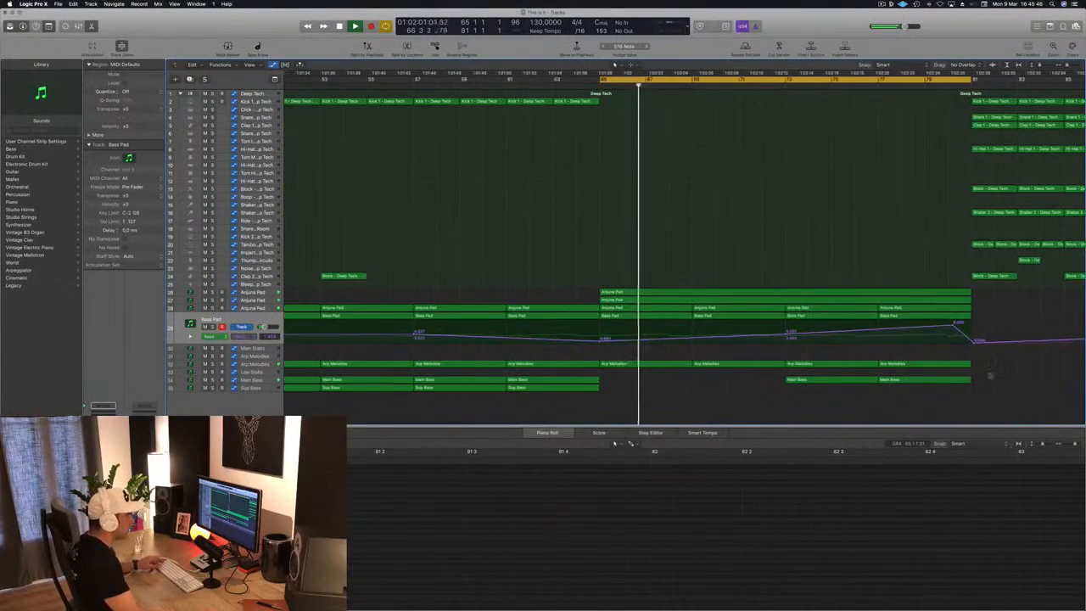
key("super+Left")
left_click(910, 380)
double_click(910, 380, "super")
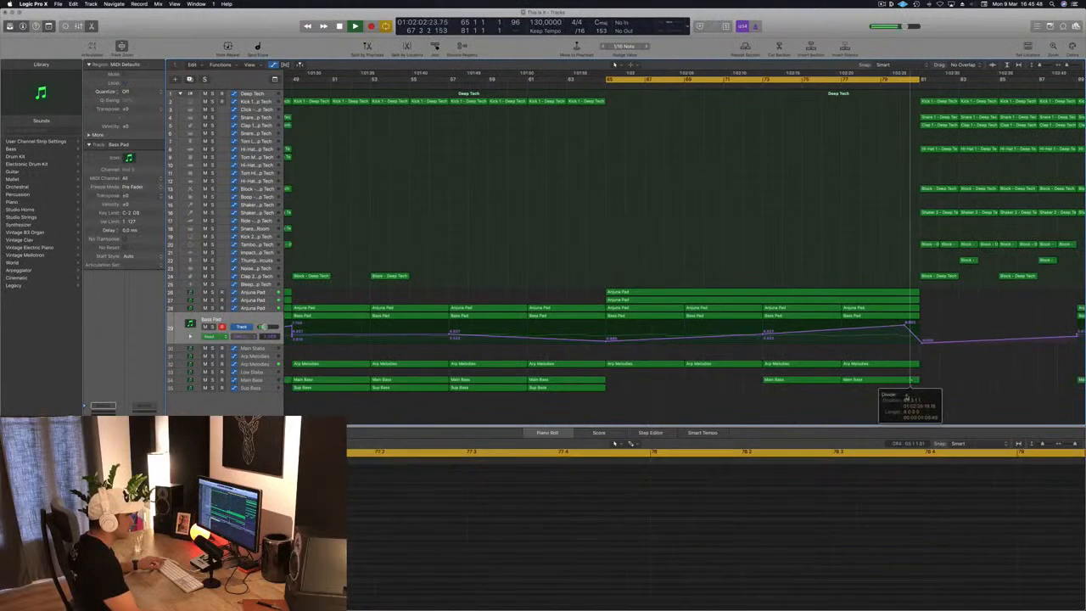
key("Delete")
scroll(866, 204, "left", 2)
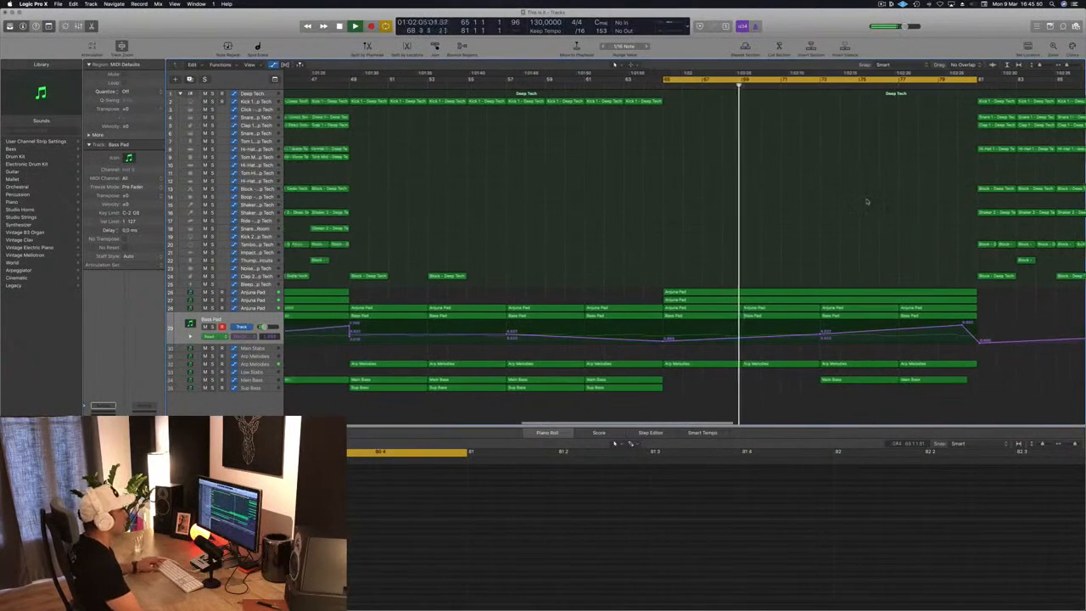
Copy the Kick 1 region at bar 81 to bar 79, directly before the drop
key("super+Left")
left_click(839, 102)
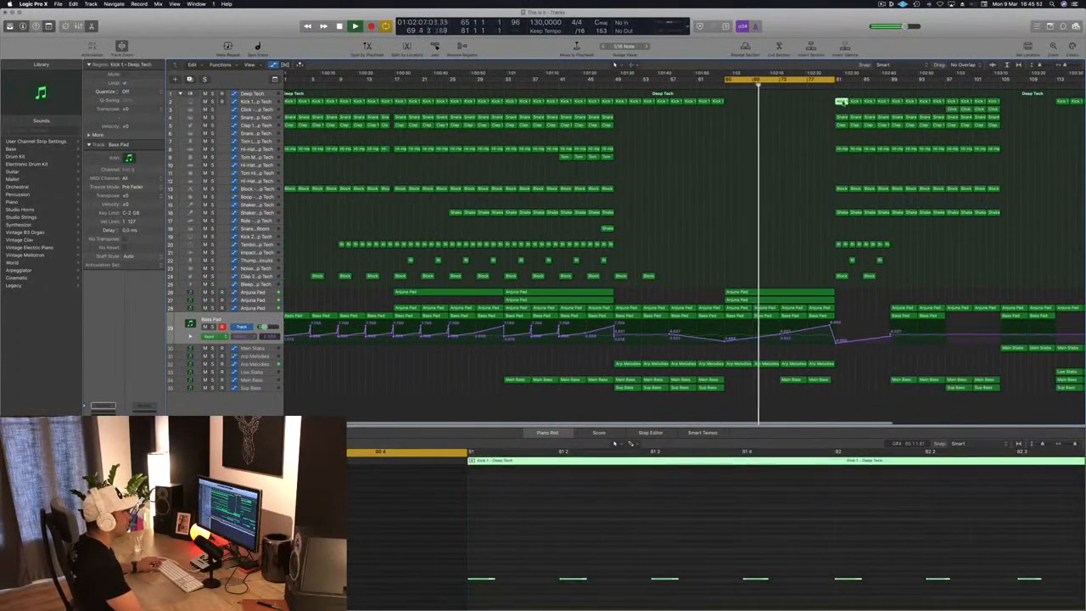
left_click_drag(843, 103, 828, 108, "alt")
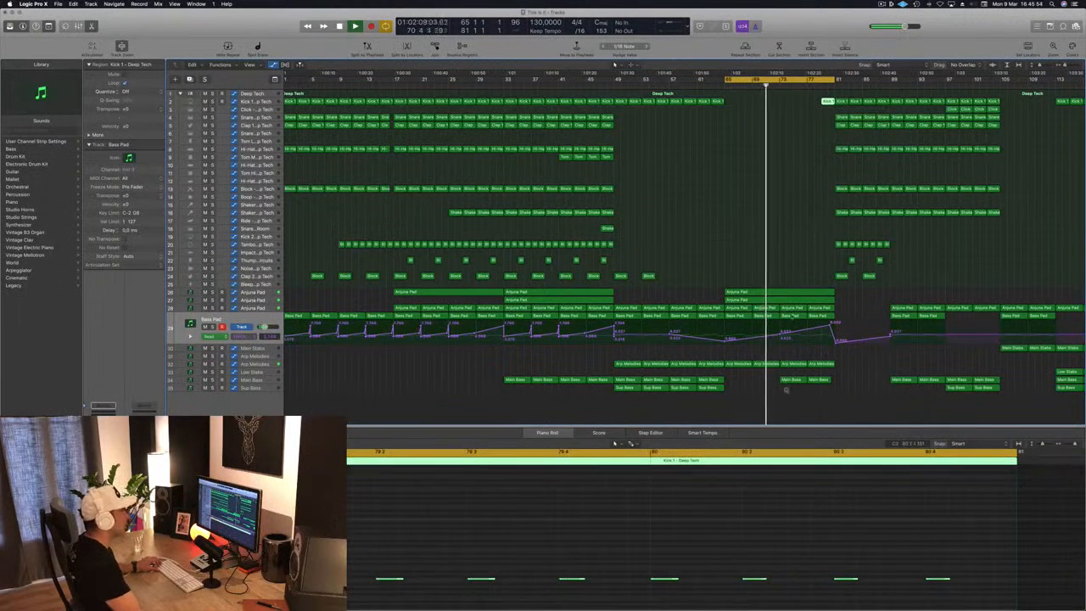
Build a kick roll in the bar 79 region by duplicating its notes to eighths, with sixteenths throughout bar 80
scroll(728, 558, "left", 2)
scroll(611, 557, "left", 3)
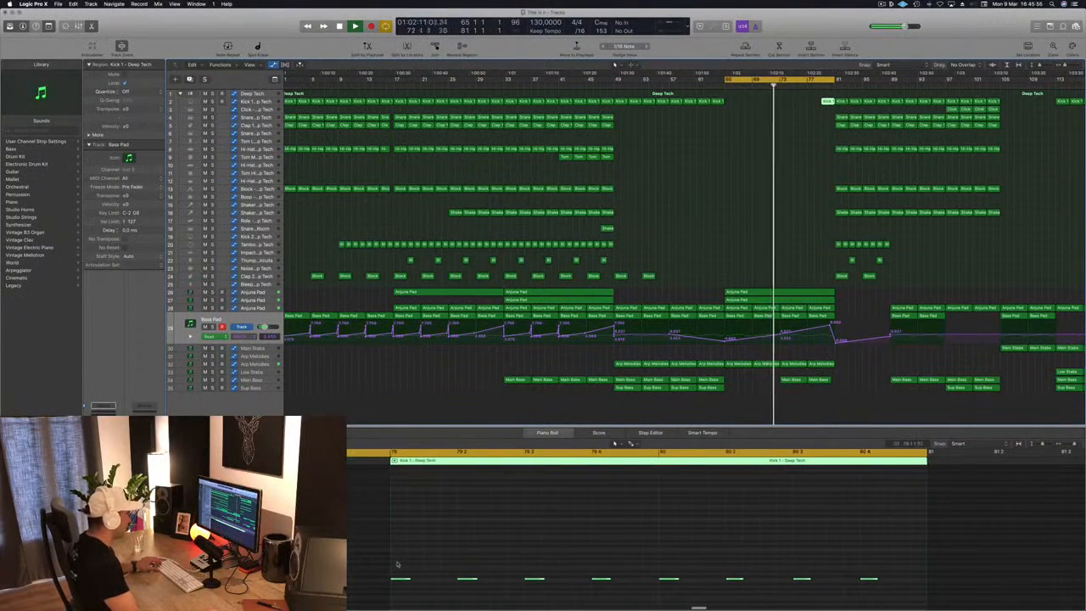
left_click_drag(399, 564, 934, 596)
left_click_drag(399, 579, 433, 582, "alt")
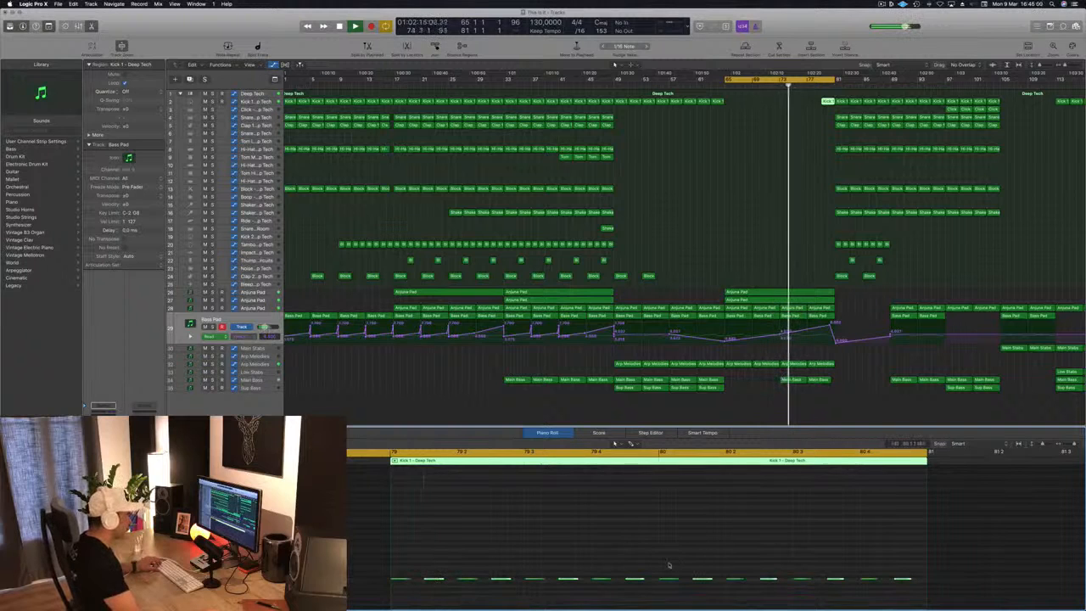
left_click_drag(668, 565, 904, 585)
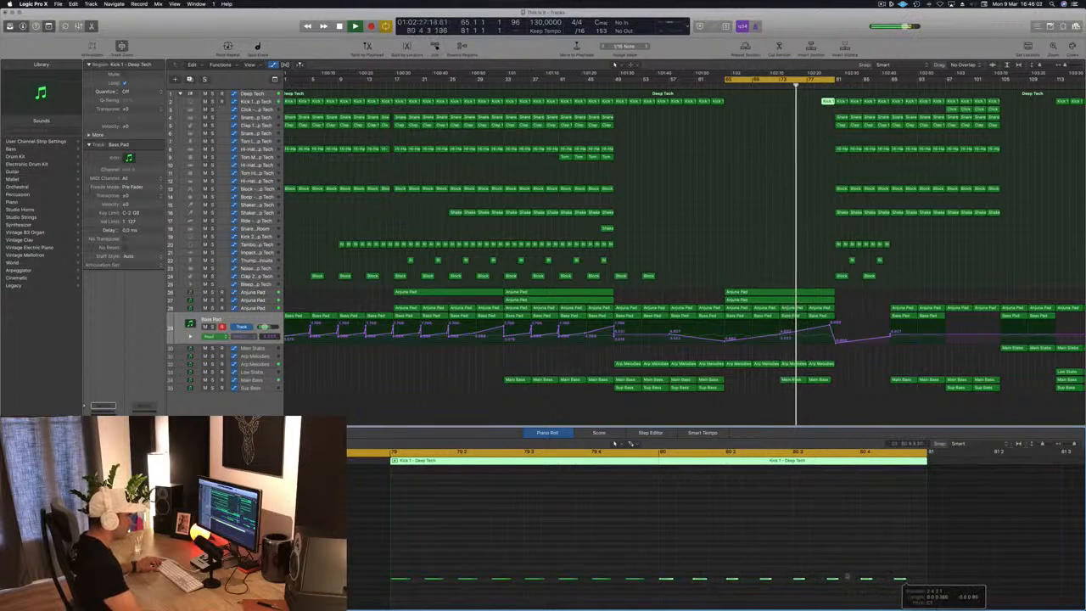
left_click_drag(668, 580, 684, 583, "alt")
left_click(756, 248)
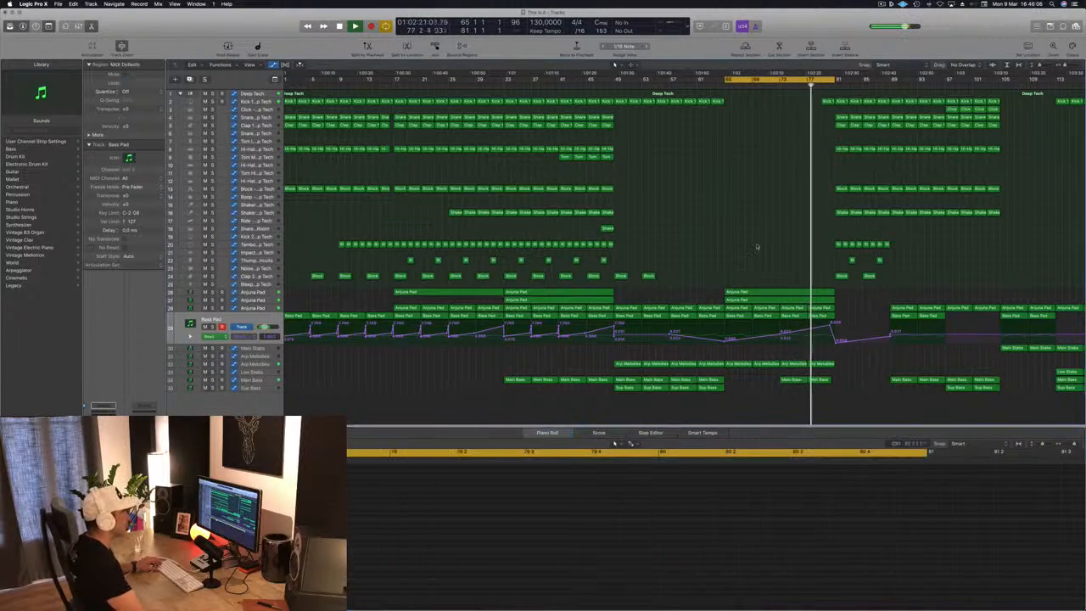
Extend the start of the cycle range back to bar 61 to play the lead-in to the breakdown
scroll(764, 242, "up", 5)
scroll(764, 242, "down", 3)
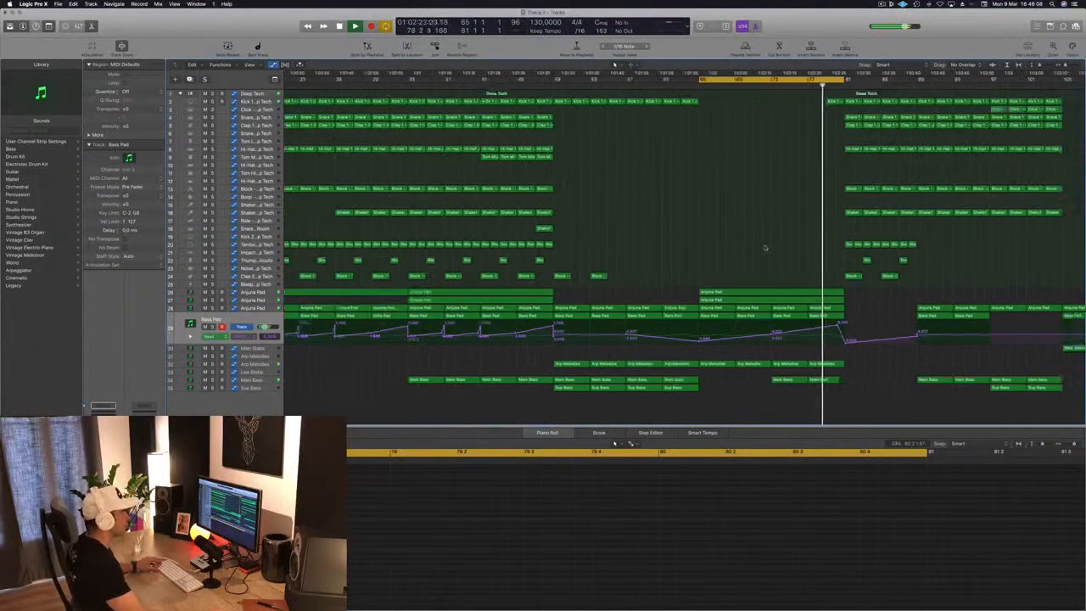
scroll(764, 243, "down", 3)
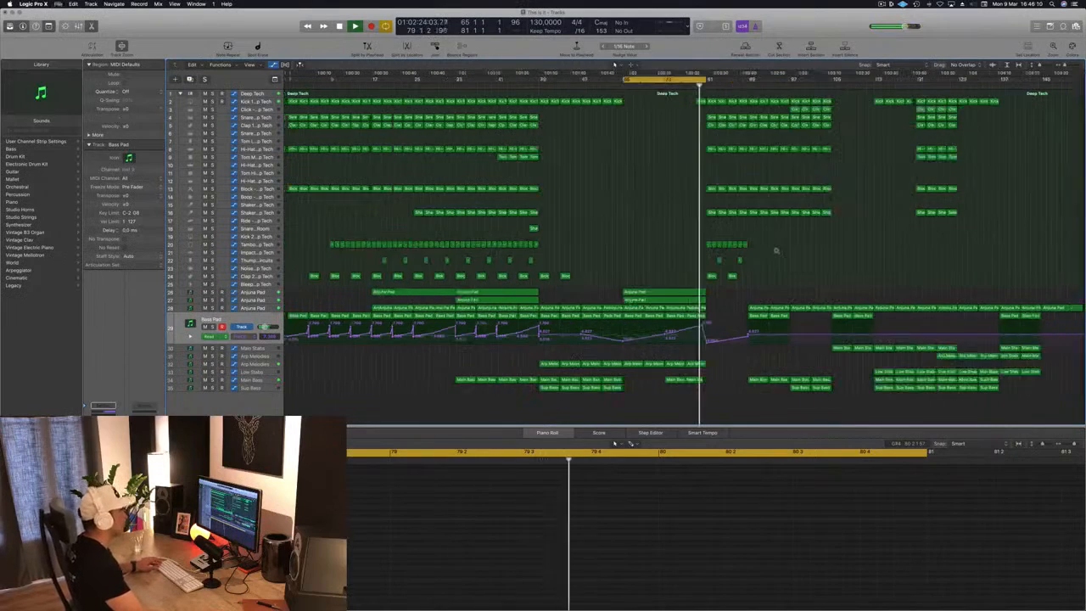
scroll(714, 240, "up", 2)
scroll(718, 241, "up", 2)
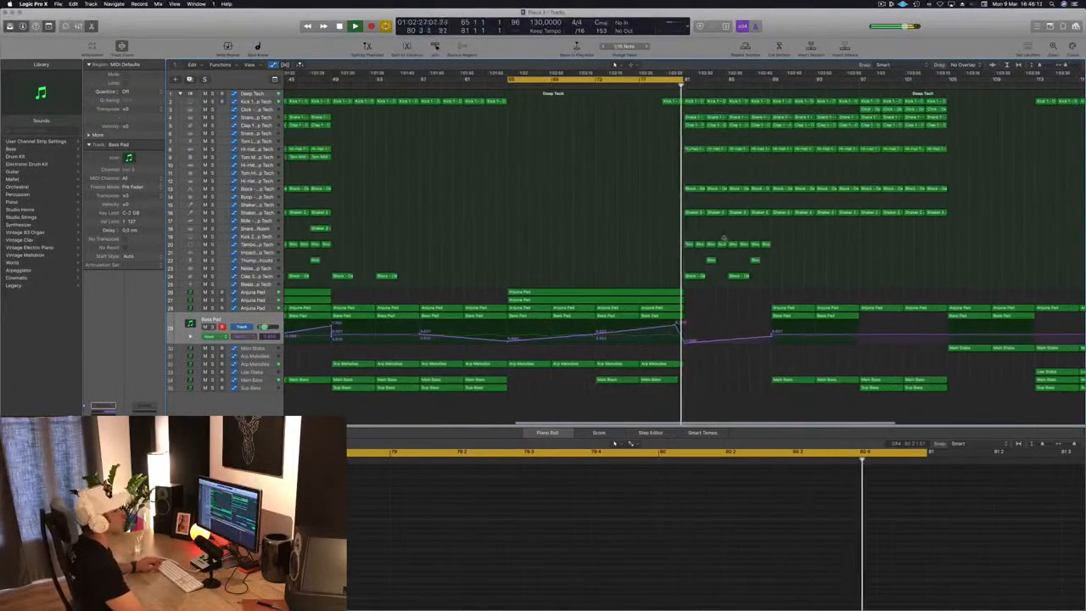
scroll(721, 239, "down", 5)
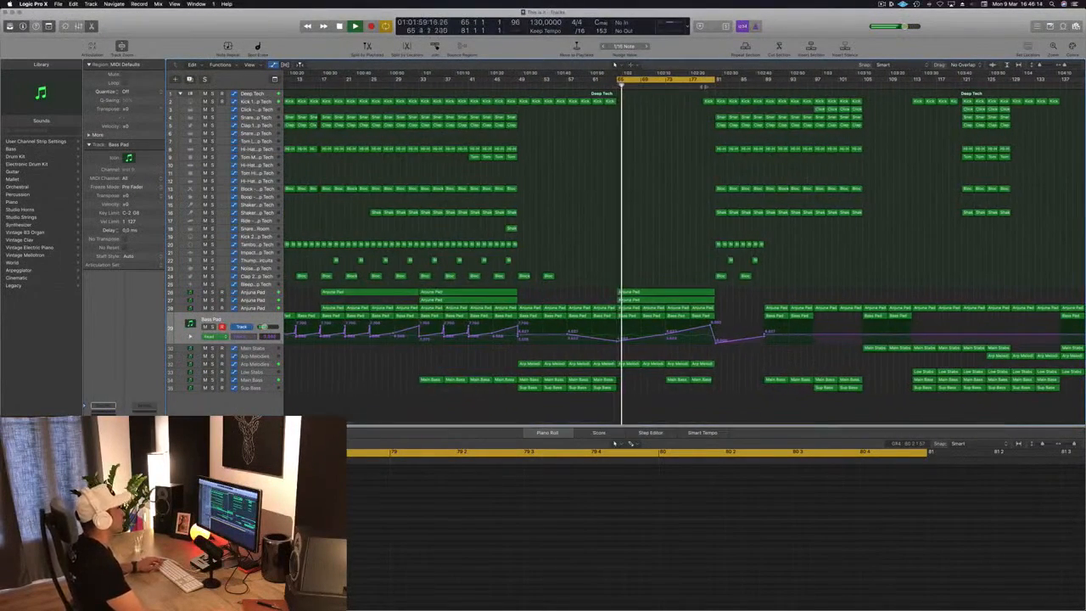
scroll(687, 139, "down", 1)
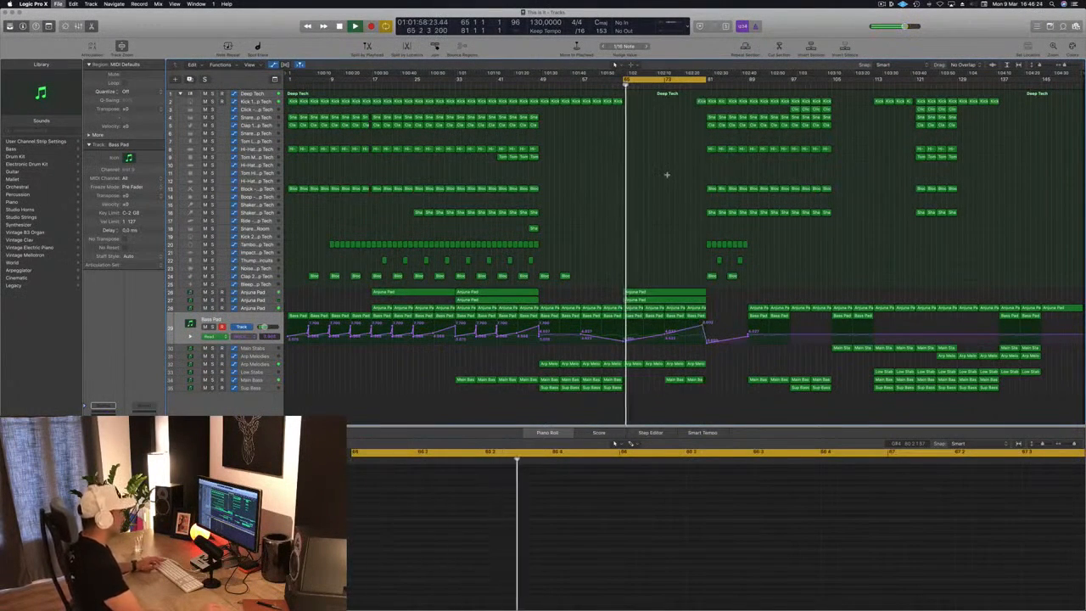
key("super+Right")
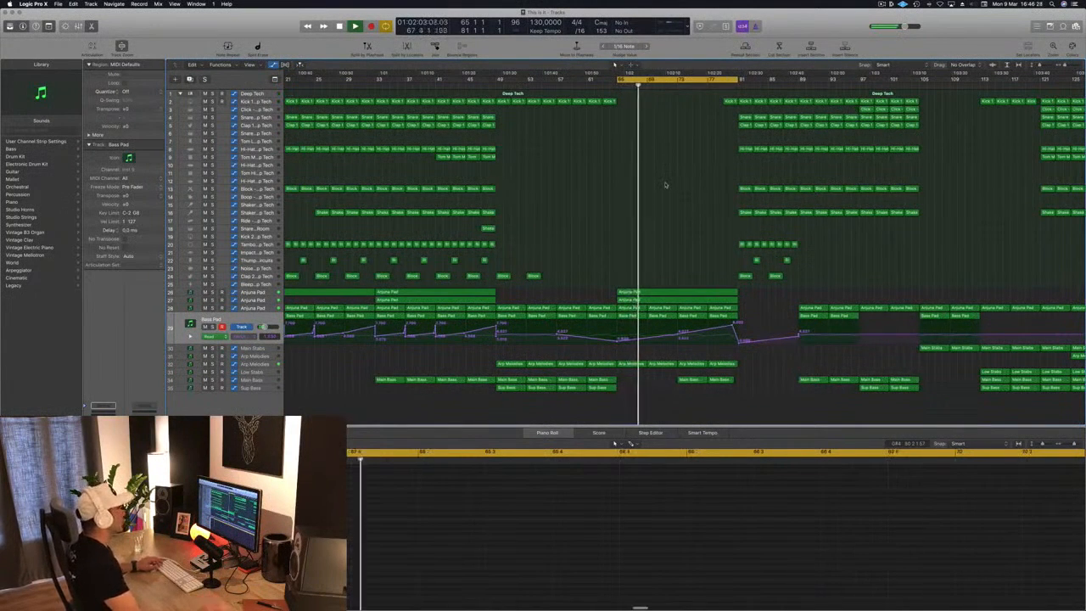
left_click_drag(618, 79, 681, 150)
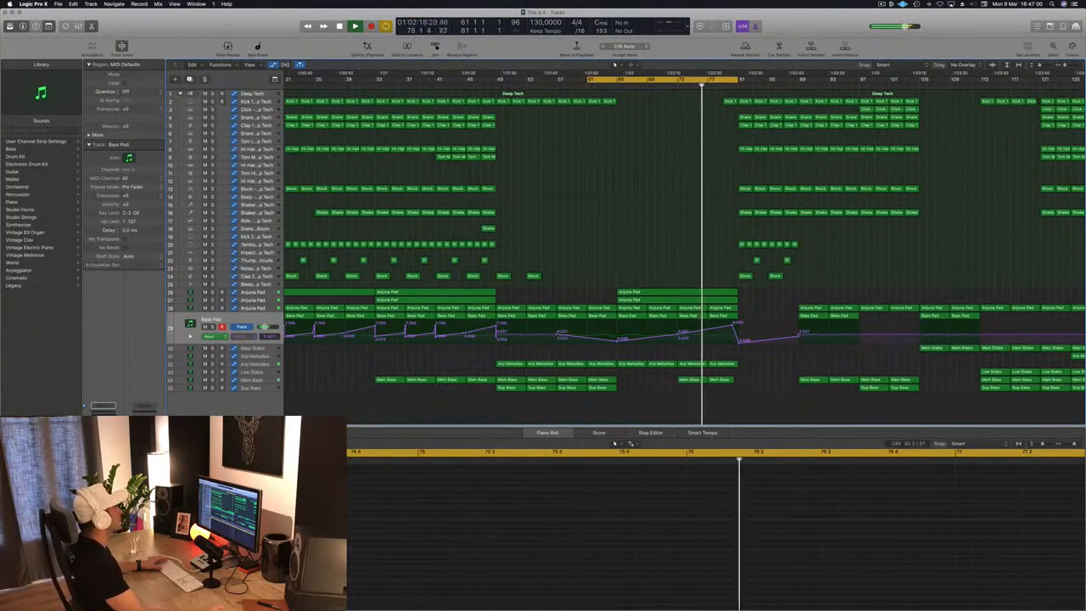
Add Kick 1 volume automation that dips at bar 79 and ramps back up to -2.0 dB at bar 81
left_click(645, 101)
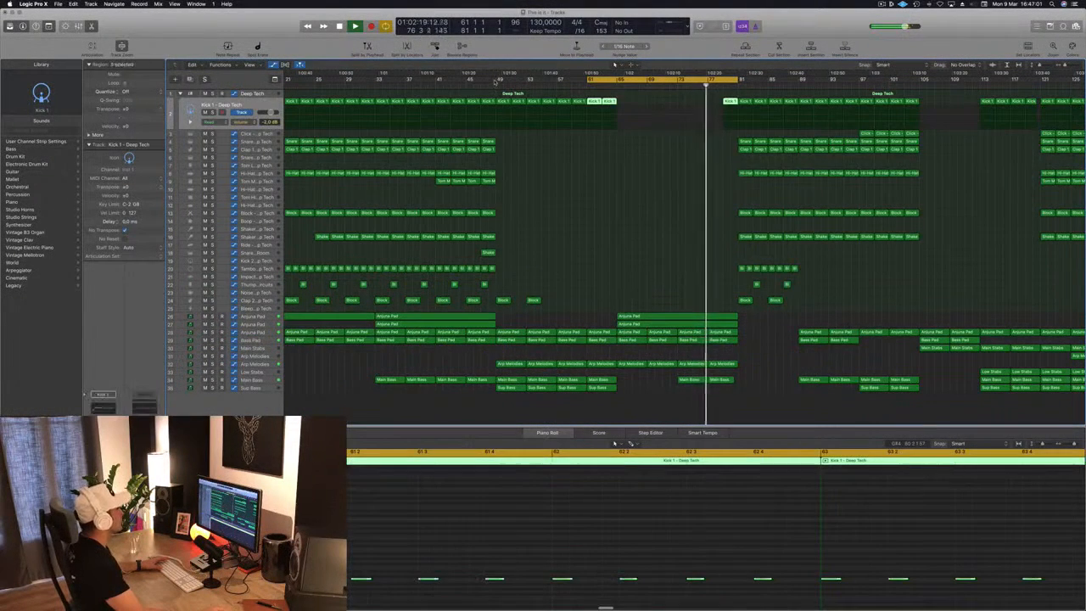
left_click(738, 117)
left_click(738, 114)
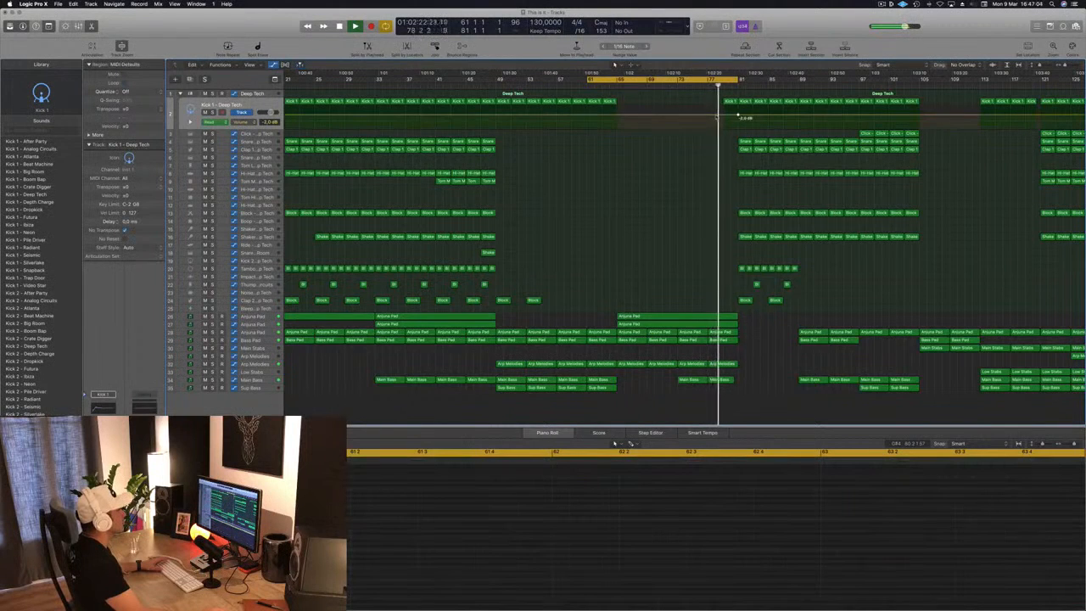
left_click(717, 114)
left_click_drag(724, 116, 726, 124)
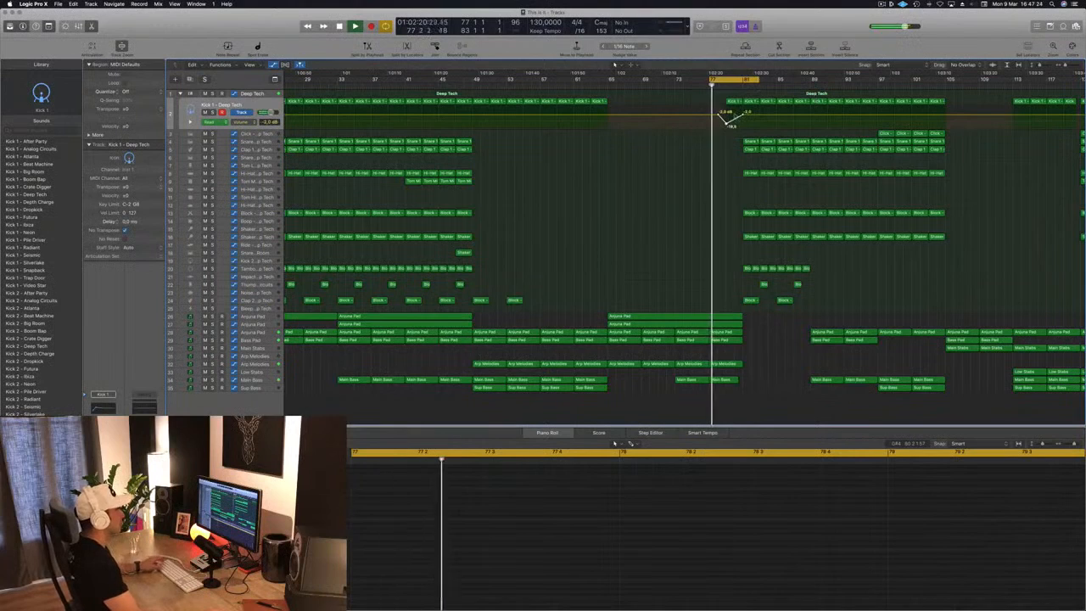
Move the cycle range to start at bar 81 and restart playback from there
left_click_drag(723, 80, 756, 80)
key("space")
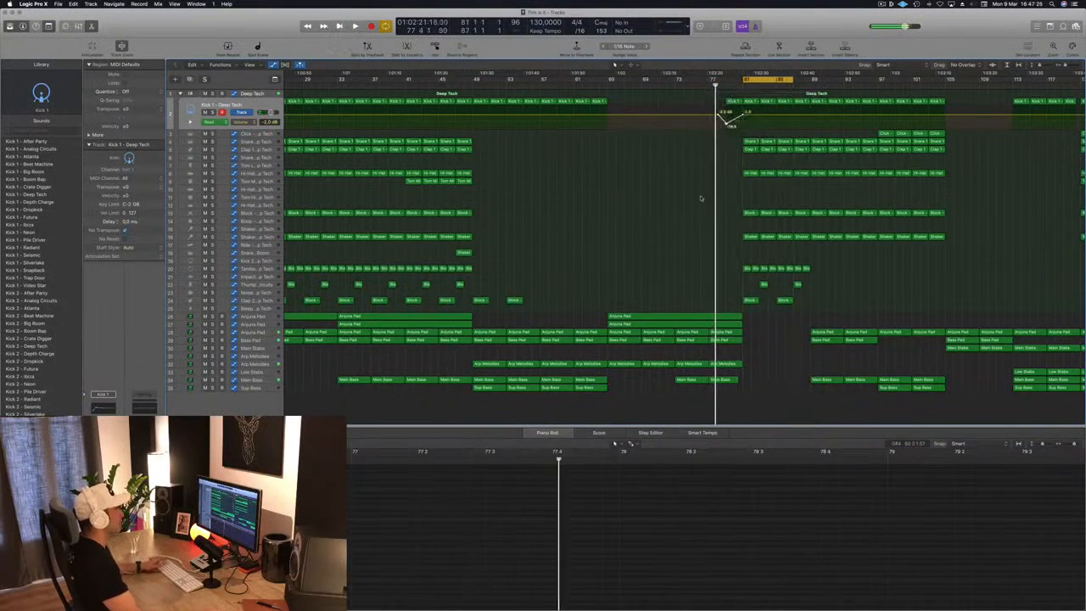
key("space")
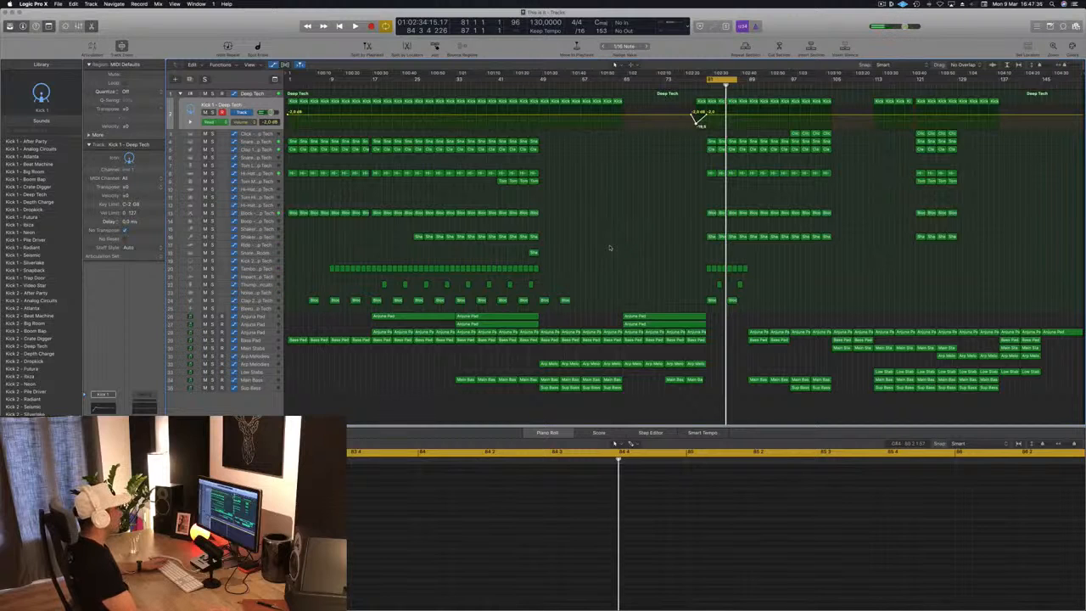
Copy the four Tom Mid regions between bars 41 and 49 to bar 81
left_click_drag(538, 188, 710, 187)
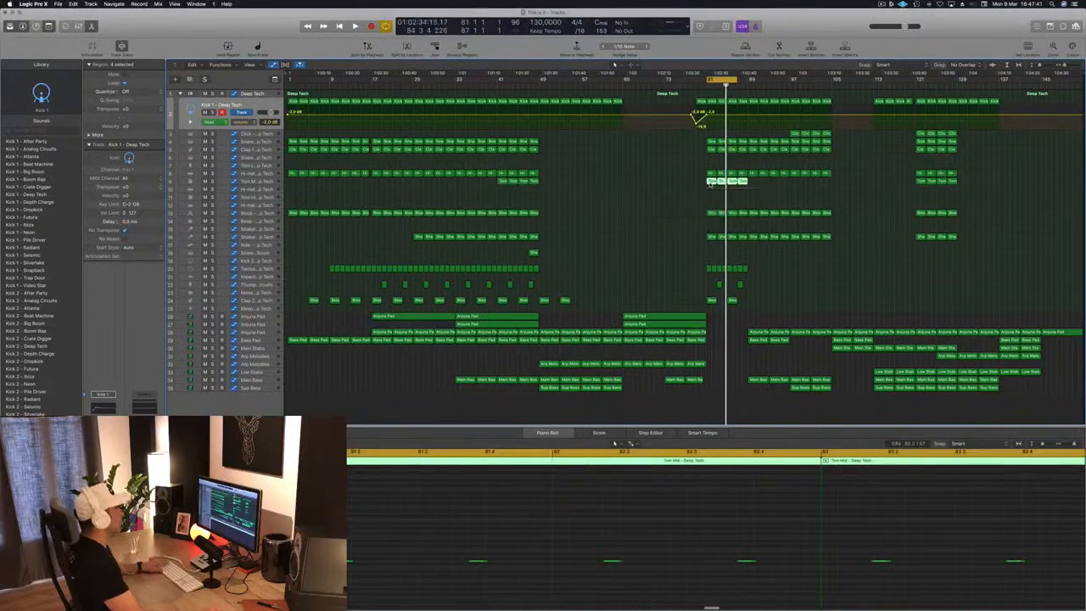
Copy Main Bass regions to bars 81 and 85, filling the gap before the existing bass at bar 89
left_click(647, 220)
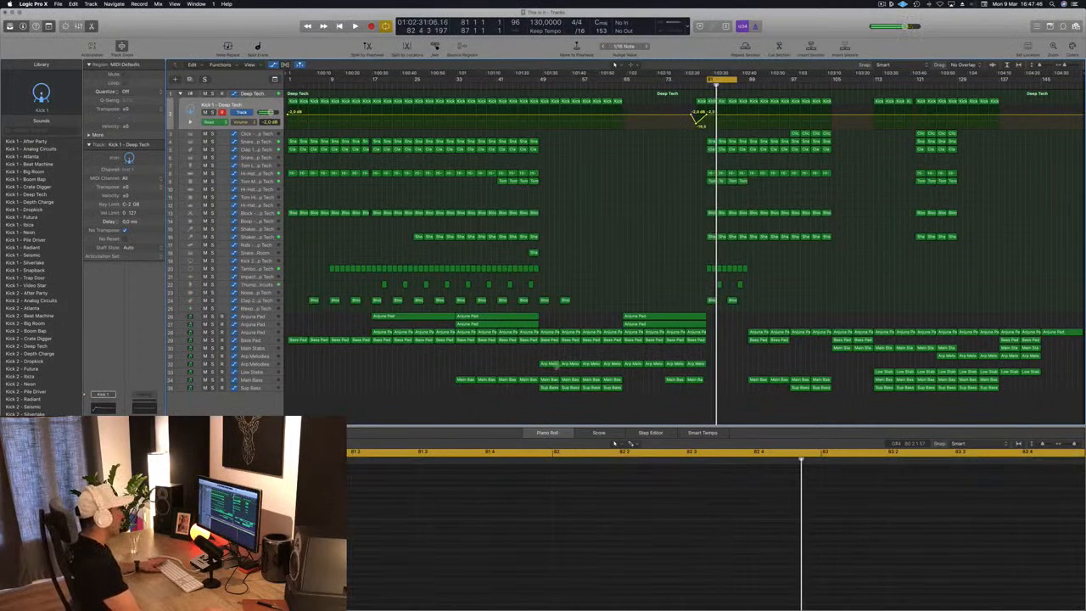
left_click(676, 381)
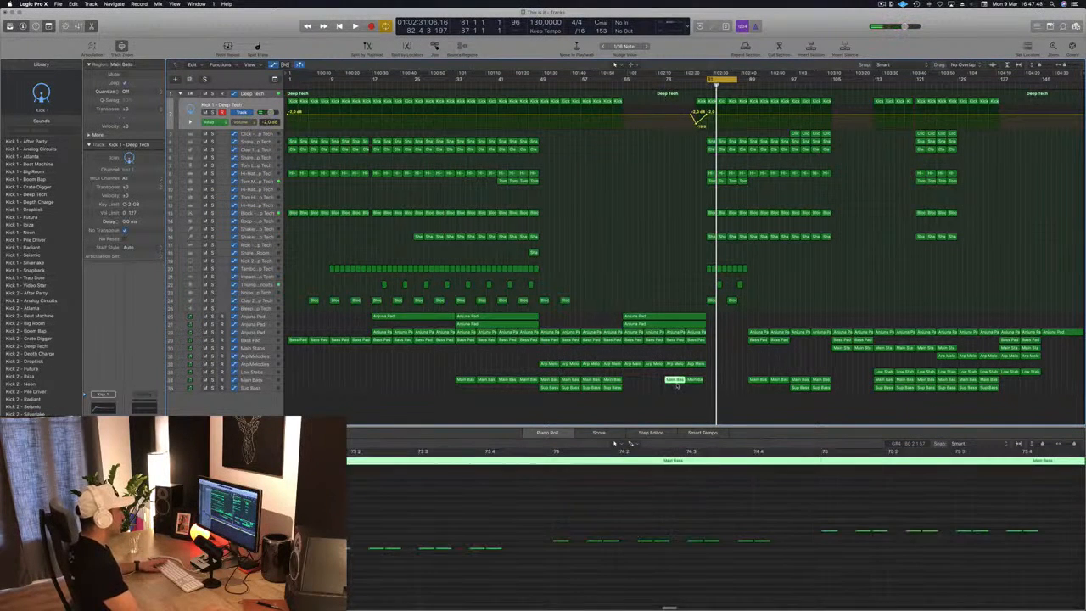
mouse_move(755, 381)
left_mouse_down()
mouse_move(719, 387)
mouse_move(736, 381)
left_mouse_up()
key("space")
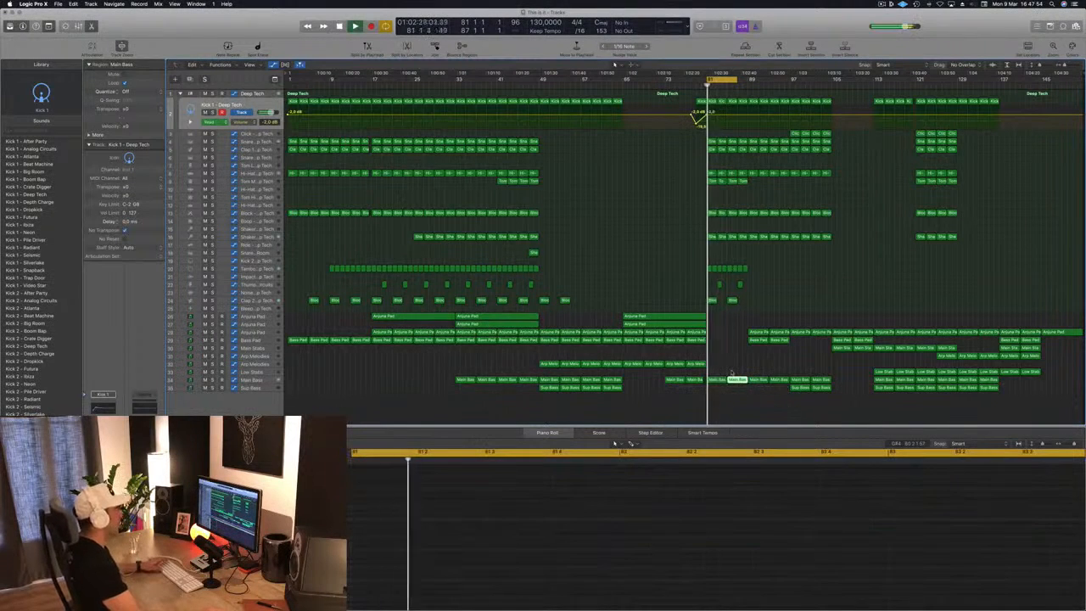
Add a drop to the Main Bass automation at bar 81 and copy two Sup Bass regions to bars 81–89
left_click(269, 384)
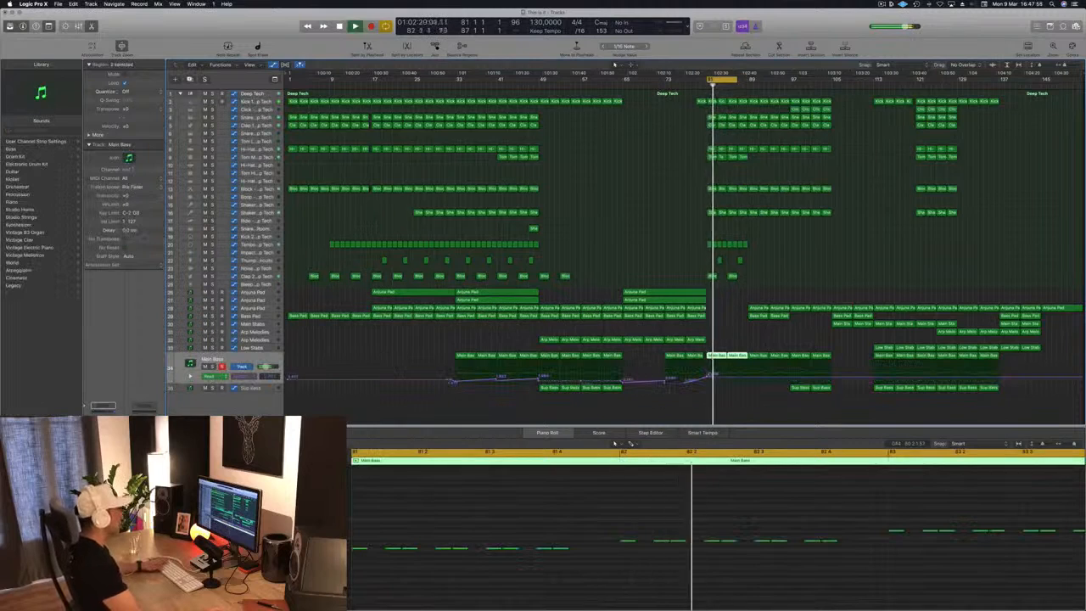
left_click_drag(783, 392, 711, 374)
left_click(707, 379)
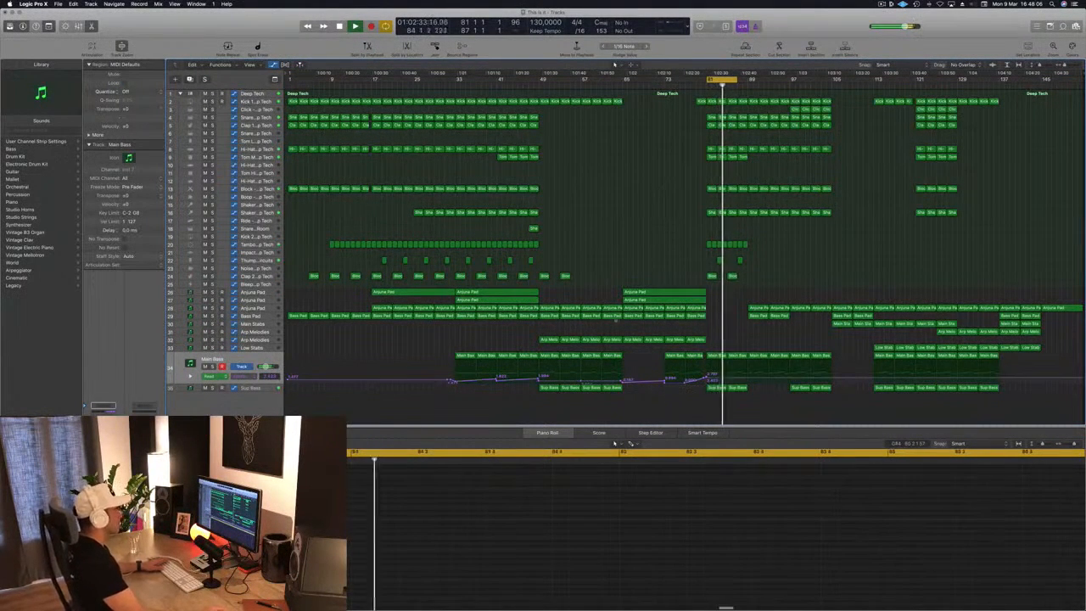
key("space")
left_click(264, 388)
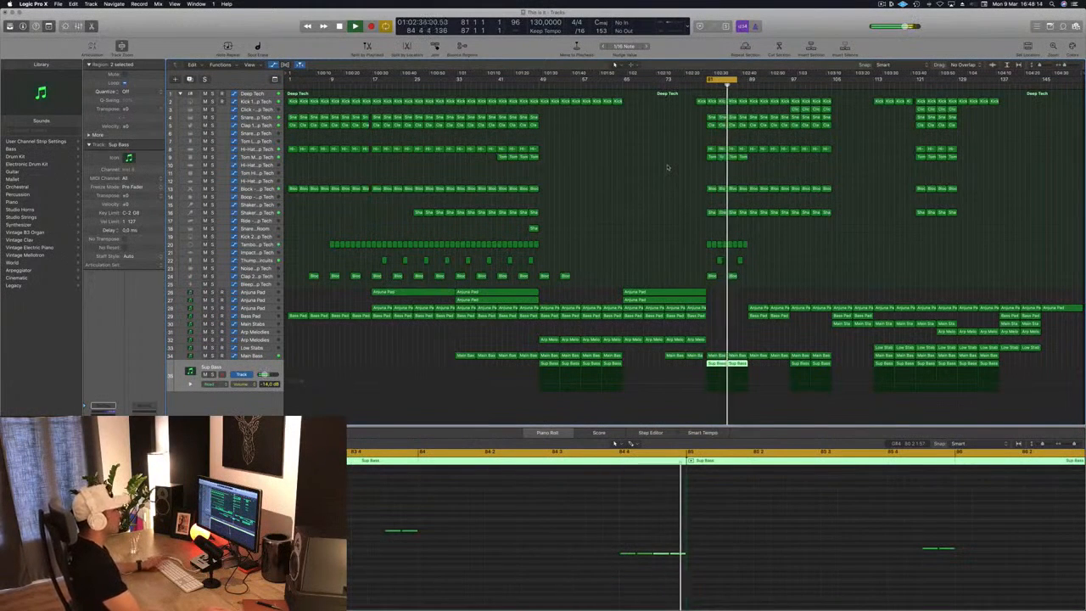
left_click(754, 304)
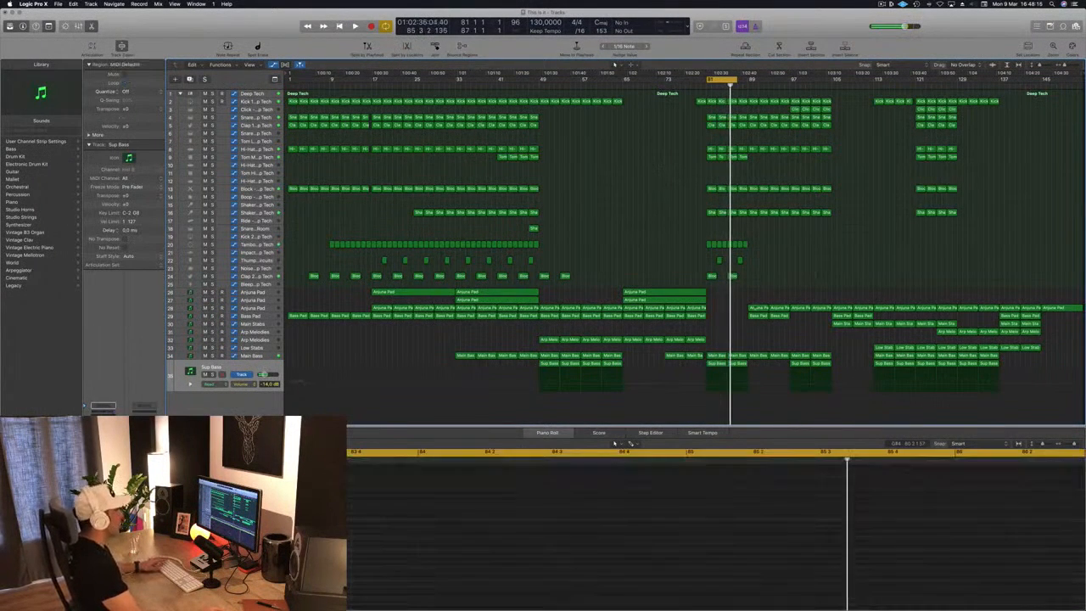
Copy a Bass Pad region from bar 89 to bar 81 and reshape its automation between bars 81 and 85
left_click(755, 316)
left_click_drag(759, 317, 720, 321)
left_click(268, 318)
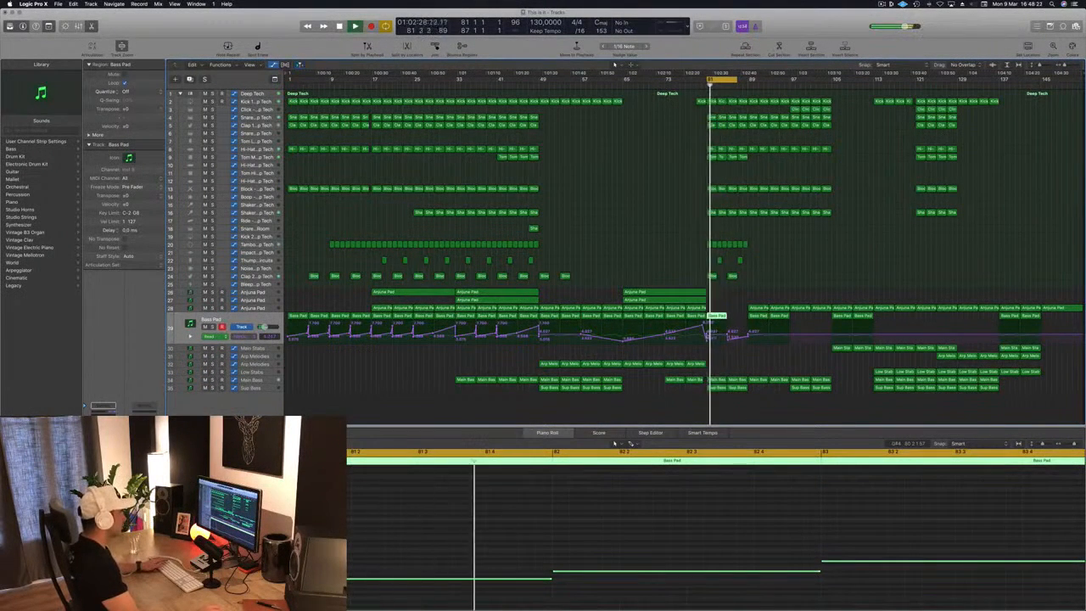
left_click(706, 327)
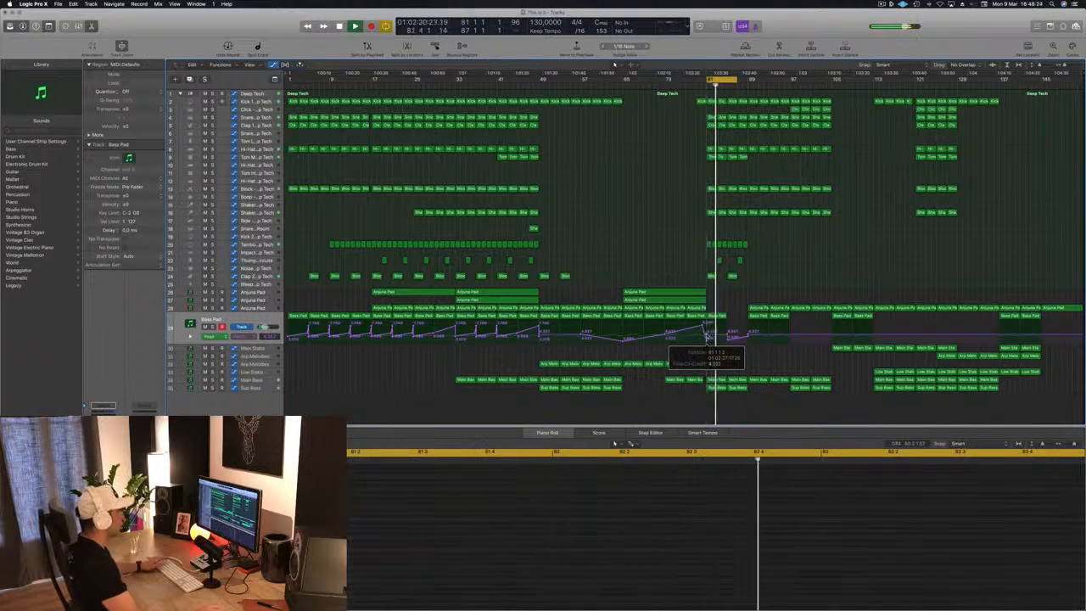
left_click_drag(708, 337, 726, 343)
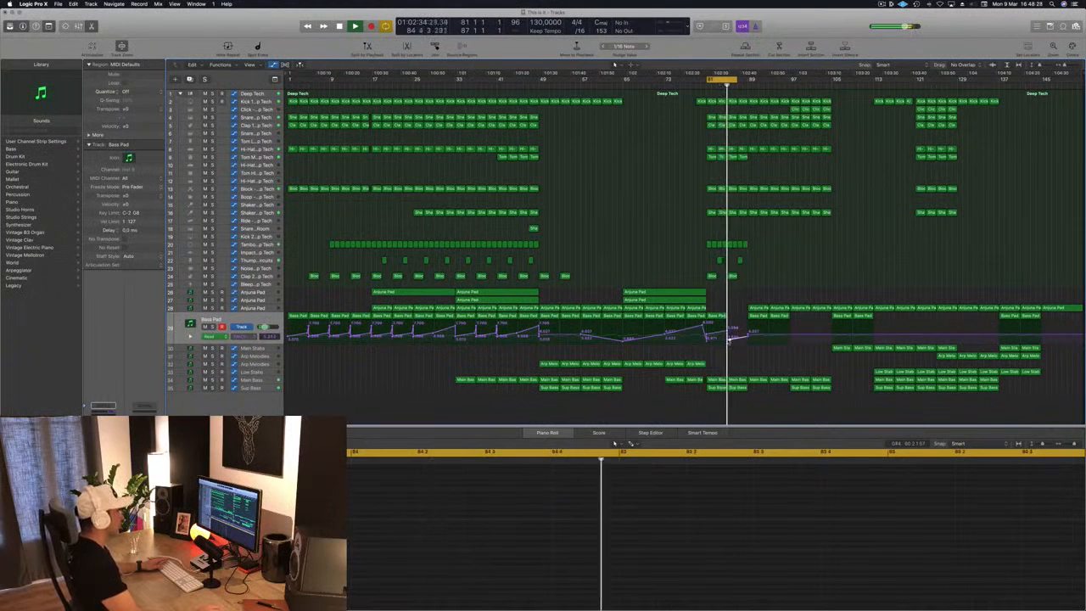
Copy the Bass Pad region from bar 81 to bar 85 and adjust the track's automation at bar 85
left_click(720, 316)
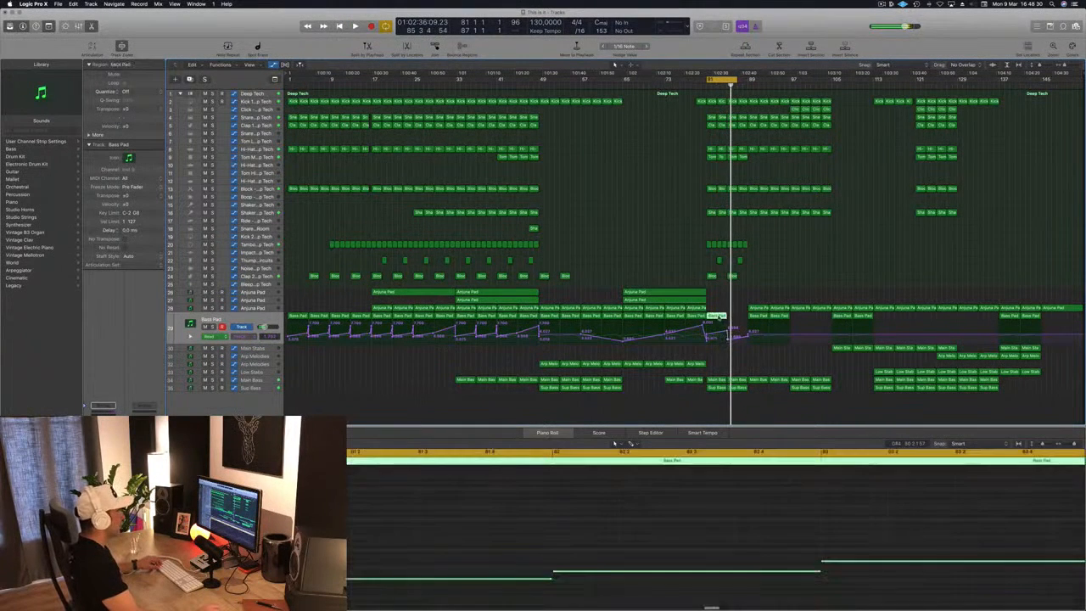
left_click_drag(720, 316, 740, 316)
key("space")
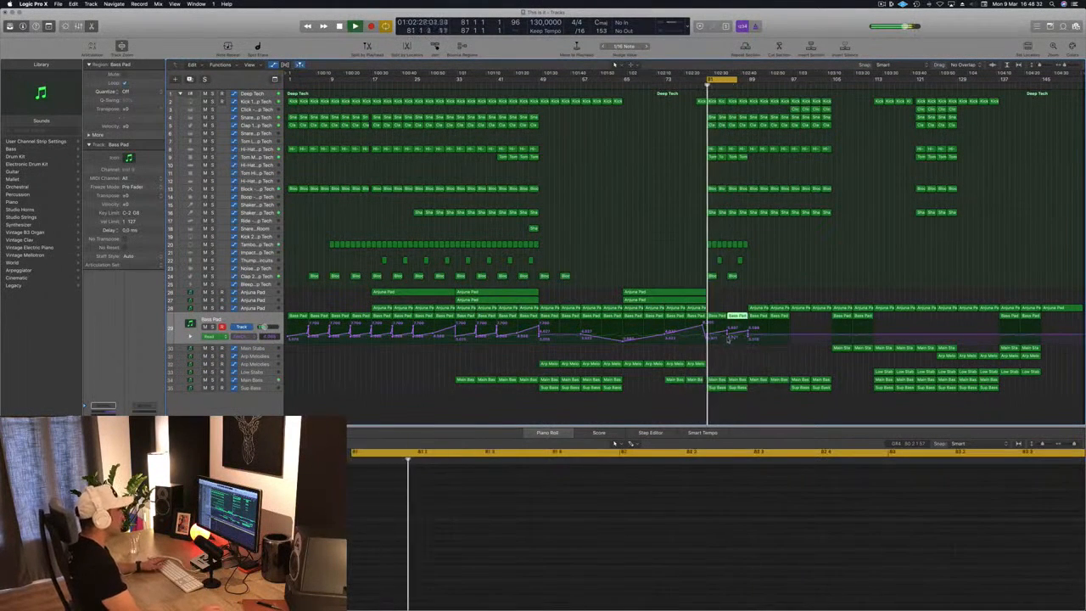
left_click(727, 335)
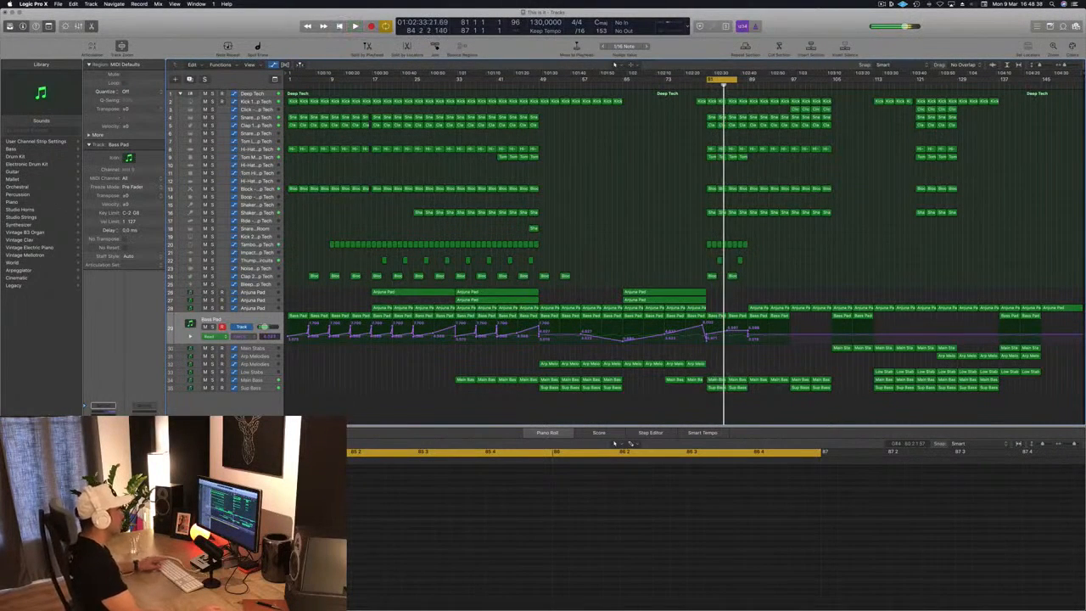
Copy the last breakdown Arp Melodies region to bar 81 and audition its notes in the Piano Roll
left_click_drag(698, 364, 717, 365)
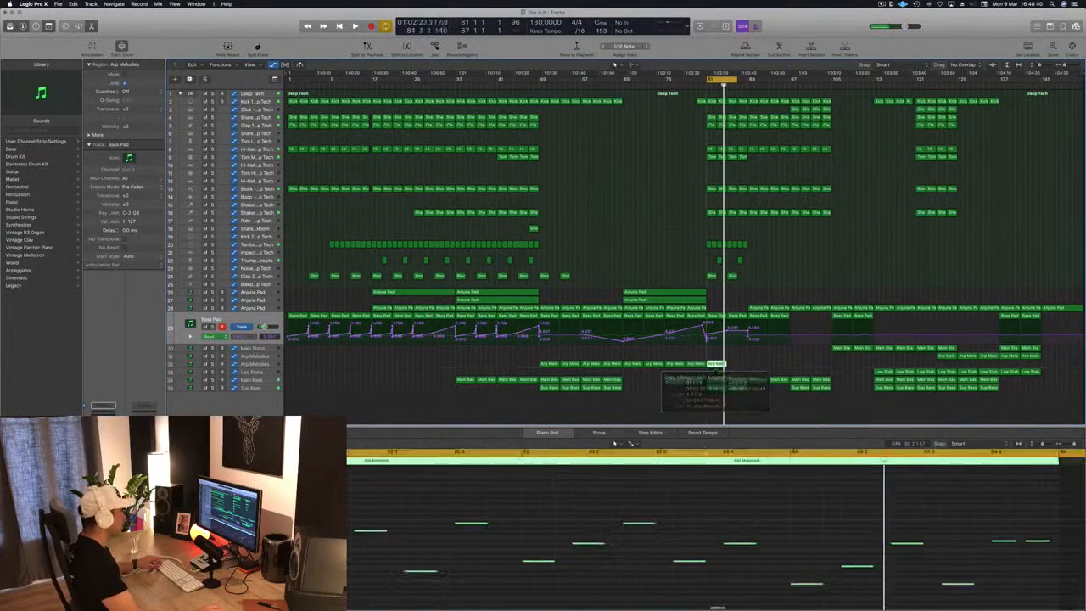
scroll(689, 511, "down", 5)
left_click(694, 495)
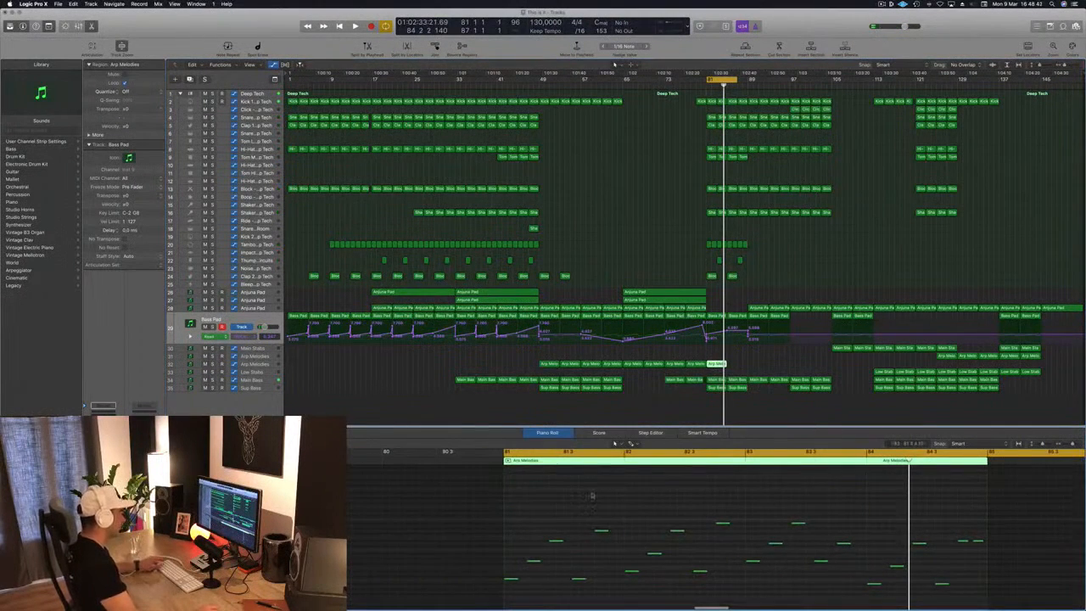
key("space")
scroll(594, 494, "right", 5)
scroll(585, 497, "left", 1)
key("space")
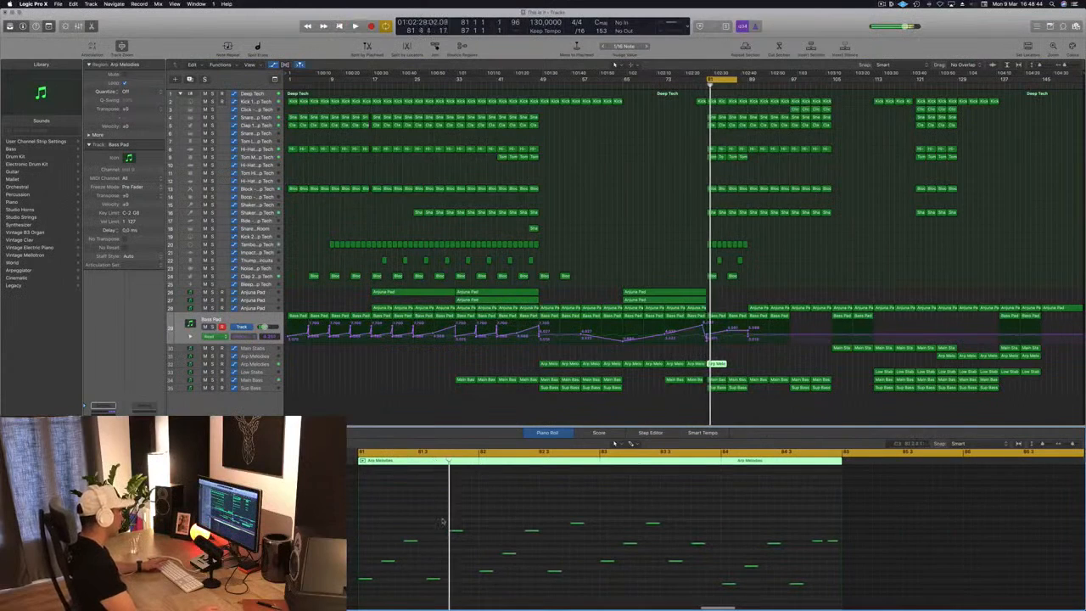
Thin out the first bar of the copied Arp Melodies region by ear, keeping only its first and third notes
key("space")
key("space")
key("space")
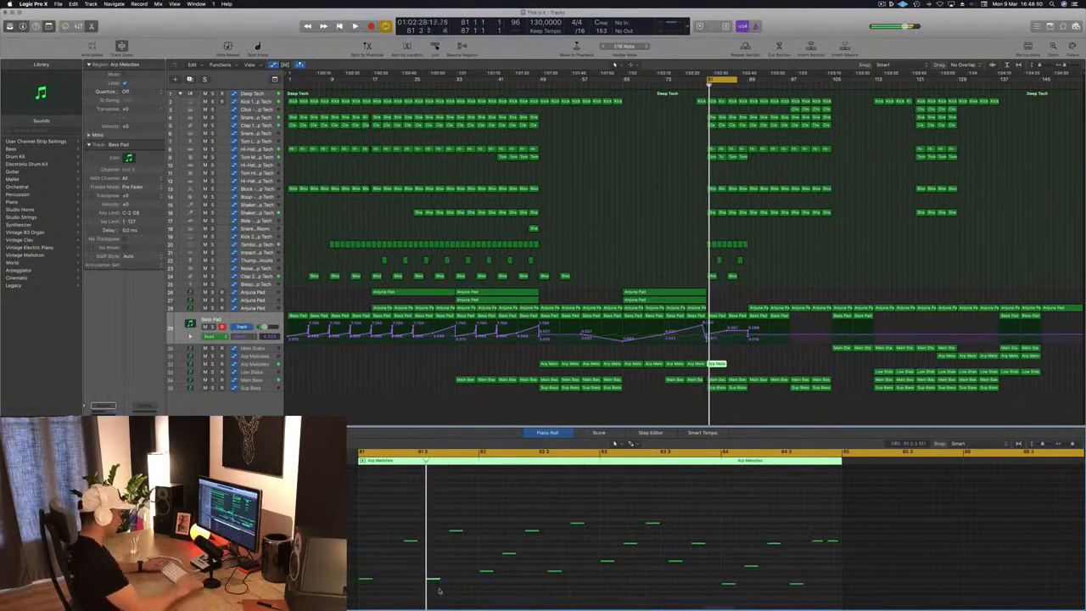
key("space")
key("space")
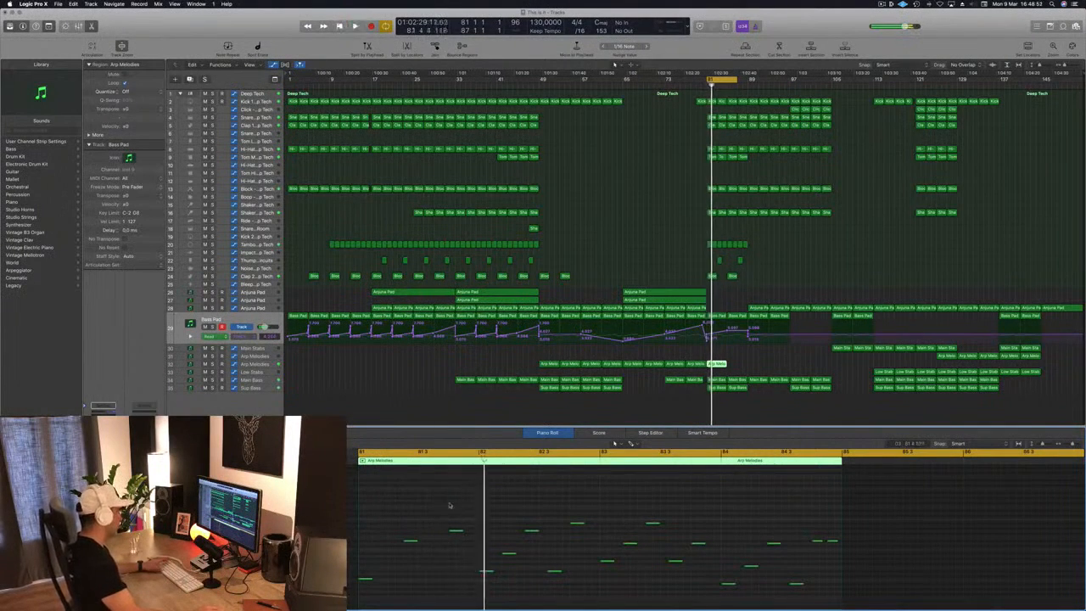
key("space")
key("space")
key("space")
key("space")
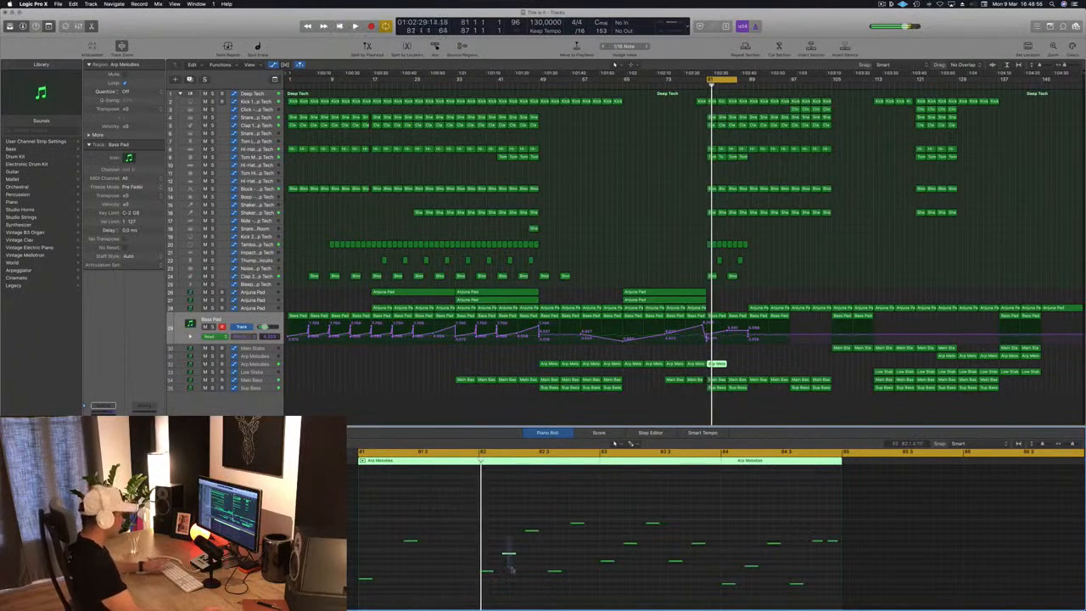
Delete the extra notes in bars 82 to 84 of the Arp Melodies region, leaving two notes per bar
left_click_drag(556, 512, 586, 586)
key("Delete")
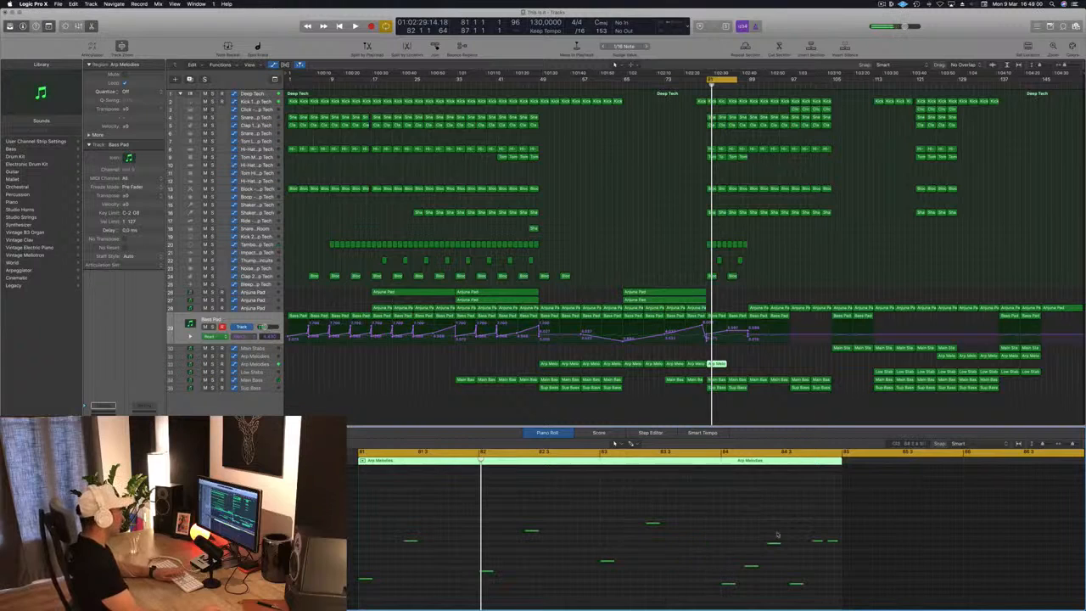
scroll(805, 587, "down", 2)
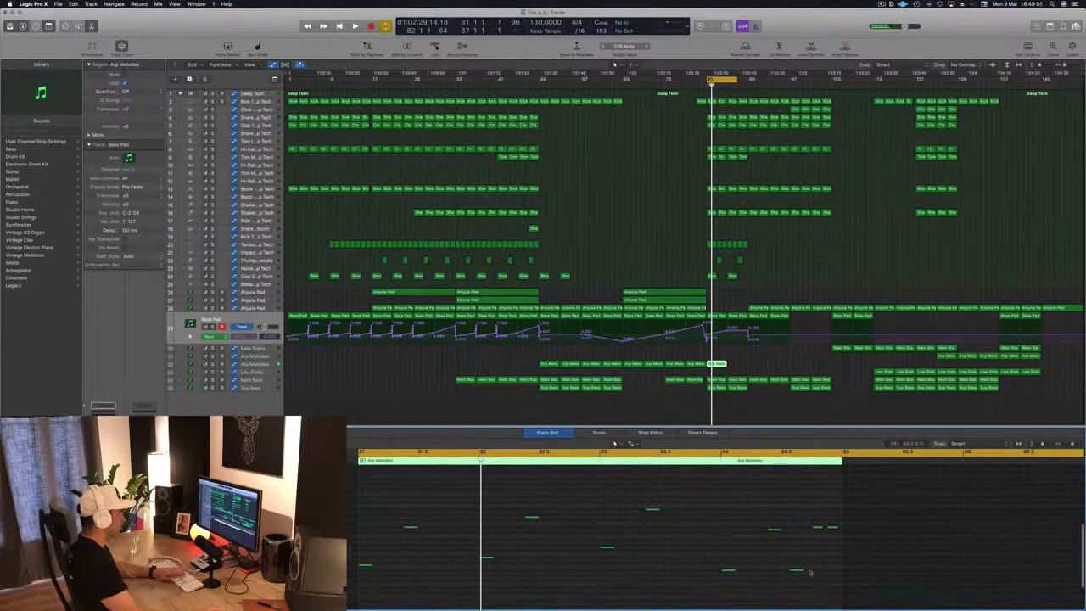
left_click_drag(789, 594, 847, 524)
key("Delete")
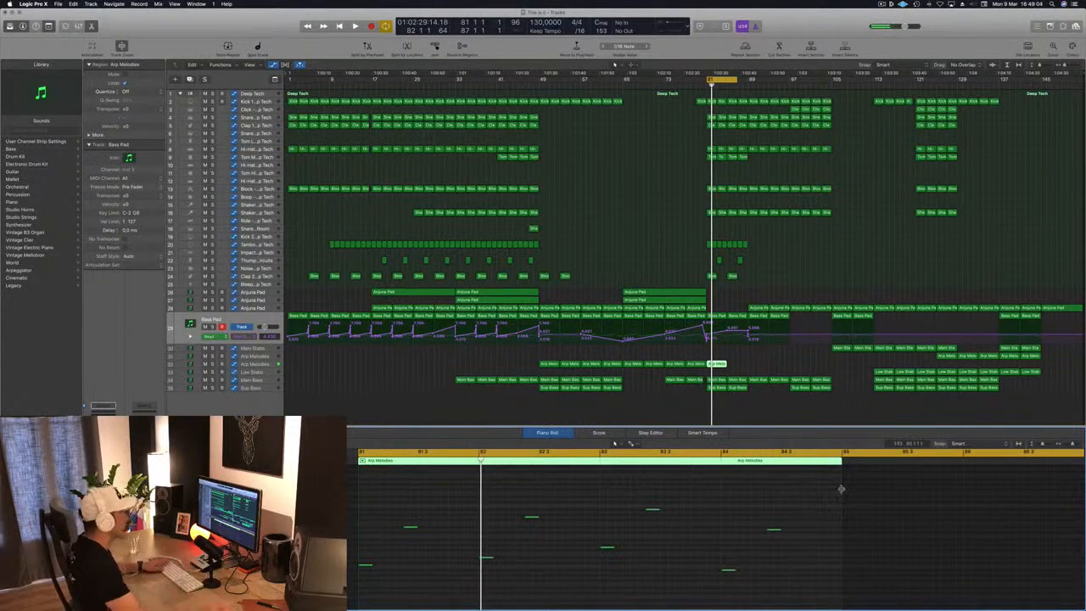
Drop the Arp Melodies automation at bar 81, keep it level from there, and repeat the thinned region through to bar 97
left_click(256, 365)
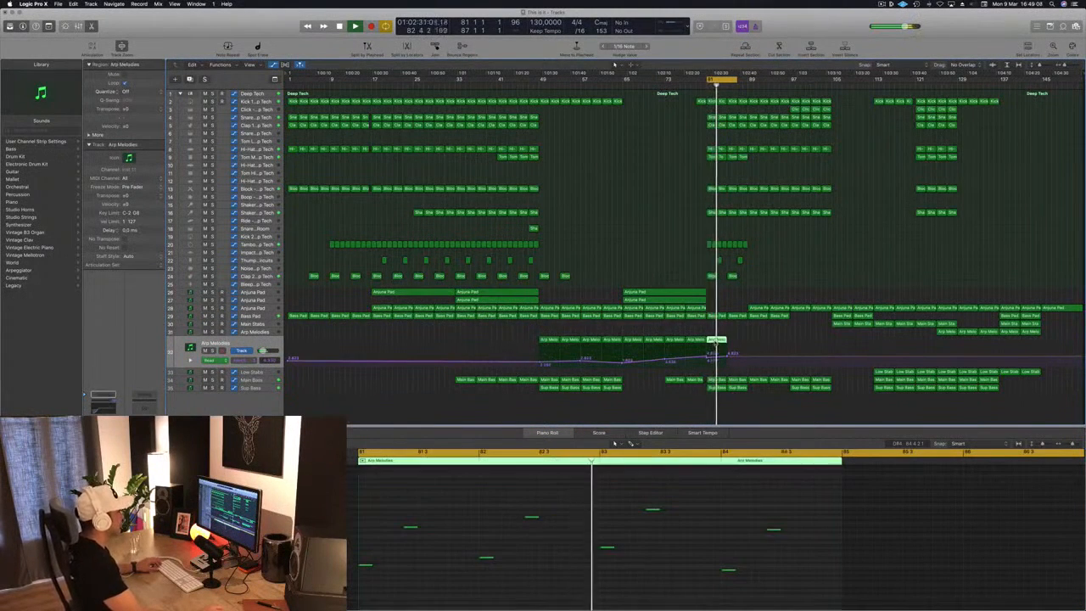
left_click_drag(727, 336, 708, 360)
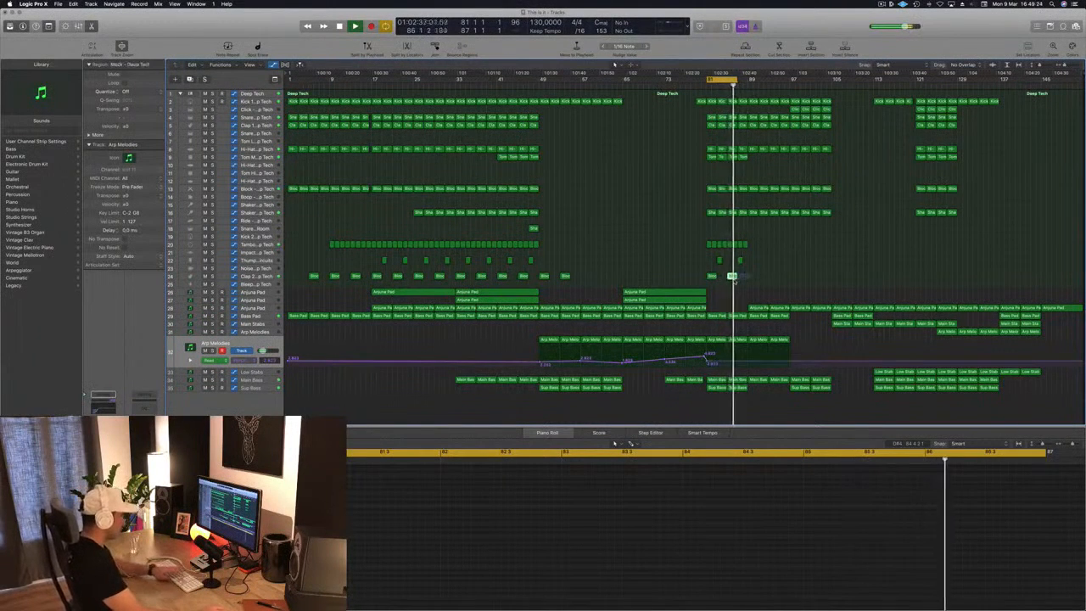
Delete the Clap 2 region at bar 85 and extend the cycle range to about bar 97 for playback
left_click(731, 276)
left_click(757, 204)
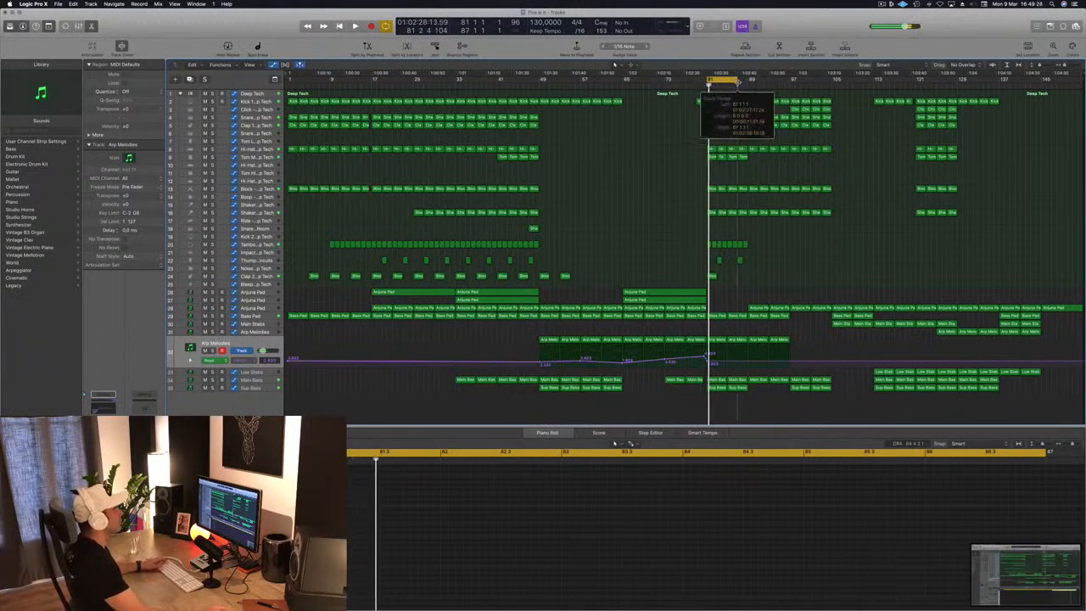
left_click_drag(738, 83, 787, 81)
key("space")
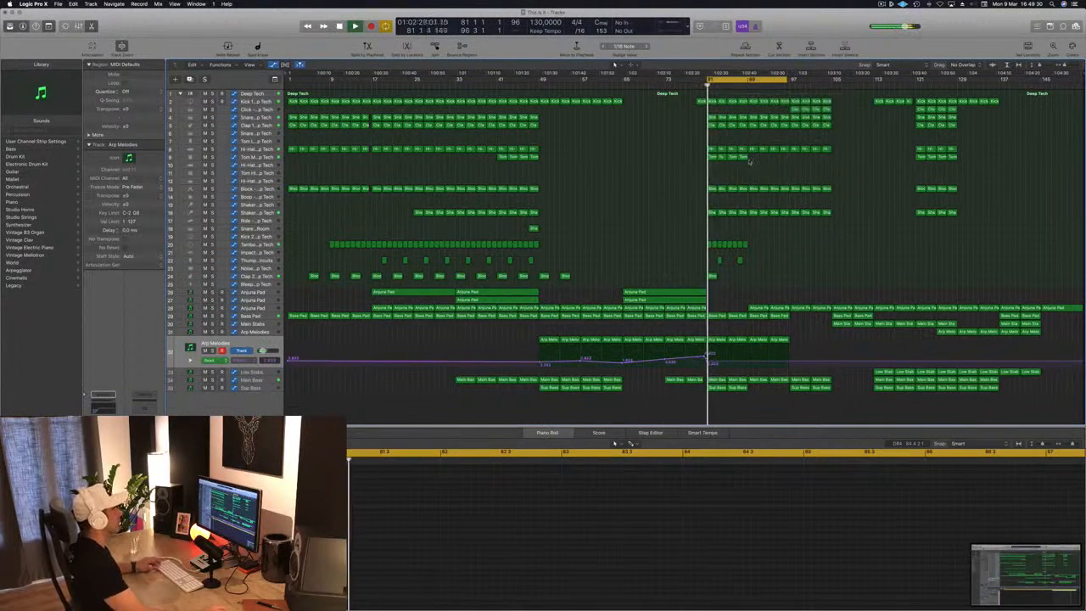
Copy the four Tom Mid regions from bar 81 to bar 89
left_click_drag(712, 167, 710, 161)
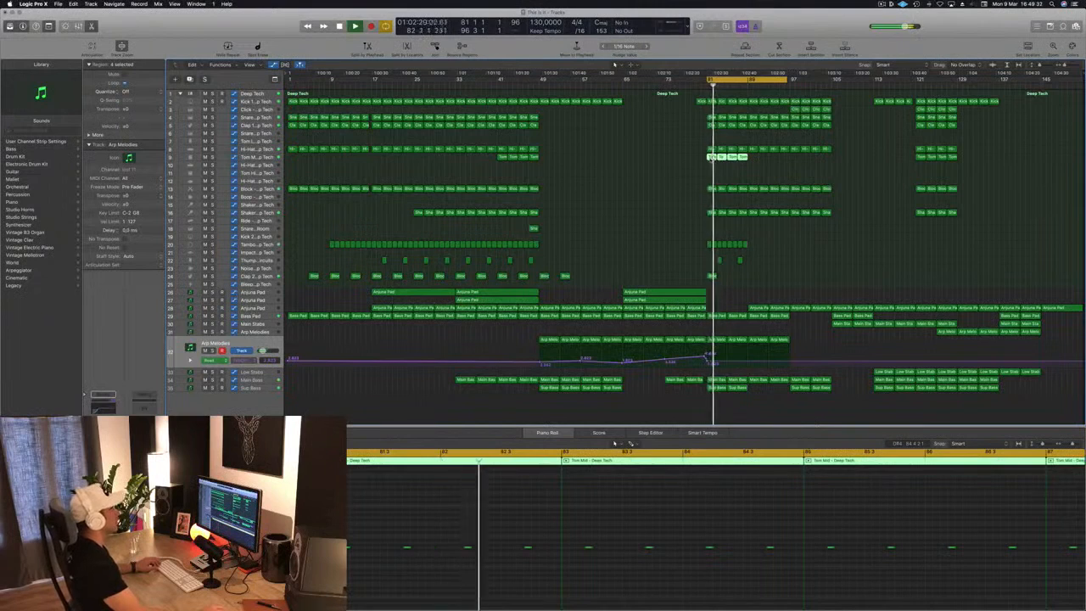
left_click_drag(713, 159, 750, 166)
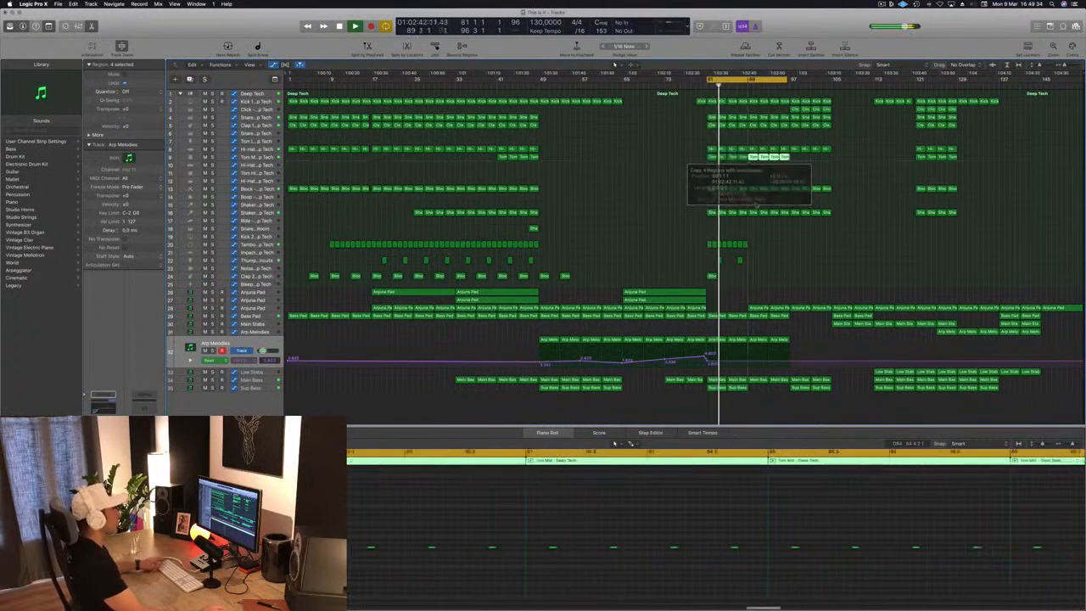
key("space")
Try copying the Low Stabs region from bar 113 to bar 81 and audition it with the track's automation shown
left_click(877, 372)
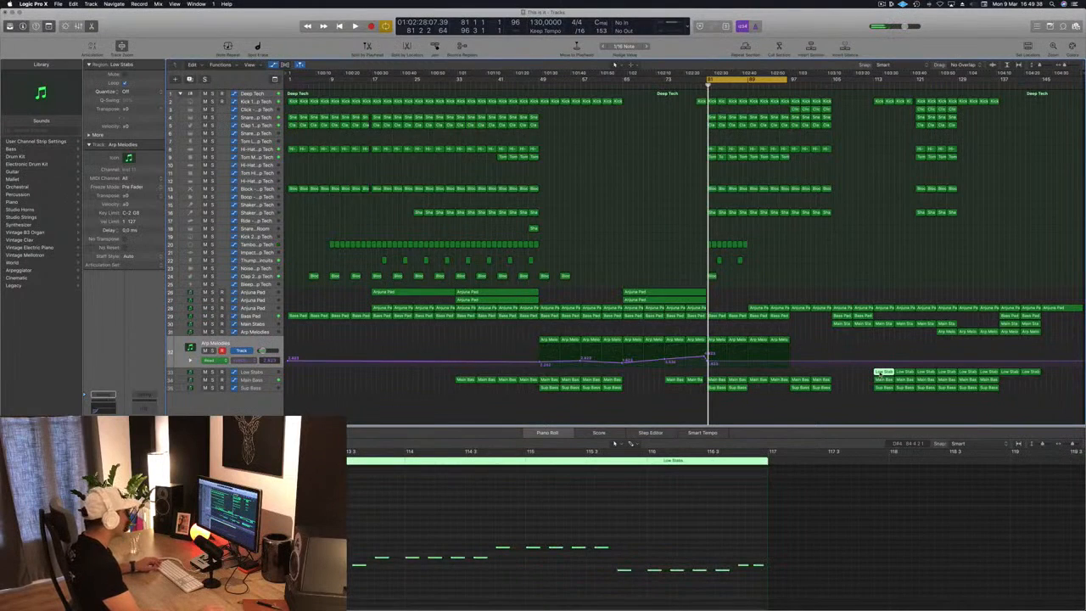
left_click_drag(882, 371, 711, 373)
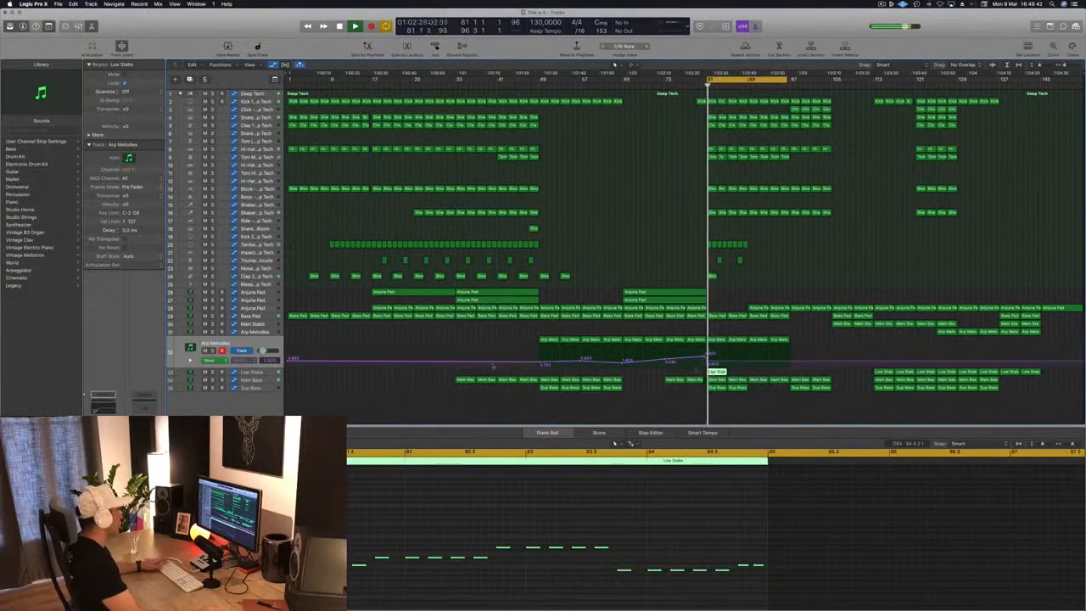
left_click(258, 373)
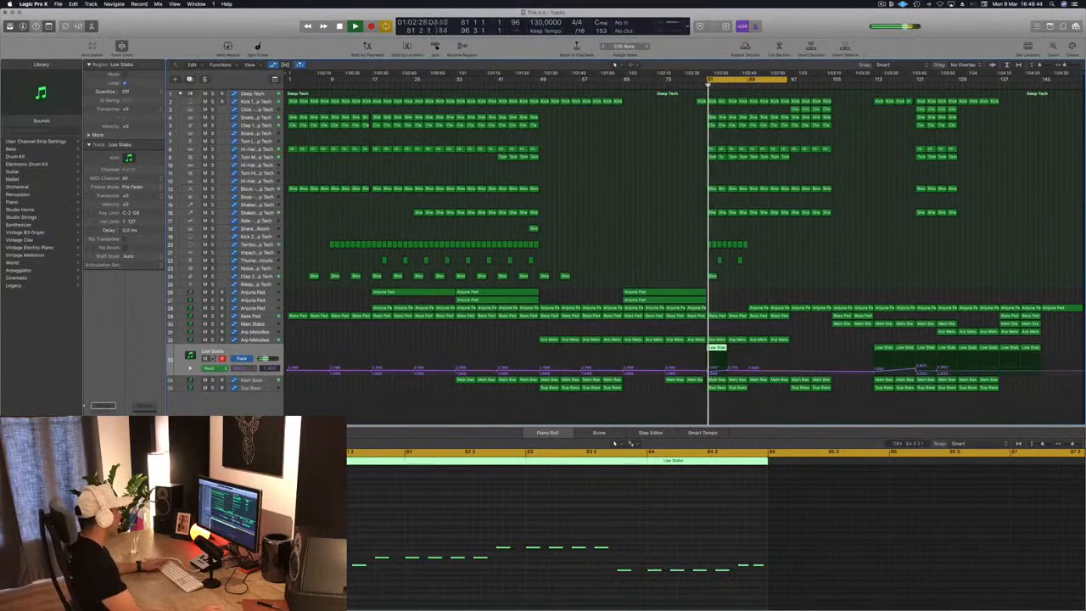
key("s")
key("s")
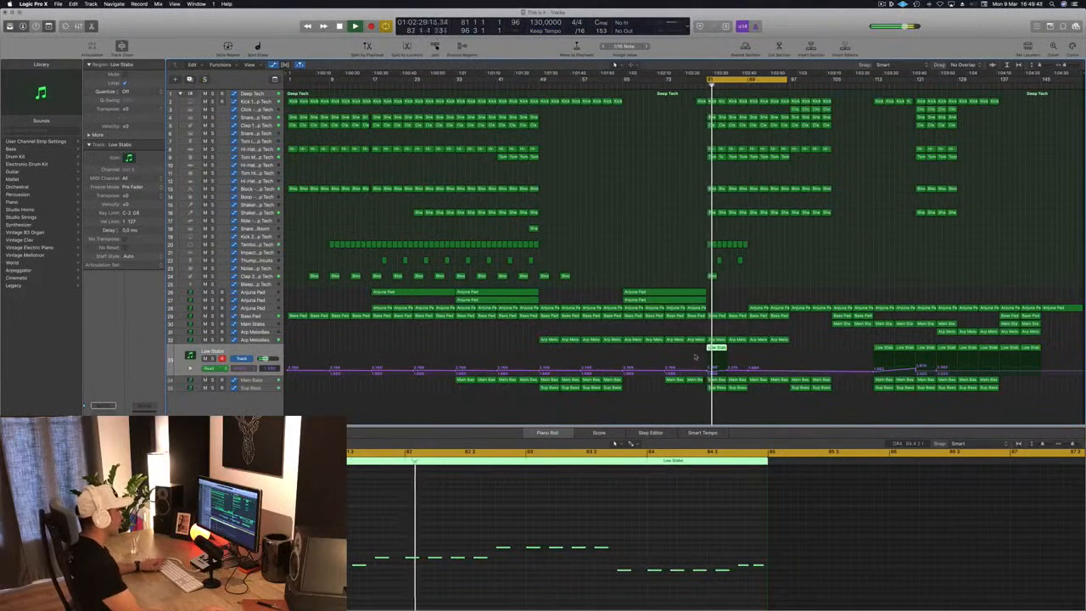
Try reshaping the Low Stabs automation between bars 81 and 85, and discard the copied region
left_click(710, 374)
key("space")
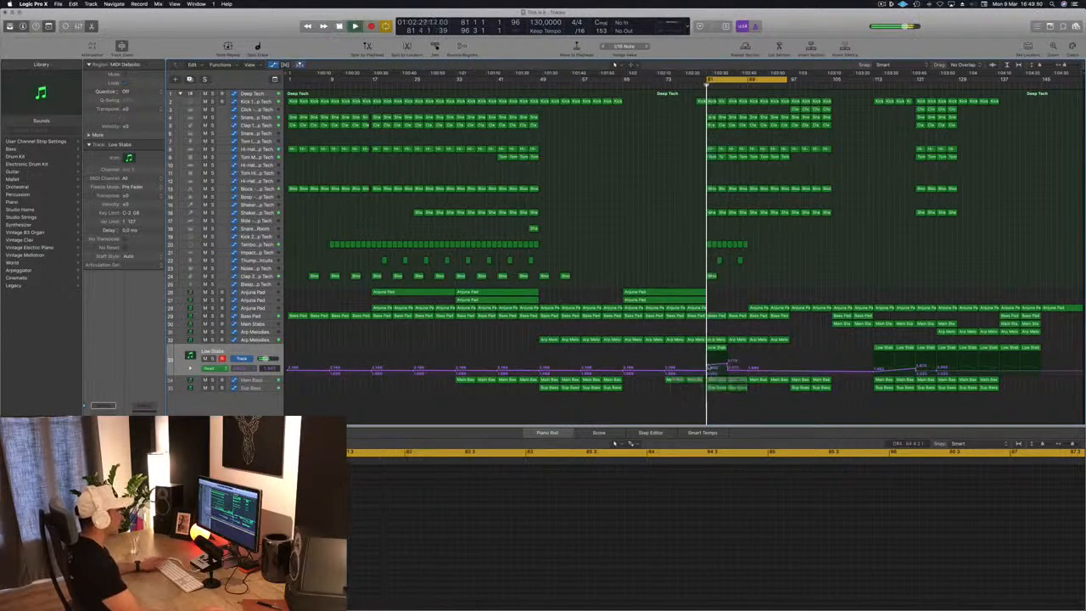
left_click_drag(728, 366, 726, 367)
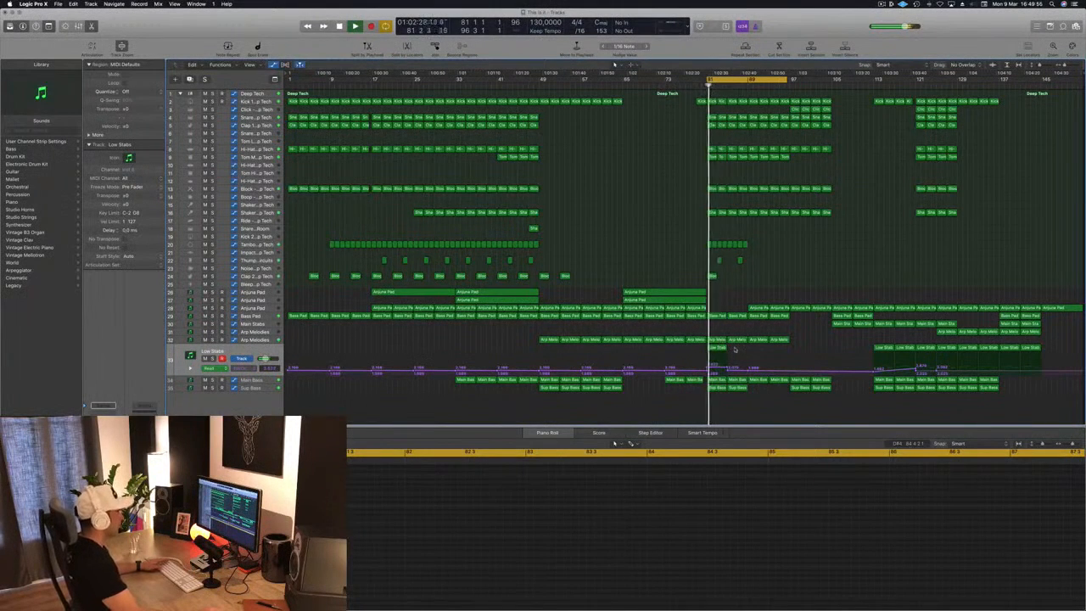
key("space")
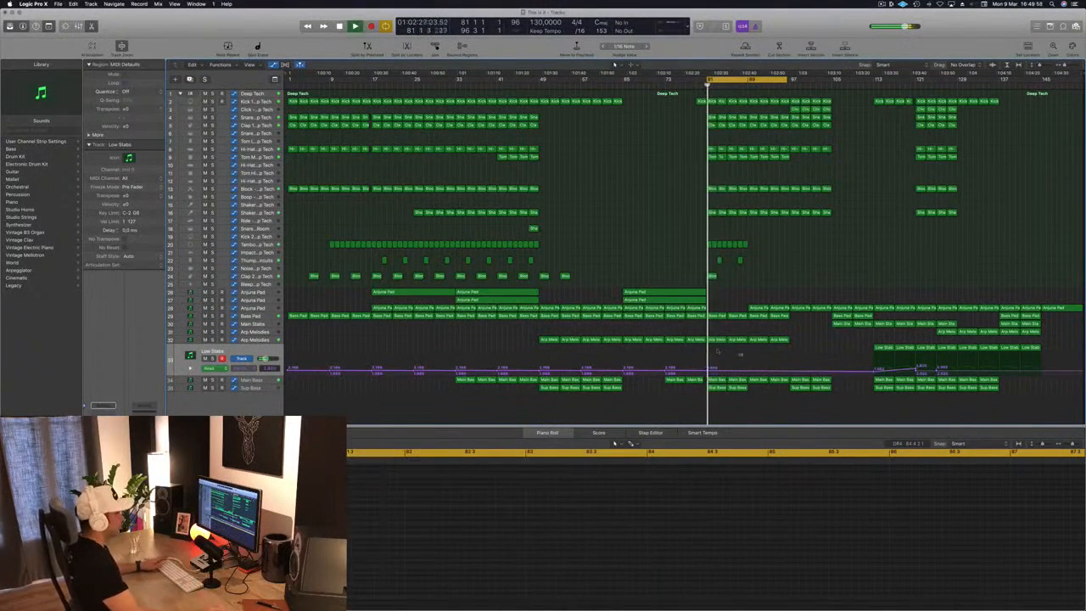
Move the Main Stabs region from bar 105 to bar 81 and audition it with the drop
left_click(942, 332)
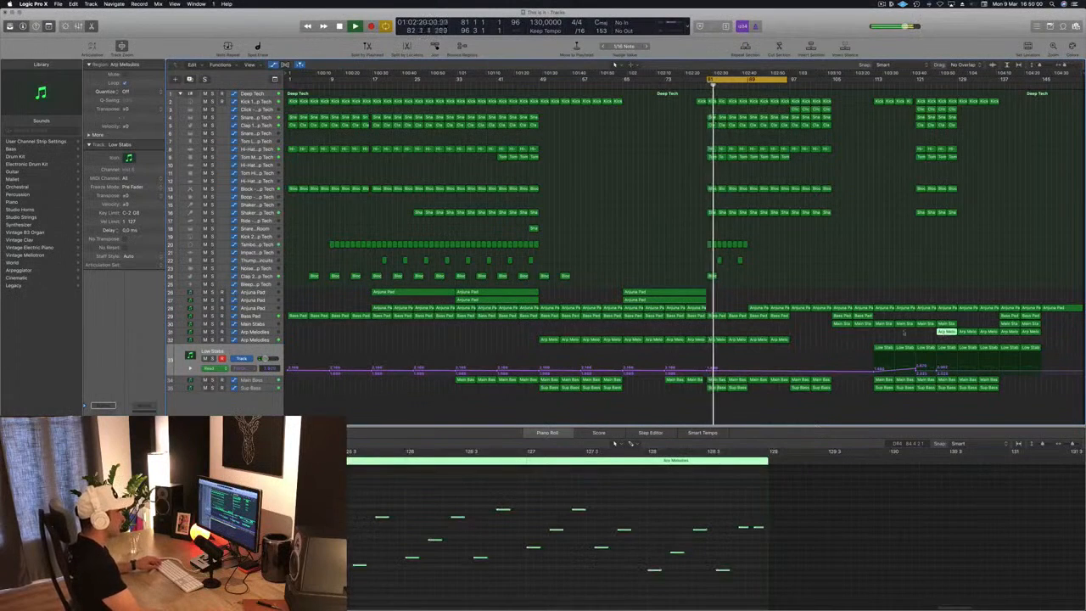
left_click(840, 324)
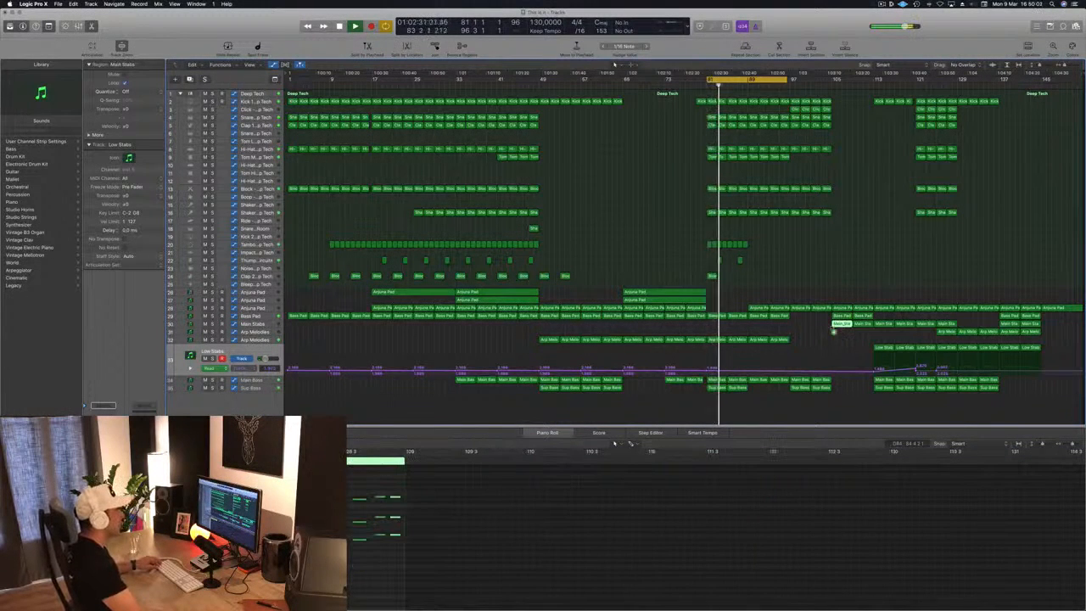
left_click_drag(833, 330, 710, 332)
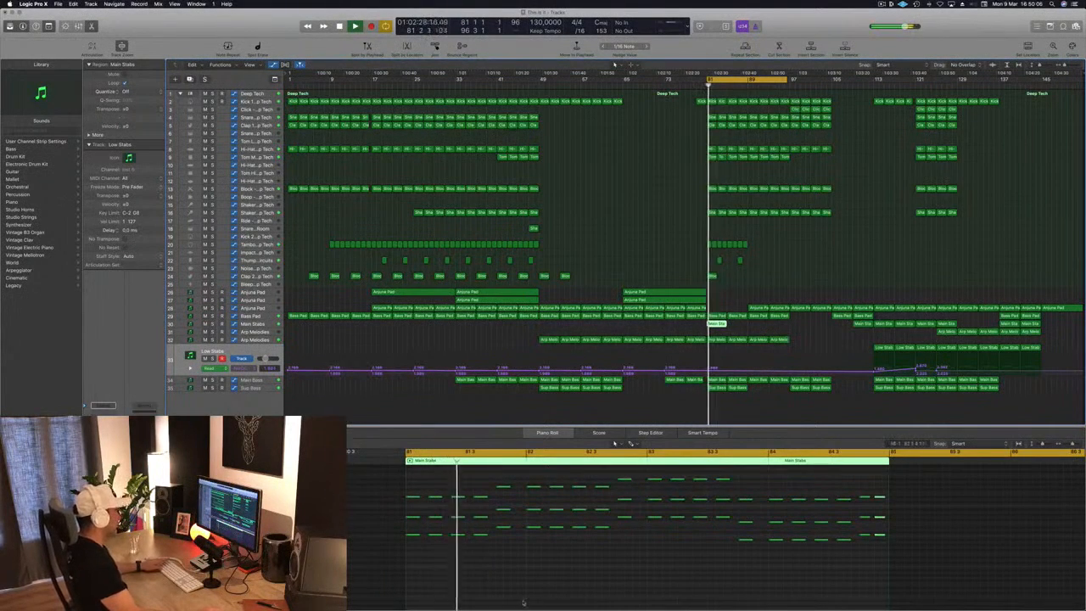
scroll(523, 602, "up", 1)
key("space")
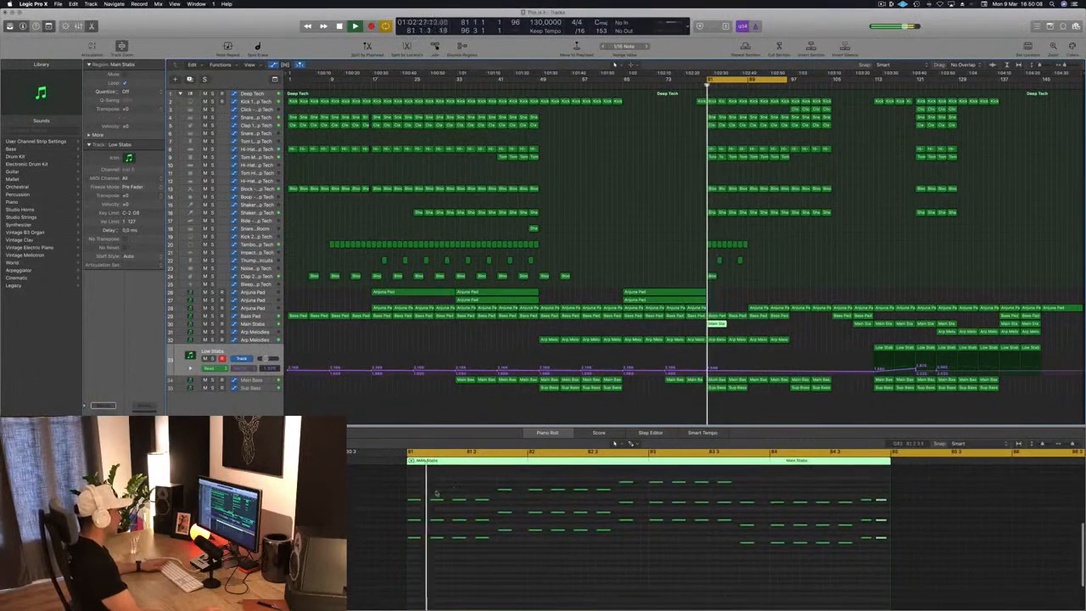
Try removing every chord except the first in bar 81 of the moved Main Stabs region, and discard the region
key("space")
key("space")
left_click_drag(431, 491, 504, 559)
key("space")
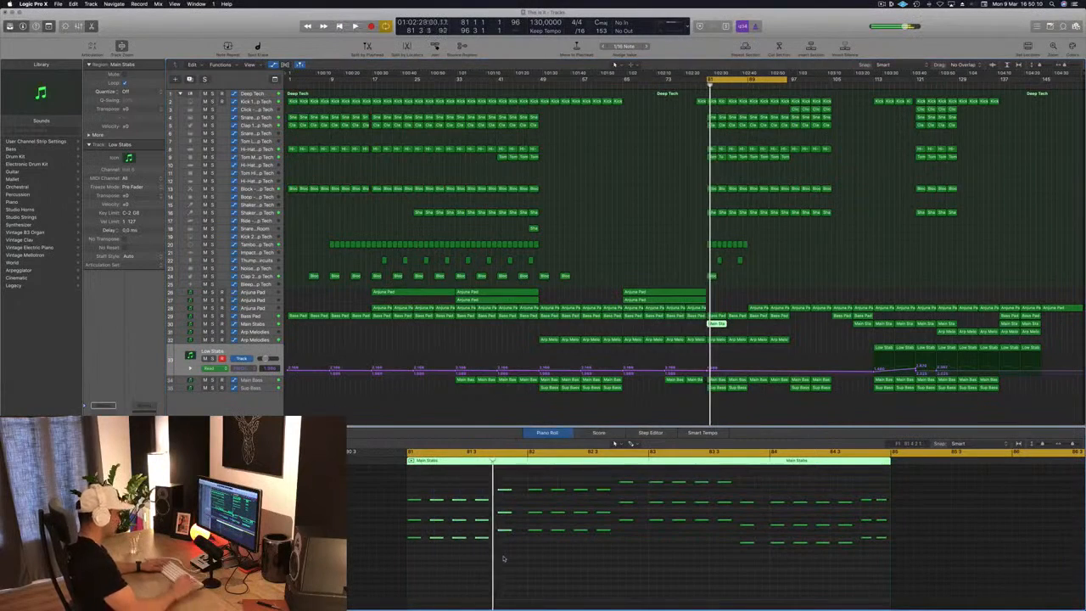
key("Delete")
key("space")
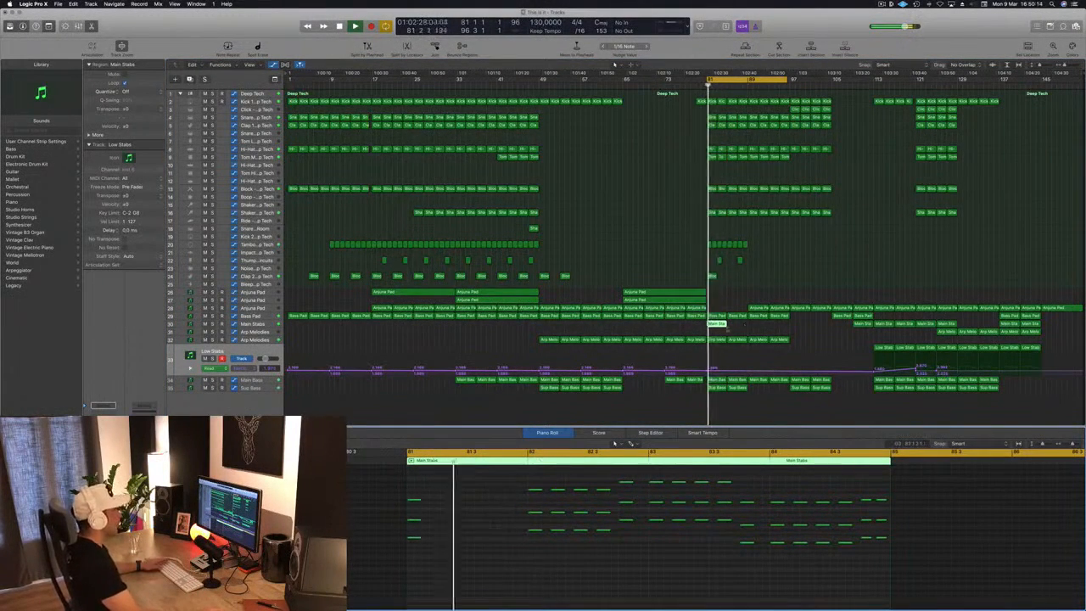
key("Delete")
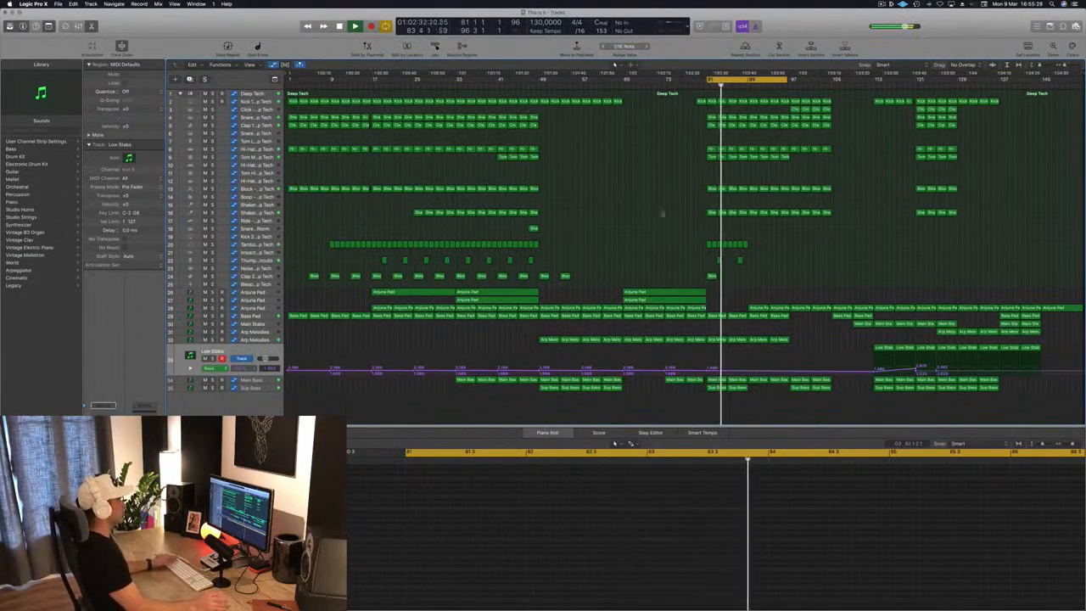
key("space")
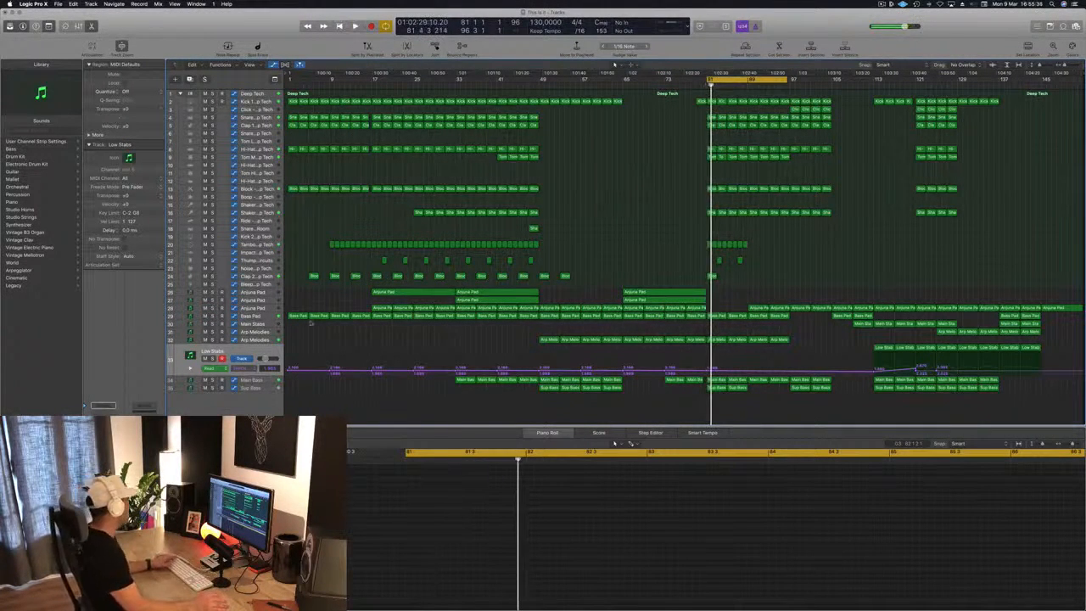
Lower the Main Bass automation from bar 81 onward and audition the start of the drop
left_click(263, 381)
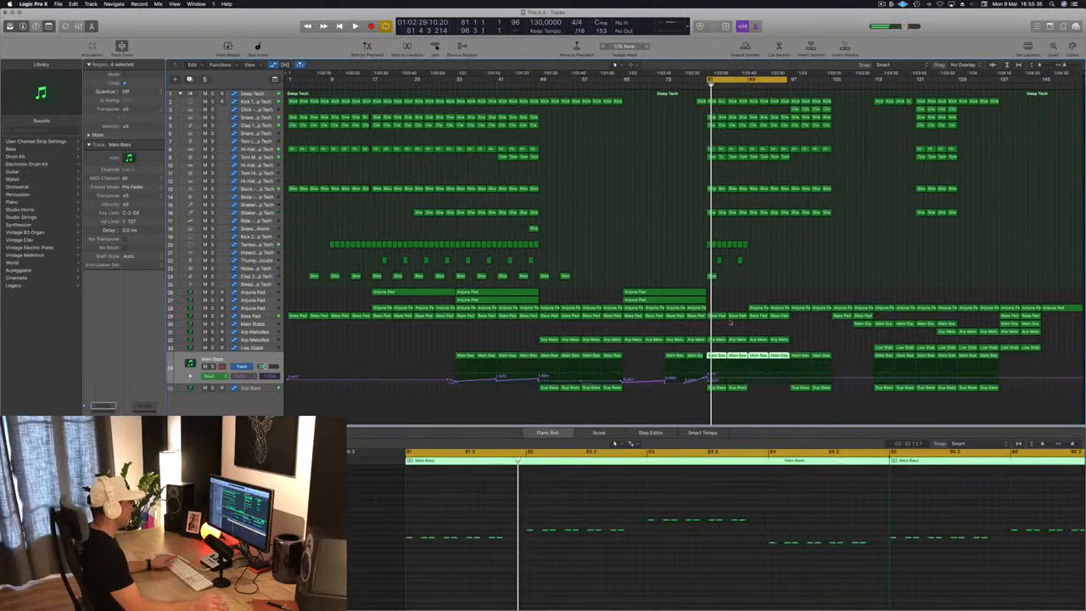
left_click(707, 378)
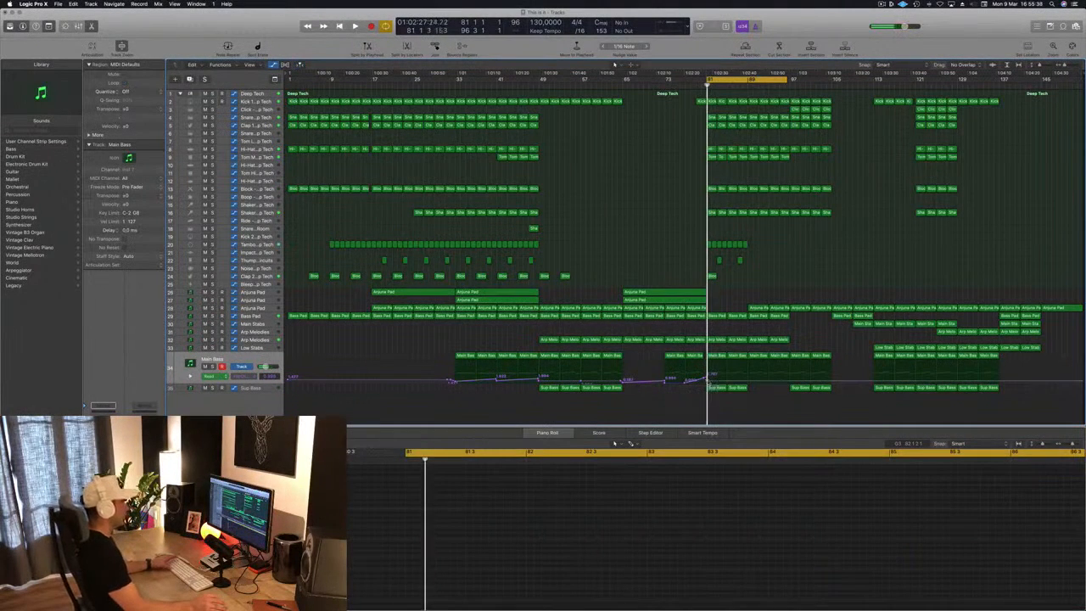
left_click_drag(707, 381, 707, 381)
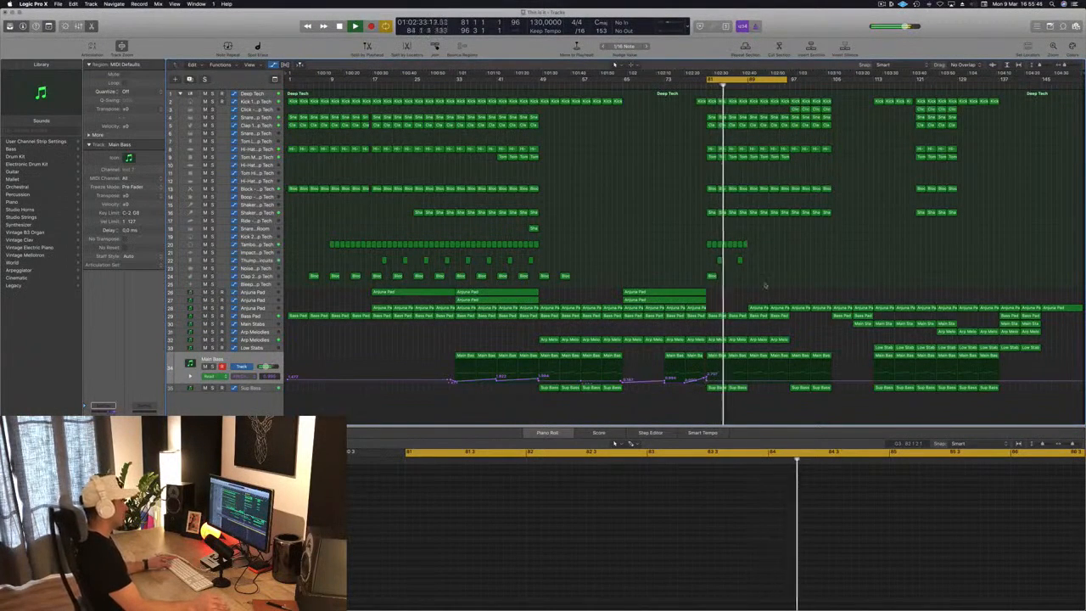
scroll(765, 286, "up", 3)
scroll(765, 286, "left", 1)
key("space")
key("space")
key("space")
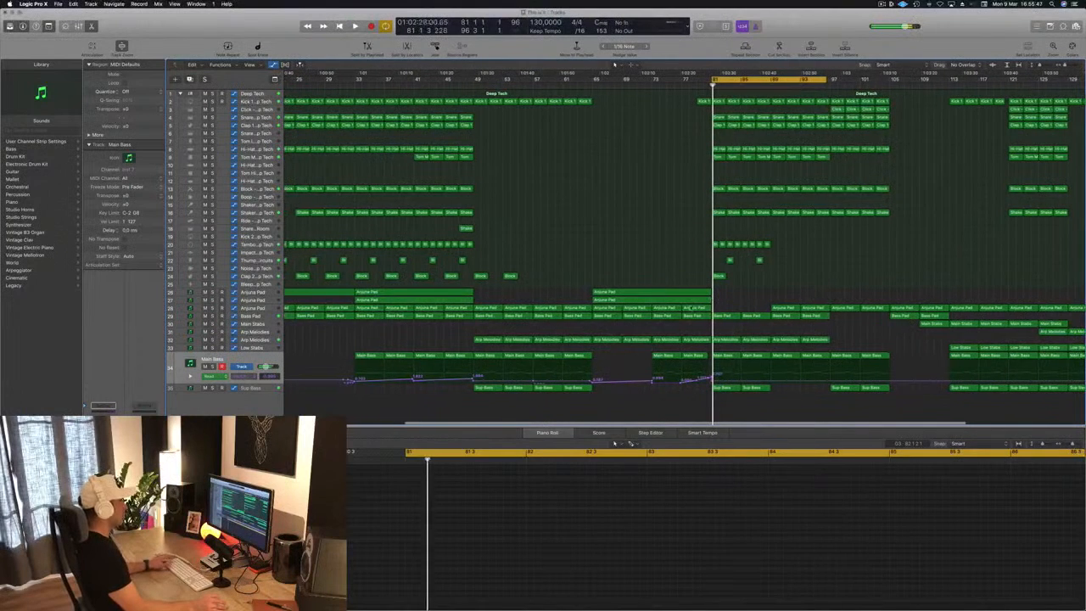
Copy Anjuna Pad regions into bars 81 to 89 and reshape their automation to start low at bar 81
left_click(721, 308)
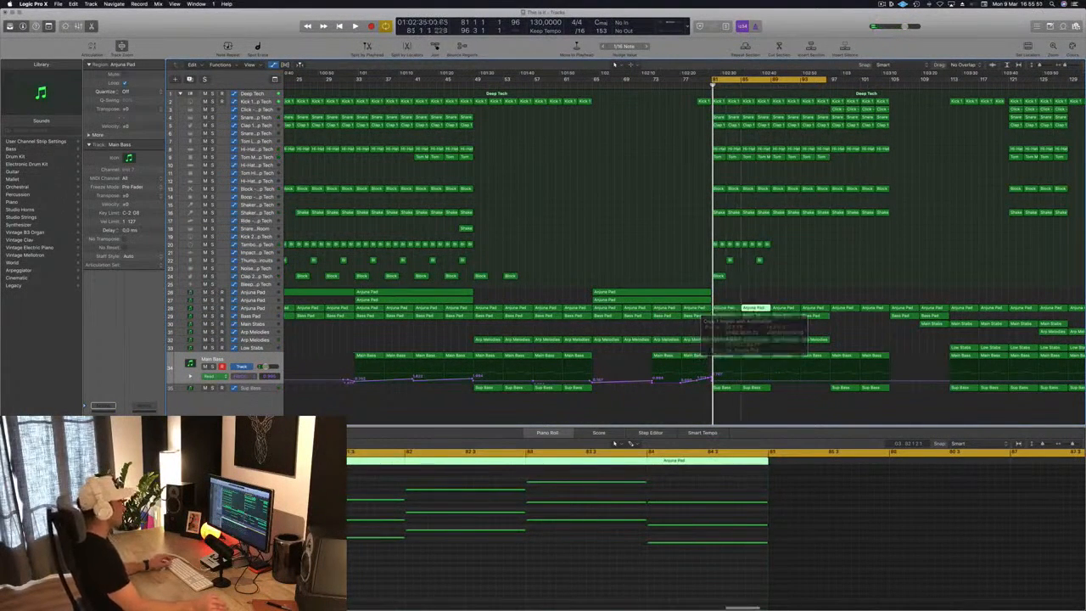
left_click(258, 309)
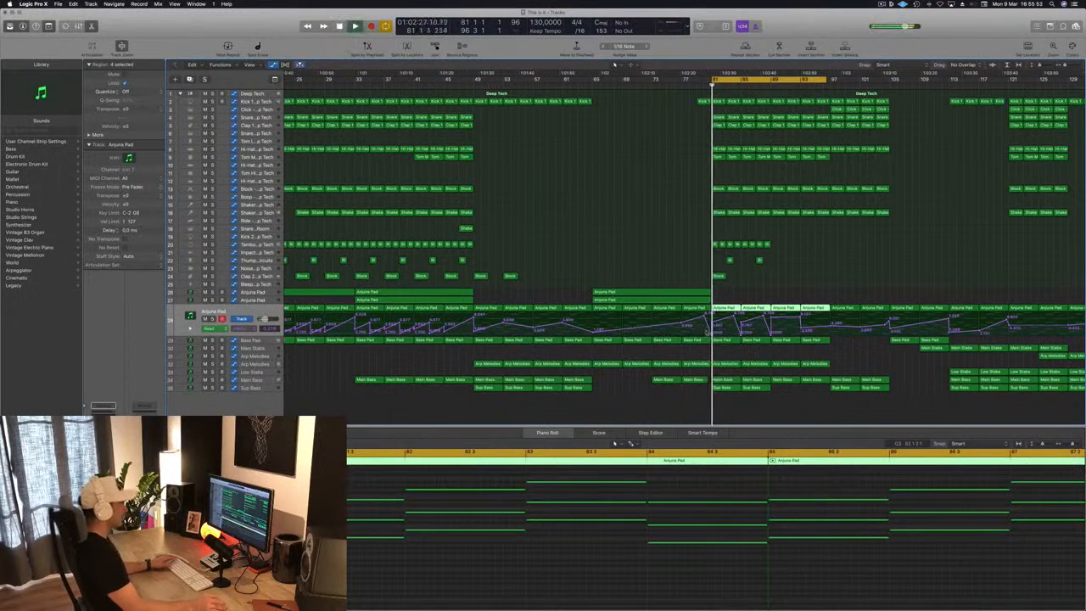
left_click_drag(713, 325, 713, 332)
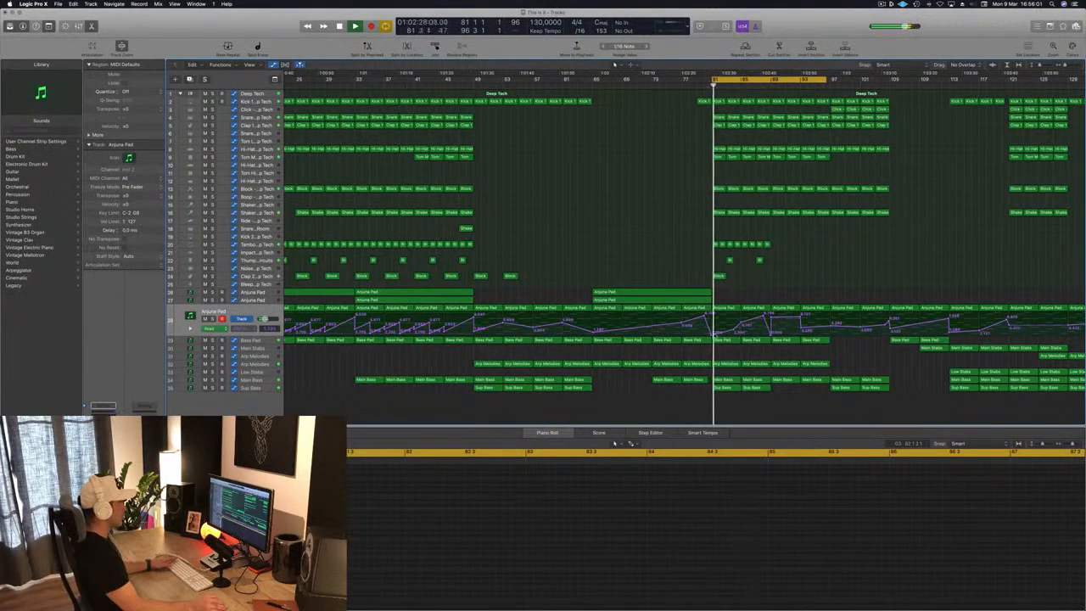
left_click_drag(713, 333, 714, 331)
key("space")
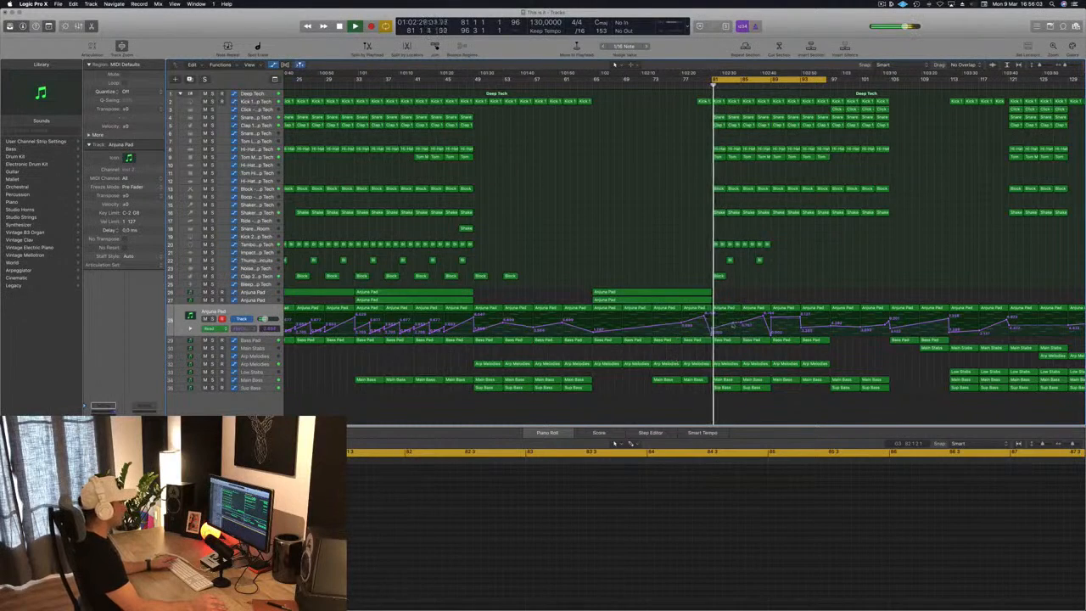
key("space")
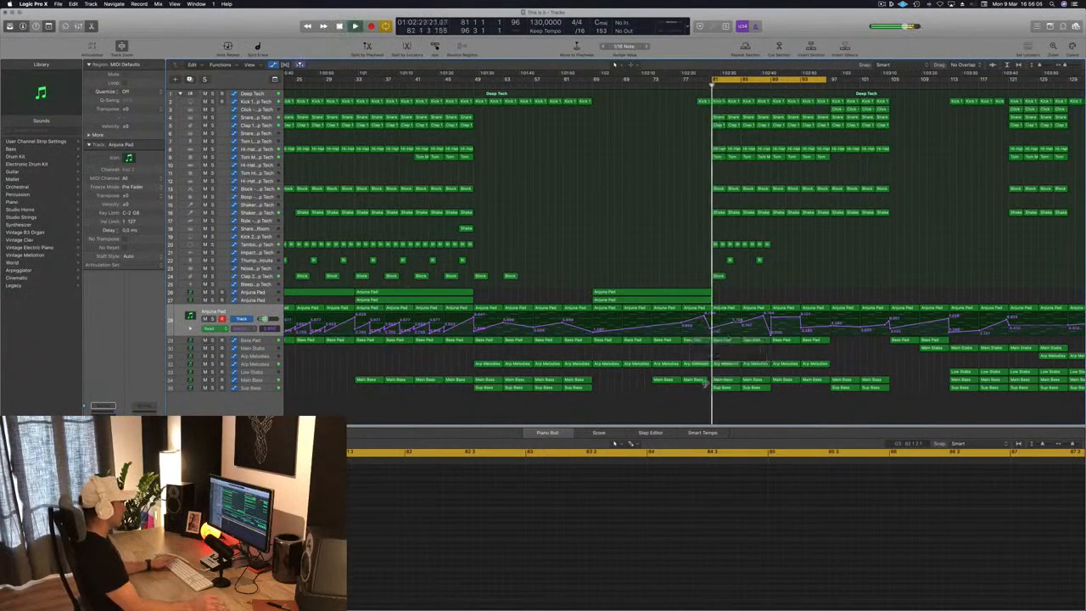
Refine the Main Bass automation drop at bar 81, adjusting the peak point just before the bar line, and audition it
left_click(254, 381)
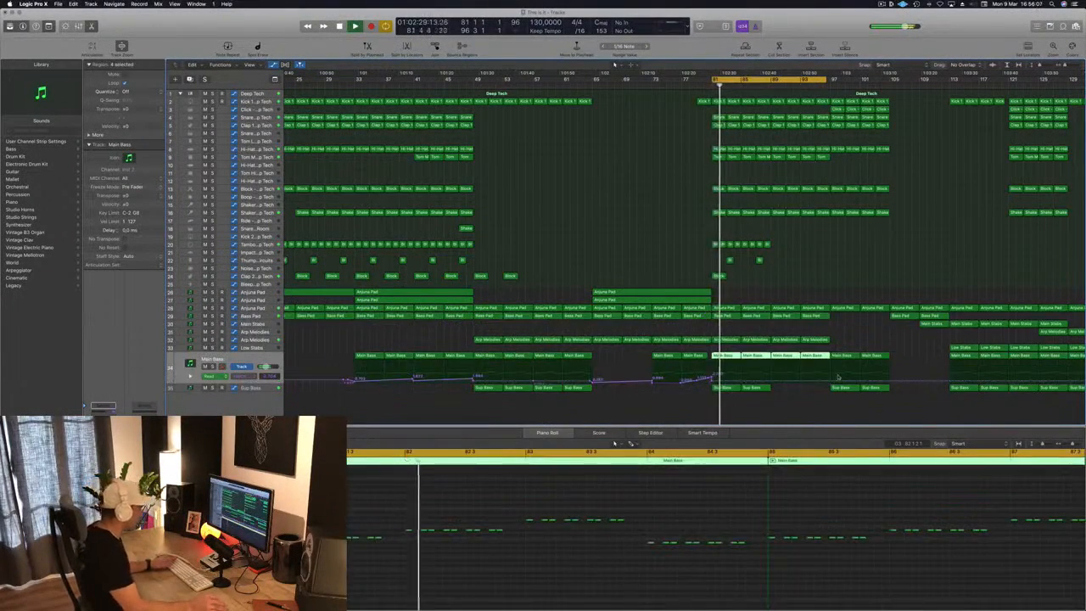
key("space")
left_click(715, 381)
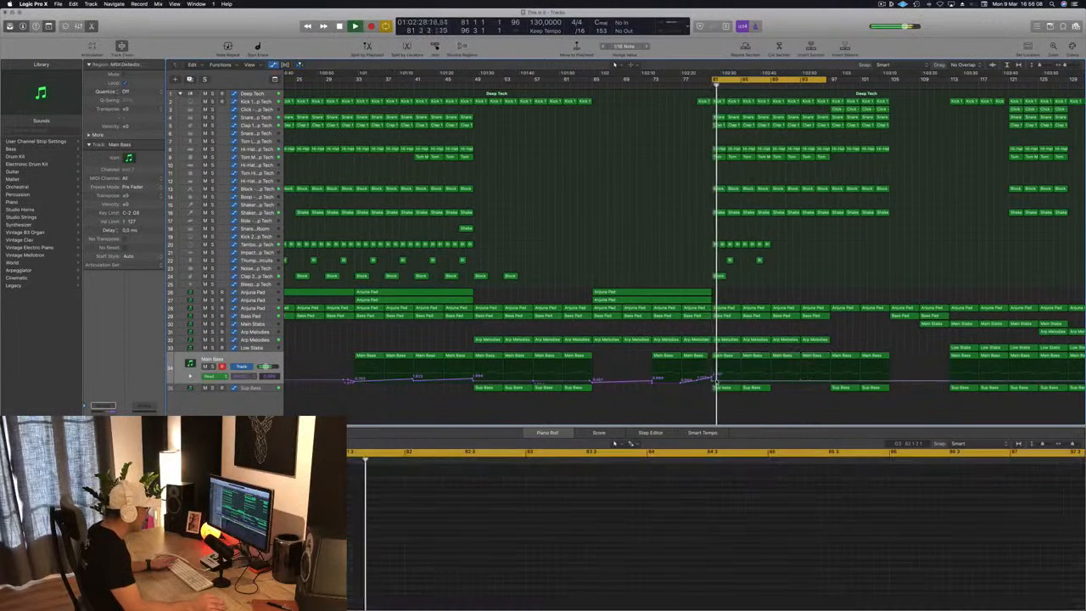
key("space")
key("space")
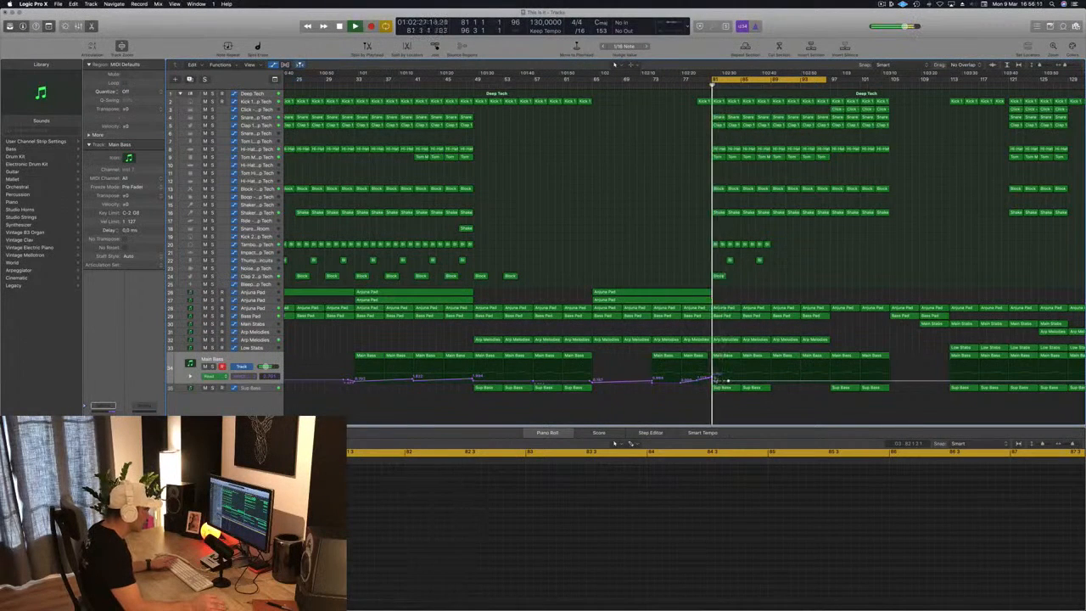
scroll(715, 381, "up", 10)
key("space")
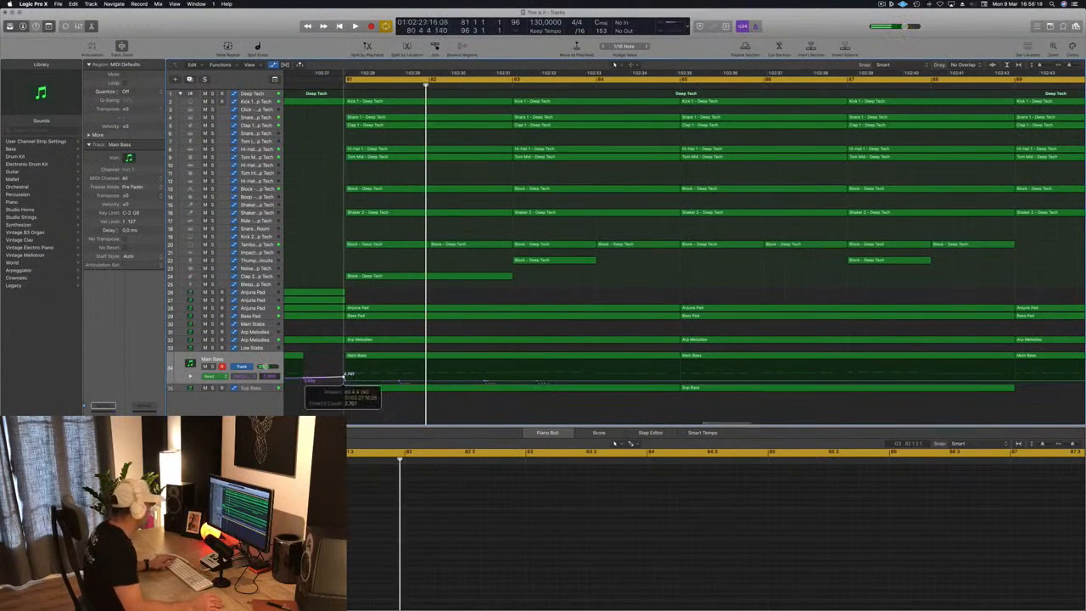
key("space")
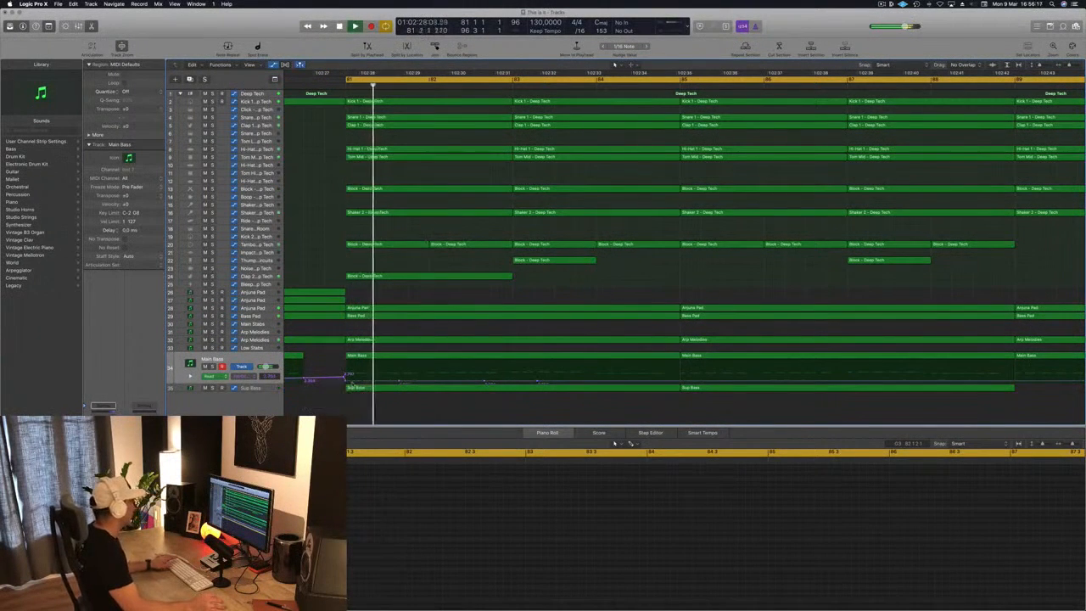
Show the Anjuna Pad track's automation across the drop from bar 81 to bar 97
scroll(350, 382, "down", 6)
scroll(356, 382, "down", 3)
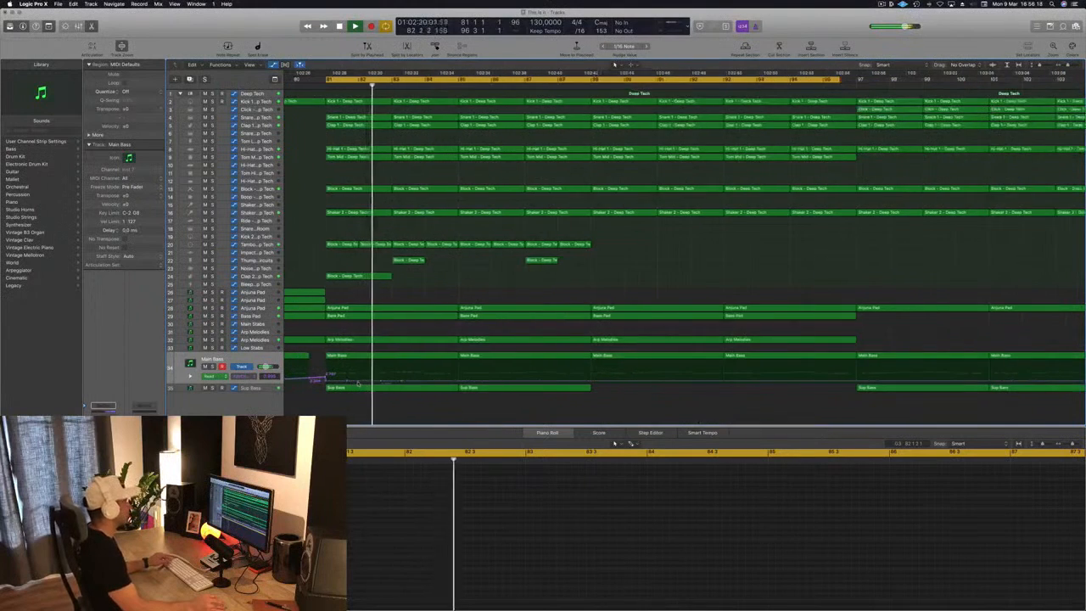
scroll(475, 372, "left", 4)
scroll(593, 361, "down", 5)
scroll(536, 329, "up", 2)
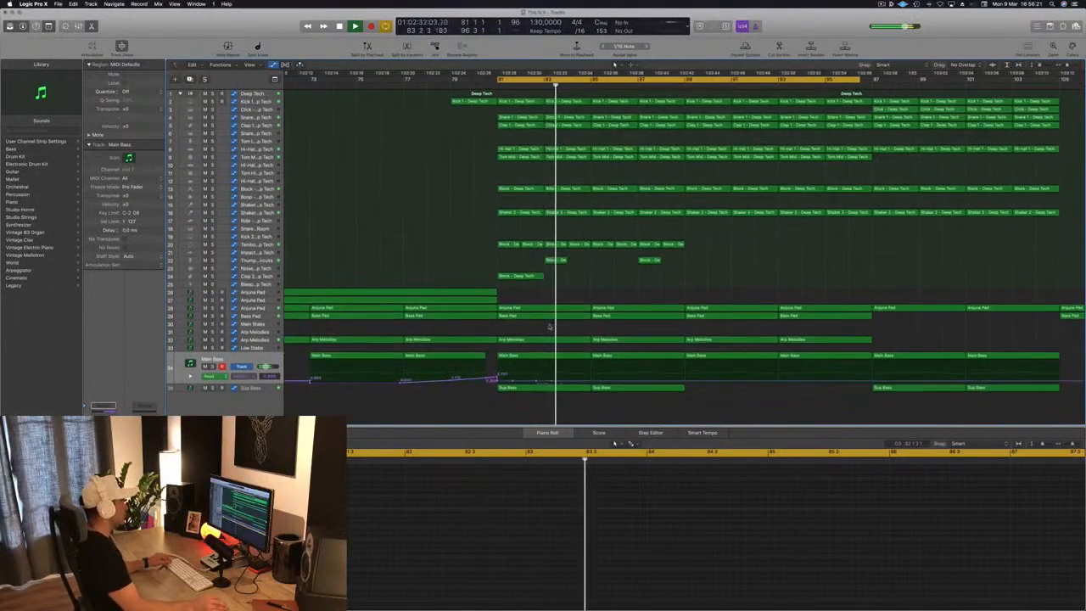
scroll(548, 328, "up", 2)
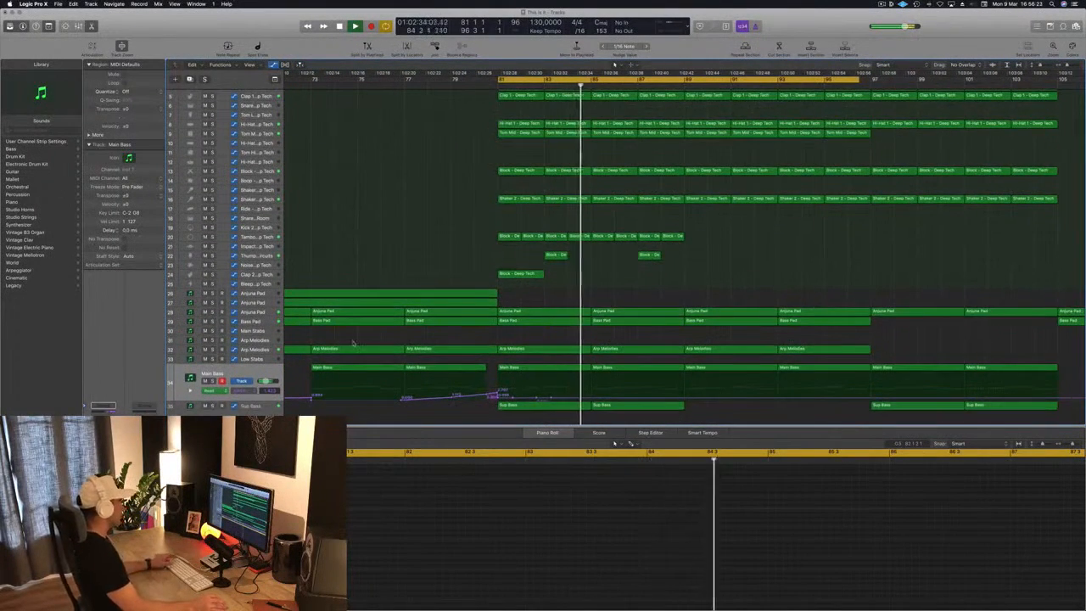
left_click(262, 313)
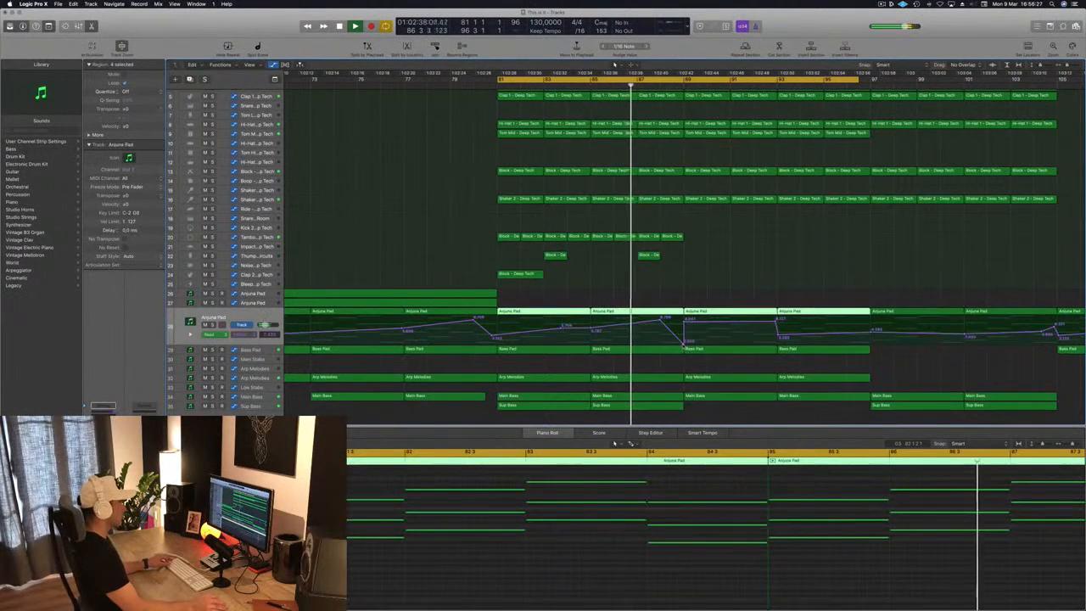
Drop the Anjuna Pad automation at bar 89 so it ramps up to bar 93, and slightly lower the point at bar 81
left_click(680, 348)
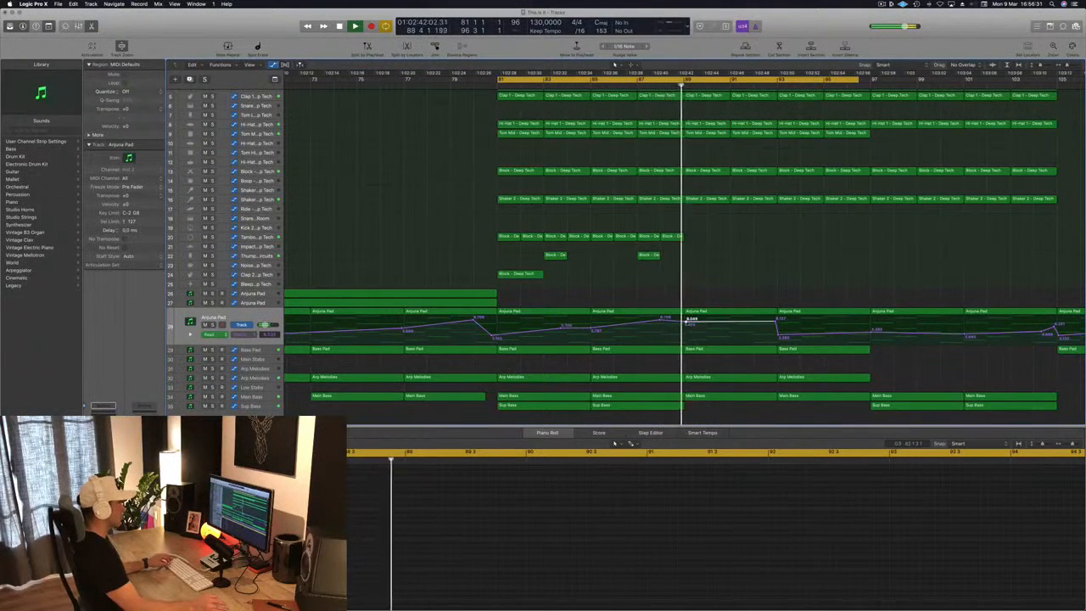
left_click_drag(686, 322, 686, 344)
scroll(686, 299, "left", 5)
scroll(686, 299, "left", 2)
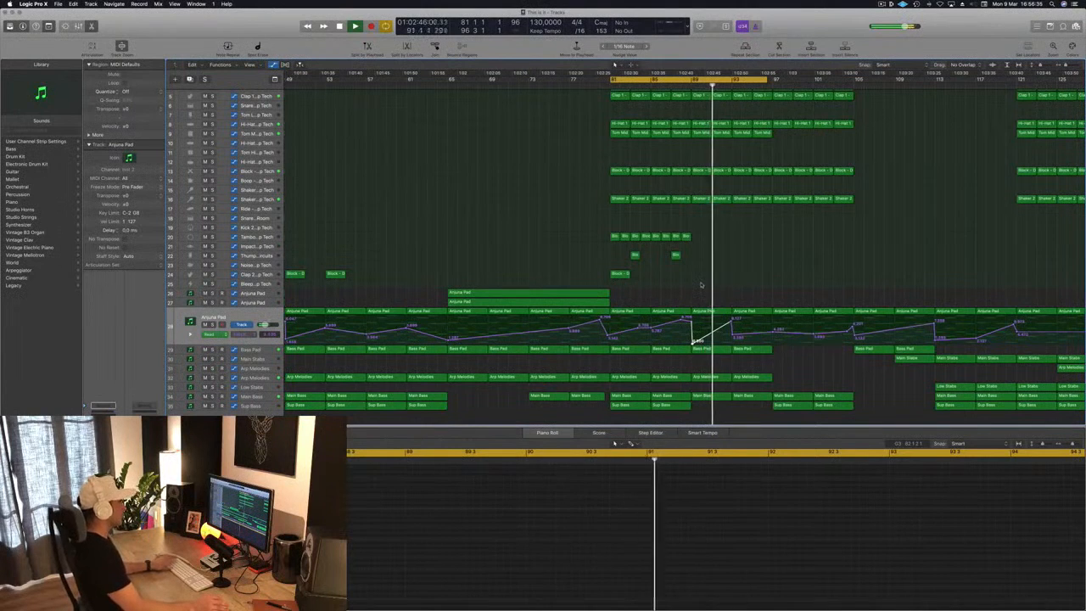
scroll(700, 285, "left", 3)
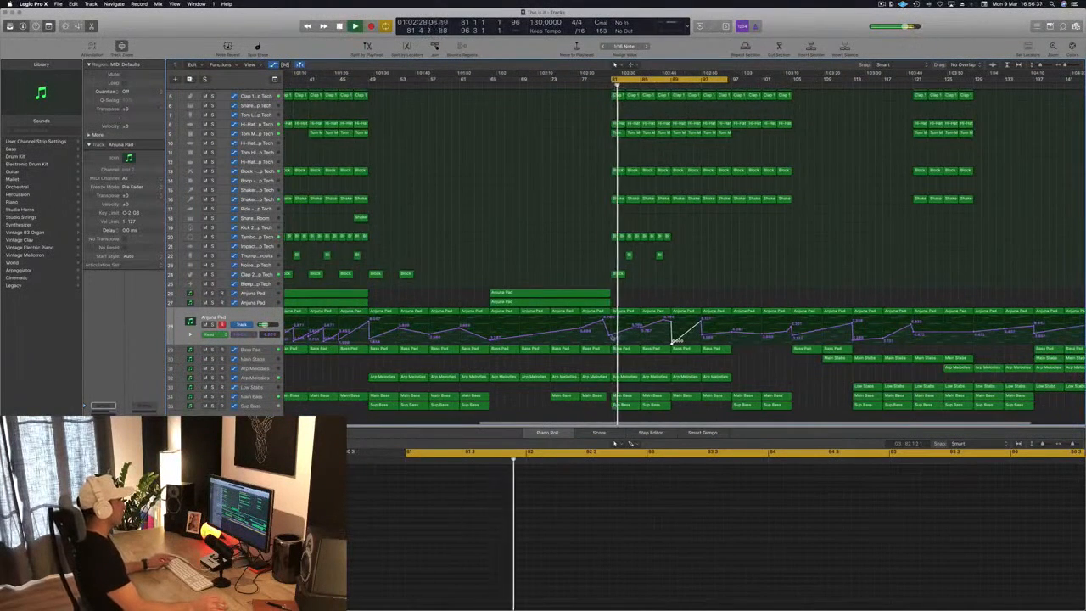
left_click_drag(611, 339, 611, 340)
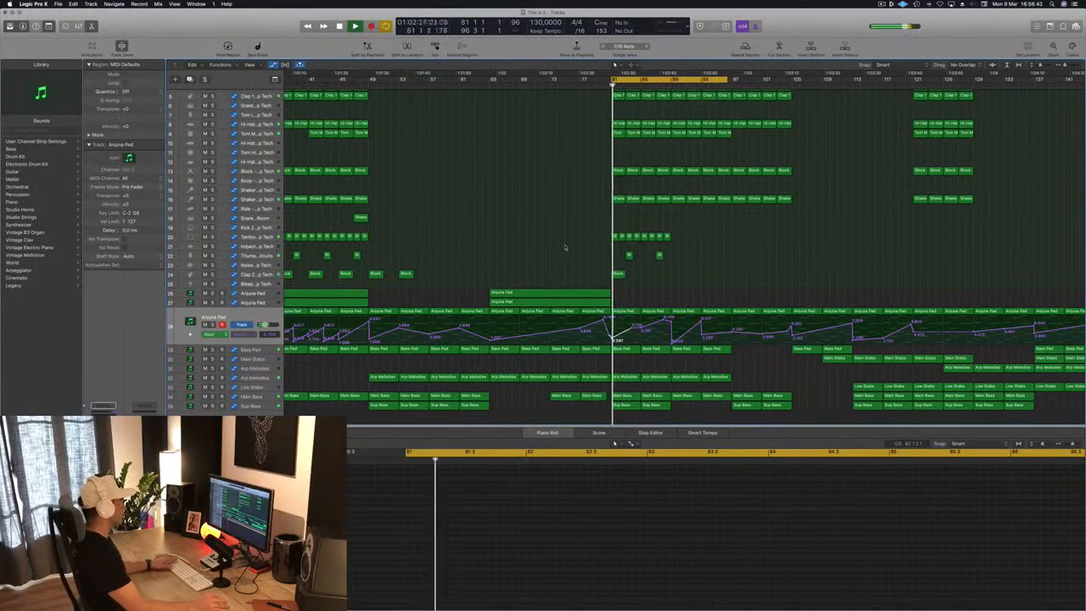
Delete the eight tambourine regions between bars 81 and 89
left_click_drag(577, 232, 704, 239)
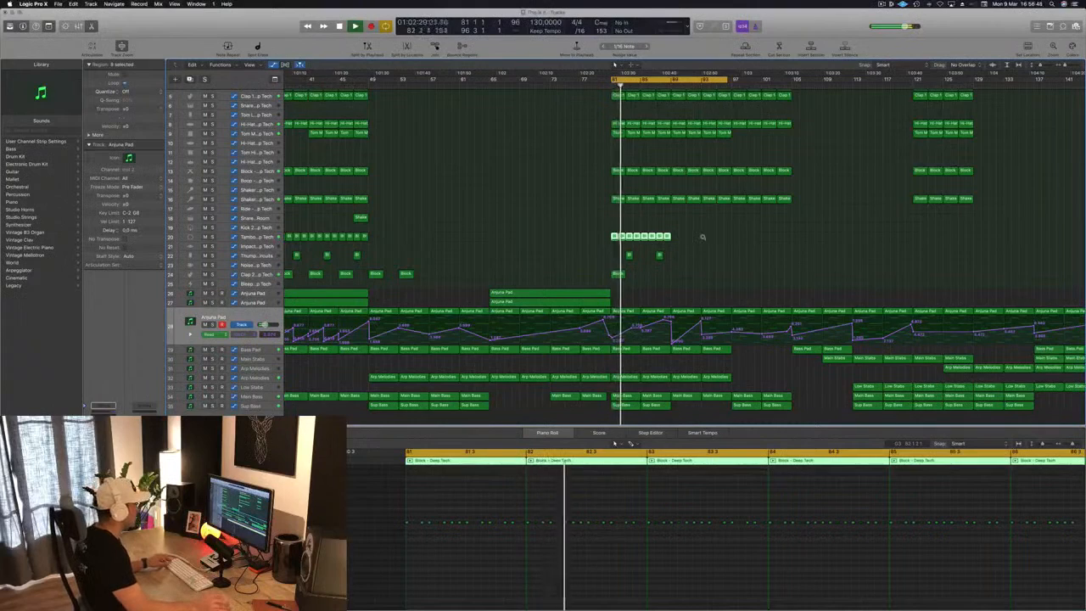
scroll(704, 237, "up", 8)
scroll(702, 236, "down", 4)
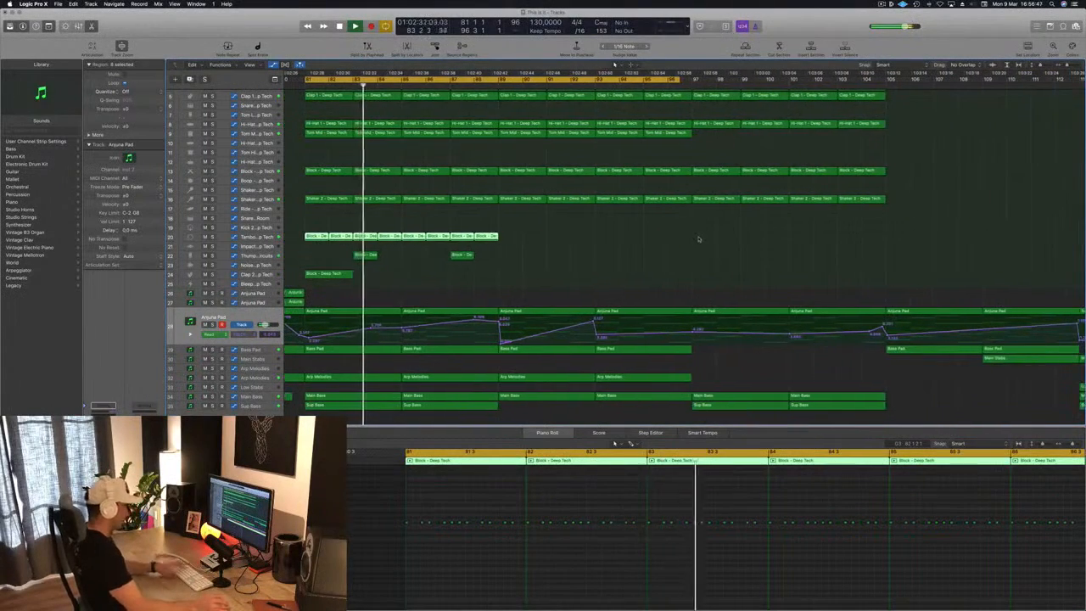
key("Delete")
scroll(498, 247, "down", 2)
scroll(498, 247, "down", 3)
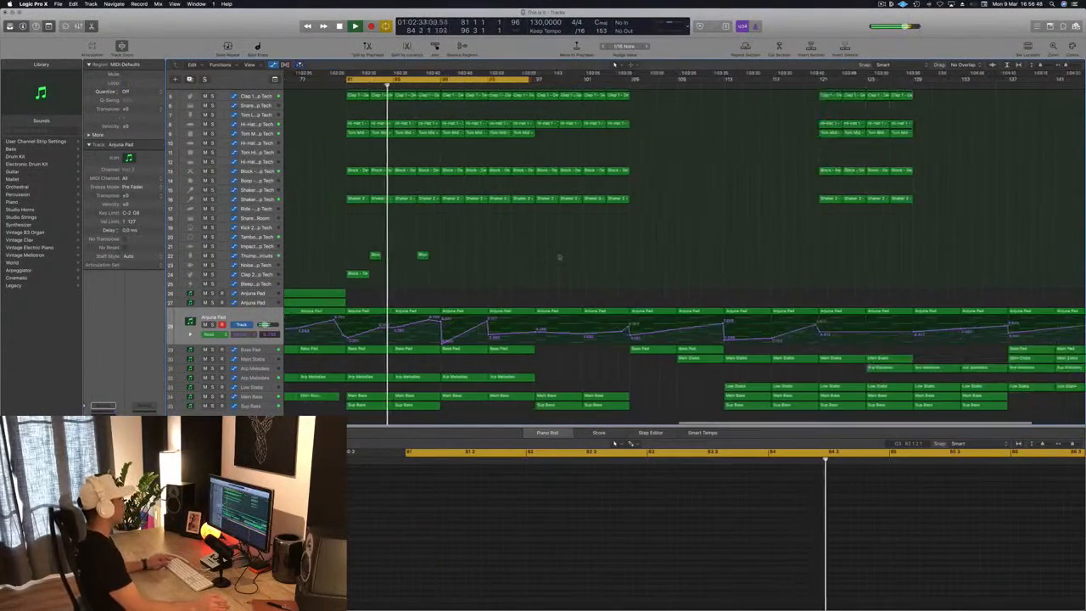
Copy the four Click regions from bars 97–105 so the Click track also covers bars 81–97
scroll(560, 250, "left", 10)
scroll(587, 251, "up", 3)
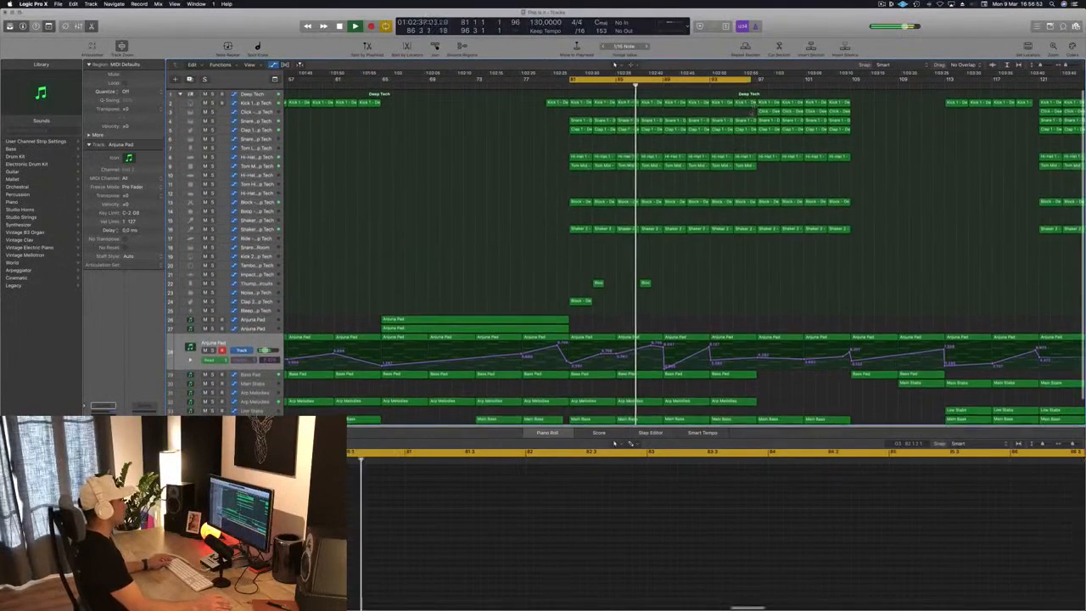
left_click_drag(751, 113, 859, 115)
mouse_move(767, 112)
left_mouse_down()
mouse_move(573, 113)
mouse_move(768, 118)
left_mouse_up()
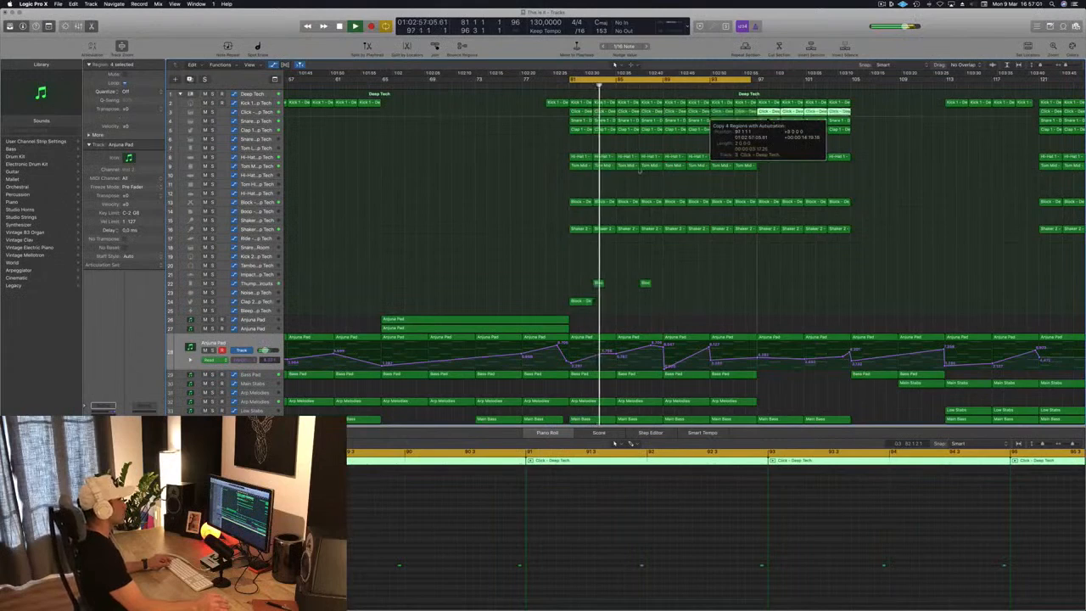
Copy the two Sub Bass regions starting at bar 97 into the gap between bars 89 and 97
scroll(583, 202, "down", 3)
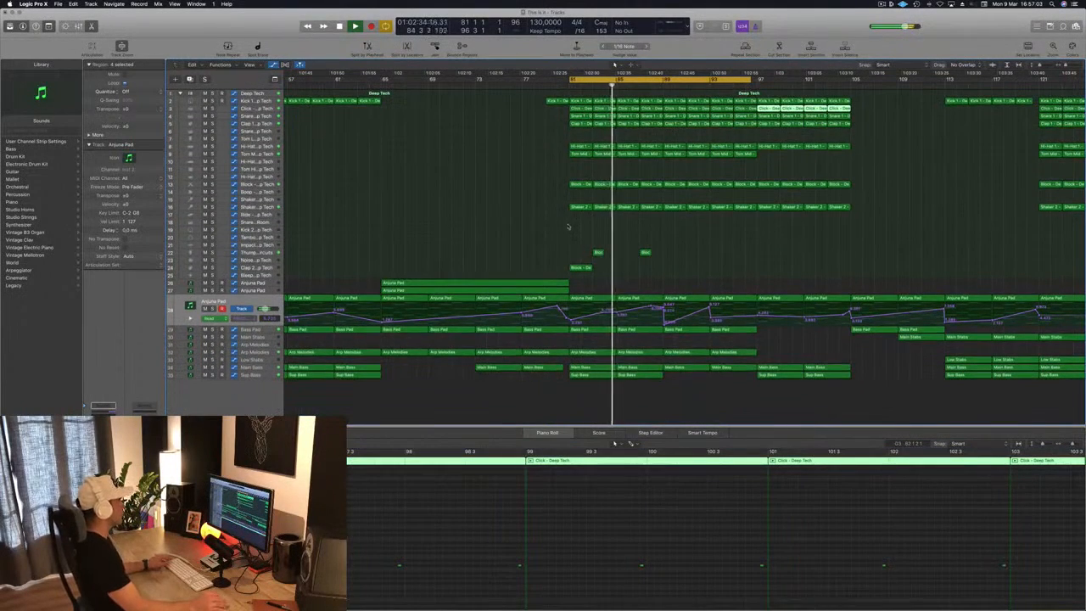
scroll(571, 226, "down", 4)
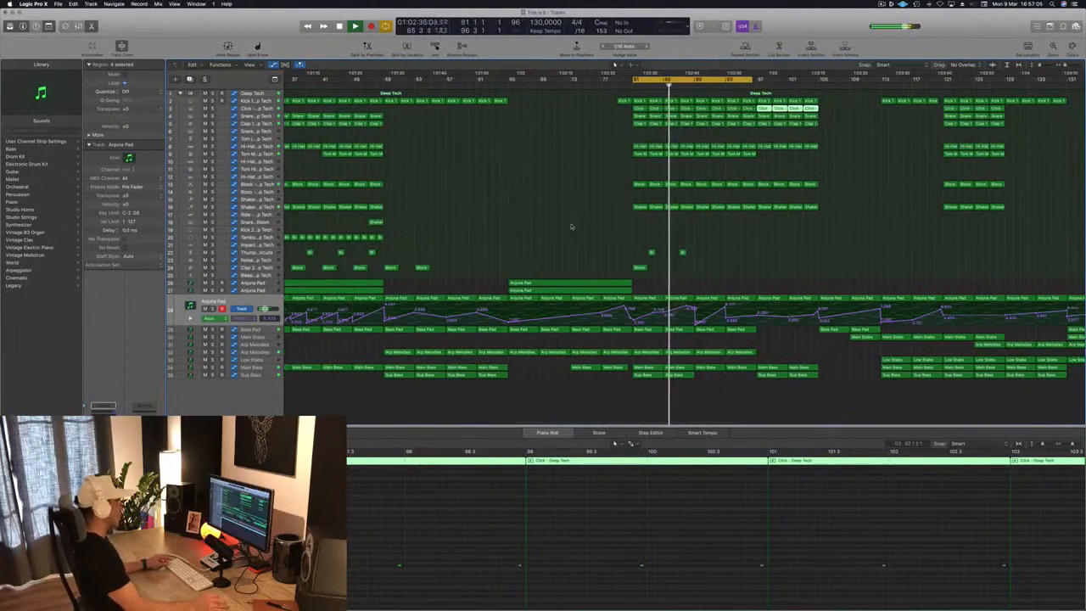
scroll(571, 227, "down", 3)
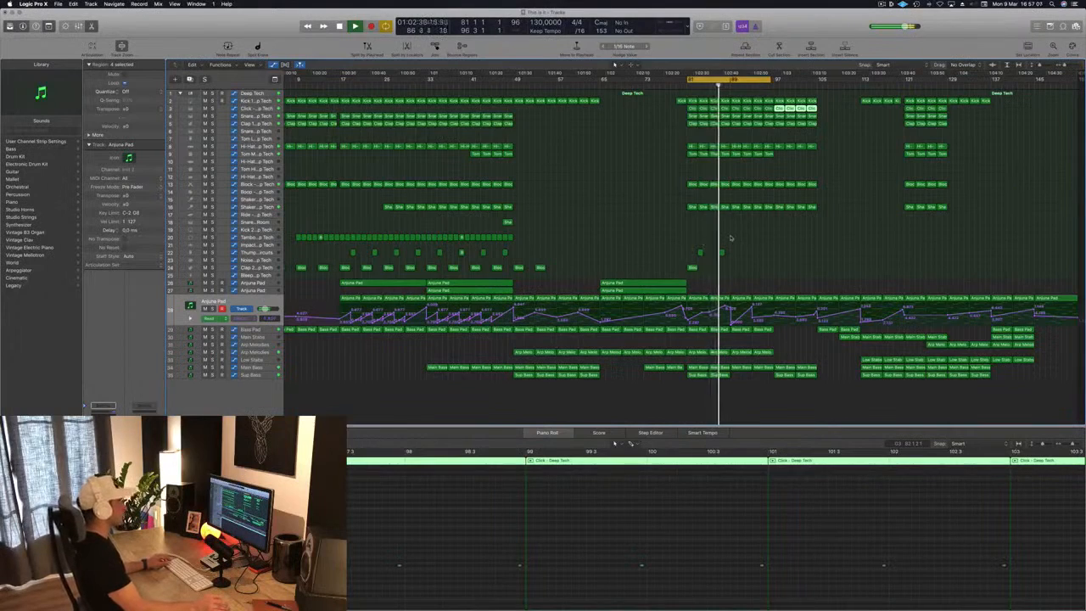
scroll(729, 238, "up", 2)
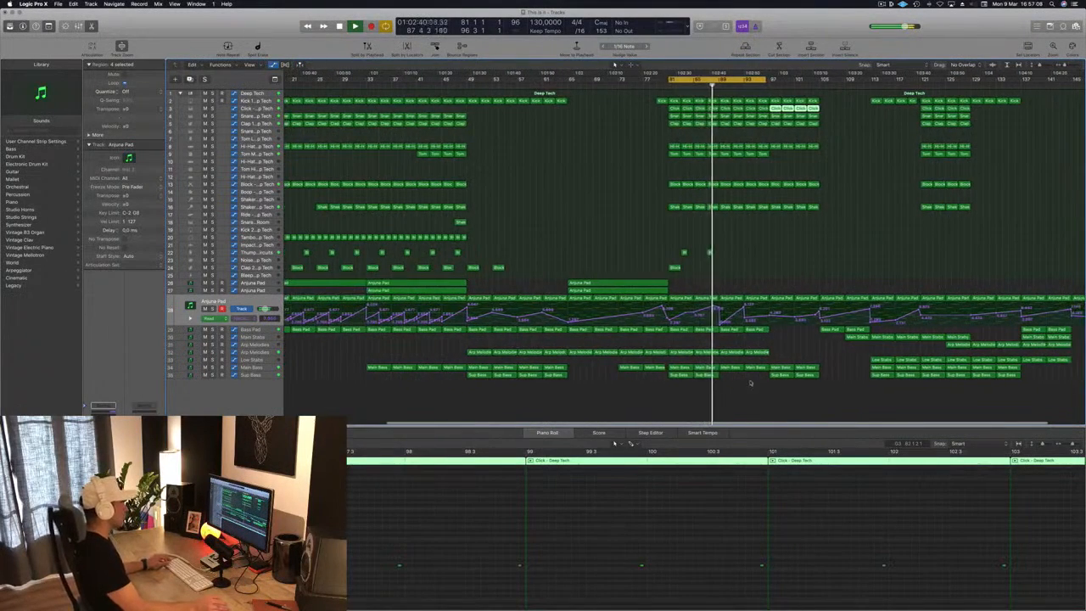
left_click(811, 374)
left_click_drag(810, 374, 739, 382)
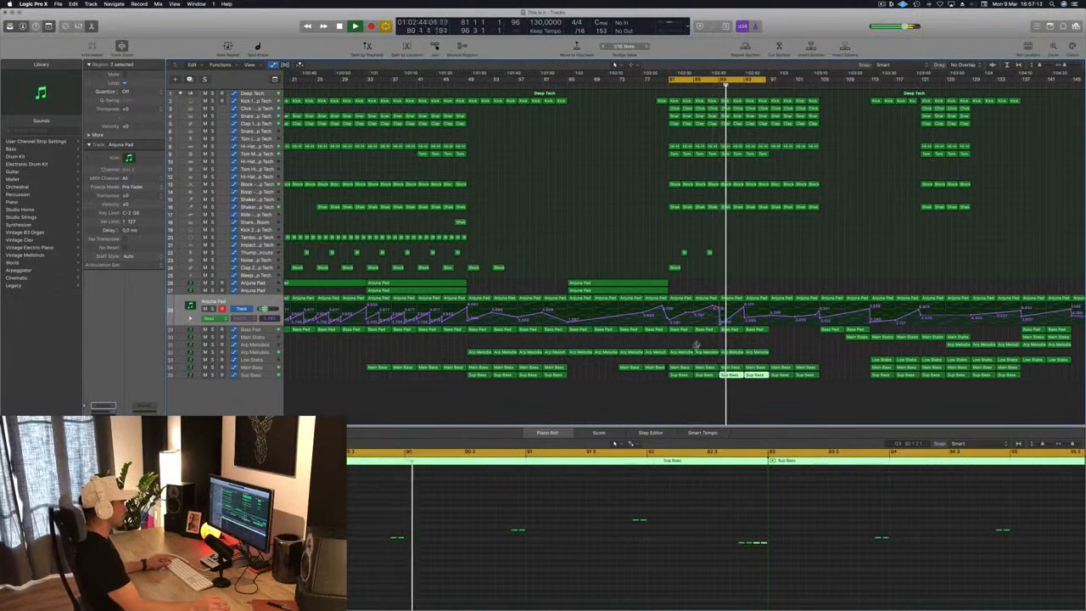
Examine the notes of the Arp Melodies regions between bars 81 and 97
left_click(731, 352)
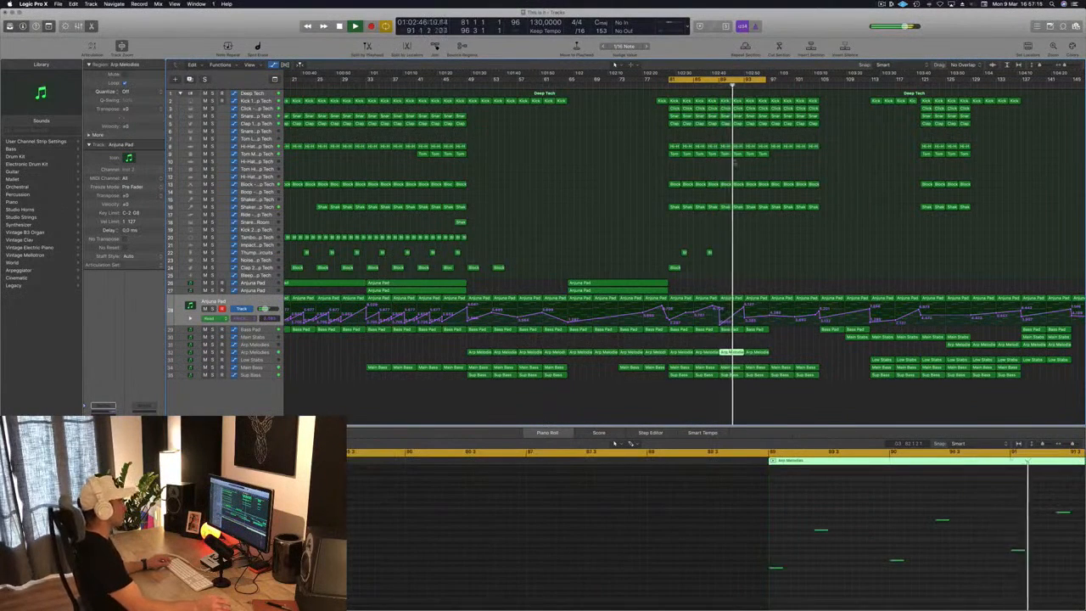
left_click(697, 352)
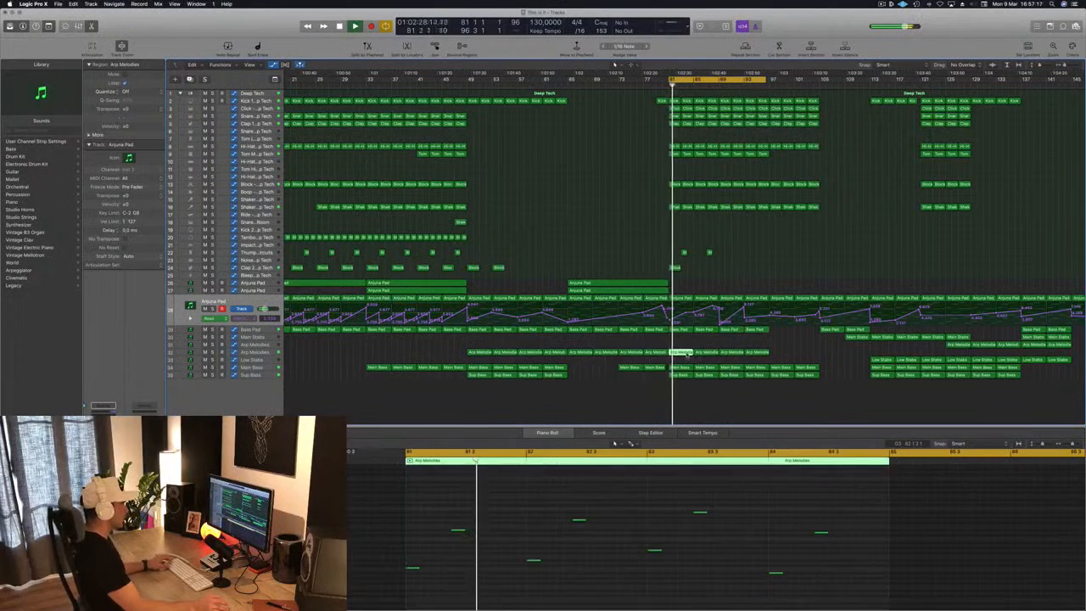
left_click(763, 353)
Remove the Tom Mid regions from bars 89–97 and restart playback shortly before bar 89
key("super+Left")
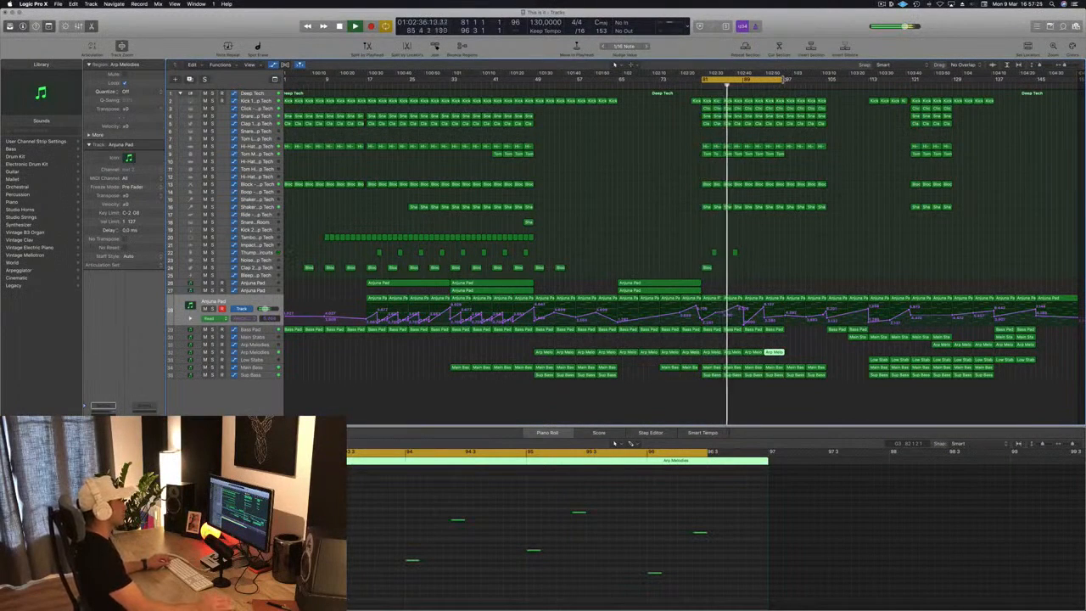
key("super+Left")
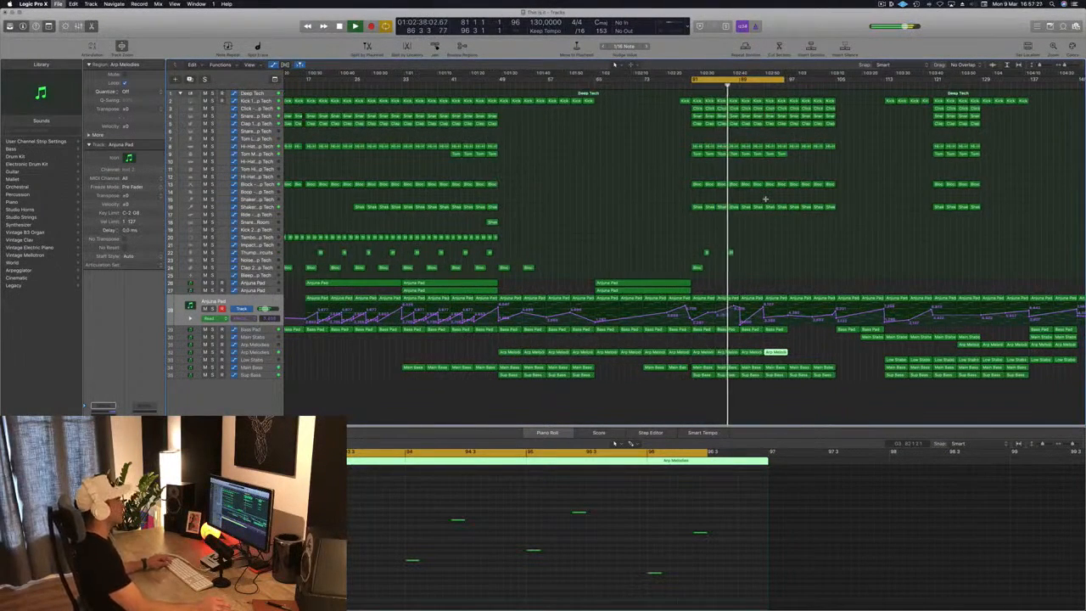
key("super+Left")
key("super+Left")
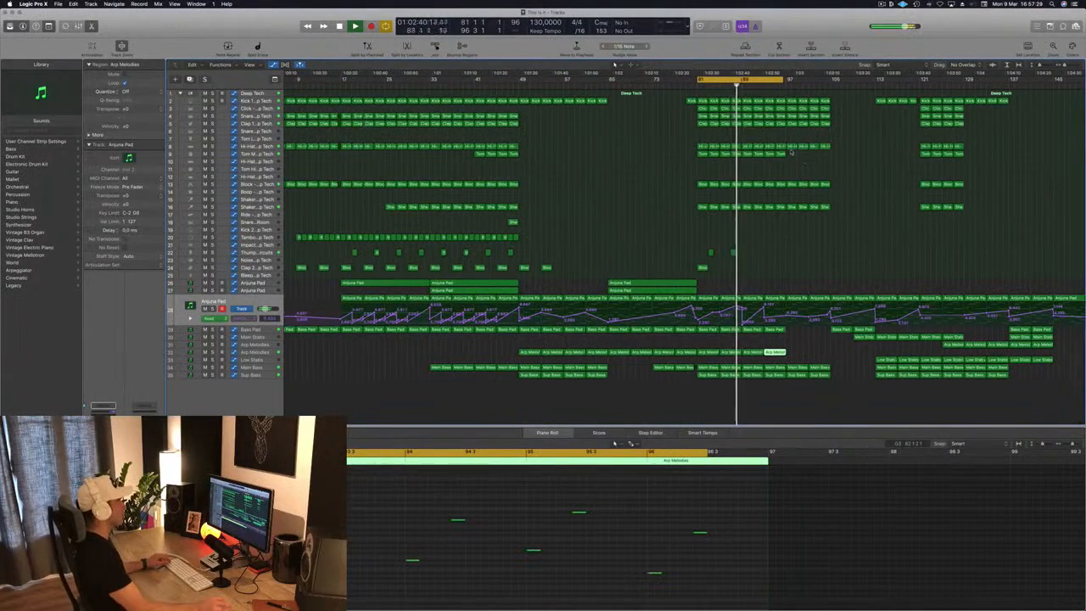
left_click(759, 171)
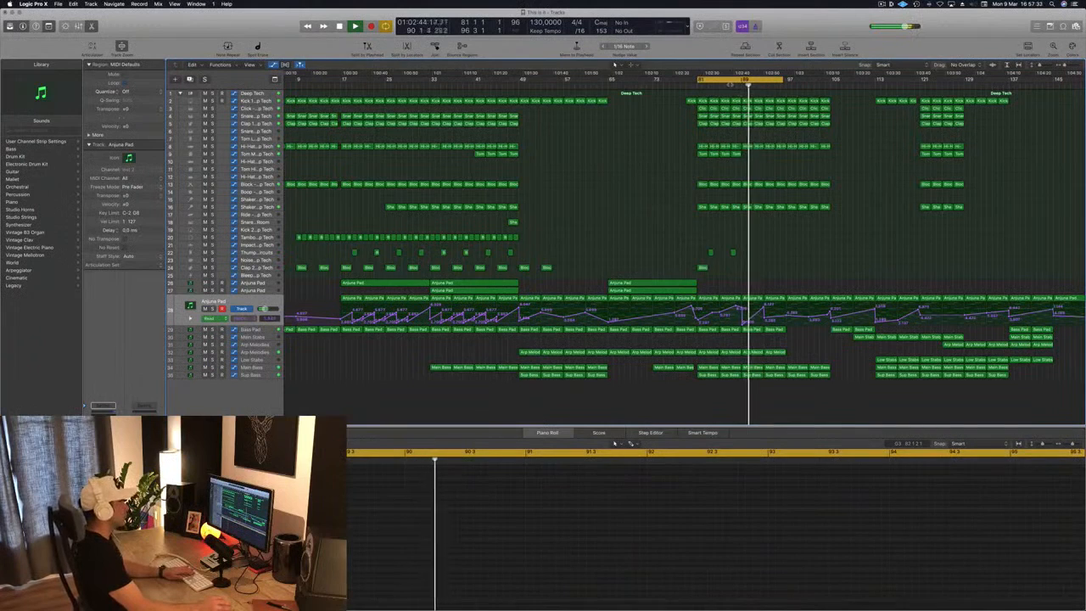
left_click(731, 85)
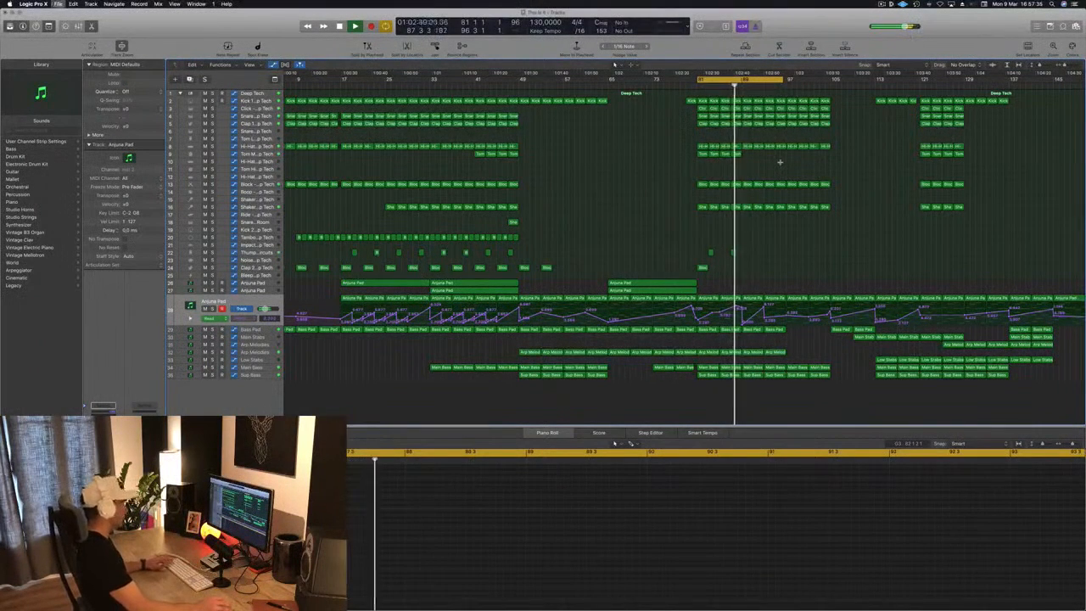
Copy the bar 81 Clap 2 region to bar 85, and duplicate both Clap 2 and both Thump regions eight bars onward
left_click(509, 252)
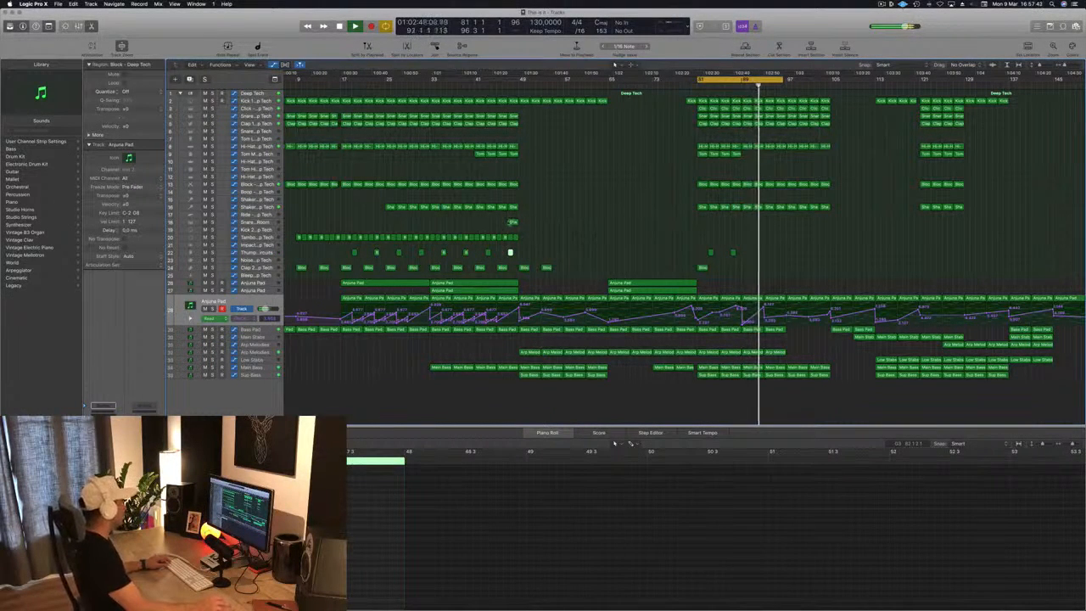
left_click(491, 221)
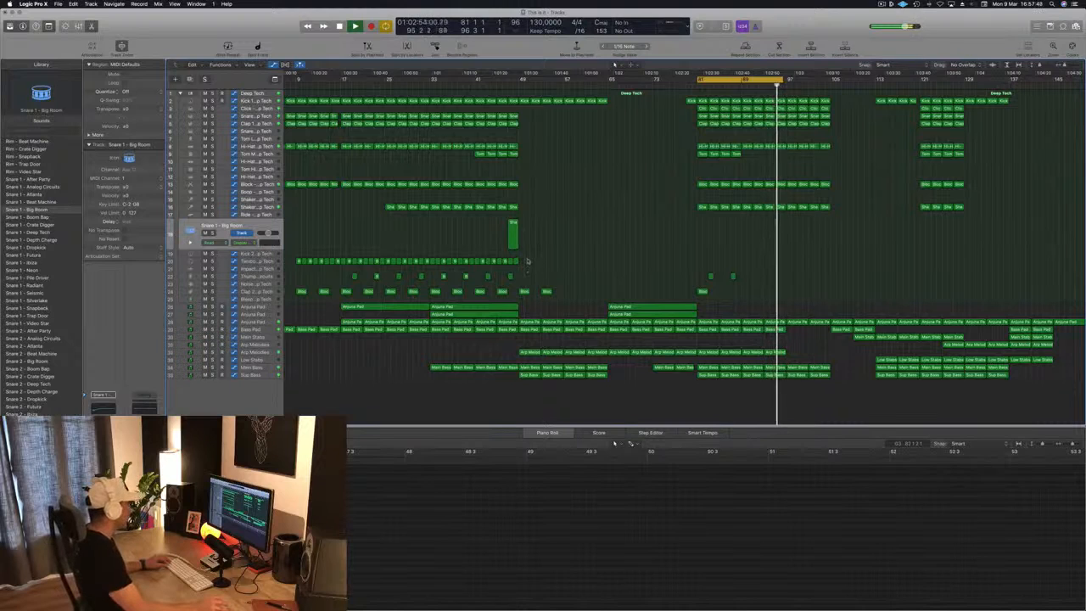
left_click_drag(473, 276, 703, 292)
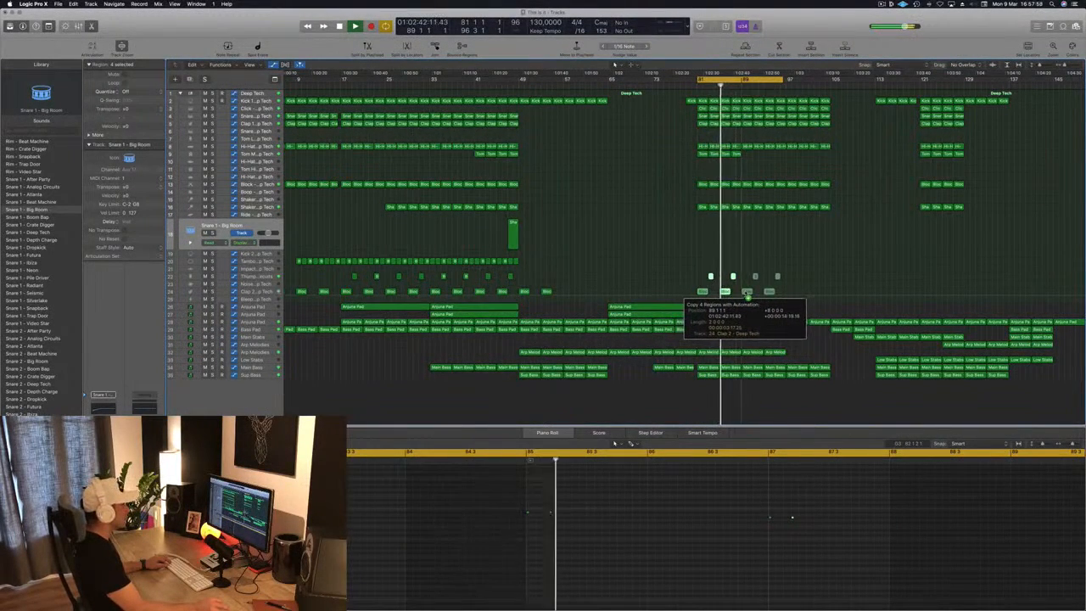
left_click_drag(746, 293, 743, 293)
scroll(740, 292, "up", 5)
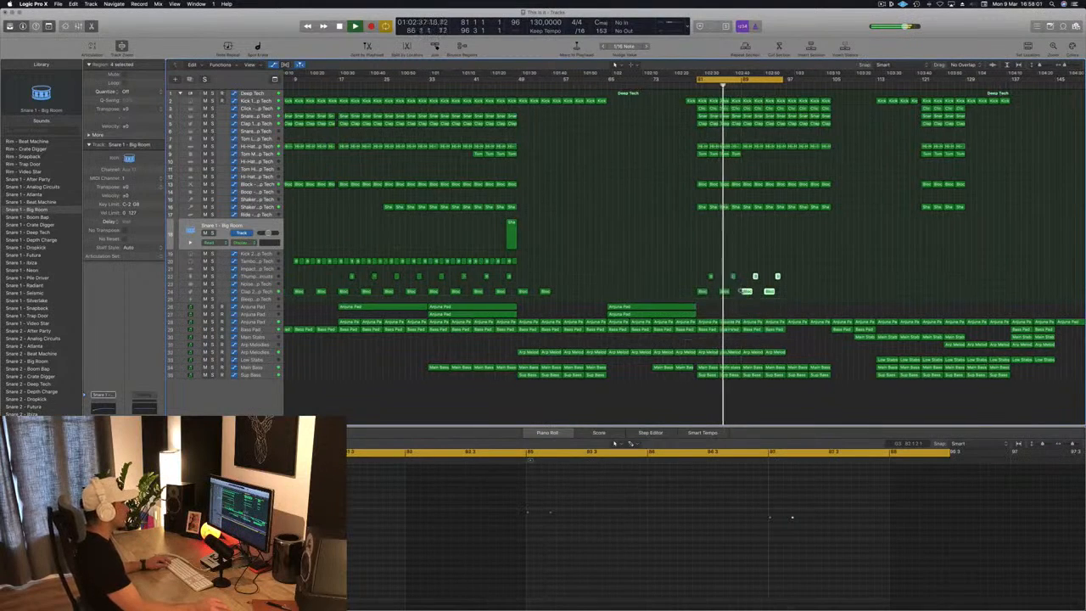
scroll(741, 292, "up", 5)
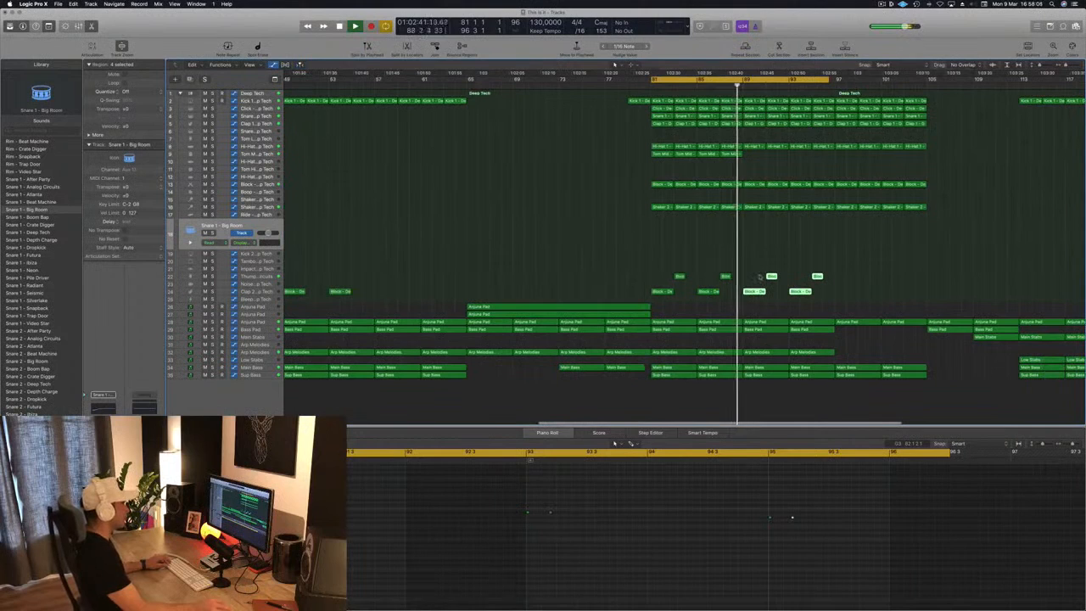
Delete the two Arp Melodies regions between bars 89 and 97
scroll(760, 276, "down", 5)
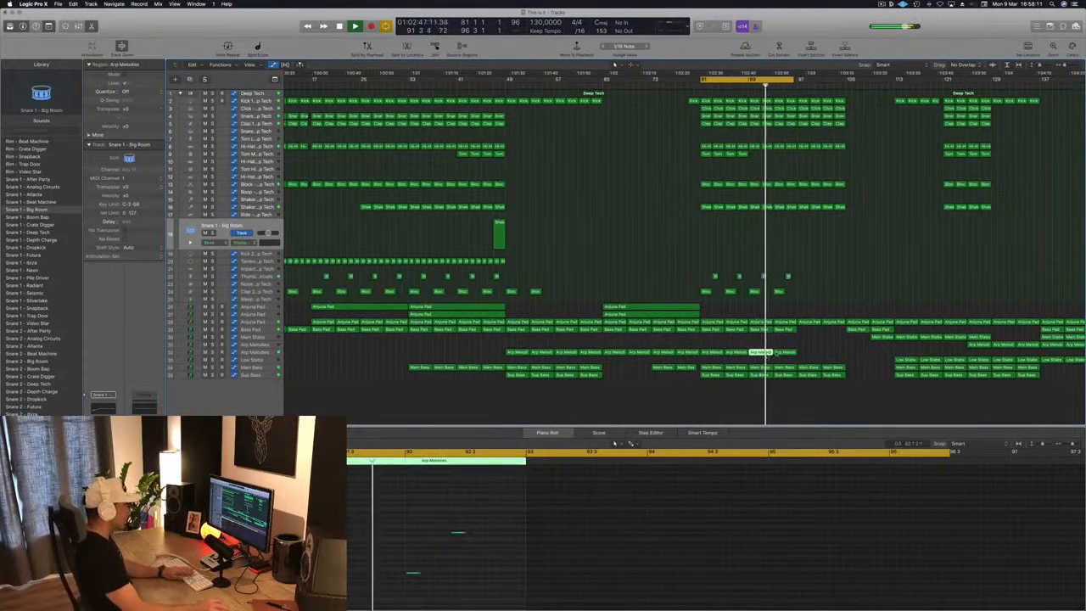
left_click(811, 288)
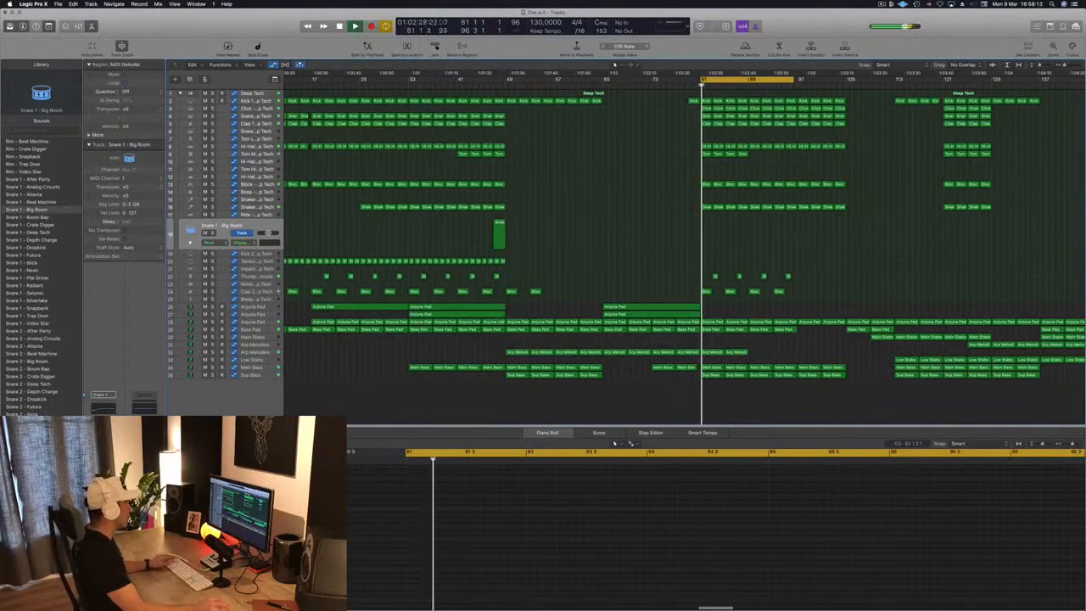
Lower the Anjuna Pad automation point at bar 93 to the bottom of its ramp
left_click(270, 323)
left_click(782, 282)
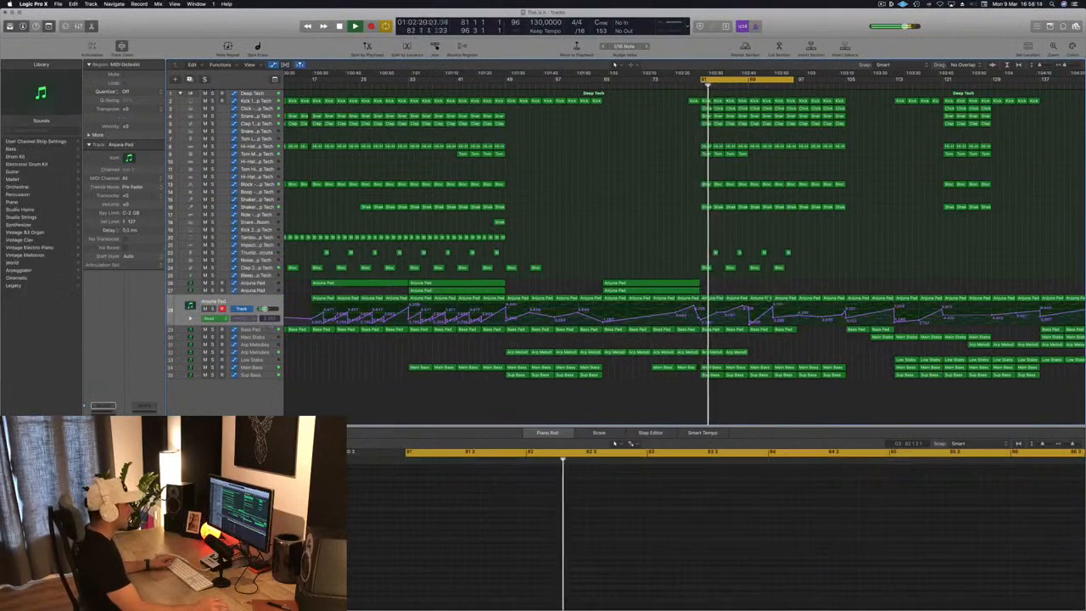
left_click(772, 321)
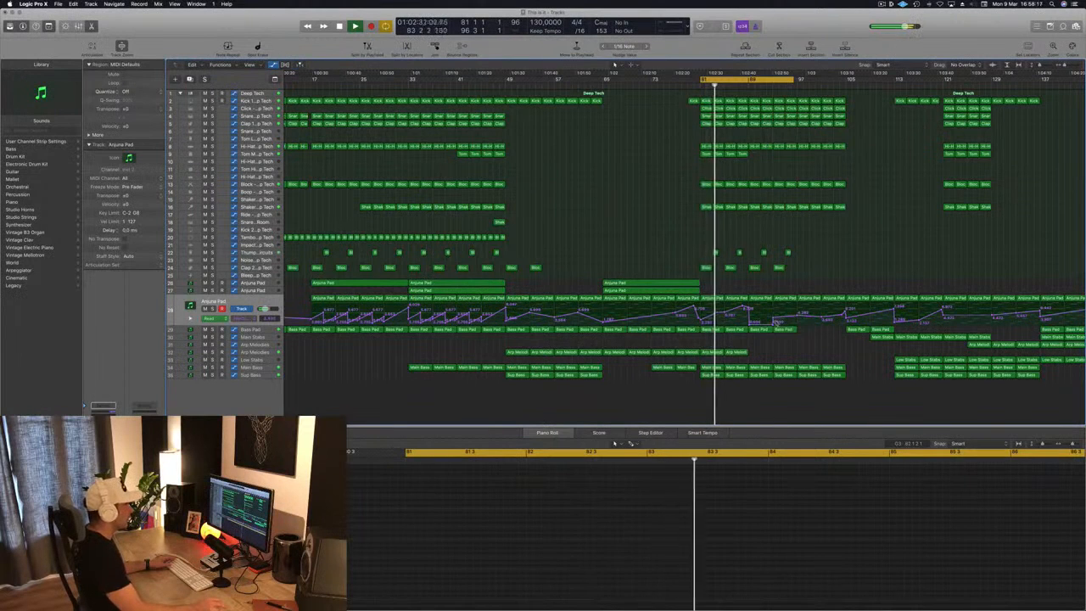
left_click_drag(773, 320, 773, 323)
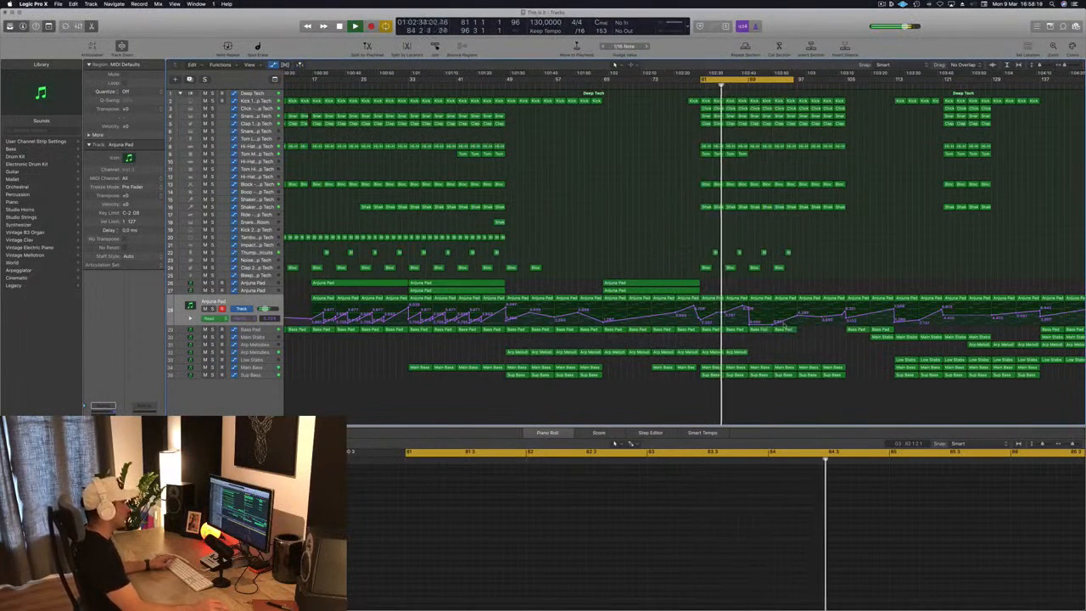
Shape the Bass Pad automation to rise until bar 89, dip at bar 93 and rise again to bar 97
left_click(254, 331)
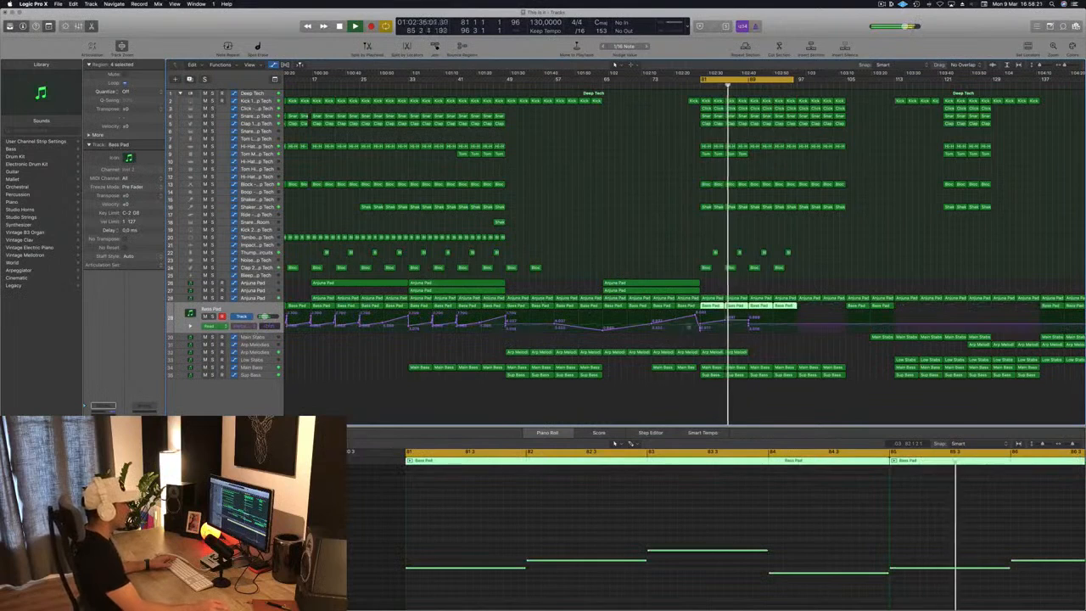
left_click_drag(748, 326, 748, 313)
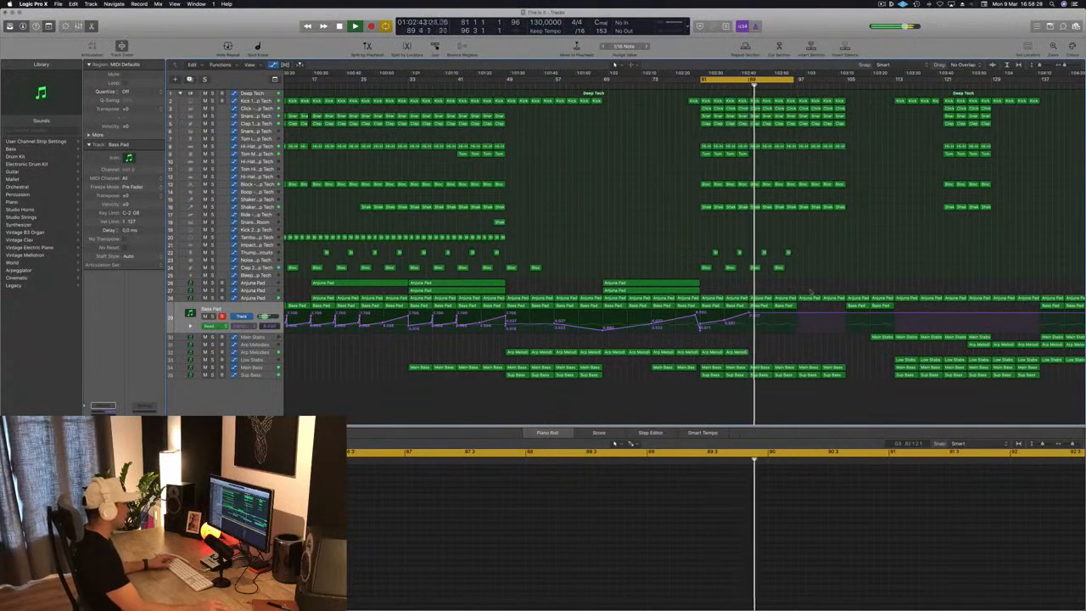
left_click(772, 313)
left_click_drag(773, 313, 796, 313)
left_click(796, 320)
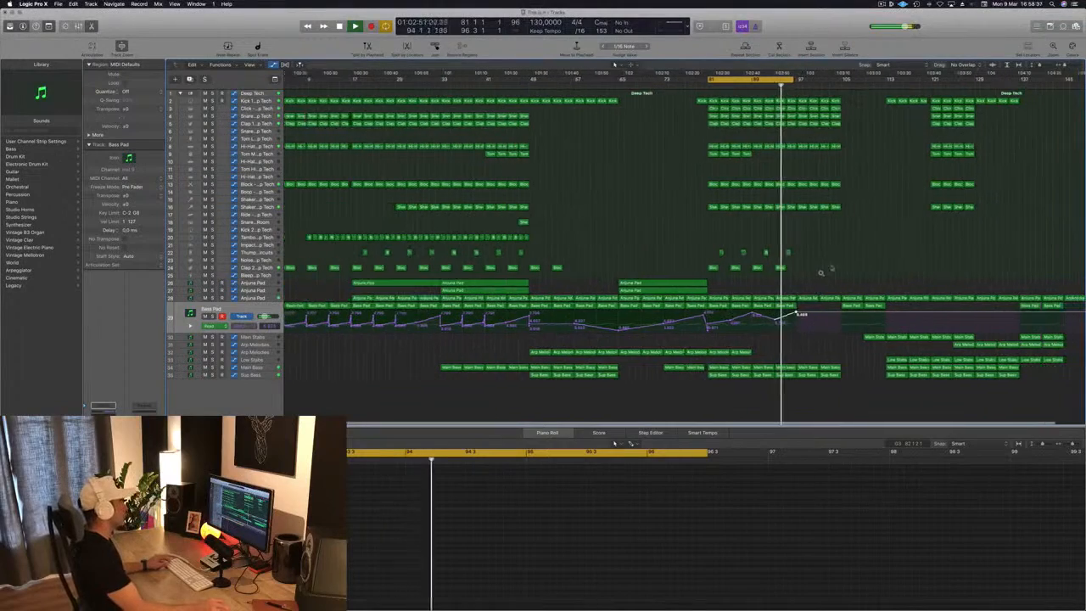
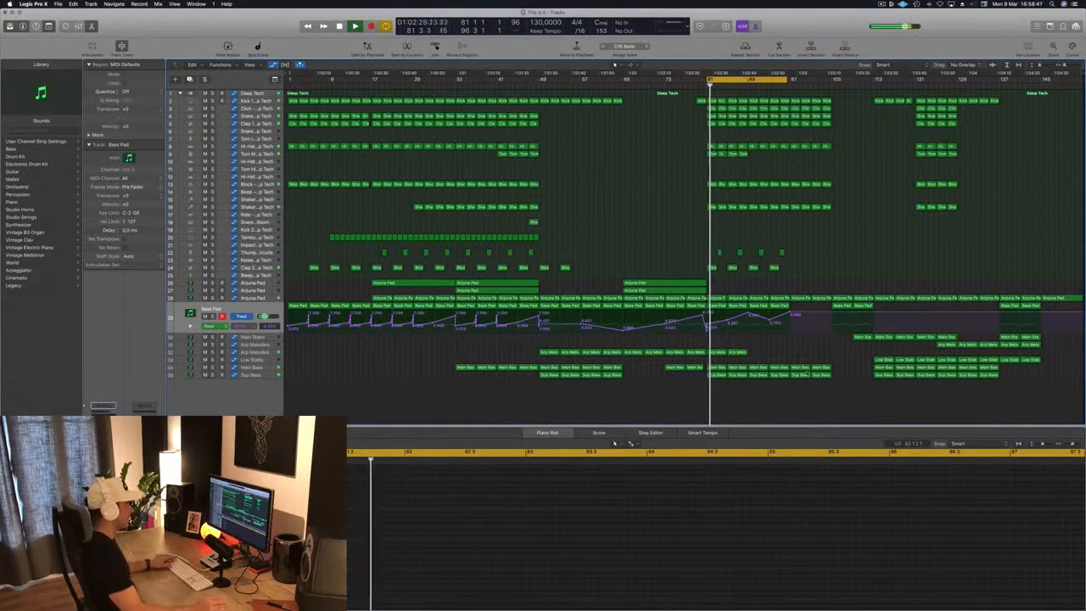
Copy the Low Stabs region from bar 113 to bar 97 and play from about bar 93
left_click(882, 360)
left_click_drag(882, 359, 800, 365)
left_click(772, 84)
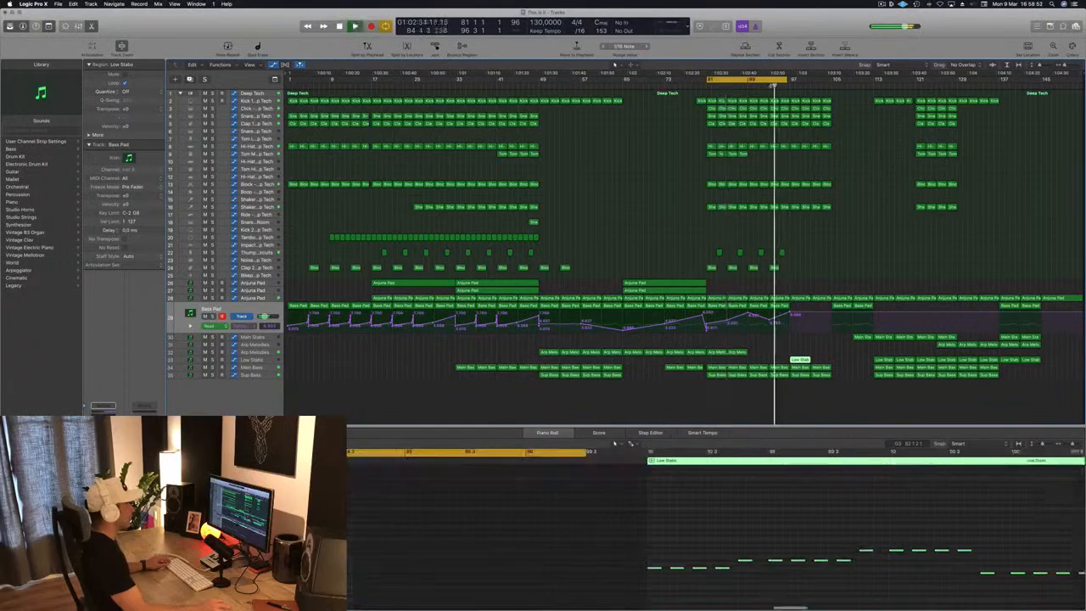
Copy the Bass Pad region at bar 93 to bars 97 and 101 together with its rising automation
key("super+Right")
key("super+Right")
key("super+Right")
key("super+Left")
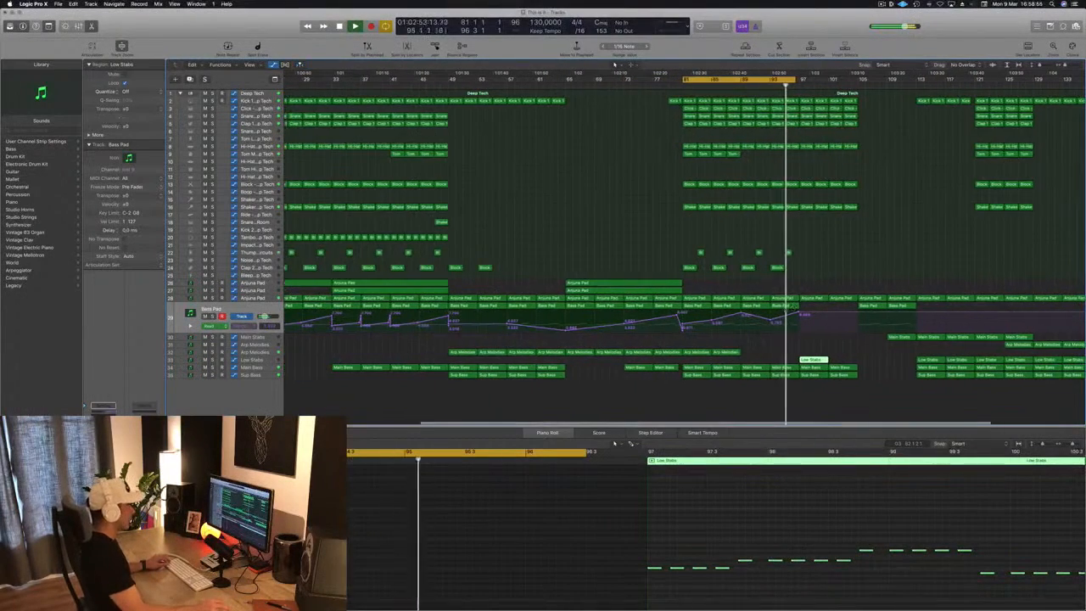
left_click_drag(782, 307, 845, 313)
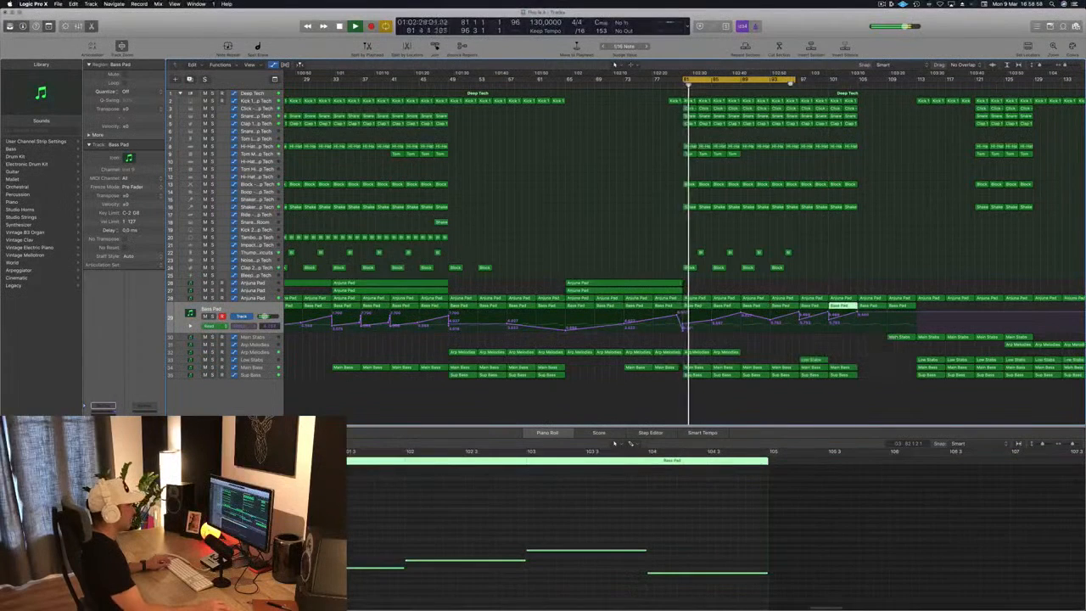
Extend the cycle range's end to bar 105 and restart playback shortly before bar 97
left_click_drag(794, 80, 857, 87)
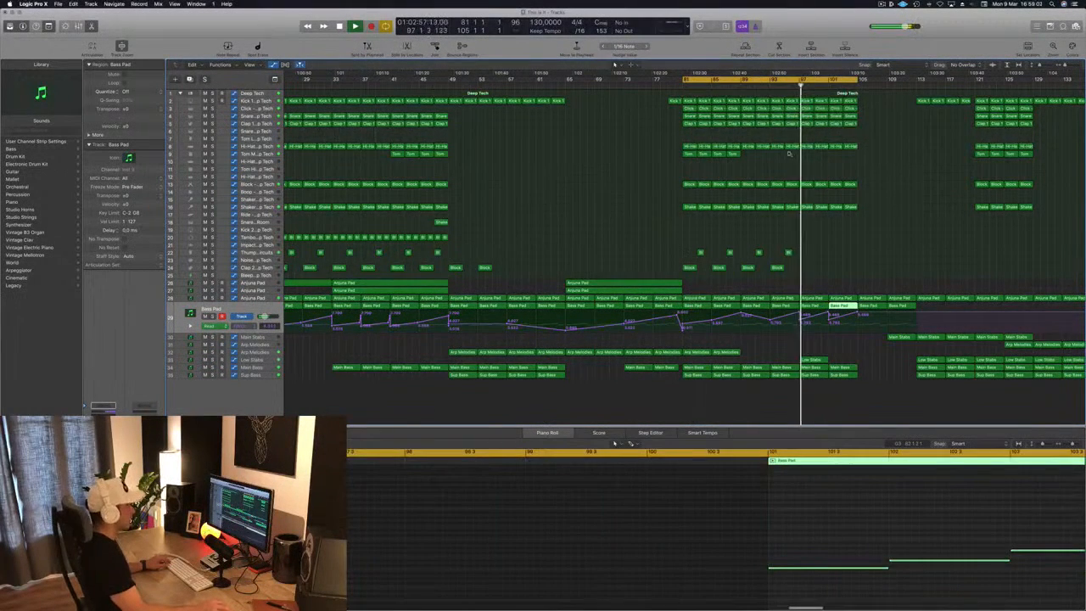
key("super+Left")
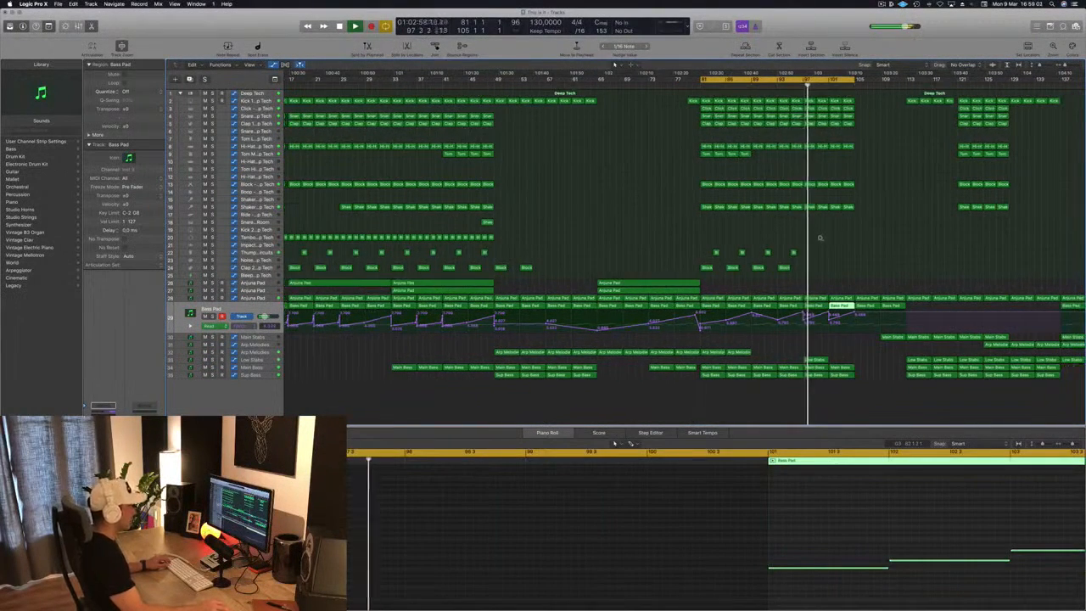
key("super+Left")
left_click(799, 85)
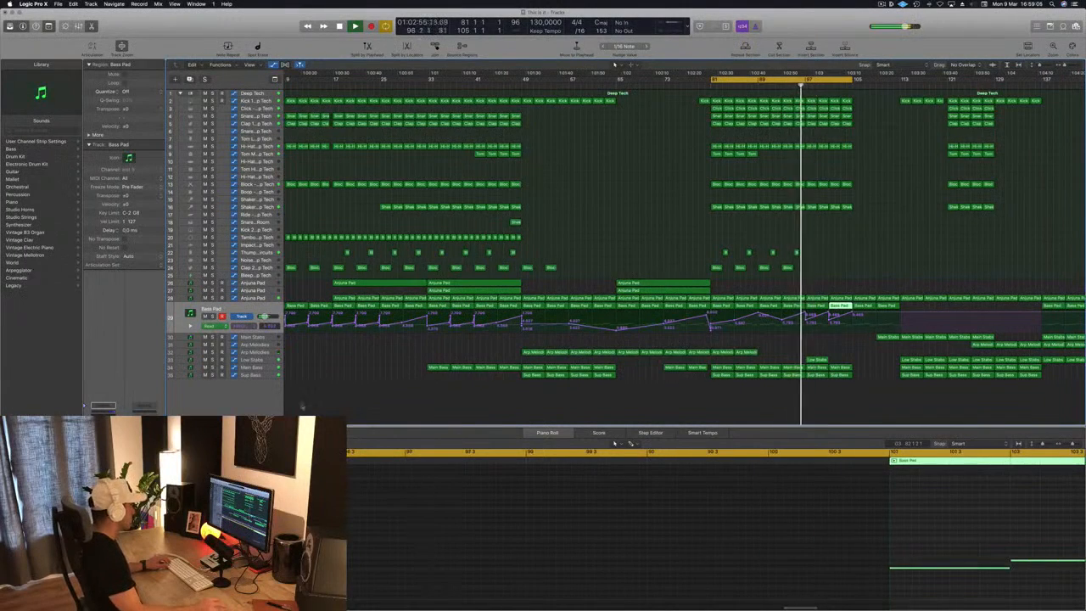
Add Main Bass automation points around bars 93, 97 and 101, lowering the one at bar 97 to form a slight dip
left_click(268, 377)
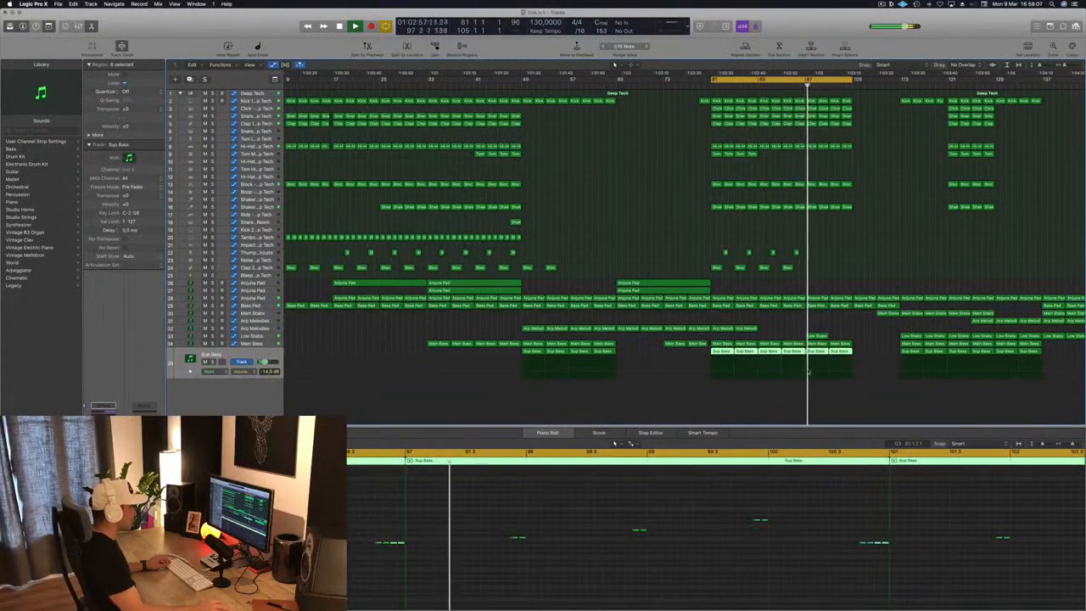
left_click(263, 346)
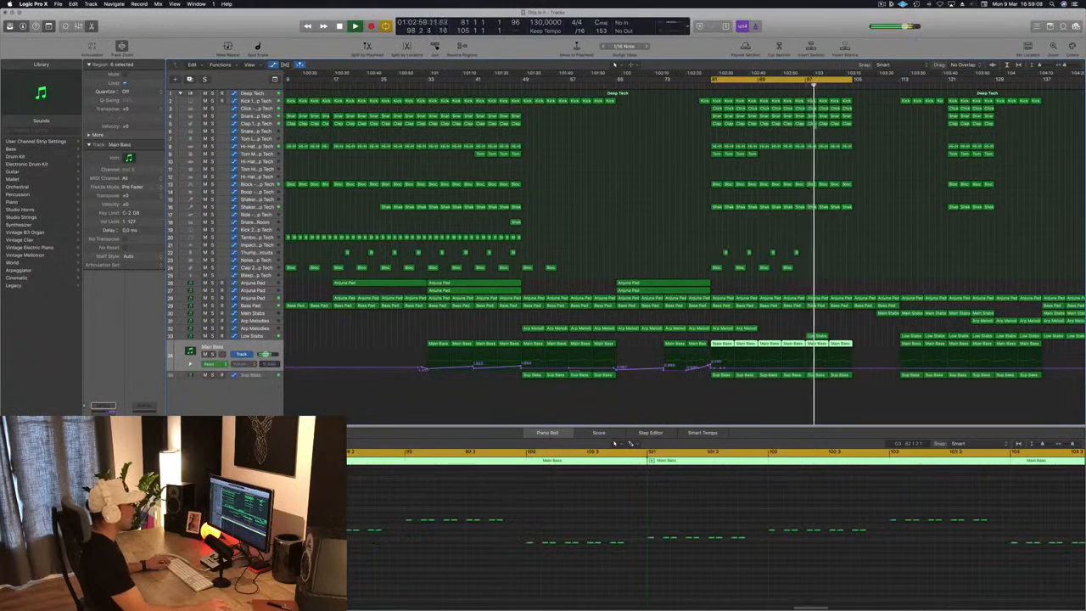
key("z")
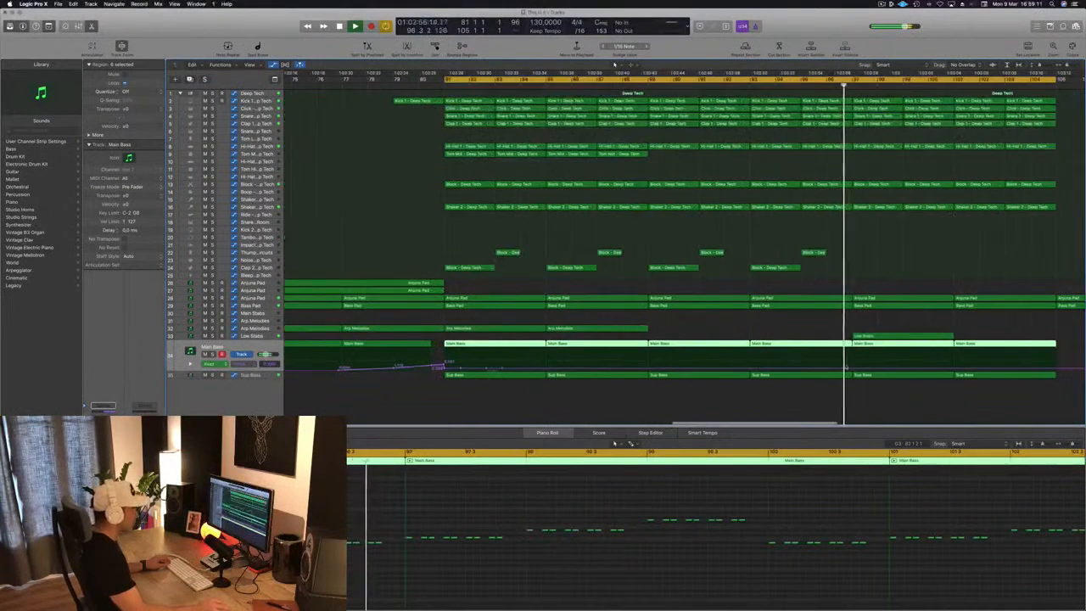
key("z")
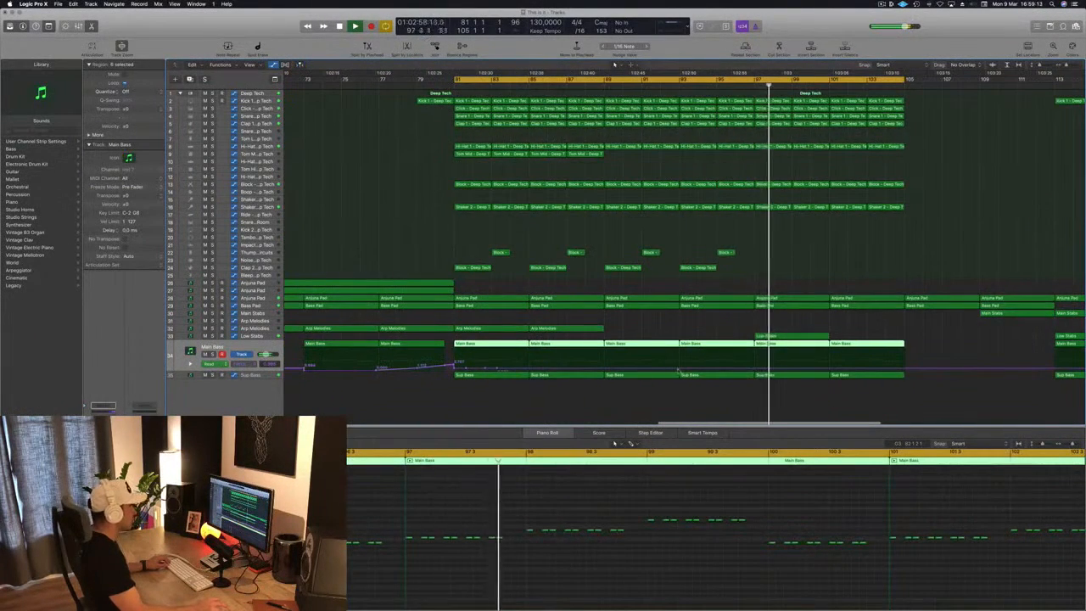
left_click(678, 369)
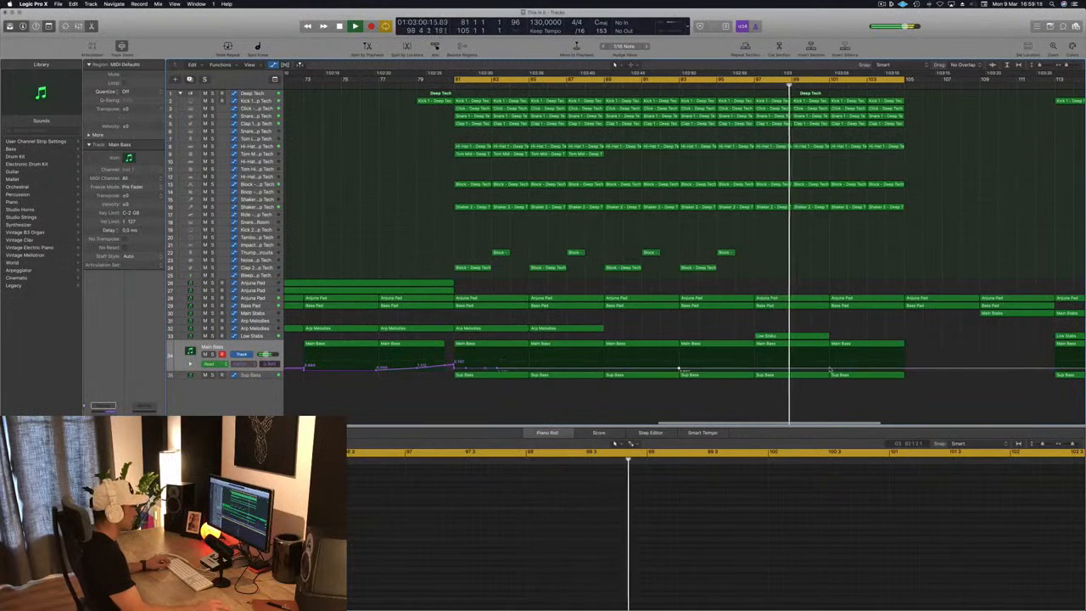
left_click(755, 369)
left_click_drag(754, 369, 754, 372)
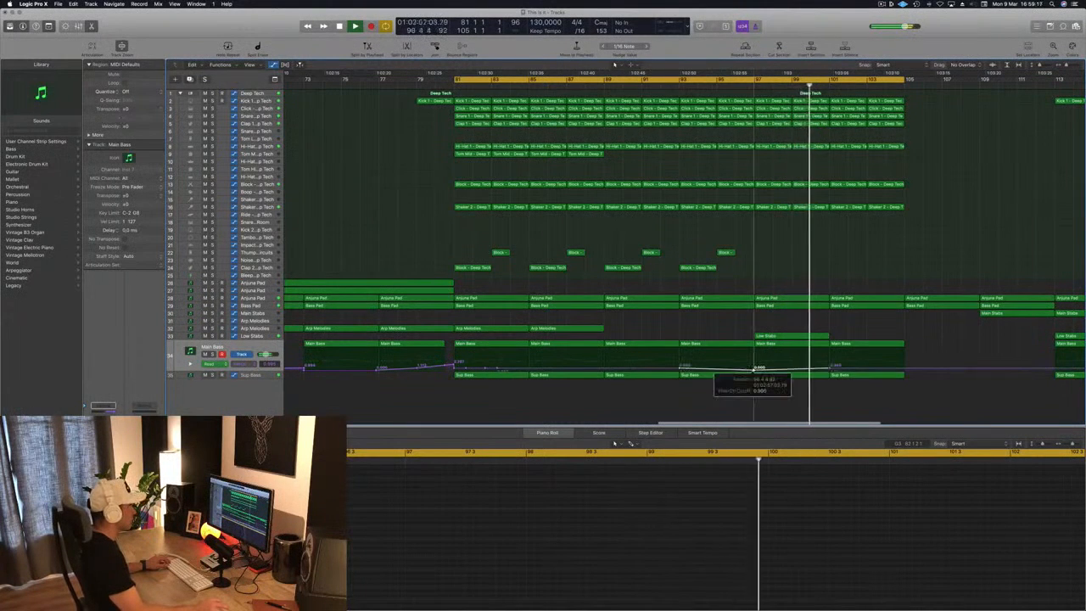
Replay the arrangement from about bar 92 and save the project
left_click(668, 85)
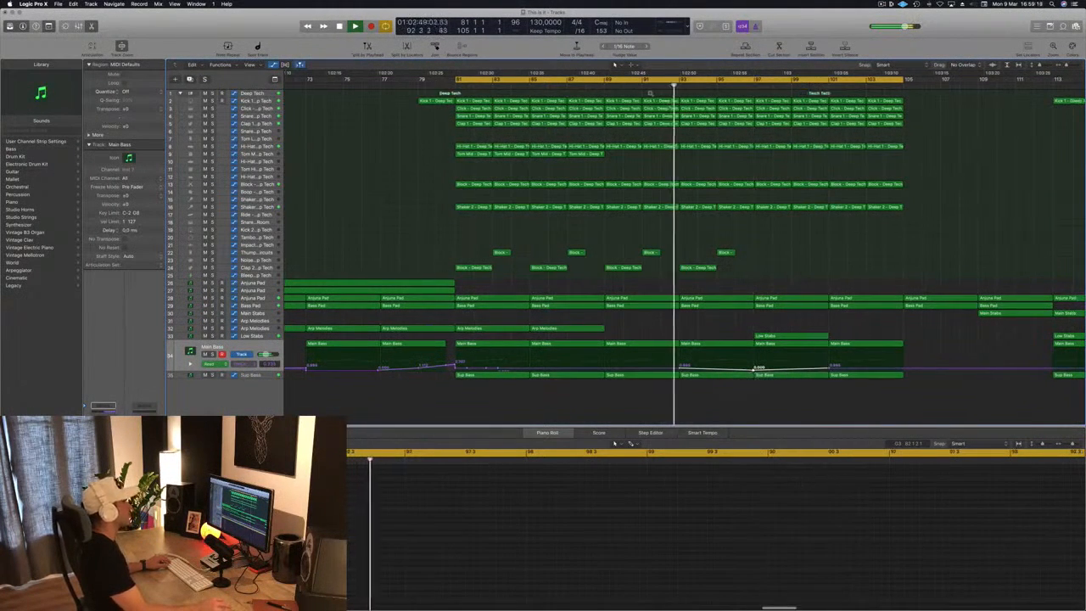
key("super+Left")
key("super+Left")
key("super+Left")
key("super+Left")
key("super+Left")
key("super+Left")
key("super+Left")
key("super+s")
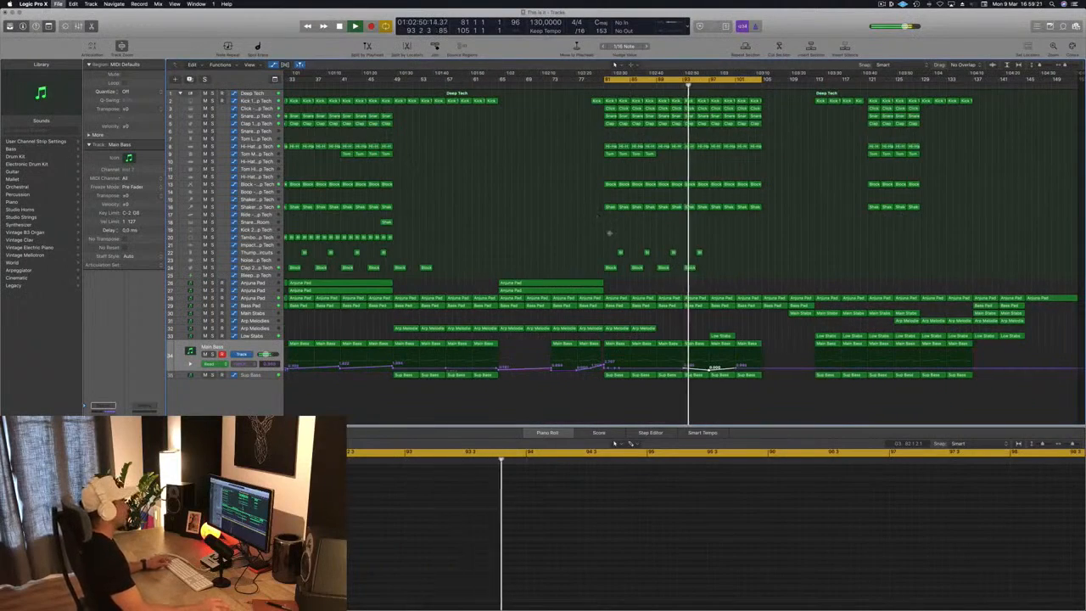
Delete the two Anjuna Pad regions between bars 97 and 105
scroll(604, 235, "down", 3)
scroll(857, 239, "up", 2)
scroll(857, 240, "up", 3)
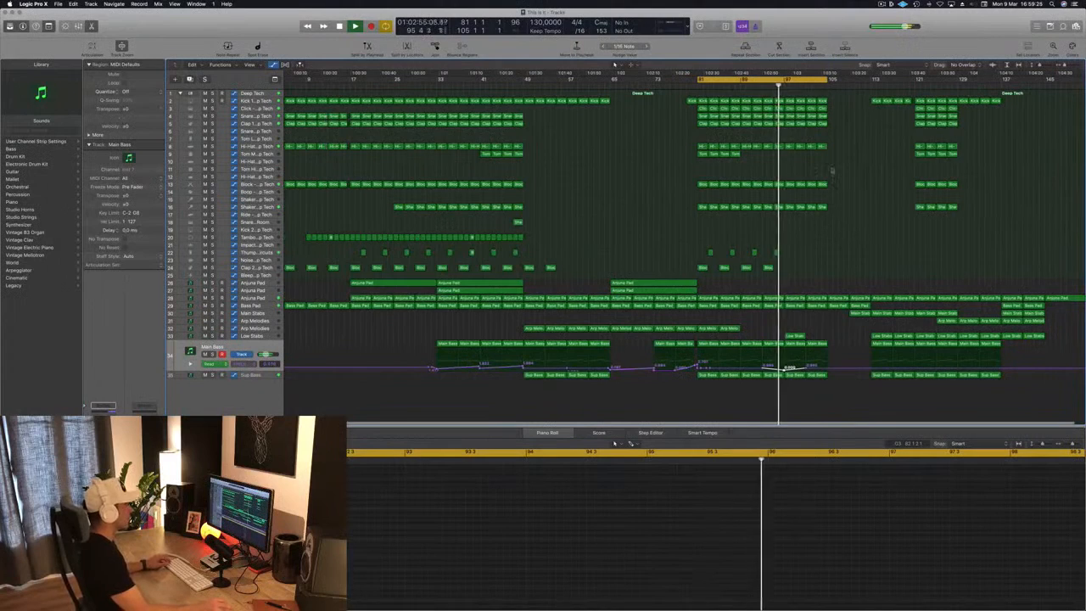
scroll(830, 247, "up", 2)
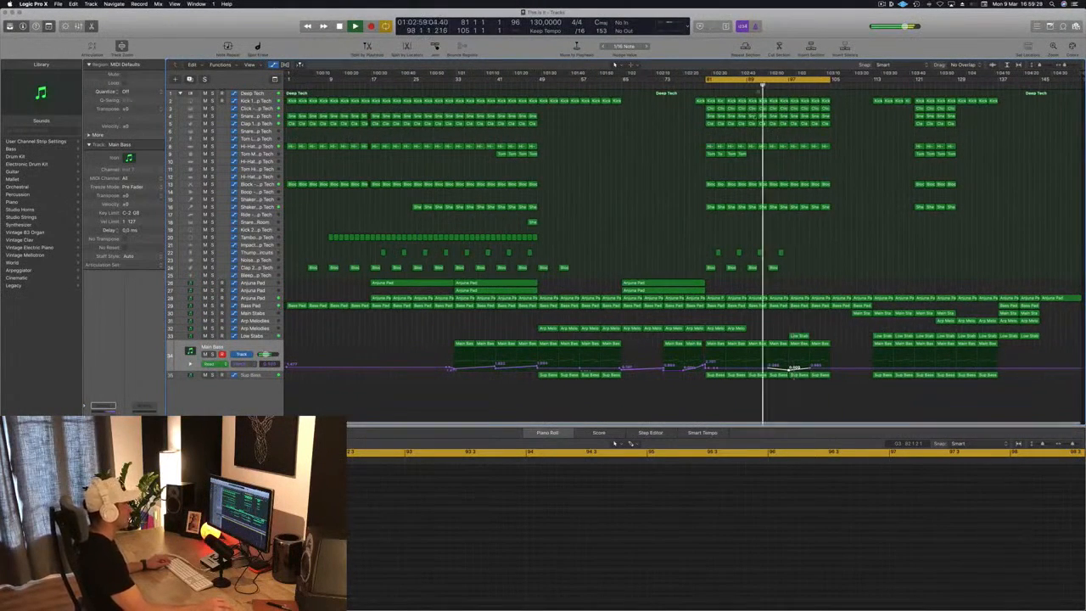
left_click(259, 298)
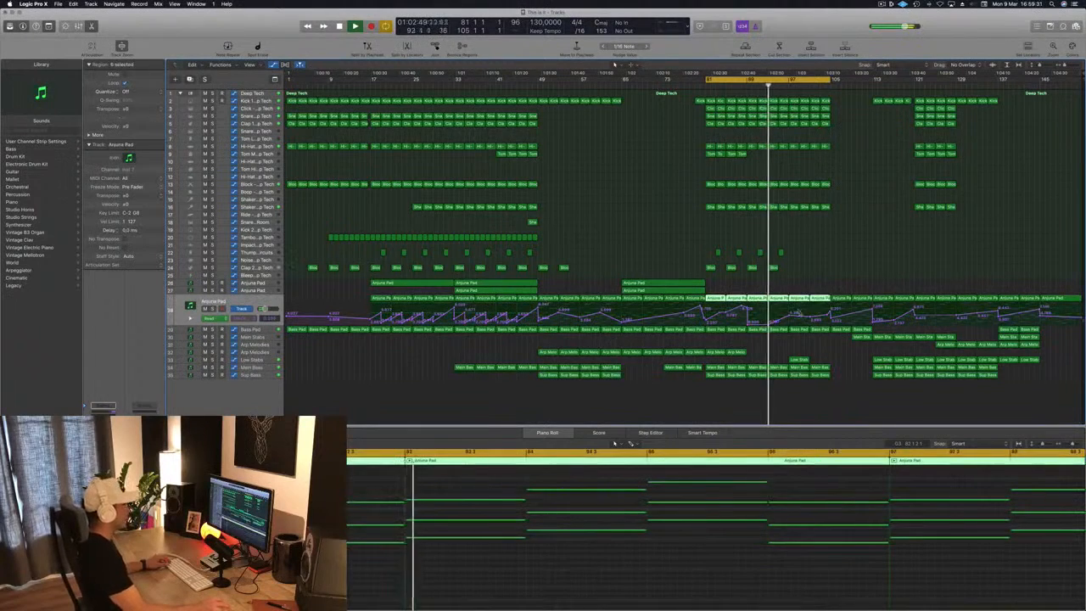
left_click(805, 291)
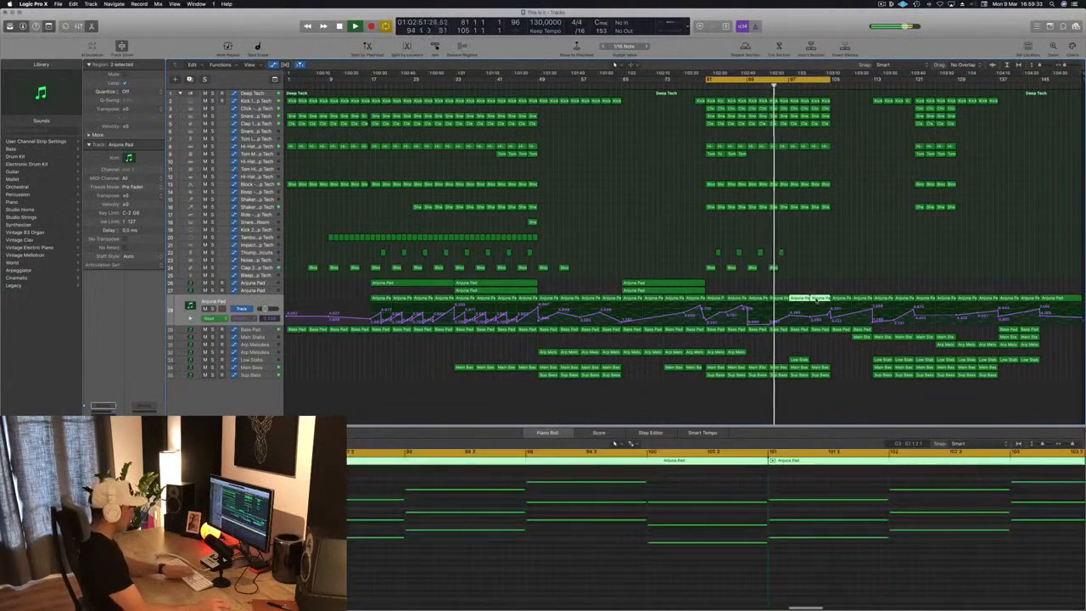
key("Delete")
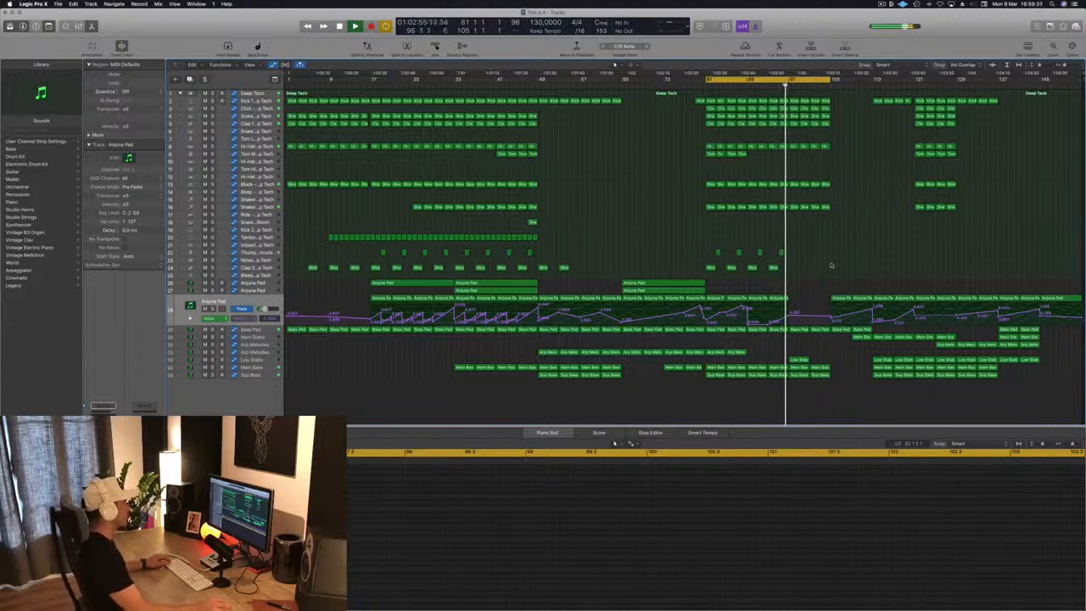
Copy the Low Stabs region at bar 97 to bar 101
key("super+Up")
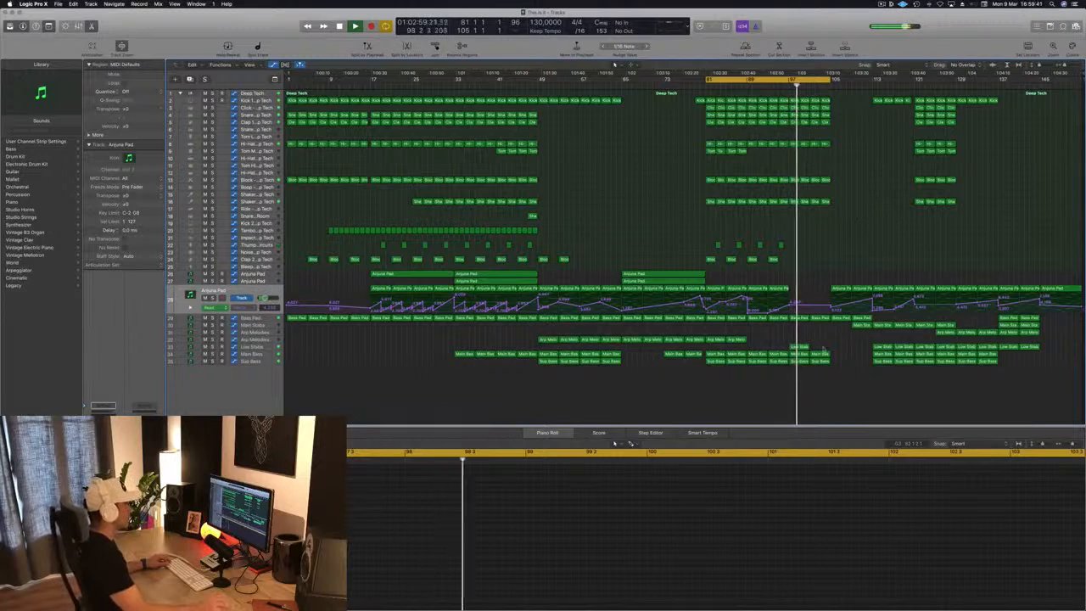
left_click(799, 347)
left_click_drag(805, 350, 821, 348)
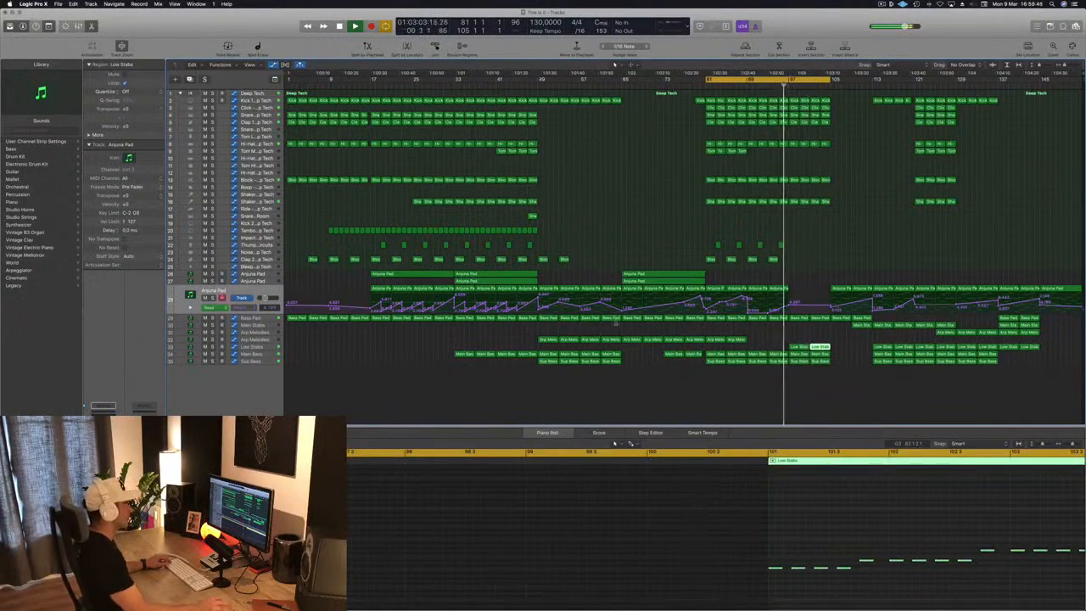
Shape the Low Stabs automation to rise from bar 97 through bar 101 to a peak at bar 105
left_click(271, 347)
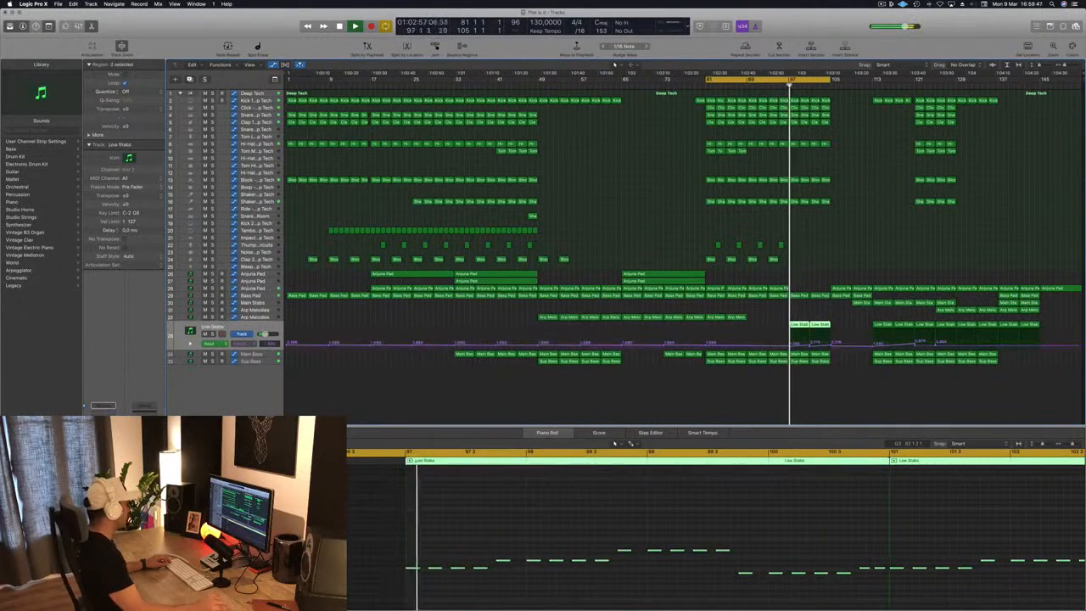
left_click(810, 346)
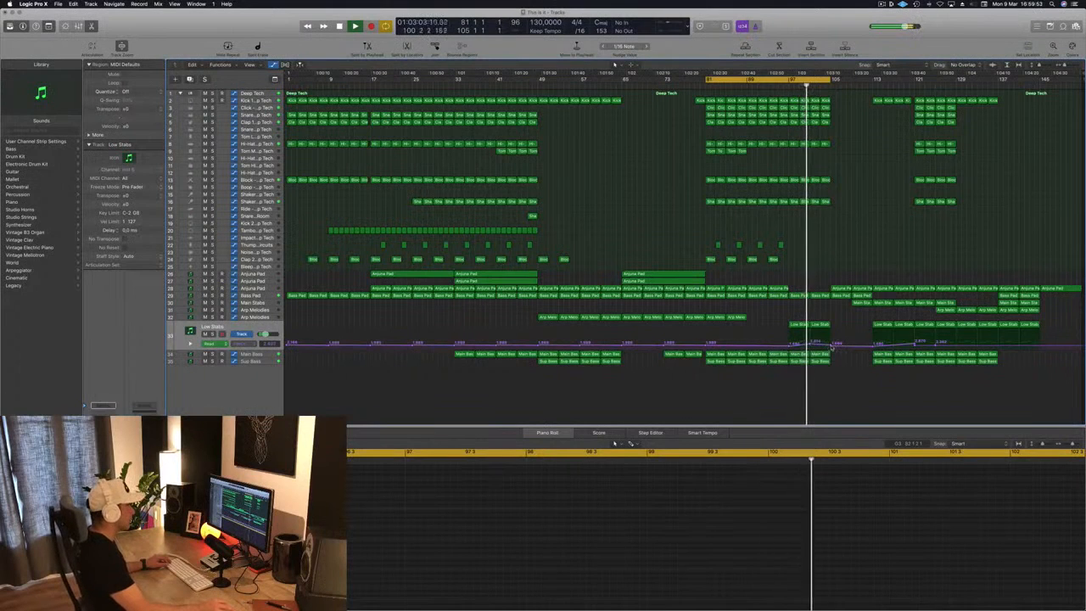
left_click_drag(831, 347, 836, 342)
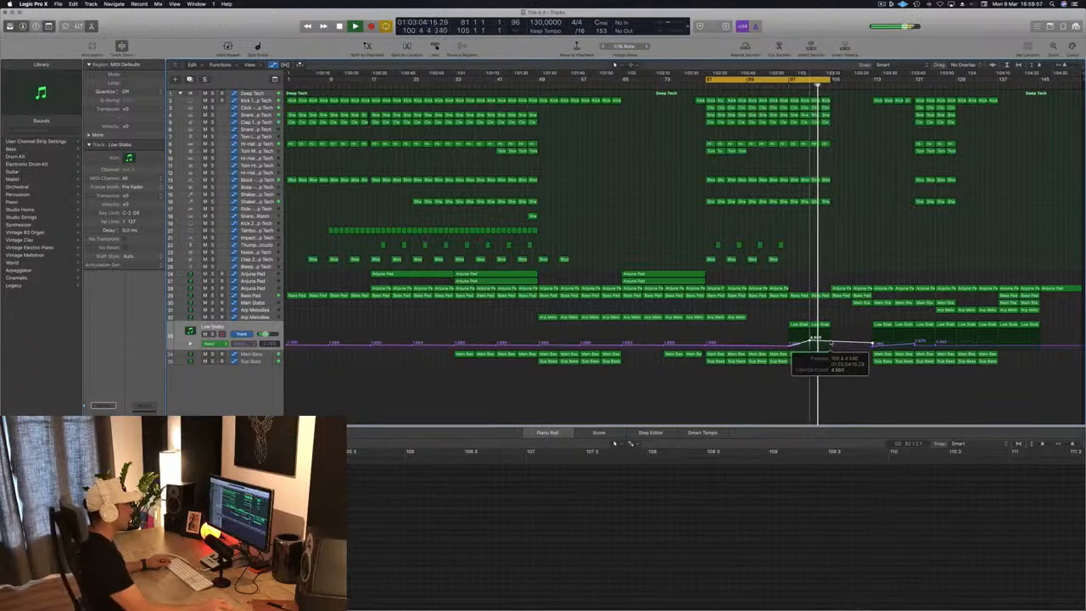
left_click(831, 344)
left_click_drag(831, 342, 829, 334)
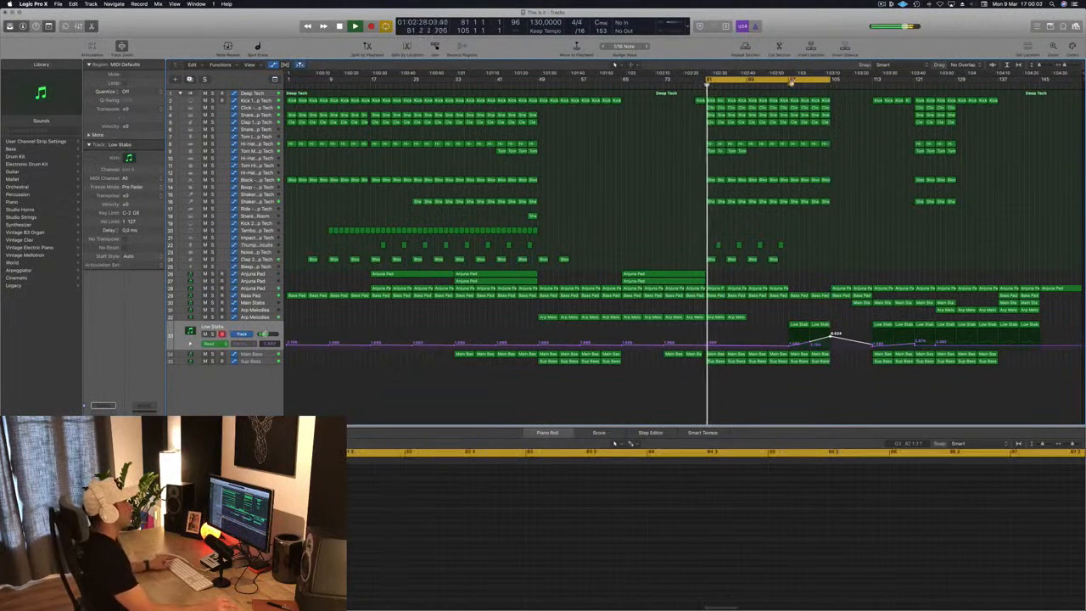
Set the cycle range to bars 97–105 and repeat that section once, moving everything after it eight bars onward
left_click(792, 79)
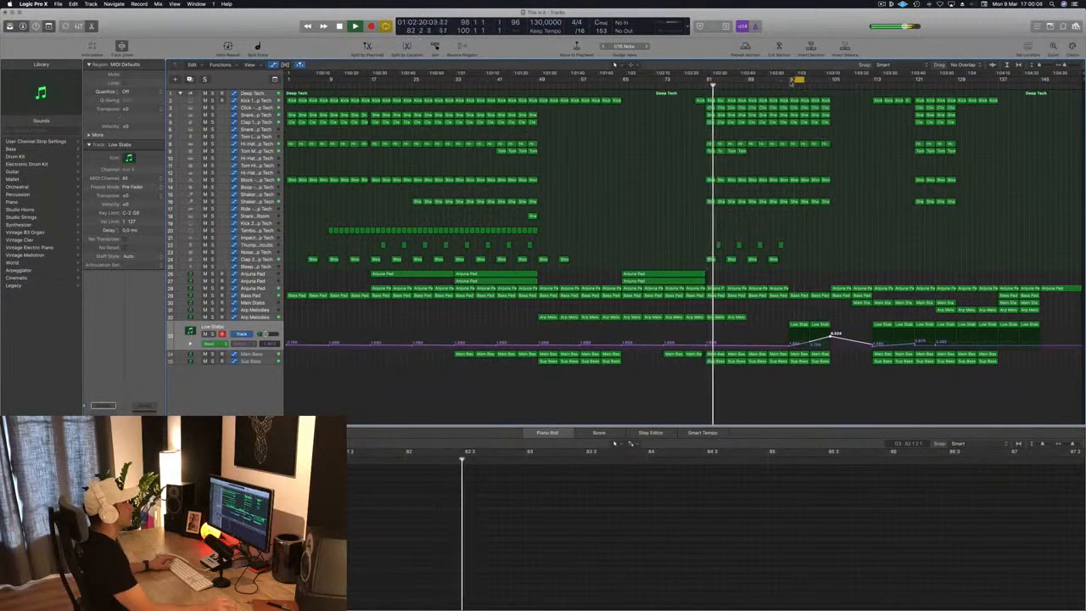
left_click_drag(802, 80, 829, 84)
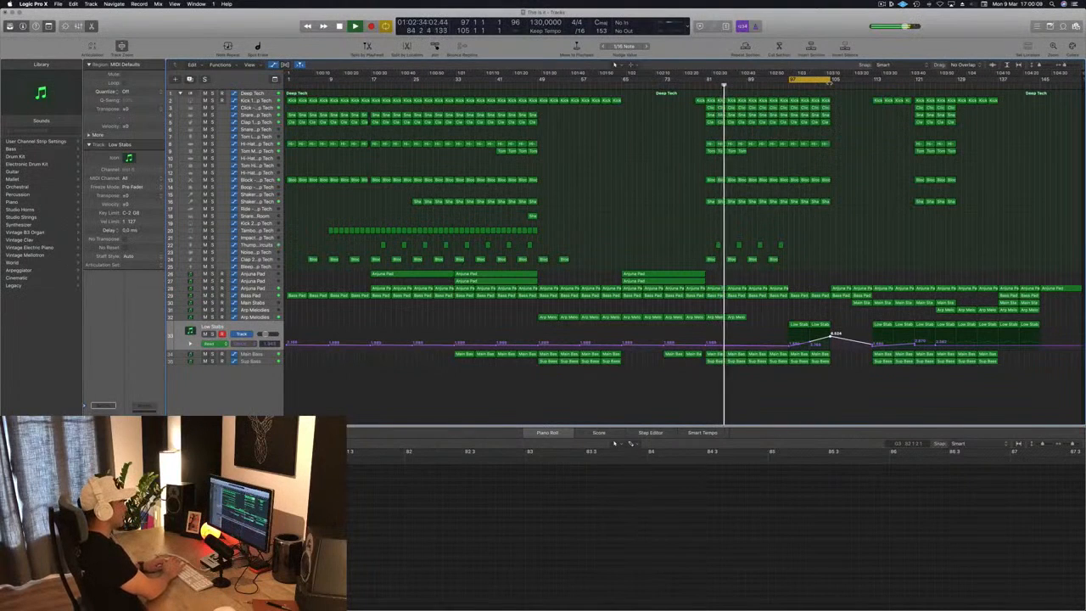
key("super+r")
key("super+Left")
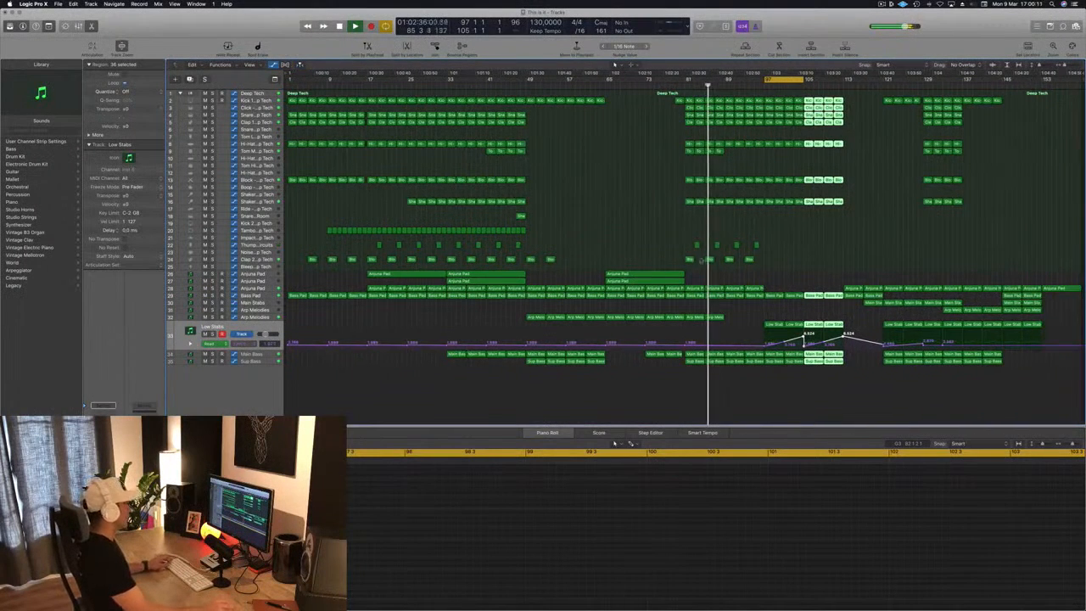
Copy the two long Anjuna Pad regions from bar 65 to bar 97, and the short Shaker 2 region before bar 49 to just before bar 113
left_click_drag(575, 277, 812, 277)
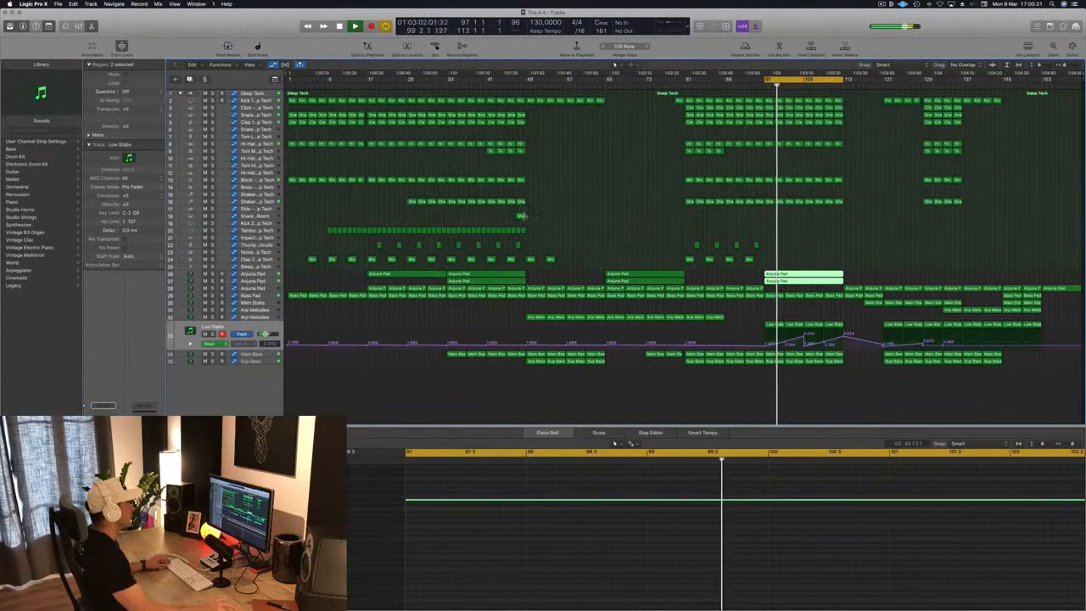
left_click_drag(521, 216, 839, 217)
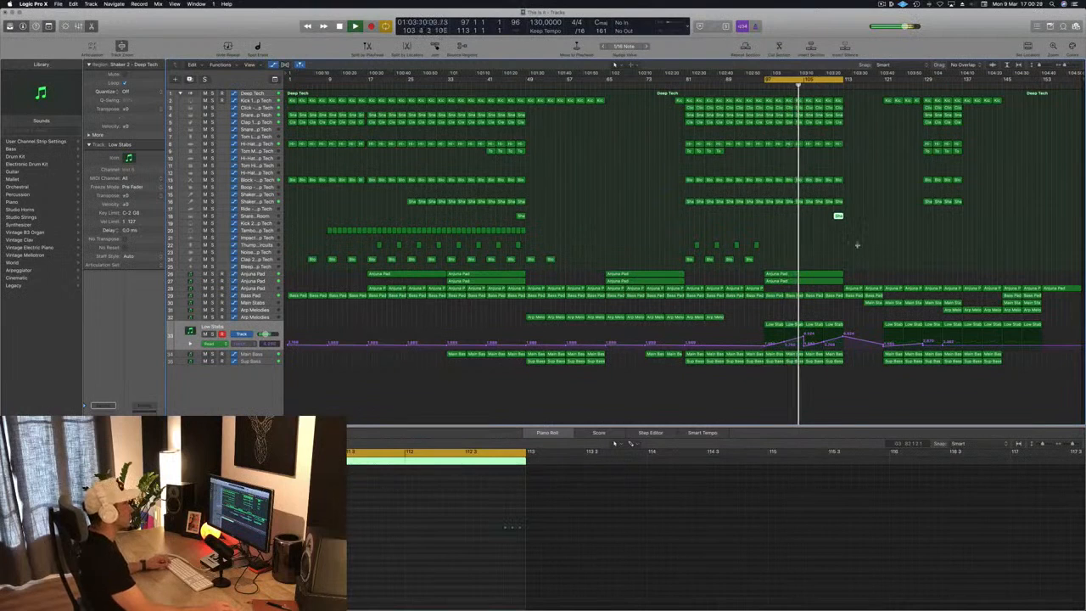
left_click(840, 229)
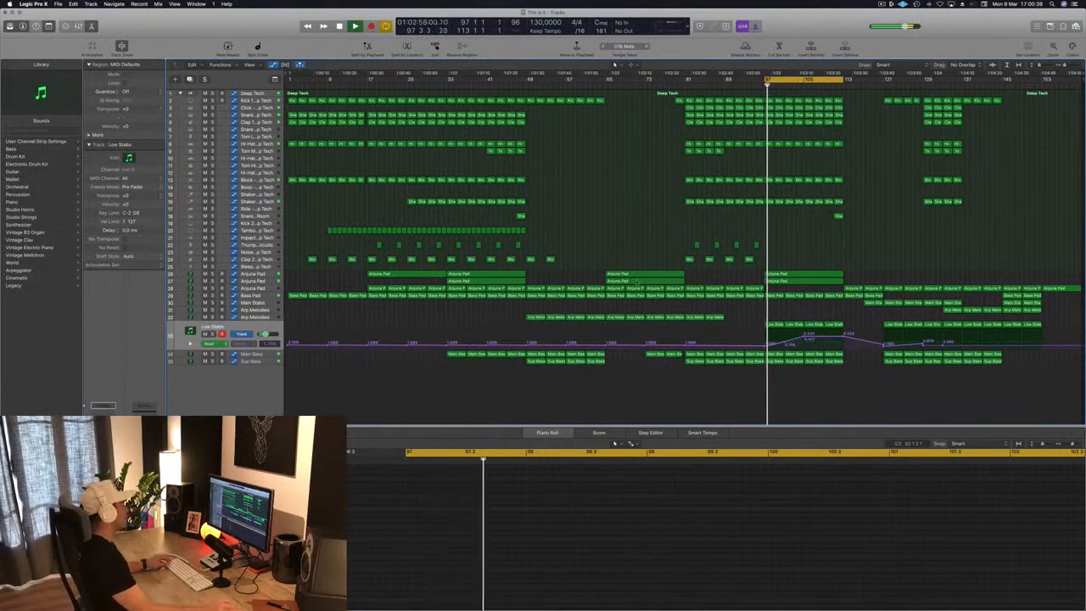
Place Main Stabs regions at bars 105 and 109 and shape their automation to rise from bar 105 to bar 113
left_click_drag(264, 311, 261, 313)
left_click(262, 303)
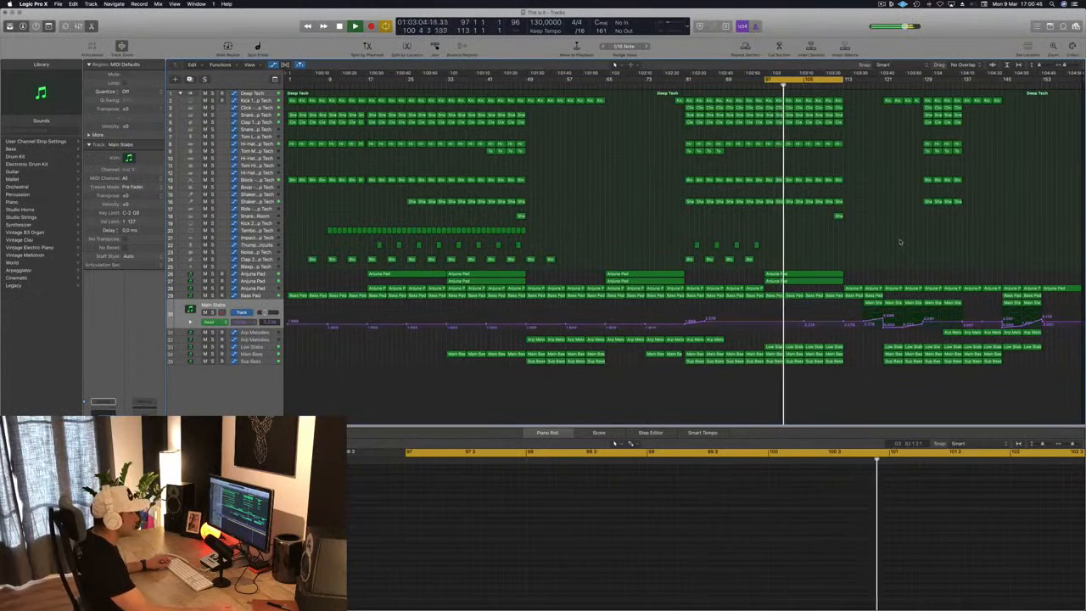
left_click_drag(857, 305, 833, 310)
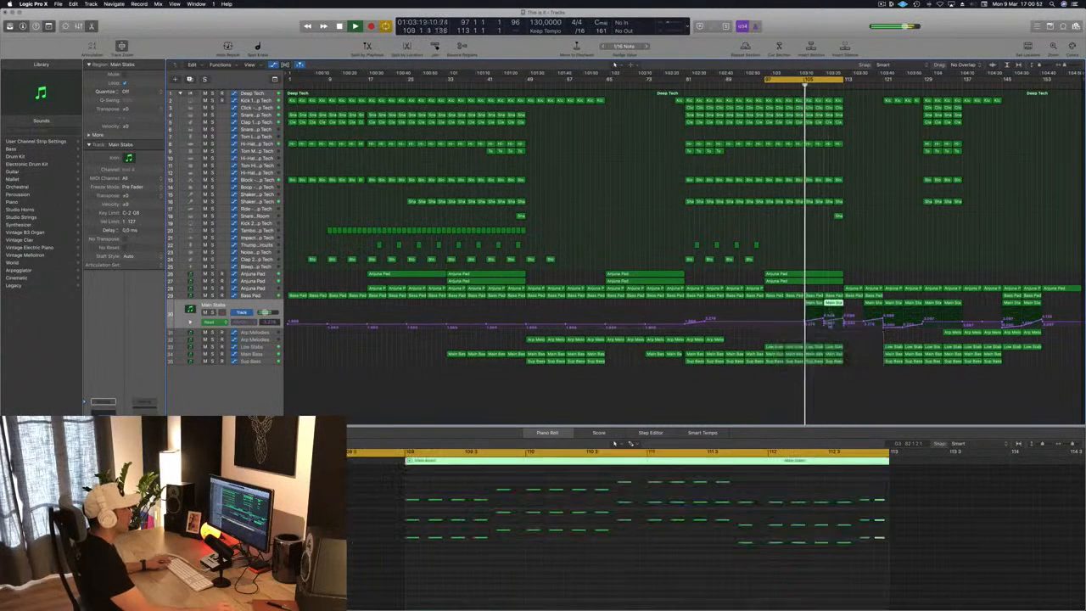
left_click(827, 323)
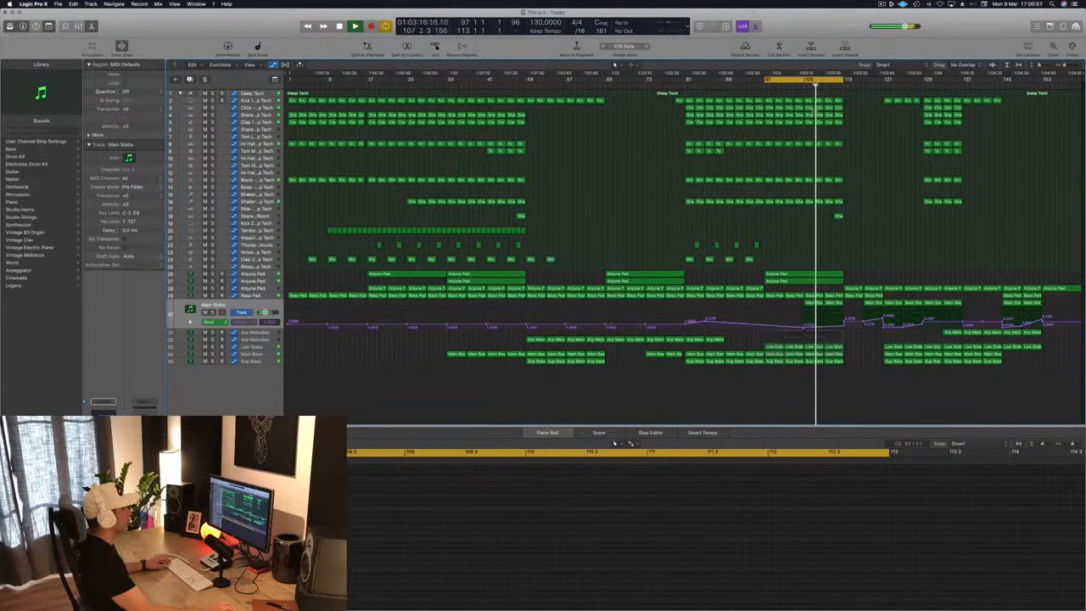
left_click(800, 87)
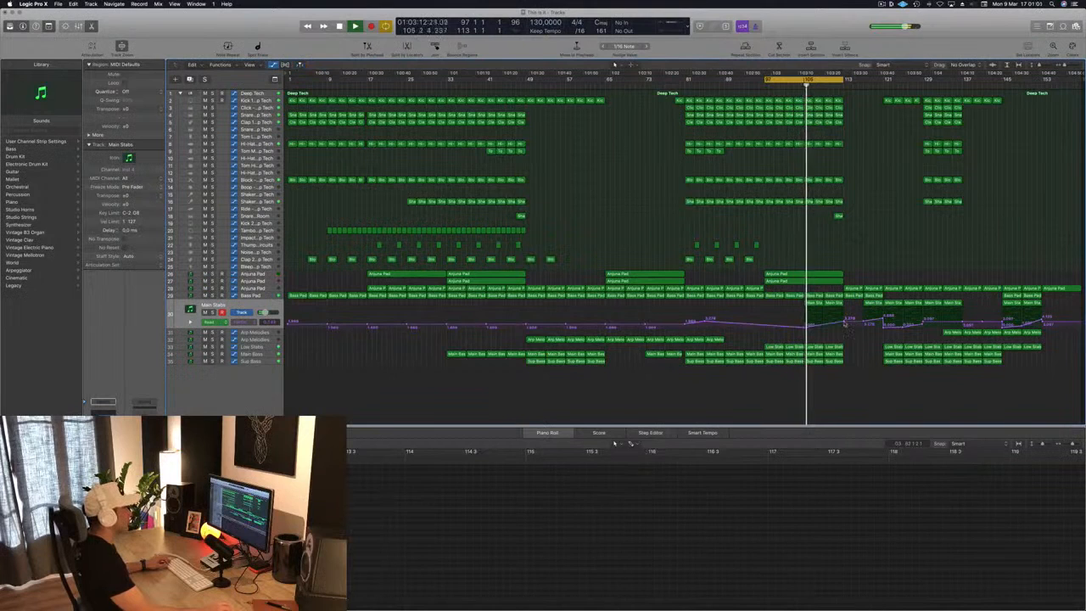
Raise the Main Stabs automation point at bar 113 slightly and play the build-up through to that bar
left_click_drag(845, 323, 847, 318)
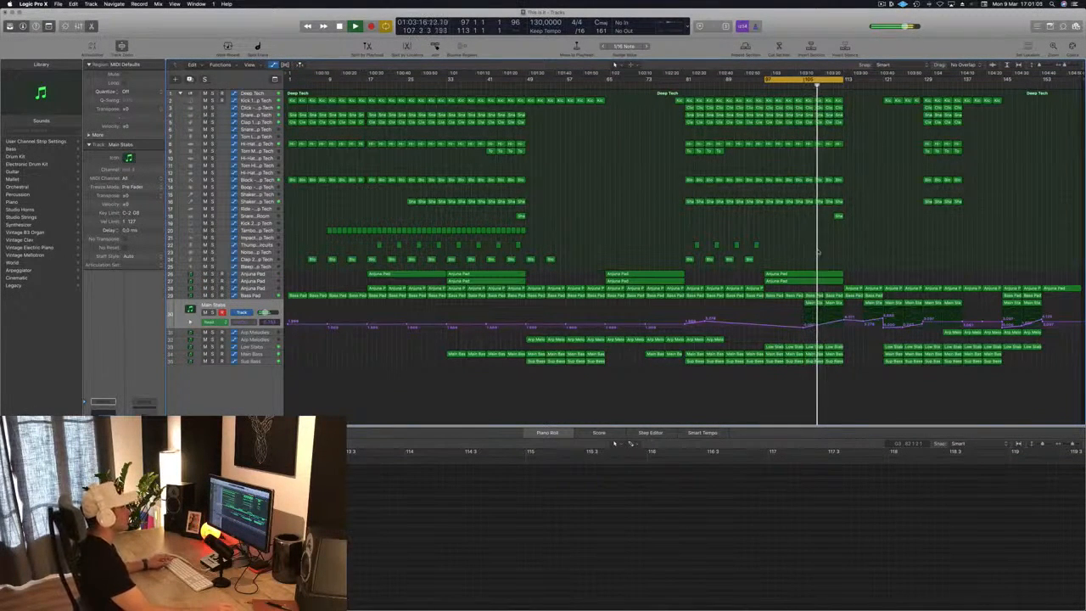
key("super+Right")
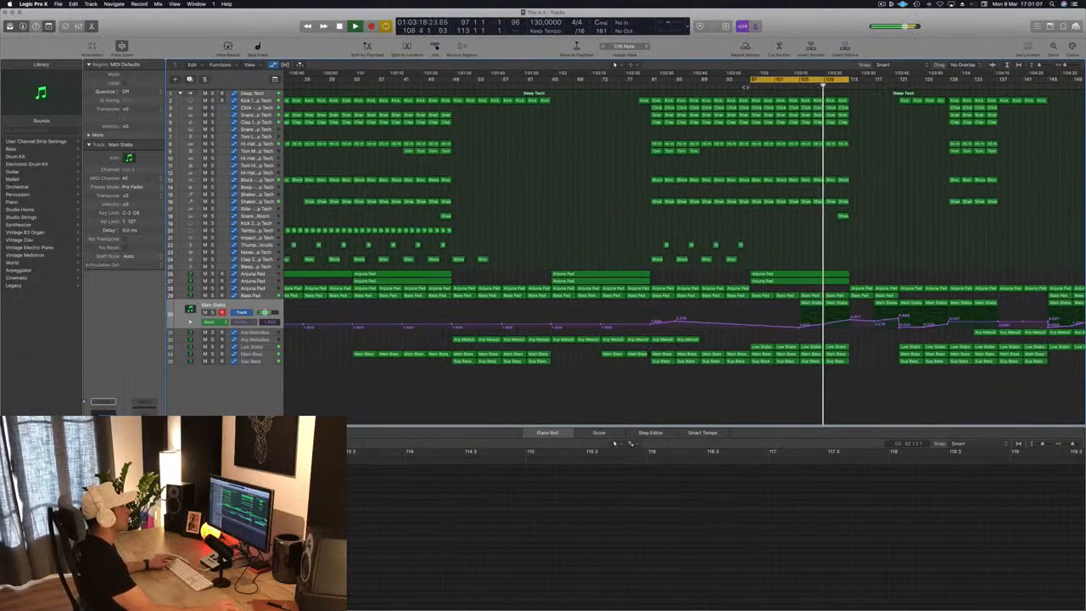
key("super+Left")
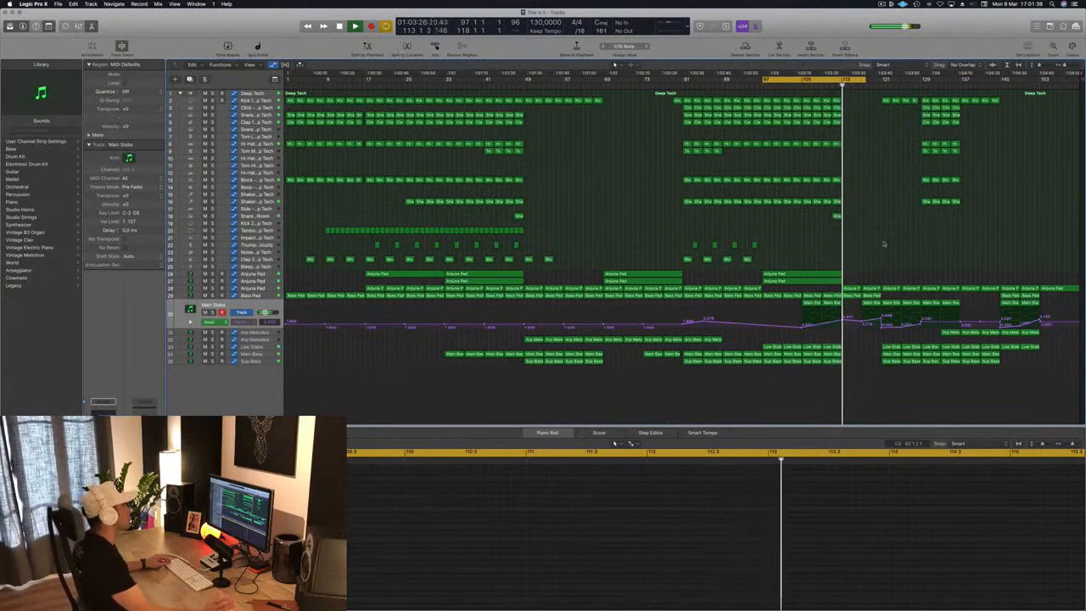
key("space")
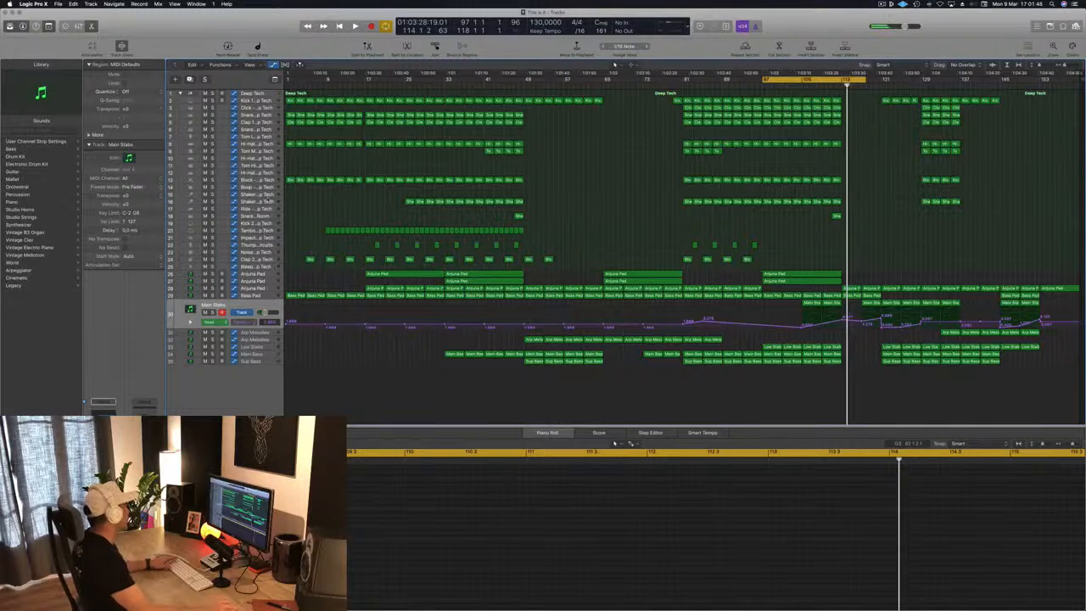
Copy the short Shaker 2 region just before bar 113 onto the Hi-Hat 2 track at bar 113
left_click(268, 202)
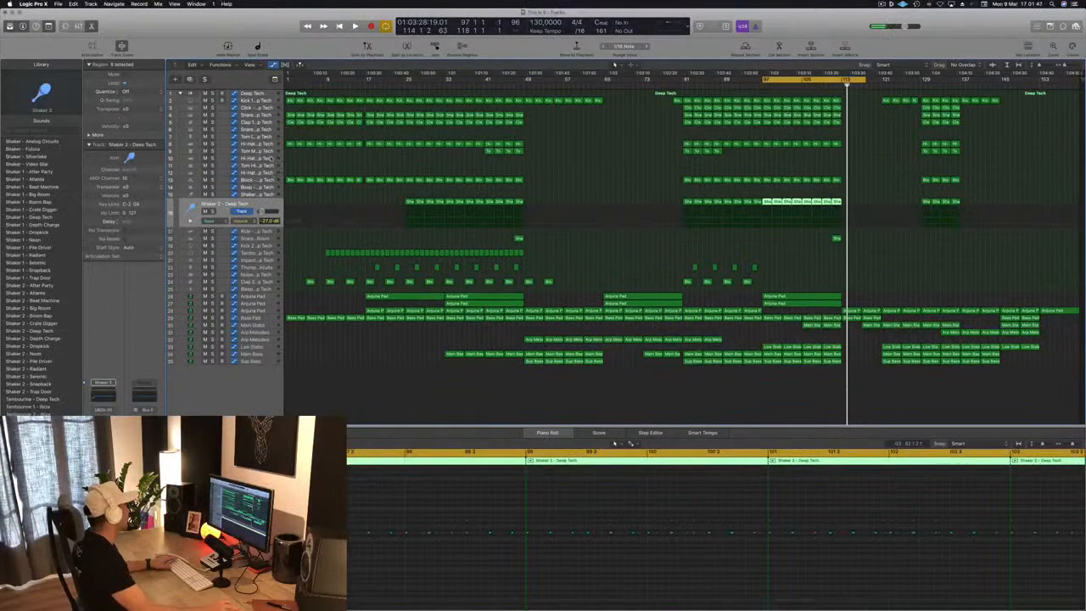
left_click(268, 159)
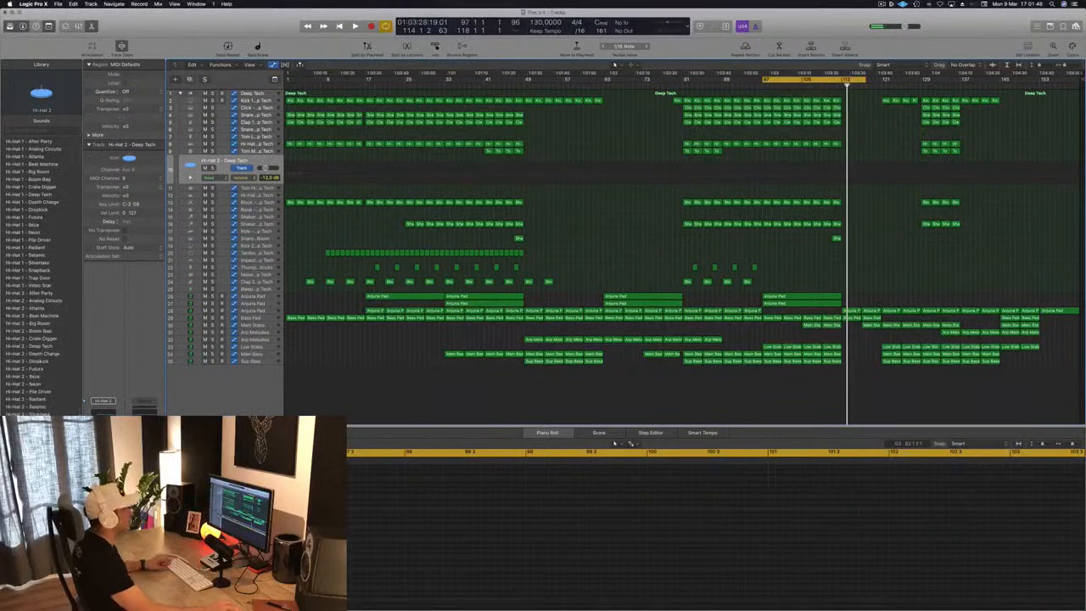
left_click(836, 239)
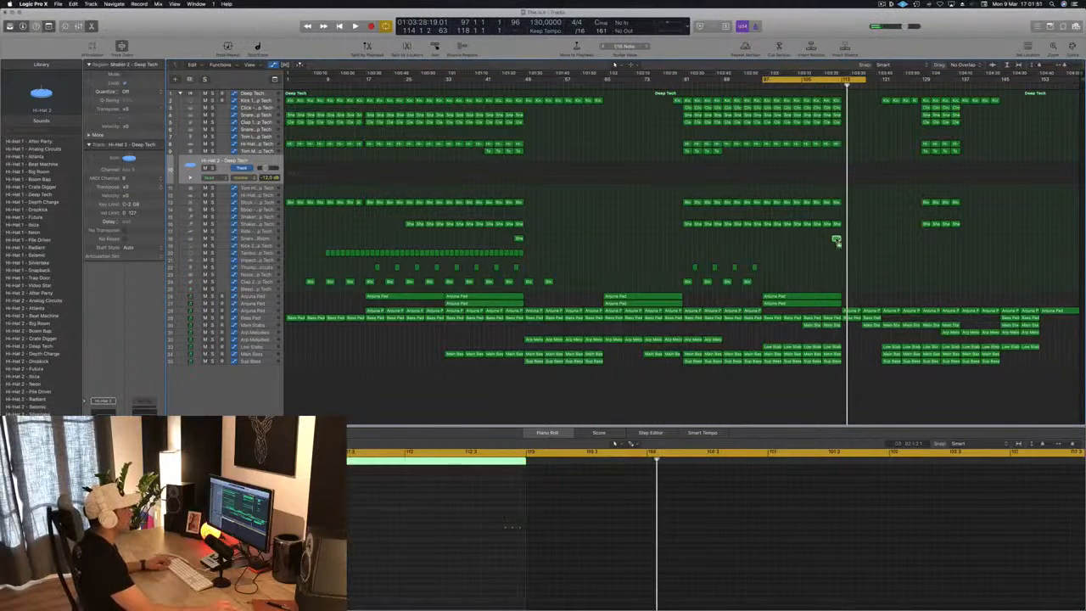
left_click_drag(836, 239, 848, 168)
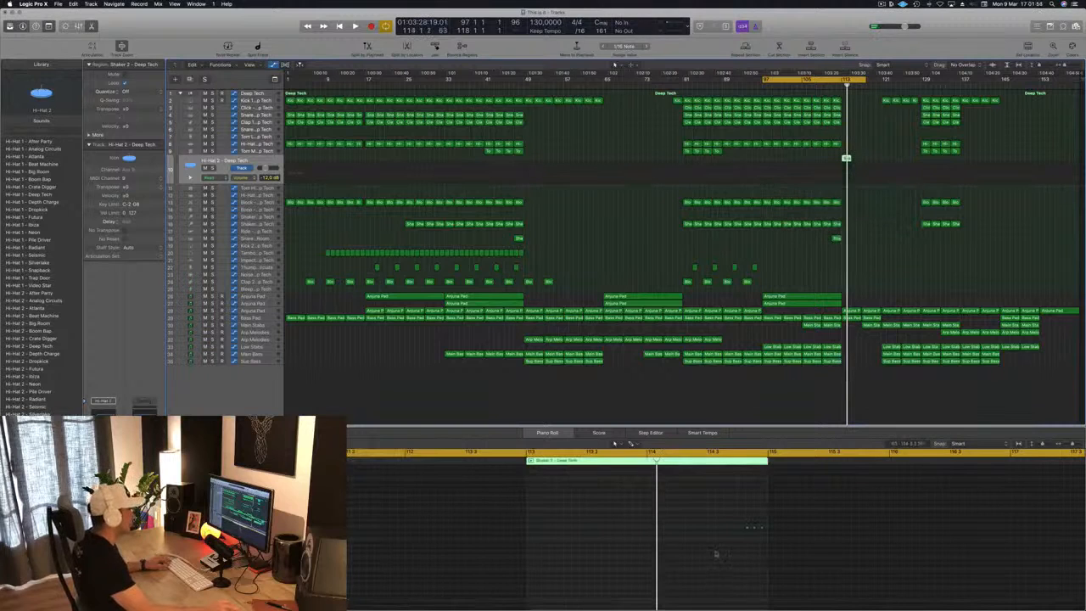
Move the copied region's notes to its start at bar 113 and keep only the first note
left_click(797, 545)
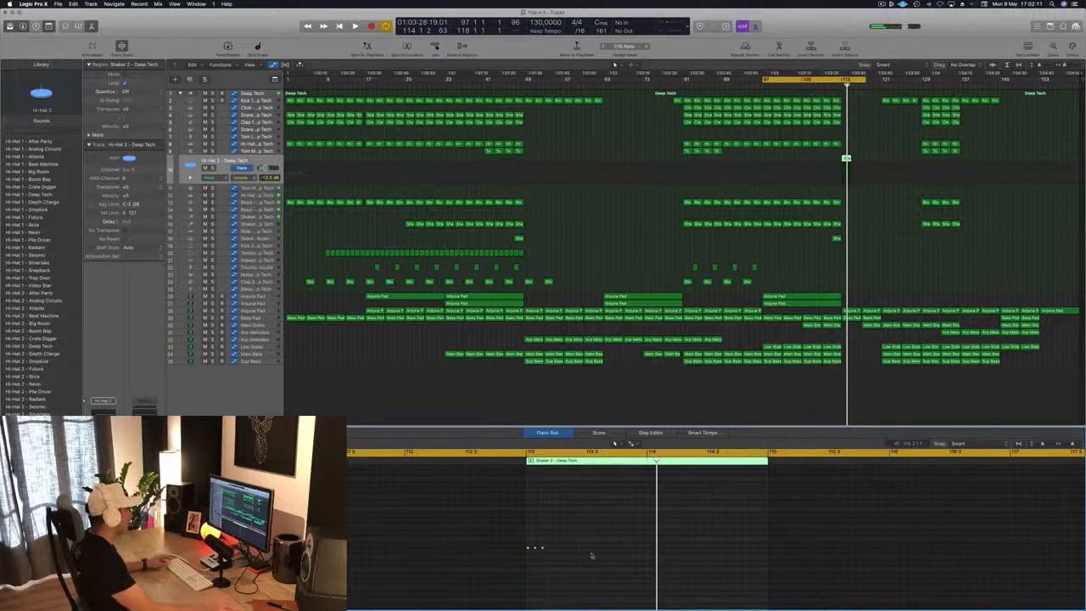
left_click_drag(533, 558, 532, 558)
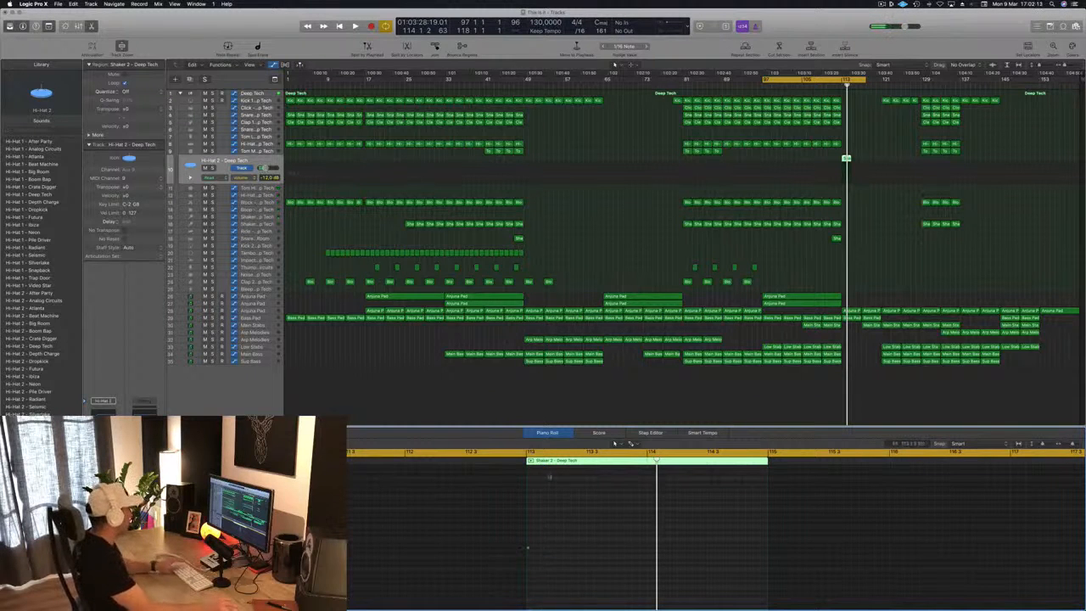
key("space")
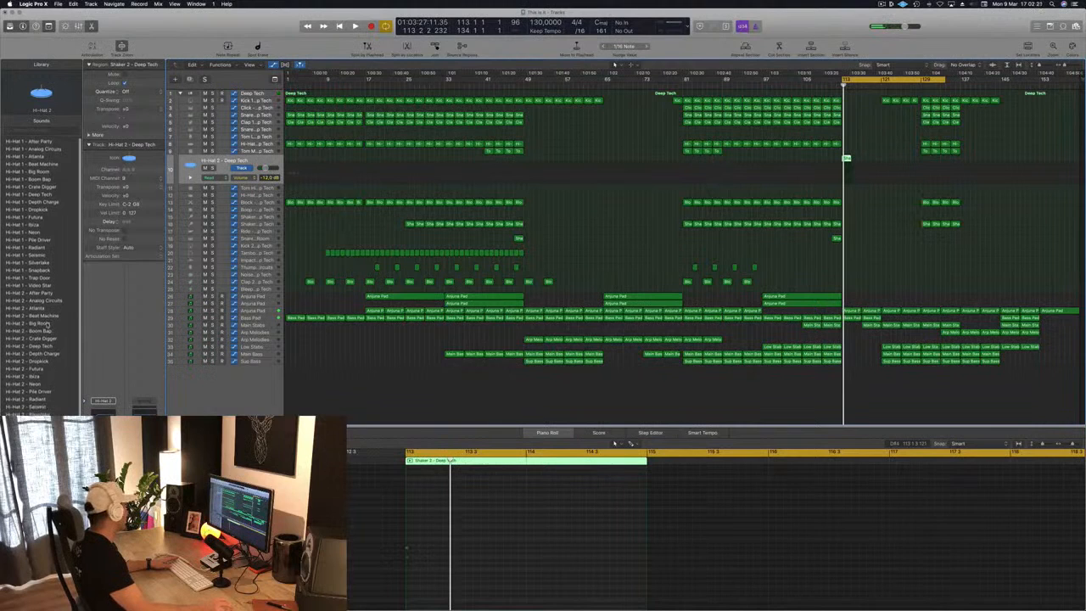
Audition the Crash - After Party cymbal, replace the Hi-Hat 2 sound with Crash - Analog Circuits, and play it around bar 113
scroll(47, 324, "down", 2)
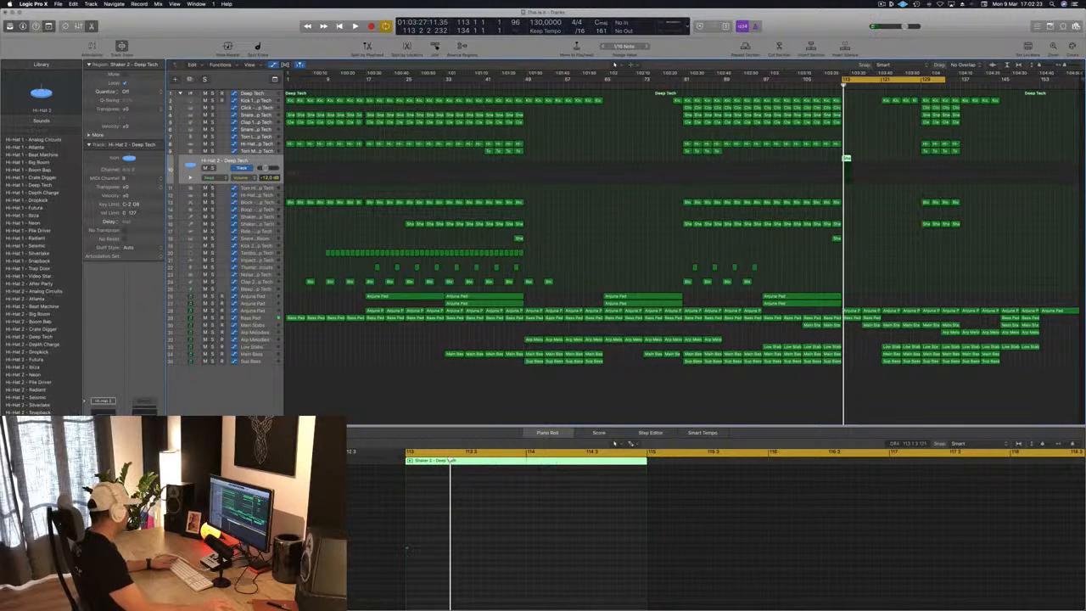
left_click(57, 332)
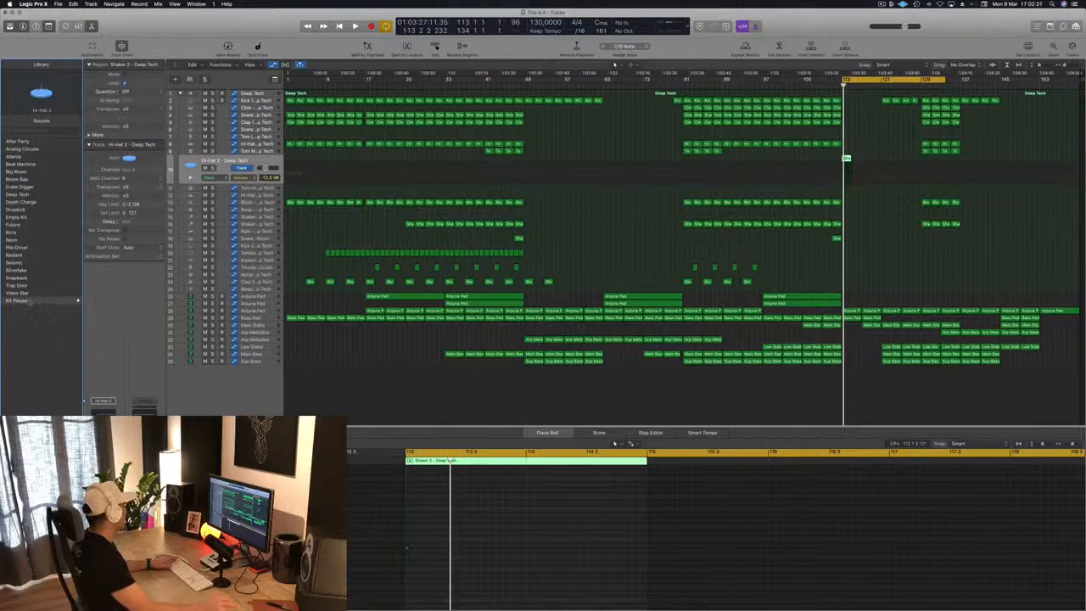
left_click(30, 300)
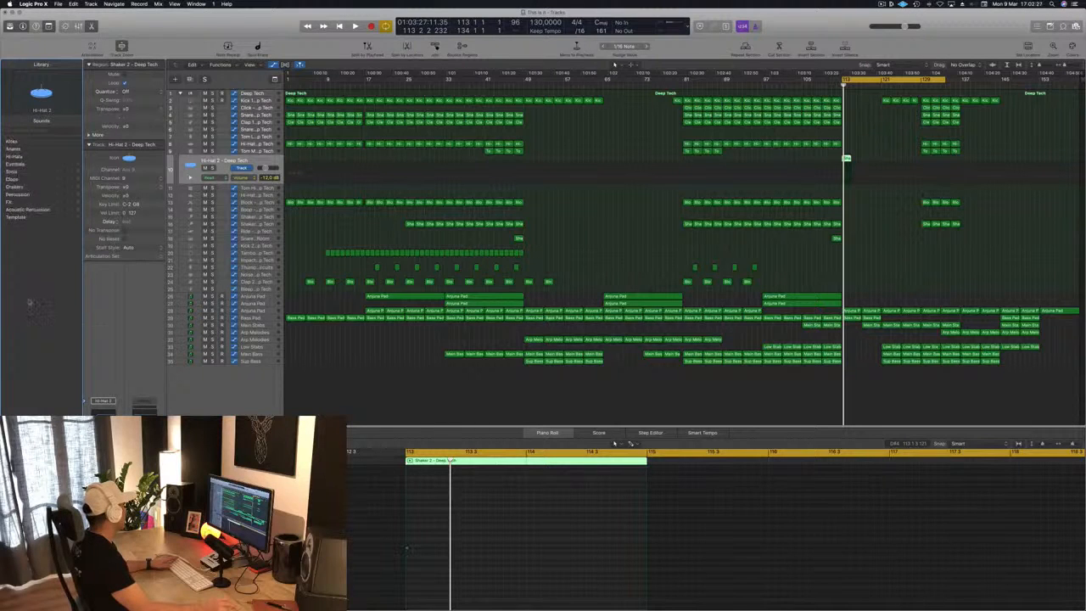
left_click(15, 164)
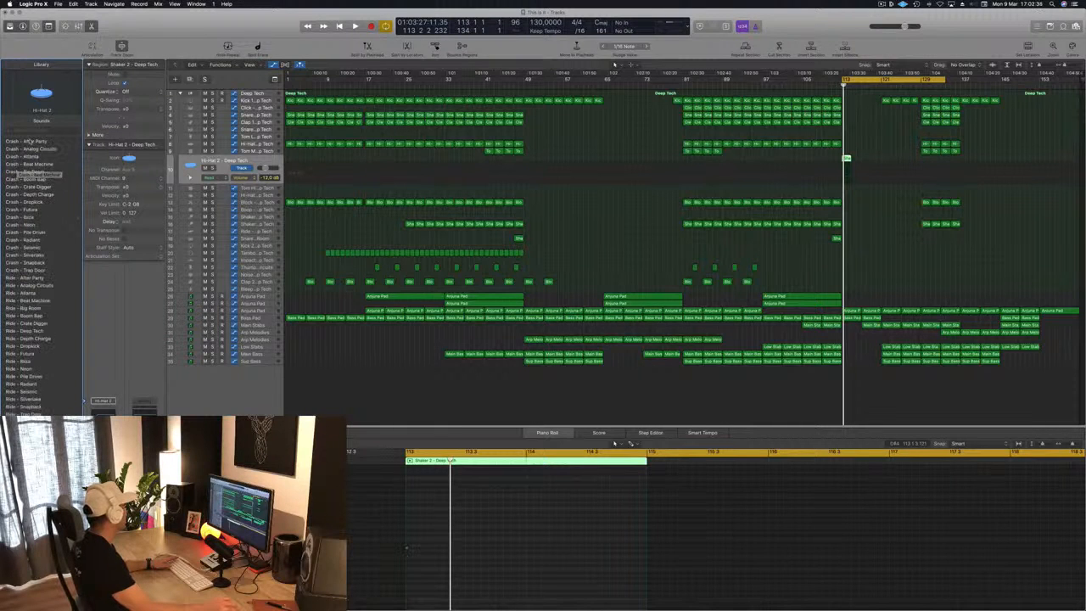
left_click(28, 142)
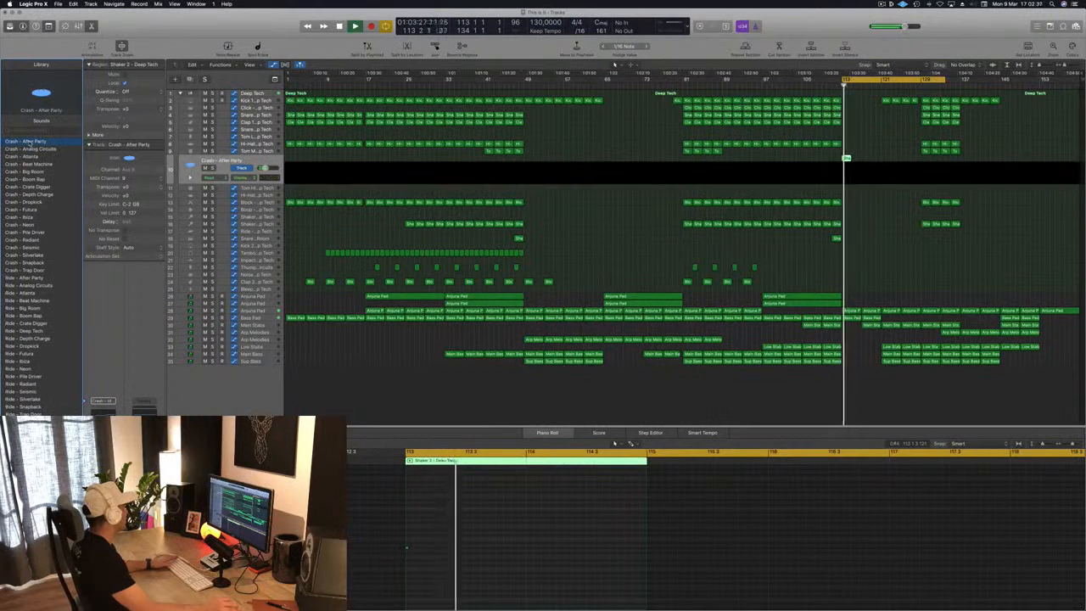
left_click(32, 150)
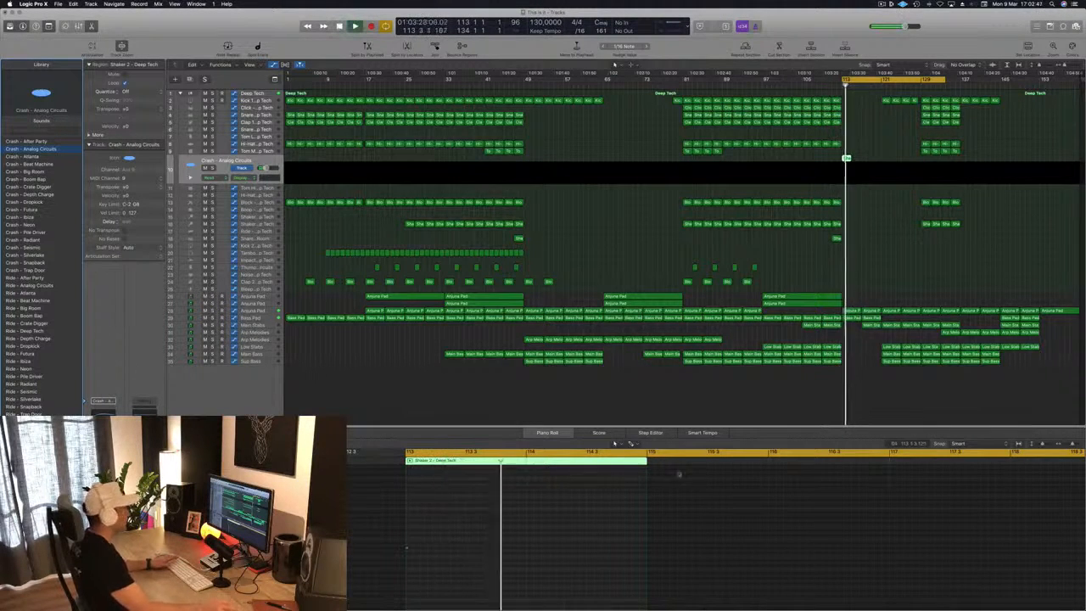
left_click(914, 246)
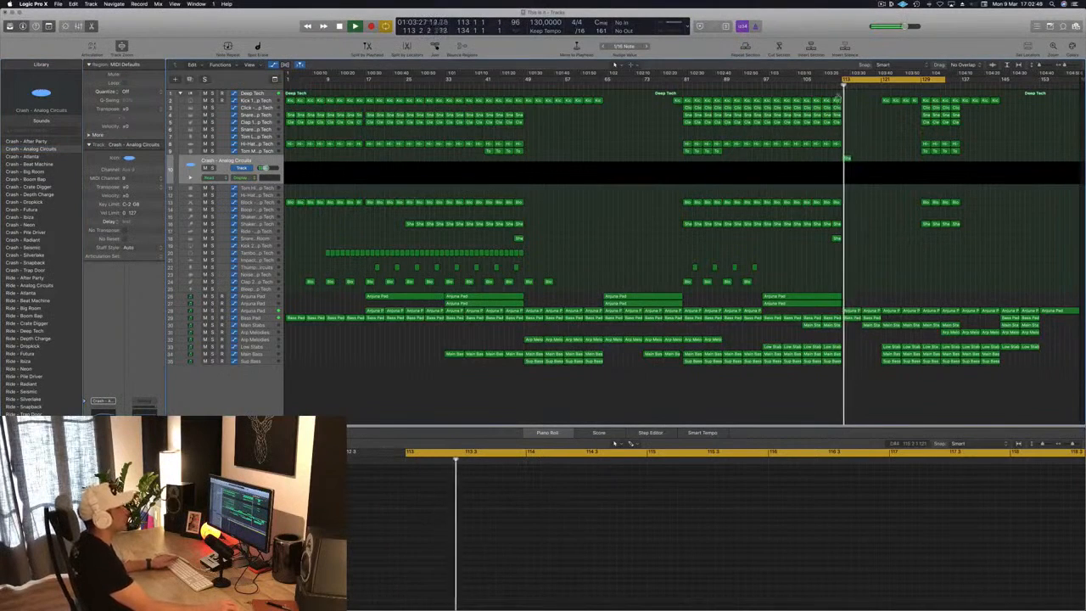
left_click(829, 87)
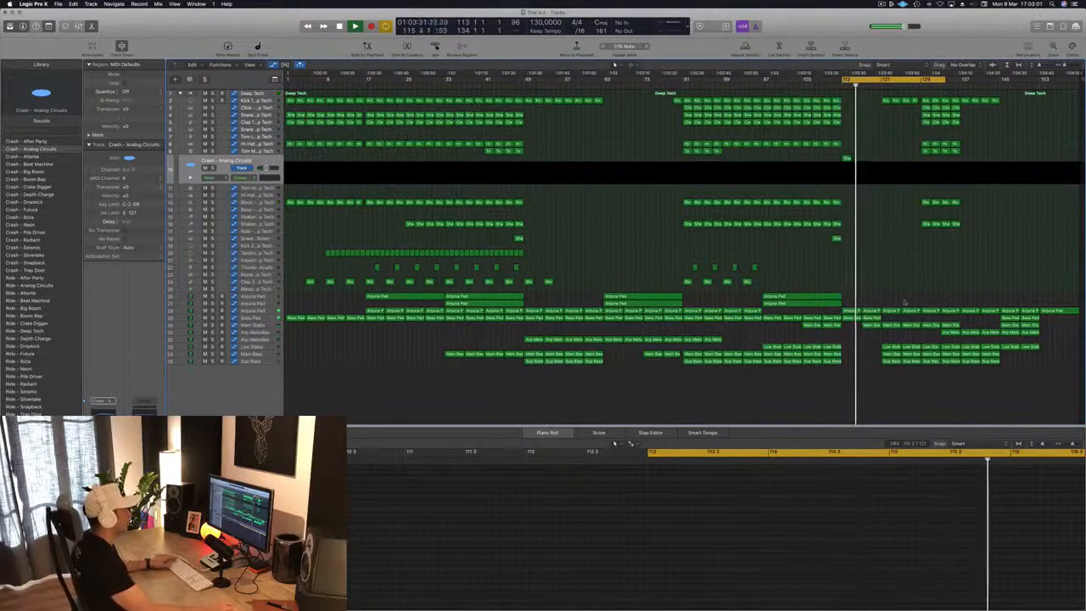
Copy the Main Stabs region from bar 105 to bar 113 and play the result
left_click(255, 325)
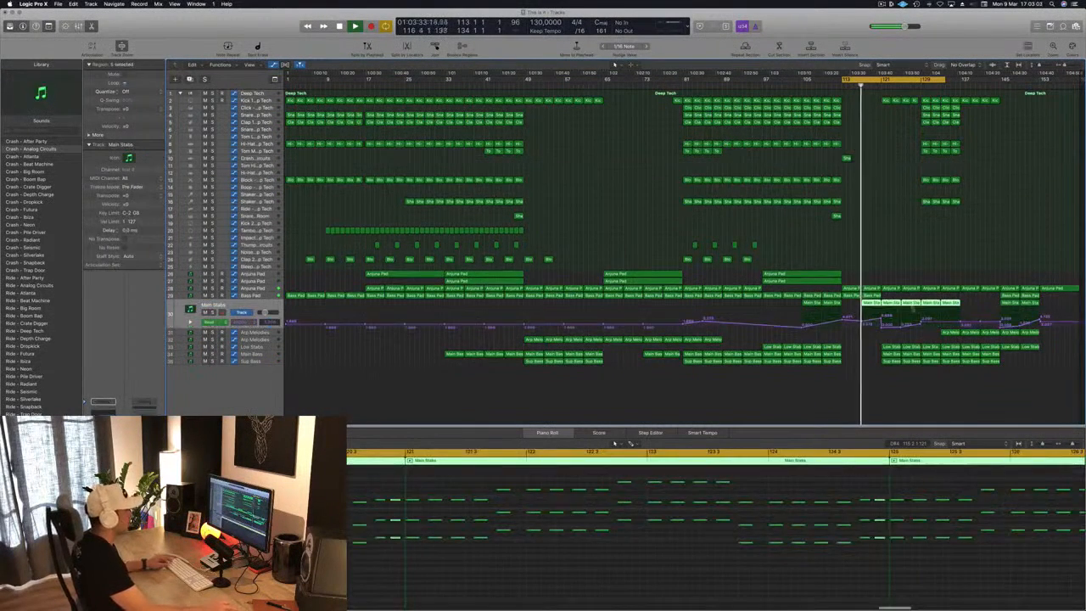
left_click(810, 304)
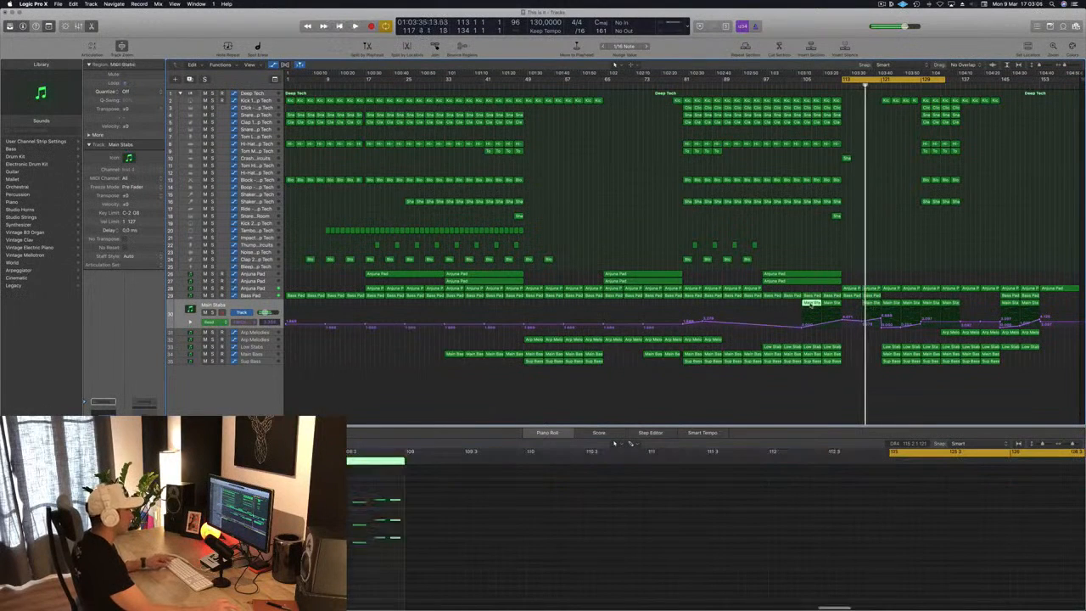
left_click_drag(842, 312, 854, 312)
key("space")
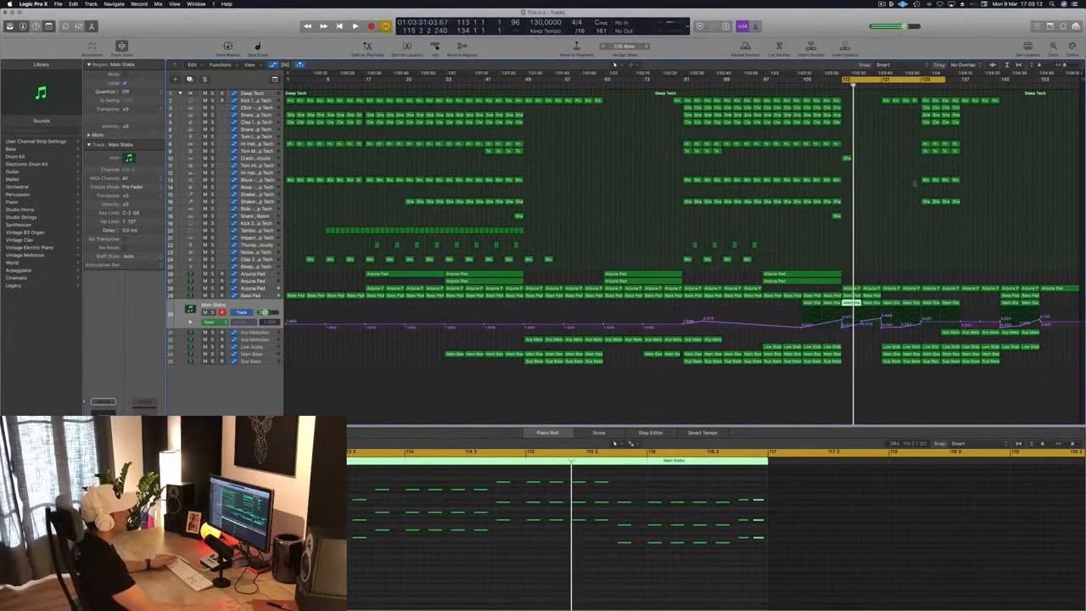
key("space")
Play the arrangement from bar 96 through the transition at bar 113 to check how the build-up leads in
left_click(757, 81)
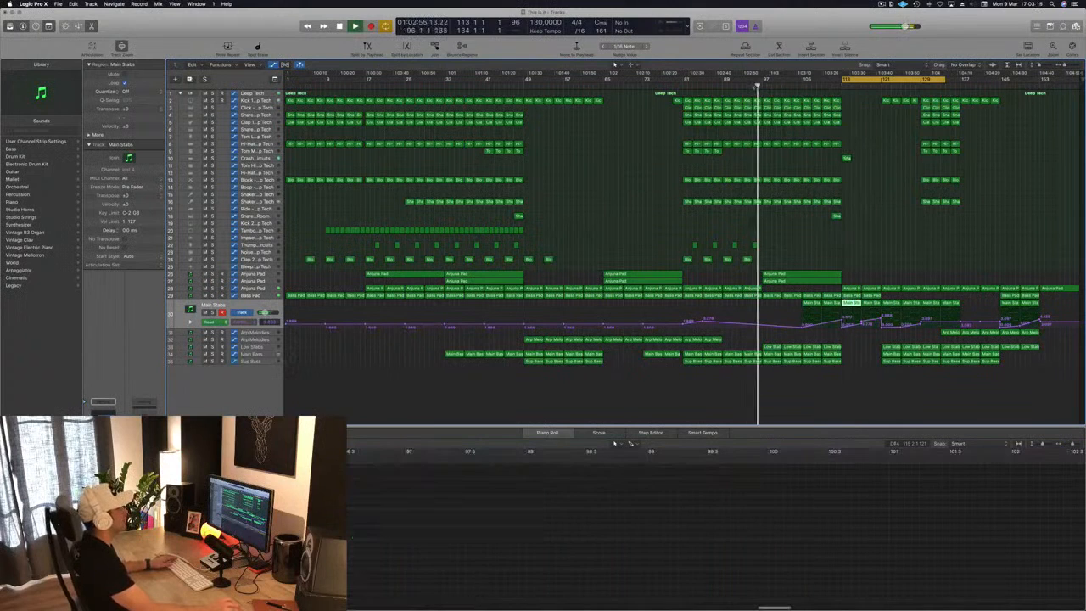
key("Delete")
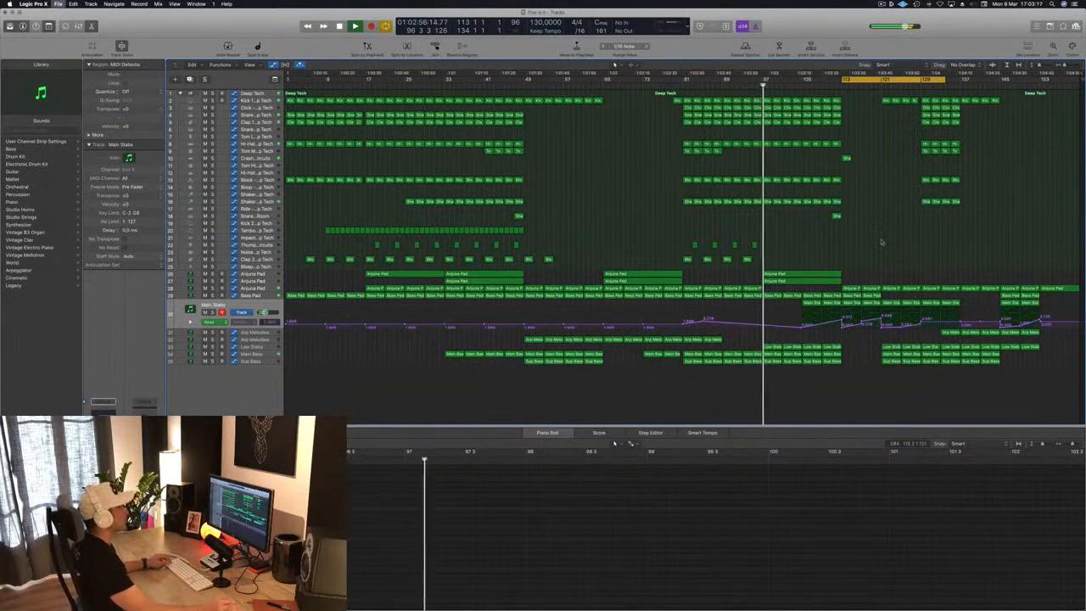
key("a")
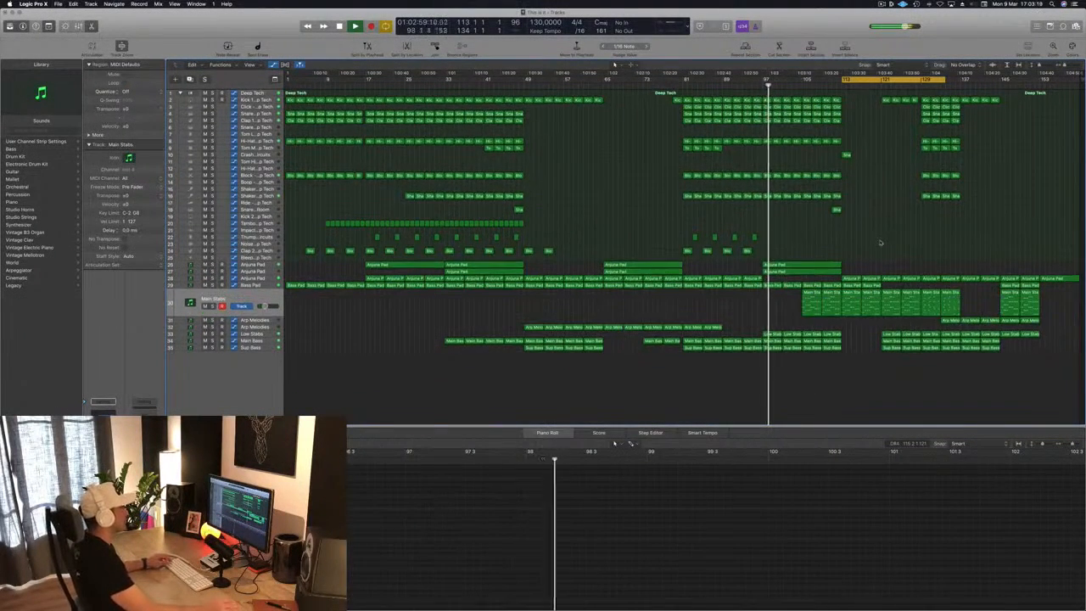
key("a")
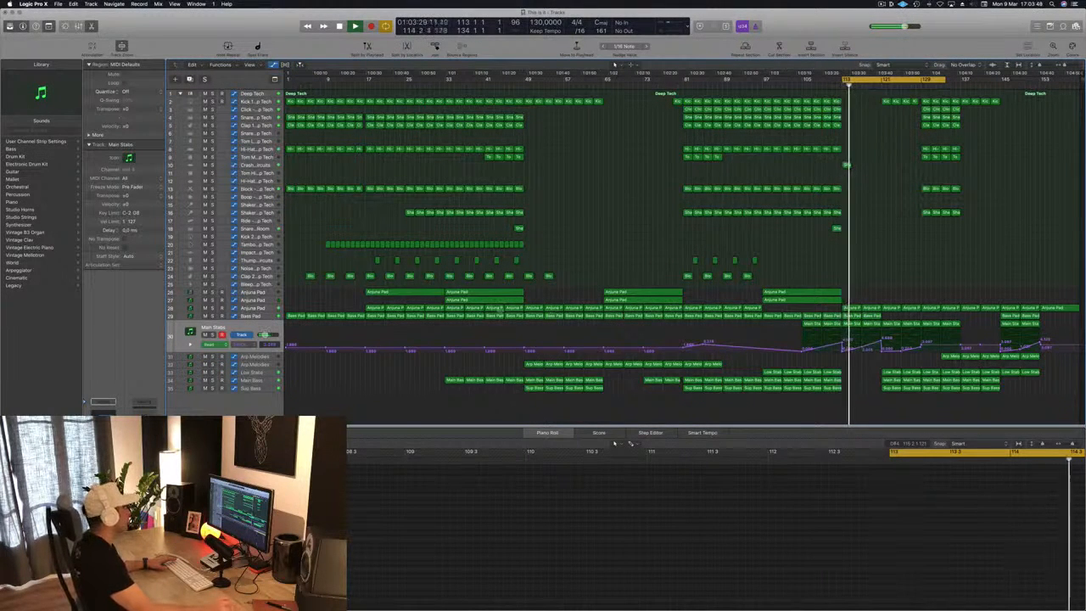
Reshape the Anjuna Pad automation on track 28 to stay low after bar 113 and rise steeply to a peak at bar 121
left_click(270, 308)
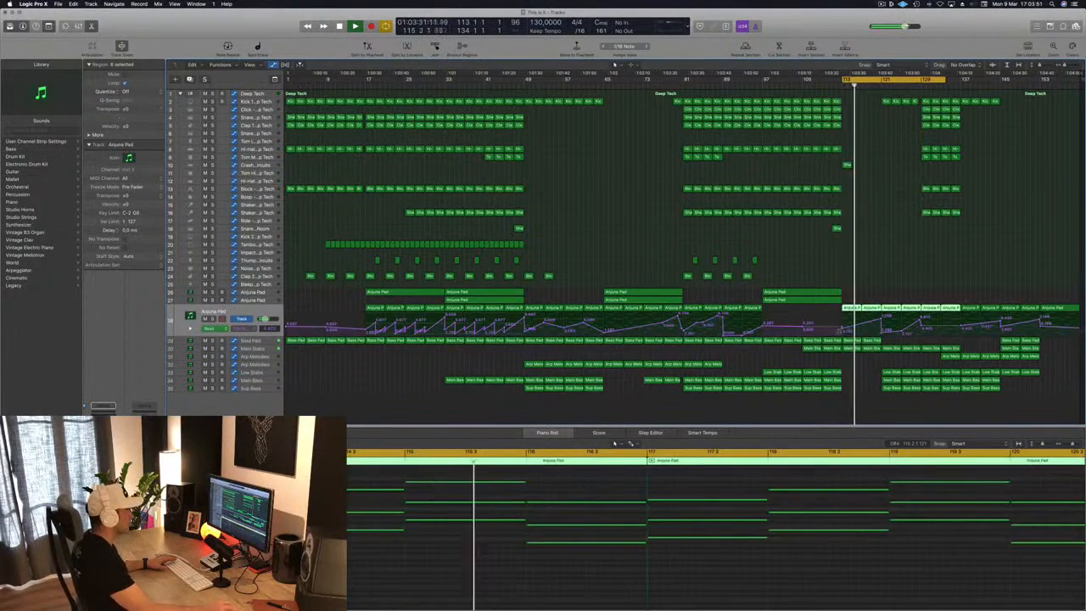
left_click_drag(842, 332, 881, 335)
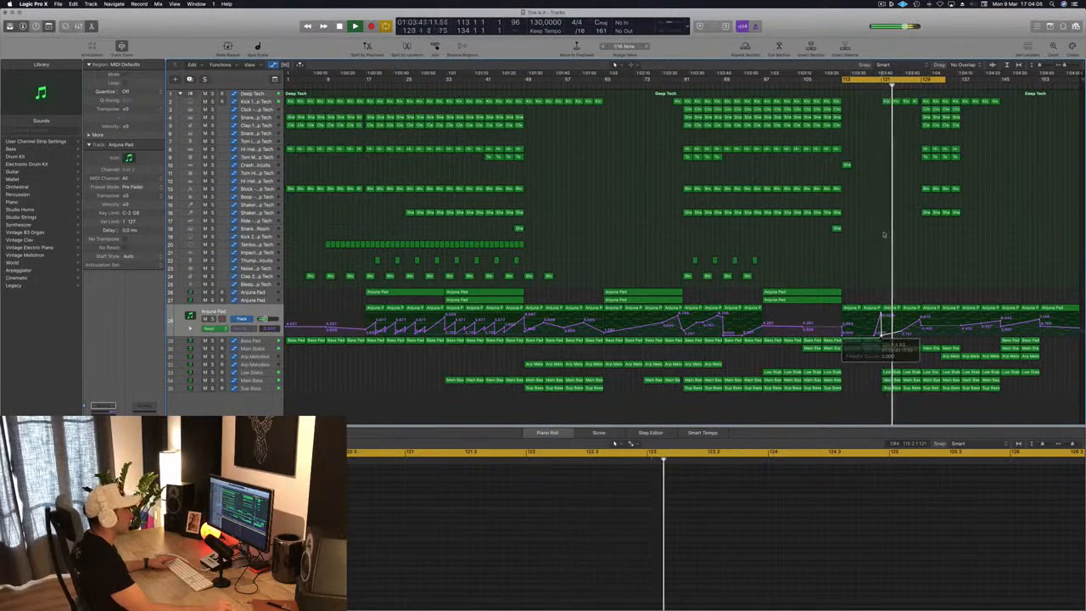
key("space")
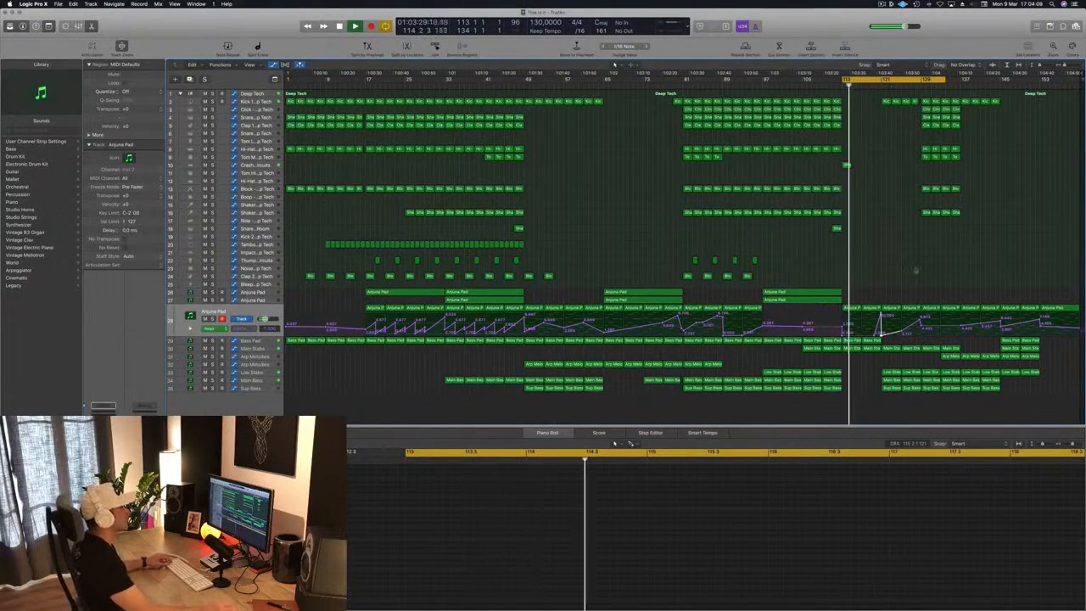
Examine the overall arrangement on both sides of bar 113 during playback, comparing the earlier sections with the remaining bars
key("super+Right")
key("super+Right")
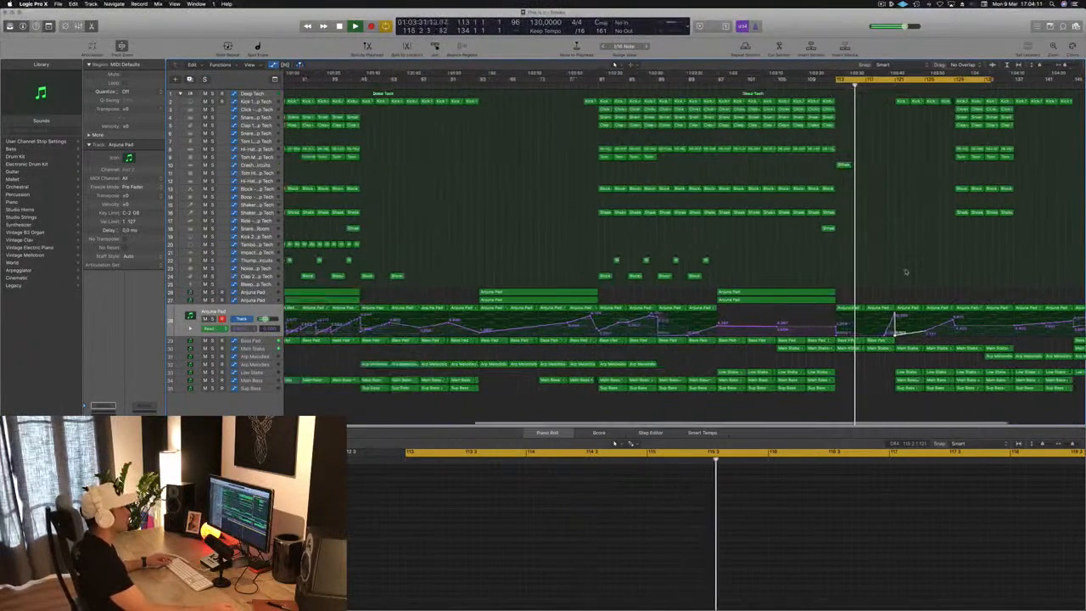
scroll(906, 272, "left", 1)
scroll(1029, 269, "left", 3)
scroll(1029, 269, "up", 3)
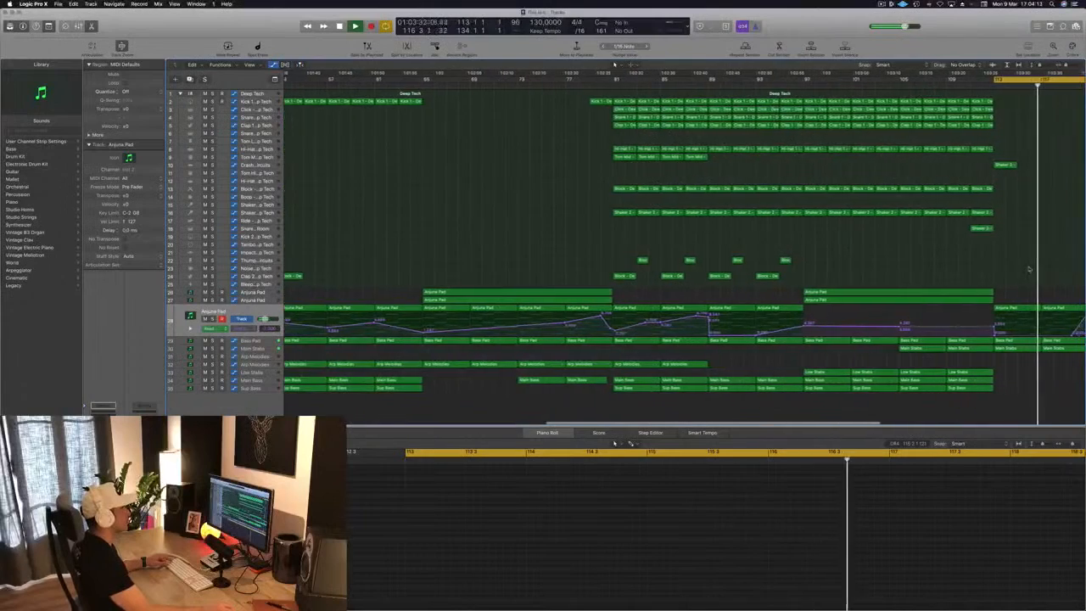
scroll(1029, 269, "down", 5)
scroll(1029, 269, "down", 1)
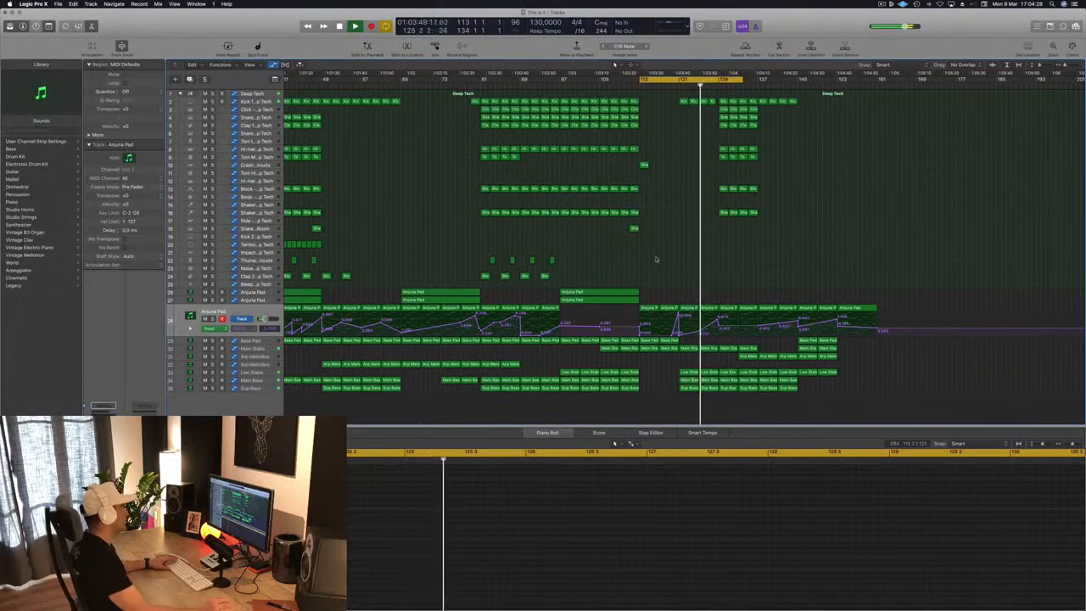
scroll(668, 267, "left", 5)
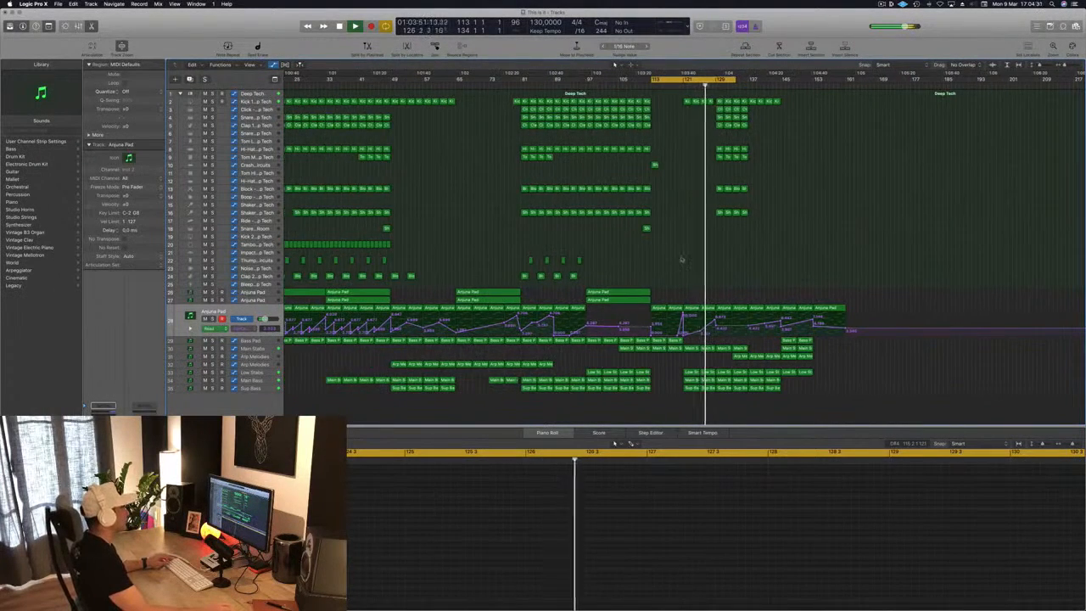
scroll(704, 257, "right", 5)
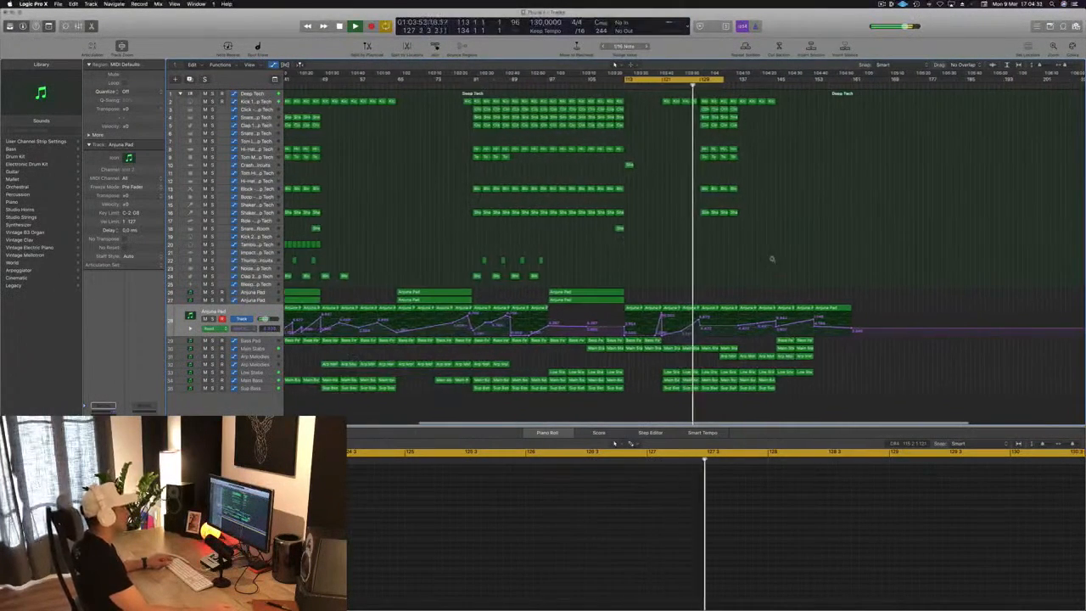
scroll(767, 258, "left", 5)
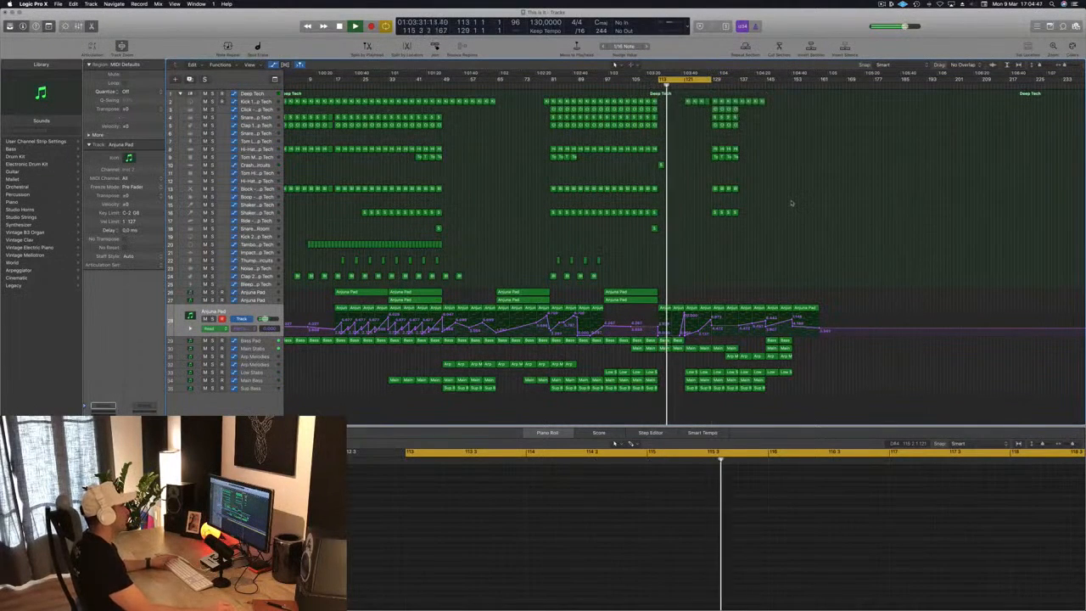
Copy the two long Anjuna Pad regions on tracks 26 and 27 from bar 97 to bar 121
key("space")
key("space")
key("super+Right")
key("super+Right")
key("super+Right")
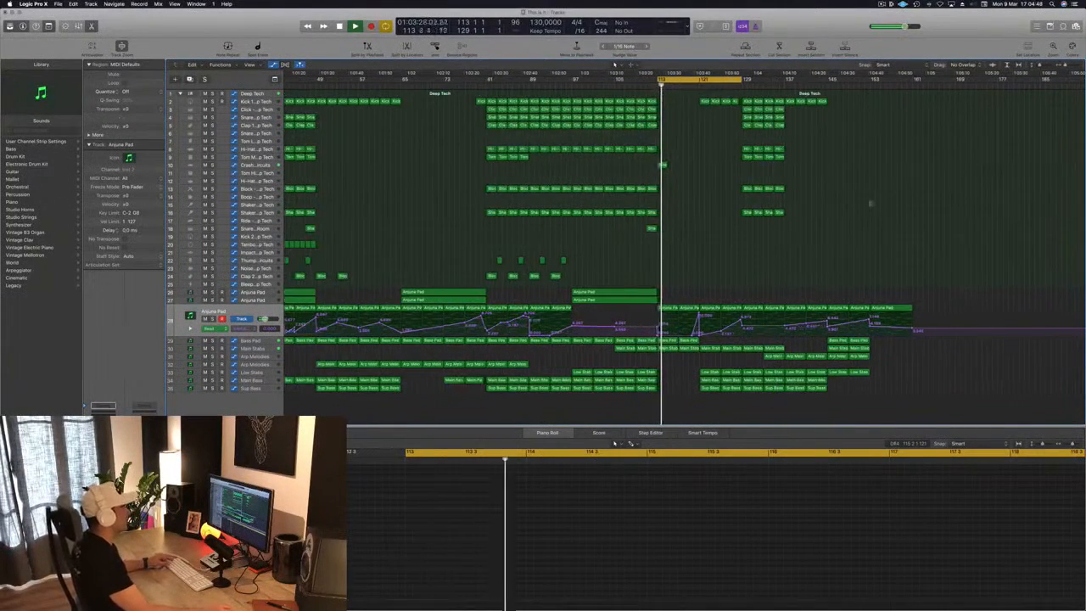
key("super+Right")
key("super+Right")
key("super+Right")
key("super+Right")
key("super+Left")
key("super+Left")
key("super+Left")
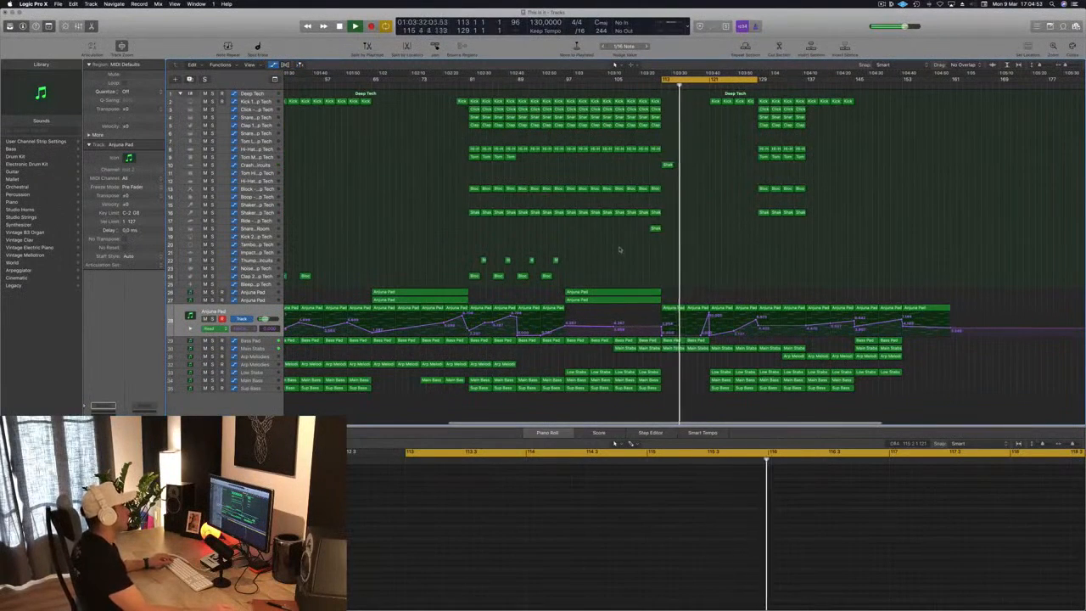
left_click_drag(611, 295, 761, 296)
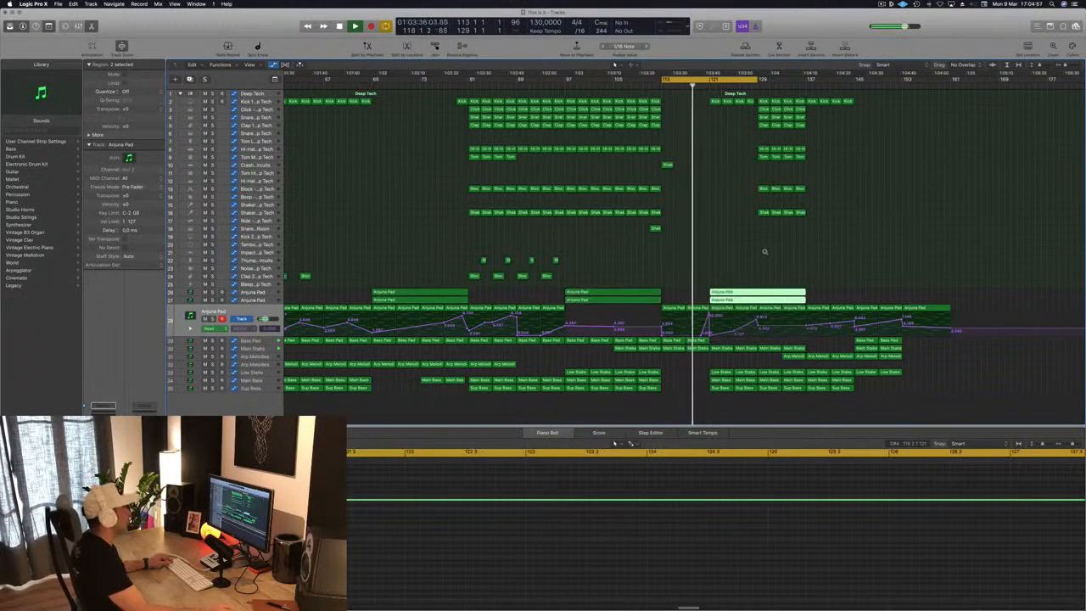
scroll(765, 271, "up", 2)
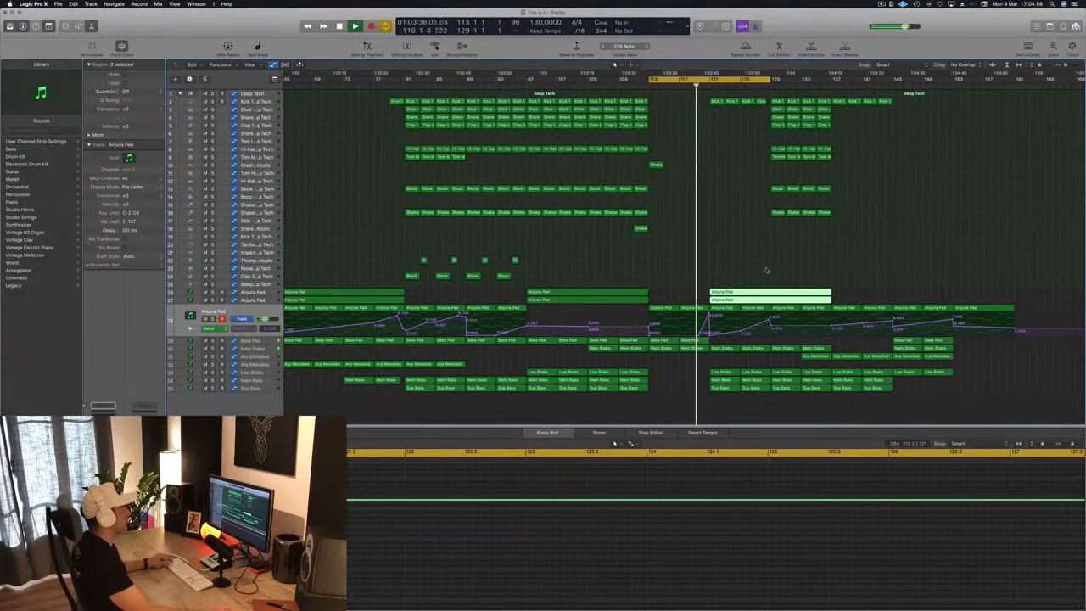
scroll(765, 270, "down", 2)
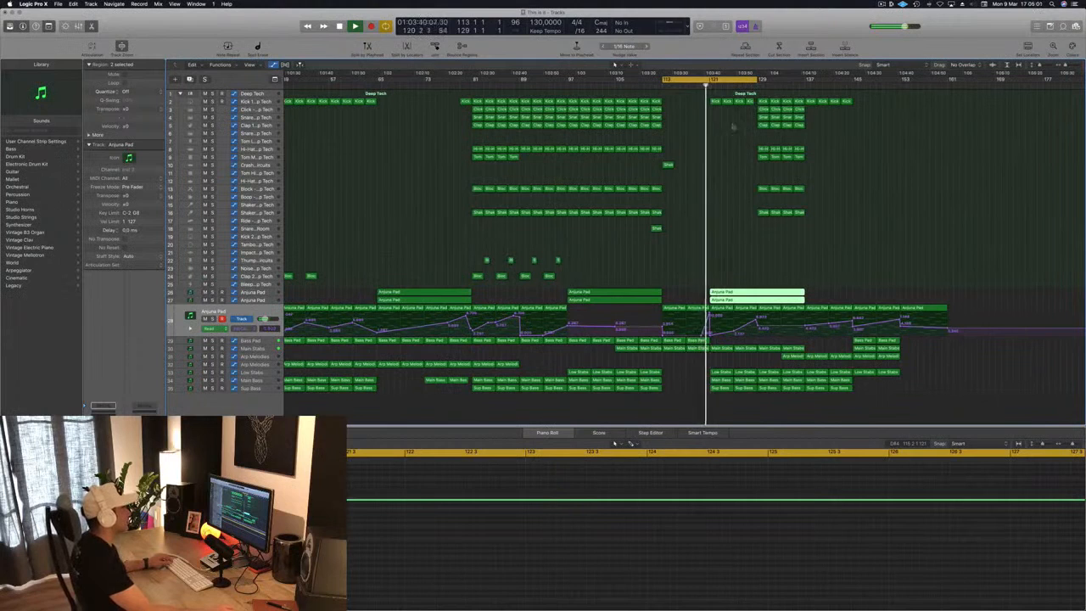
Delete the Kick 1 regions between bars 121 and 129 and play from just before bar 121
left_click_drag(683, 101, 762, 108)
key("Delete")
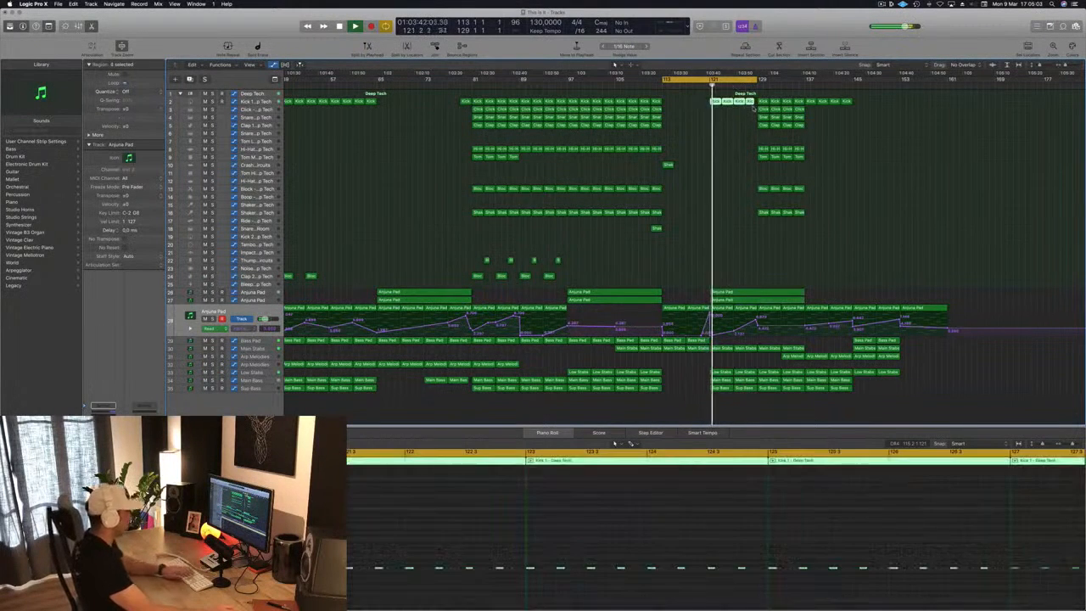
left_click(704, 85)
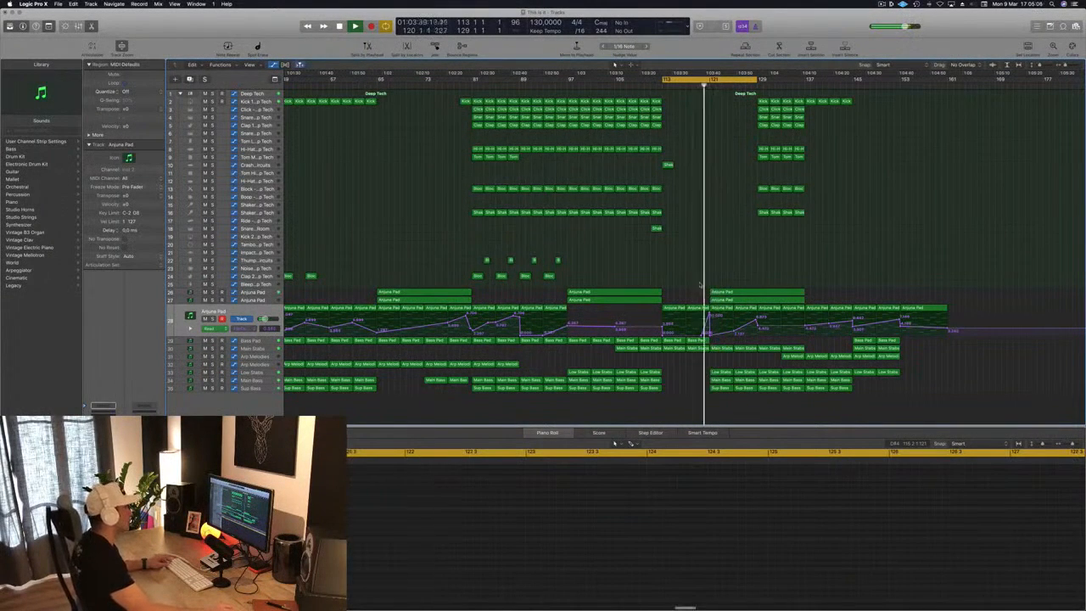
Delete the Low Stabs, Main Bass and Sup Bass regions from bar 121 to bar 133 and save the project
left_click_drag(709, 370, 768, 387)
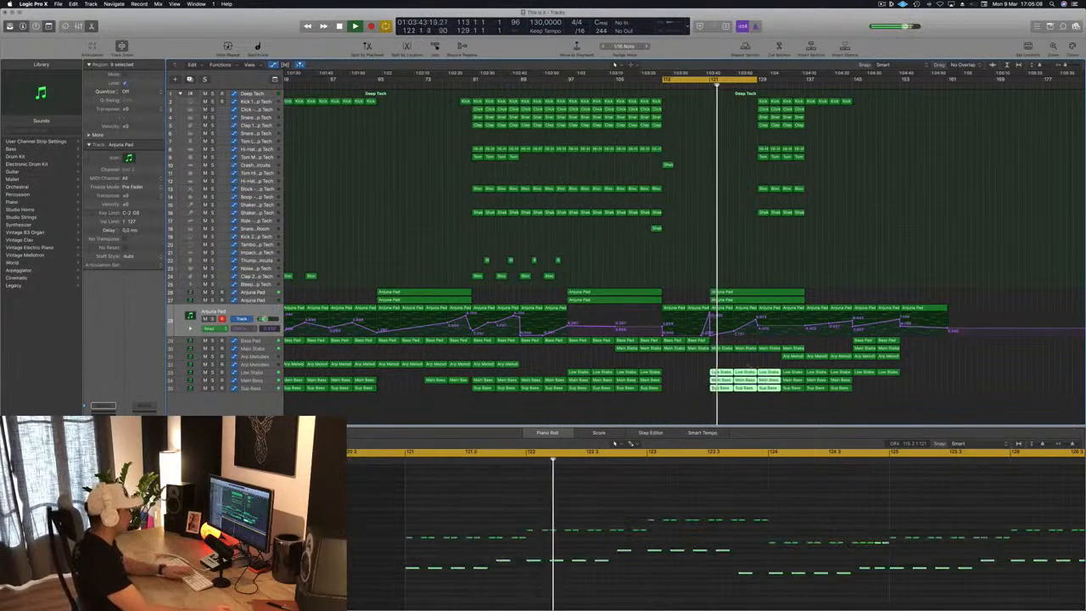
key("Delete")
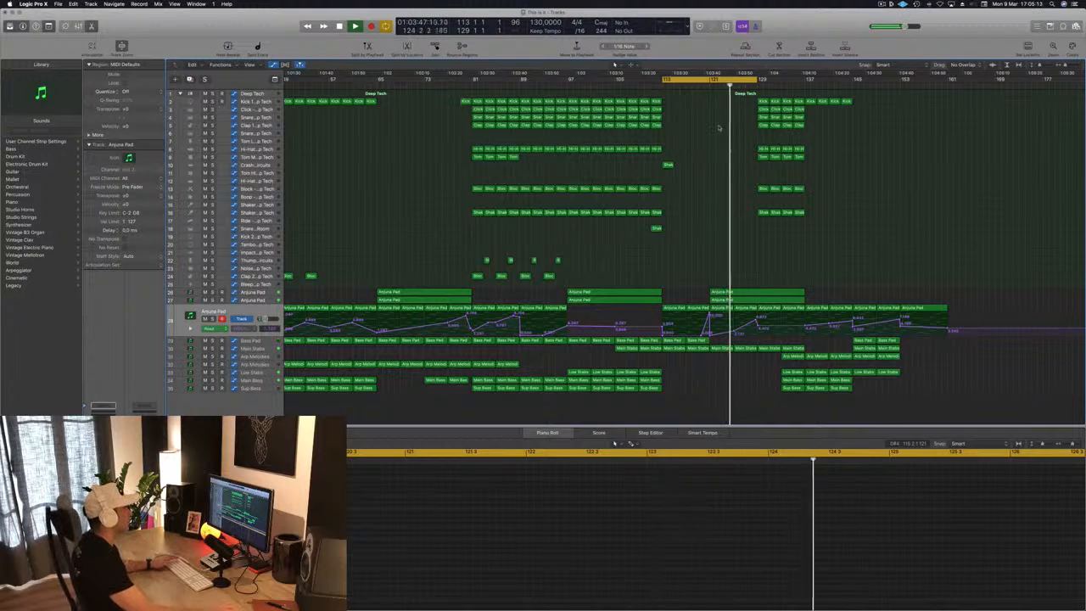
key("Return")
key("super+s")
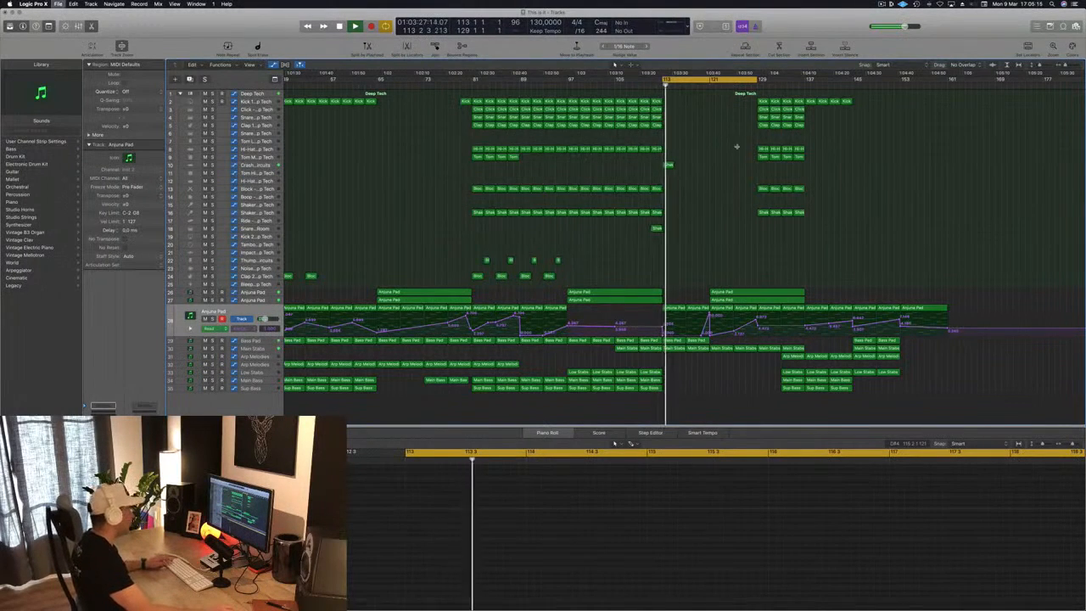
Copy the crash region on track 10 from bar 113 to bar 121
key("super+Left")
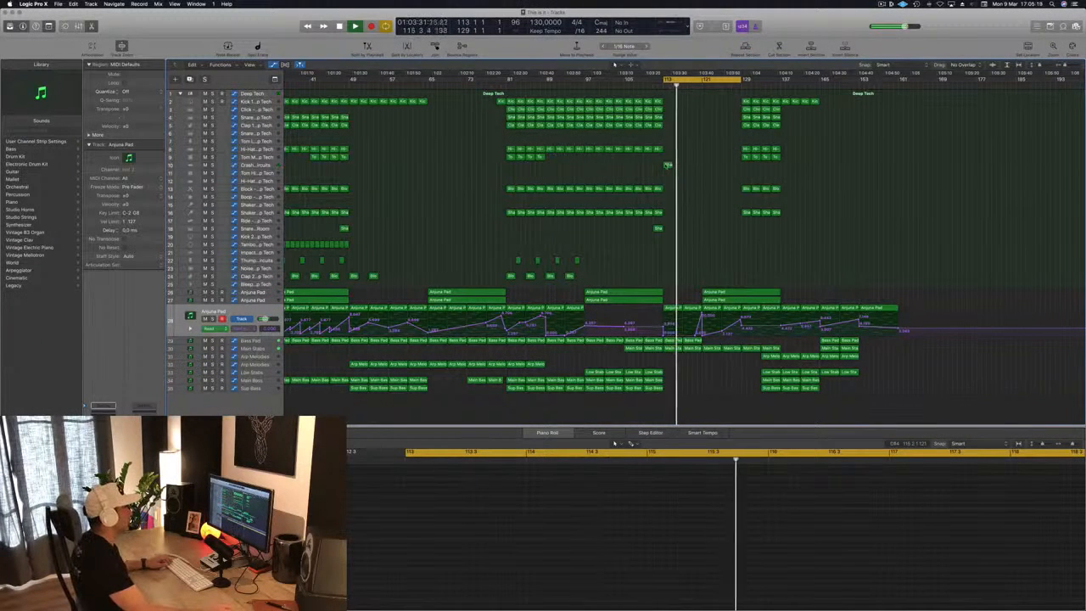
left_click_drag(668, 165, 704, 166)
key("super+Right")
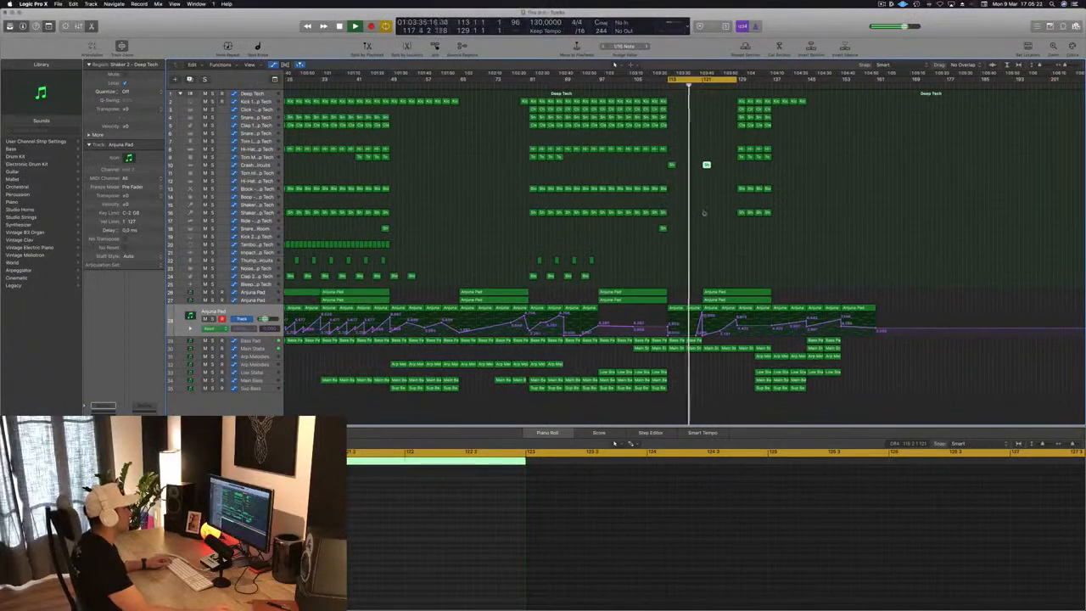
Copy the last Kick 1 region before bar 113 to bar 121 and delete its notes after the opening kick
key("super+Right")
key("super+Right")
key("super+Right")
key("super+Left")
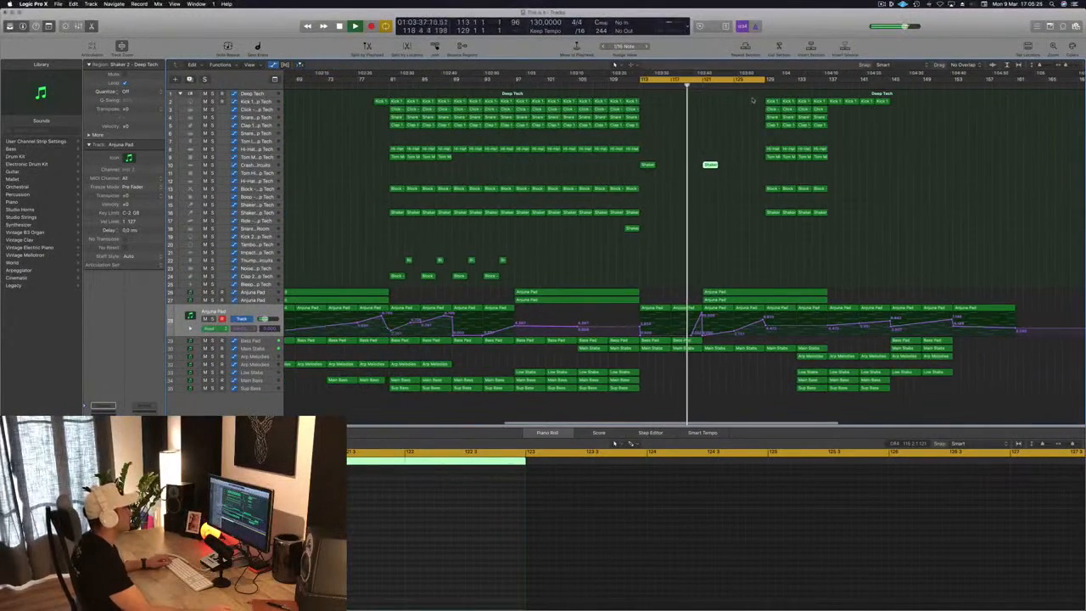
left_click_drag(633, 100, 709, 101)
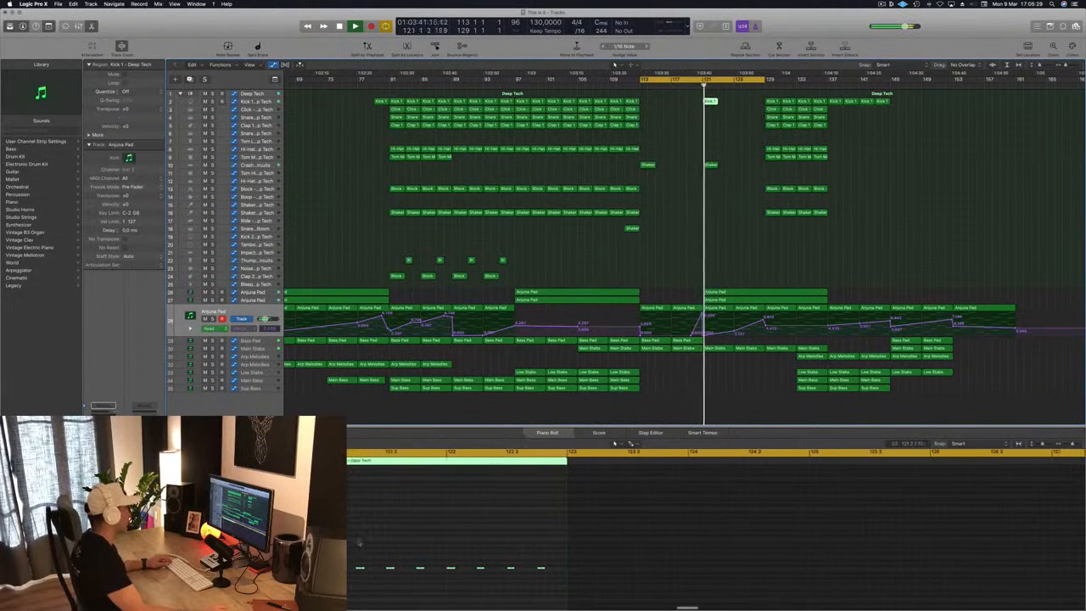
left_click_drag(353, 553, 534, 580)
key("Delete")
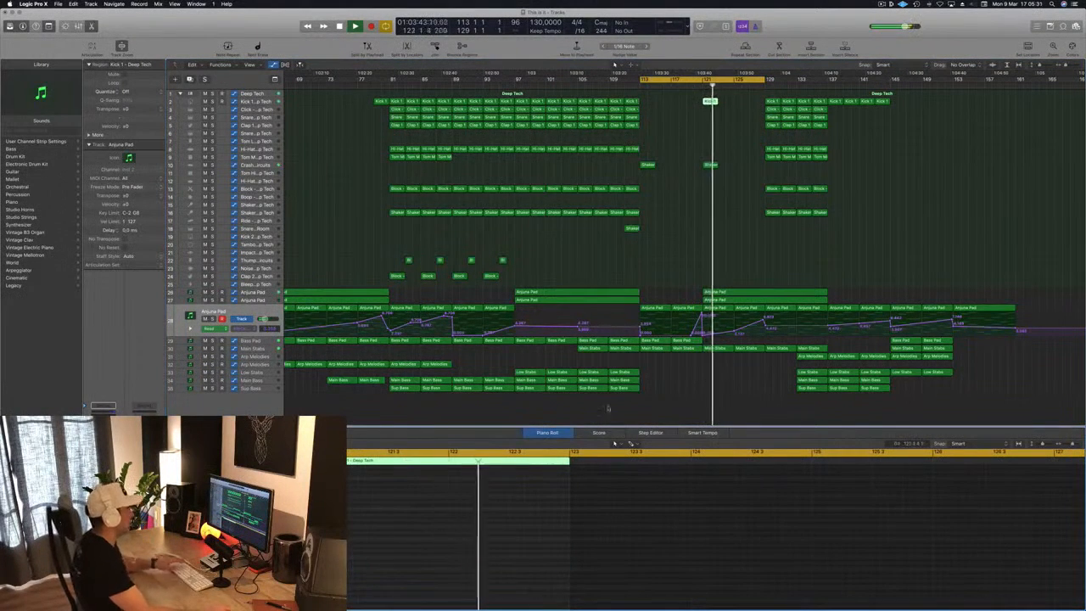
Shape the Bass Pad automation on track 29 to drop at bar 113 and rise steadily to bar 121
key("space")
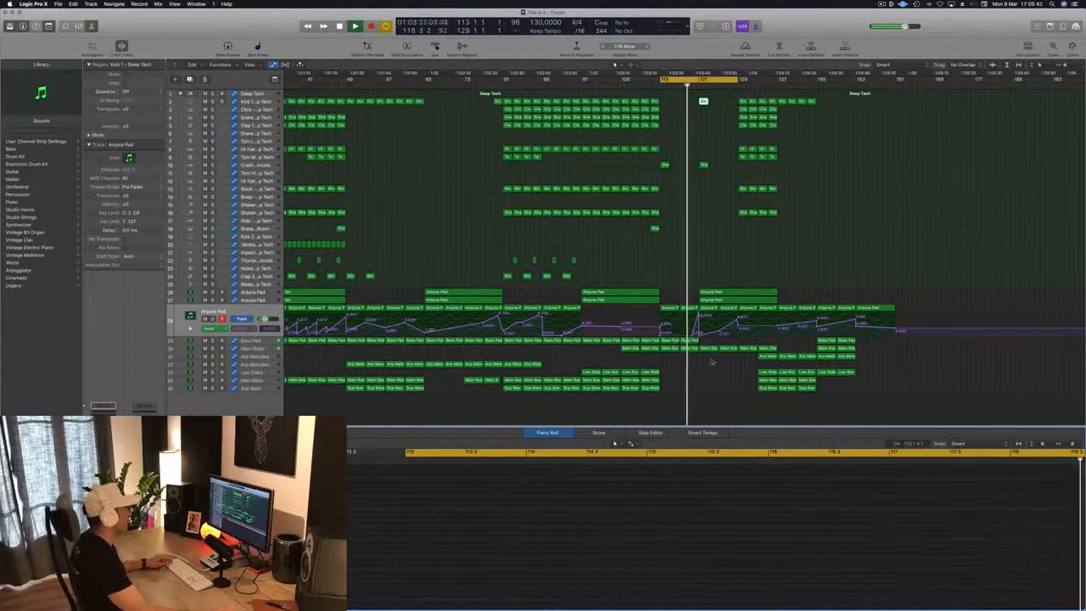
key("Down")
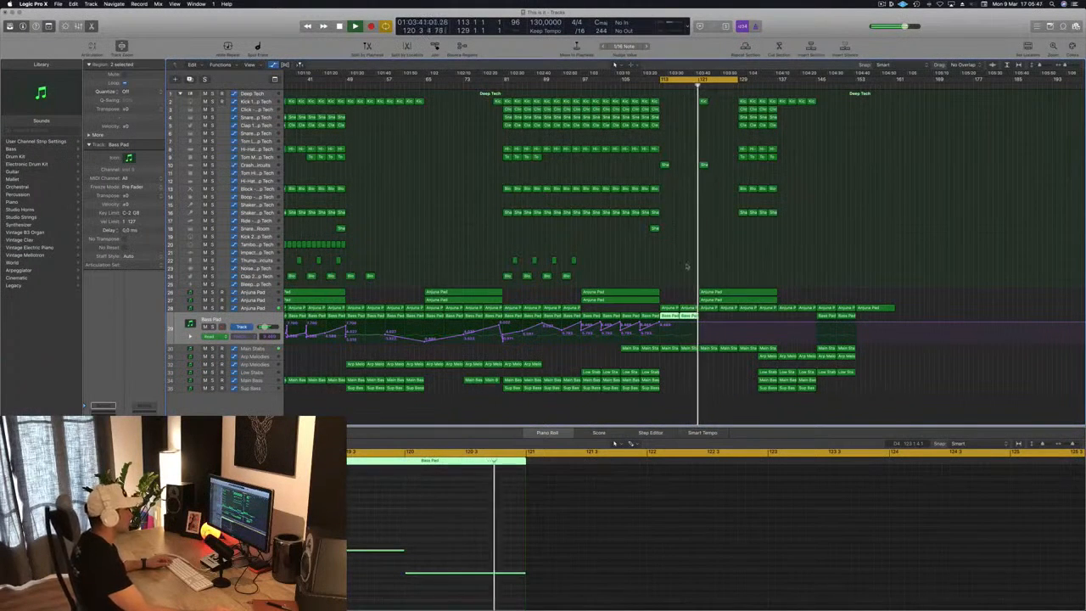
left_click(654, 248)
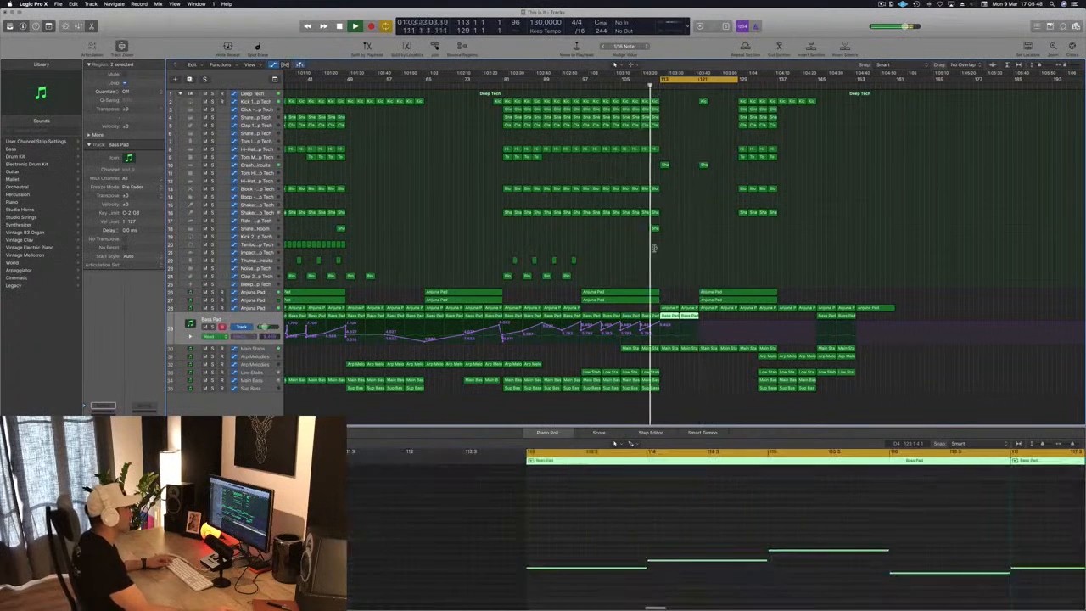
left_click(696, 324)
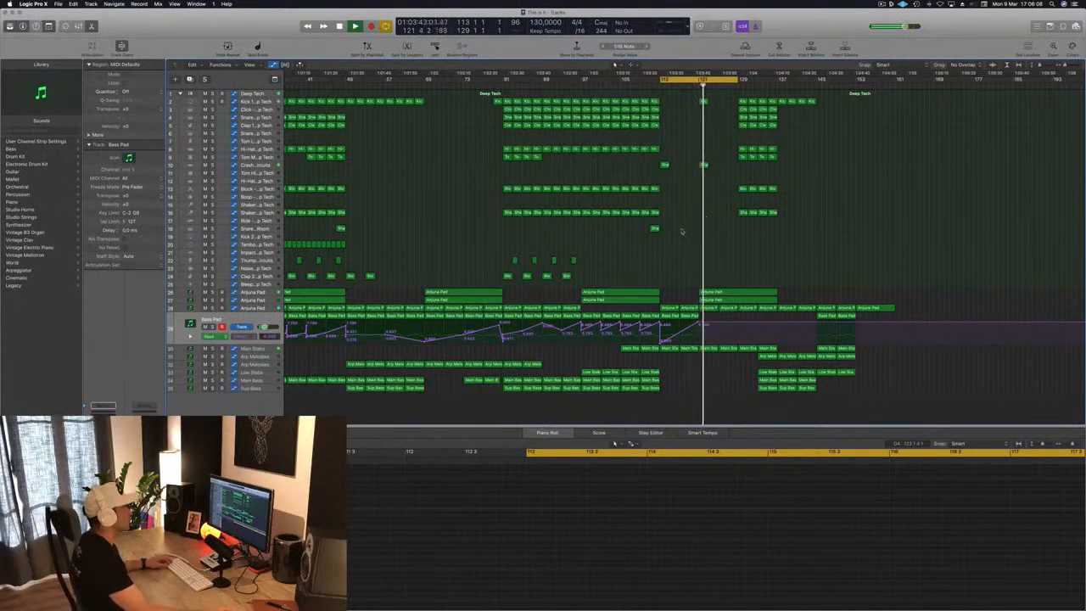
Copy the single-kick region and the crash region from bar 121 to bar 125
key("super+Right")
key("super+Right")
left_click_drag(677, 97, 723, 171)
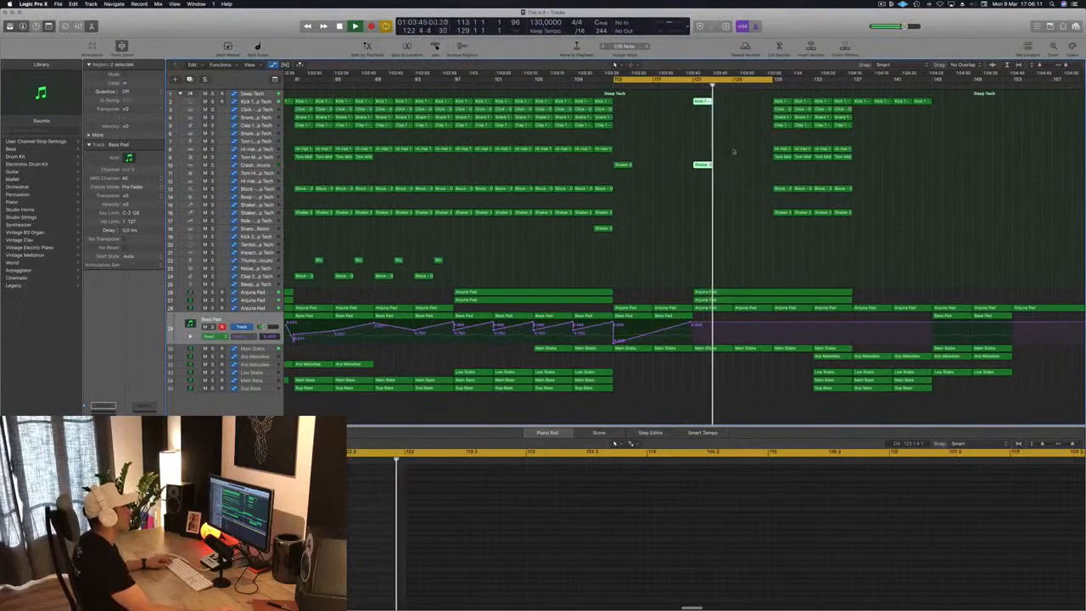
left_click_drag(702, 102, 743, 109)
key("super+Left")
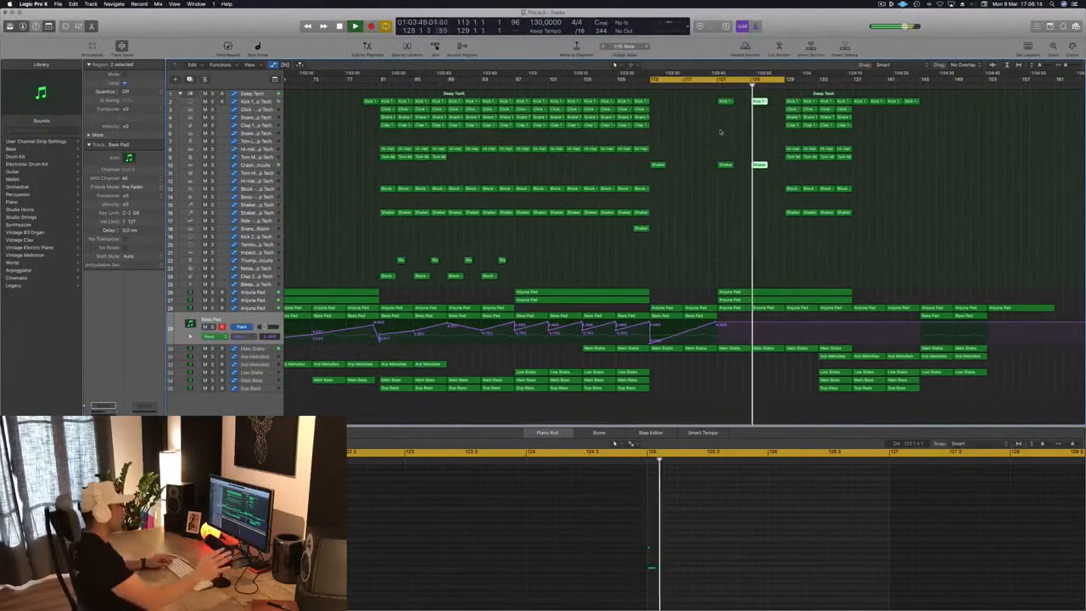
key("super+Left")
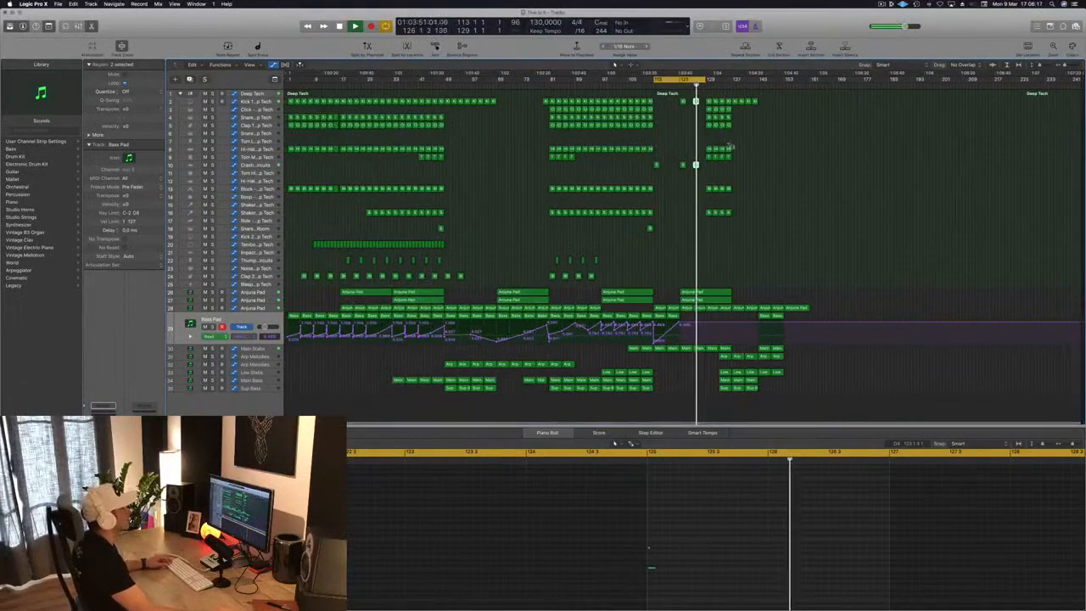
Delete all the remaining drum and percussion regions from bar 129 onward
key("super+Right")
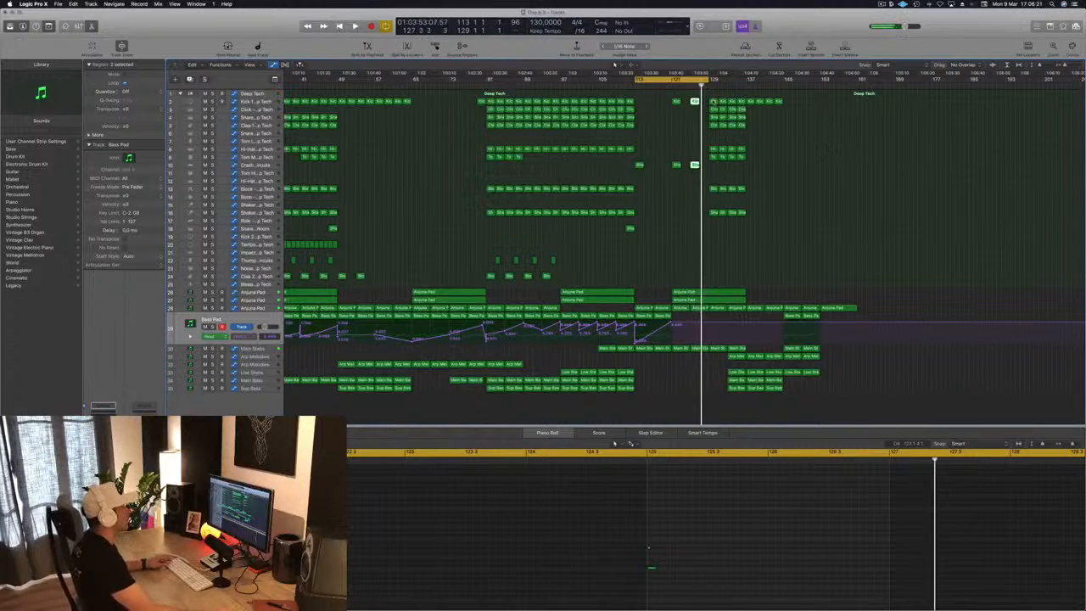
left_click_drag(711, 100, 789, 250)
key("Delete")
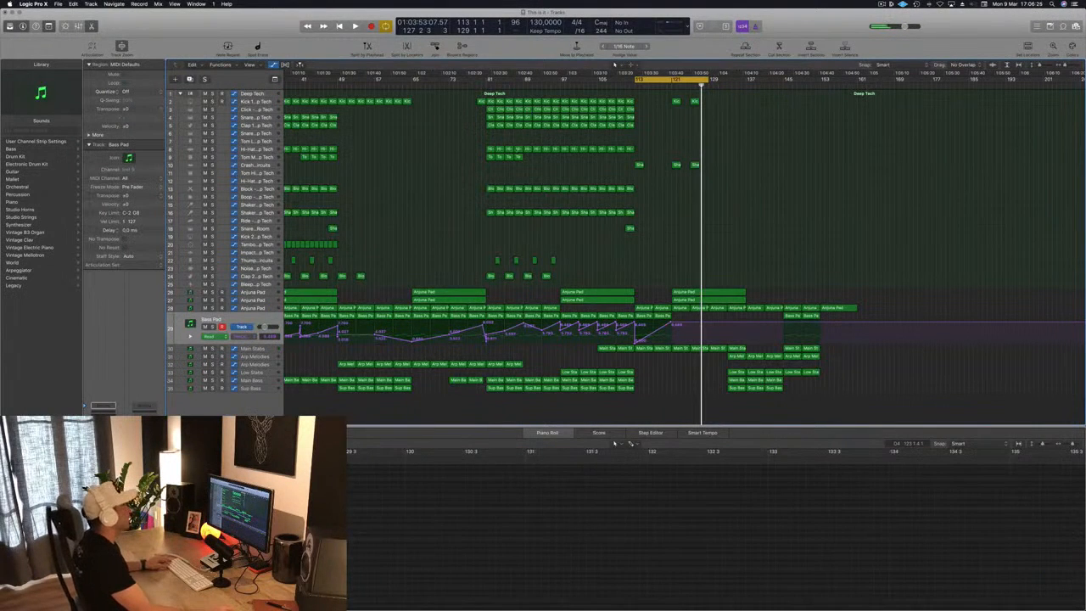
Copy the kick and crash regions at bars 121 and 125 to bars 129 and 133, and extend the cycle range to bar 137
key("space")
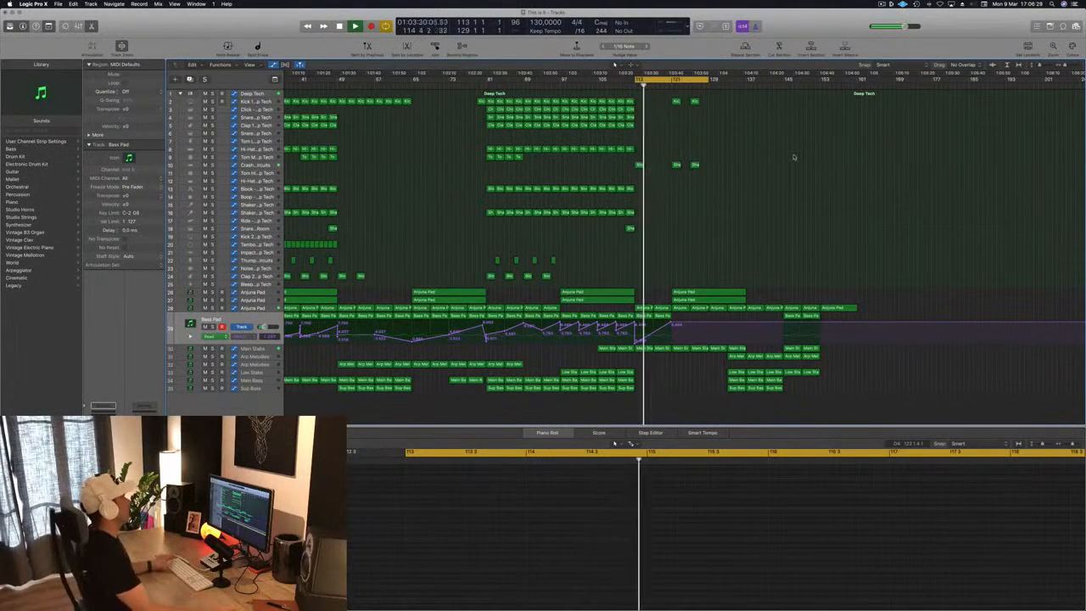
left_click_drag(718, 98, 671, 168)
left_click_drag(676, 101, 745, 81)
left_click(792, 148)
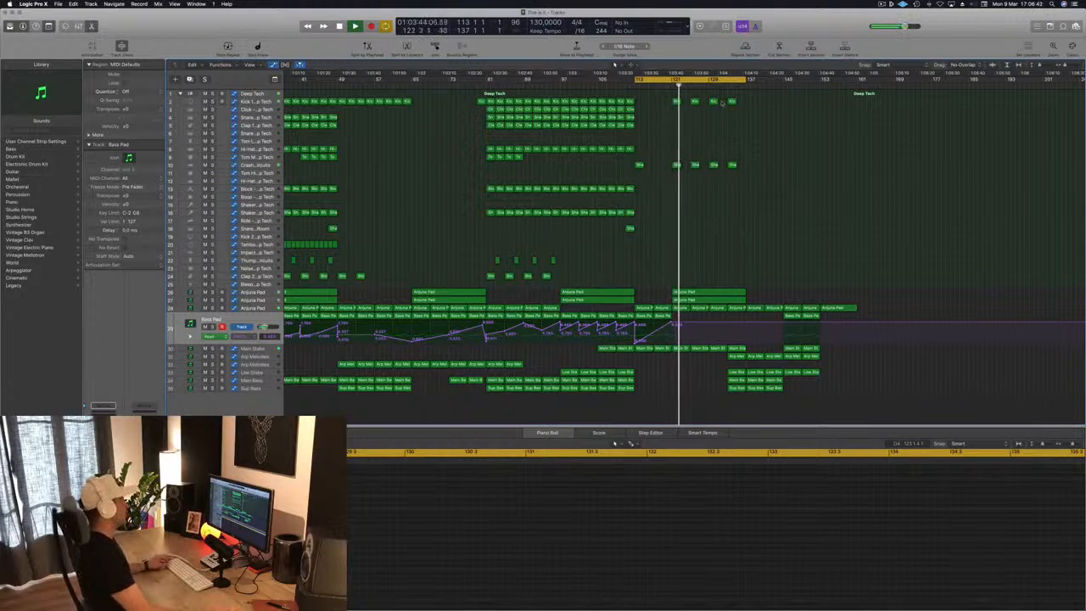
Copy the last Clap 1 region to track 6 at bar 129 and duplicate its notes in between to form a dense roll
left_click(629, 125)
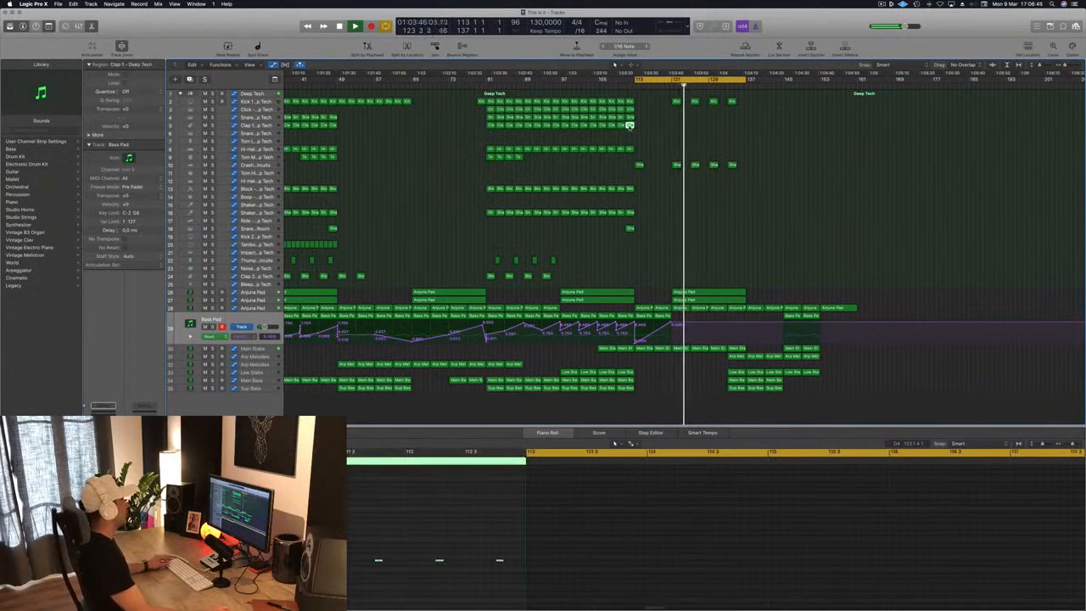
left_click_drag(630, 125, 712, 133)
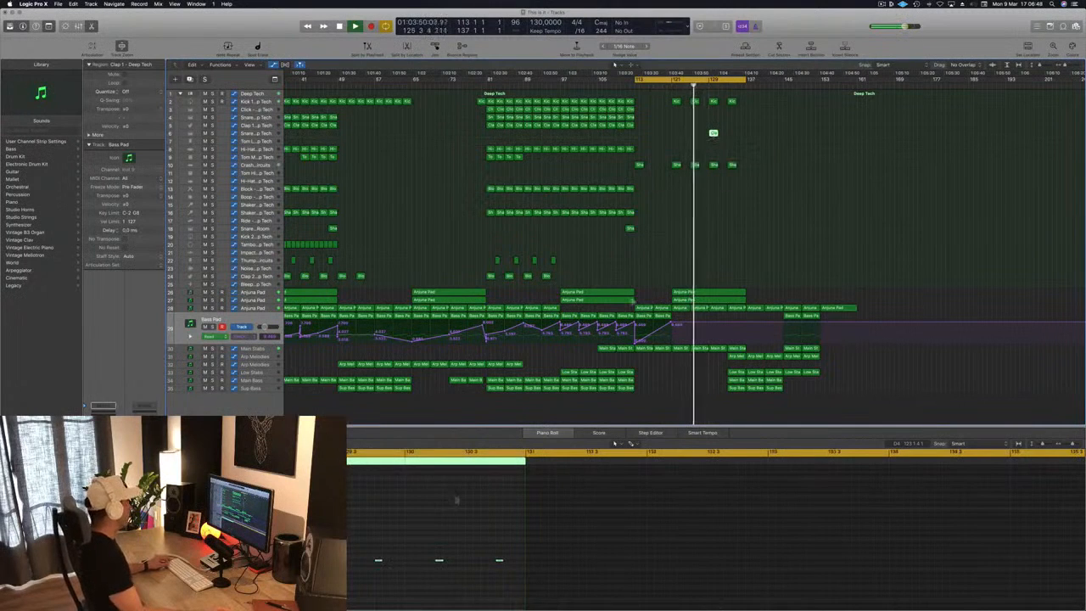
scroll(336, 552, "left", 1)
left_click_drag(336, 550, 538, 587)
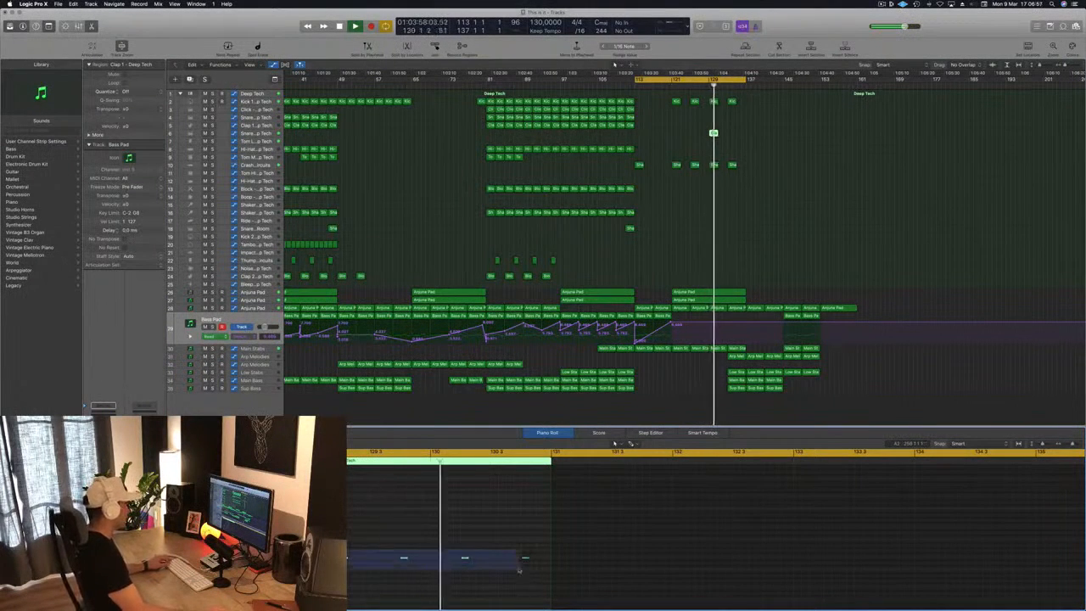
left_click_drag(343, 557, 584, 580)
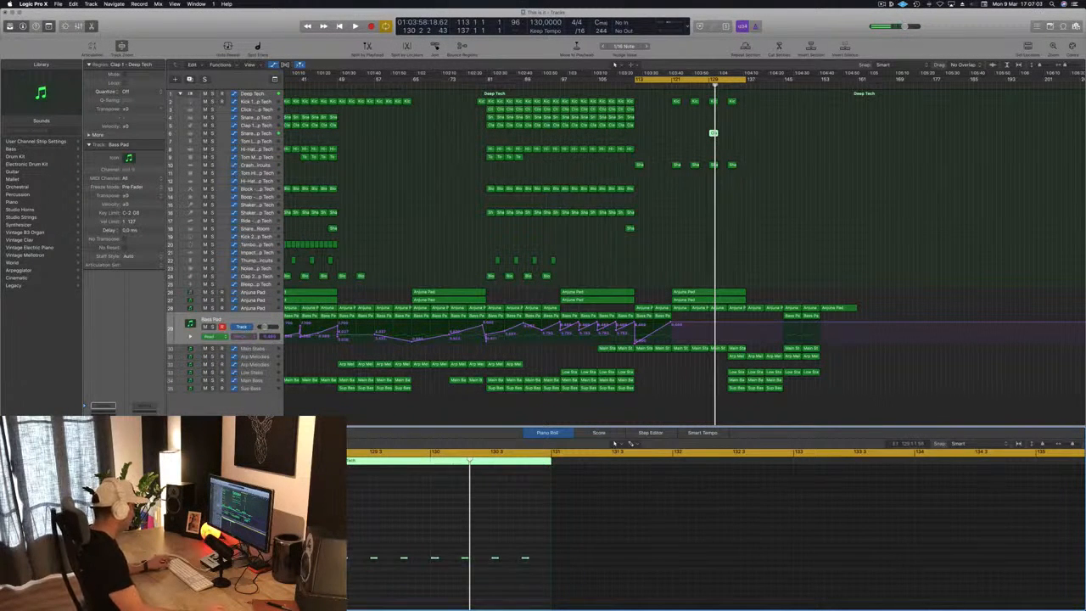
left_click_drag(317, 557, 331, 557)
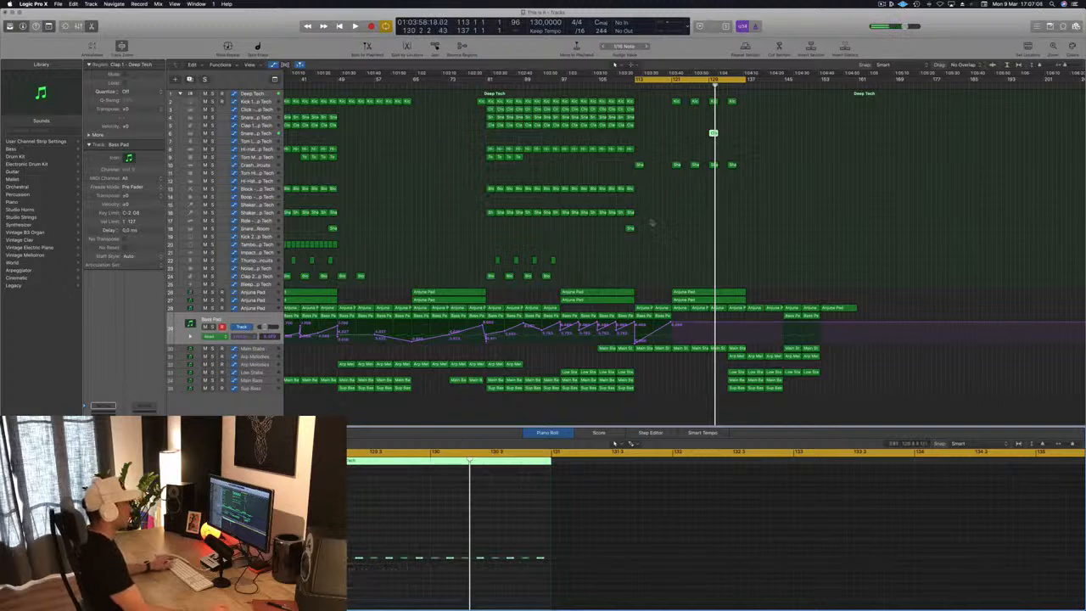
Repeat the clap roll region on track 6 to fill bars 129 to 137 while playing from bar 113
key("space")
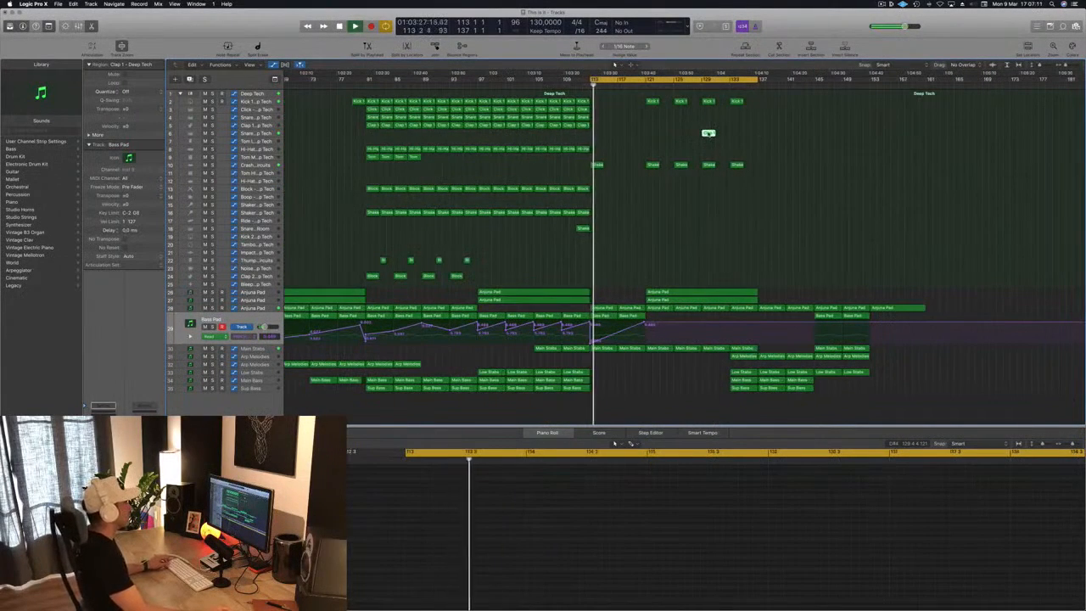
left_click_drag(710, 134, 740, 140)
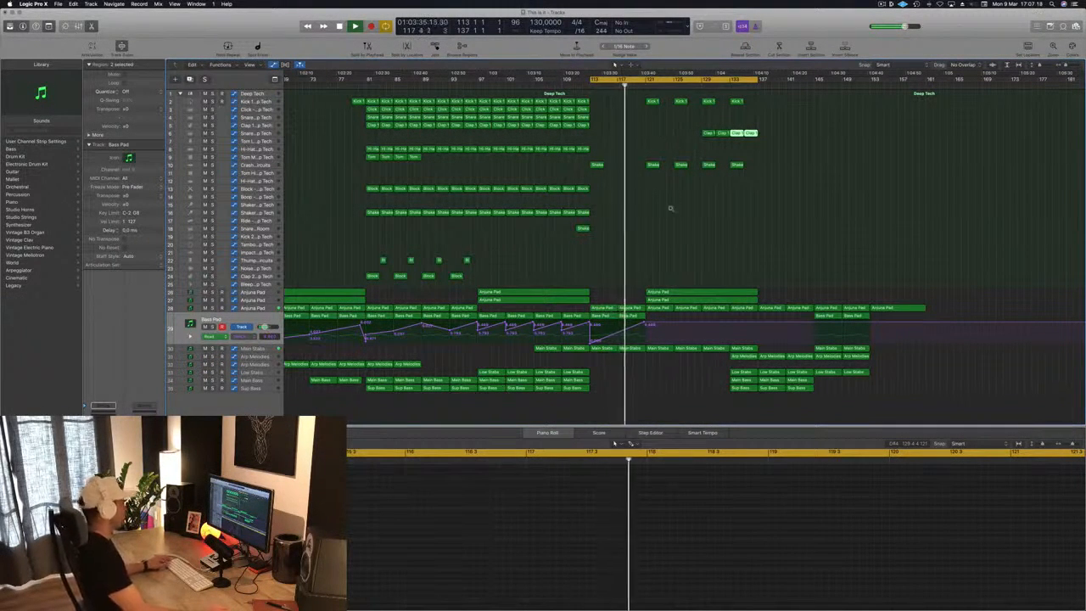
scroll(670, 209, "down", 2)
scroll(692, 211, "down", 3)
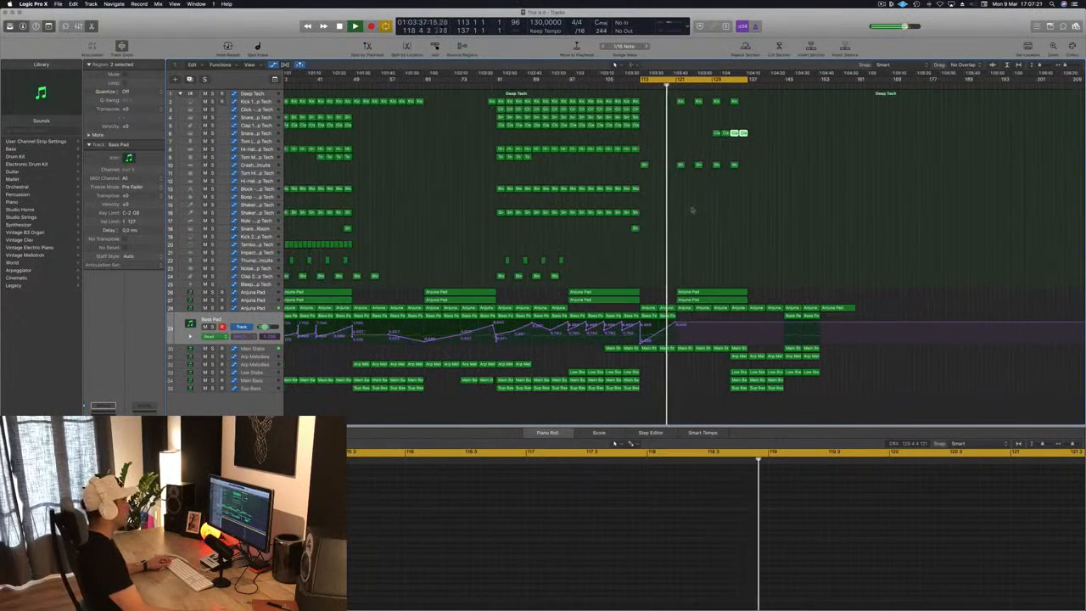
scroll(758, 194, "up", 2)
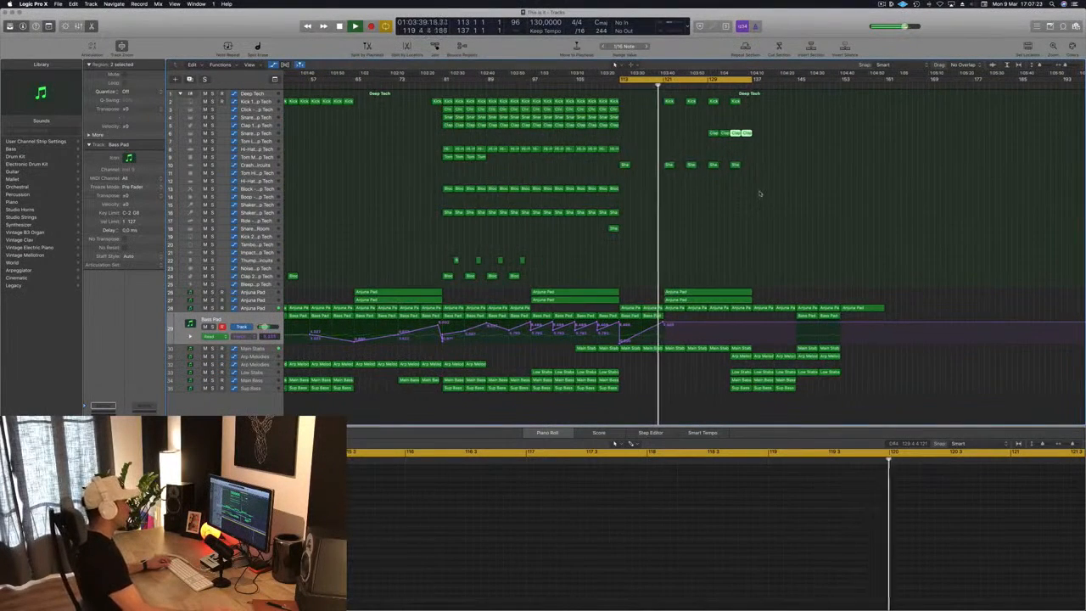
Move the Main Stabs regions at bars 129 to 137 clear of the arrangement and copy the regions from bars 121 to 129 there
left_click(763, 200)
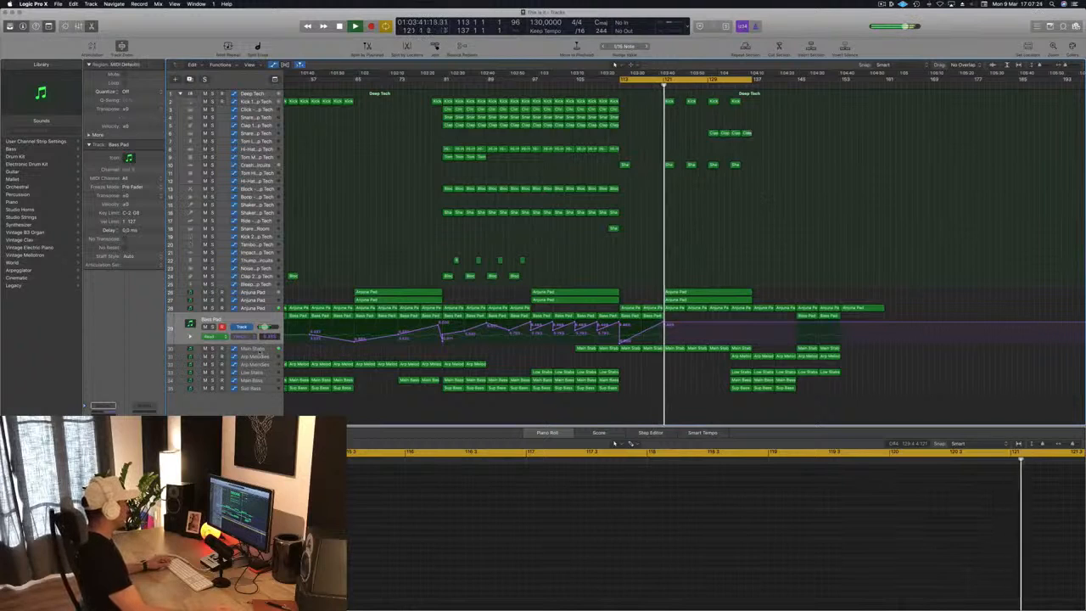
left_click(255, 349)
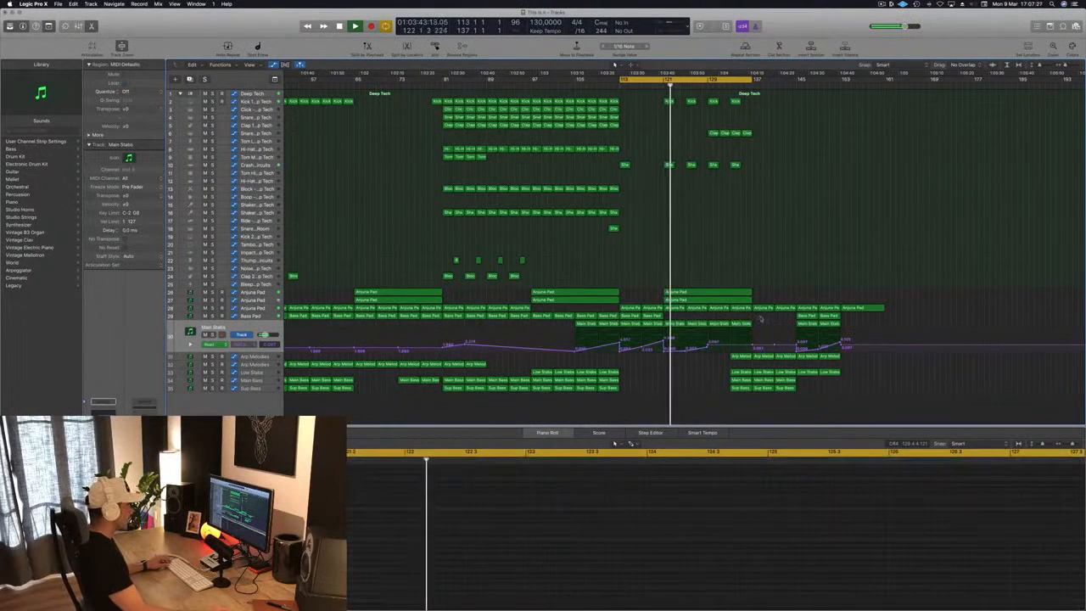
left_click_drag(761, 318, 967, 328)
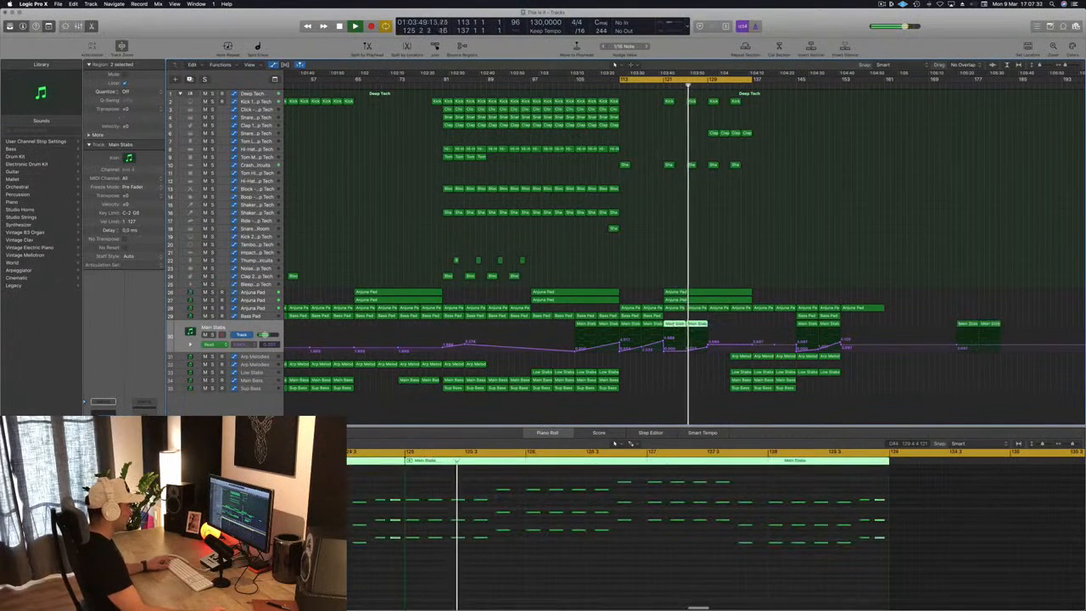
left_click_drag(686, 332, 714, 342)
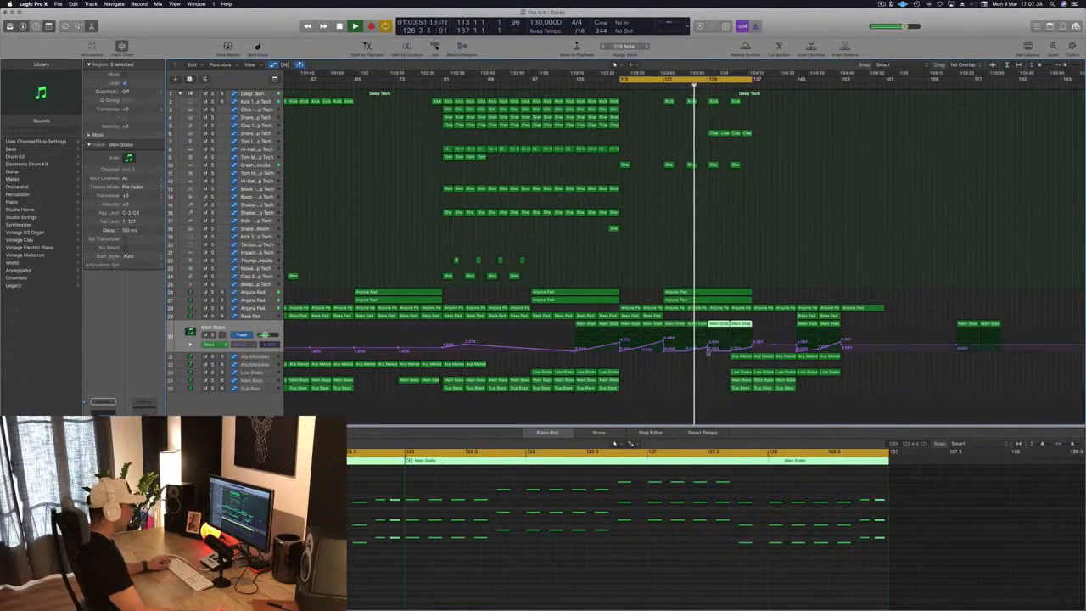
Reshape the Main Stabs automation after bar 129 into one continuous rise that peaks at bar 137
left_click(709, 350)
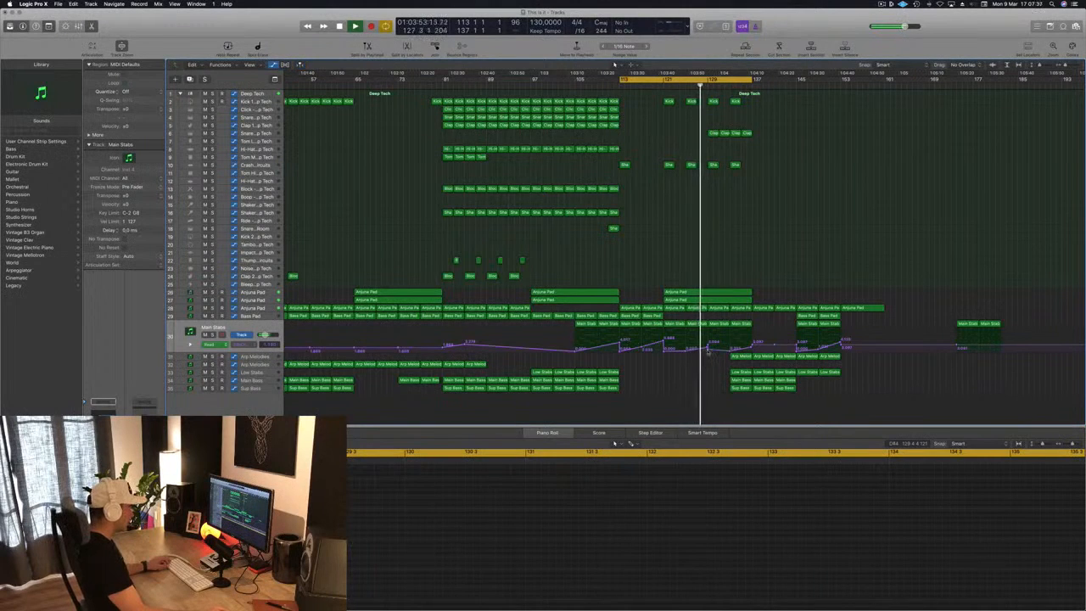
left_click_drag(729, 351, 729, 344)
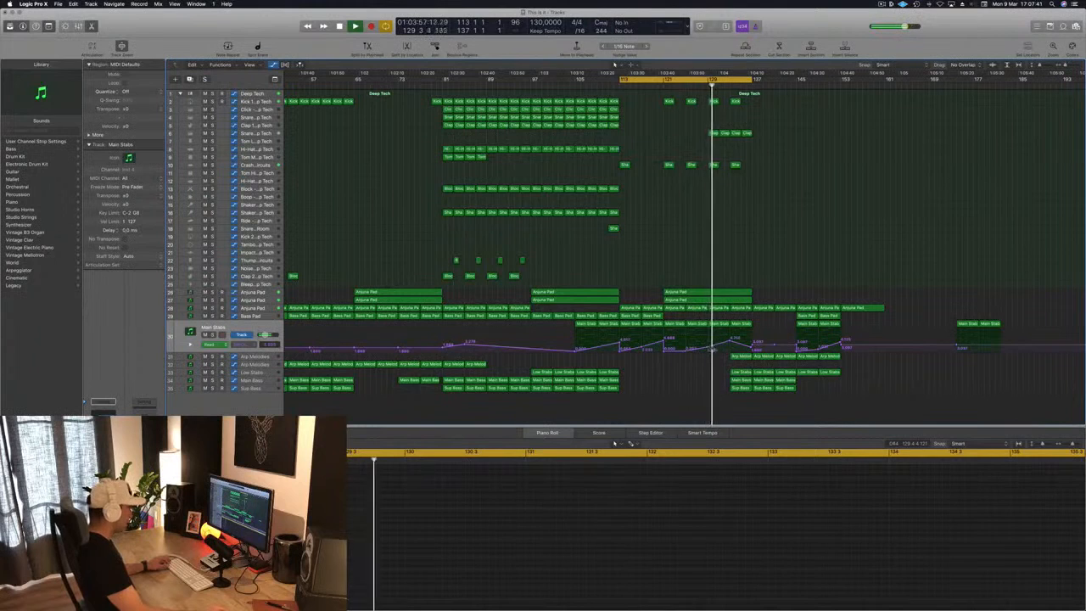
left_click_drag(730, 341, 749, 343)
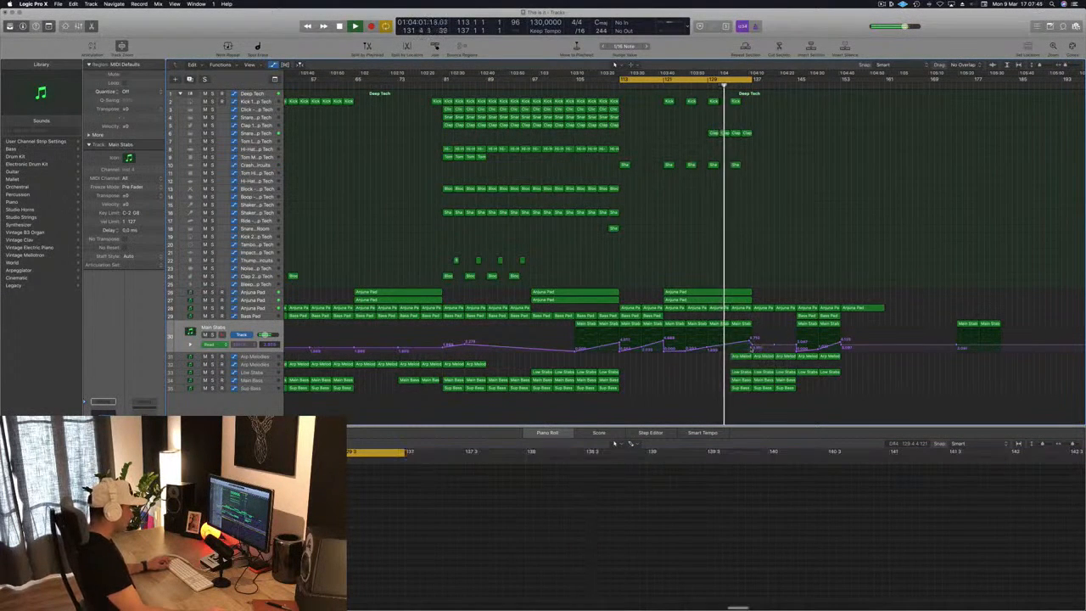
left_click_drag(750, 342, 751, 337)
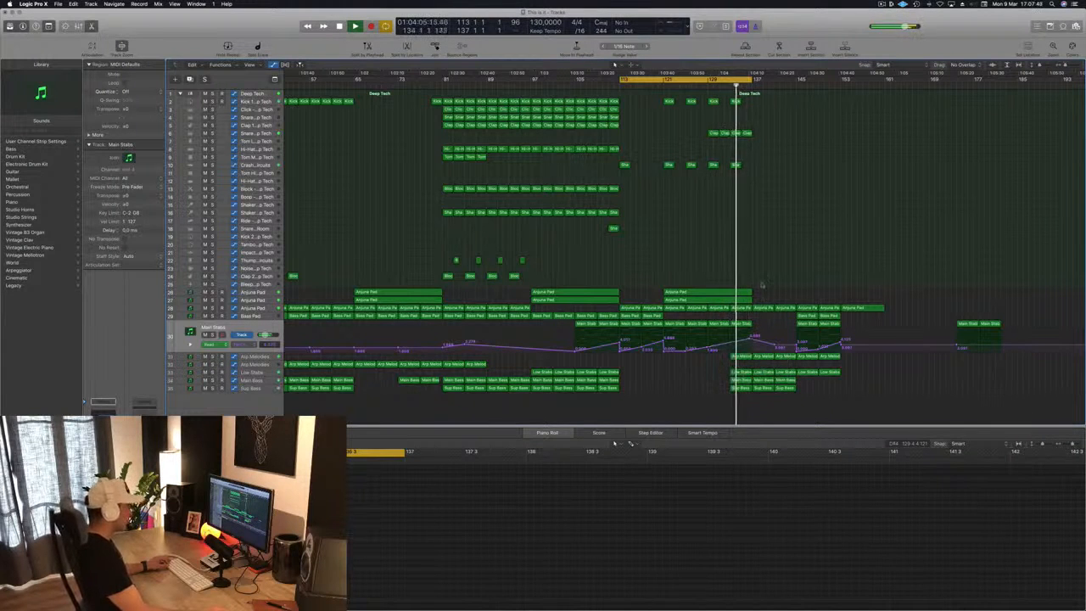
Move the two long Anjuna Pad regions on tracks 26 and 27 from bar 121 to bar 129 and resume playback
scroll(762, 265, "down", 2)
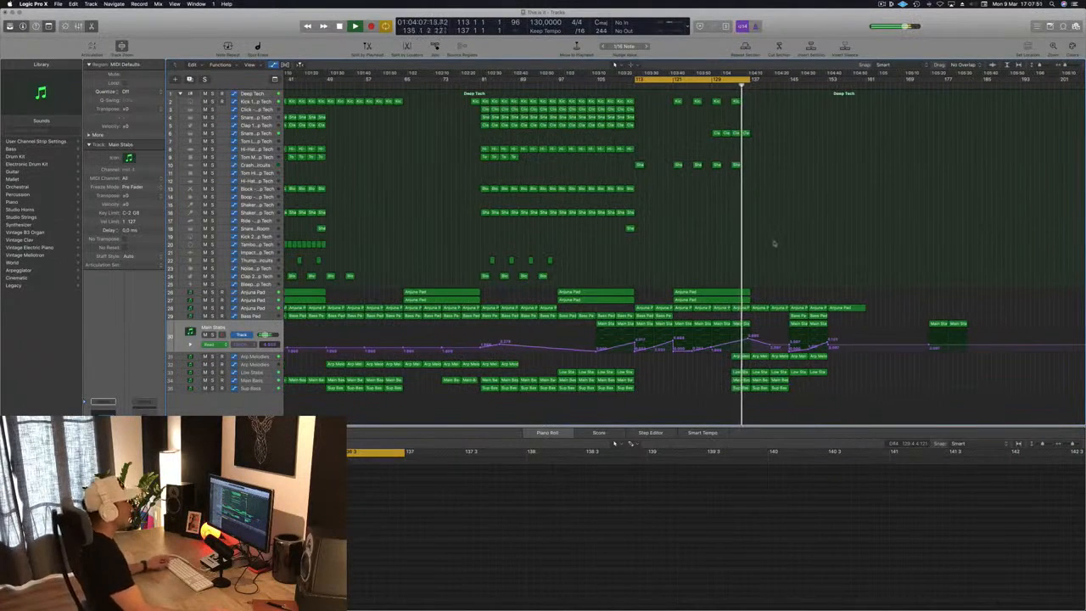
scroll(774, 245, "down", 3)
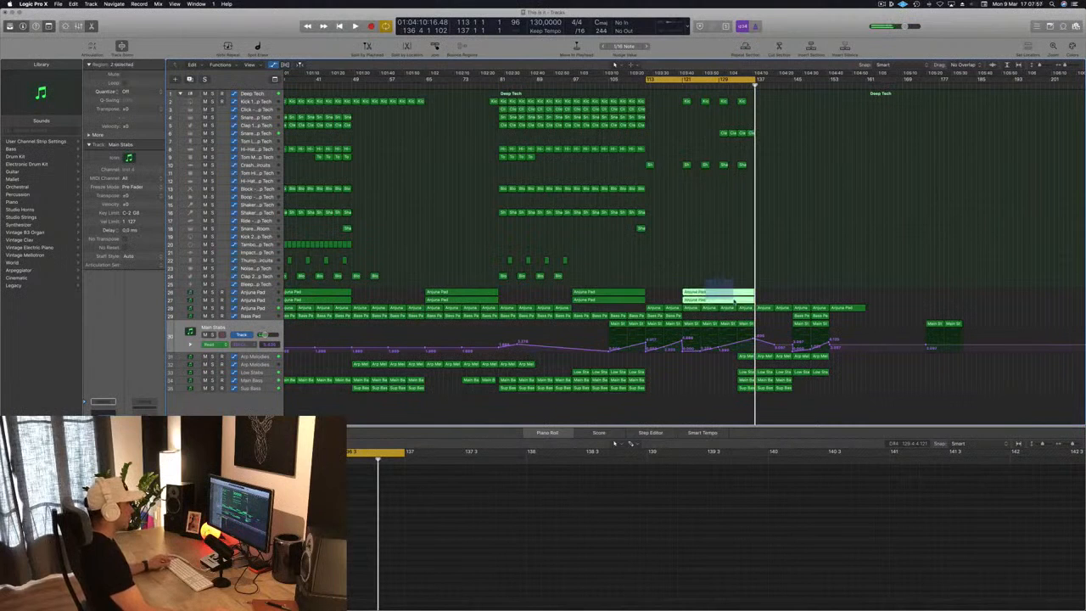
left_click_drag(716, 294, 754, 297)
key("space")
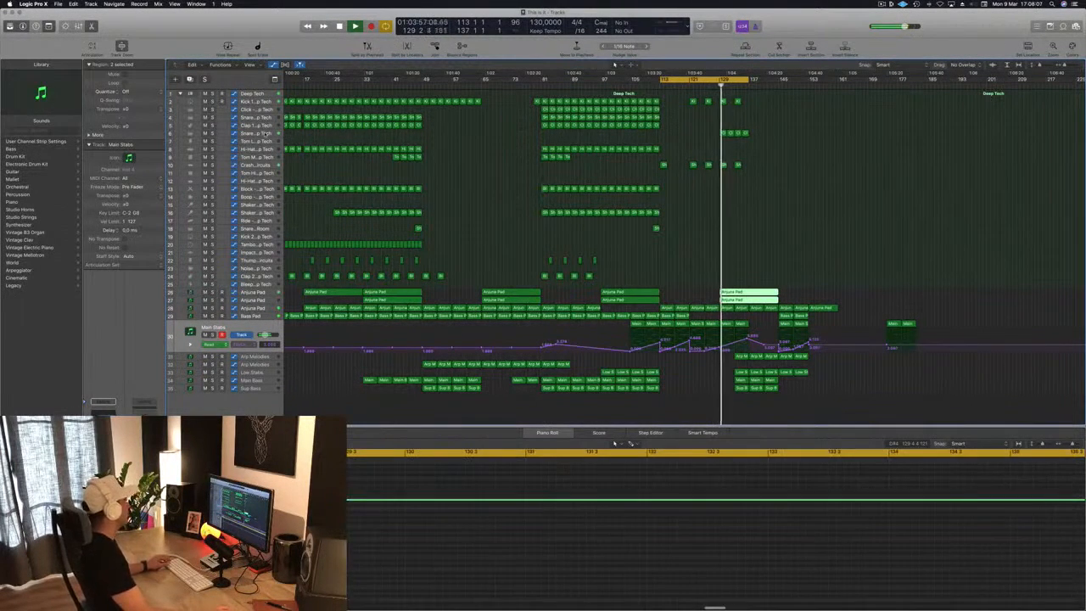
Audition Snare 1 - After Party on the track 6 roll from bar 129, and set its sound to Snare 1 - Analog Circuits
left_click(257, 133)
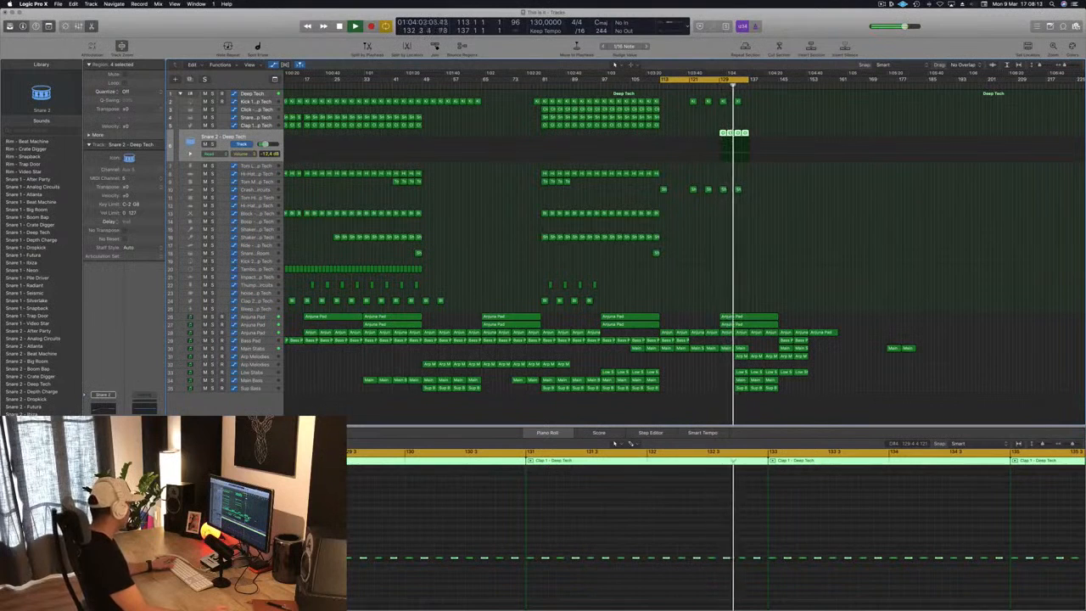
left_click(716, 85)
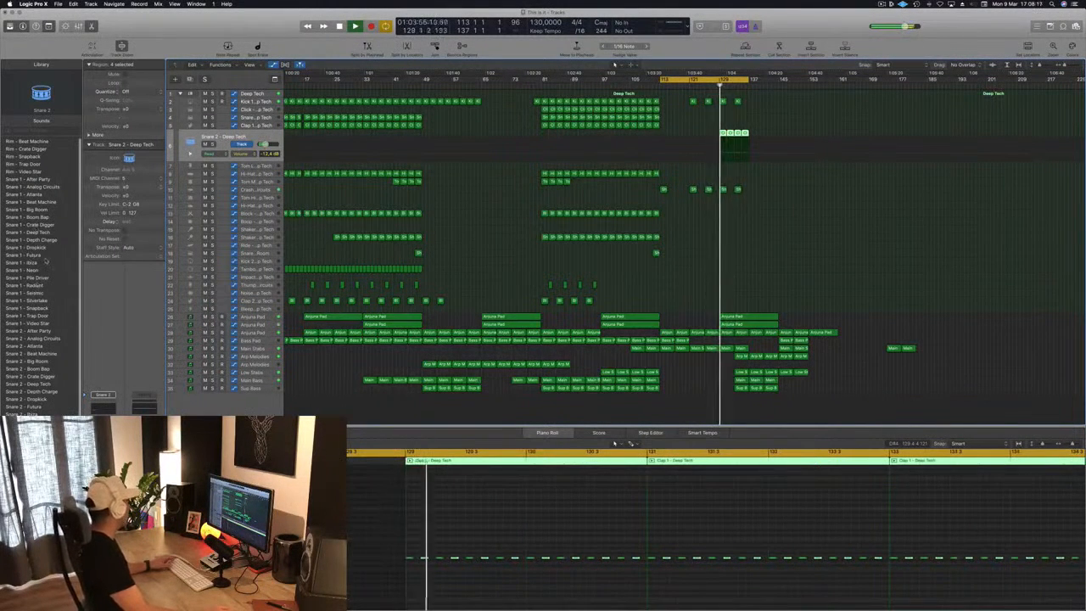
left_click(30, 179)
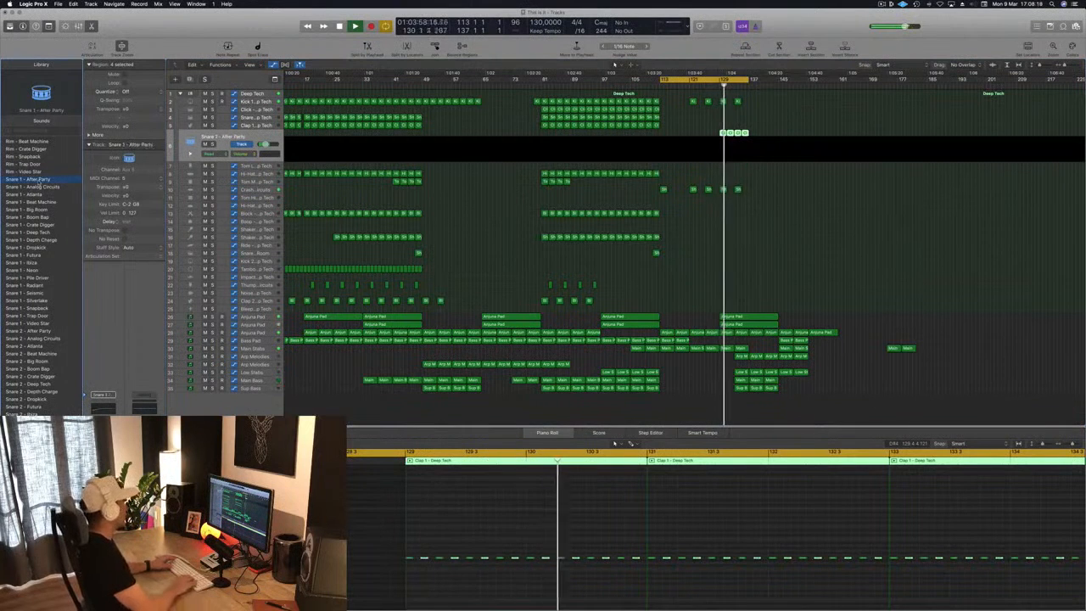
left_click(38, 186)
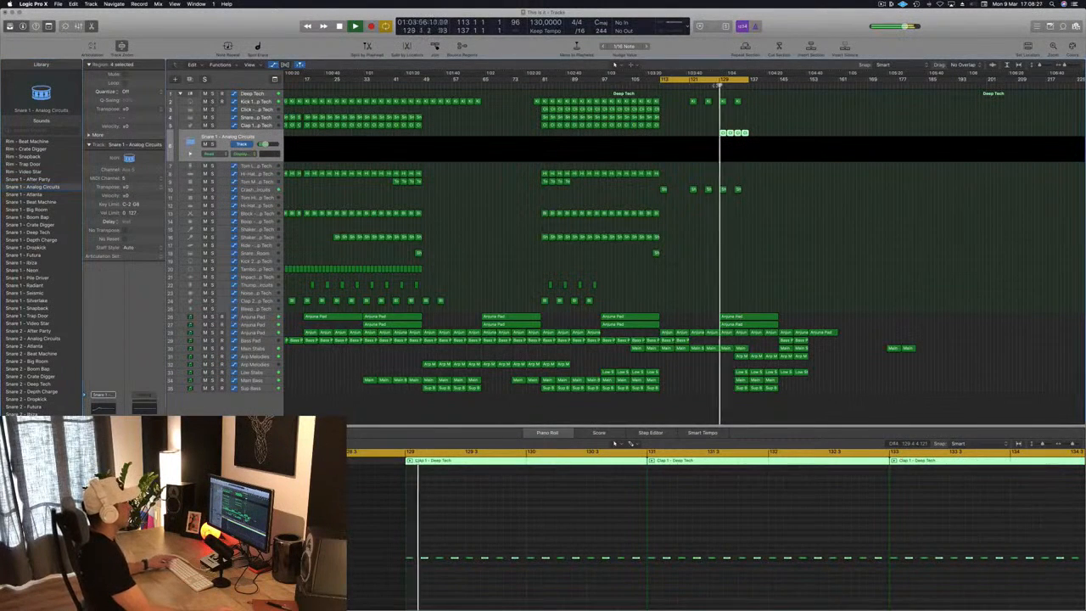
Double the density of the track 6 roll from bar 133 to 137 with offset note copies, and extend the cycle range to about bar 159
left_click_drag(769, 126, 733, 140)
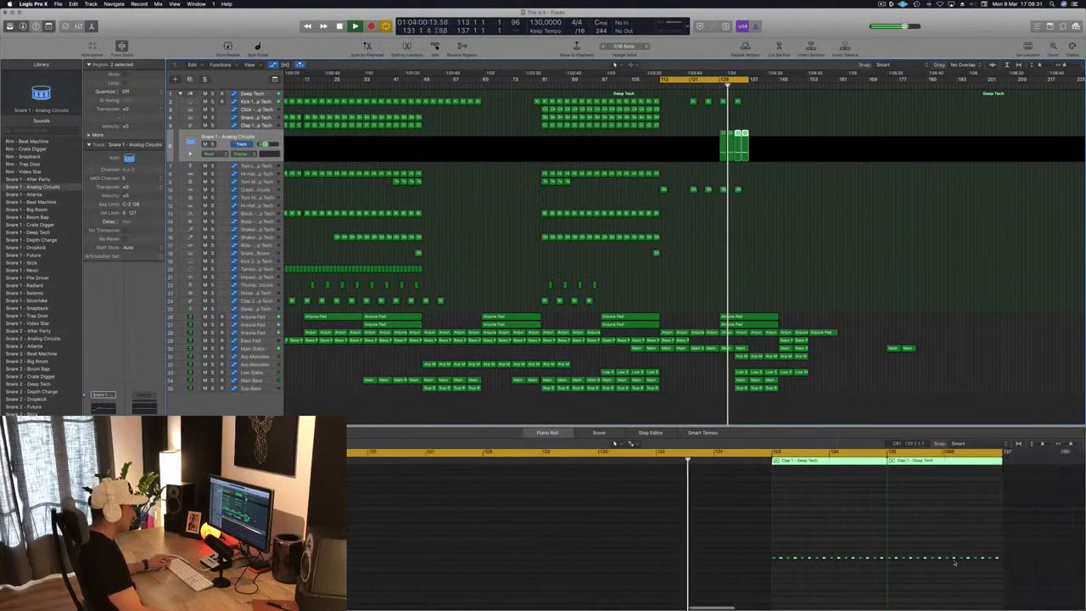
left_click_drag(681, 543, 1007, 585)
scroll(714, 561, "up", 3)
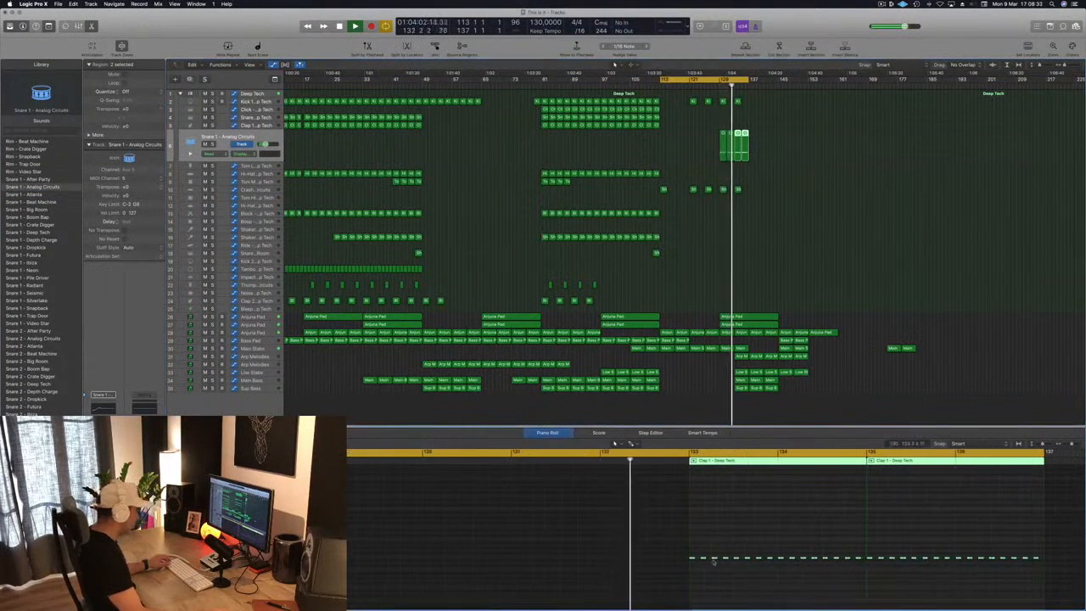
left_click_drag(694, 559, 698, 559)
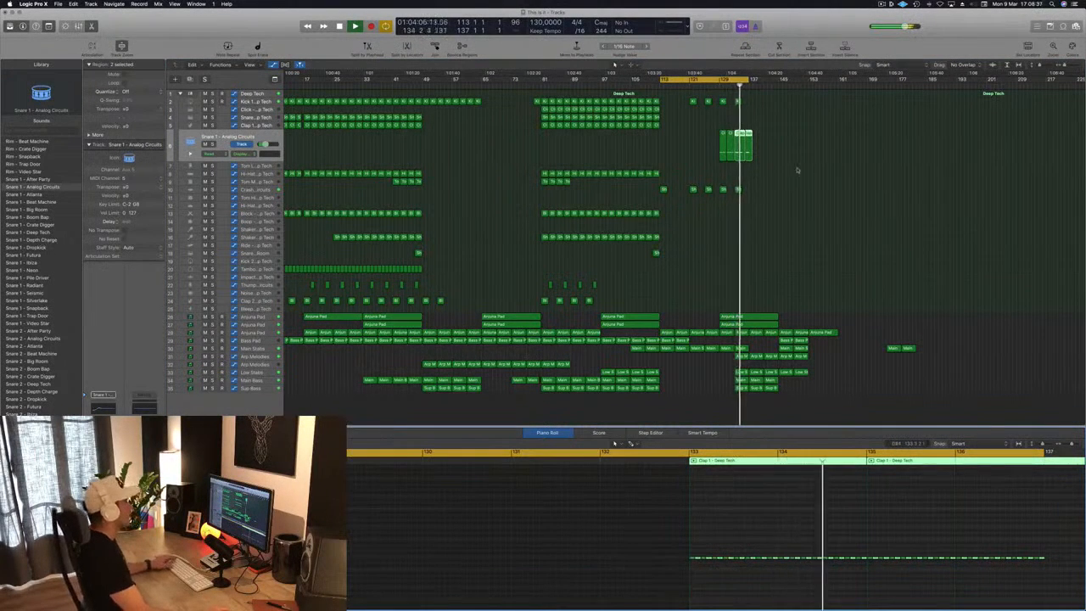
scroll(747, 140, "down", 2)
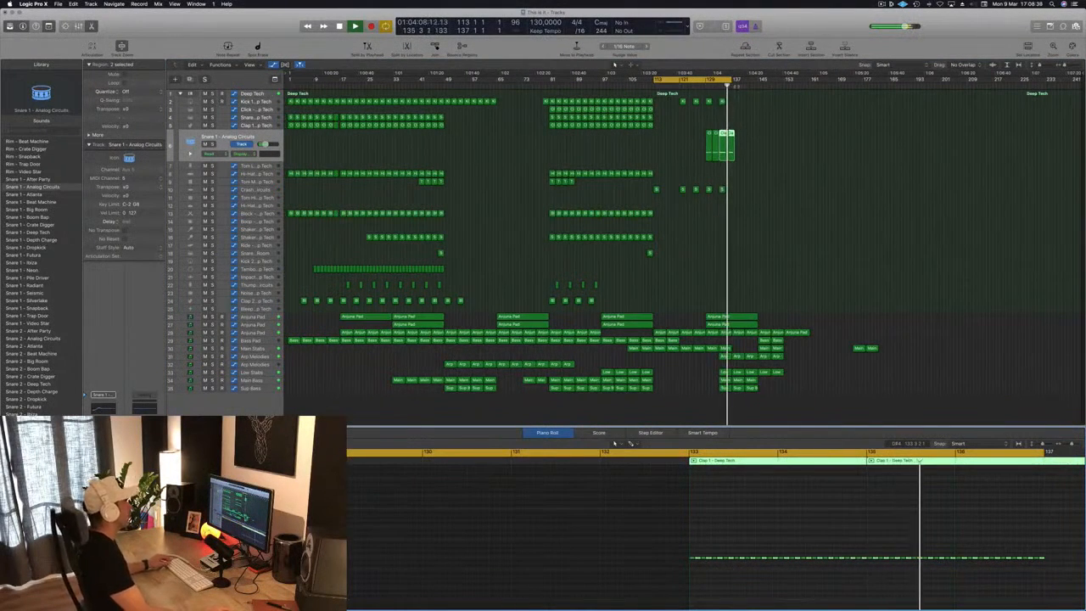
left_click_drag(727, 80, 804, 86)
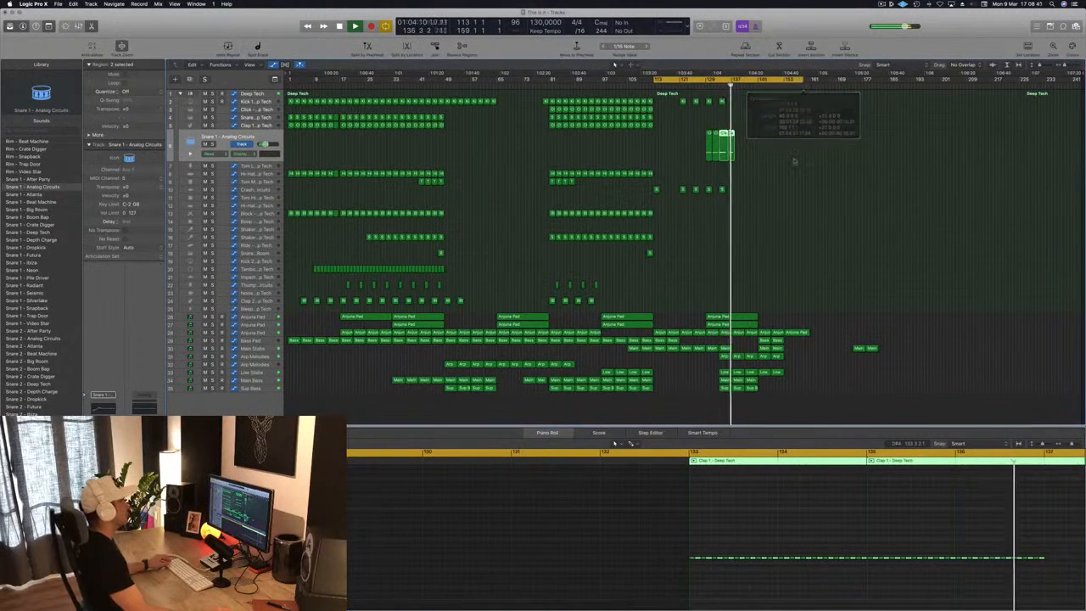
Try to split the two overlapping dense roll regions on track 6, using the Split option for notes crossing the cut
scroll(795, 145, "up", 4)
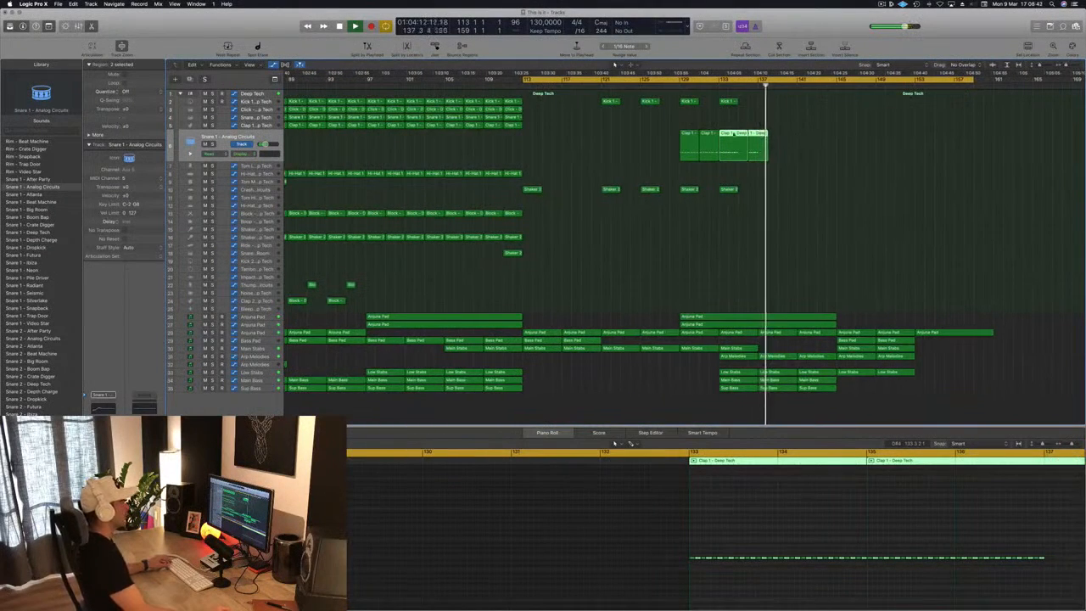
key("super+t")
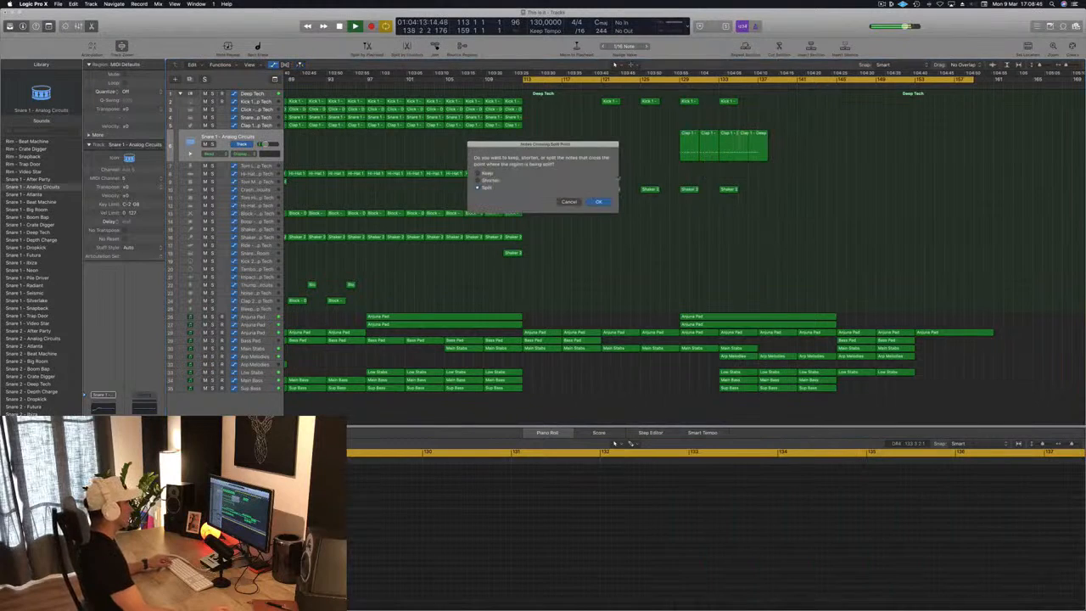
left_click(597, 202)
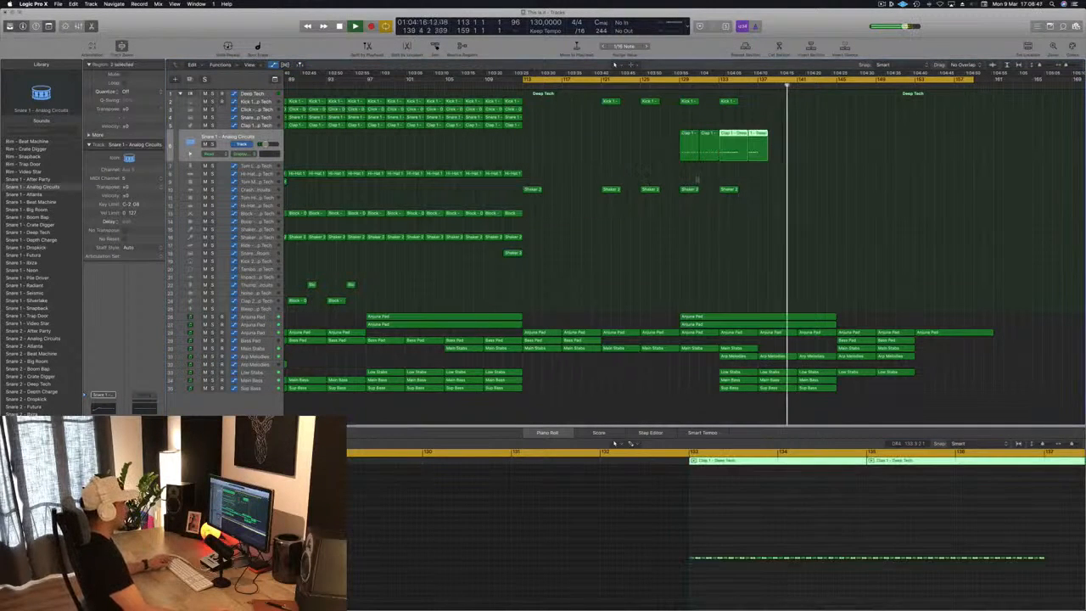
left_click(731, 151)
left_click(732, 152)
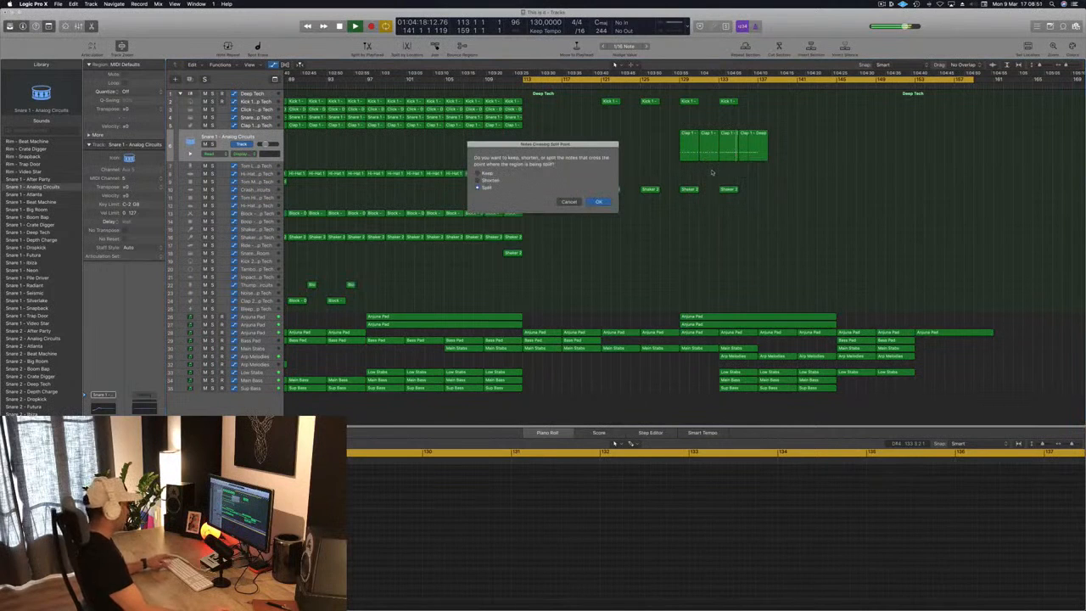
key("Return")
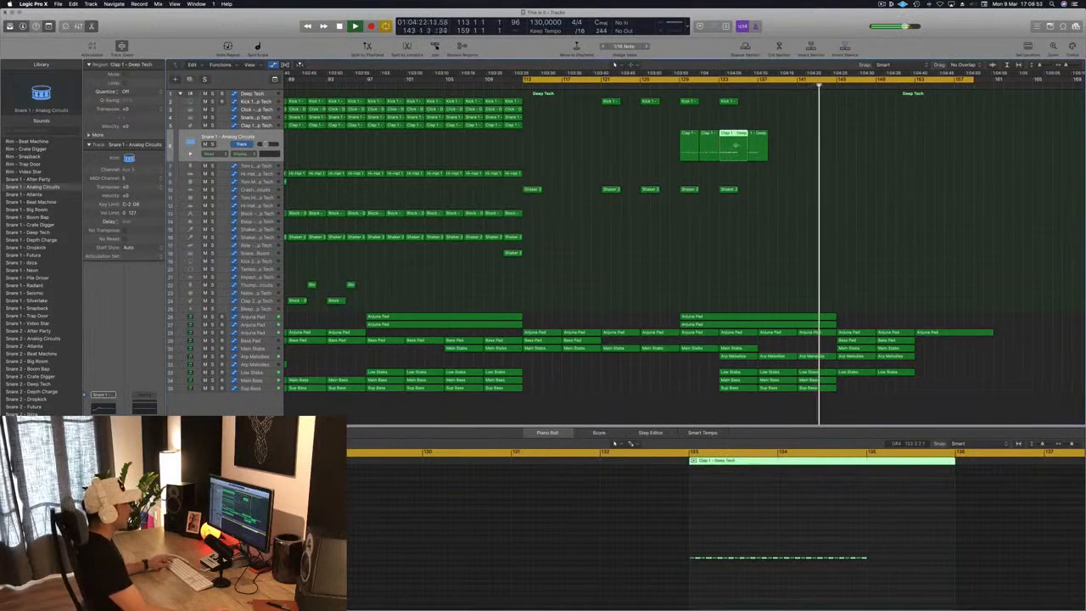
Delete the dense roll region at bar 135, split the bar 133 region at bar 135 and delete its excess end
left_click(738, 144)
left_click(745, 149)
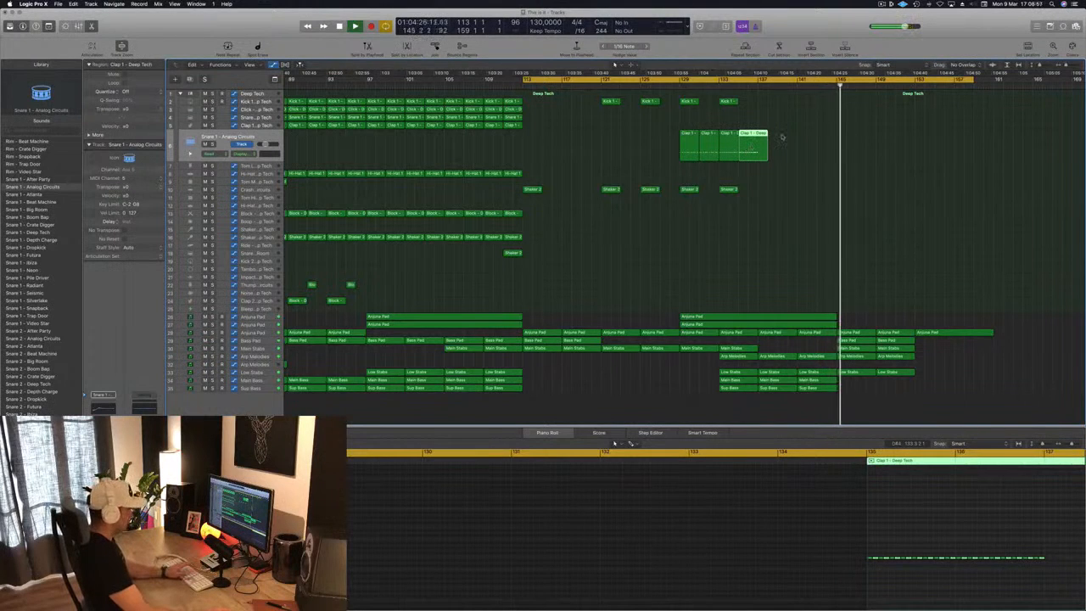
key("Delete")
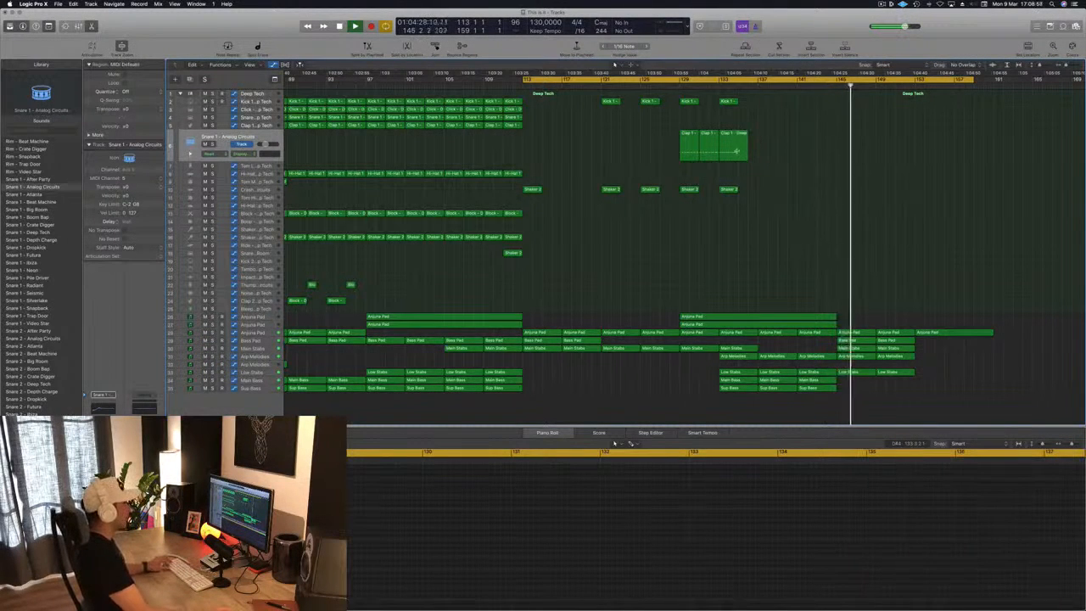
left_click(718, 156)
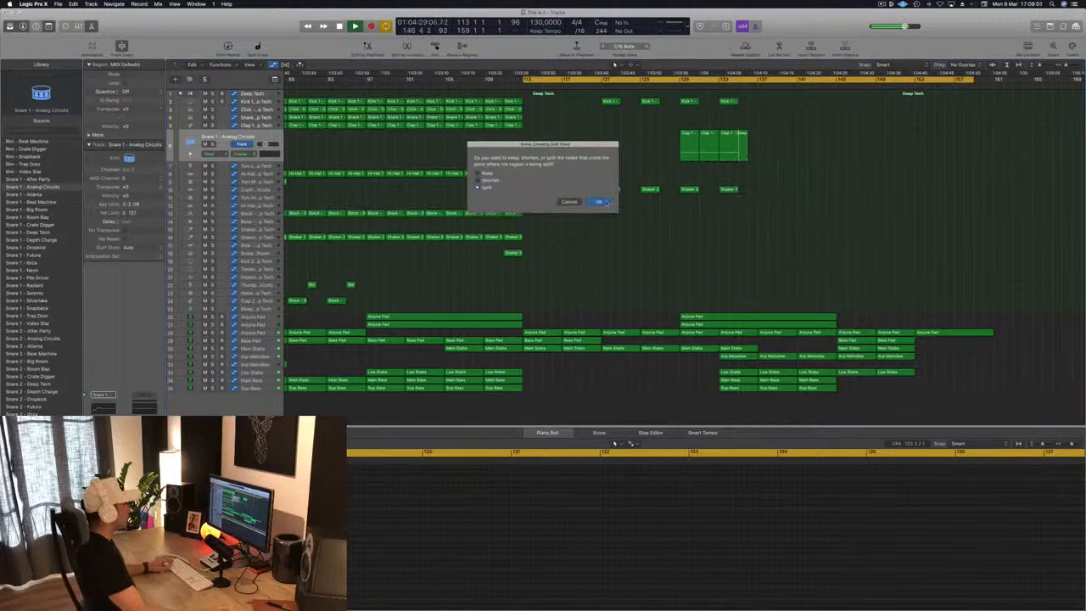
left_click(599, 202)
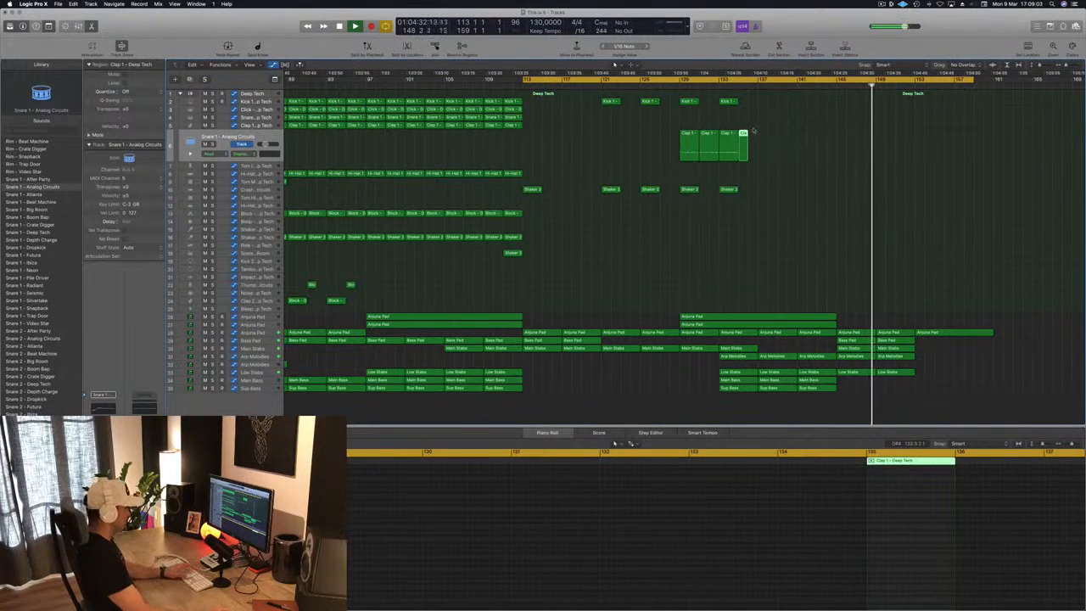
key("BackSpace")
Play from bar 129 and copy the dense two-bar roll region at bar 133 to bar 135
left_click(680, 85)
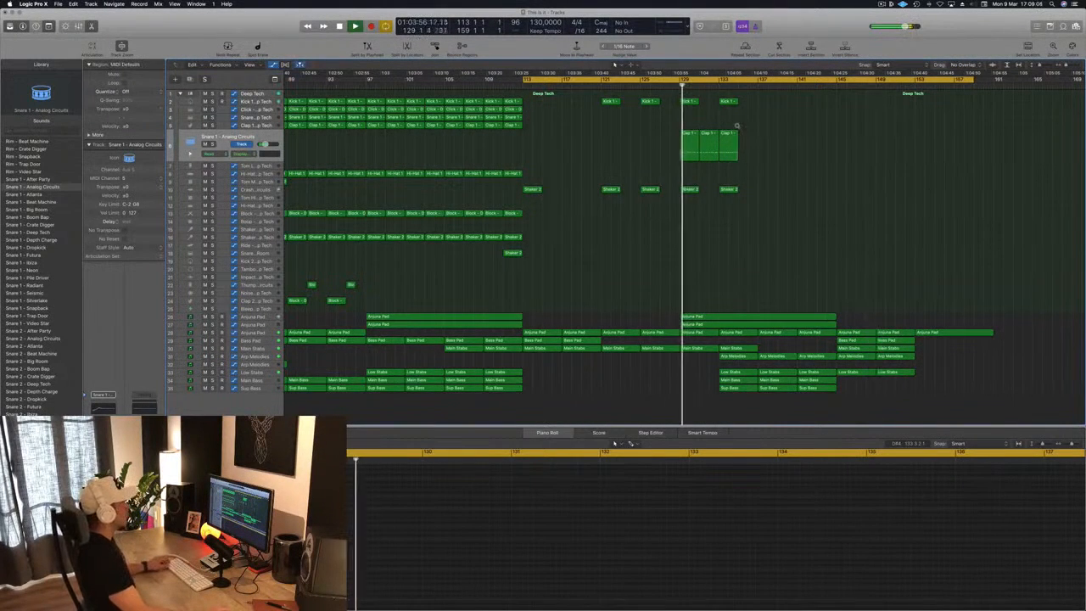
left_click(735, 133)
mouse_move(737, 134)
left_mouse_down()
mouse_move(765, 119)
mouse_move(757, 134)
mouse_move(737, 134)
mouse_move(747, 134)
left_mouse_up()
left_click(734, 133)
left_click(793, 117)
left_click(726, 134)
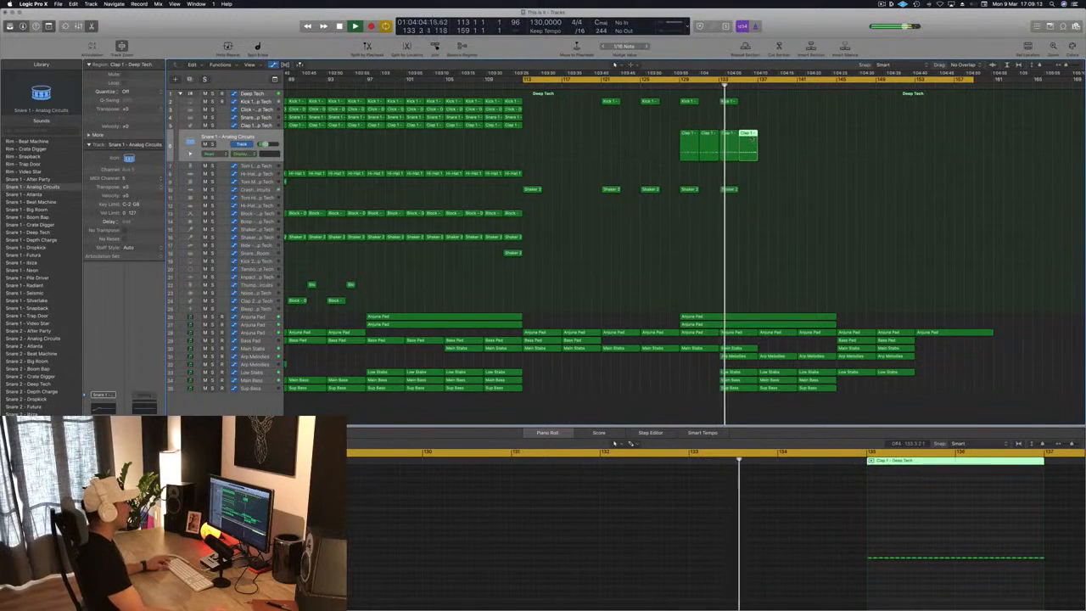
Repeat the dense snare roll regions from bar 137 to about bar 143 and play the build-up from bar 129
scroll(789, 148, "down", 5)
scroll(776, 139, "up", 6)
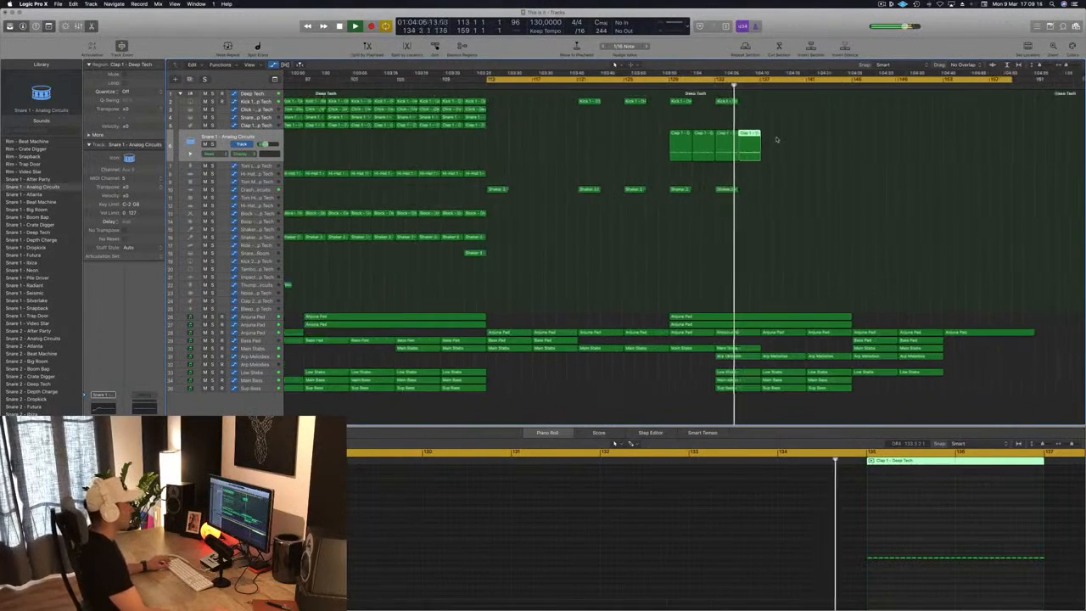
scroll(780, 140, "down", 1)
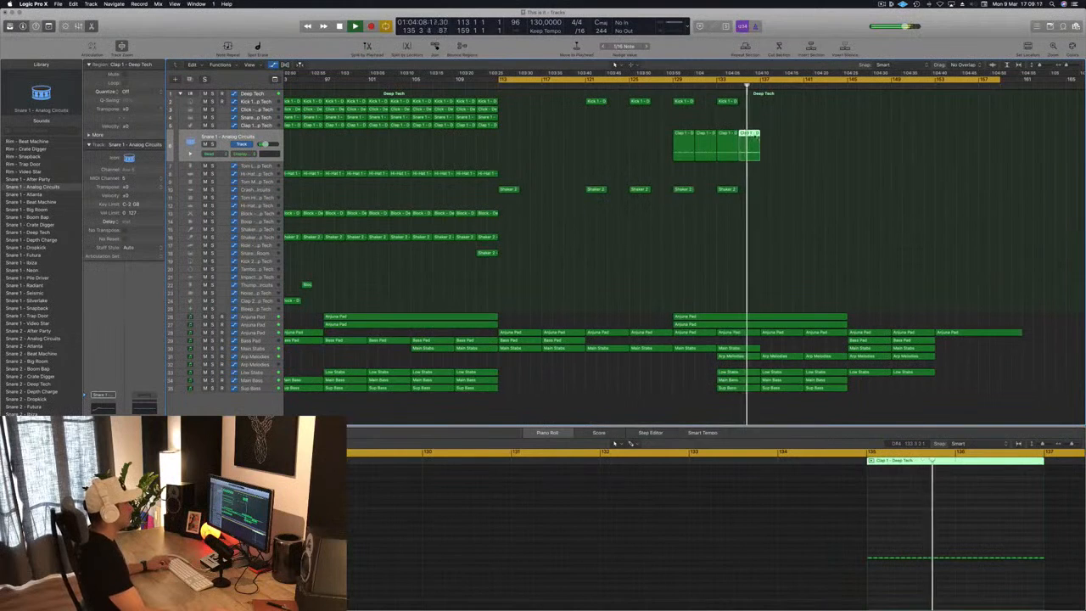
left_click_drag(756, 136, 796, 138)
left_click(681, 85)
key("super+Left")
key("super+Left")
key("super+Left")
key("super+Left")
key("super+Left")
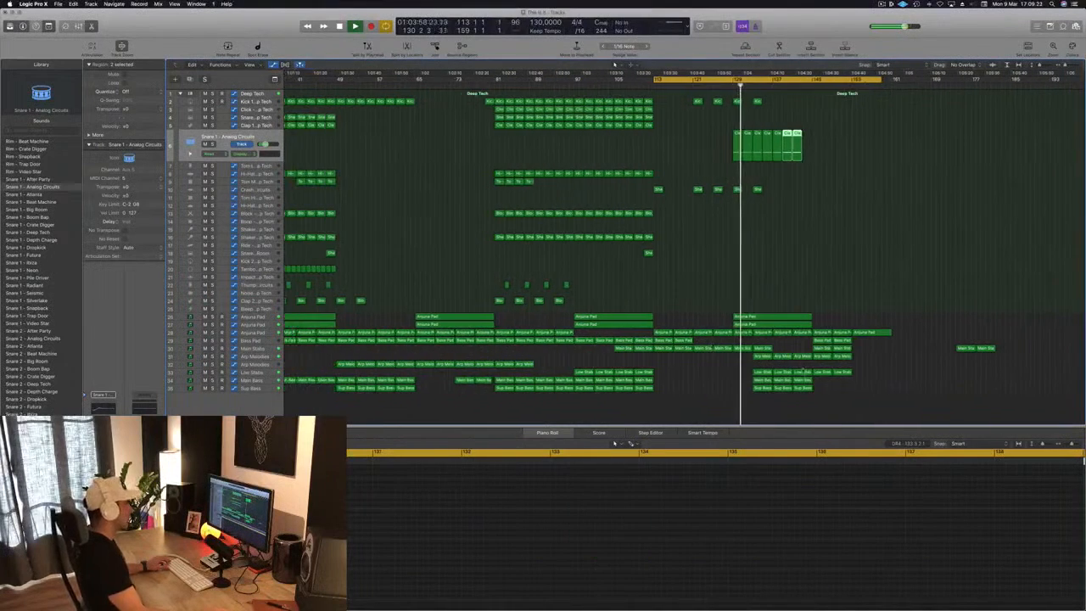
Fill bars 137 to 145 on Main Stabs with two copied regions and show the automation of the Anjuna Pad on track 28
left_click(757, 348)
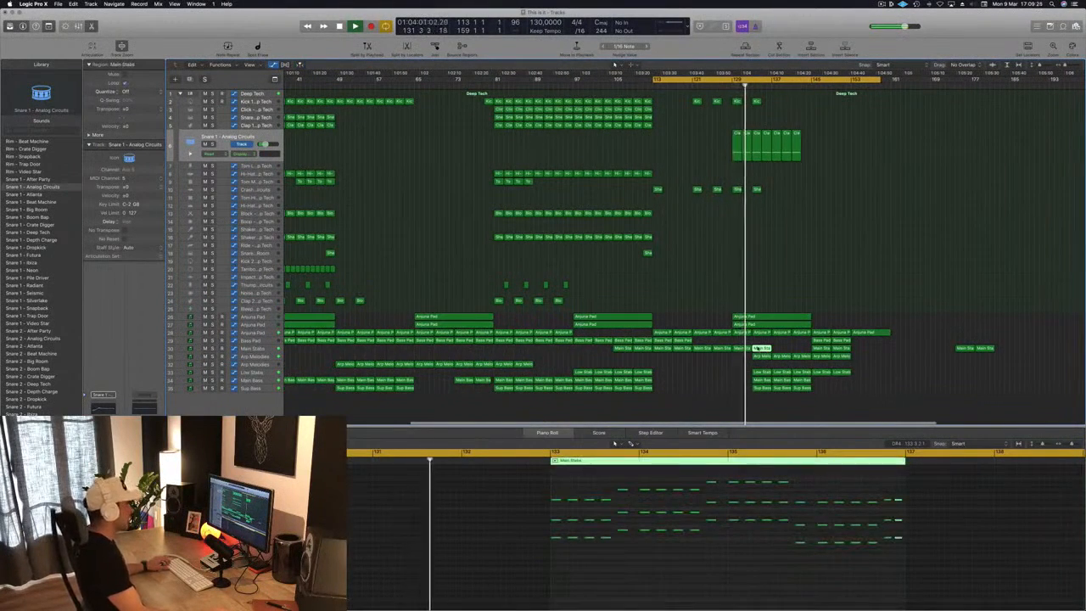
left_click(275, 349)
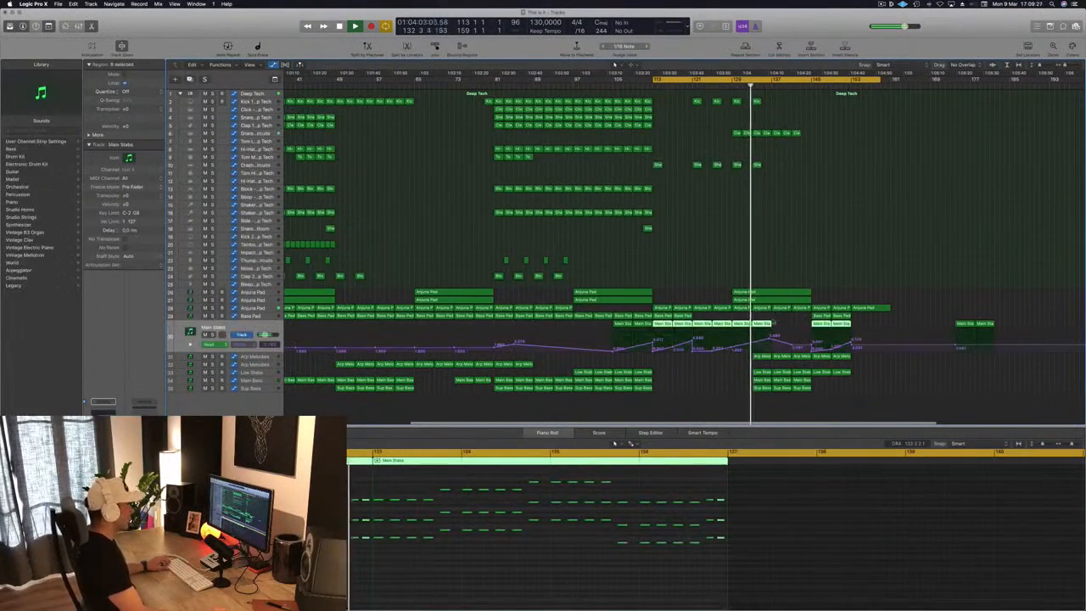
mouse_move(779, 324)
left_mouse_down()
mouse_move(740, 327)
mouse_move(781, 331)
left_mouse_up()
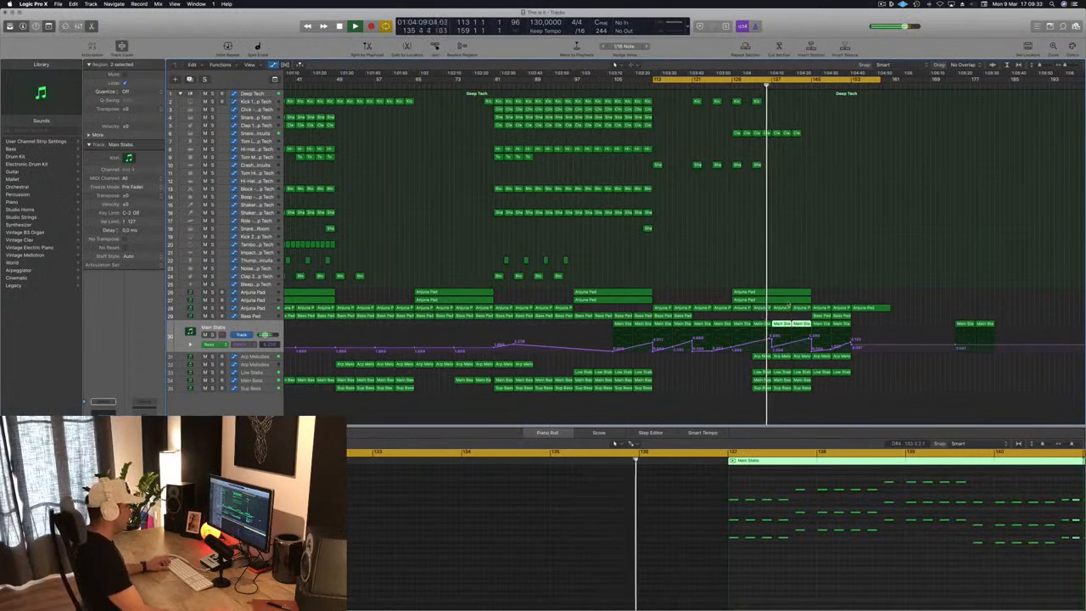
left_click(781, 308)
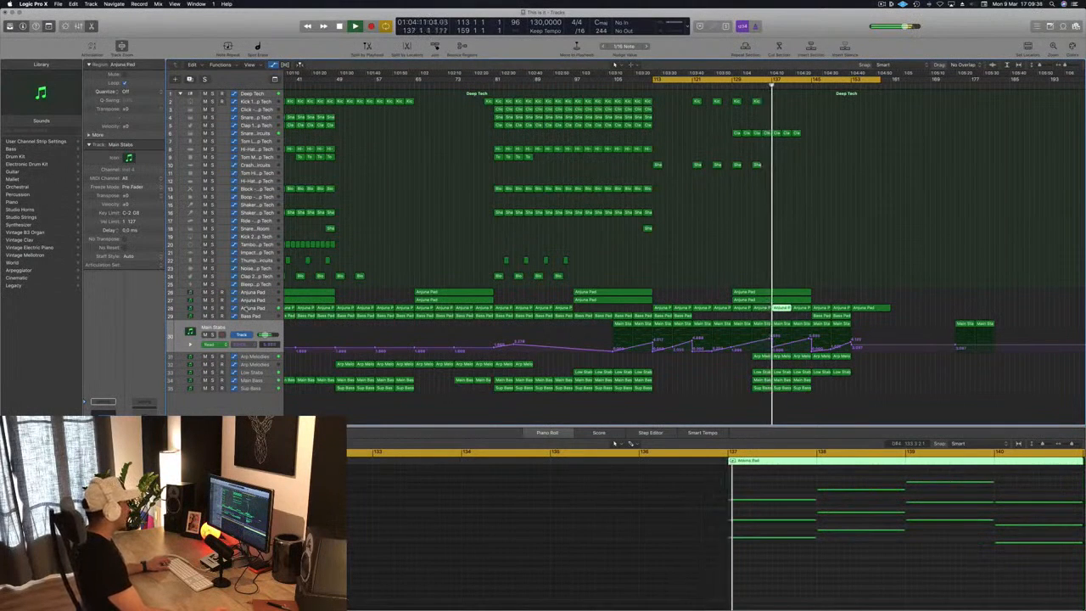
key("Up")
key("Up")
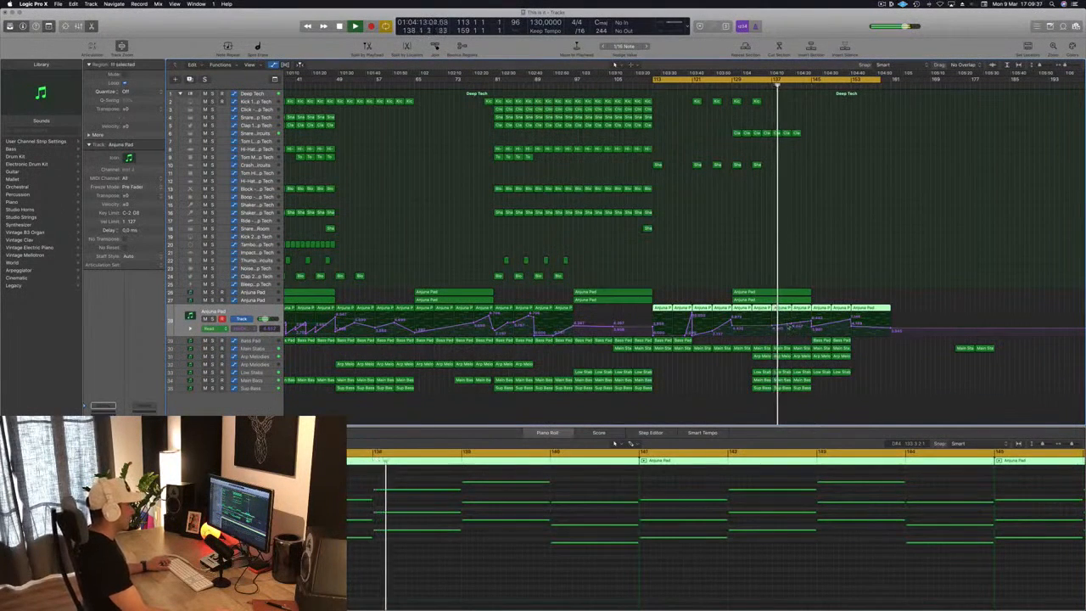
left_click(814, 317)
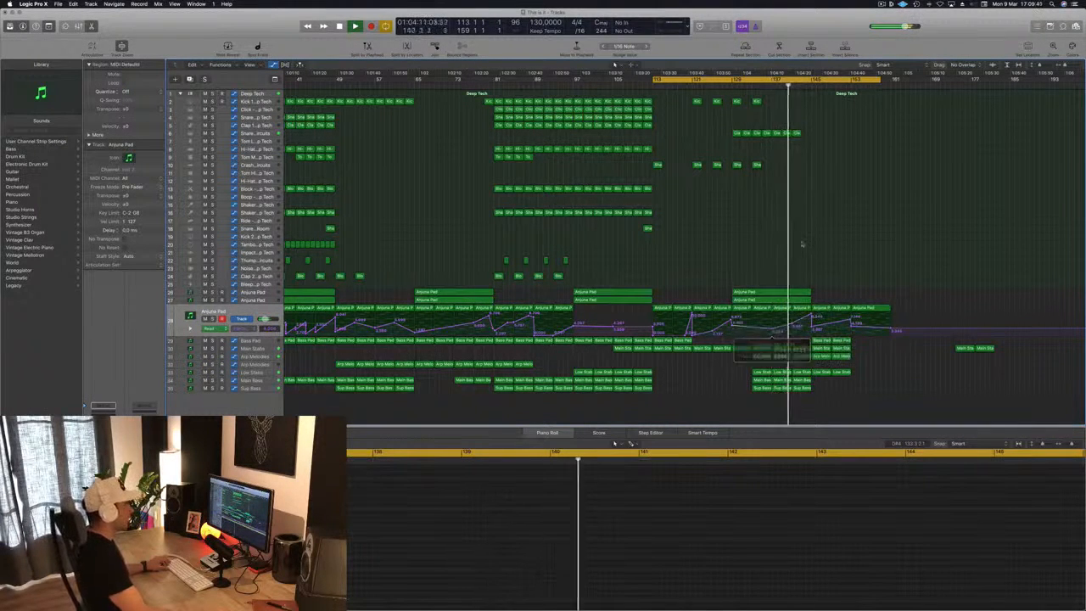
Copy the last dense snare roll region on track 6 to bar 143 and play the build-up from about bar 127
key("super+Right")
key("super+Right")
key("super+Right")
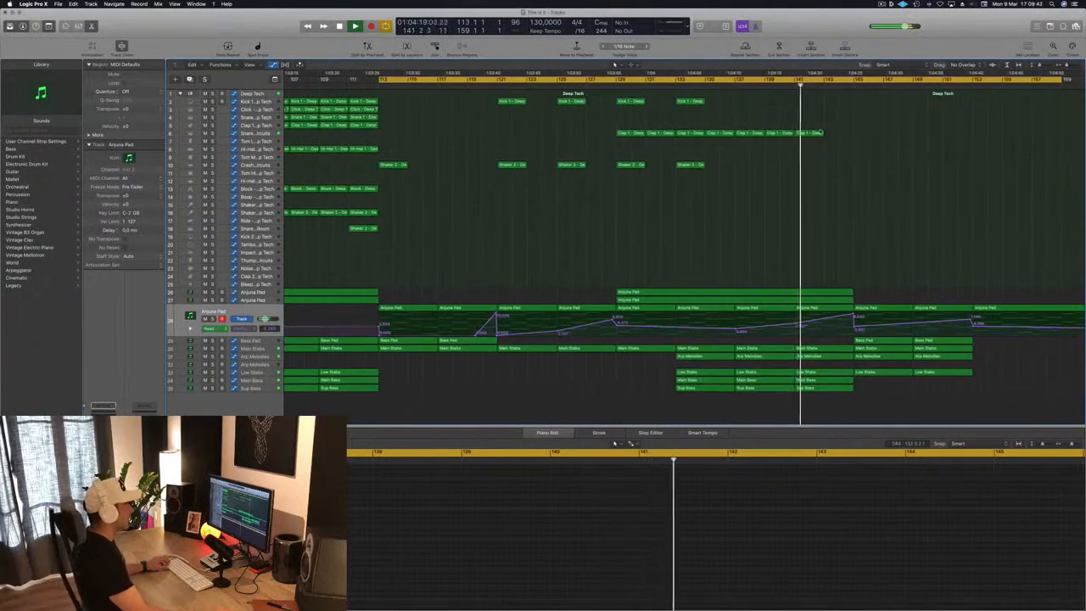
left_click_drag(811, 133, 841, 138)
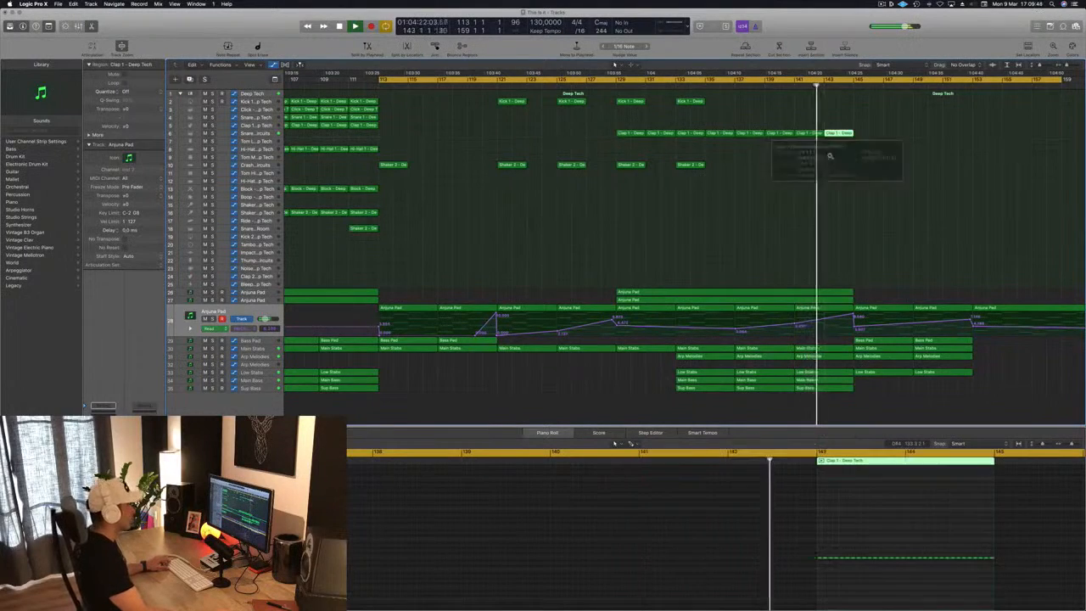
key("super+Left")
key("super+Left")
key("super+Left")
key("super+Left")
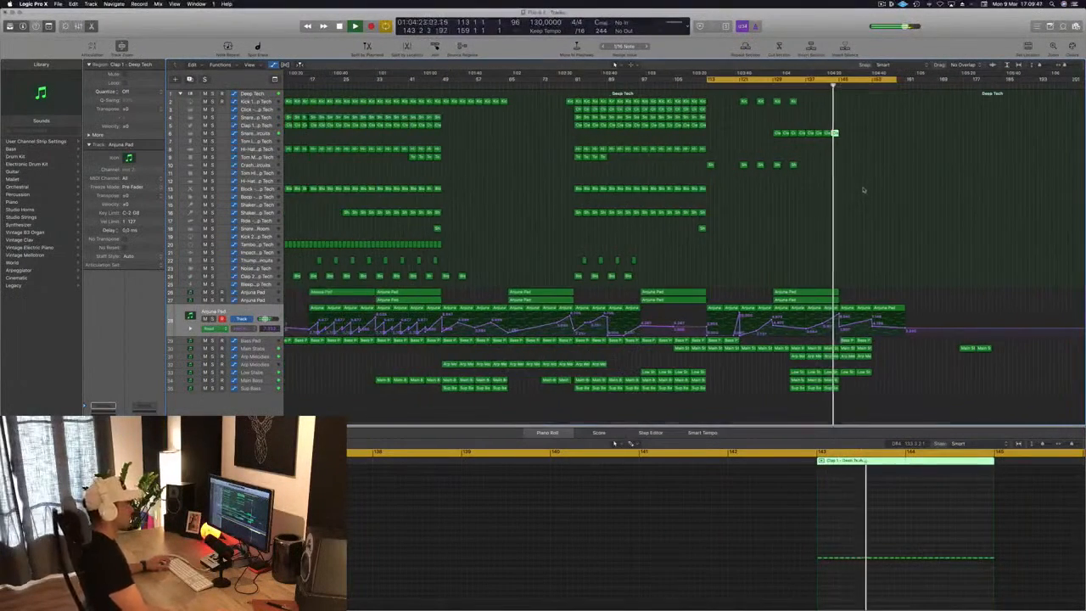
key("super+Left")
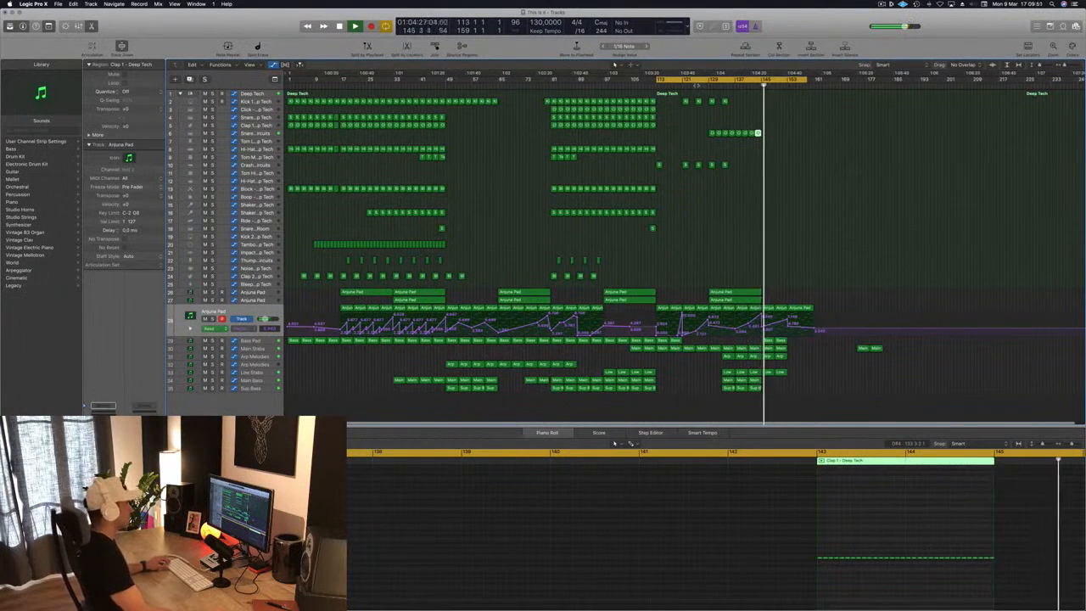
left_click(701, 86)
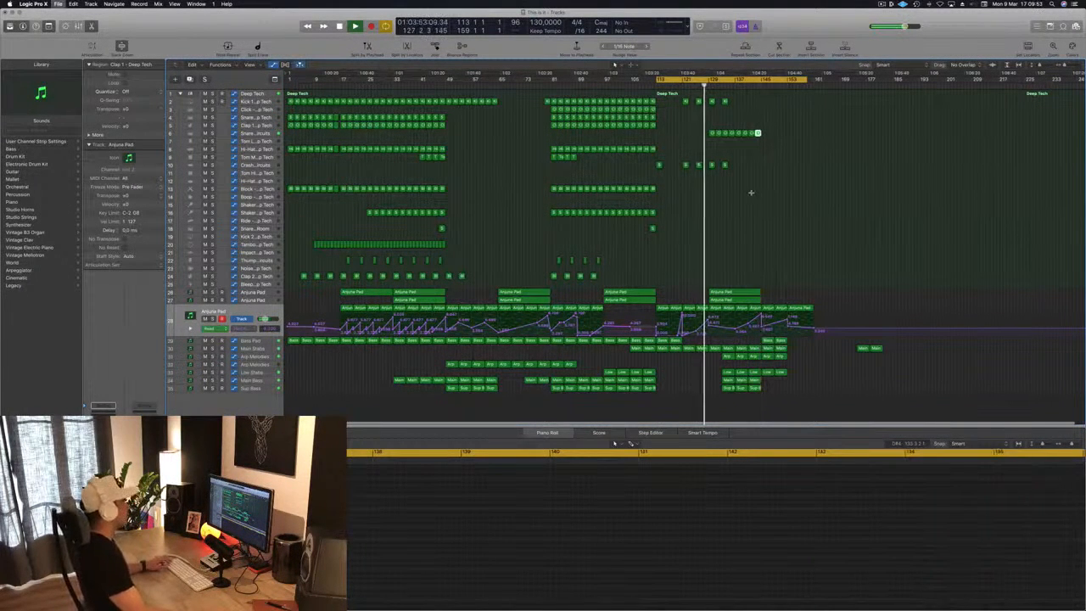
Copy the kick regions at bars 129 and 133 to bars 137 and 141 on track 2
key("super+Right")
key("super+Right")
key("super+Right")
key("super+Right")
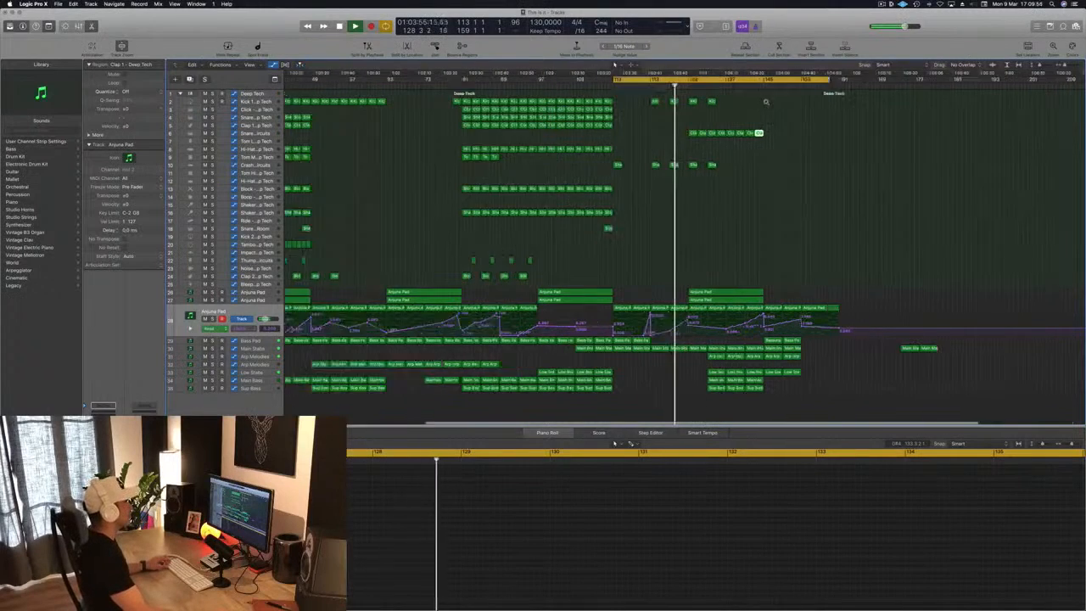
left_click(709, 103)
left_click_drag(695, 103, 718, 104)
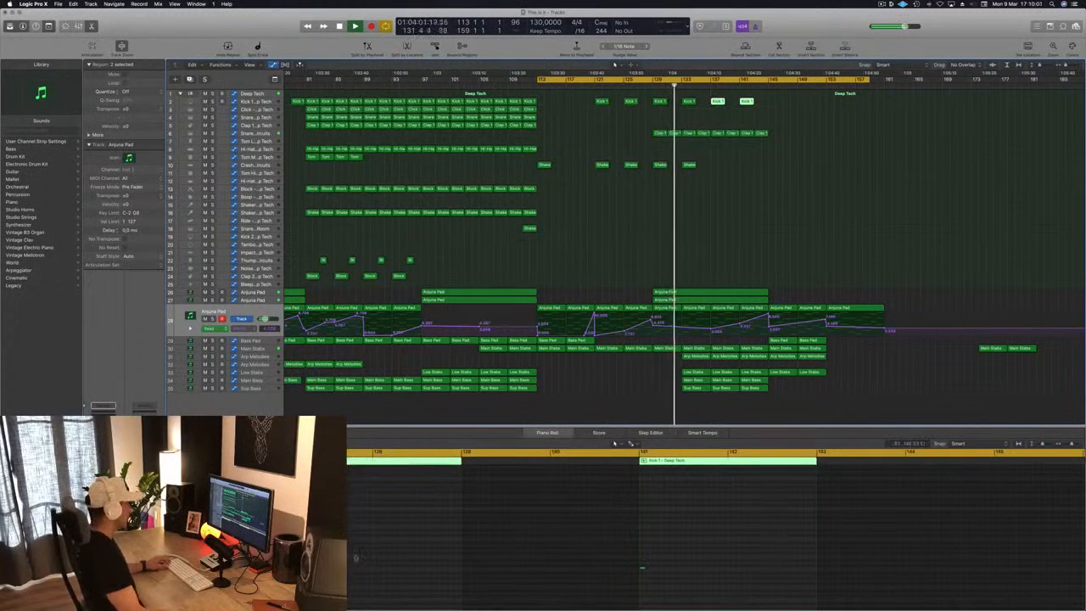
Add a second kick note just after the first one in the kick region at bar 137 by copying it
key("super+a")
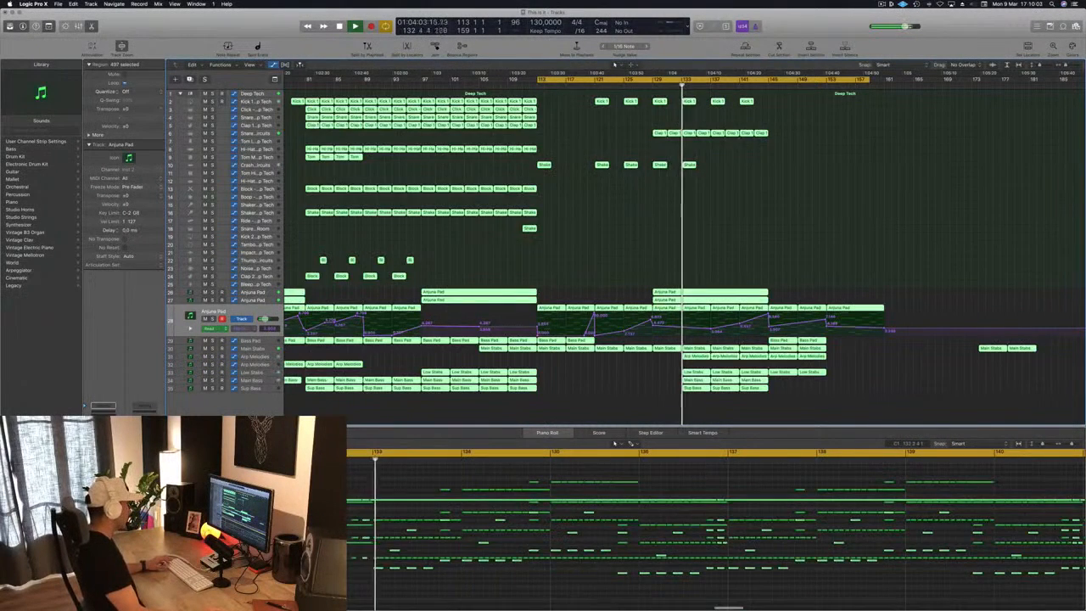
left_click(601, 292)
left_click_drag(716, 116, 753, 97)
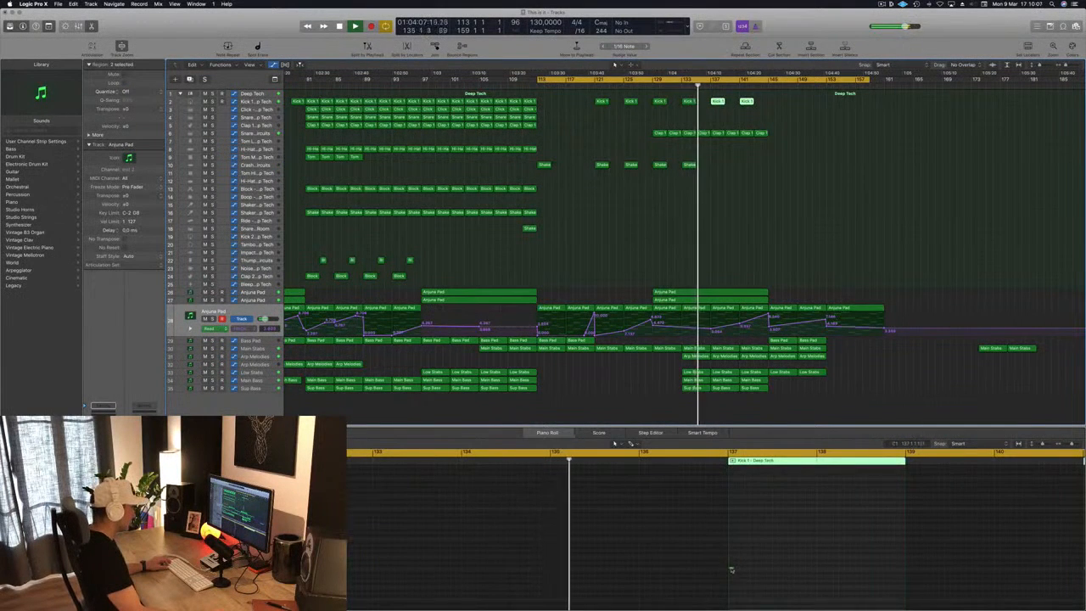
left_click_drag(731, 568, 742, 569)
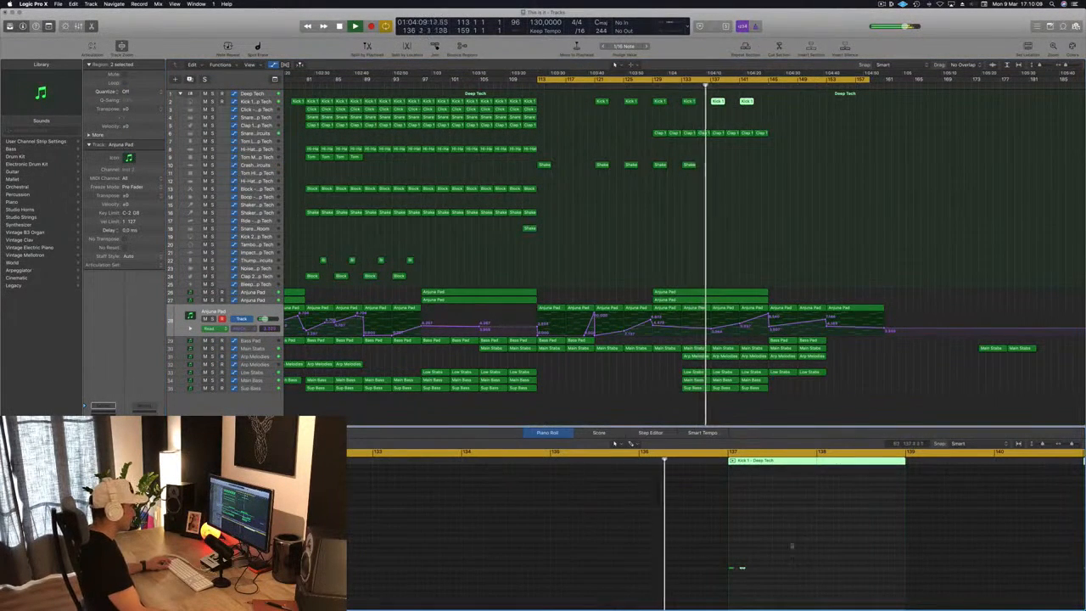
key("super+Left")
key("super+Left")
key("super+Left")
key("super+Left")
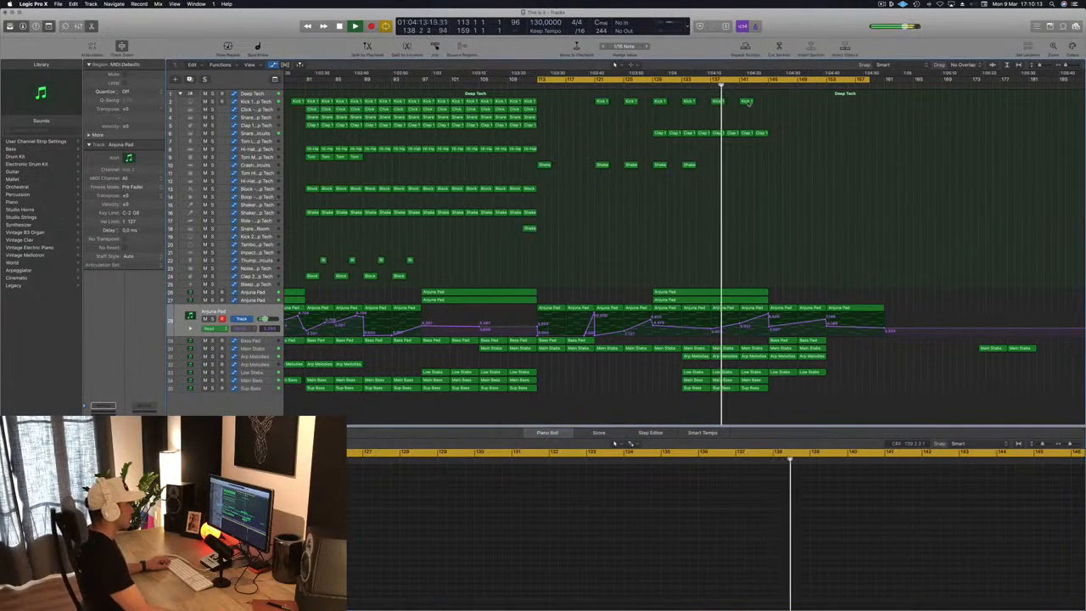
left_click_drag(747, 102, 767, 110)
scroll(603, 142, "left", 2)
scroll(603, 141, "left", 5)
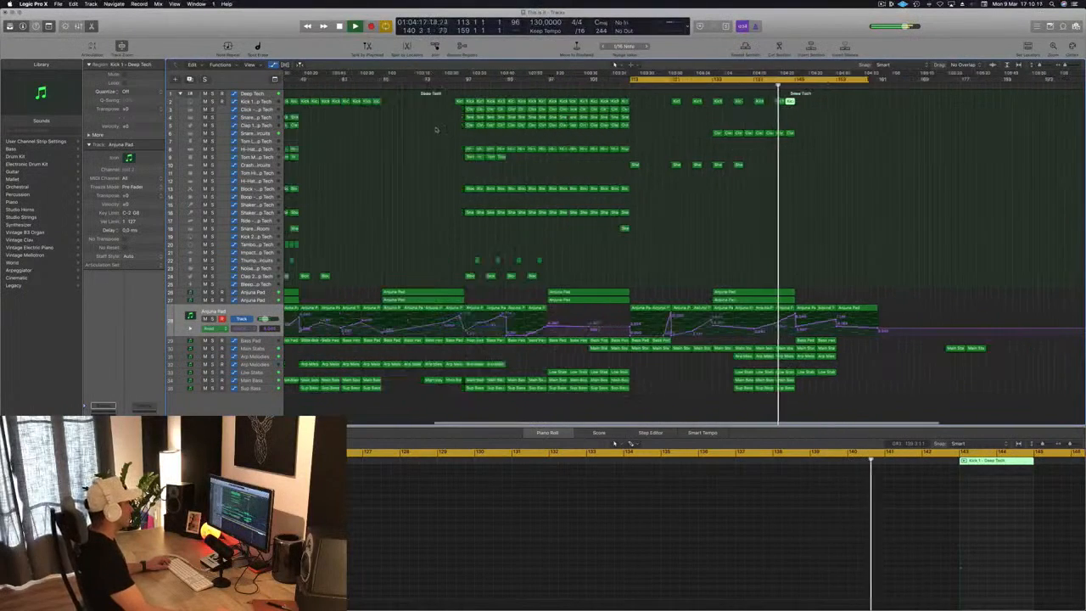
left_click_drag(821, 100, 805, 105)
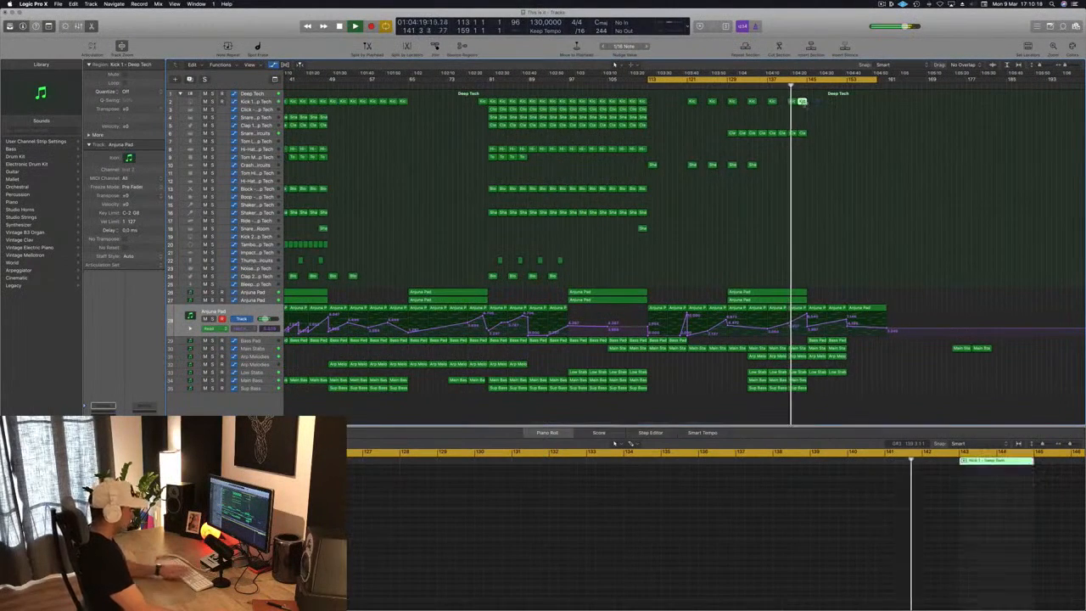
key("Delete")
Copy the kick fill region at bar 79 to bar 143 and play it from about bar 141
left_click(483, 102)
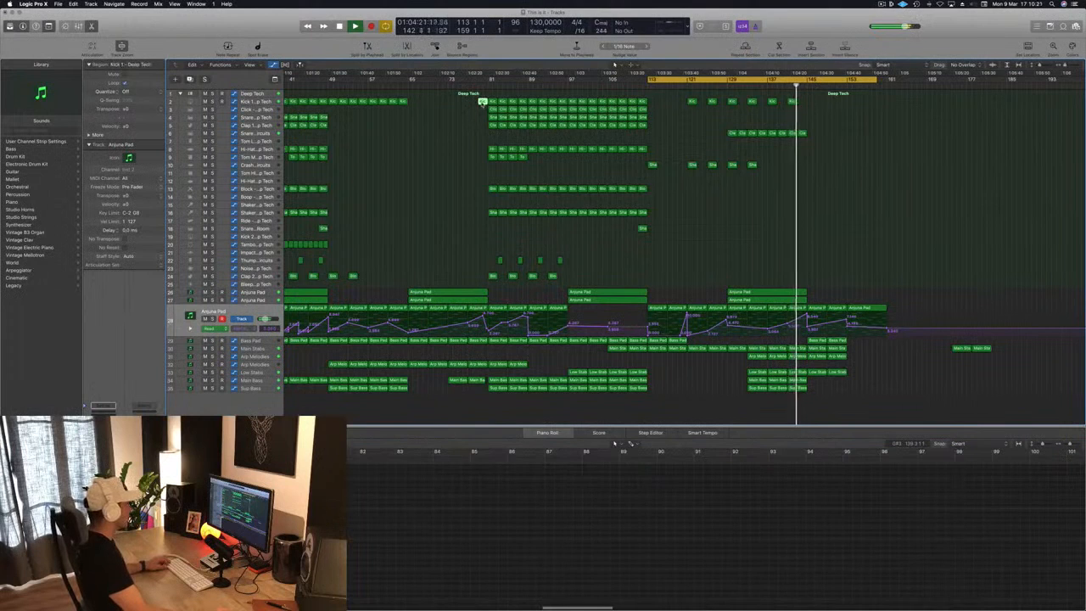
left_click_drag(483, 102, 801, 102)
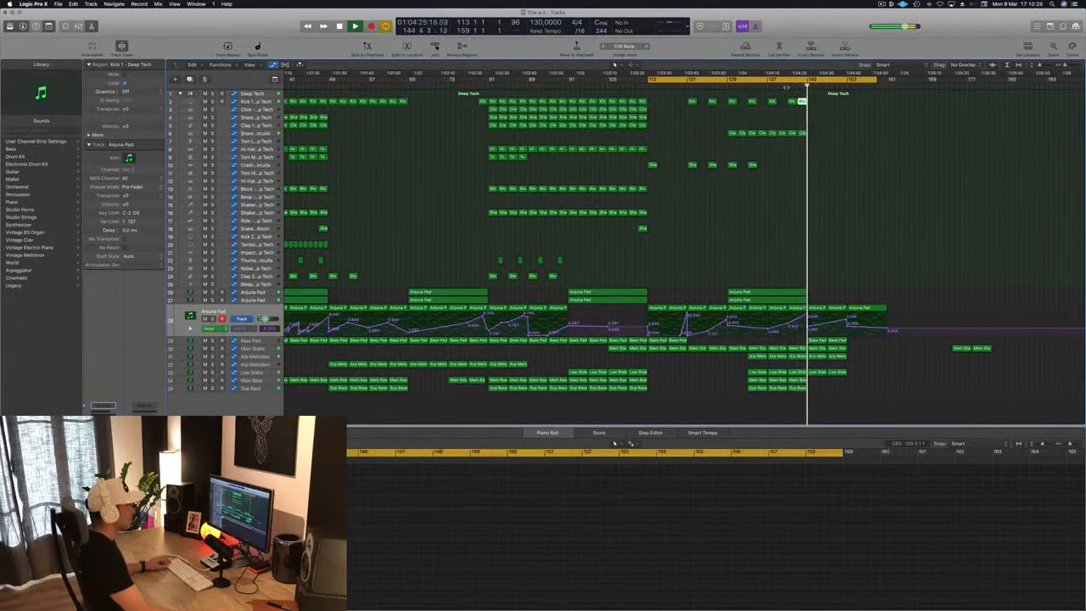
left_click(786, 86)
key("super+Left")
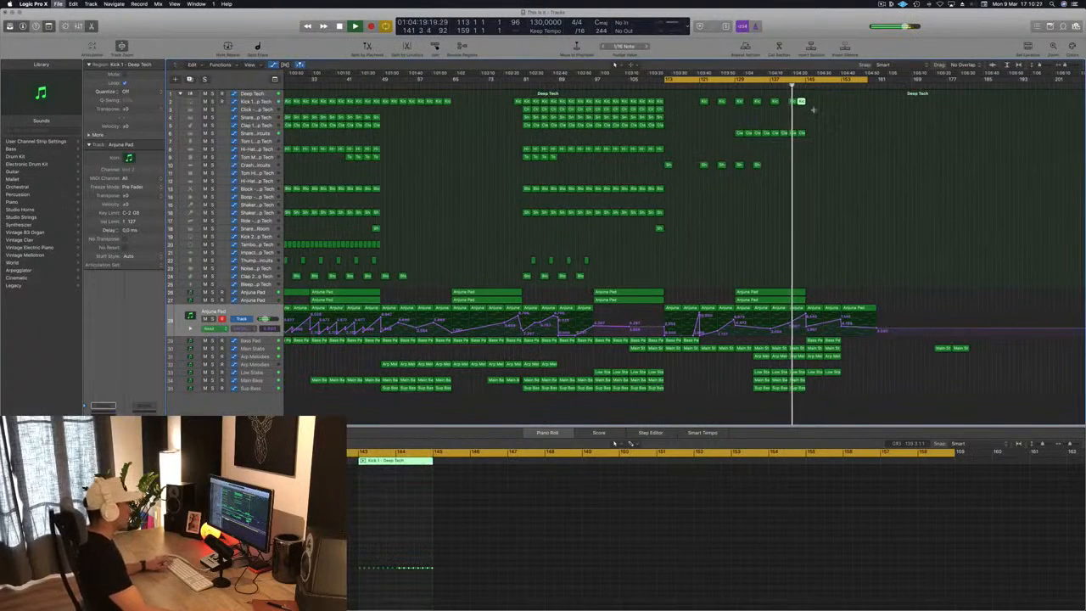
key("super+Right")
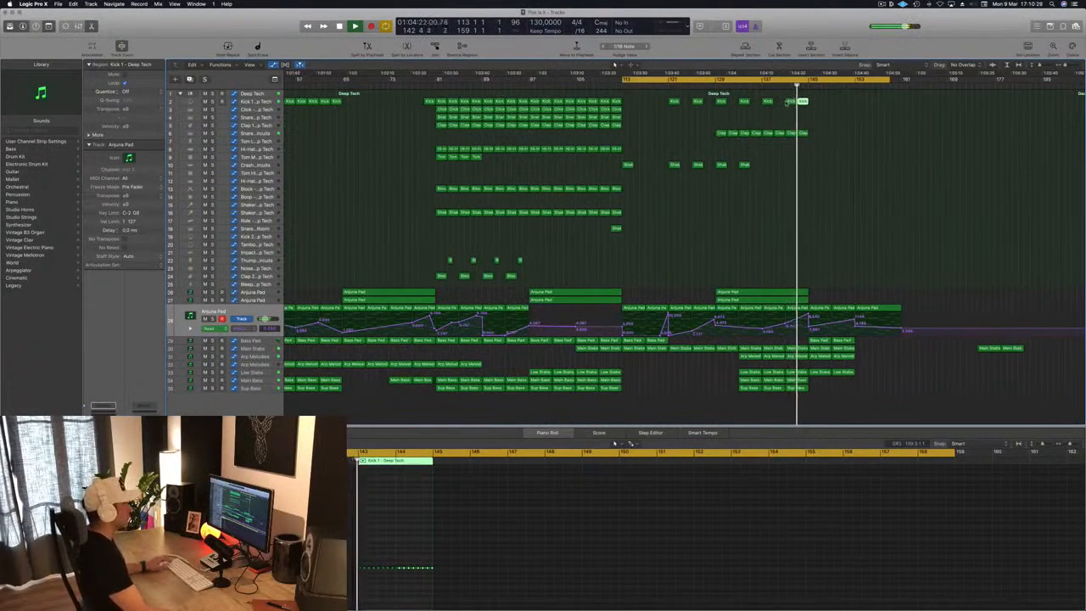
Delete the kick region at bar 141 and play the transition into bar 145
left_click(785, 102)
key("super+Left")
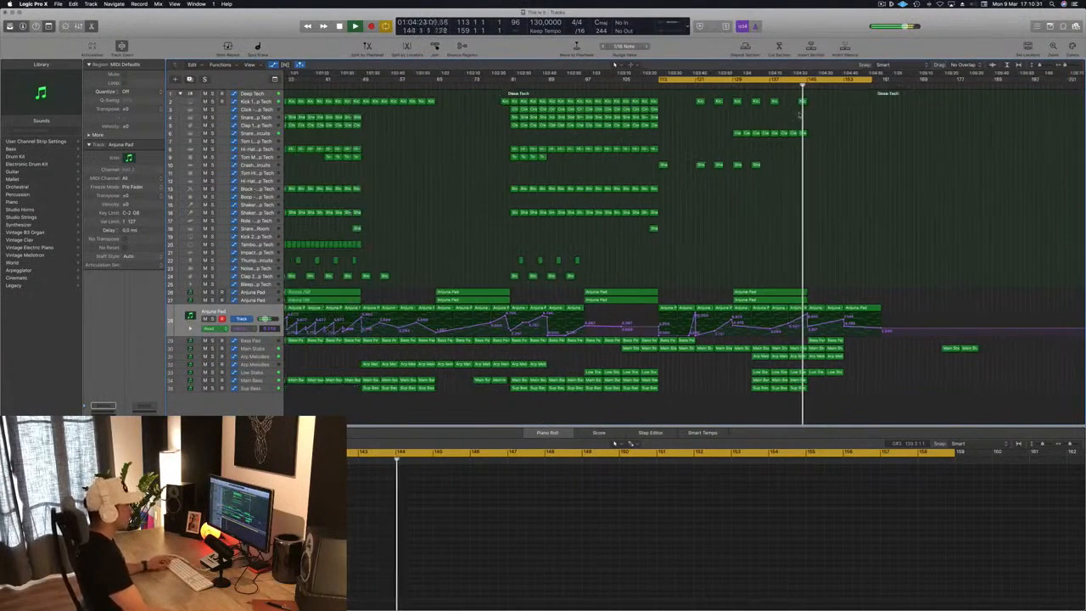
key("super+Right")
key("super+Right")
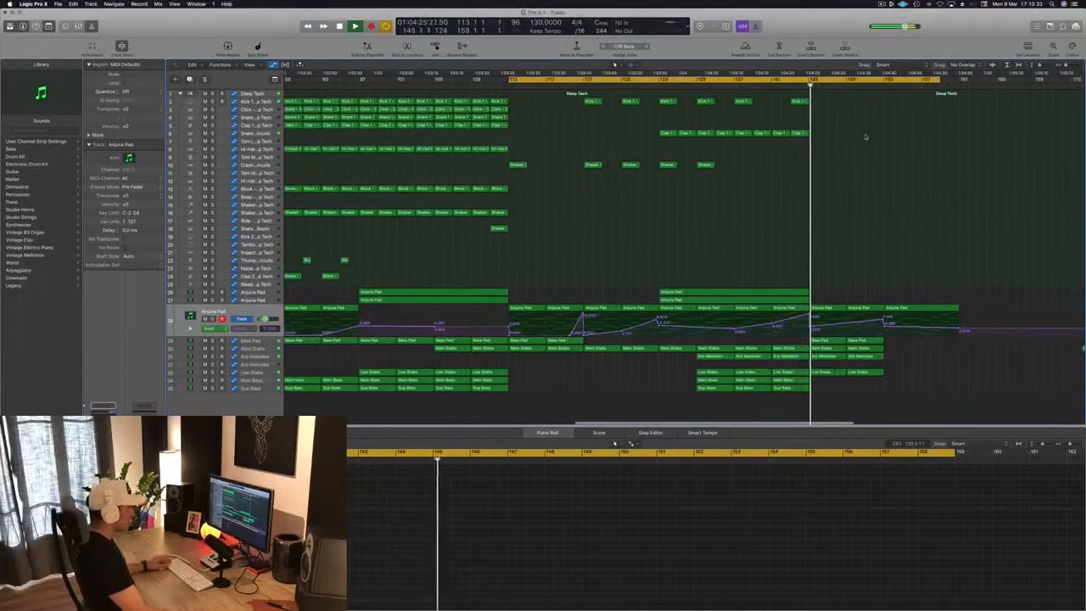
key("super+Left")
key("super+Left")
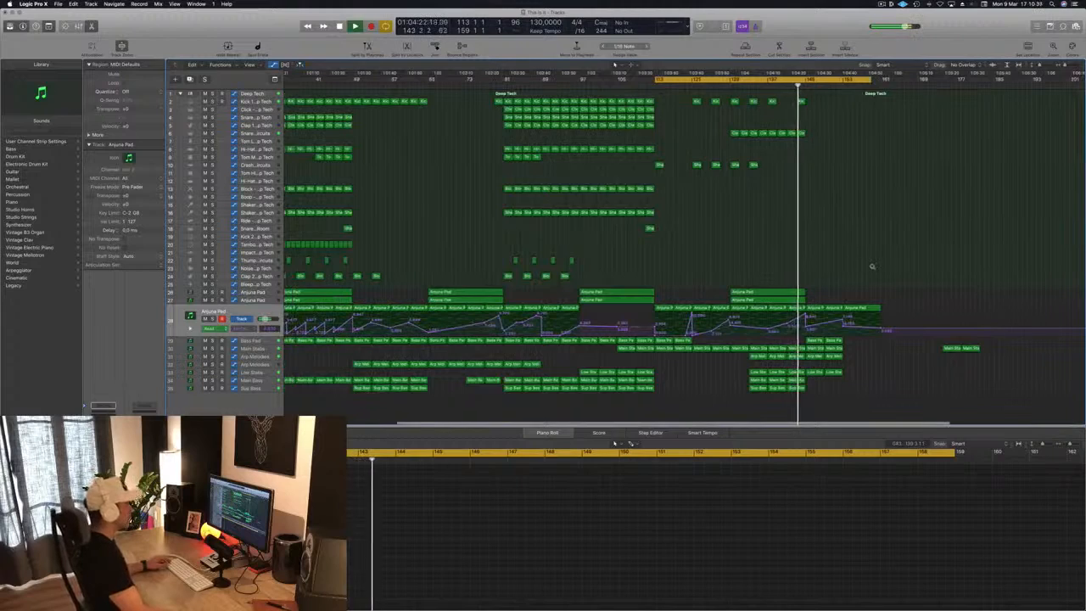
Copy the four kick regions from bars 105 to 112 to bar 150 on track 2
key("super+Right")
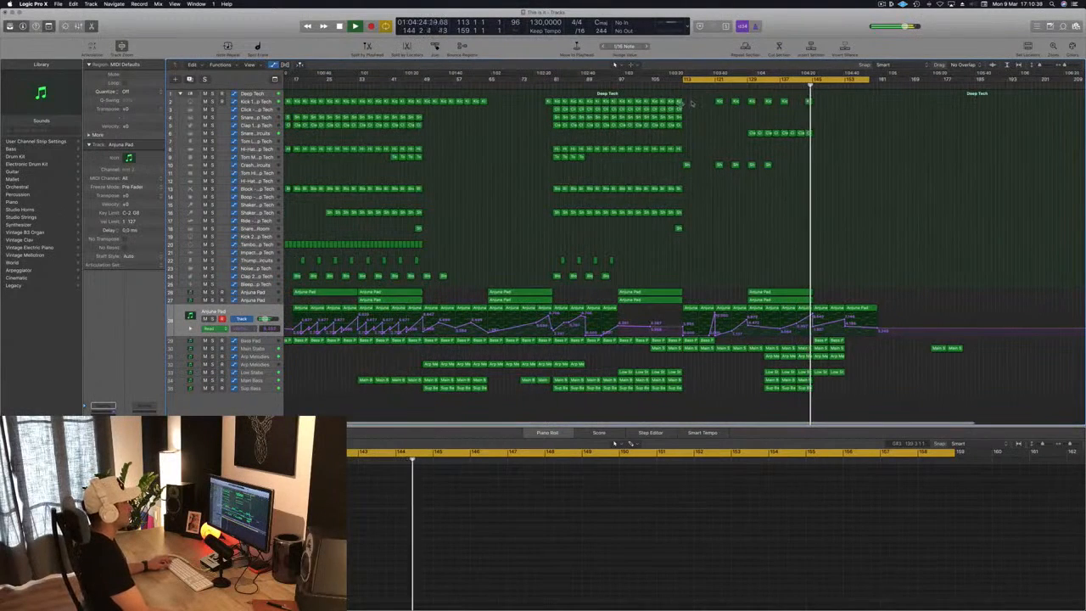
left_click_drag(670, 102, 840, 105)
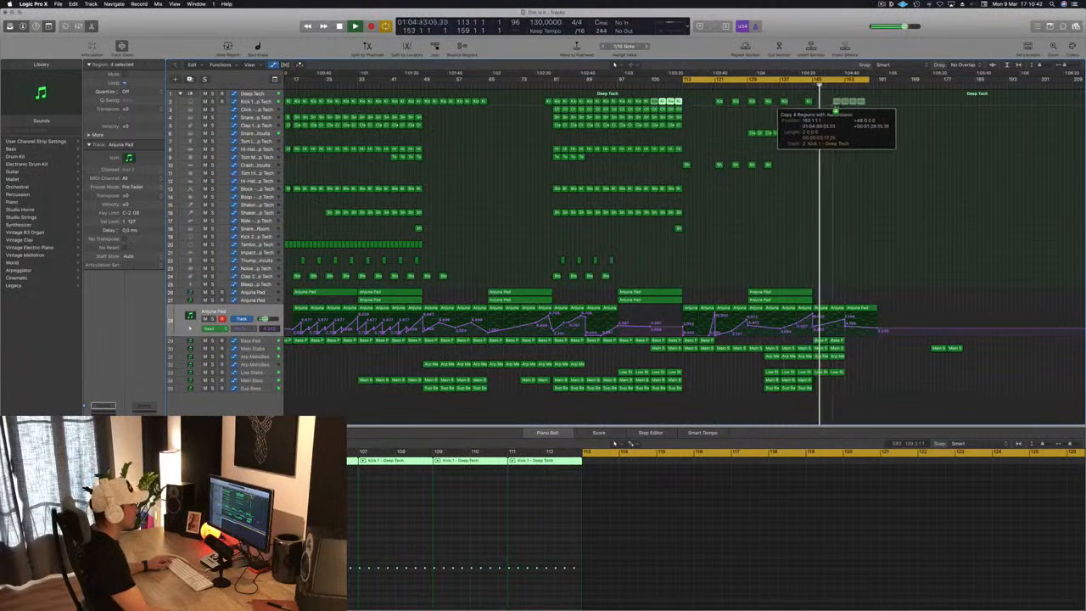
left_click_drag(840, 105, 842, 107)
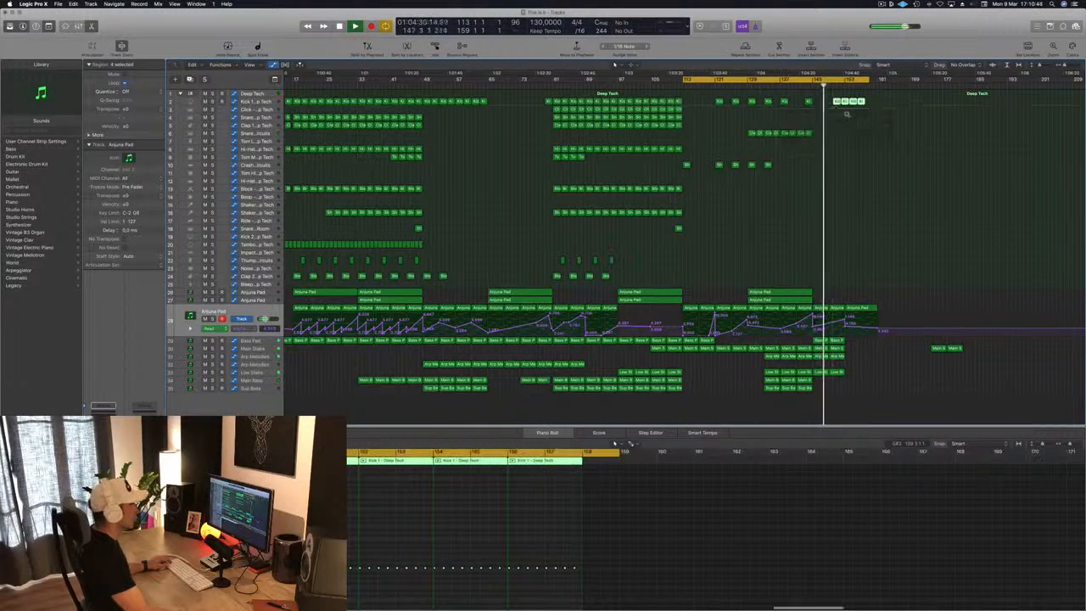
key("super+Right")
key("super+Left")
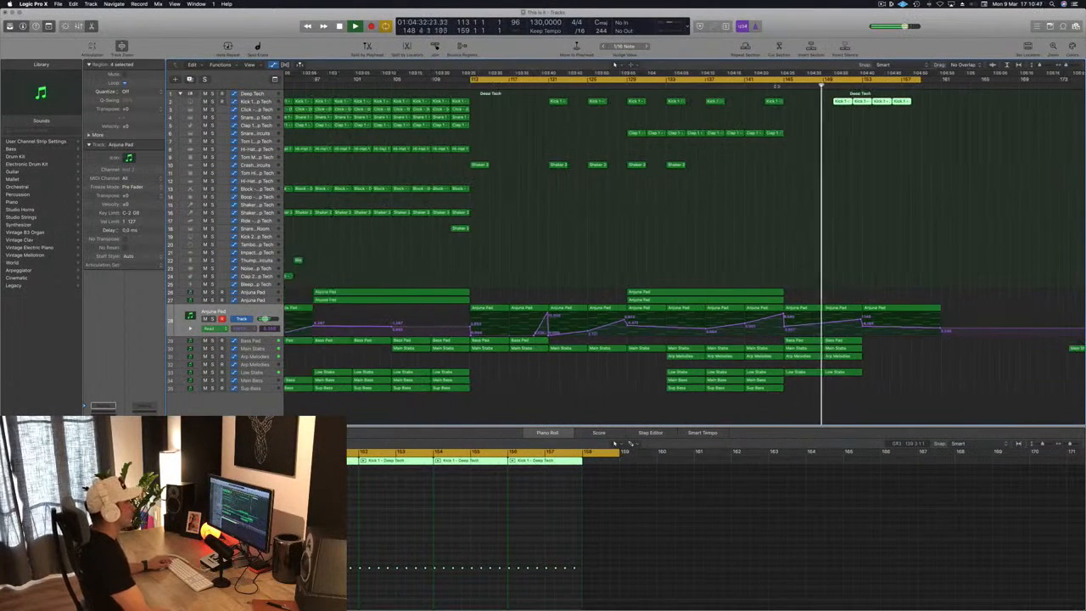
Move the four copied kick regions so they start at bar 149 and play the section from about bar 144
key("comma")
key("comma")
key("comma")
key("comma")
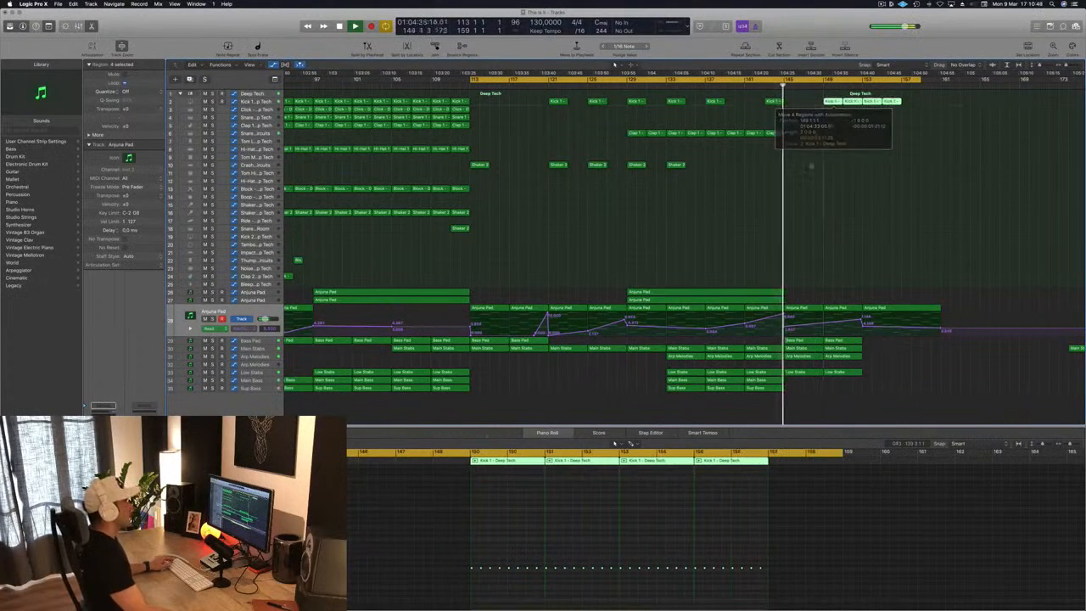
key("super+Left")
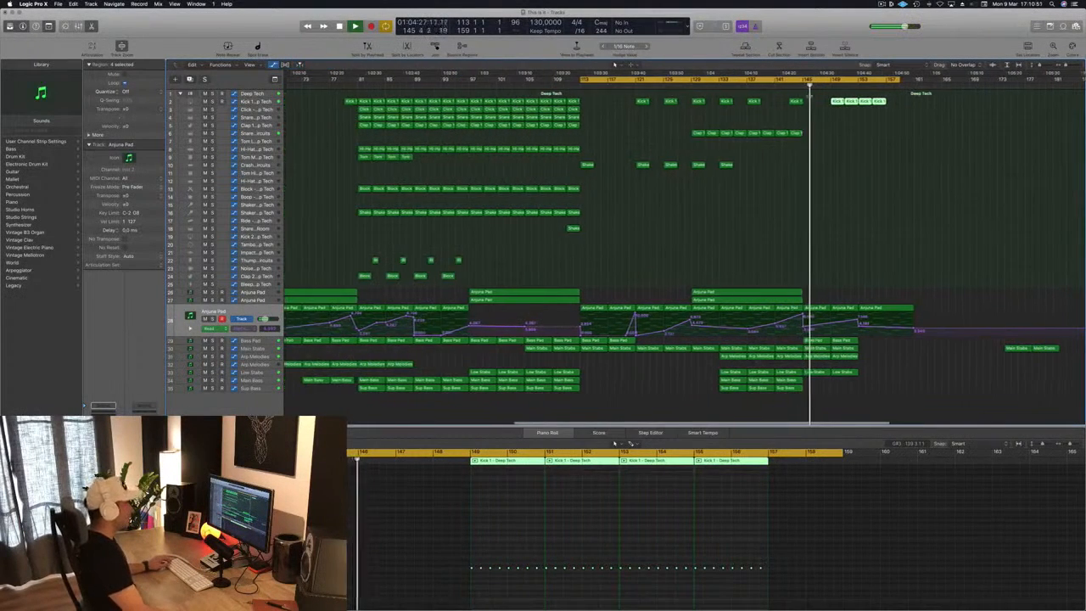
Delete the Arp Melodies regions at bars 145 and 149 and play the transition from about bar 143
left_click(690, 175)
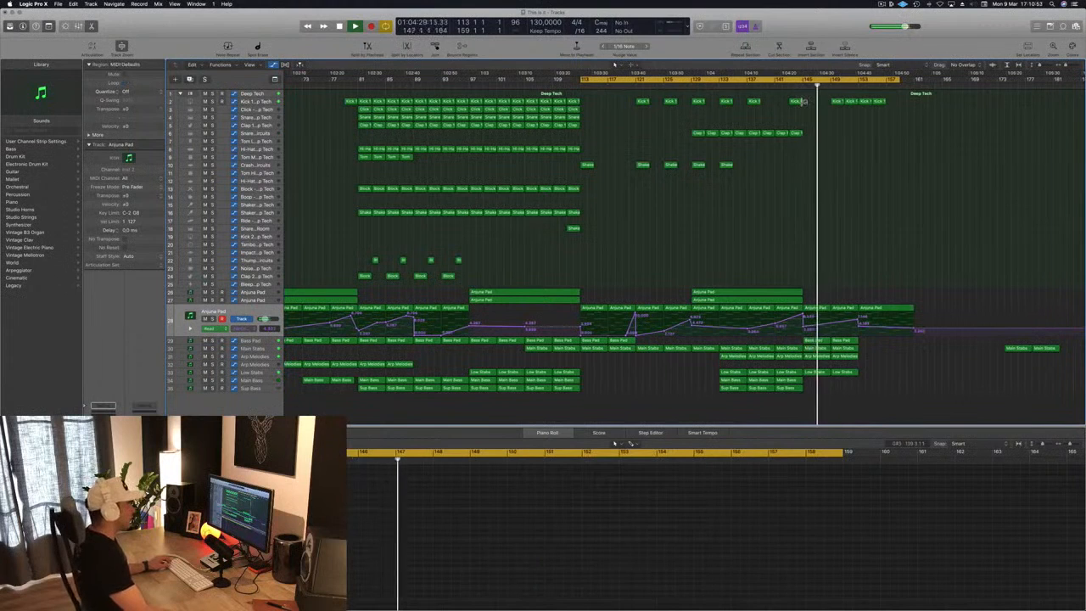
left_click(816, 356)
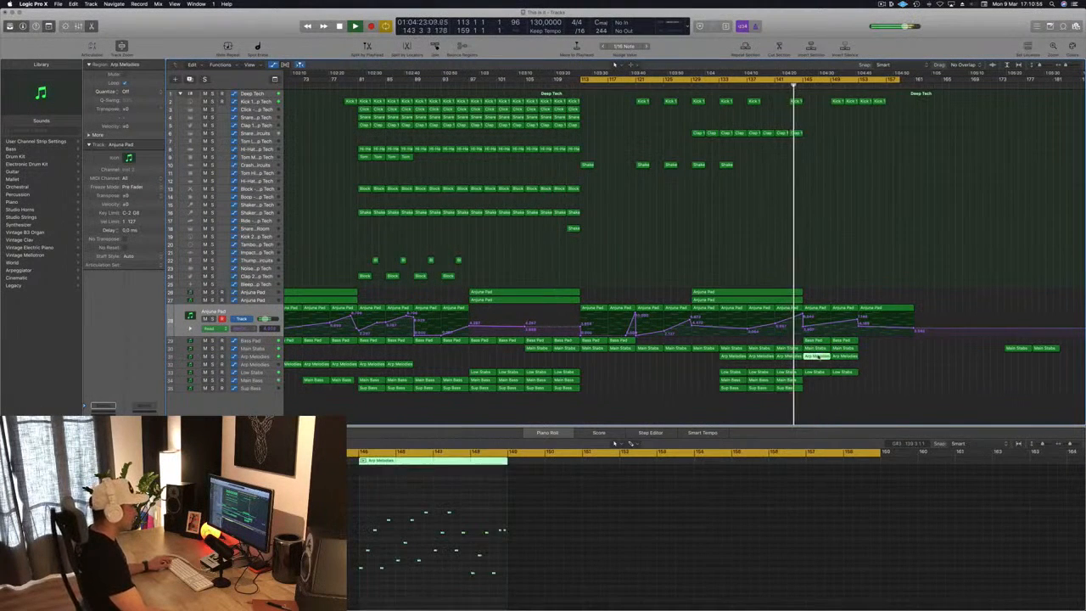
key("Delete")
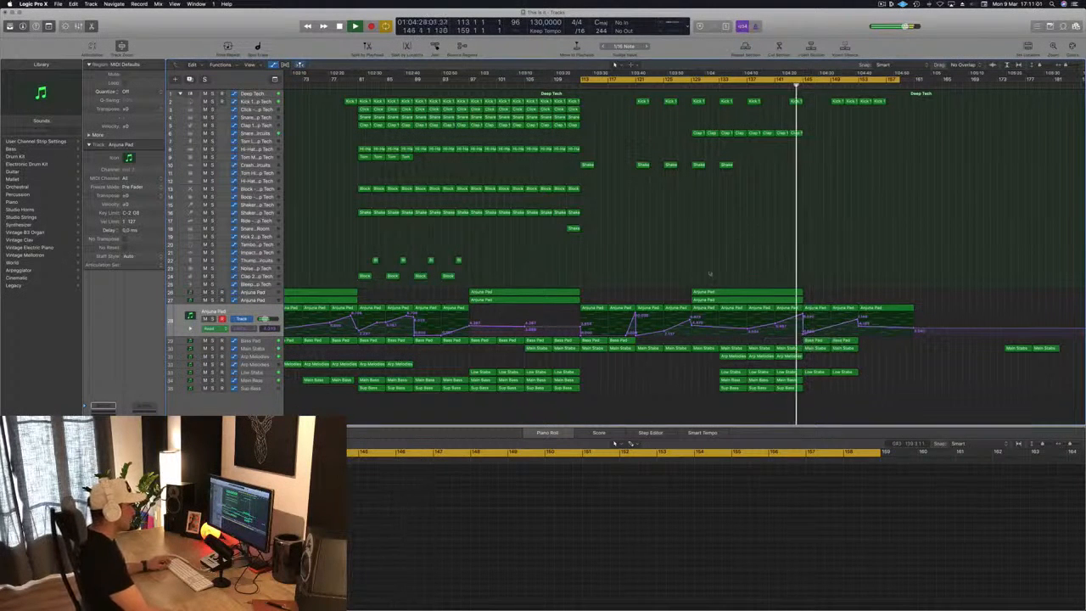
Delete the Main Stabs region at bar 145
left_click(257, 348)
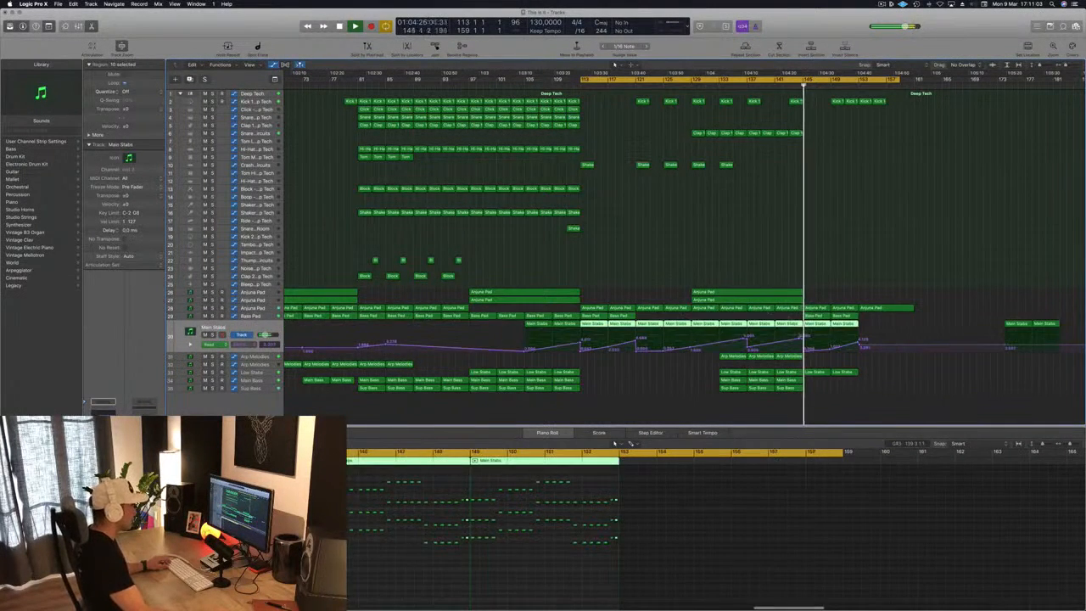
left_click(838, 289)
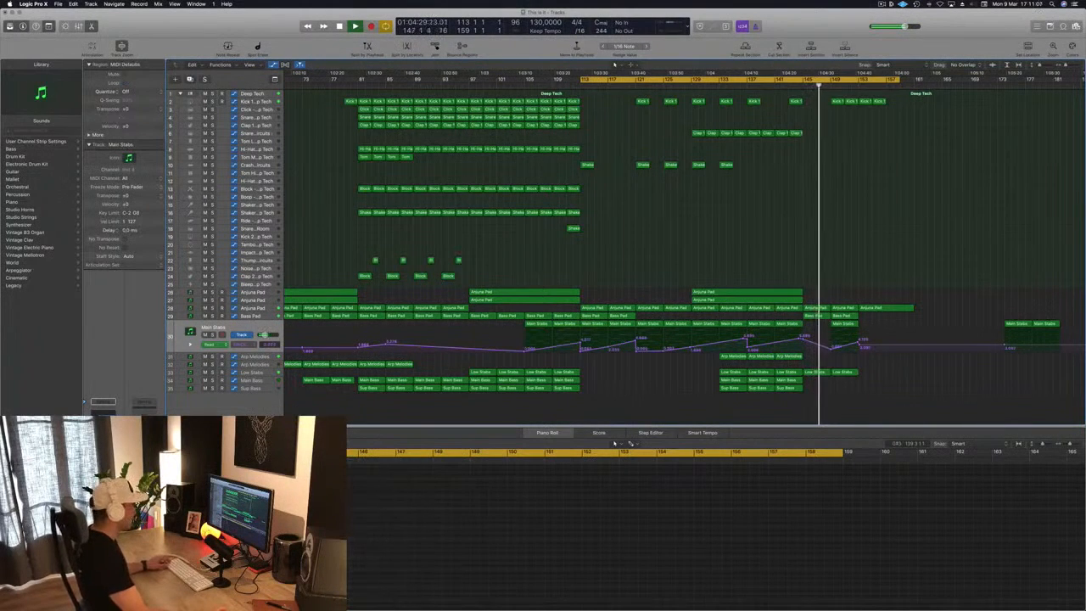
Shape the Bass Pad automation so it drops at bar 145 and rises until bar 149
key("Up")
key("comma")
key("comma")
key("comma")
key("comma")
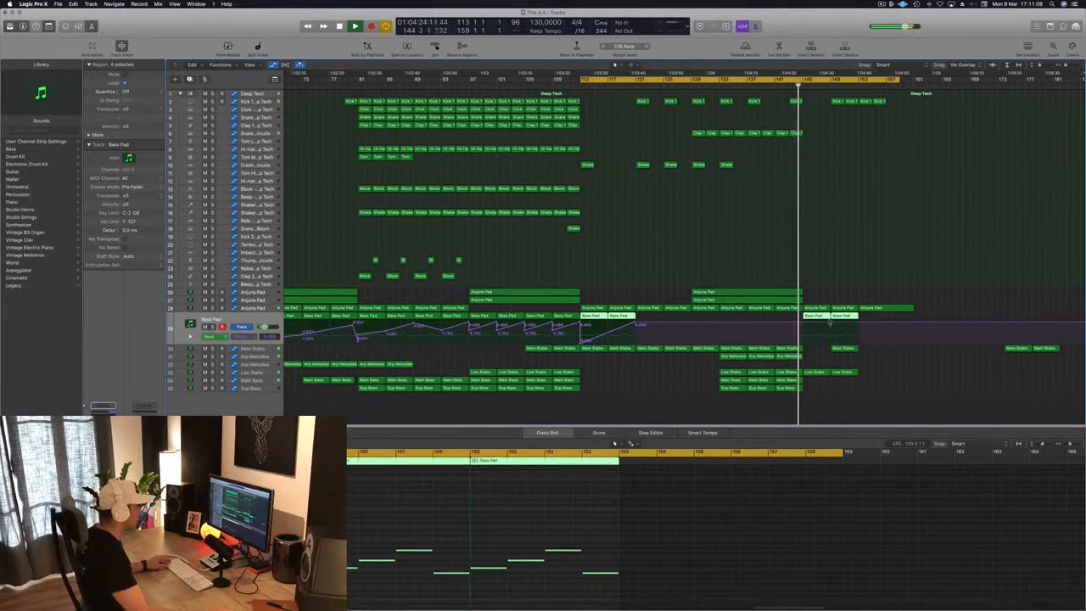
left_click(831, 323)
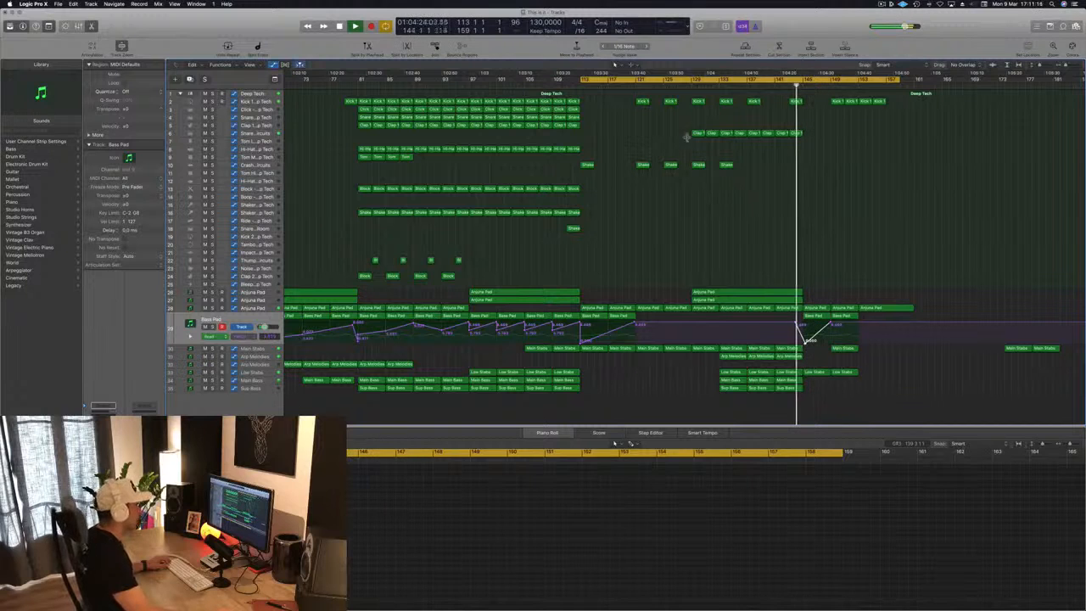
Delete the Low Stabs region at bar 145 and play the transition up to bar 150
left_click(820, 379)
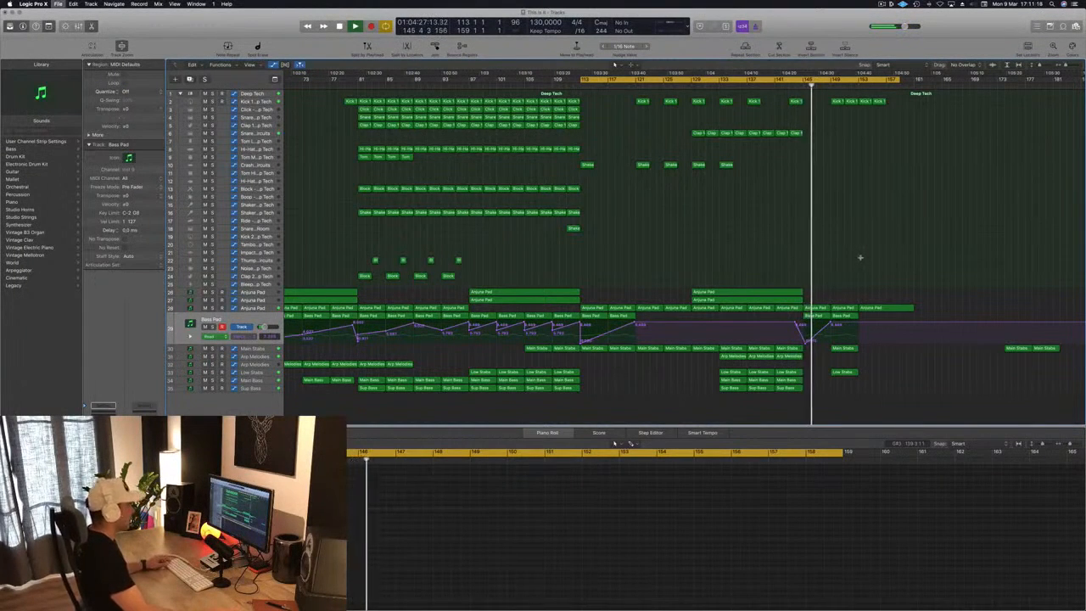
scroll(860, 256, "down", 5)
scroll(869, 264, "down", 2)
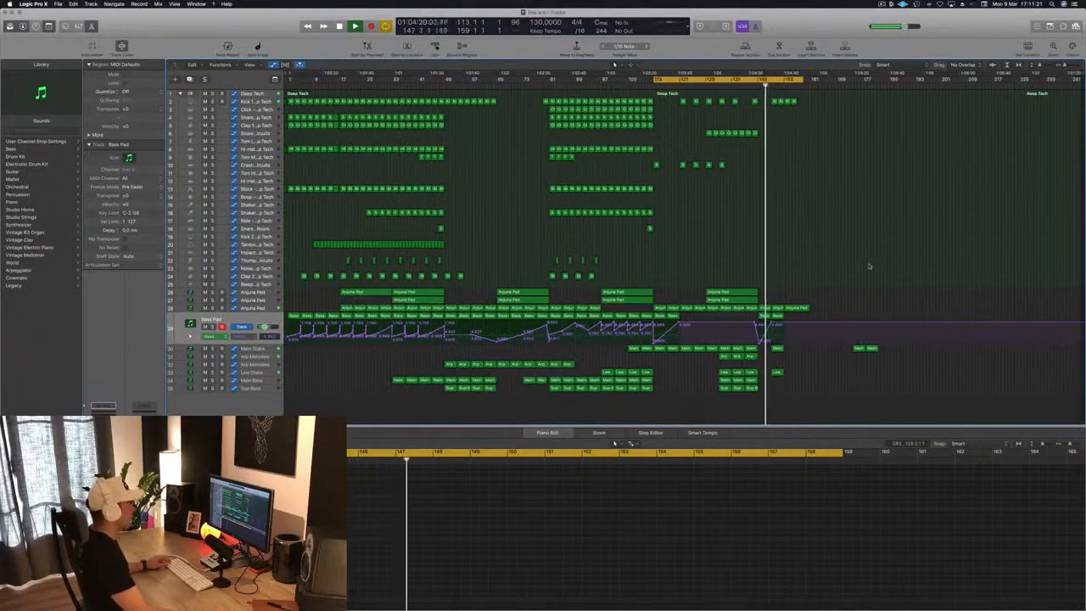
scroll(860, 266, "up", 4)
scroll(860, 265, "down", 2)
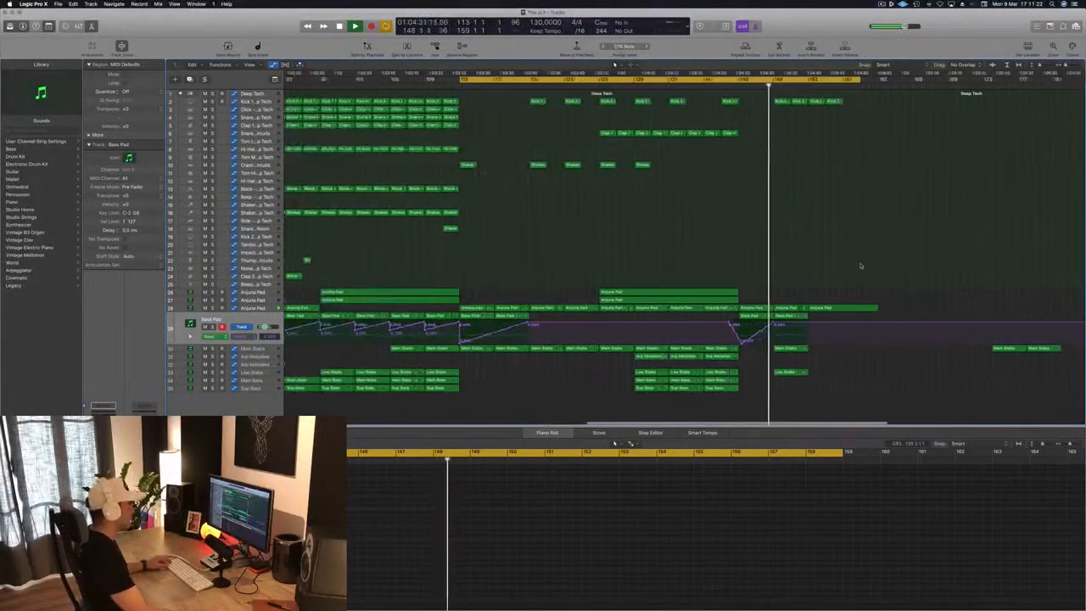
scroll(859, 268, "up", 3)
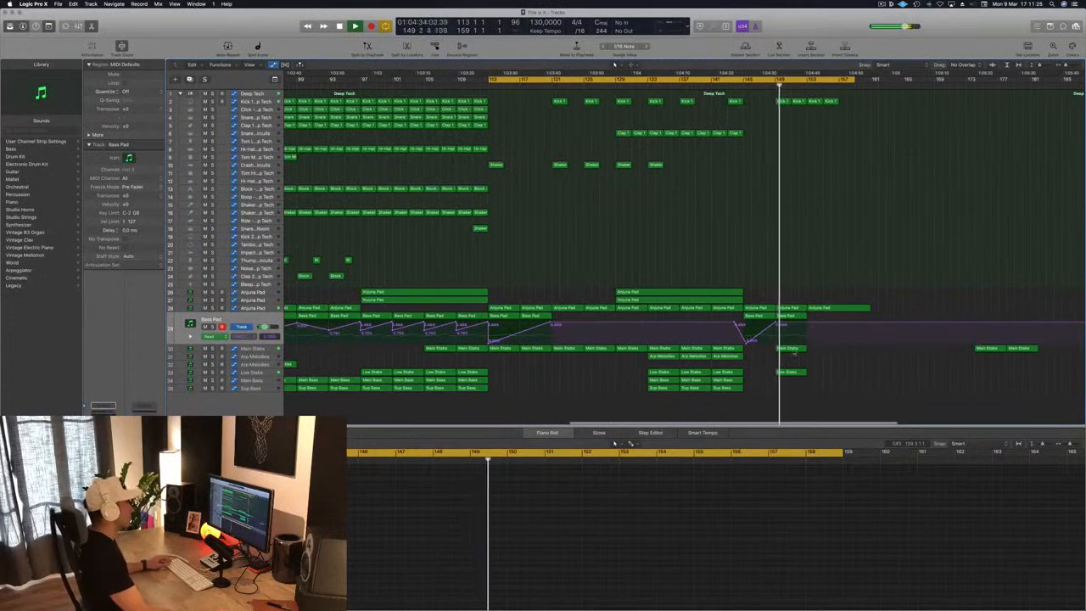
scroll(797, 144, "down", 1)
key("space")
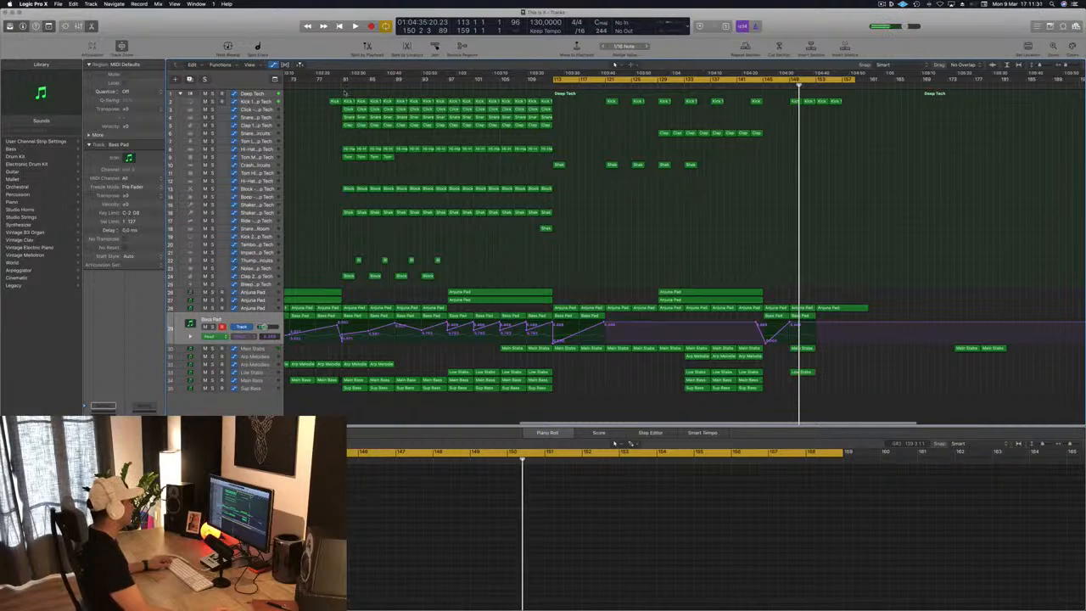
Copy all drum and percussion regions from bars 81 to 96 so they start at bar 149
left_click_drag(345, 94, 442, 292)
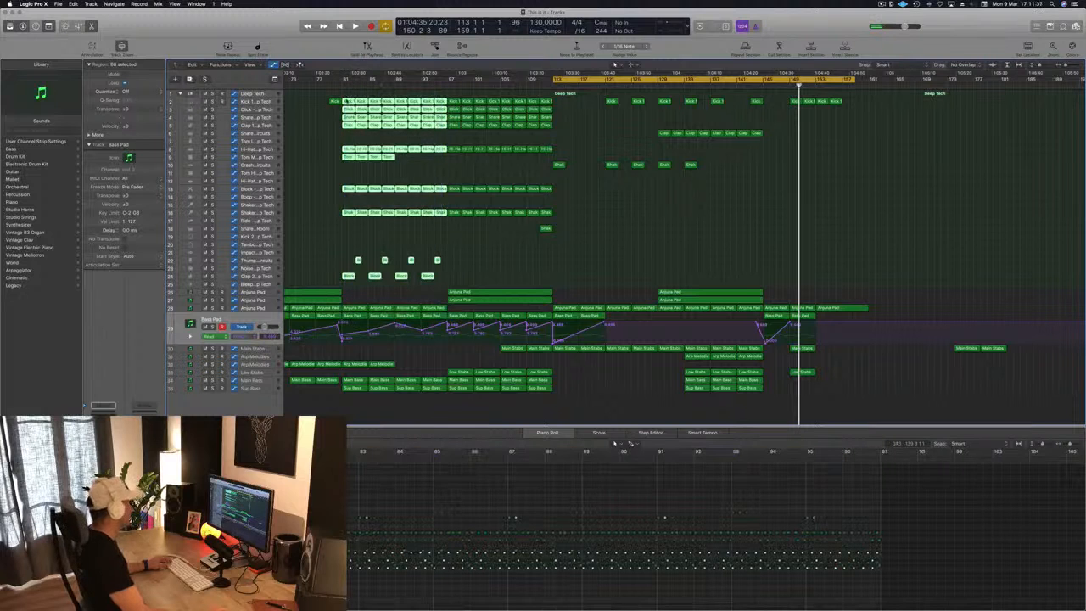
left_click_drag(348, 103, 799, 103)
key("space")
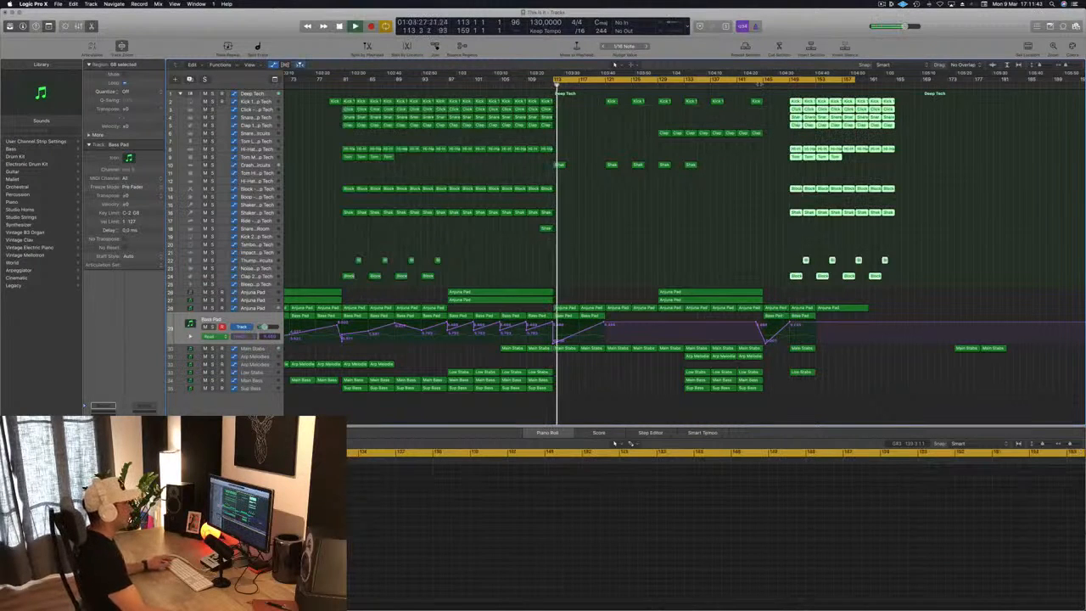
Play the transition from about bar 144 into the copied drums at bar 149, then stop just before the drop
left_click(757, 84)
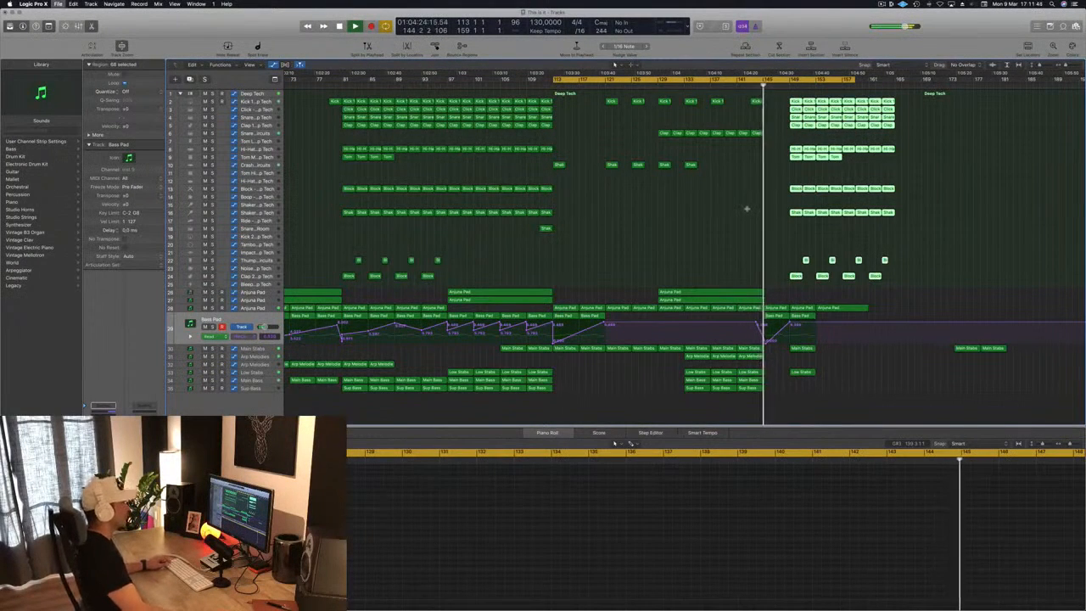
key("super+Left")
key("super+Left")
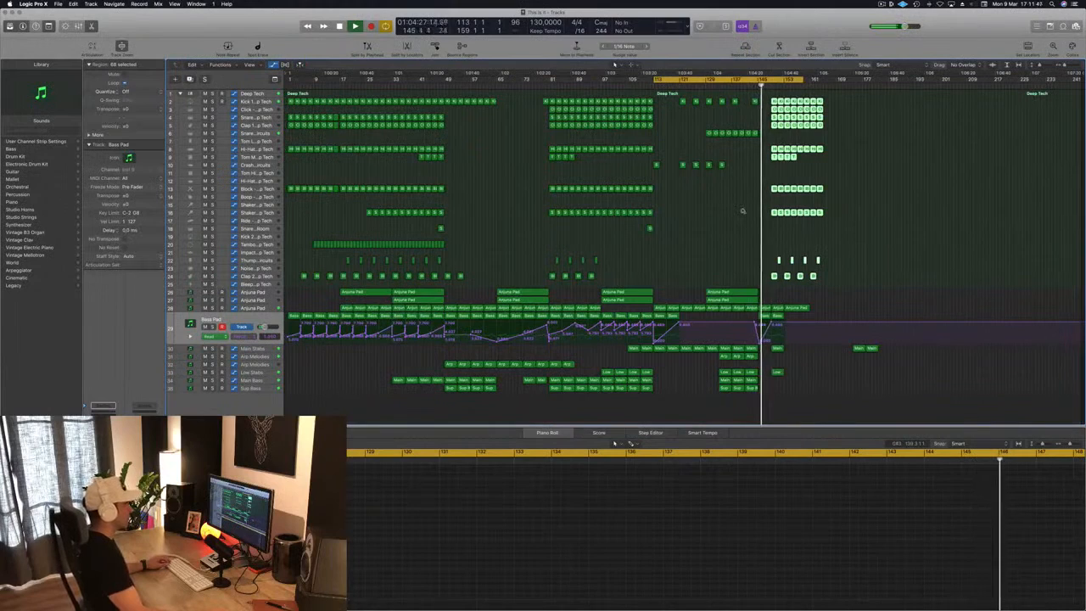
key("super+Right")
key("super+Right")
key("super+Right")
key("super+Right")
key("super+Right")
key("super+Right")
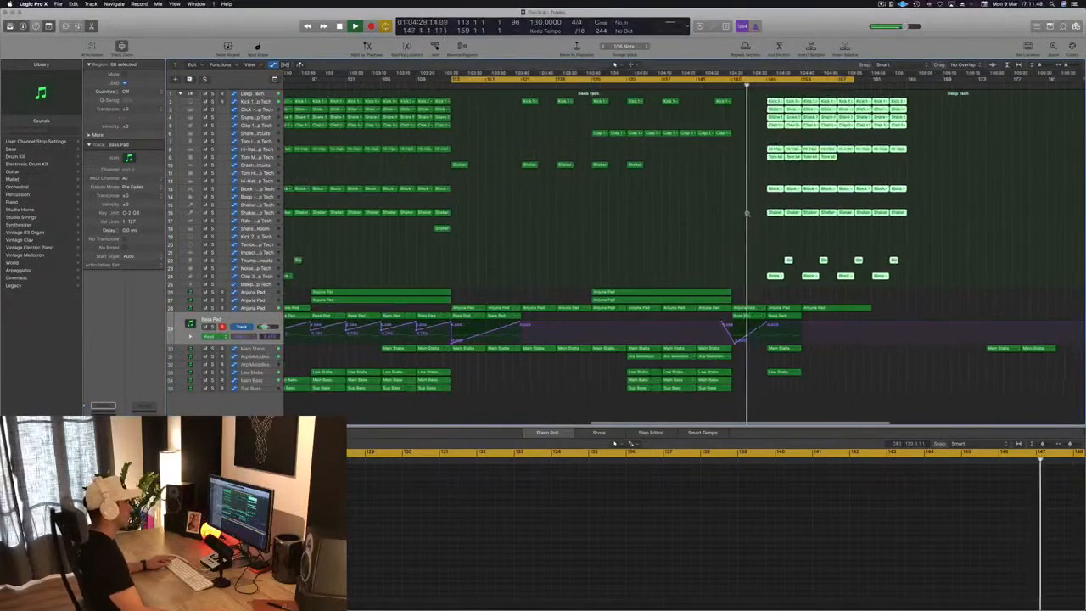
key("super+Left")
key("super+Left")
key("super+Left")
key("super+Left")
key("super+Left")
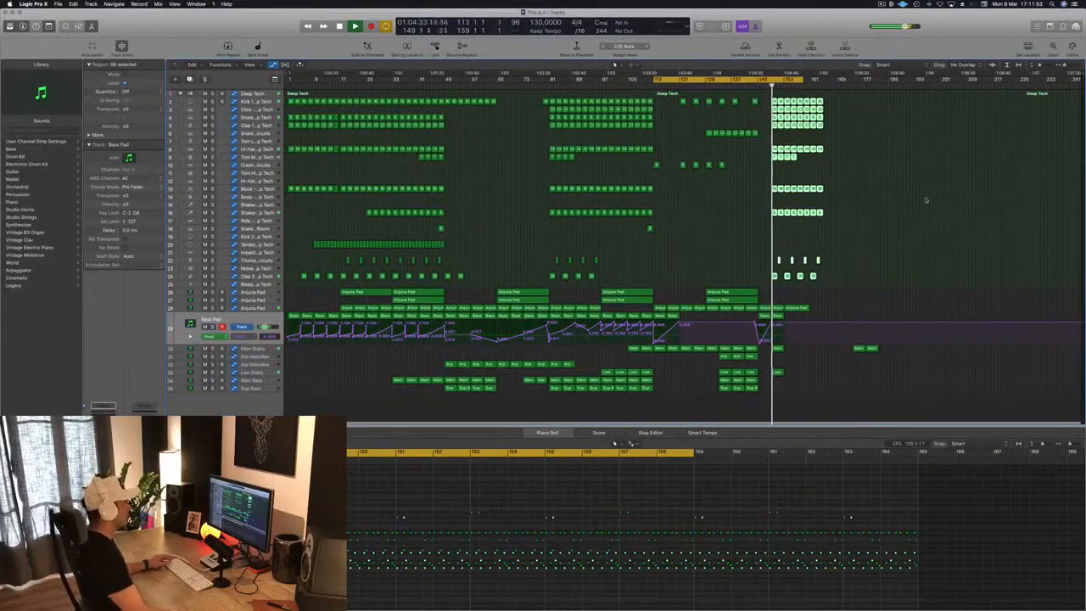
key("super+Right")
key("super+Right")
key("super+Right")
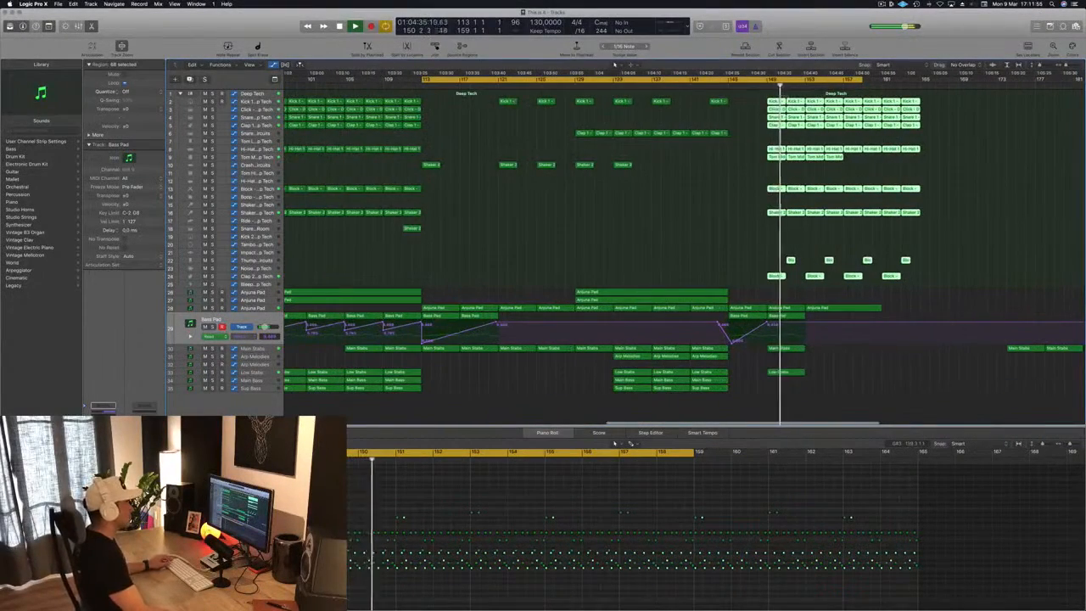
left_click(758, 85)
key("space")
key("super+Left")
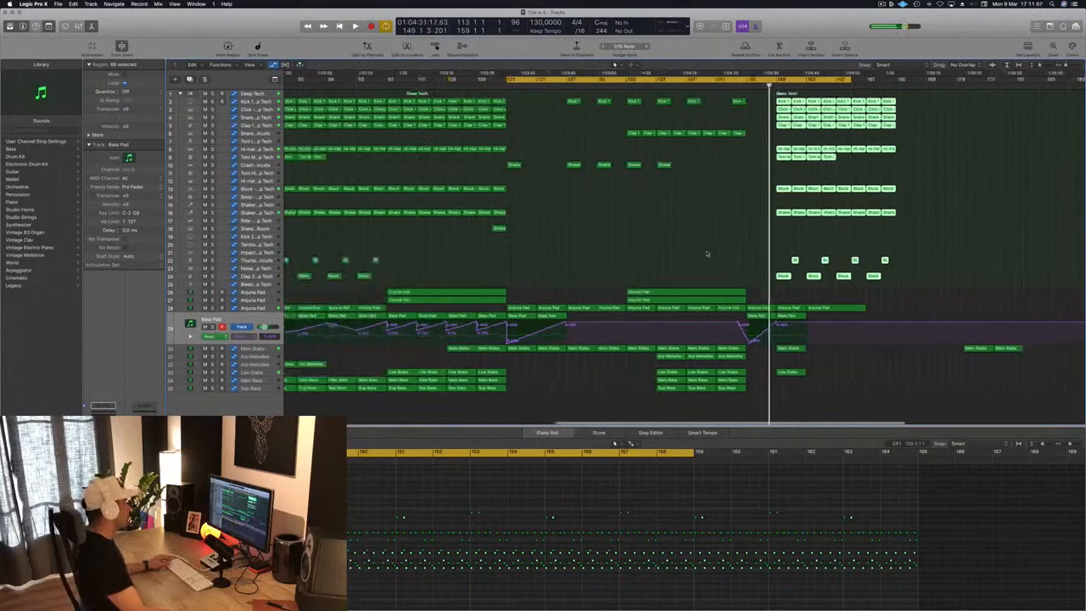
Raise the Main Stabs automation sharply at bar 149, keeping a low point directly before it
key("Down")
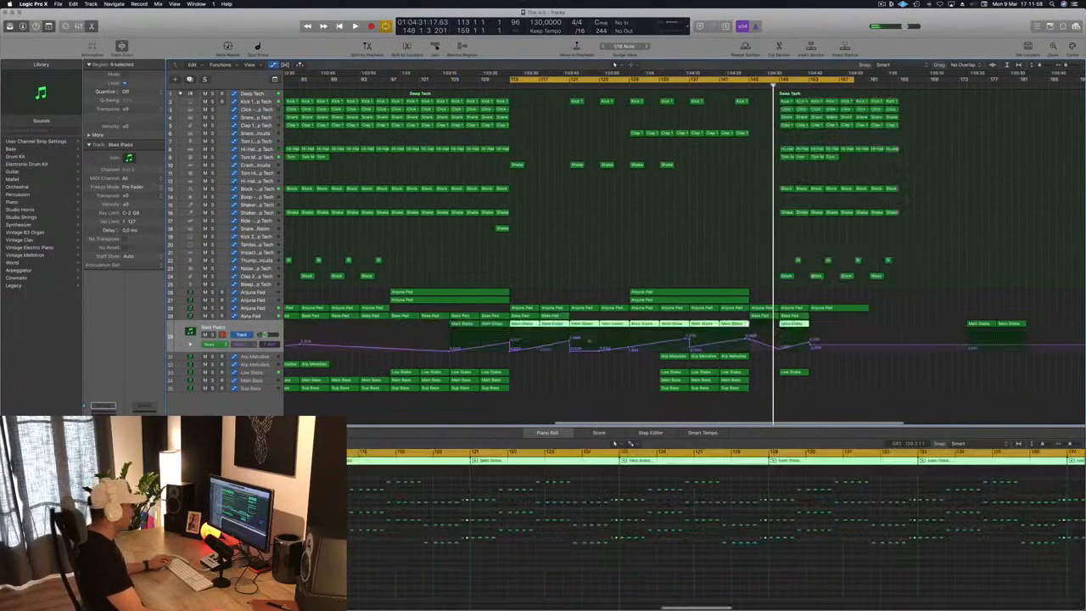
left_click(781, 349)
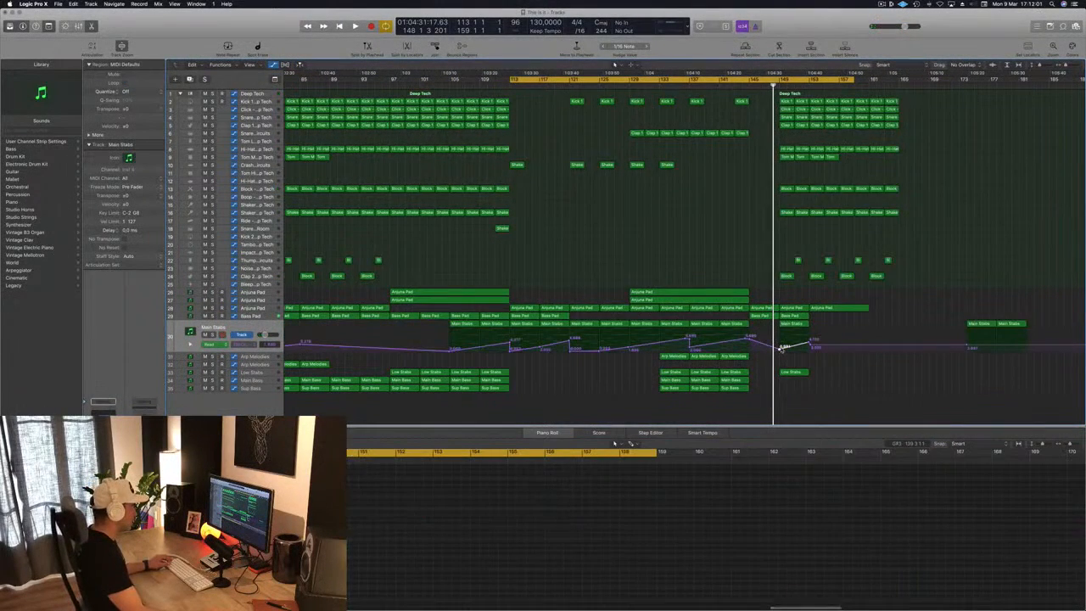
left_click_drag(782, 348, 785, 331)
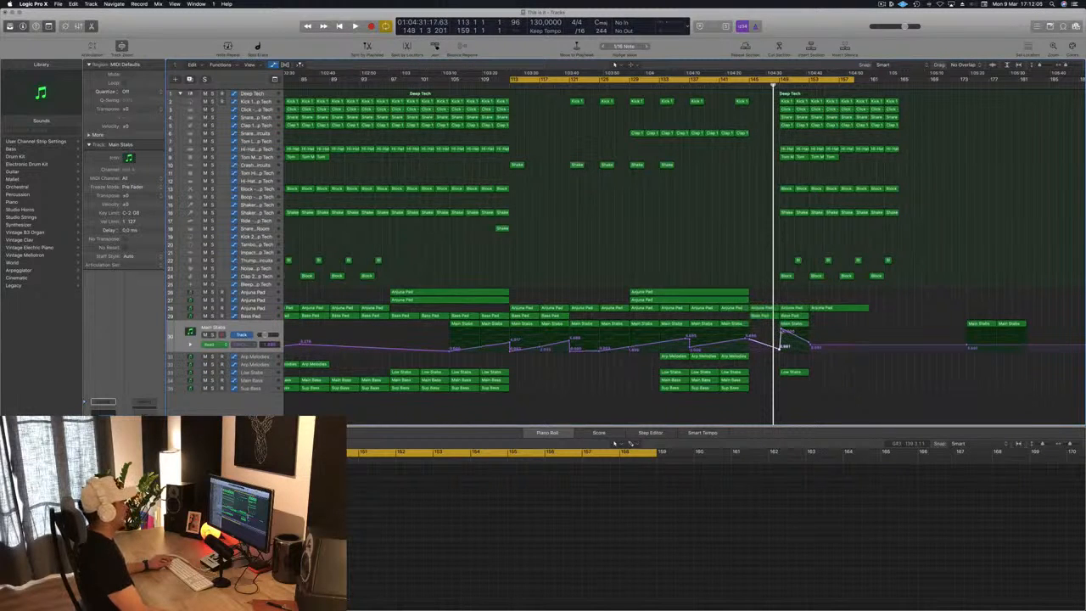
Set the cycle range to bars 149 to 165 and play the drop in the loop
key("space")
key("c")
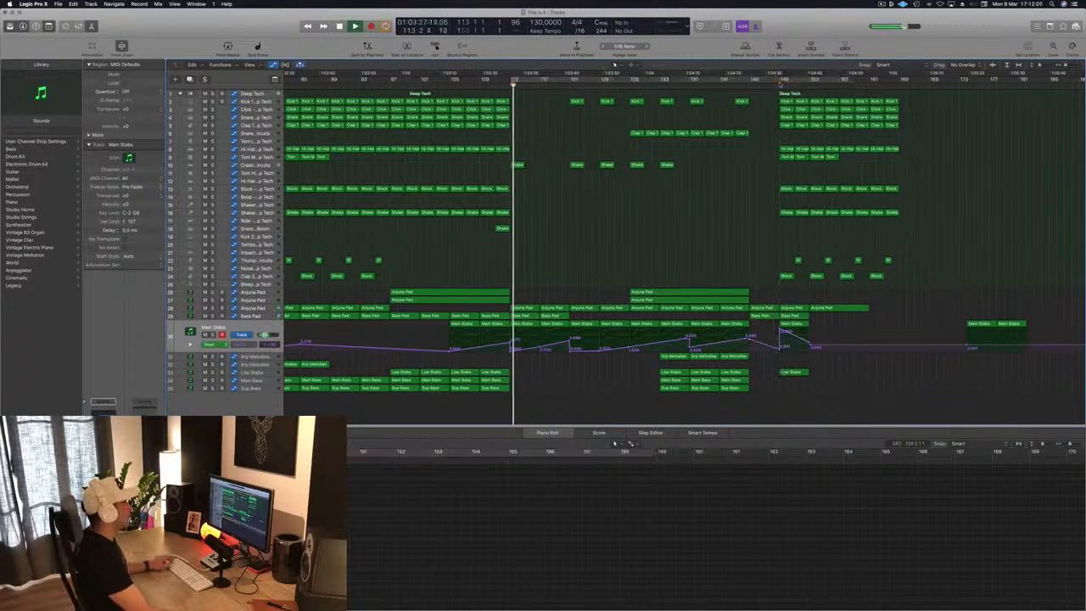
left_click_drag(780, 82, 898, 82)
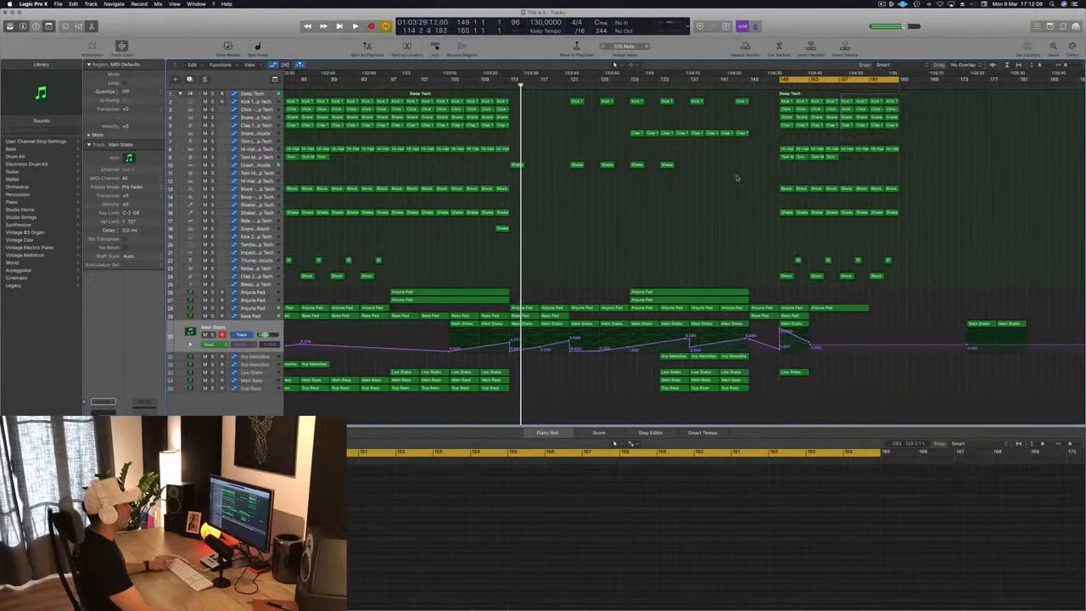
key("space")
scroll(747, 285, "left", 4)
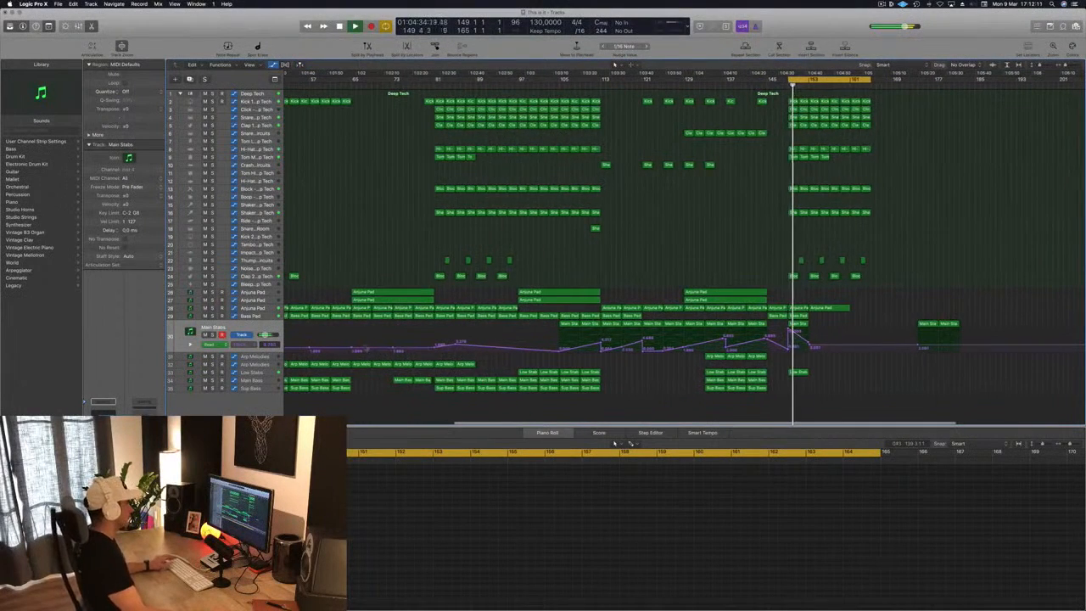
Adjust the Bass Pad and Anjuna Pad automation around bar 149, checking the Bass Pad in solo
key("Up")
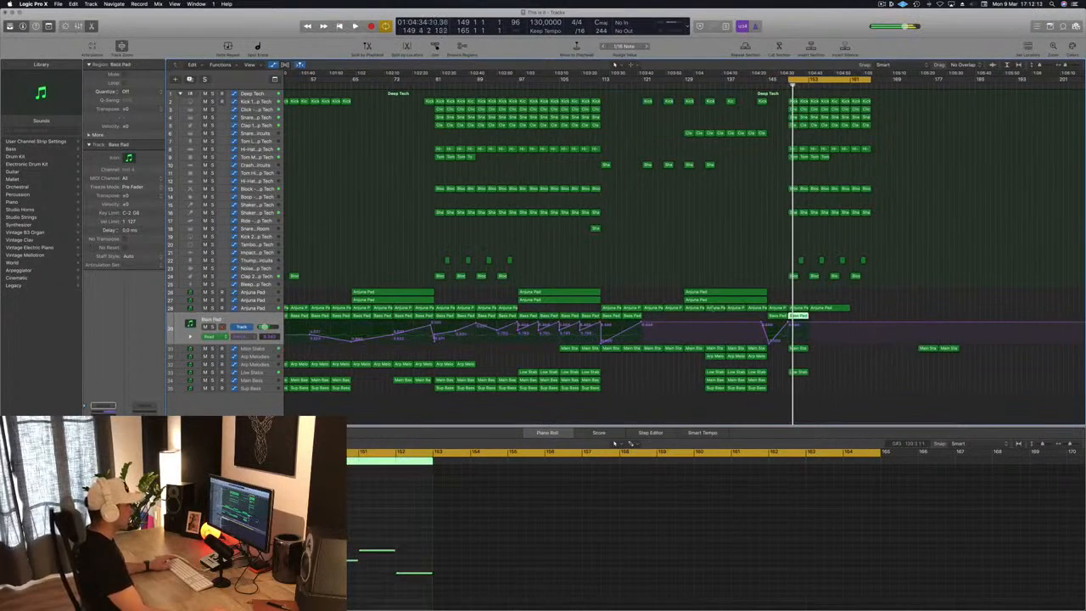
left_click(792, 324)
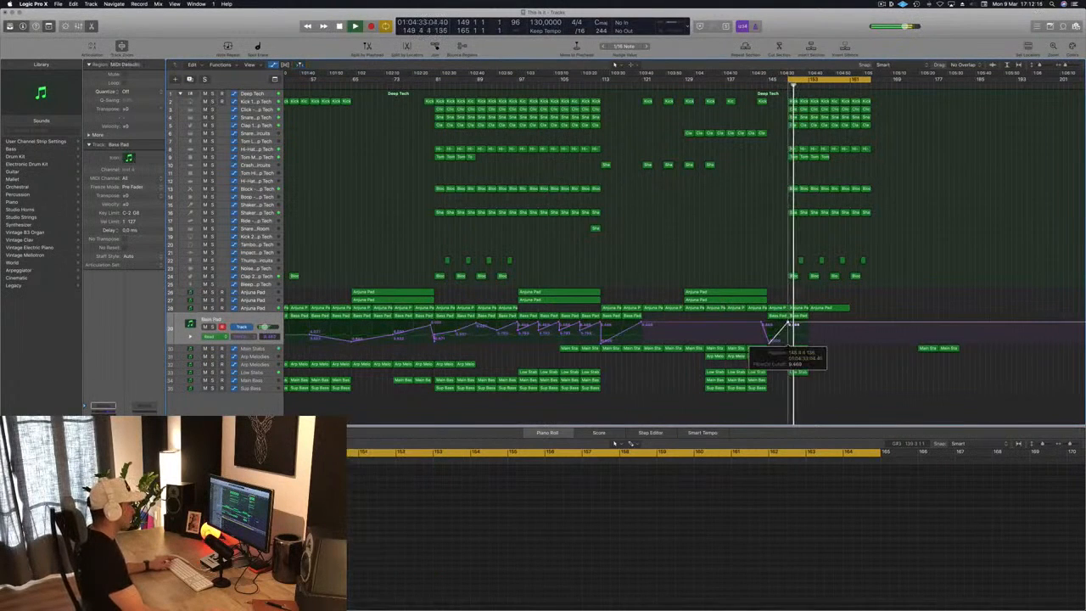
left_click(213, 327)
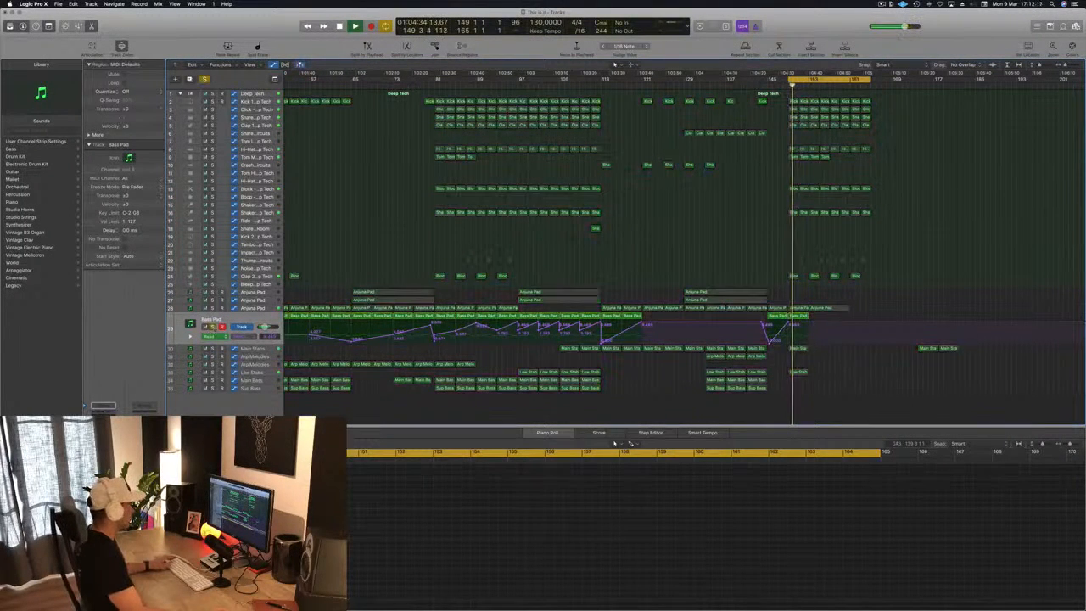
key("space")
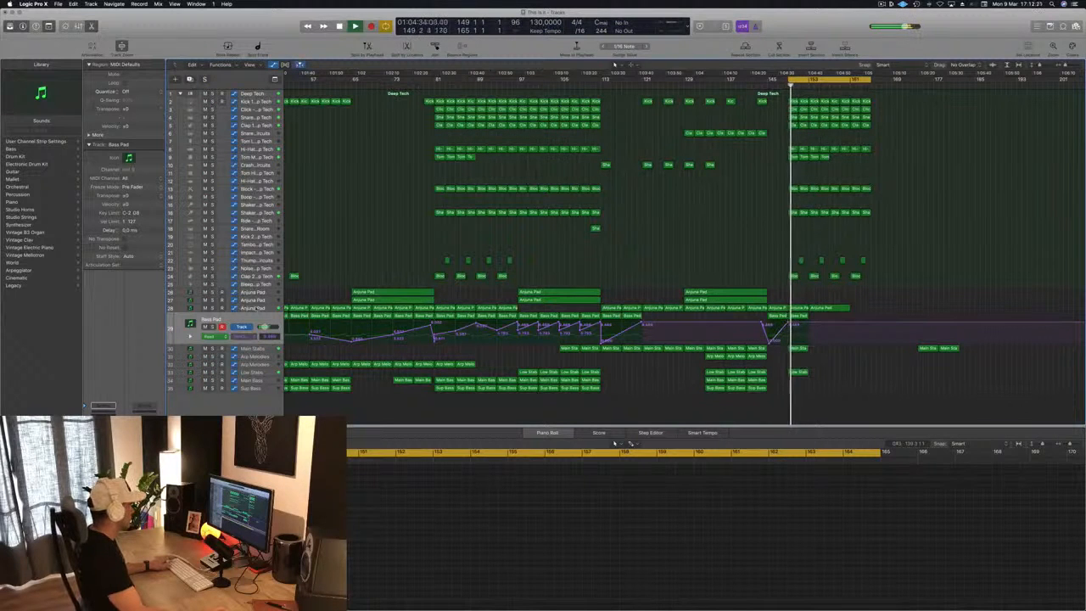
left_click(257, 309)
left_click(787, 329)
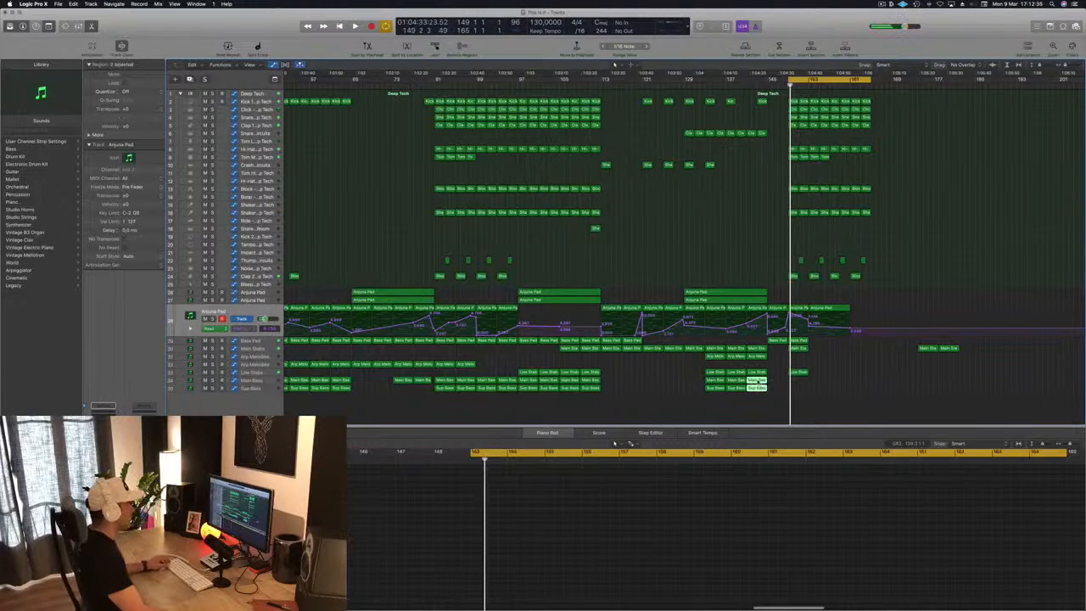
Copy the last Main Bass and Sup Bass regions from bar 141 to bar 149 and play the loop
left_click_drag(761, 387, 802, 386)
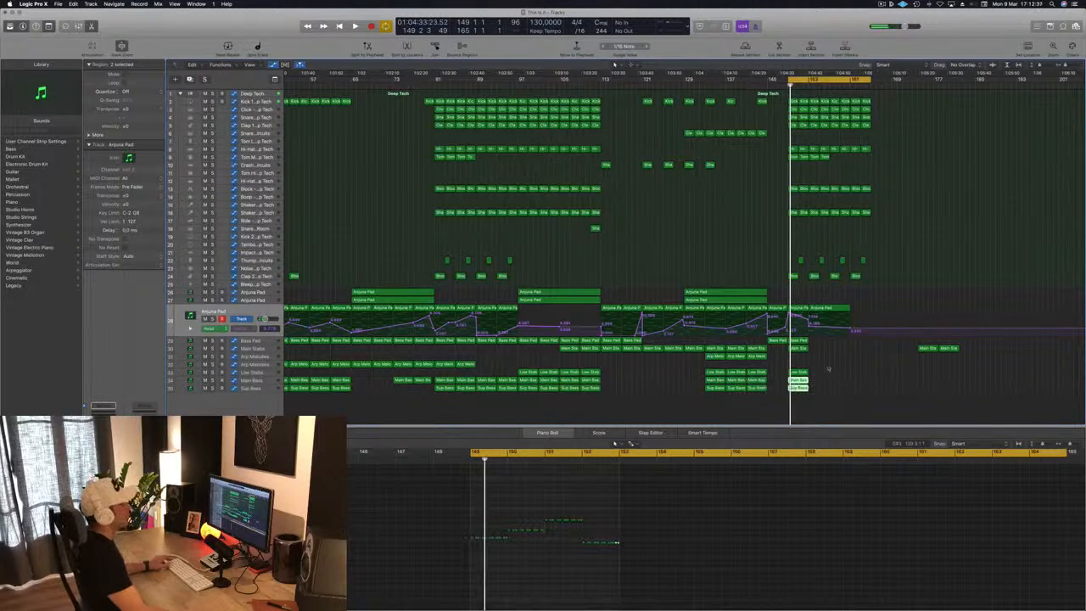
key("space")
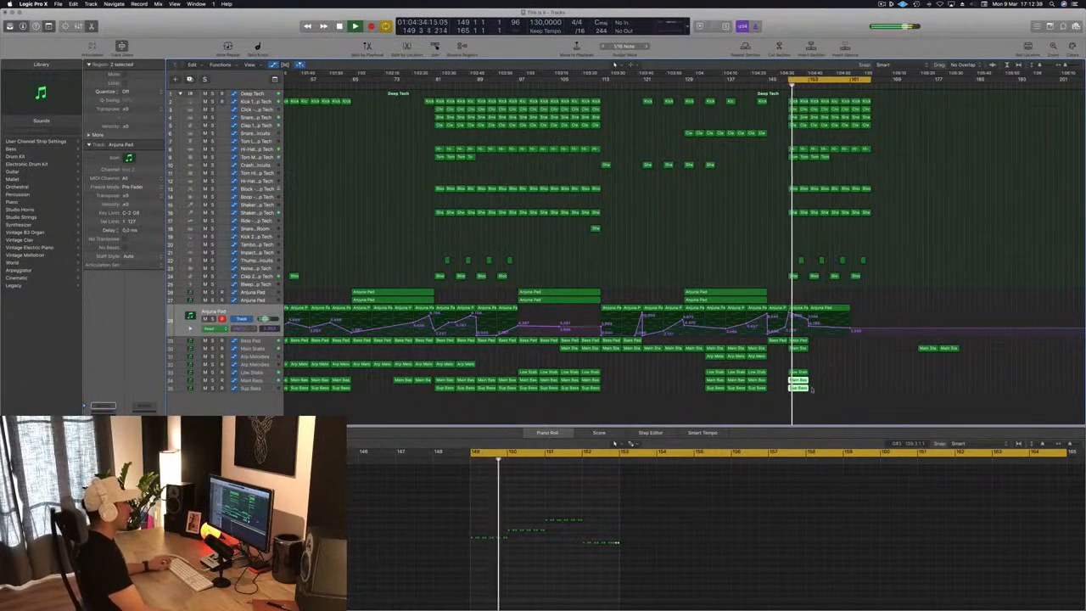
Copy the Bass Pad, Main Stabs, Low Stabs, Main Bass and Sup Bass regions at bar 149 repeatedly to fill the drop up to bar 165
left_click(806, 381)
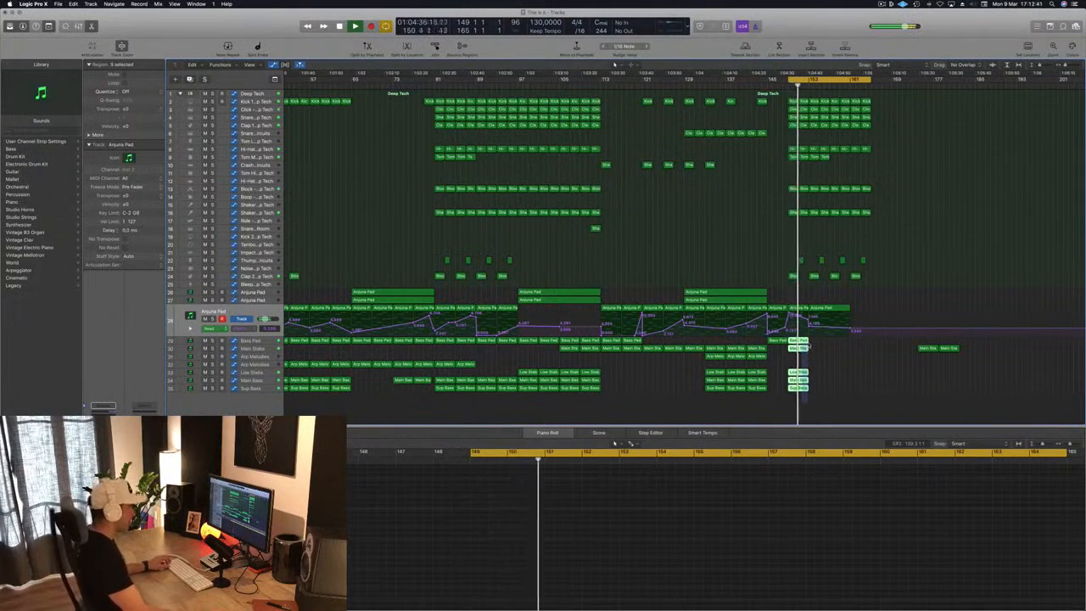
left_click_drag(808, 344, 793, 389)
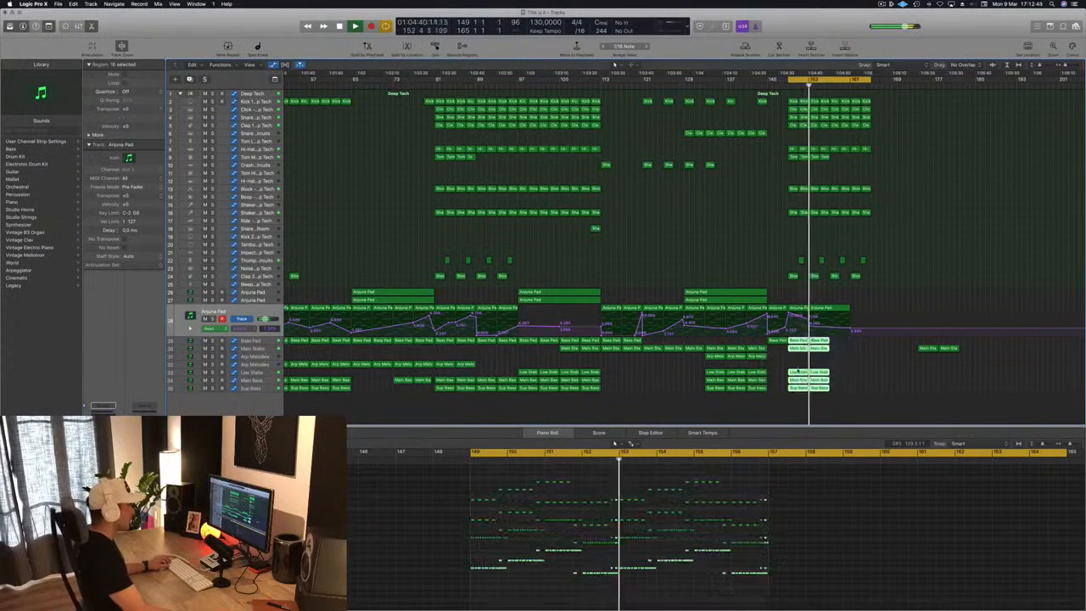
left_click_drag(792, 339, 833, 341)
Replace the eight-bar Anjuna Pad region at bar 153 with copies of the four-bar regions, including automation, up to bar 165
left_click(845, 307)
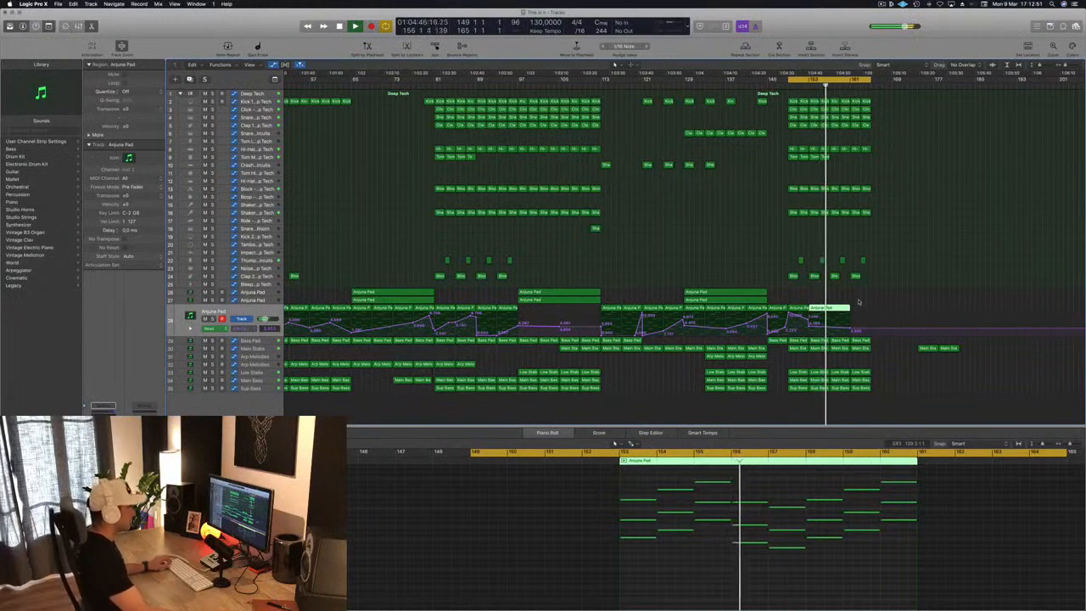
key("Delete")
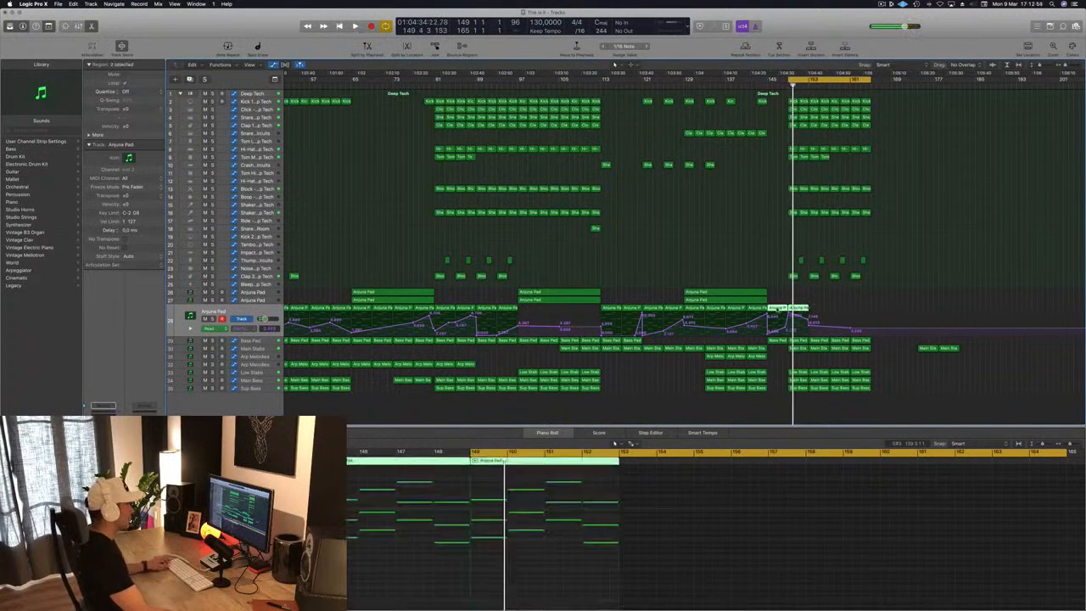
left_click_drag(781, 309, 860, 311)
key("space")
left_click(890, 294)
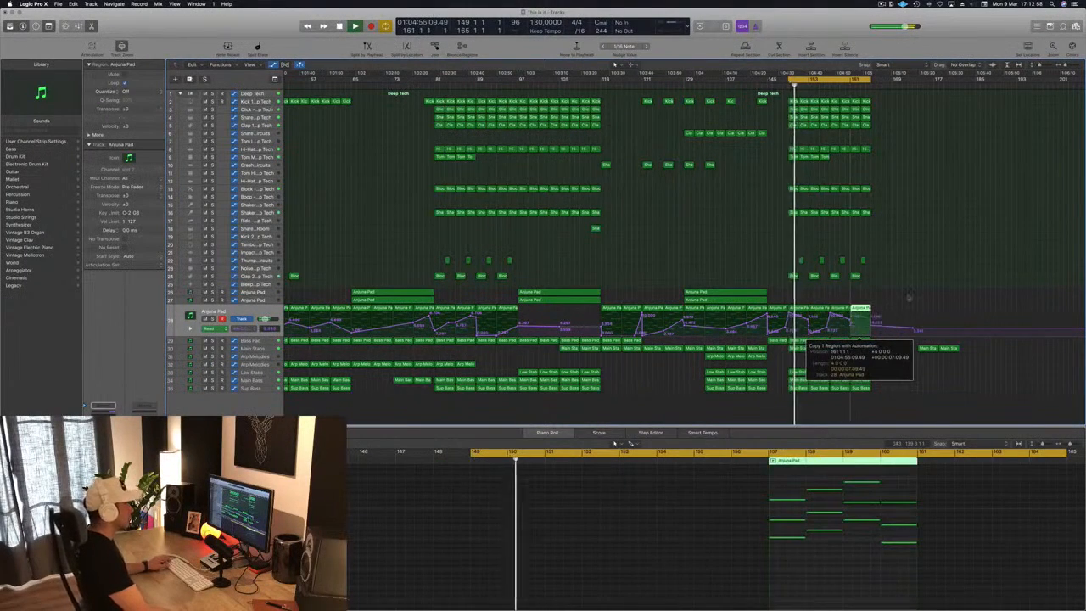
Delete the two stray Main Stabs regions beyond the end of the drop and restart playback from bar 149
key("super+Left")
left_click_drag(855, 354, 902, 352)
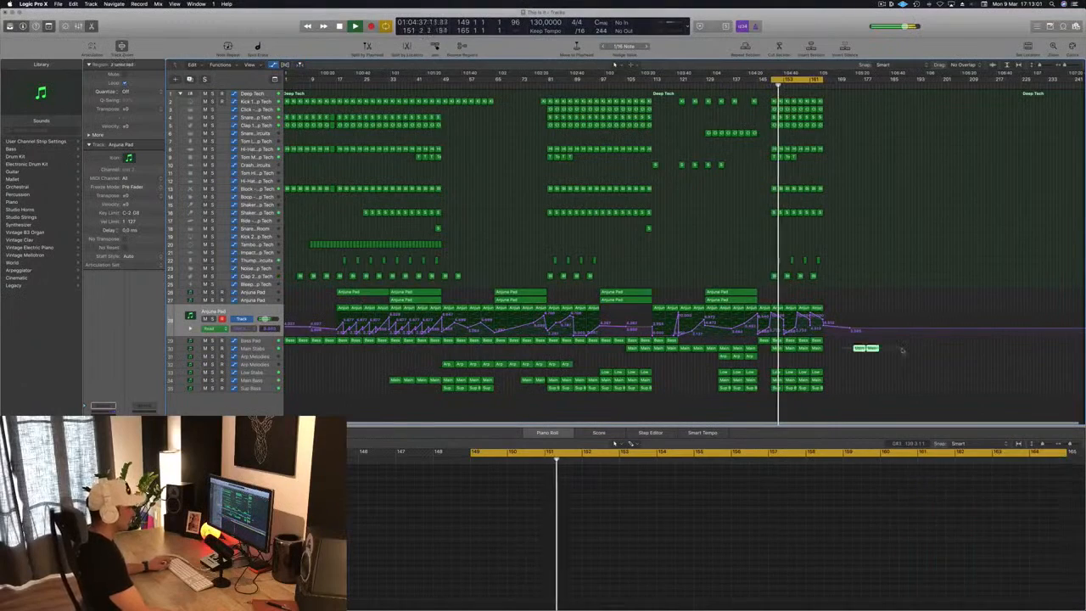
key("Delete")
key("space")
key("space")
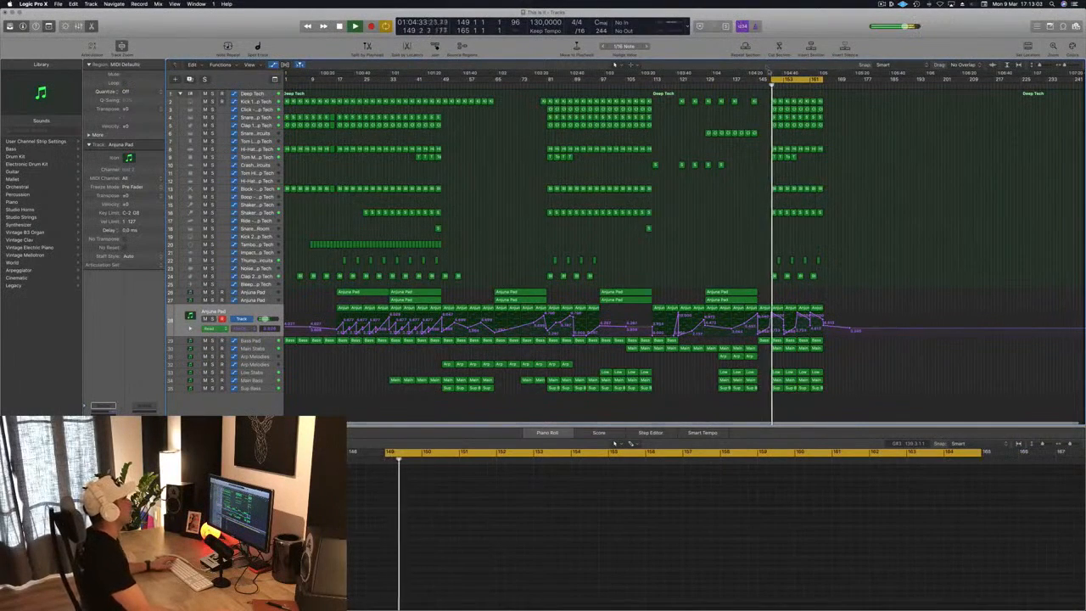
Extend the cycle range's start back to bar 113 and play the build-up, skipping ahead to just before the drop
left_click_drag(771, 79, 650, 100)
key("space")
key("space")
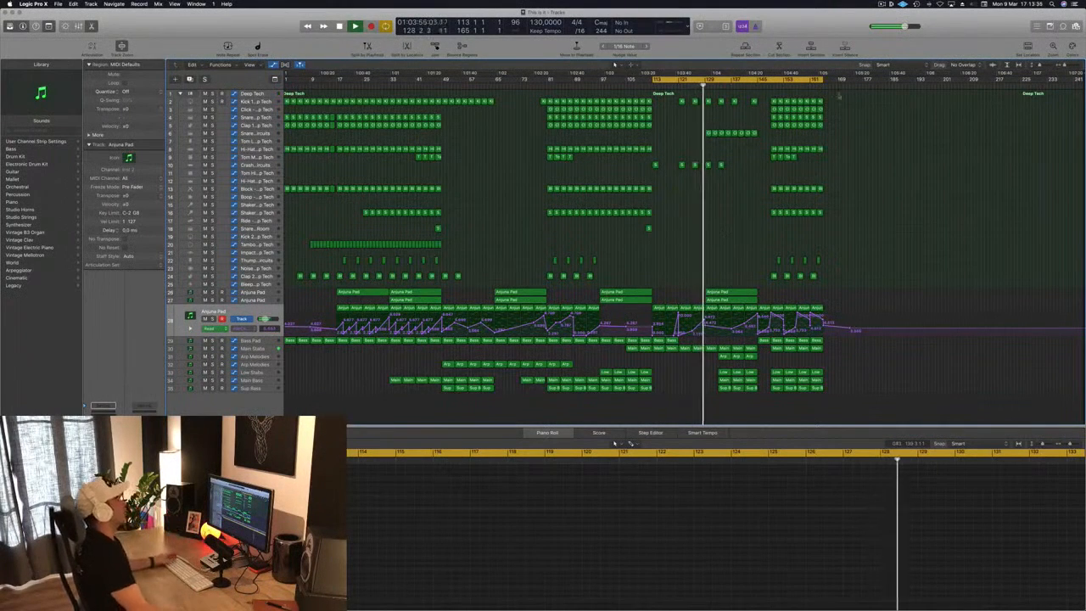
left_click(768, 87)
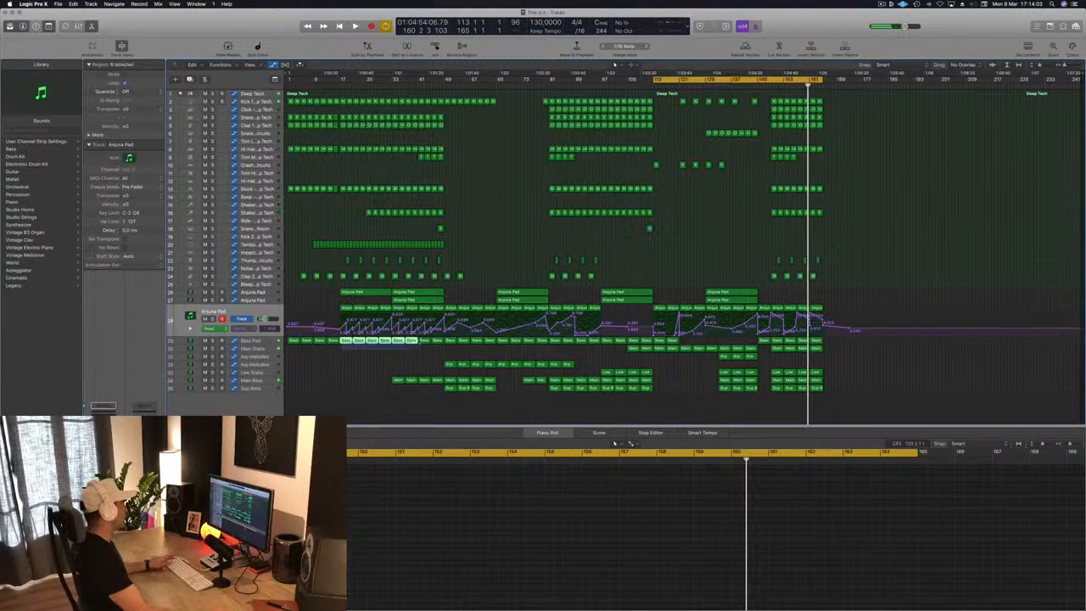
Copy all drum, Anjuna Pad and Bass Pad regions between bars 17 and 49, with automation, to bar 165
left_click_drag(418, 337, 445, 96)
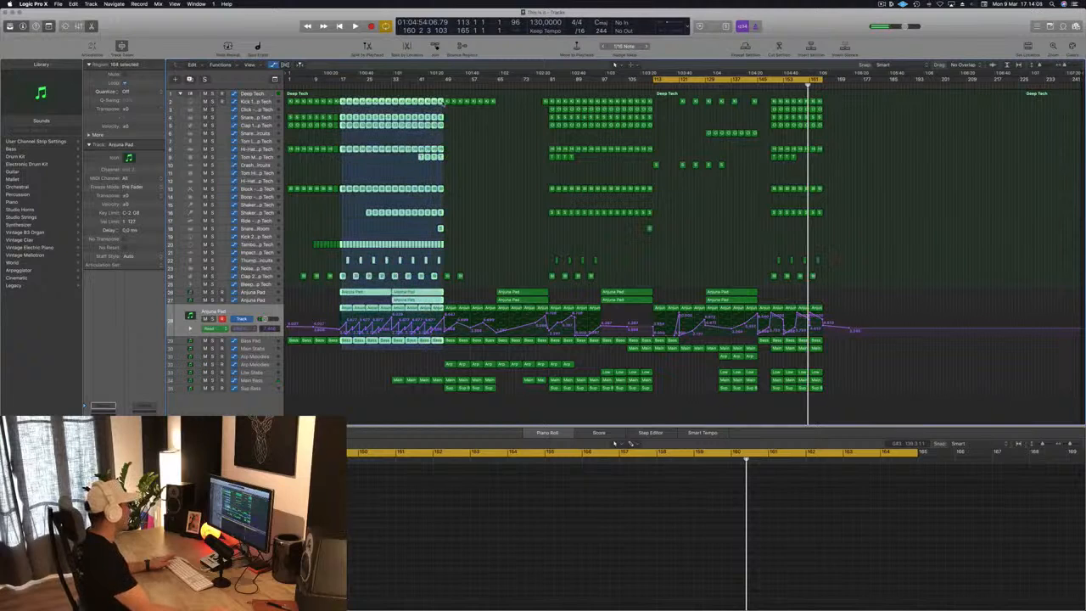
left_click_drag(341, 98, 344, 101)
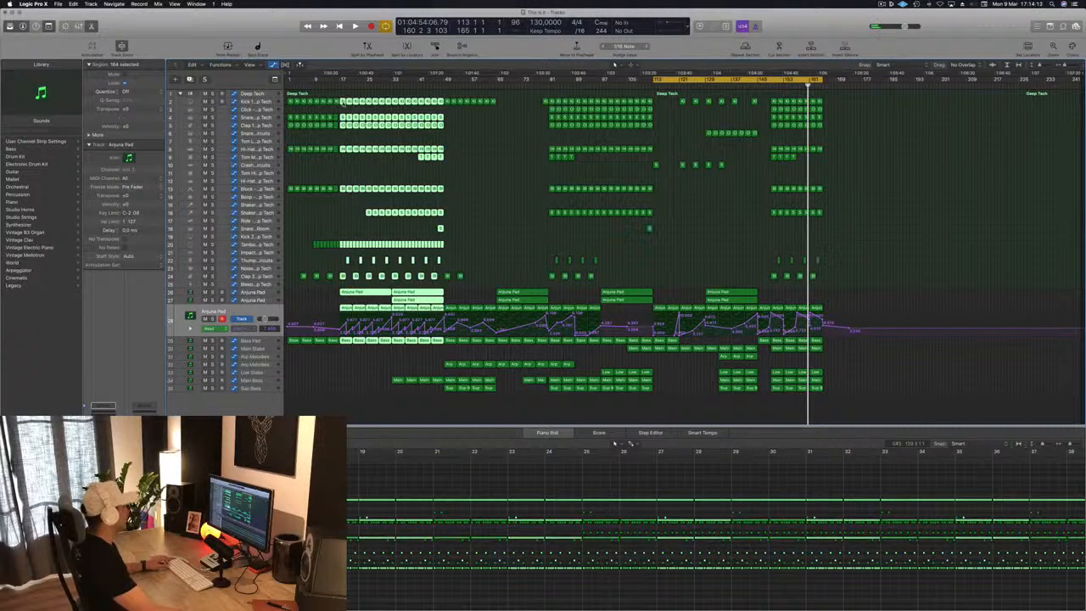
left_click_drag(343, 101, 824, 105)
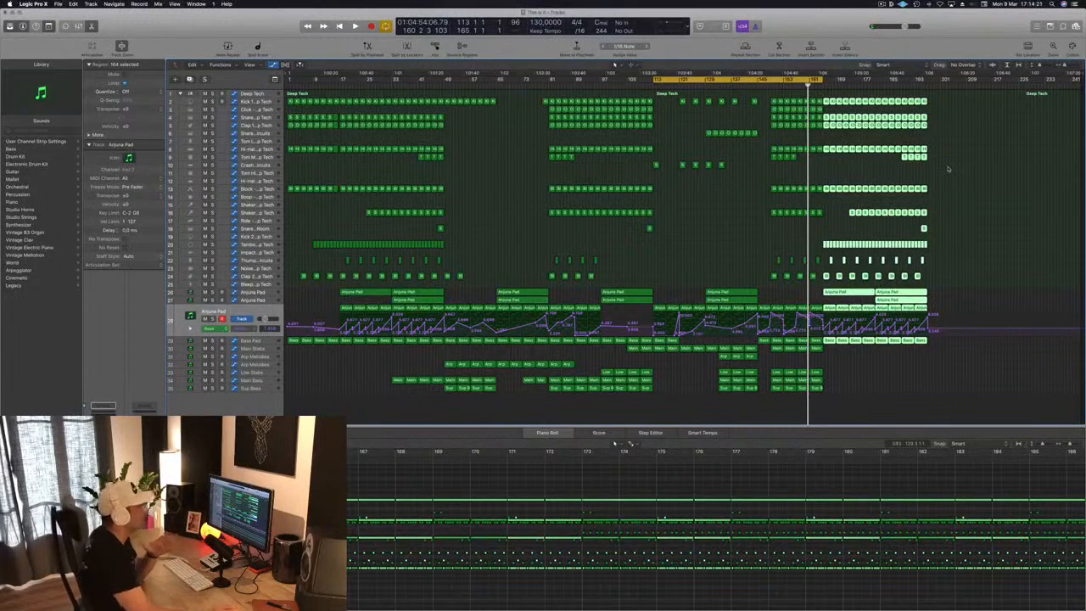
left_click(951, 146)
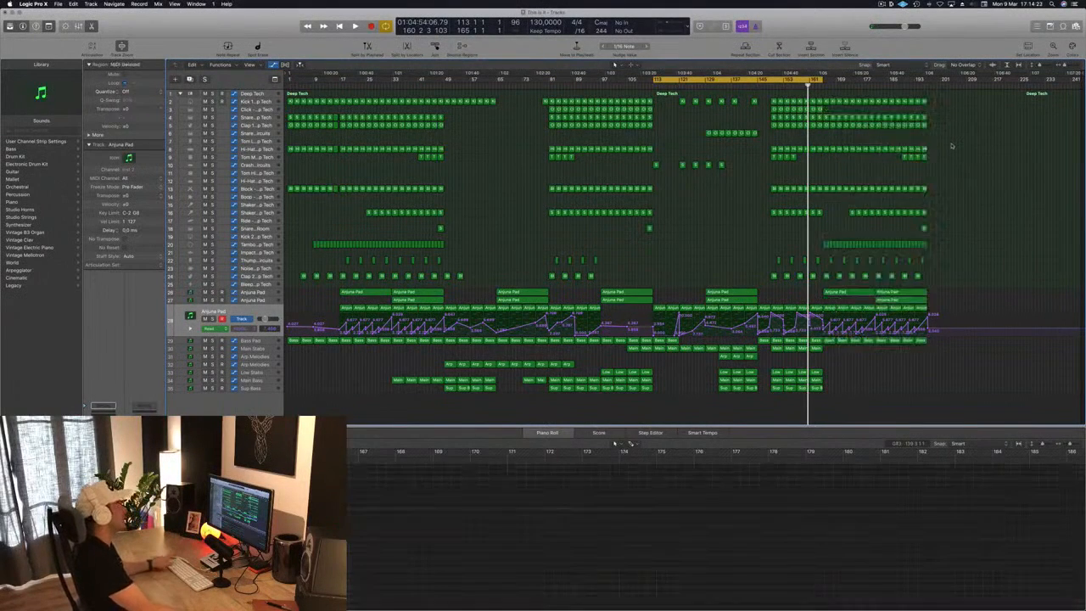
Play the arrangement and check the Main Stabs track and its automation through the drop in solo
key("space")
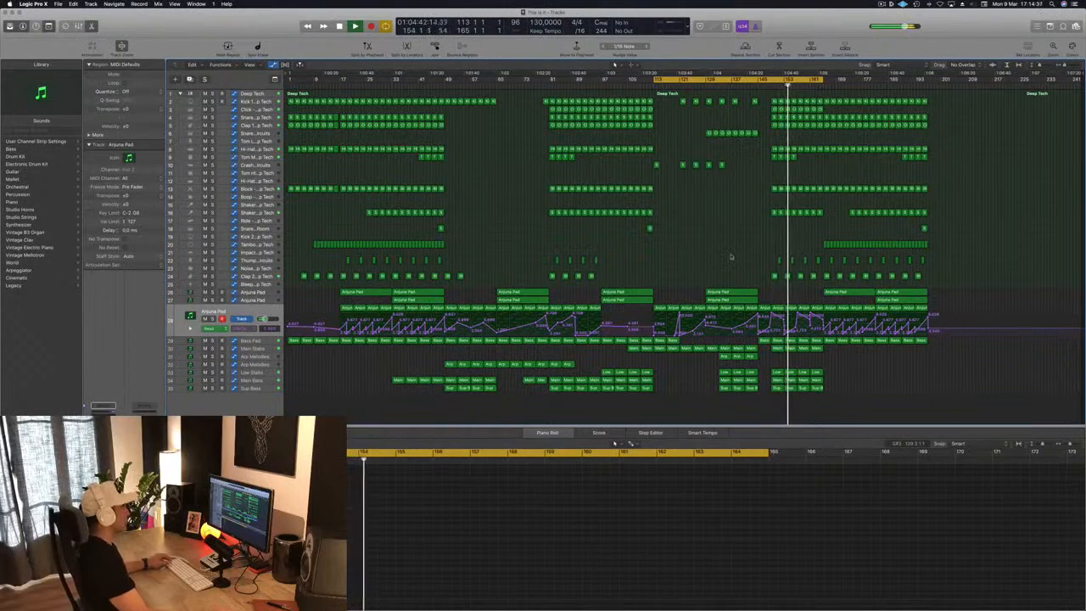
left_click(266, 347)
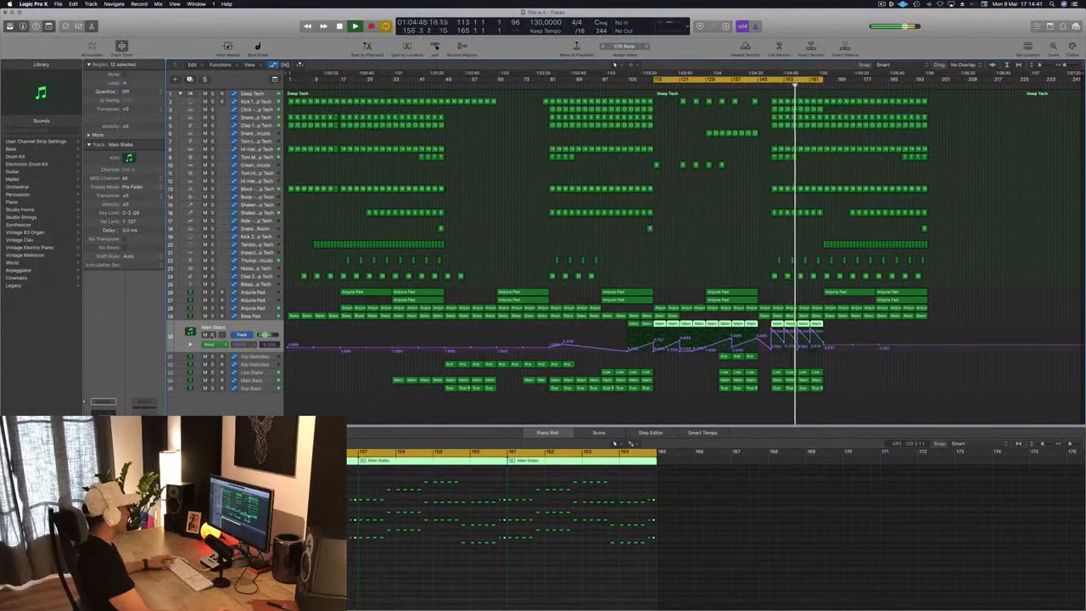
key("s")
key("s")
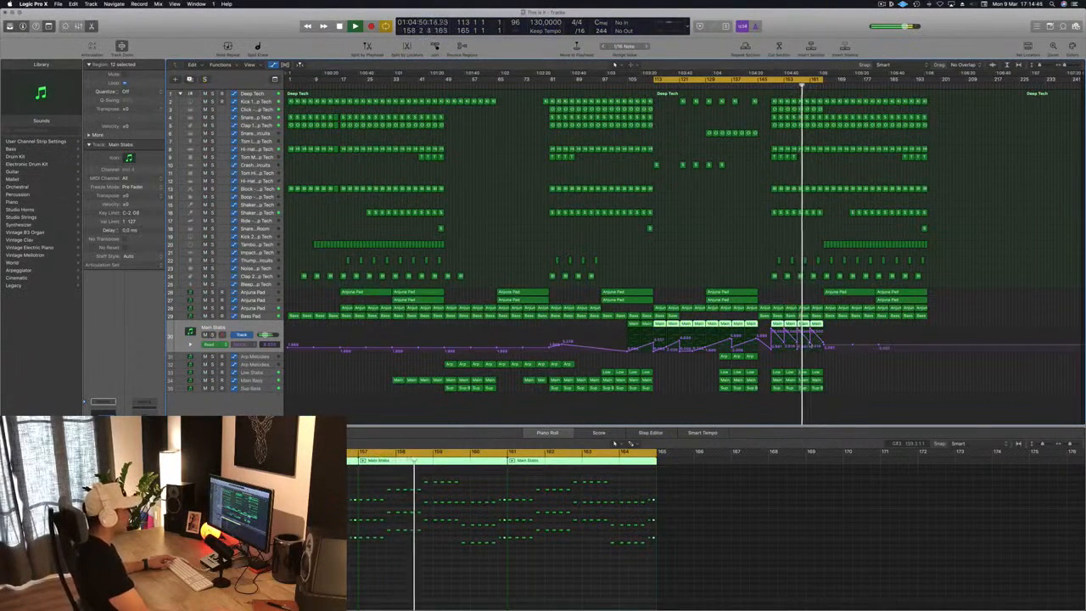
key("shift+super+a")
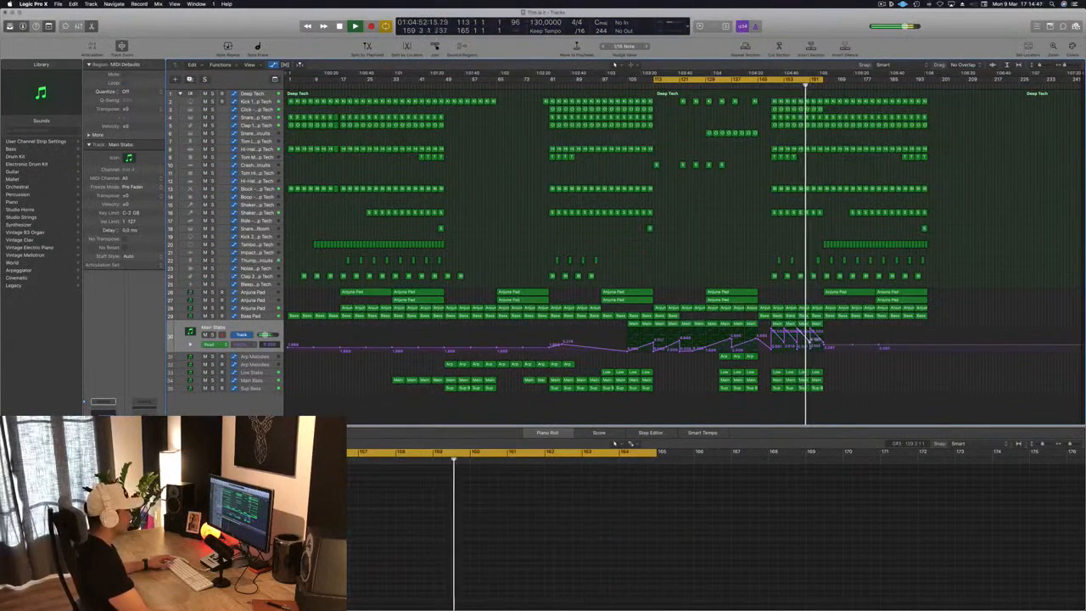
mouse_move(813, 339)
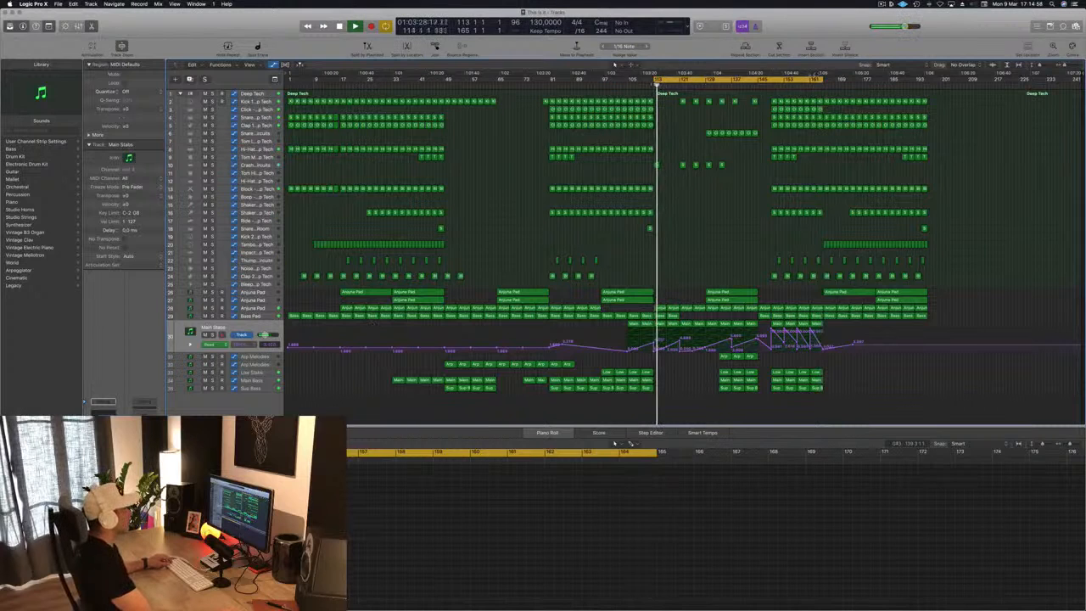
Extend the cycle range's end to about bar 197, save the project and play the transition into bar 165
left_click_drag(822, 79, 931, 83)
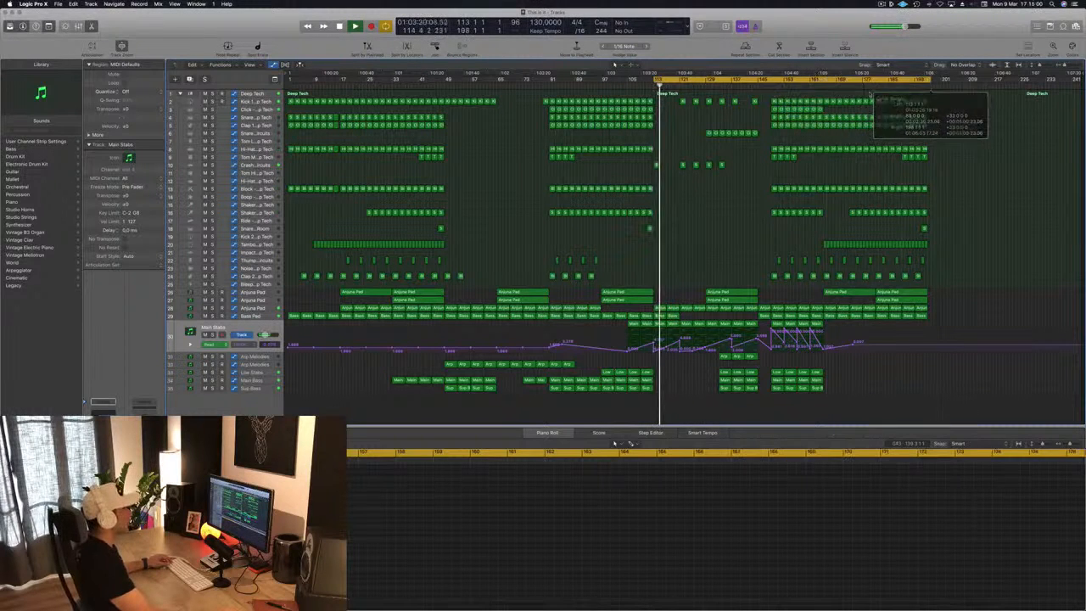
left_click(819, 85)
key("super+s")
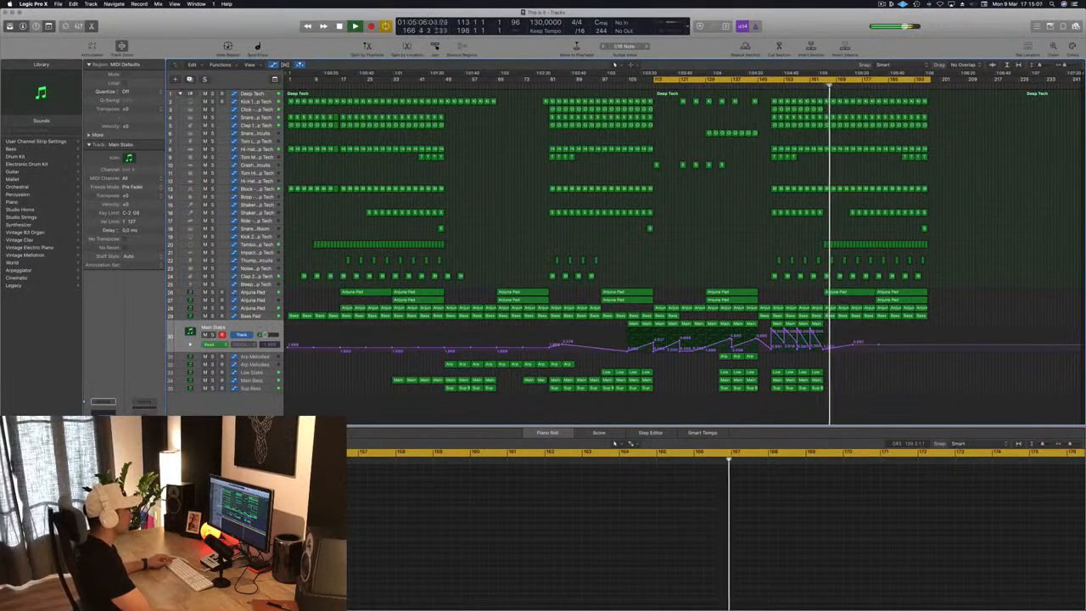
left_click(819, 85)
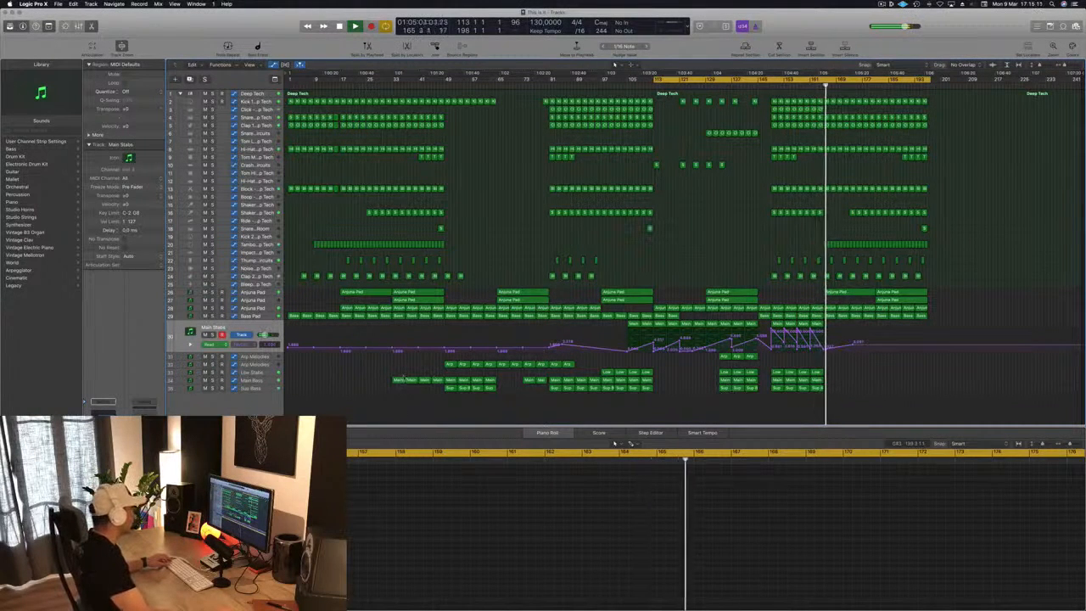
Copy the four Main Bass regions from bar 33 to bar 165, move the lower Anjuna Pad region from bar 181 to 165, and replay the transition
left_click(397, 379)
left_click_drag(397, 379, 861, 382)
left_click_drag(901, 300, 848, 300)
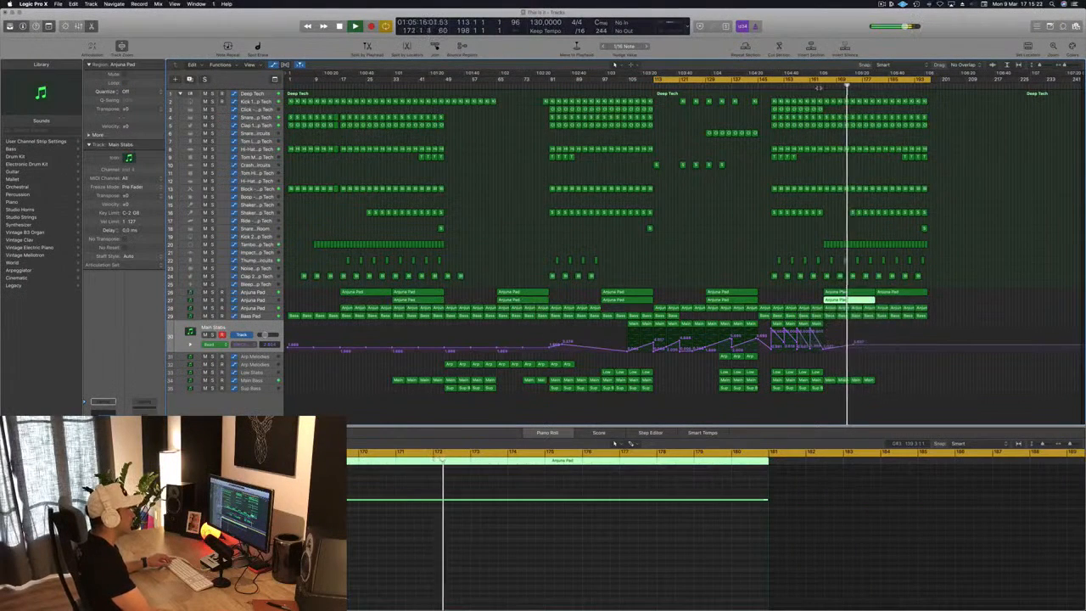
left_click(819, 87)
left_click(836, 230)
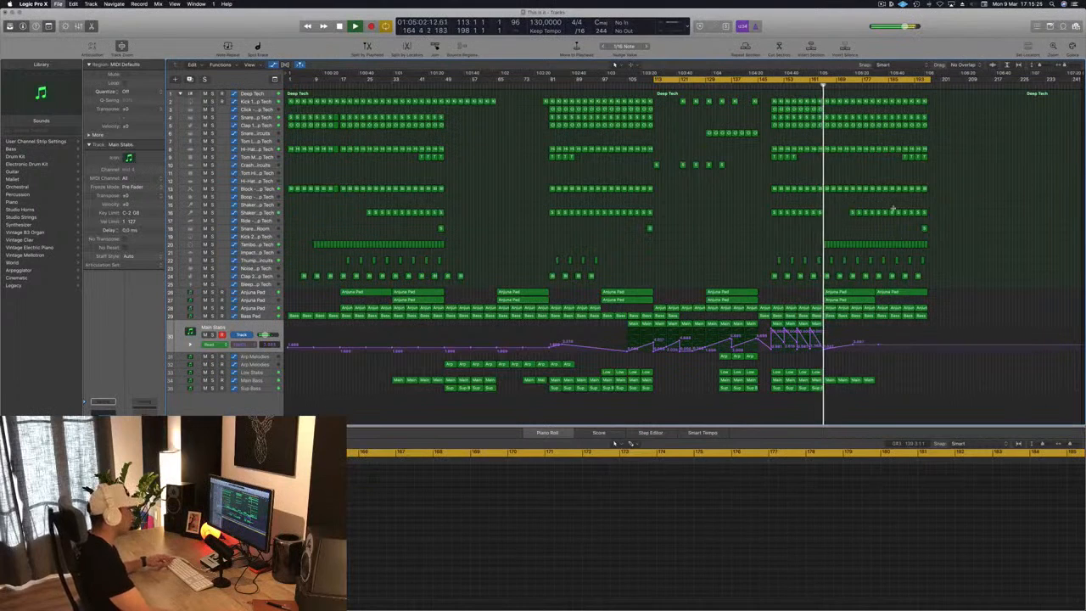
Move the copied Shaker regions back to start at bar 165, delete those after bar 181 and save the project
left_click_drag(928, 213, 929, 215)
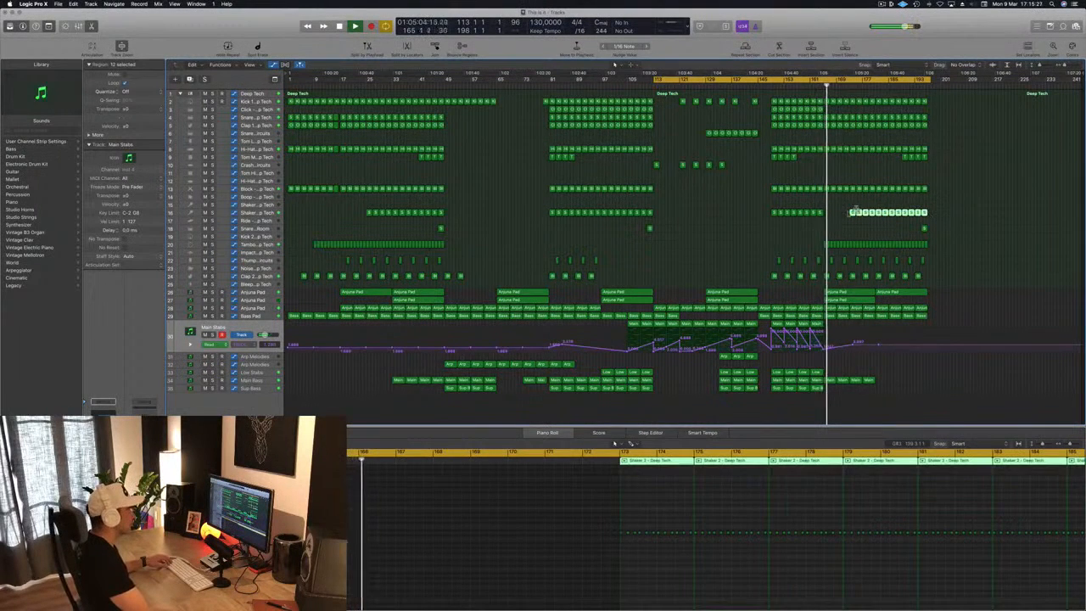
left_click_drag(852, 213, 829, 217)
left_click_drag(936, 209, 882, 218)
key("Delete")
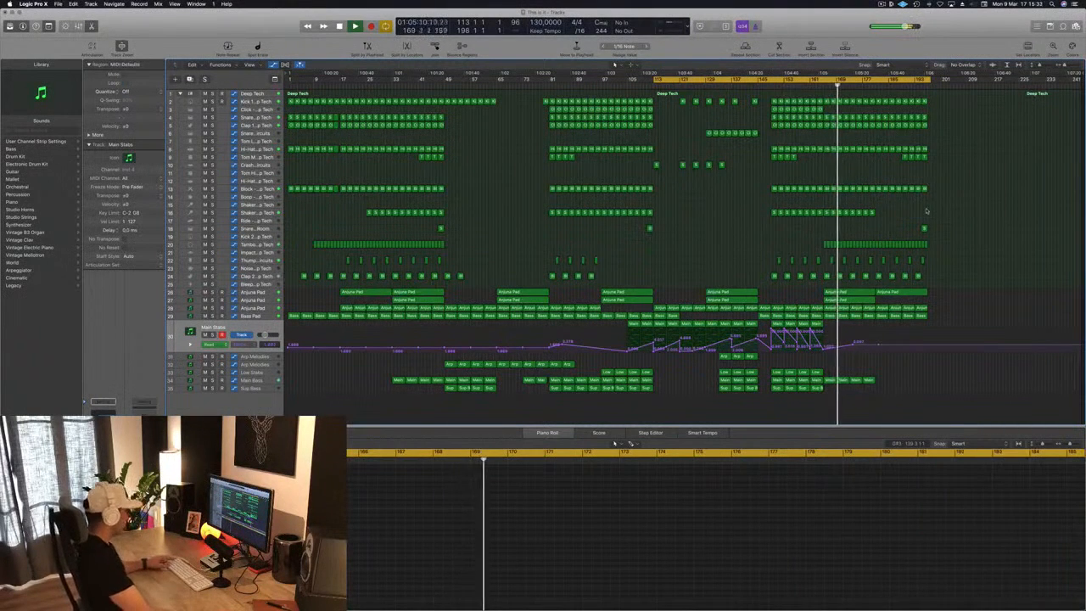
key("super+s")
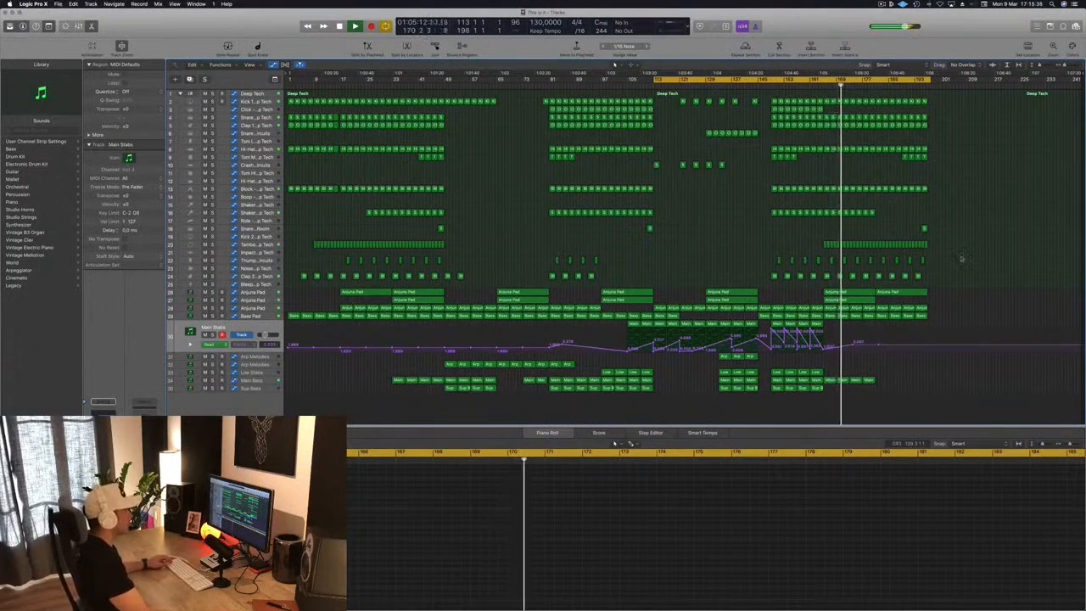
Delete the long Anjuna Pad region at bar 181, save the project and adjust the cycle range's end near bar 197
left_click(896, 293)
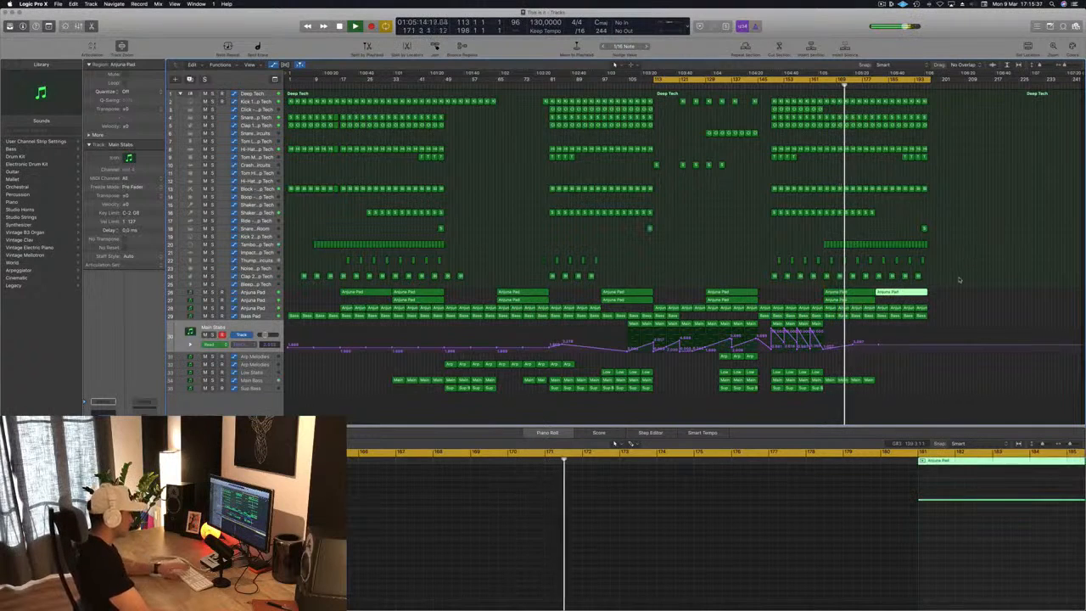
key("Delete")
key("super+s")
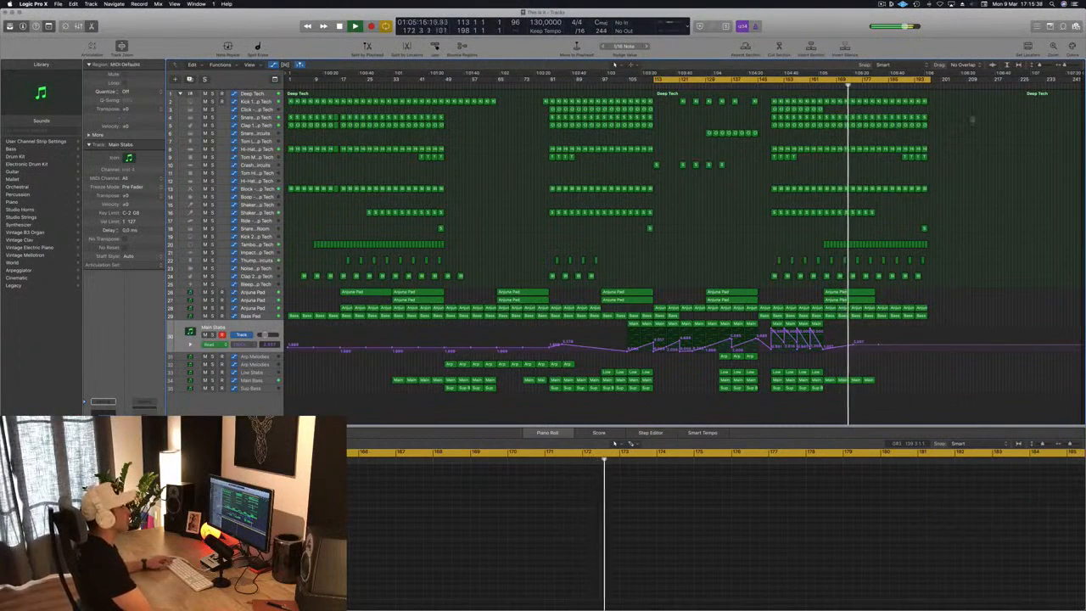
left_click_drag(932, 80, 944, 80)
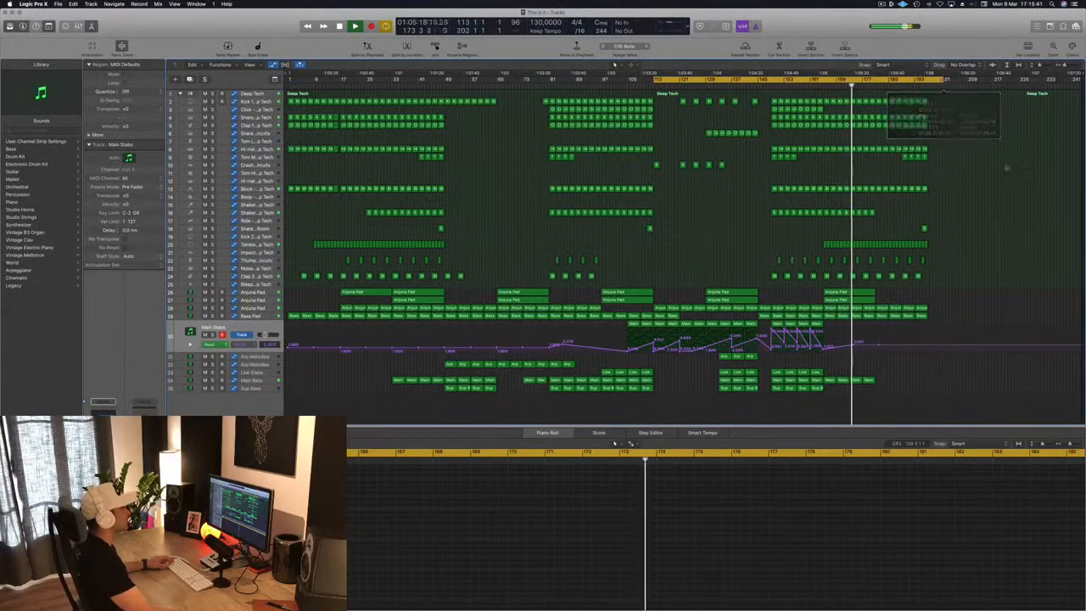